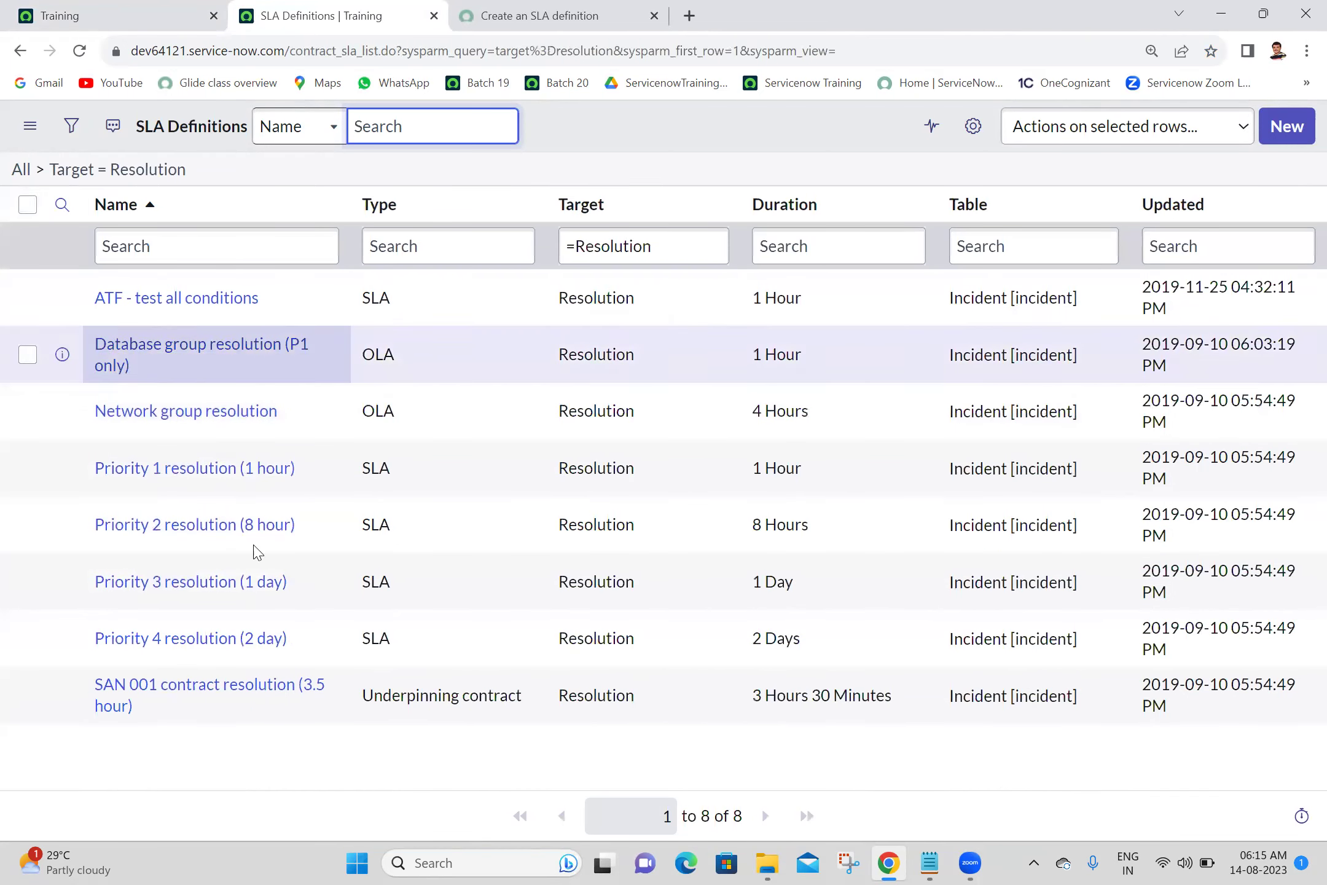
Filter the SLA Definitions list to show only records whose type is SLA.
left_click(385, 300)
right_click(384, 300)
left_click(402, 307)
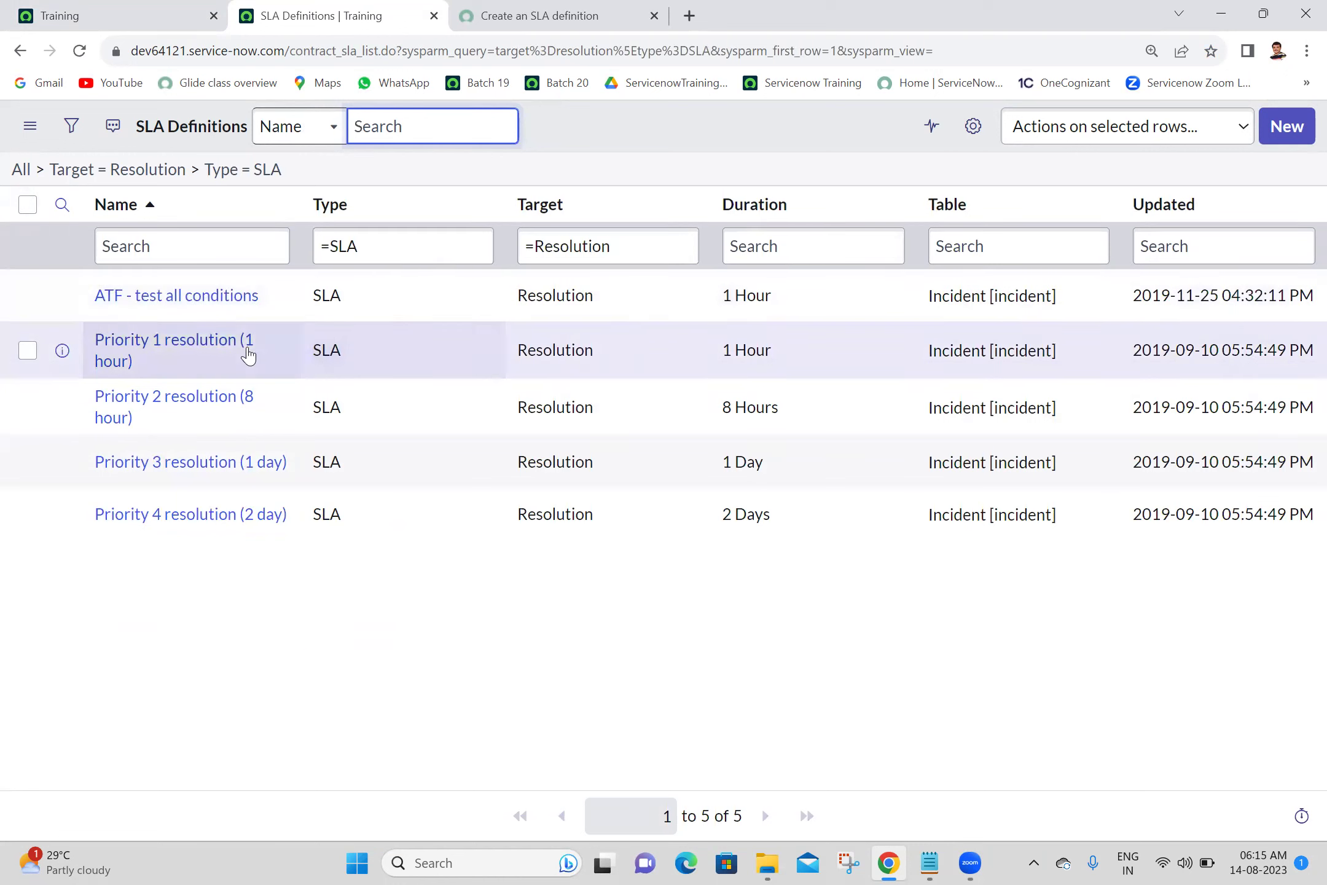
double_click(324, 350)
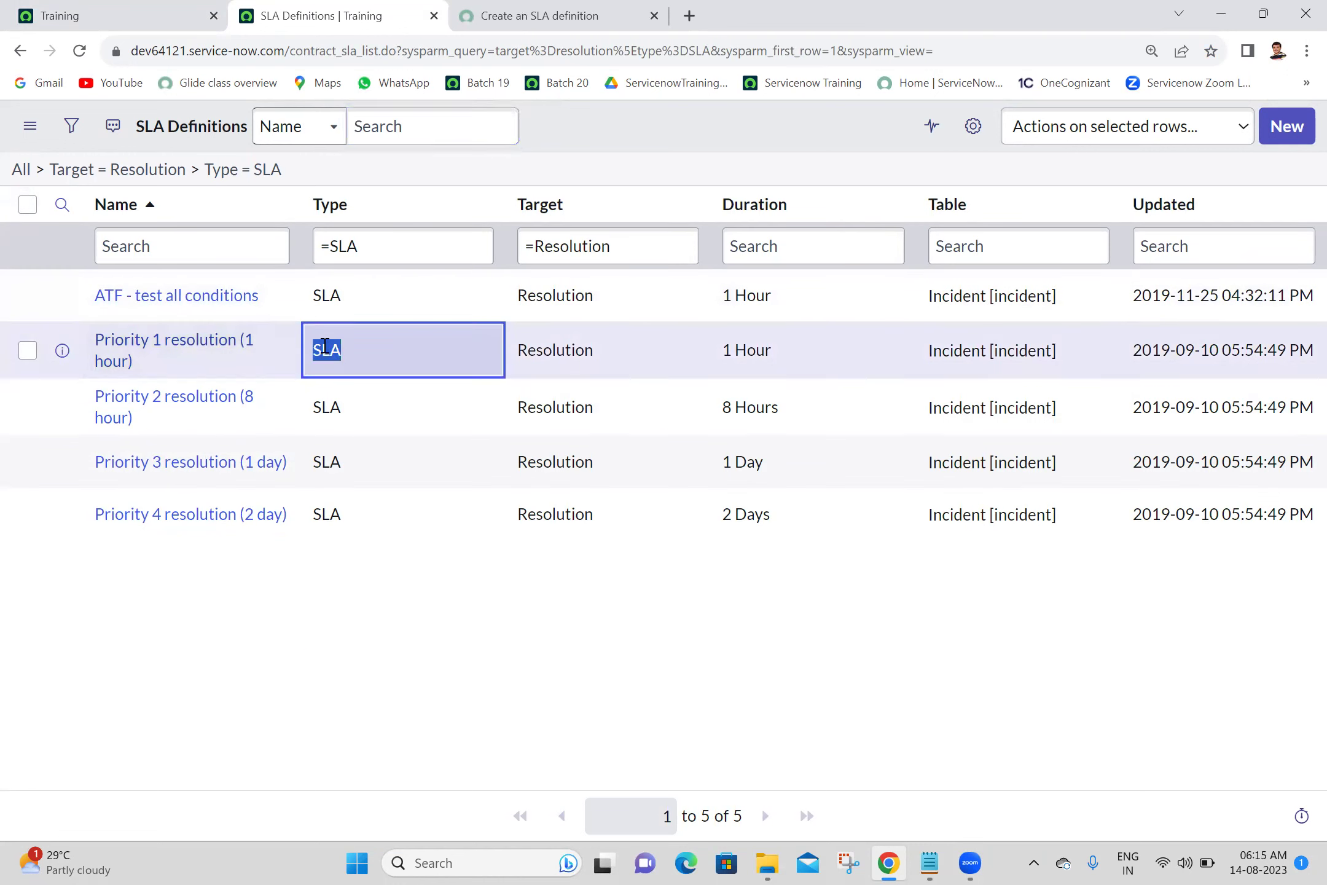
key("Return")
double_click(183, 371)
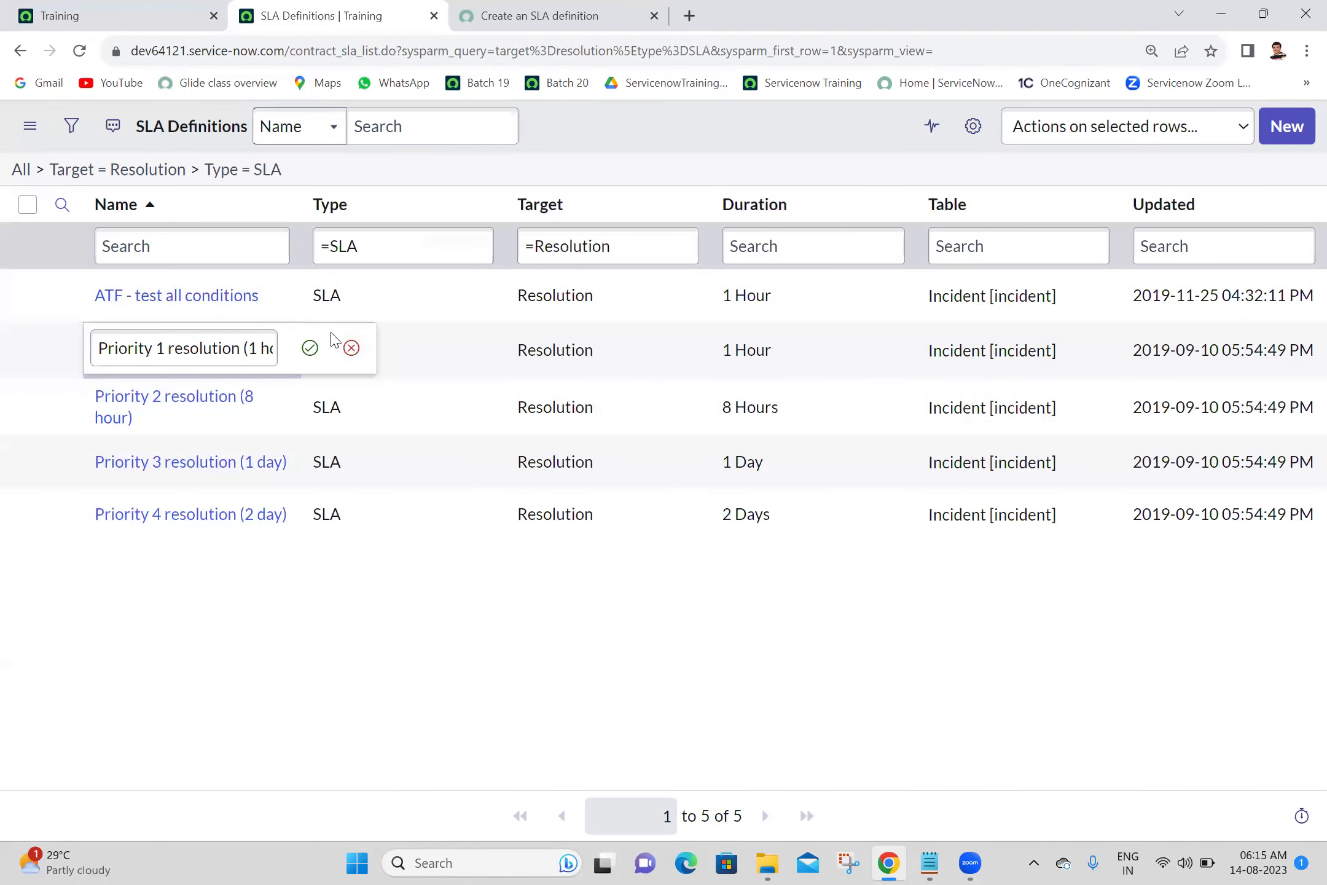
left_click(351, 348)
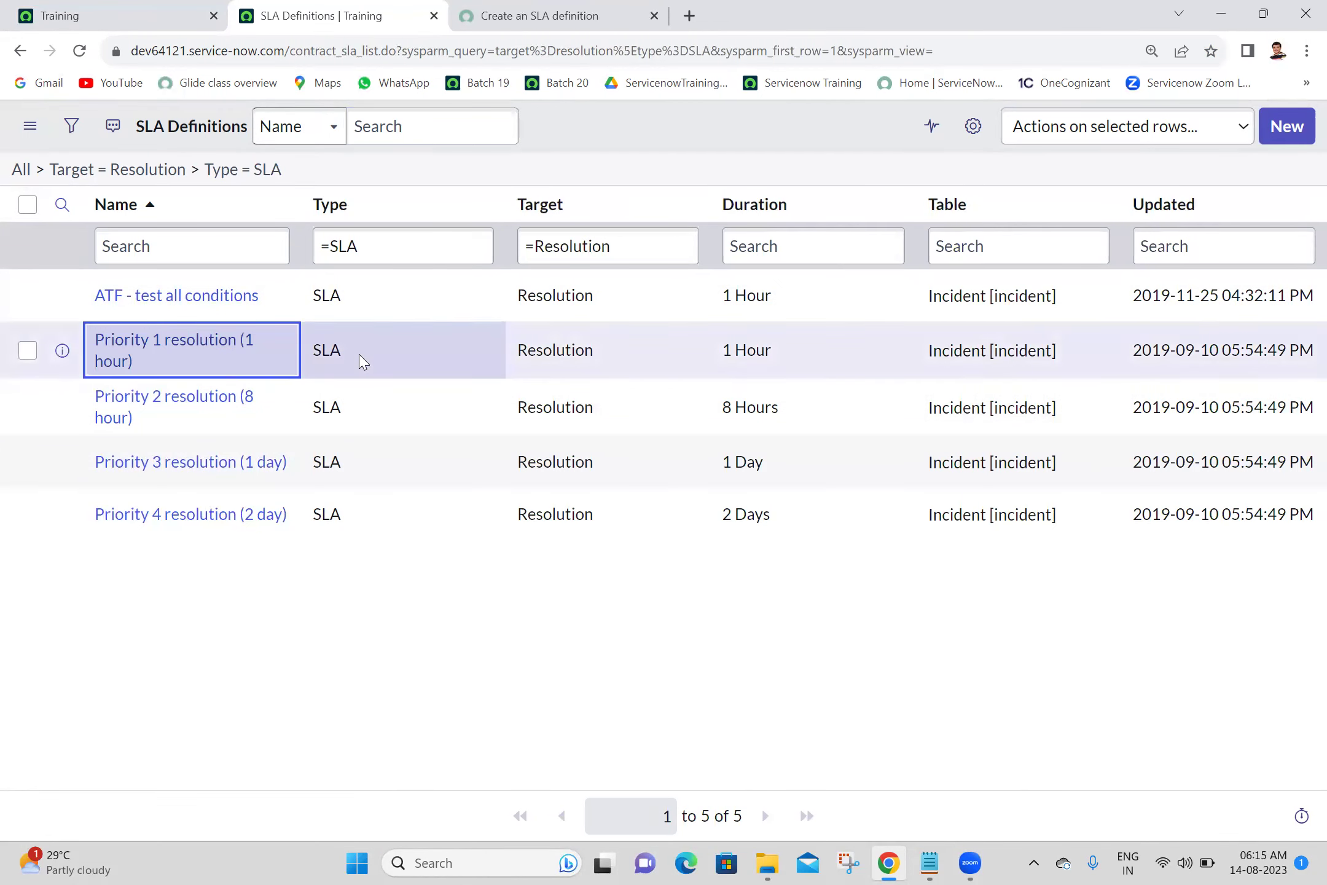
Open the Priority 1 resolution (1 hour) definition in a new tab and review its Type and Target choices.
middle_click(186, 353)
left_click(518, 9)
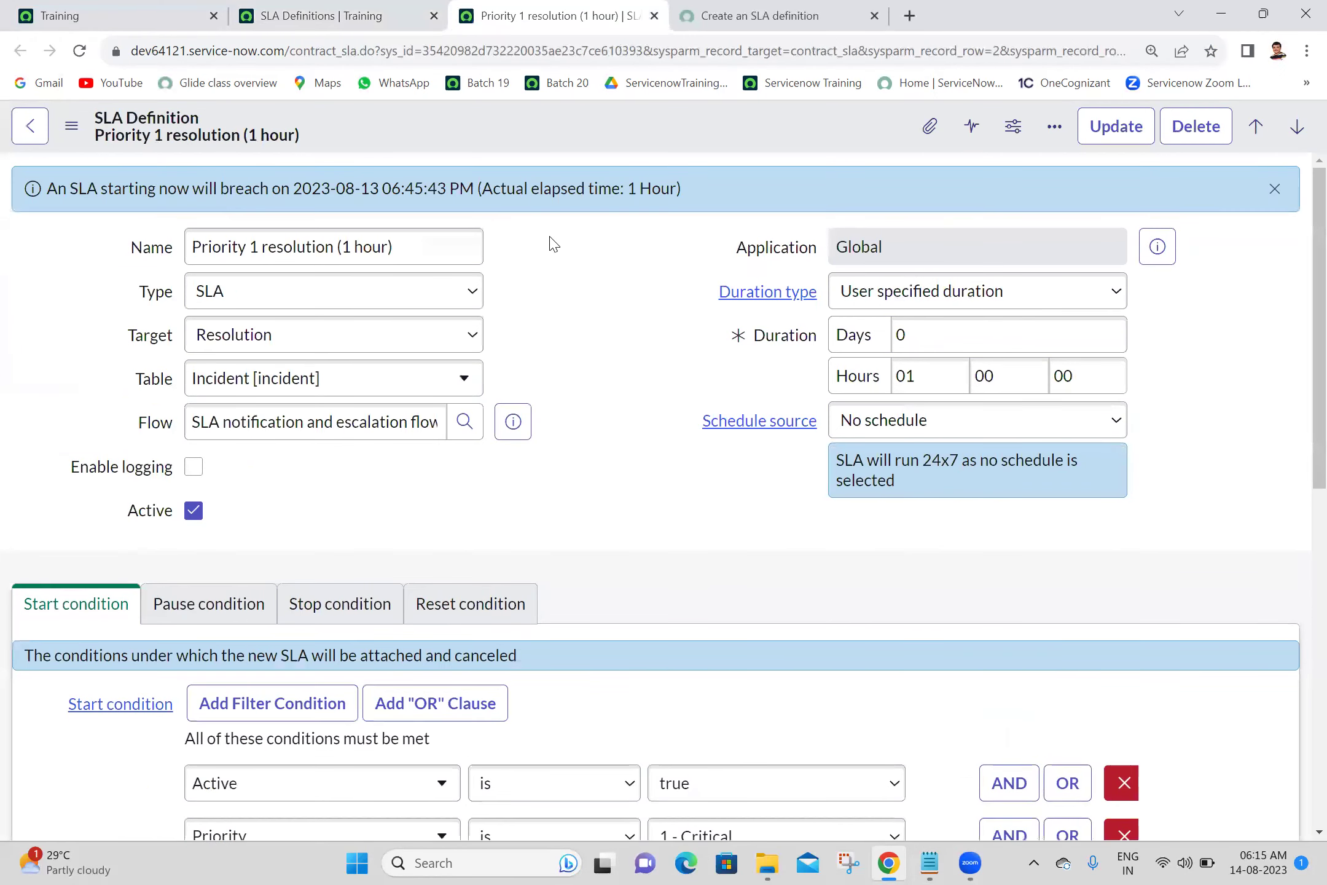
left_click(325, 299)
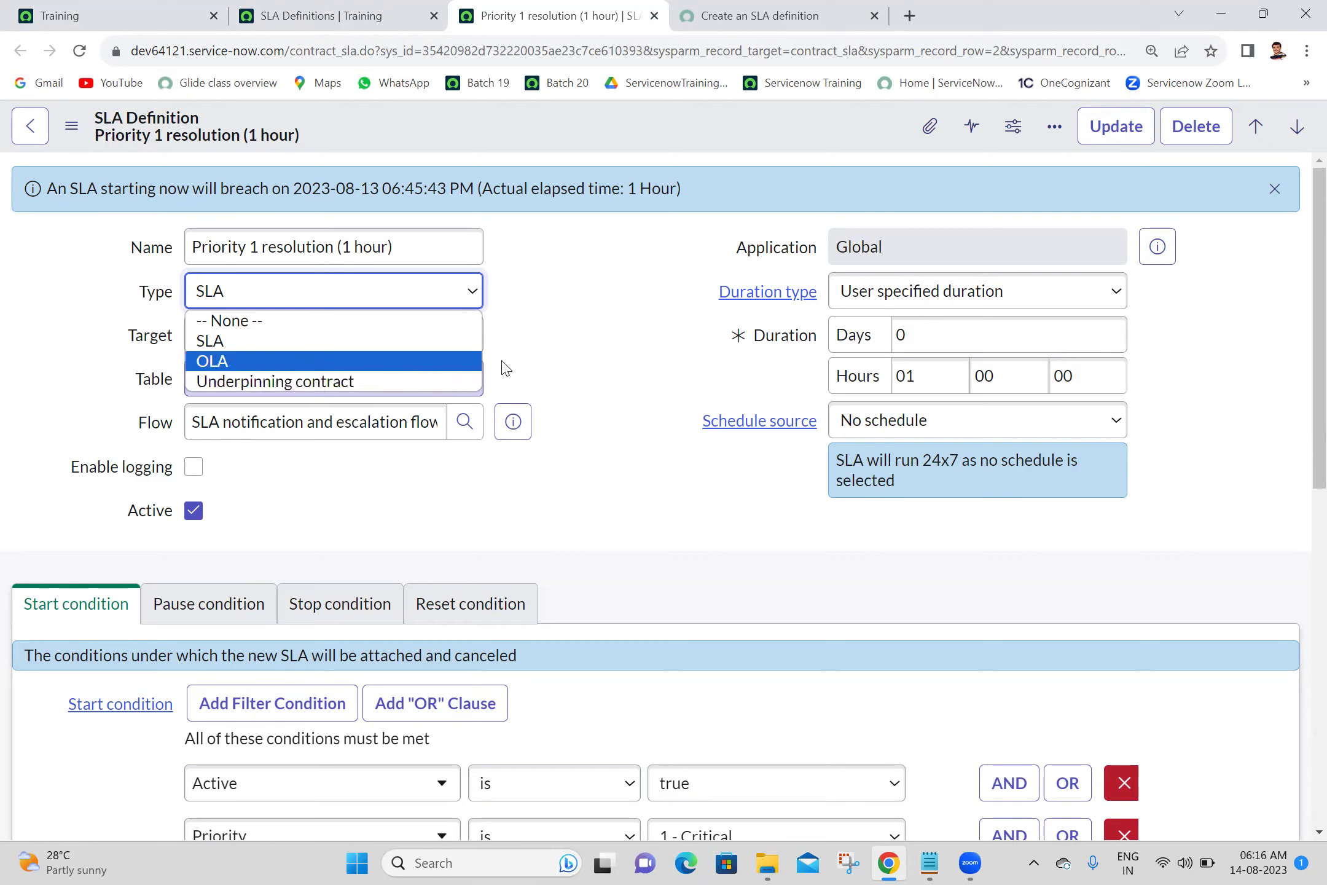
left_click(564, 347)
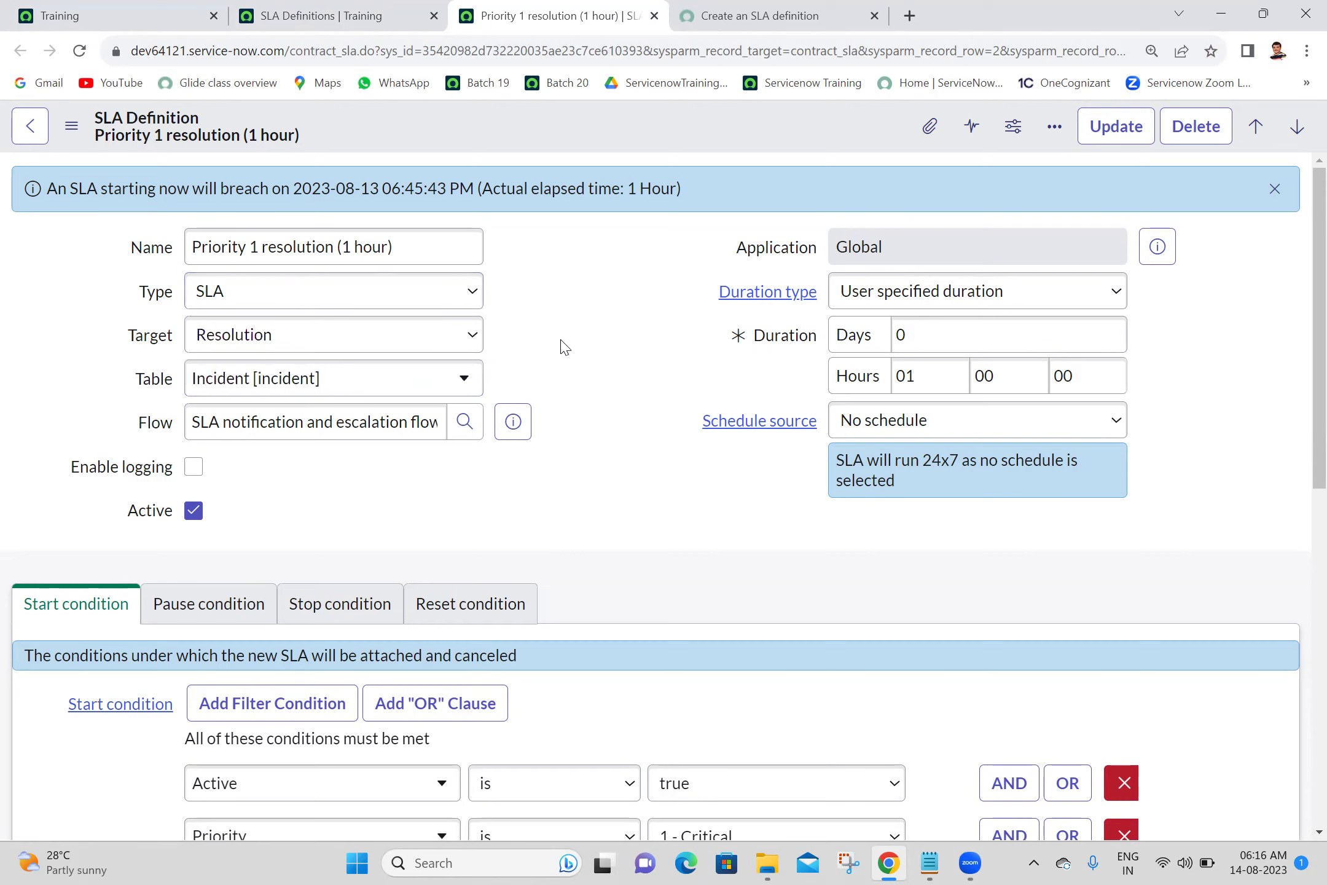
left_click(433, 345)
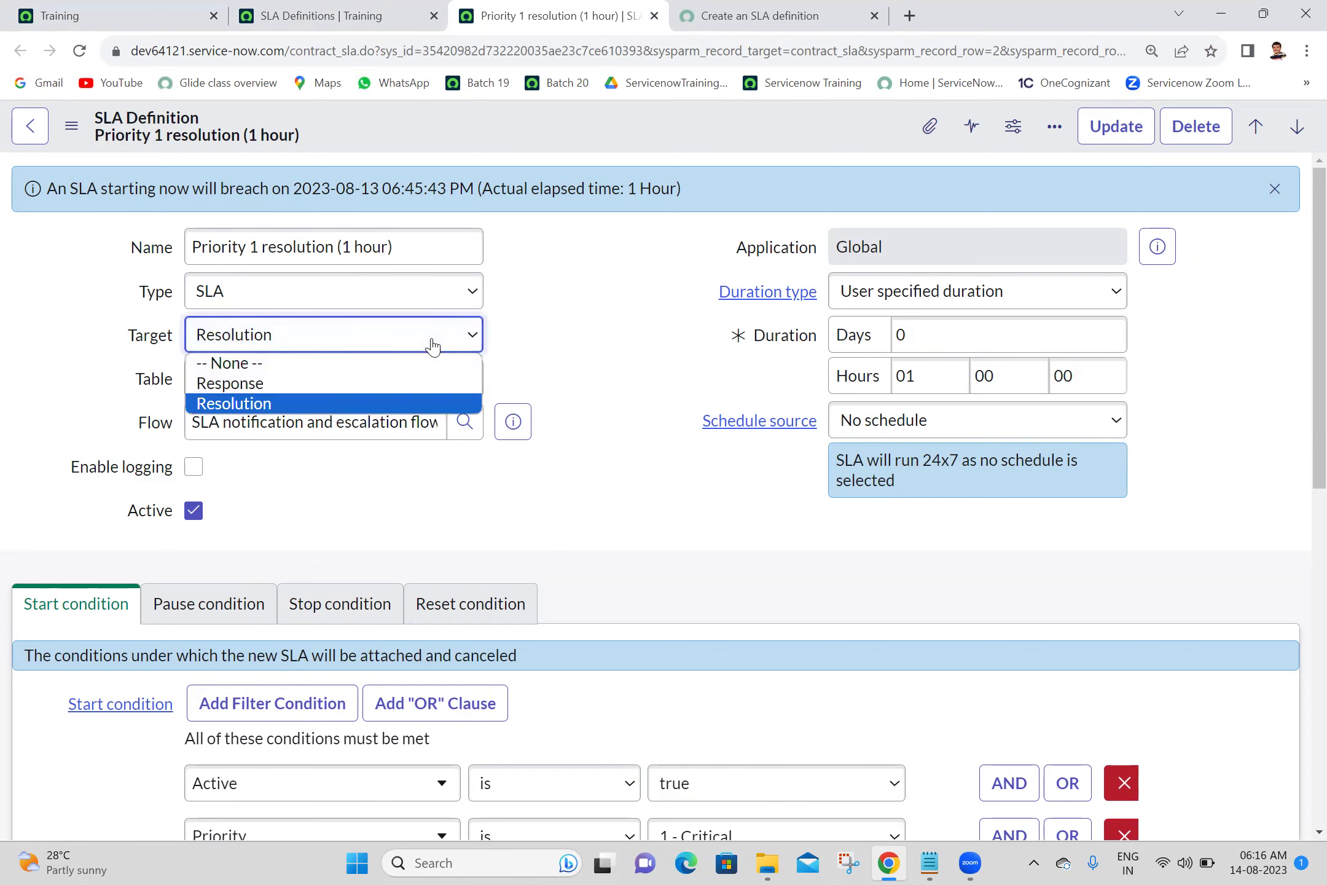
left_click(433, 345)
left_click(568, 356)
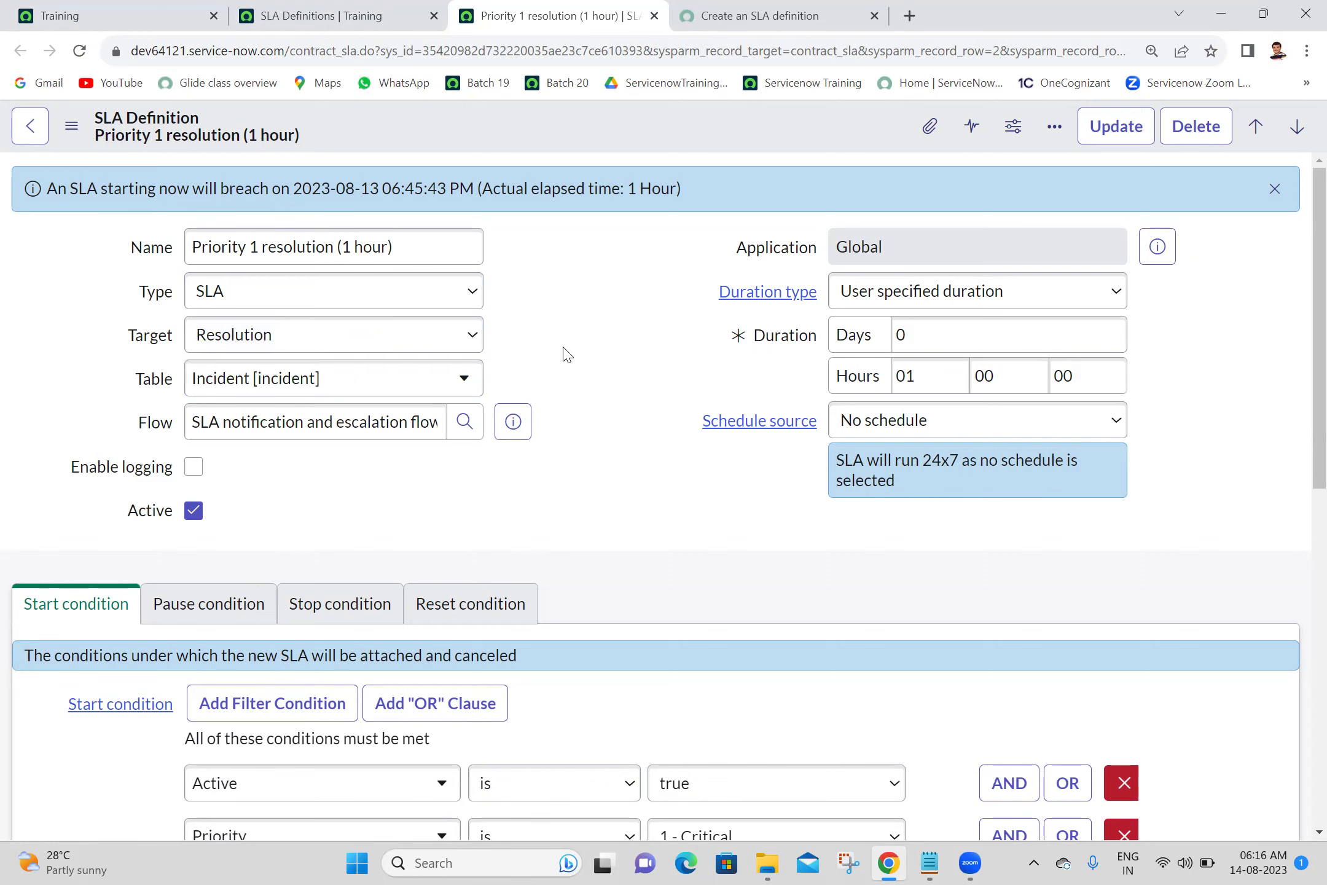
Switch to the Batch 20 notes in Notepad and add "Types of SLA:" with the numbered list 1. SLA, 2. OLA, 3. UC.
left_click(929, 862)
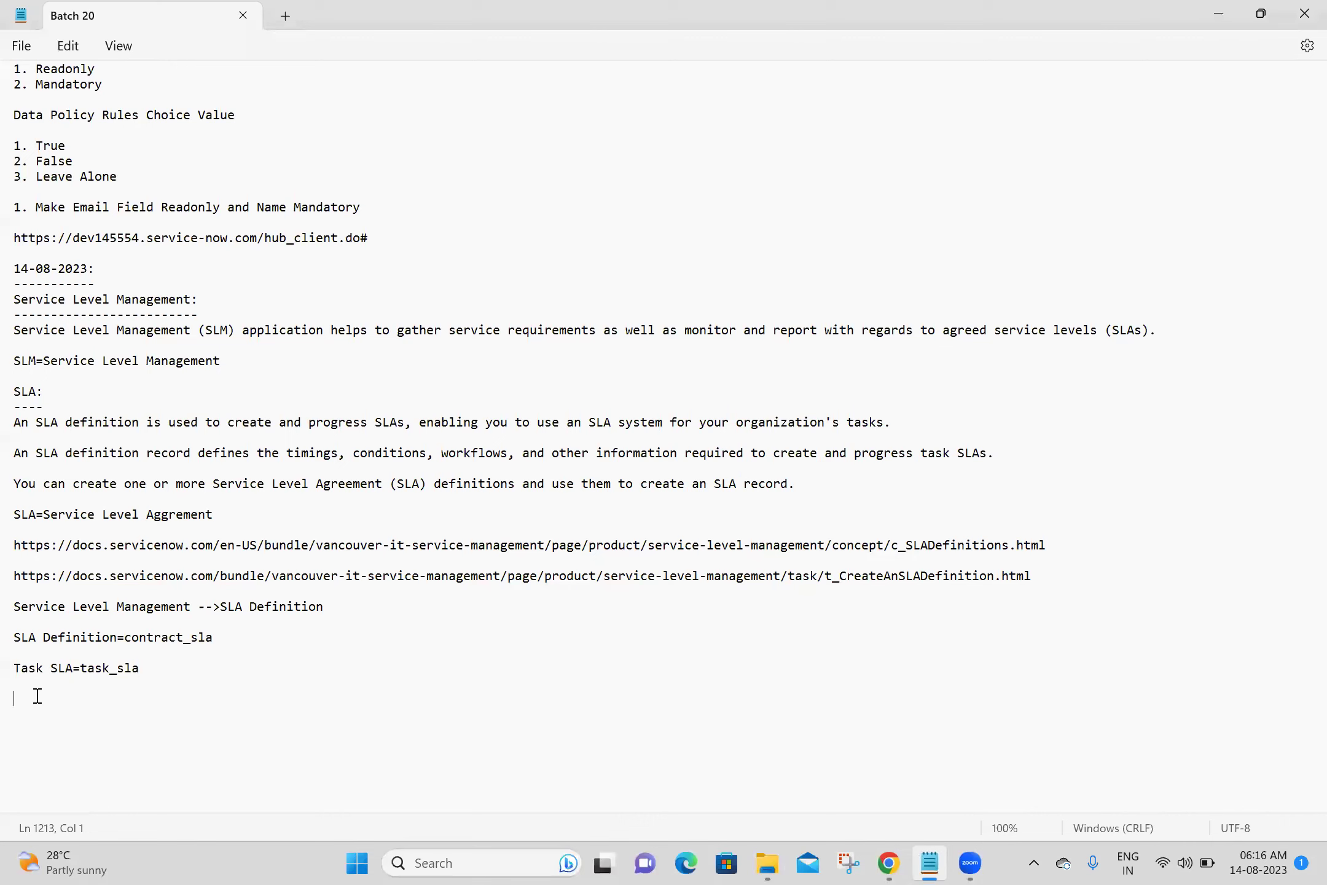
type("Types of SLA:")
key("Return")
type("1. SLA")
key("Return")
type("2. OLA")
key("Return")
type("3. UC")
key("Return")
key("Return")
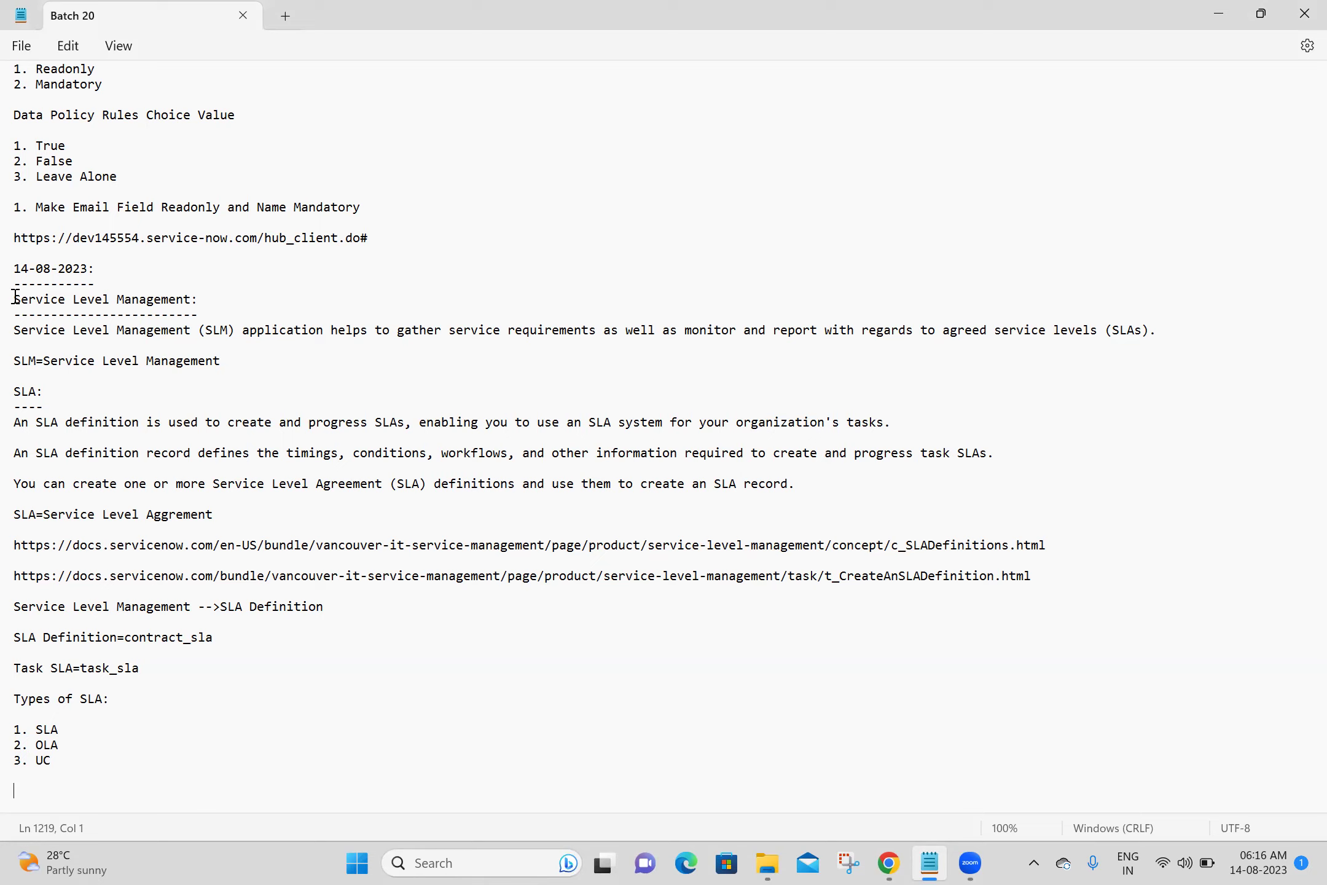
Check the Type choices on the SLA definition form in Chrome, and compare them with the three types listed in the Notepad notes.
left_click(93, 760)
key("alt+Tab")
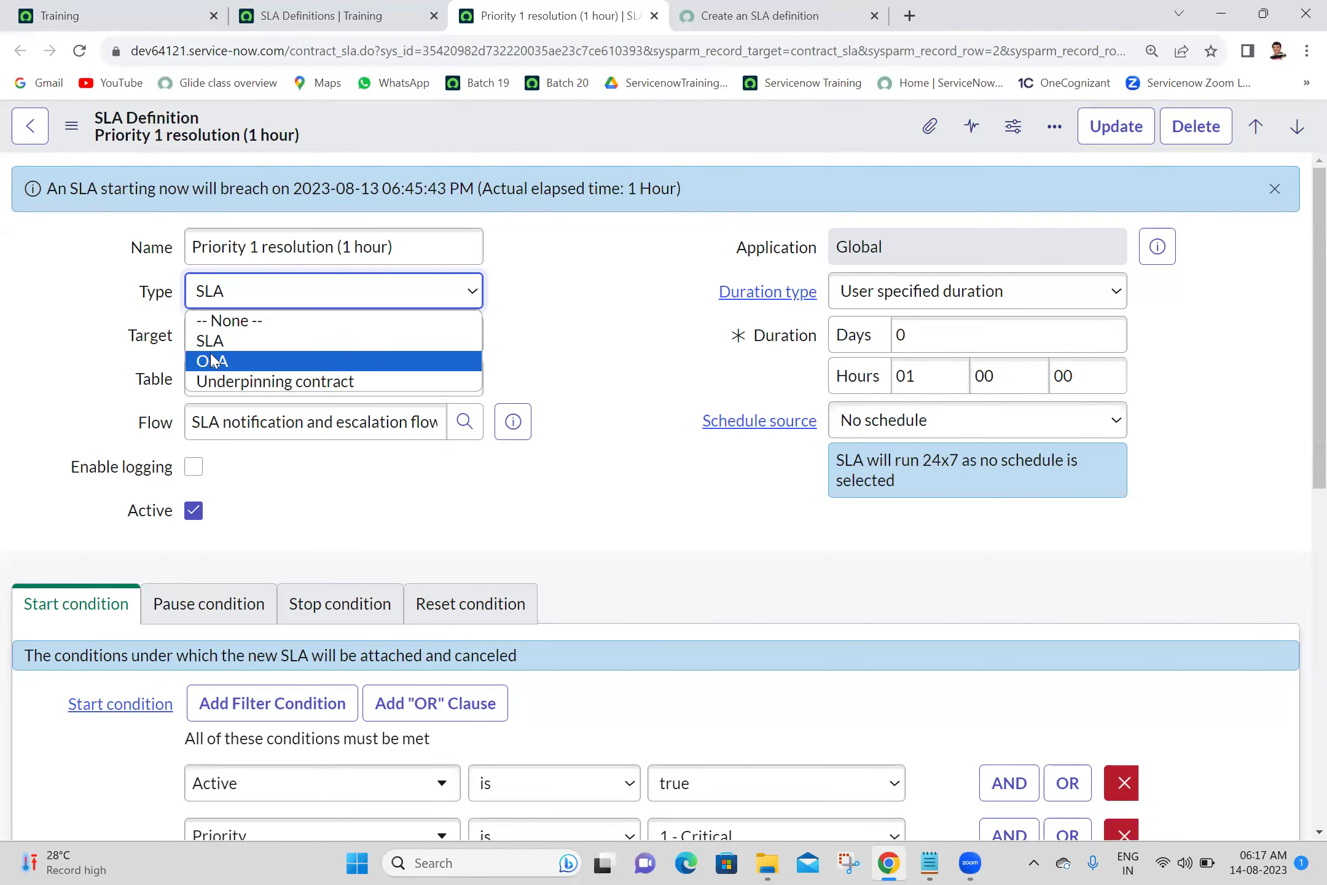
left_click(655, 344)
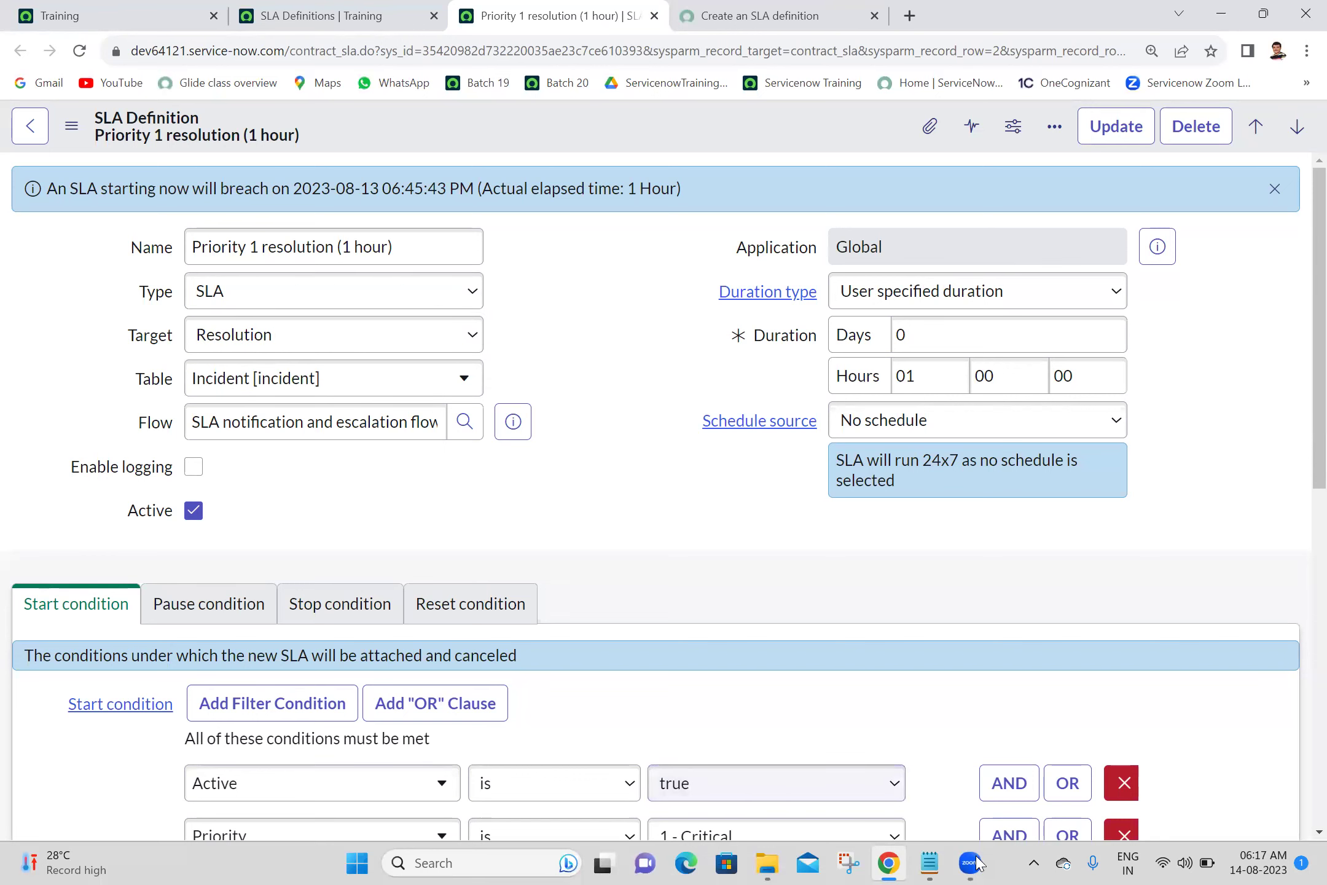
left_click(940, 863)
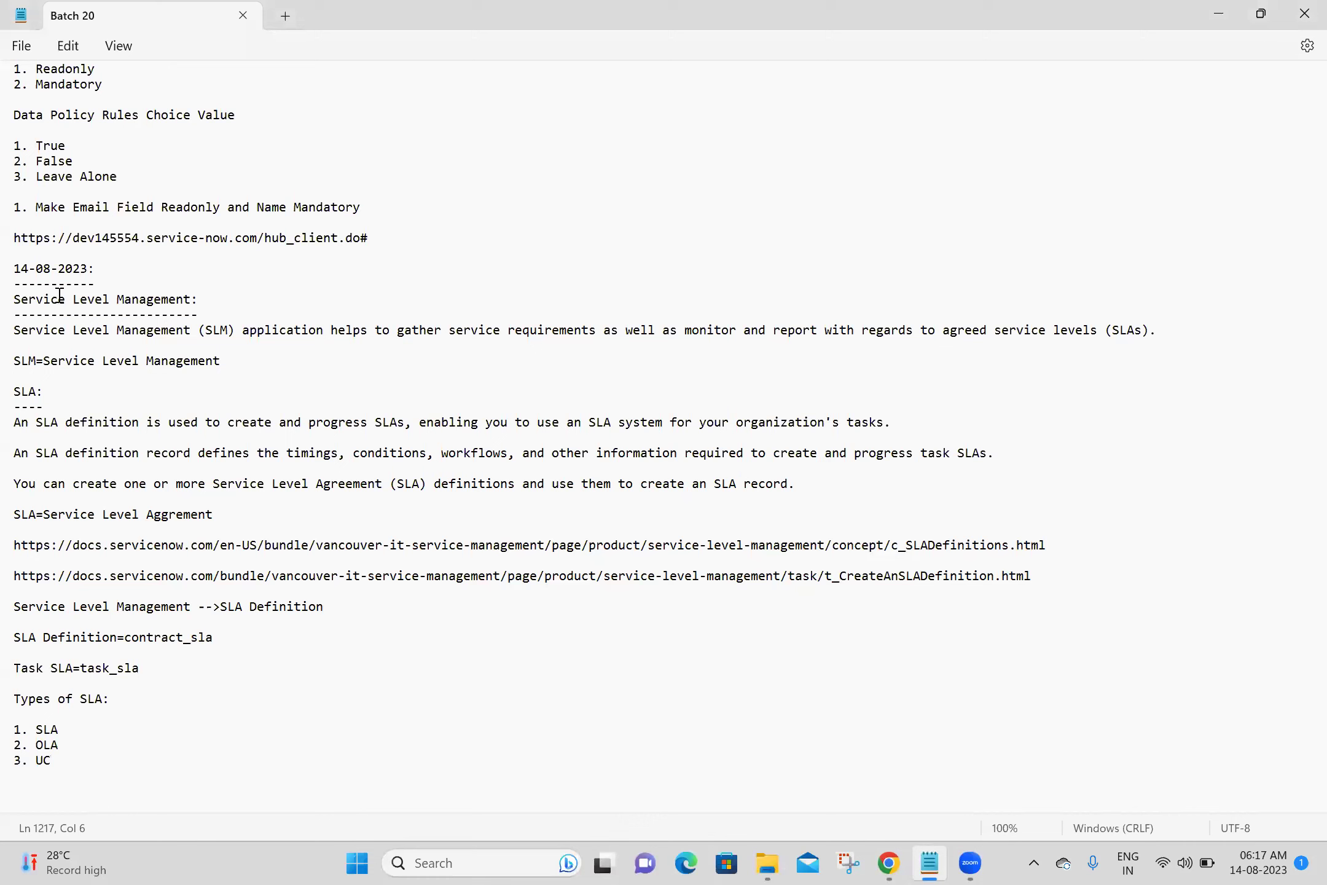
left_click_drag(72, 760, 16, 727)
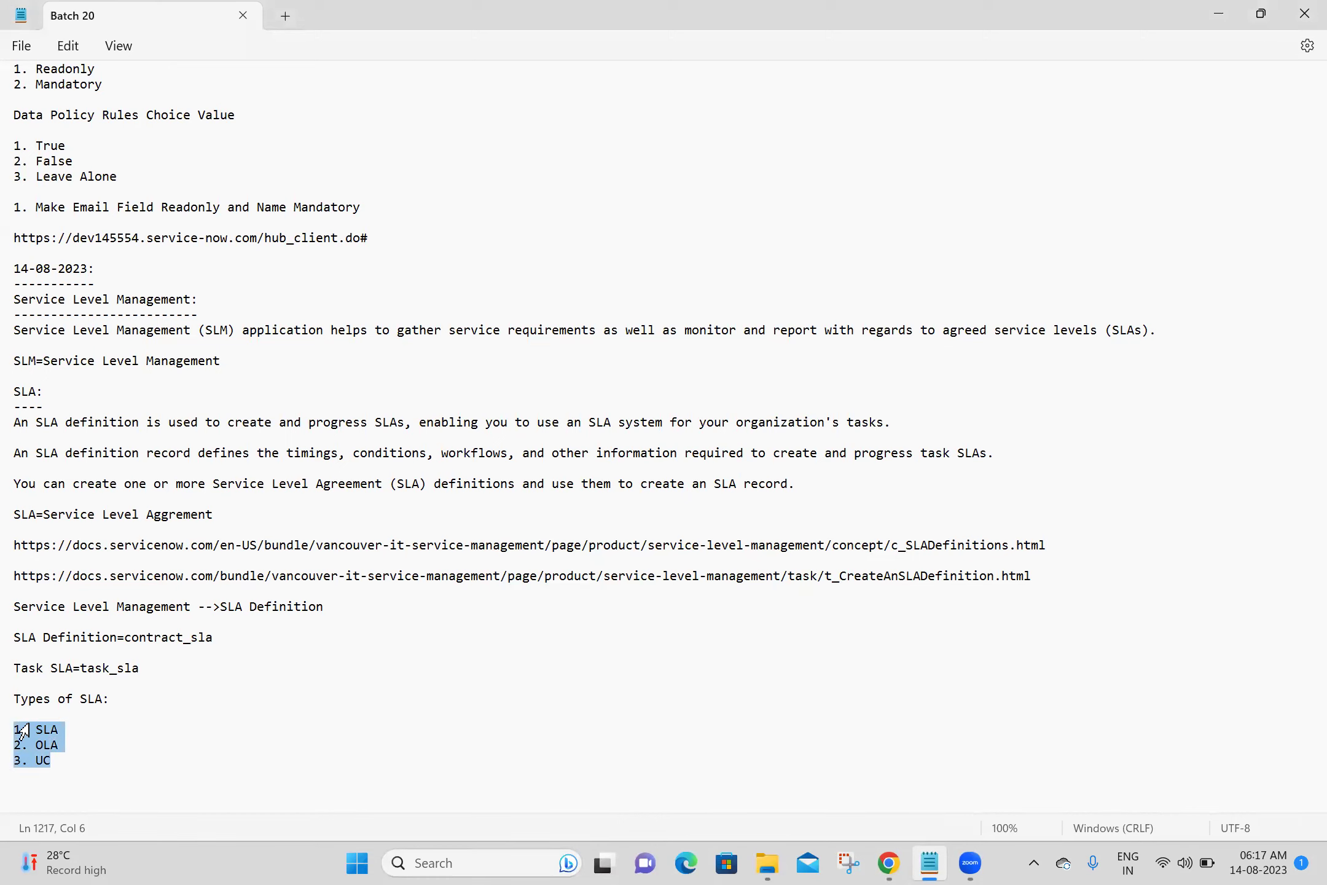
left_click(199, 298)
Add a run of blank lines below "3. UC" to make room for more notes.
left_click(116, 772)
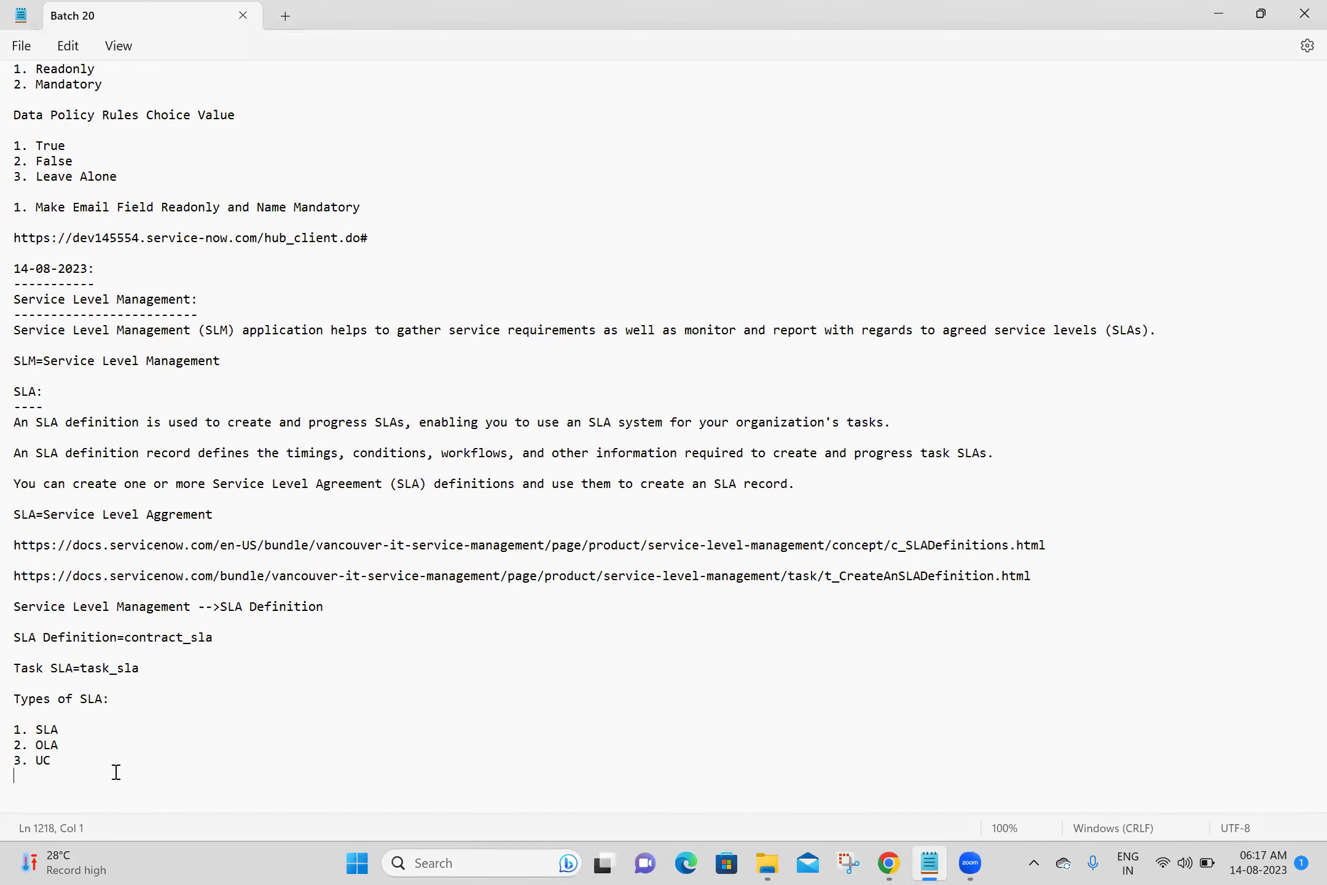
key("Return")
key("Return")
key("Return")
key("Return")
key("Return")
key("Return")
key("Return")
key("Return")
key("Return")
key("Return")
key("Return")
key("Return")
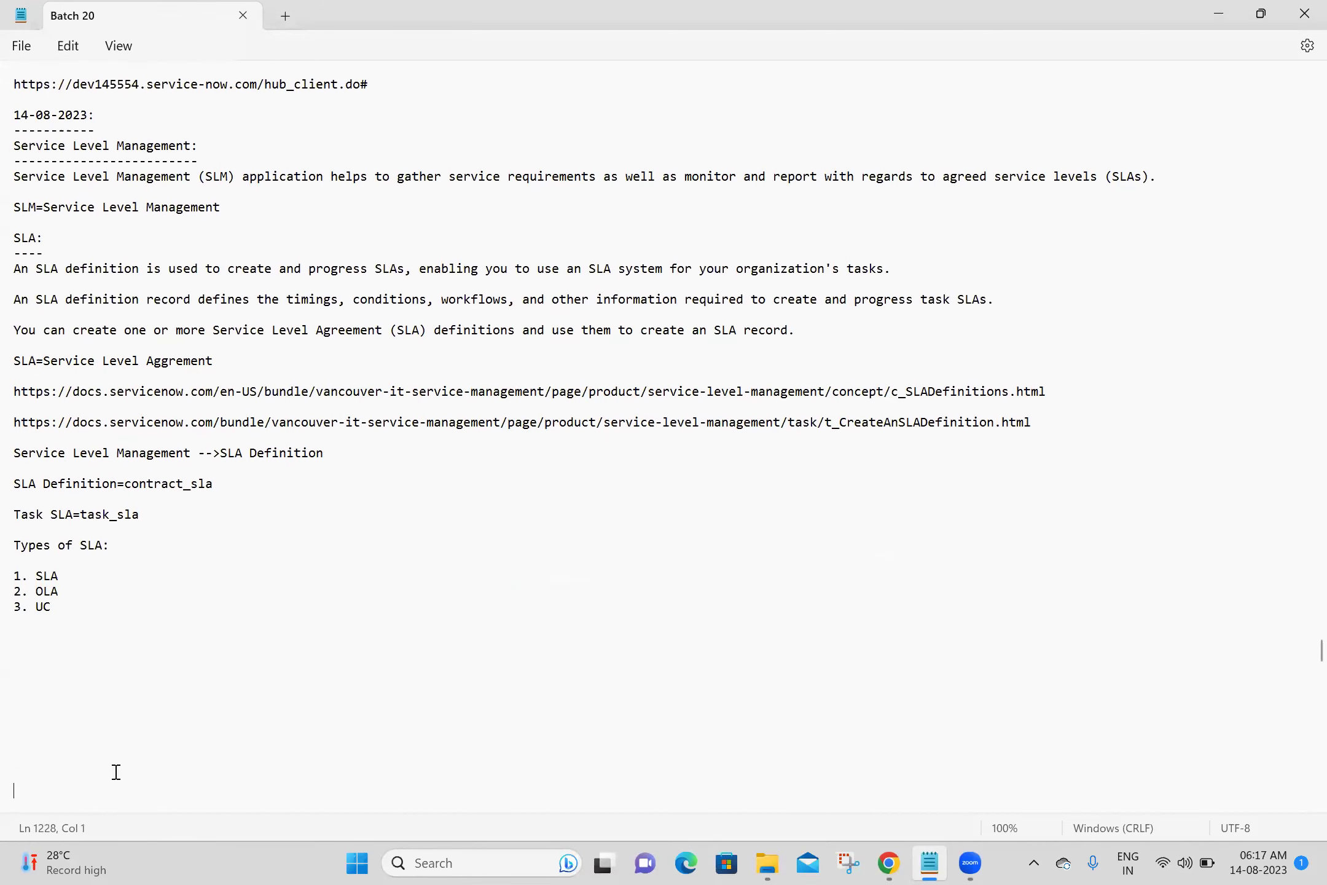
Move the line "SLA=Service Level Aggrement" below the list of SLA types and remove the blank lines left at its old place.
left_click_drag(220, 341, 23, 352)
key("ctrl+c")
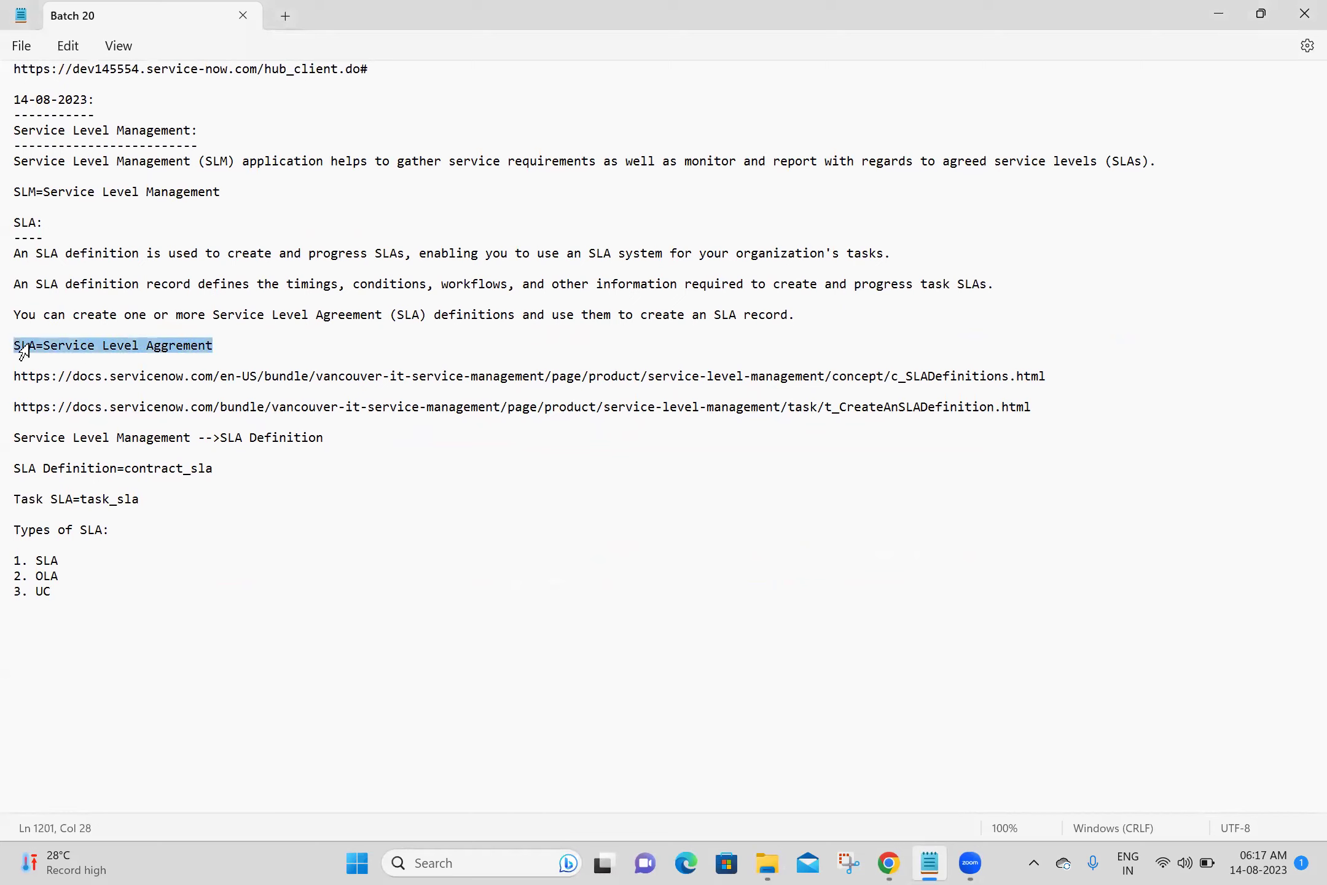
key("BackSpace")
left_click(32, 626)
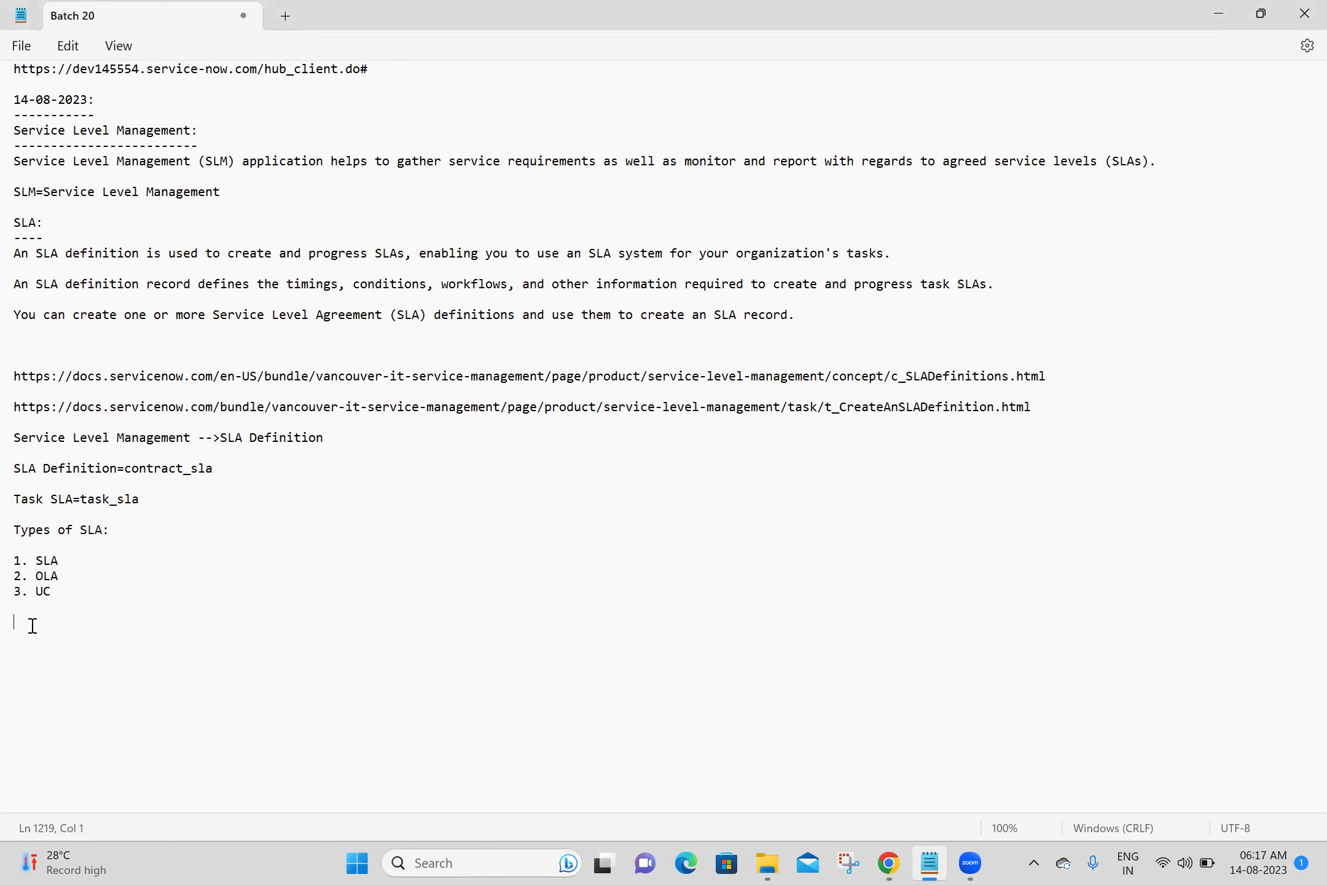
key("ctrl+v")
left_click(105, 343)
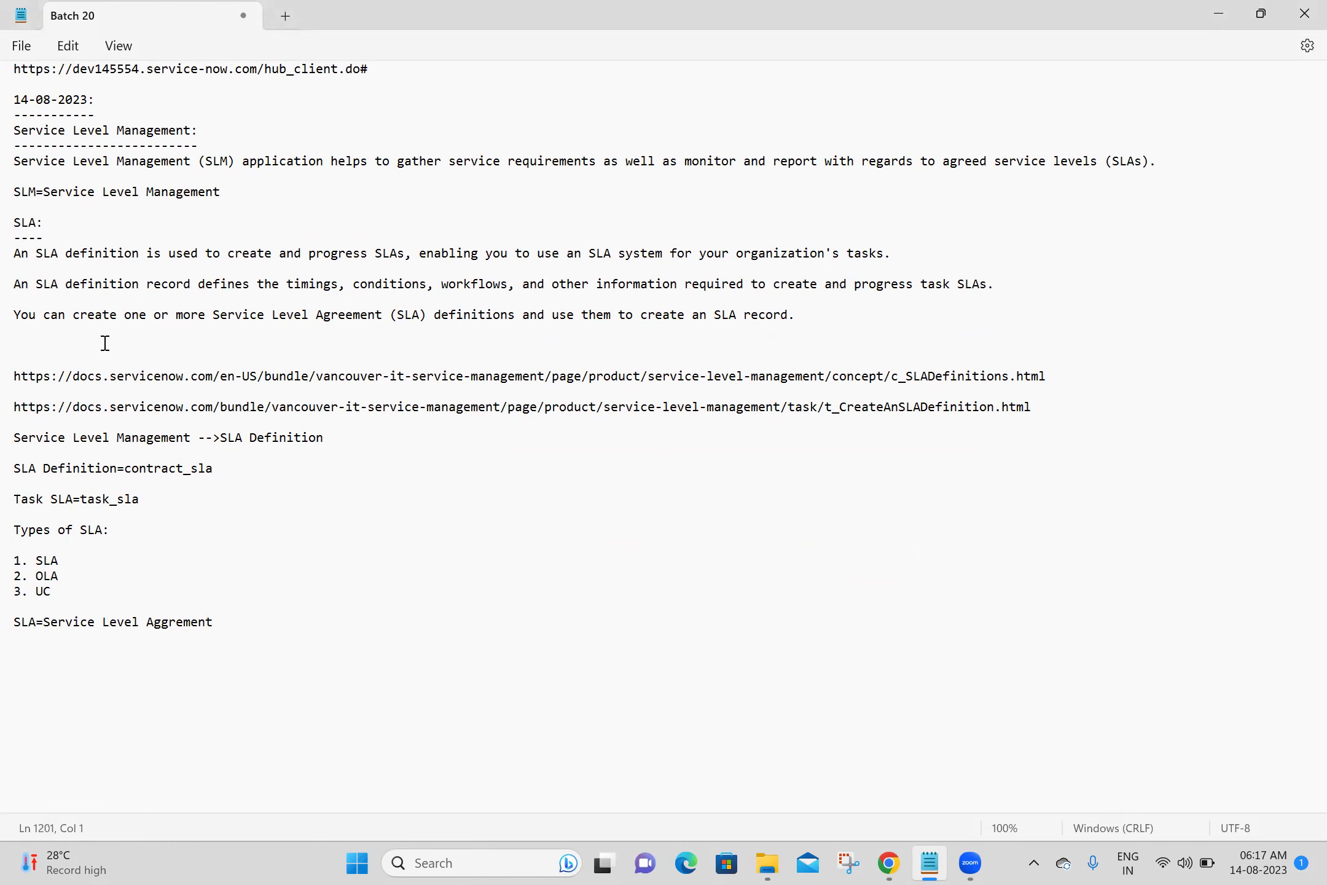
key("Delete")
key("Delete")
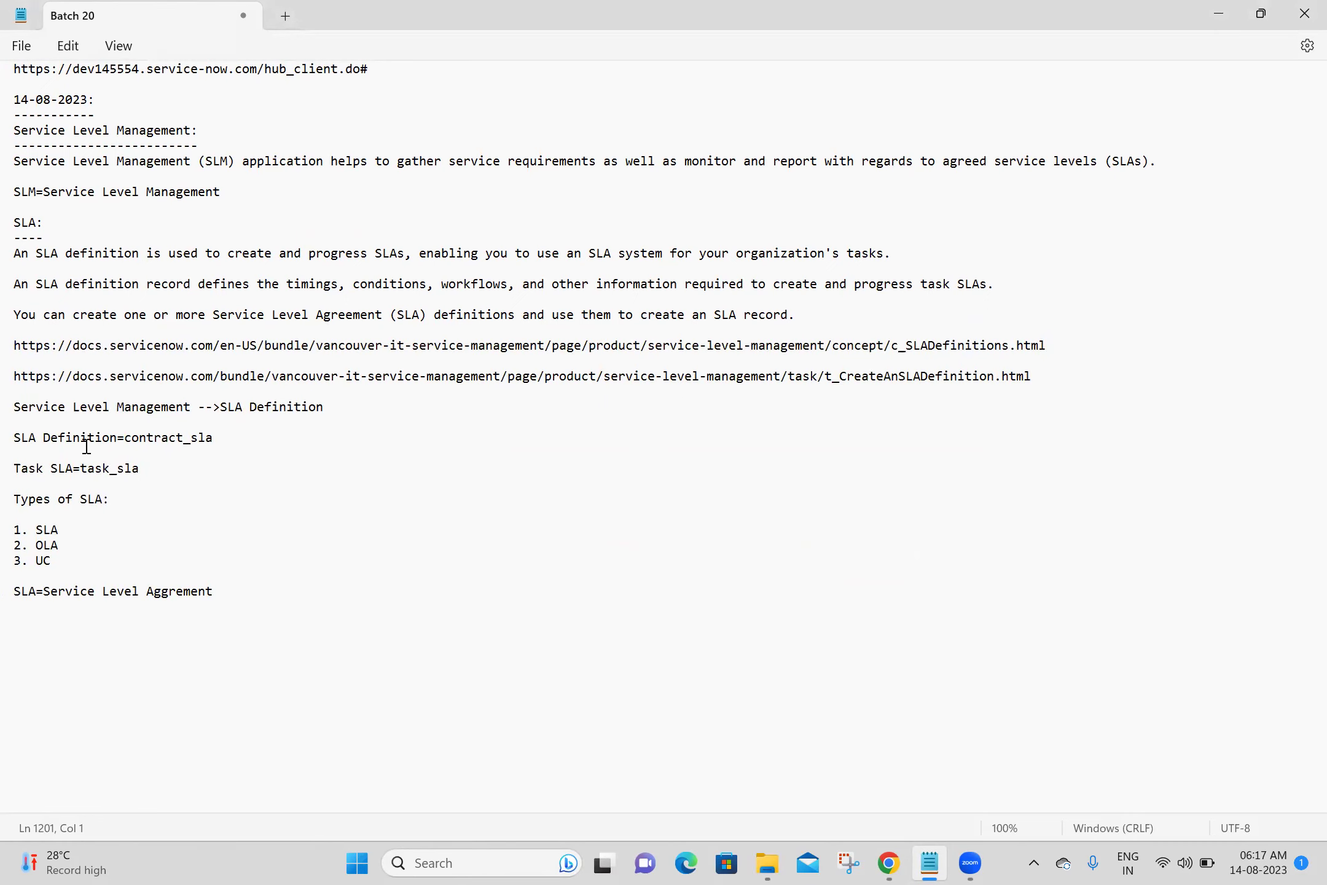
Add the line "OLA= Operational Level Aggrement" under the SLA expansion and put a space after "SLA=".
left_click(51, 612)
type("OLA=")
left_click(46, 591)
left_click(53, 606)
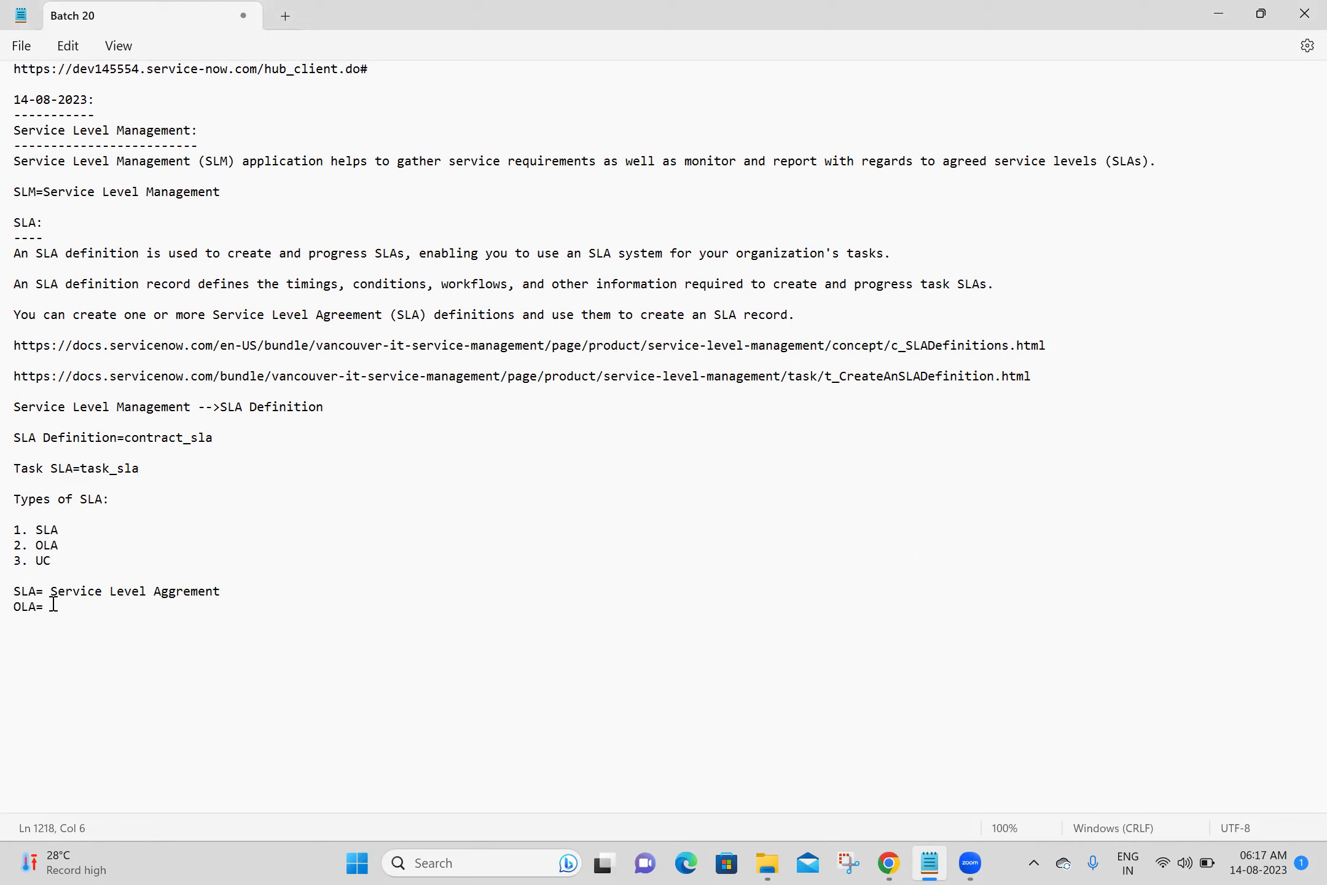
type("Operational Level Agg")
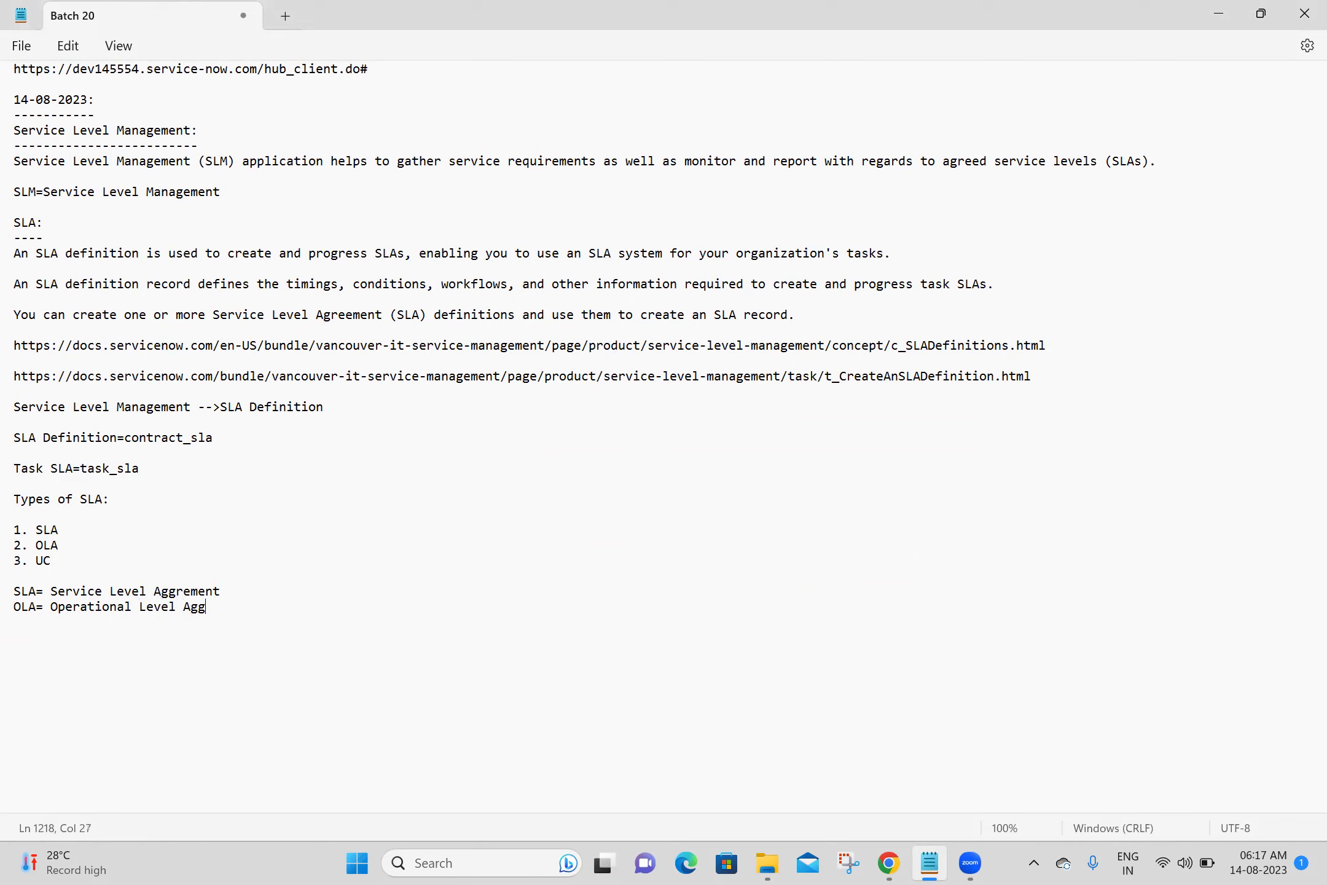
type("rement")
Add the line "UC= Underpinning Contract" followed by a blank line, and save the notes.
key("Return")
type("U")
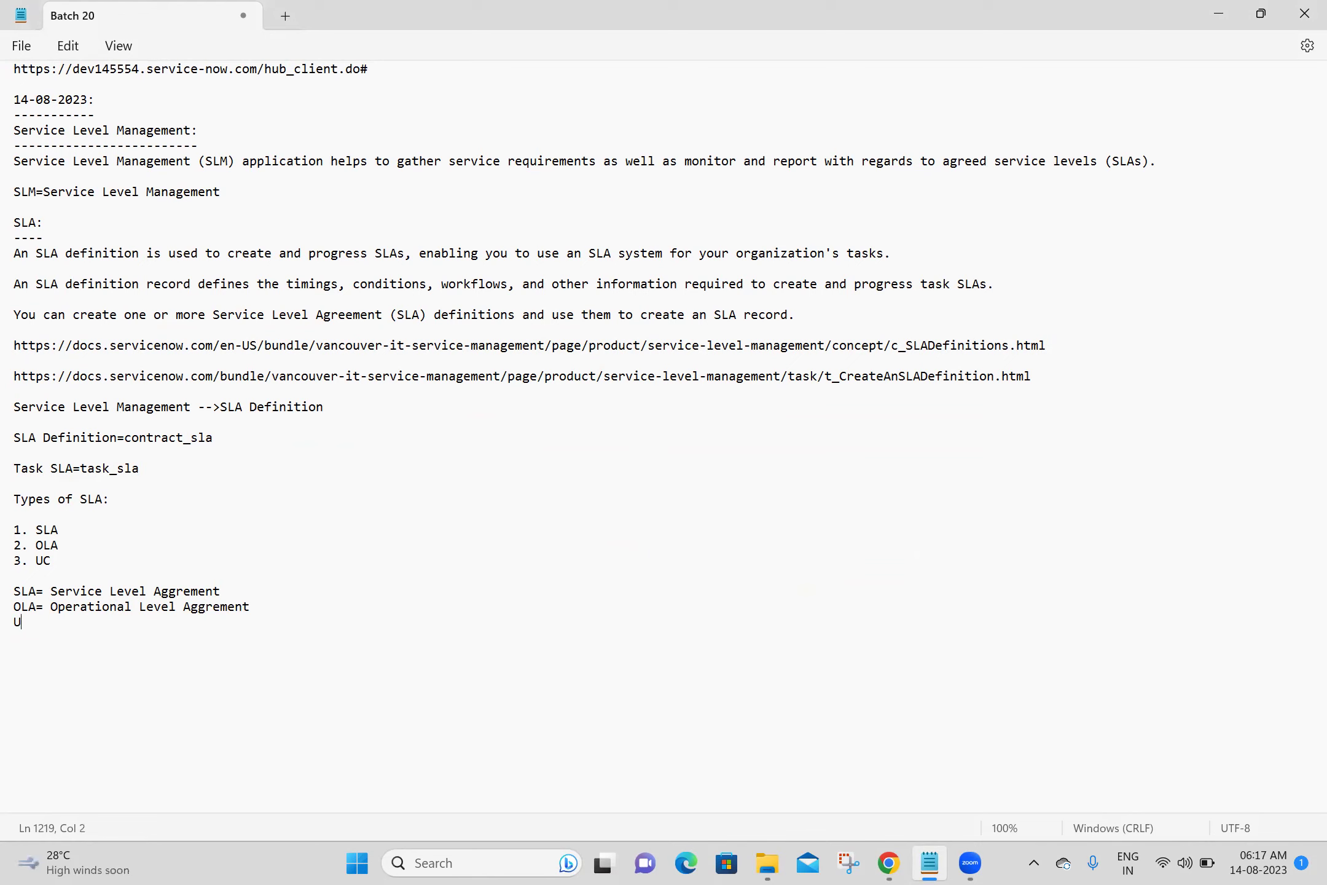
type("C= Underpinning Contr")
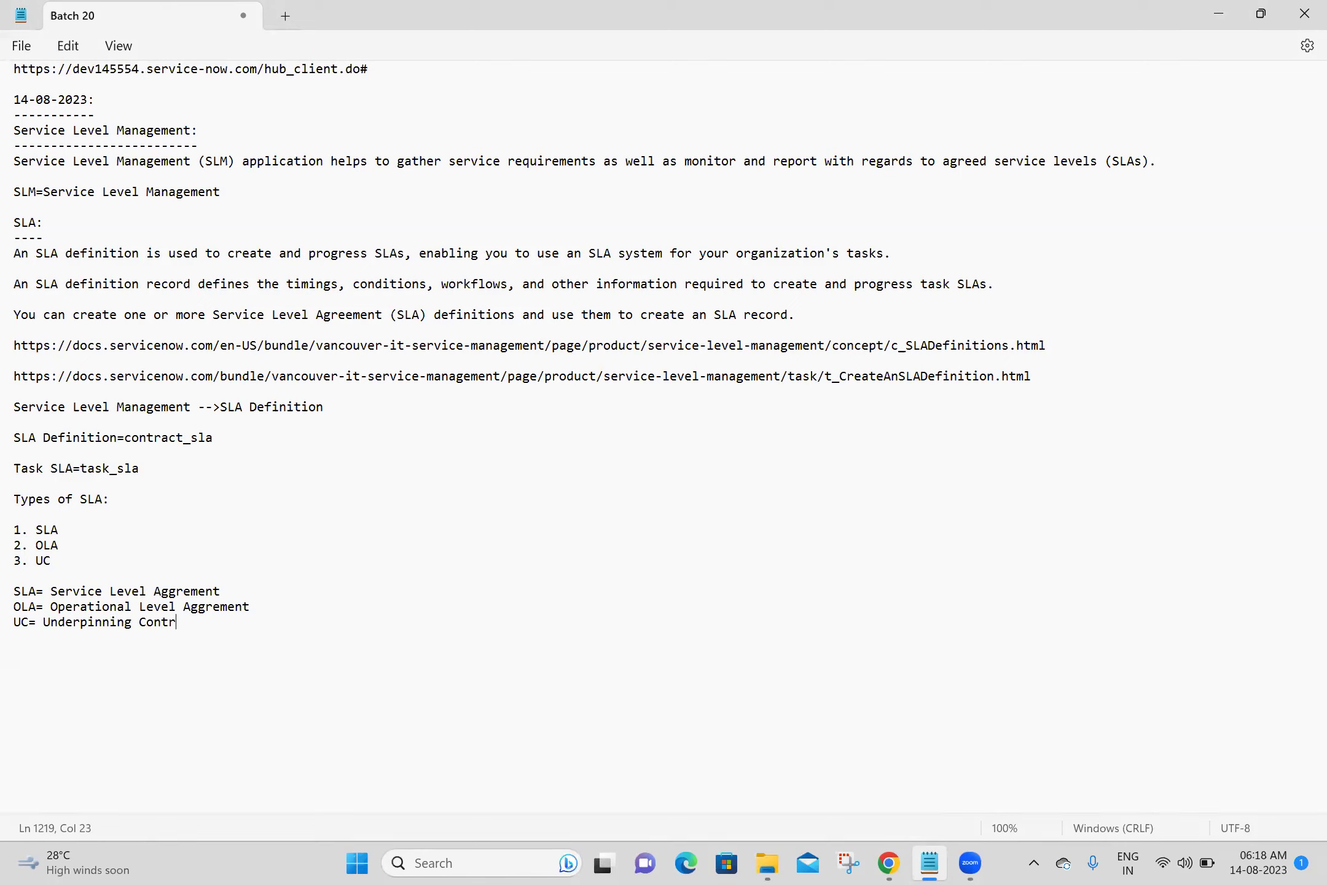
type("act")
key("Return")
key("Return")
key("ctrl+s")
Add the explanation "SLA -->Aggrement between consumer and provider (our organization and Client)" below the abbreviations.
left_click(888, 862)
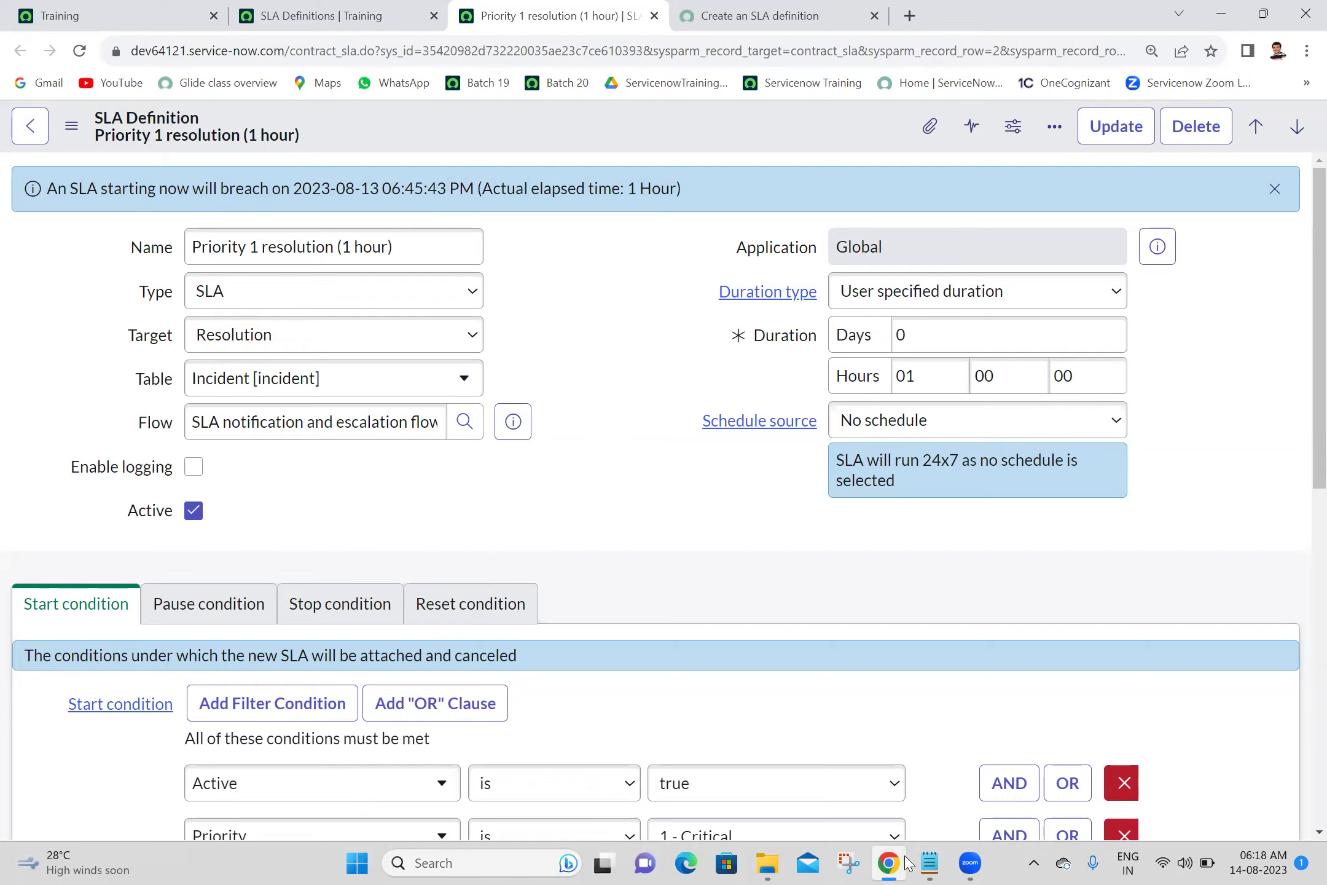
left_click(894, 864)
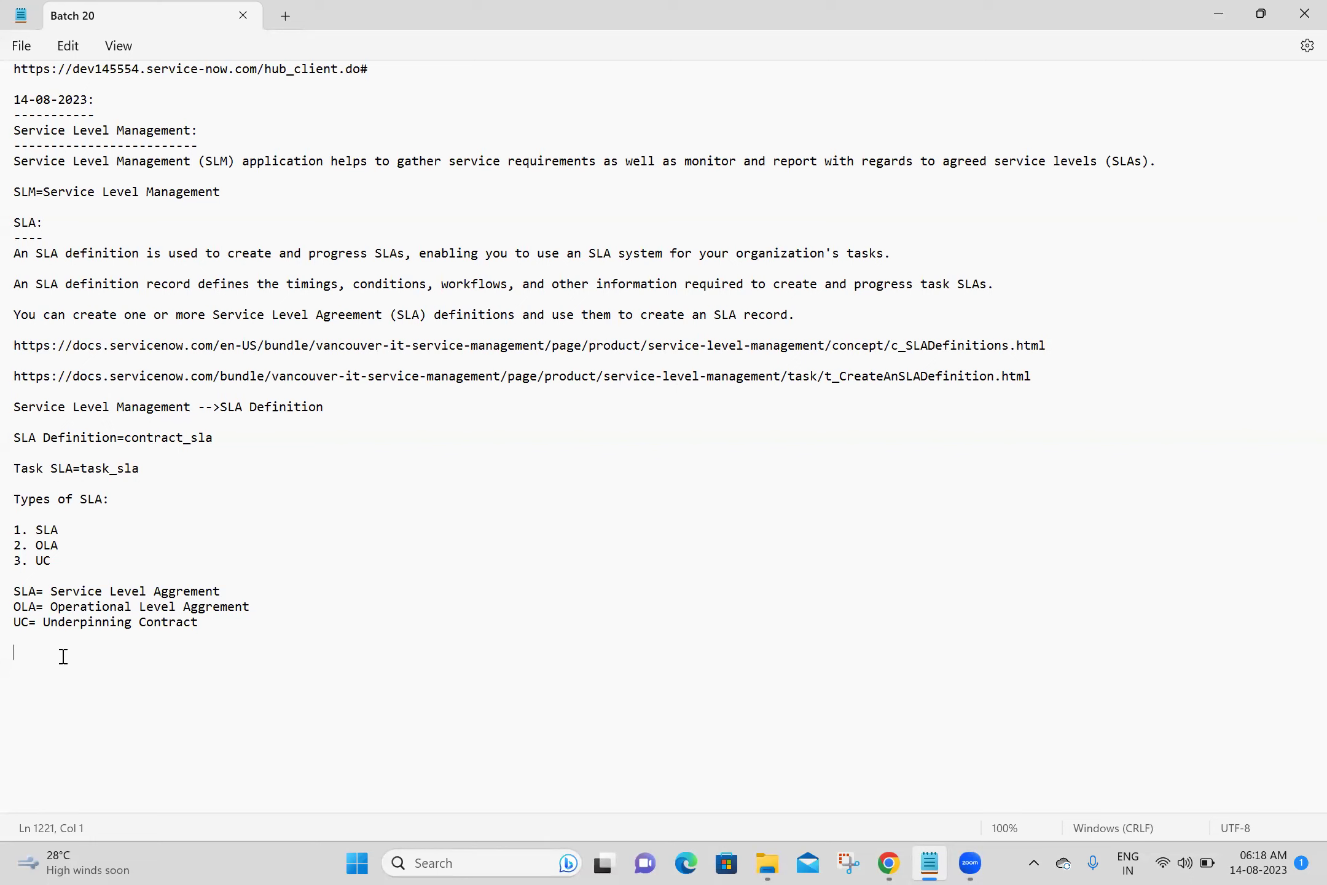
type("SLA -->")
type("Aggremen")
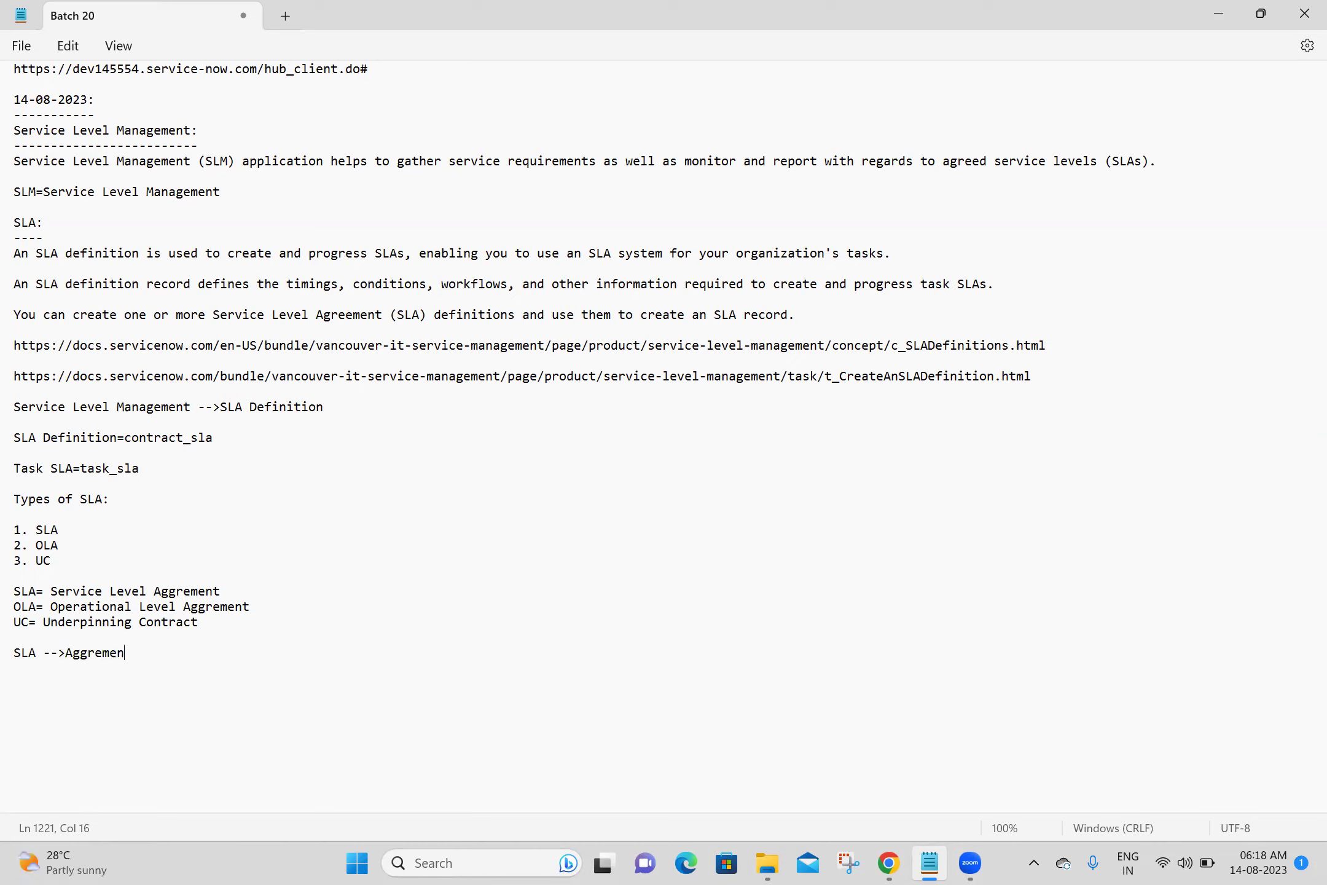
type("t between ci")
key("BackSpace")
type("onsumer and provider")
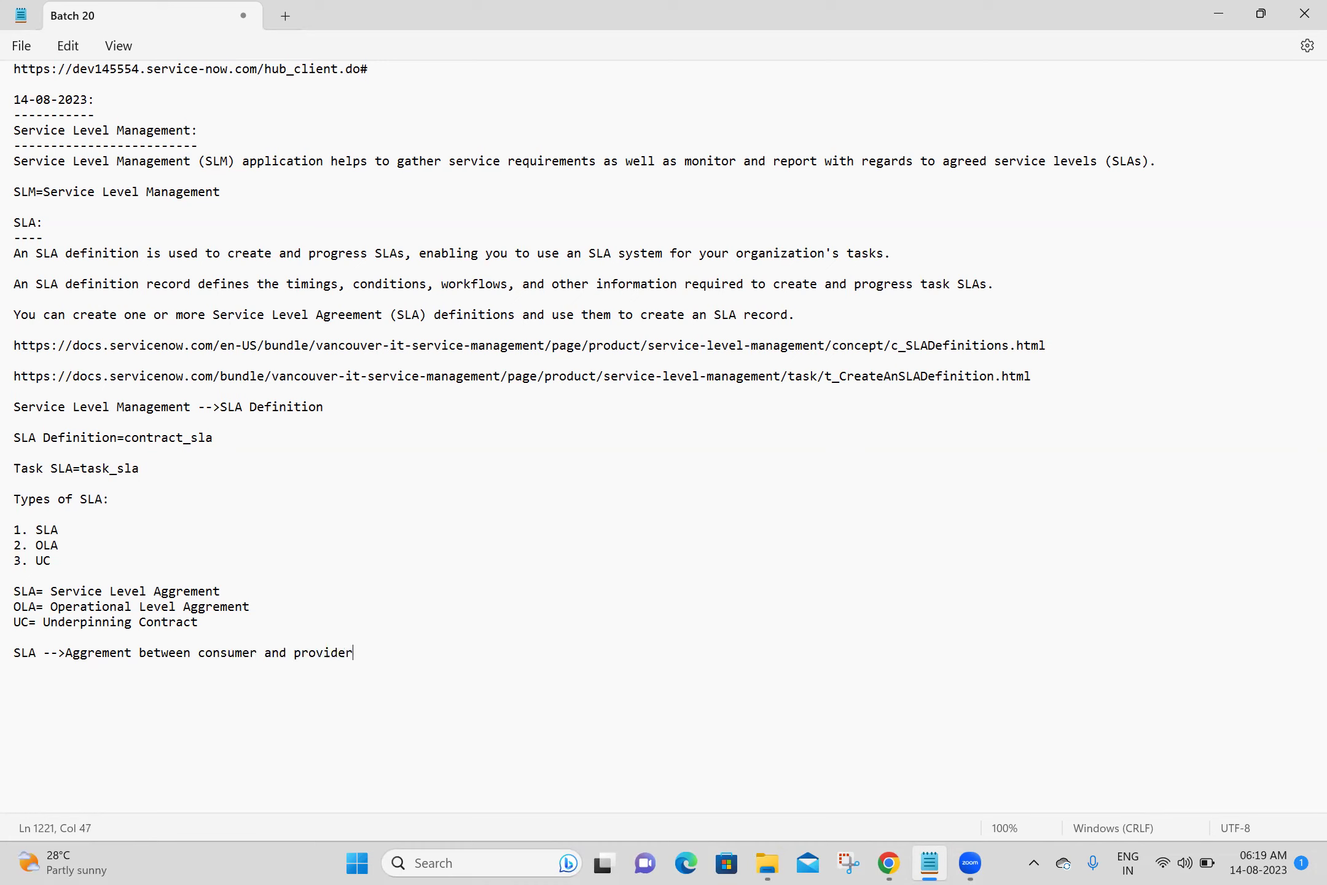
type(" ()")
type("our or")
type("ganizat")
type("ion and ")
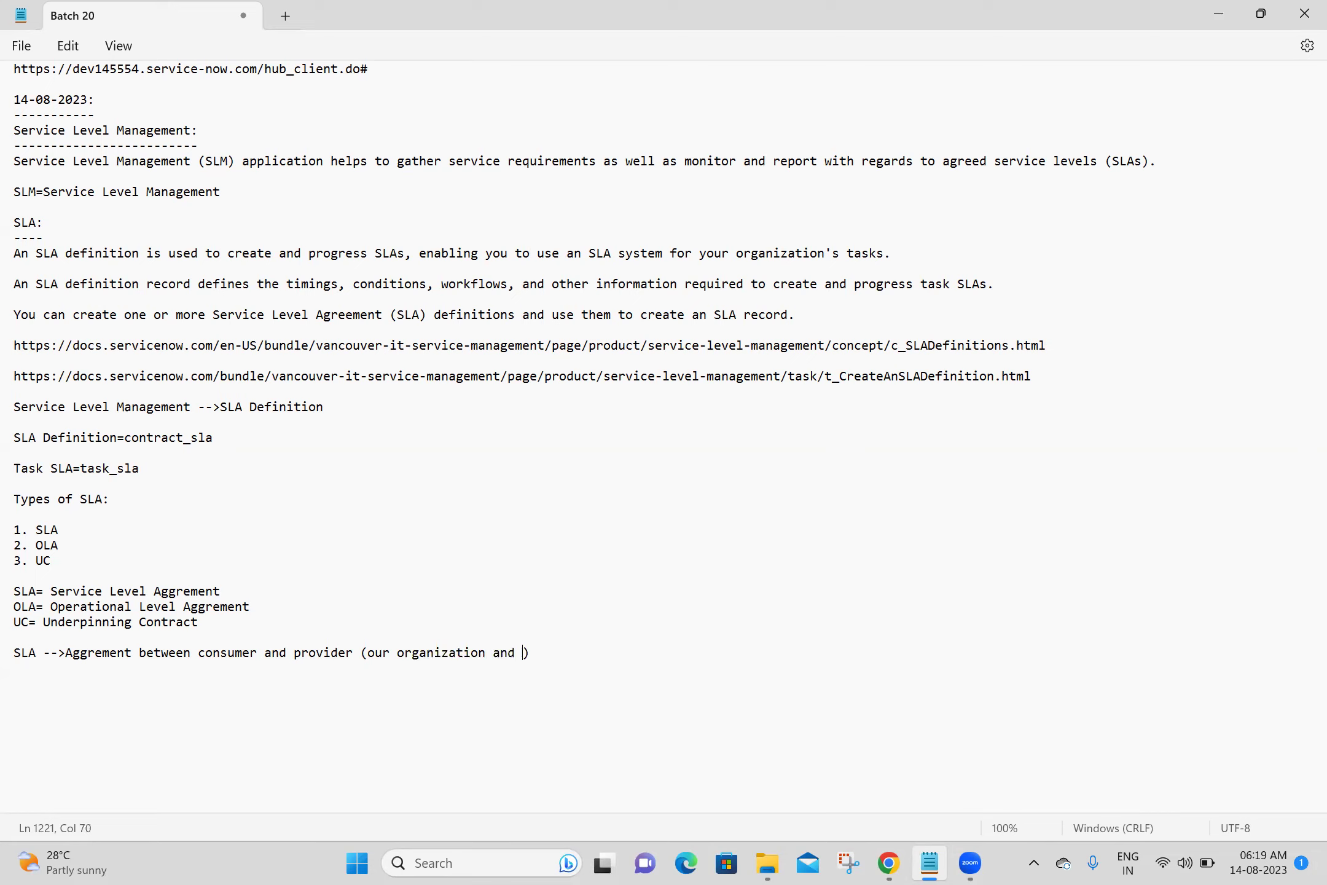
type("Client")
Start a new line "OLA -->" under the SLA explanation and save the notes.
key("Return")
type("OLA -->")
key("ctrl+s")
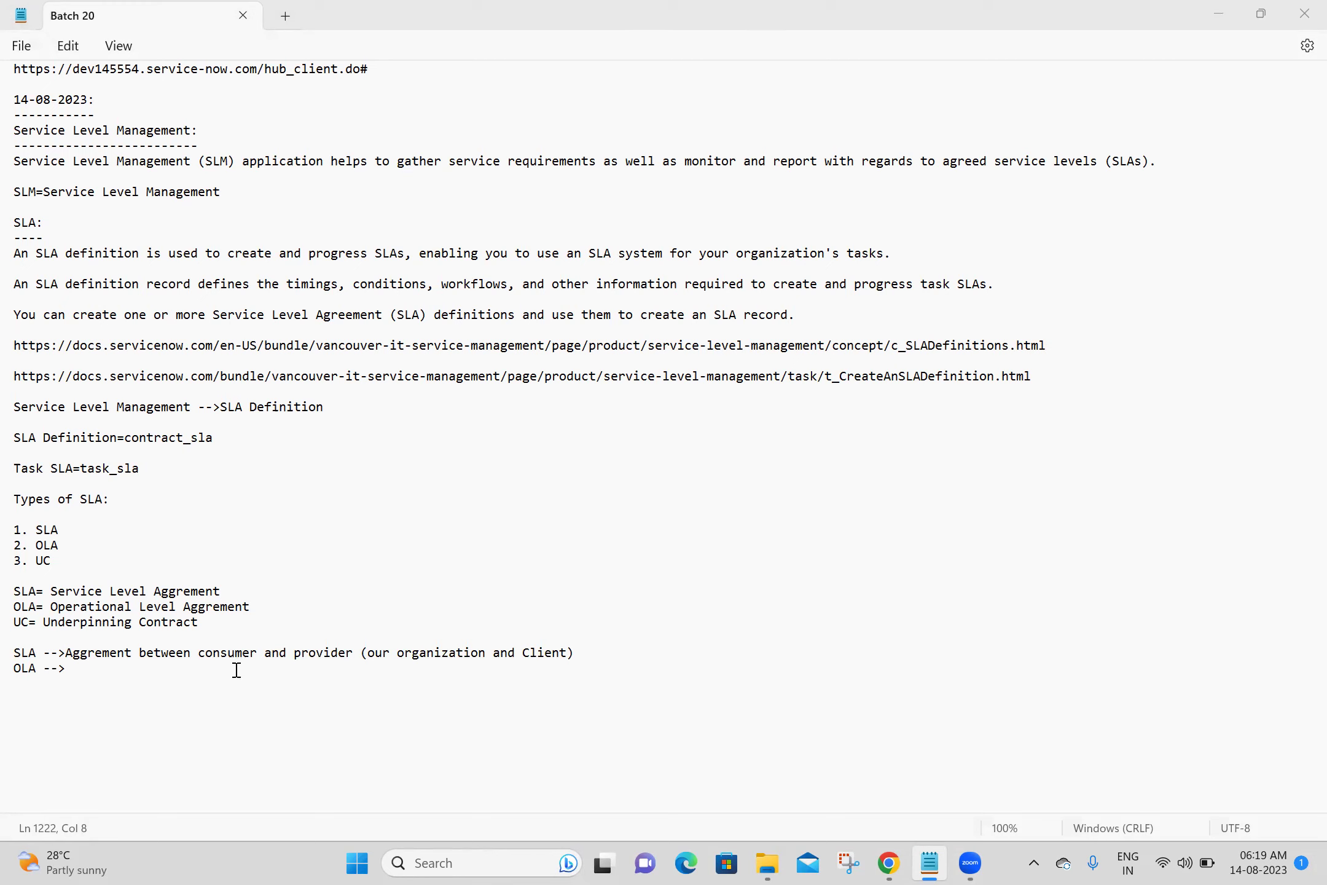
Copy "Aggrement between" from the SLA explanation and place it after "OLA -->".
left_click(192, 671)
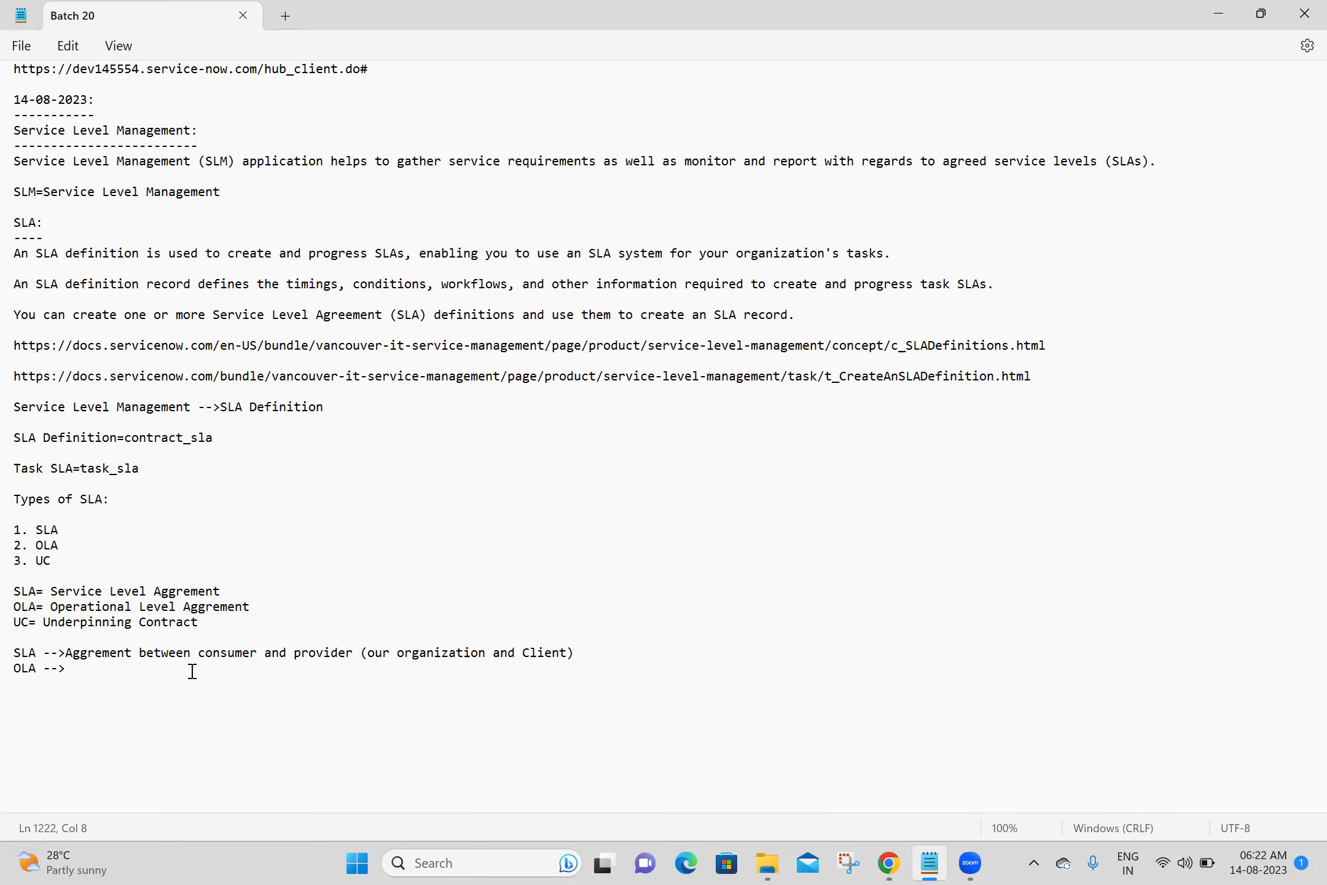
left_click(67, 653)
left_click_drag(67, 653, 192, 653)
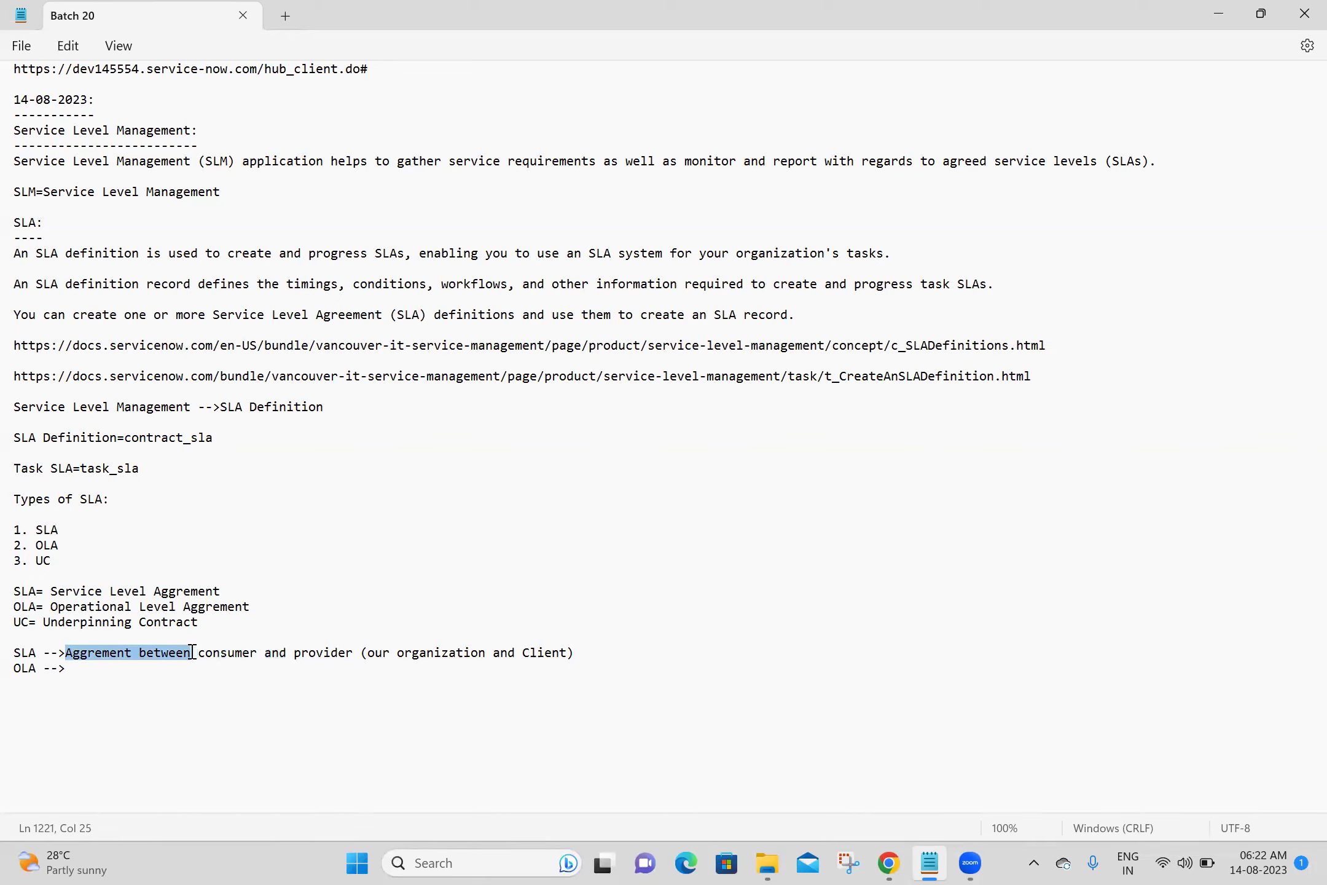
key("ctrl+c")
left_click(143, 671)
key("ctrl+v")
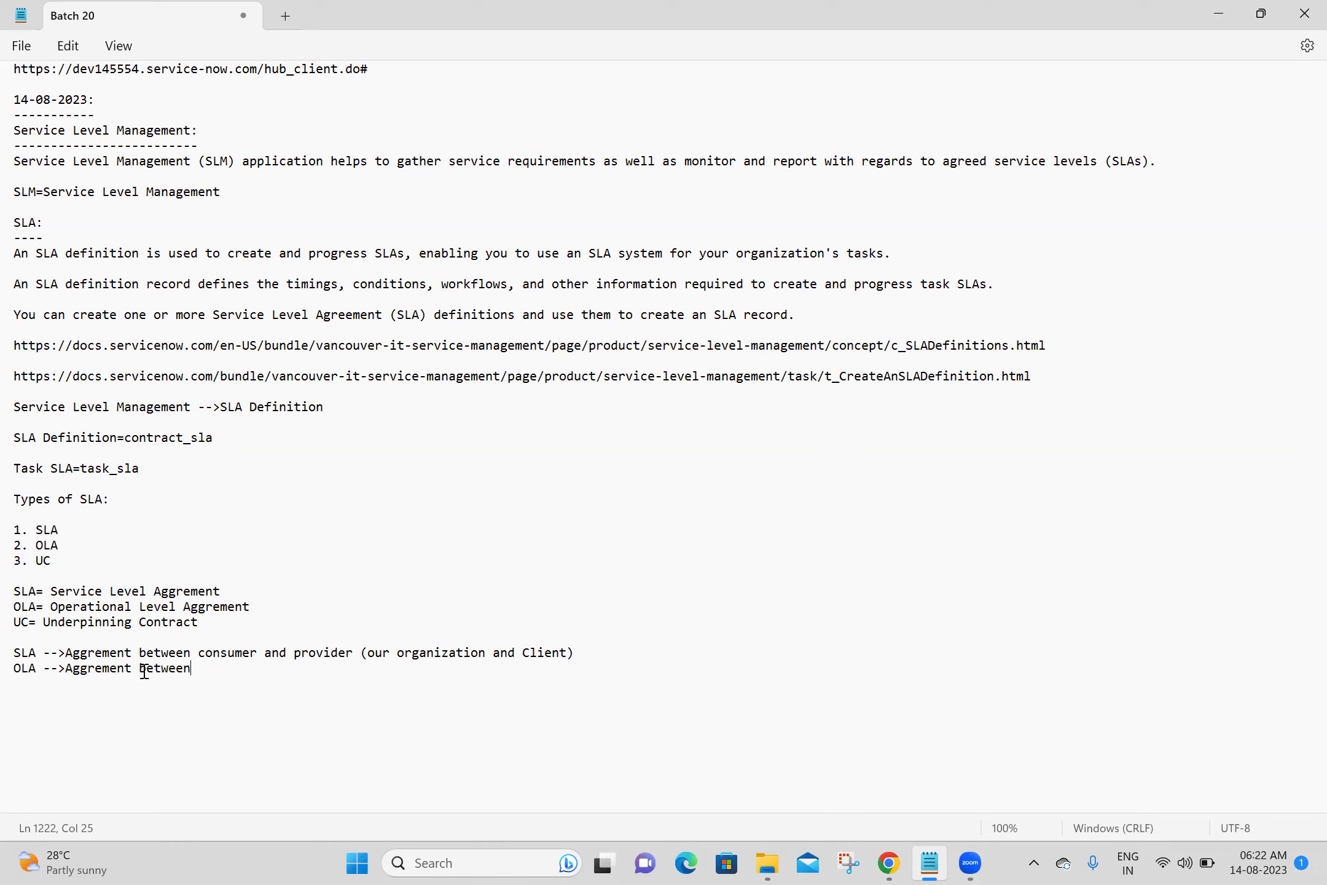
Complete the OLA explanation with "our organization and internal team".
type("our organizationb")
key("BackSpace")
type("an")
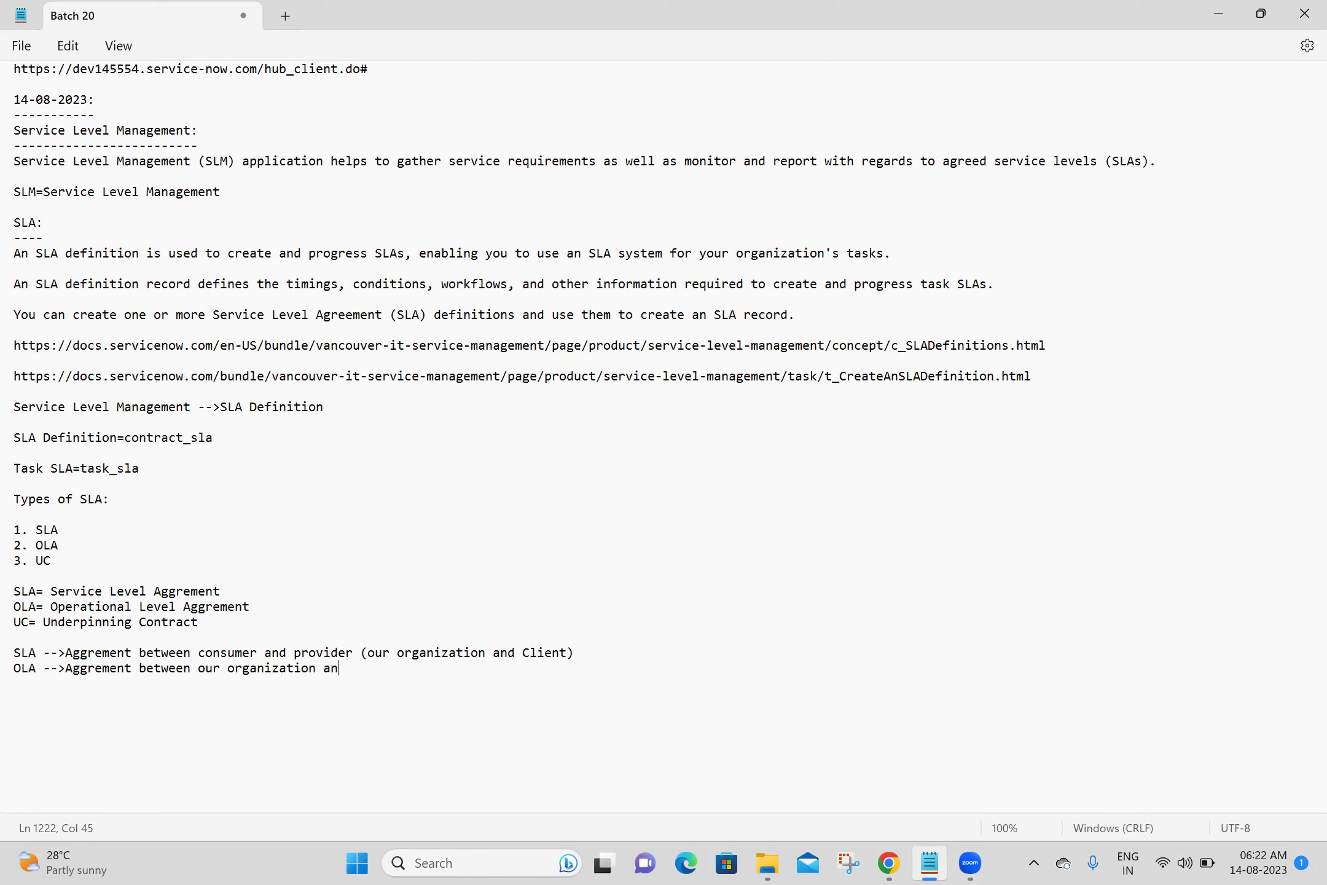
type("d internal tea,")
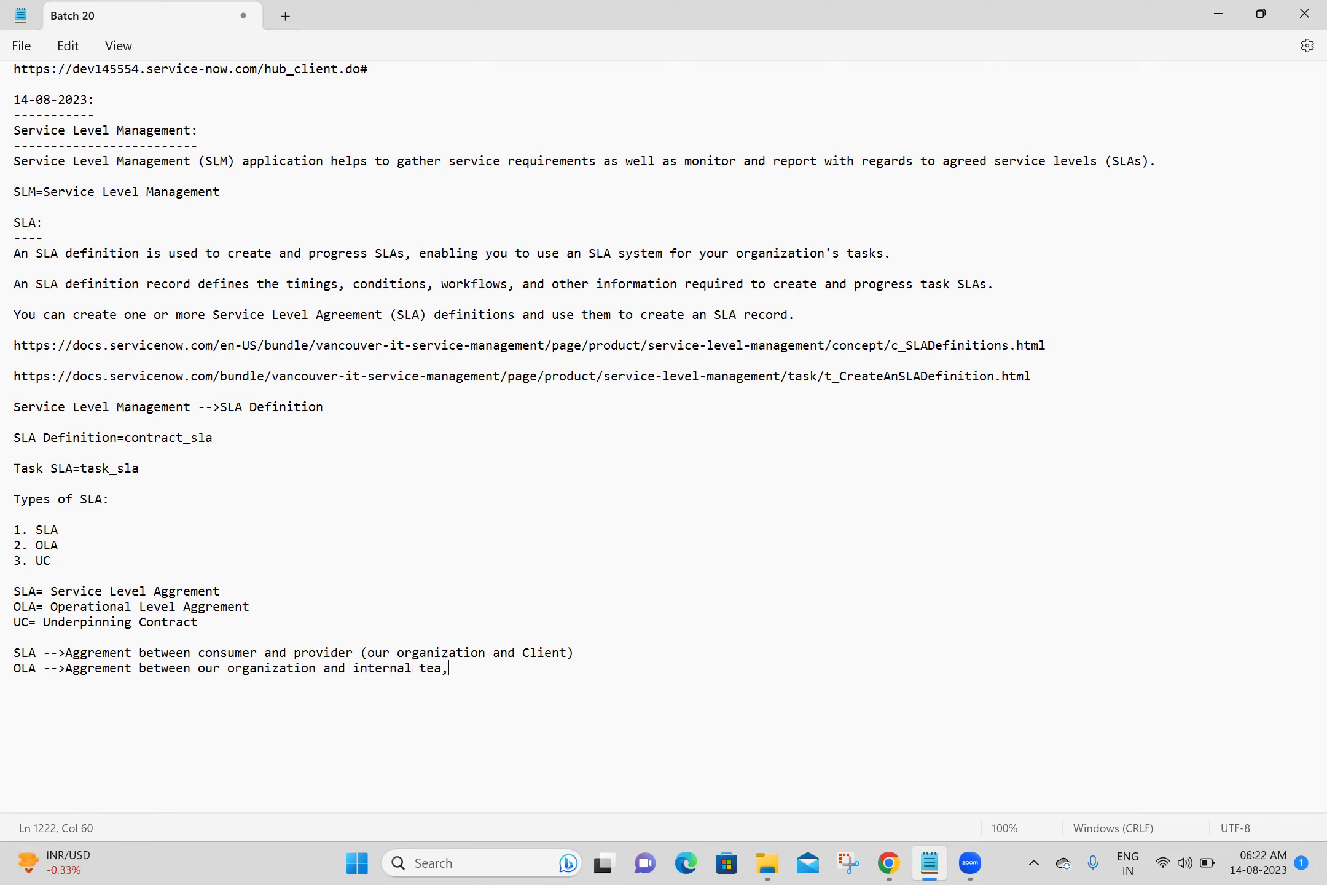
key("BackSpace")
type("m")
Start a new line "UC -->" under the OLA explanation and save the notes.
key("Return")
type("UC -->")
key("ctrl+s")
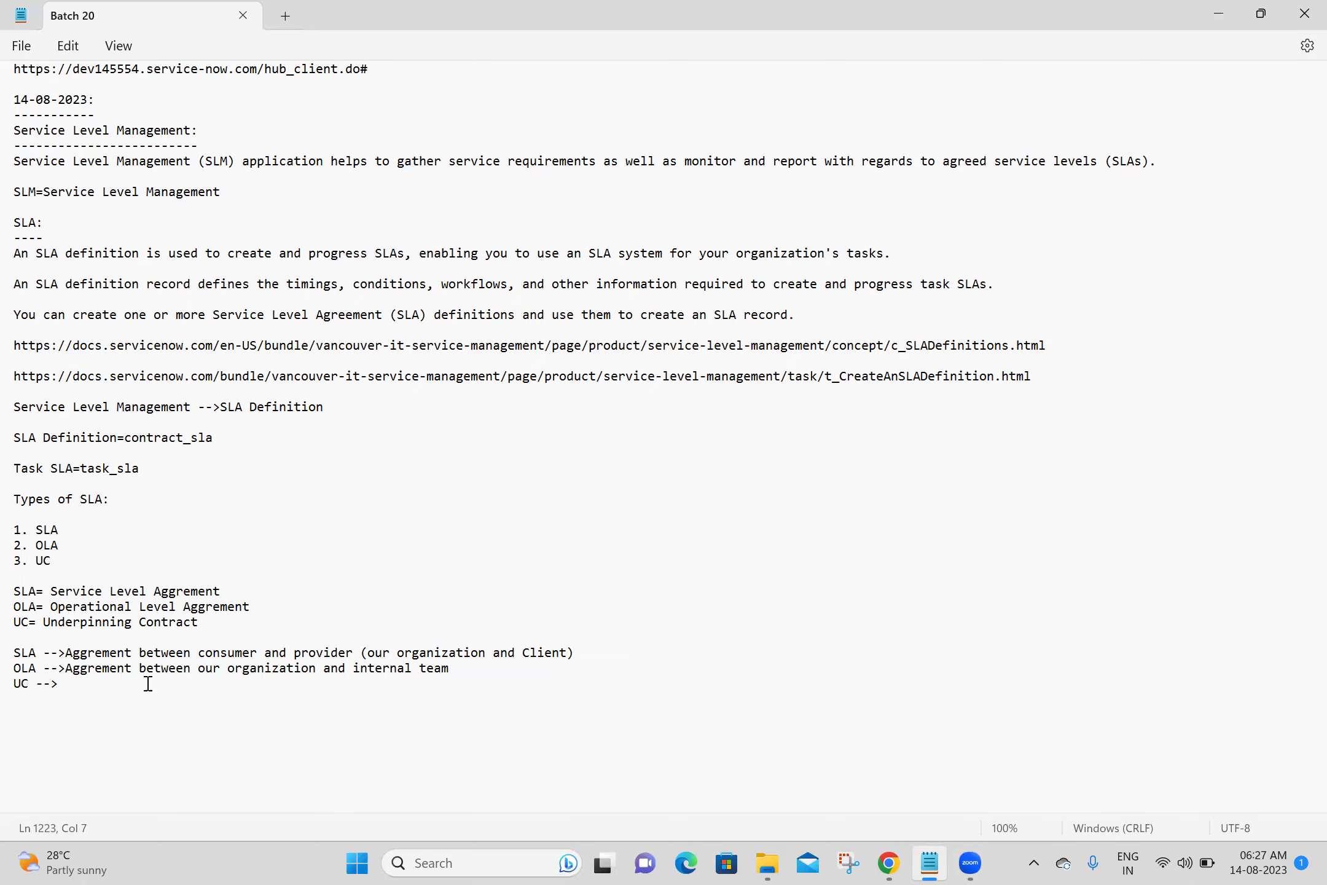
Explain UC as "Aggrement between our organization and third Party Vendor", add a blank line below it, and save the notes.
type("Aggremetn")
key("BackSpace")
key("BackSpace")
type("nt between our ")
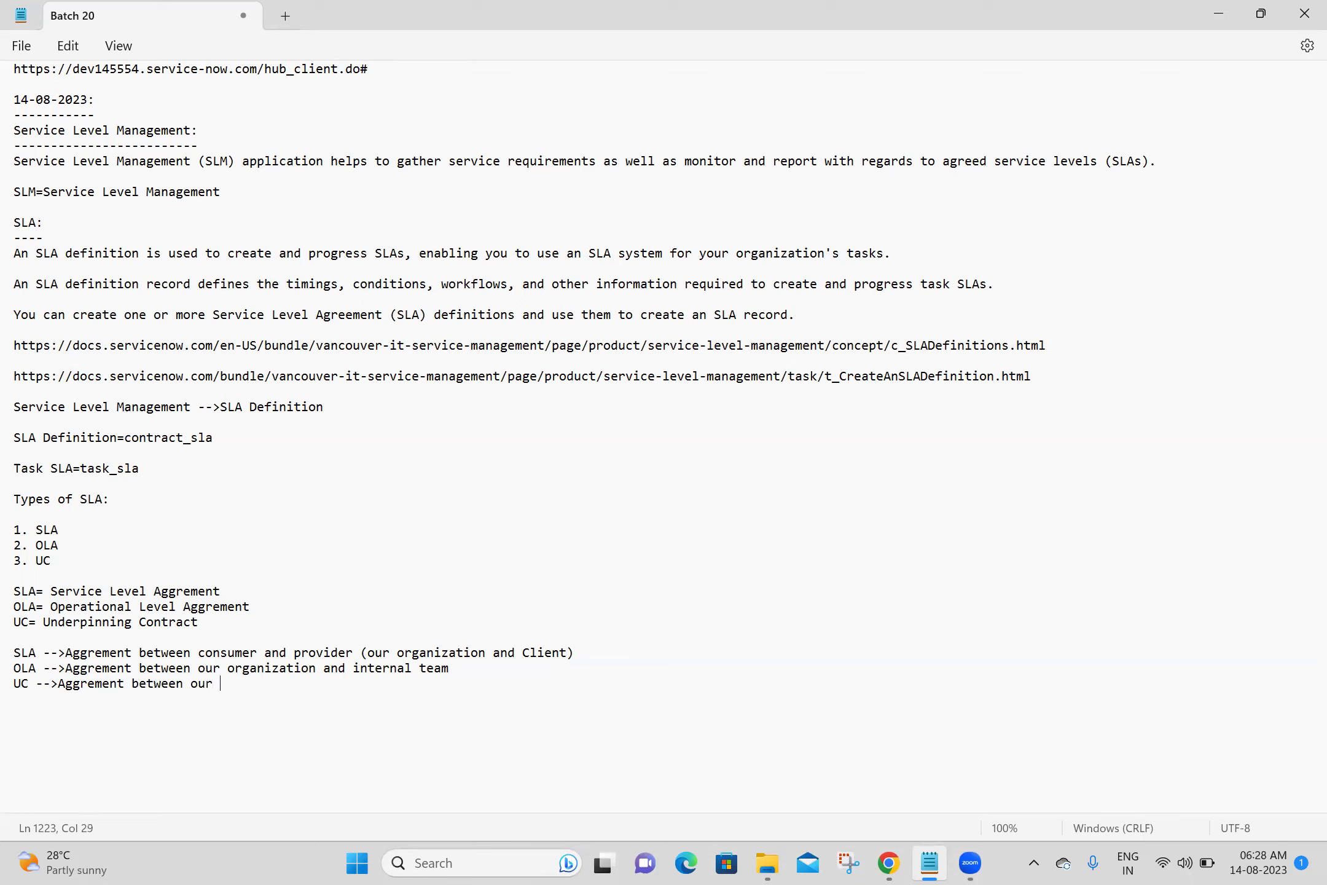
type("organization and third Pa")
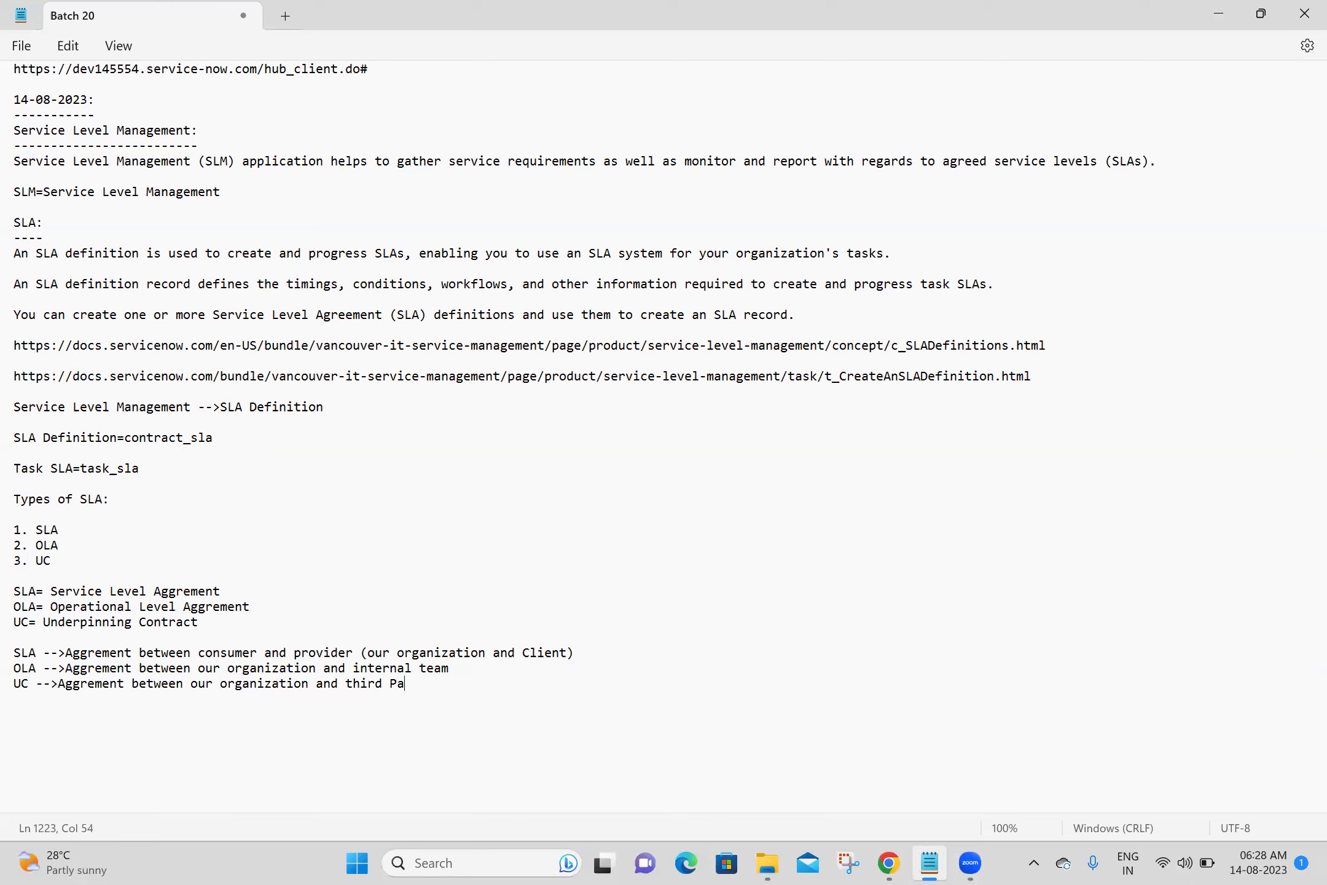
type("rty Vendor")
key("Return")
key("Return")
key("ctrl+s")
Switch to Chrome and check the Target field of the Priority 1 resolution (1 hour) SLA definition.
key("alt+Tab")
left_click(277, 332)
left_click(277, 332)
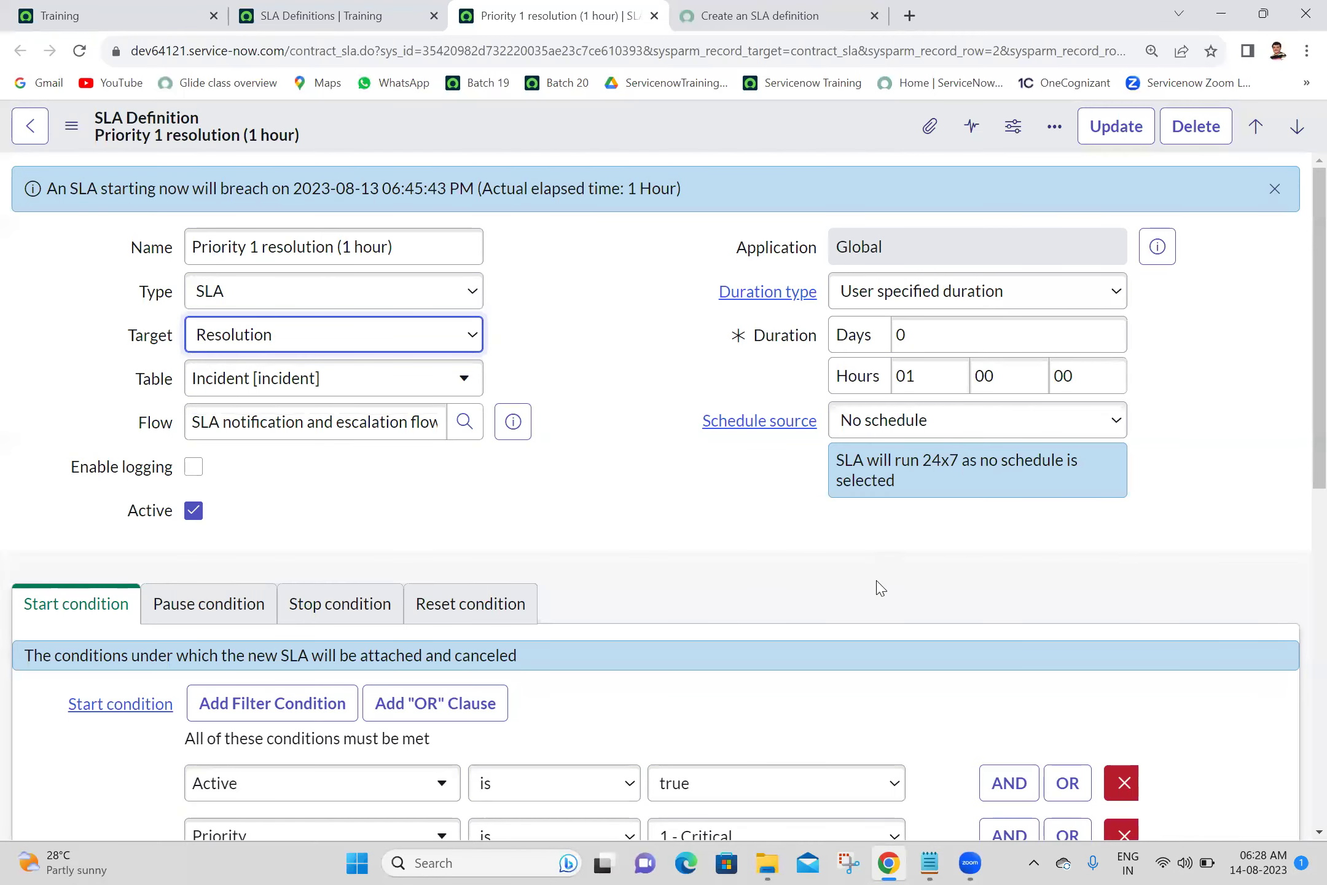
Return to the notes, add the heading "Targets in SLA:" with "1. response" and "2. resolution" beneath it, and save.
left_click(940, 859)
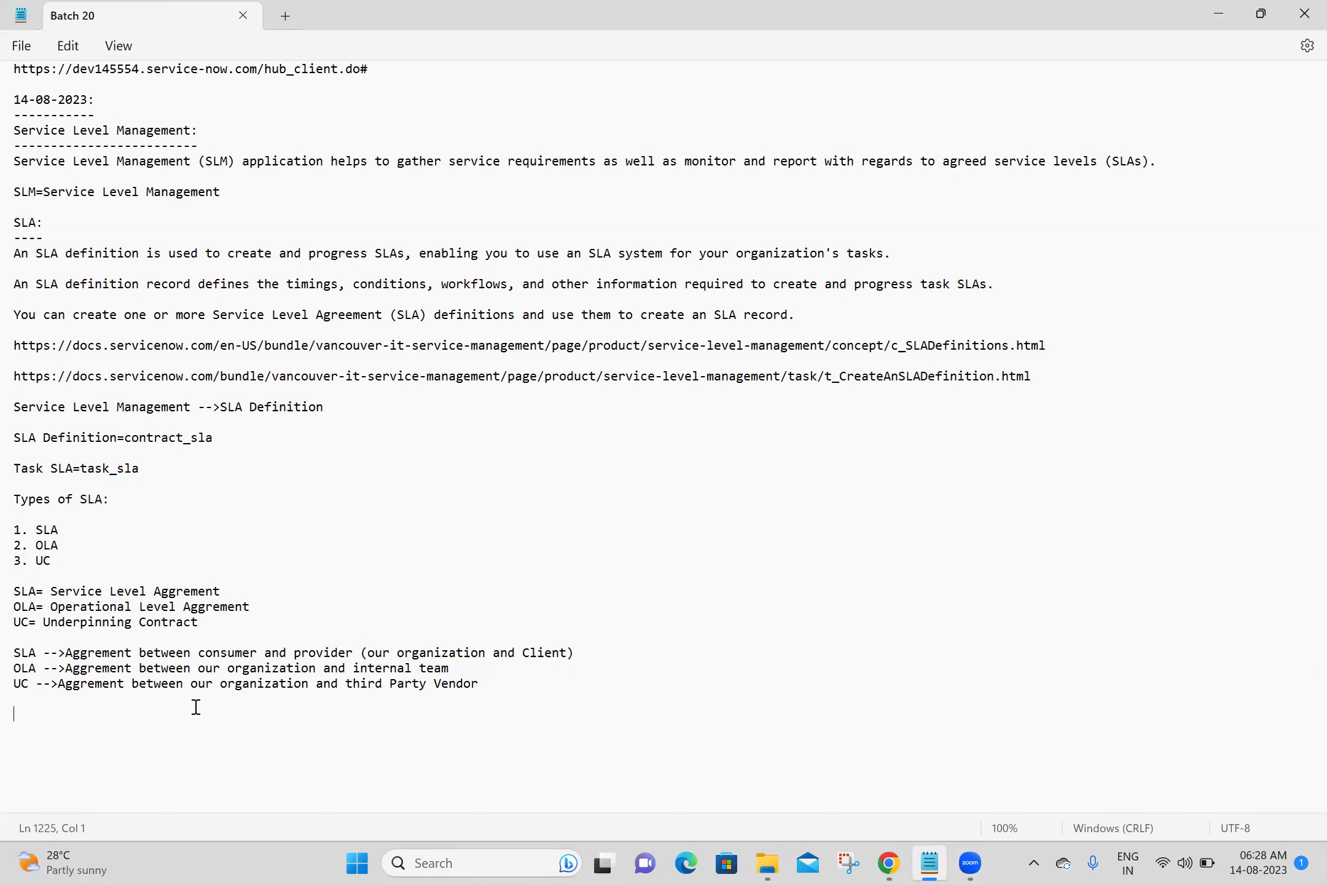
type("Targets in SLA:")
key("Return")
type("1. response")
key("Return")
type("2. r")
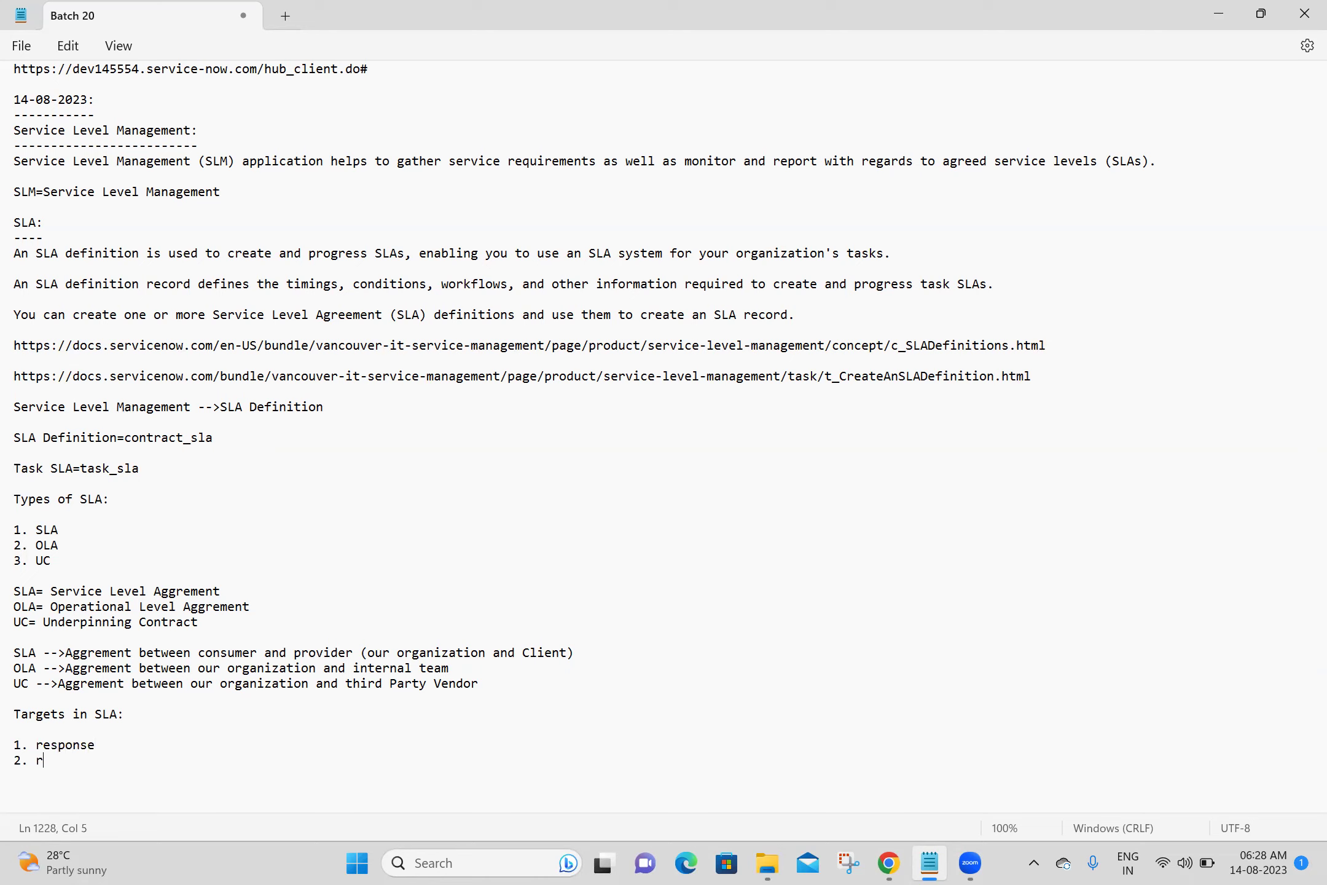
type("esolution")
key("Return")
key("Return")
key("ctrl+s")
Switch to Chrome and examine the condition sections of the Priority 1 resolution (1 hour) SLA definition.
key("alt+Tab")
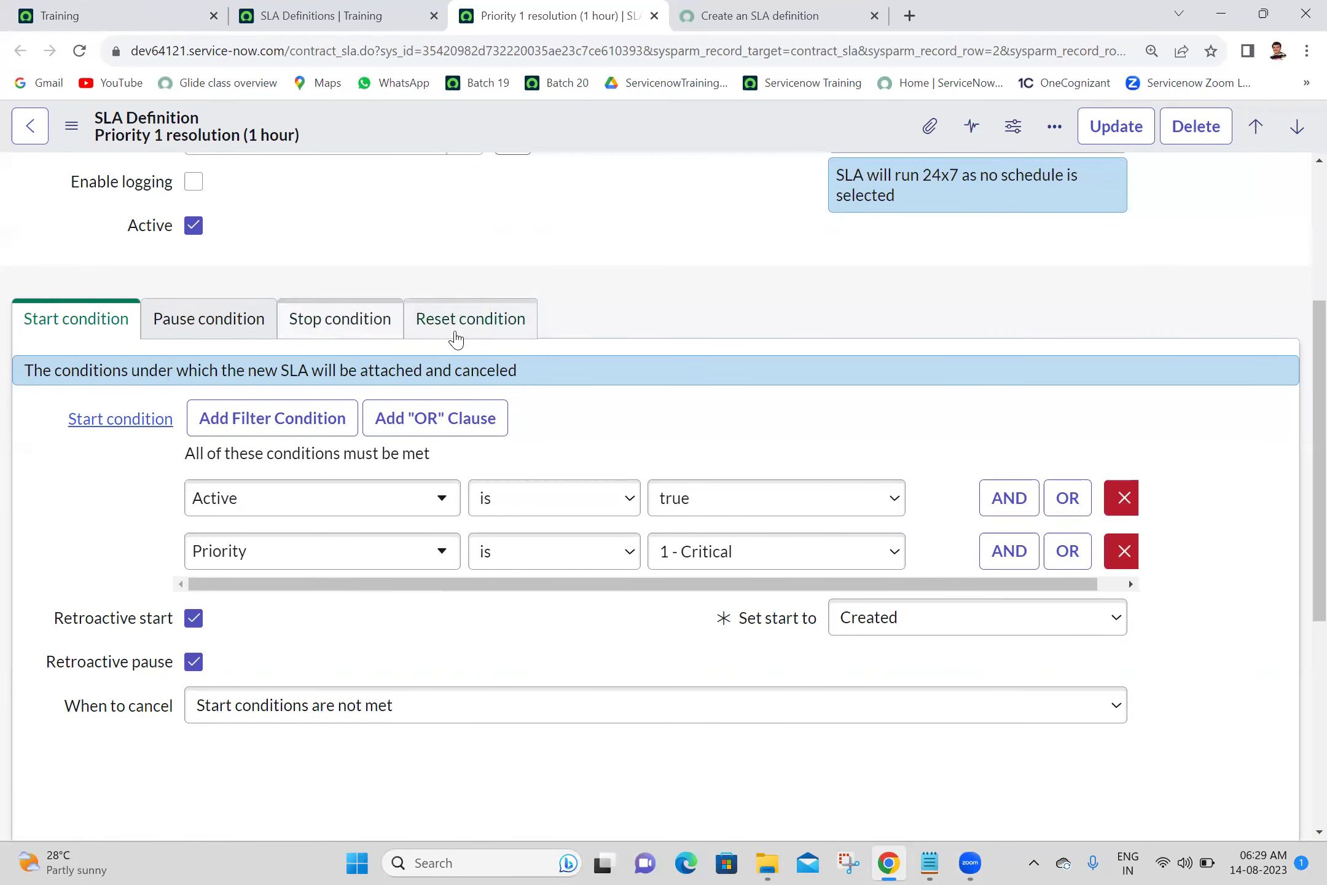
left_click(931, 863)
left_click(931, 863)
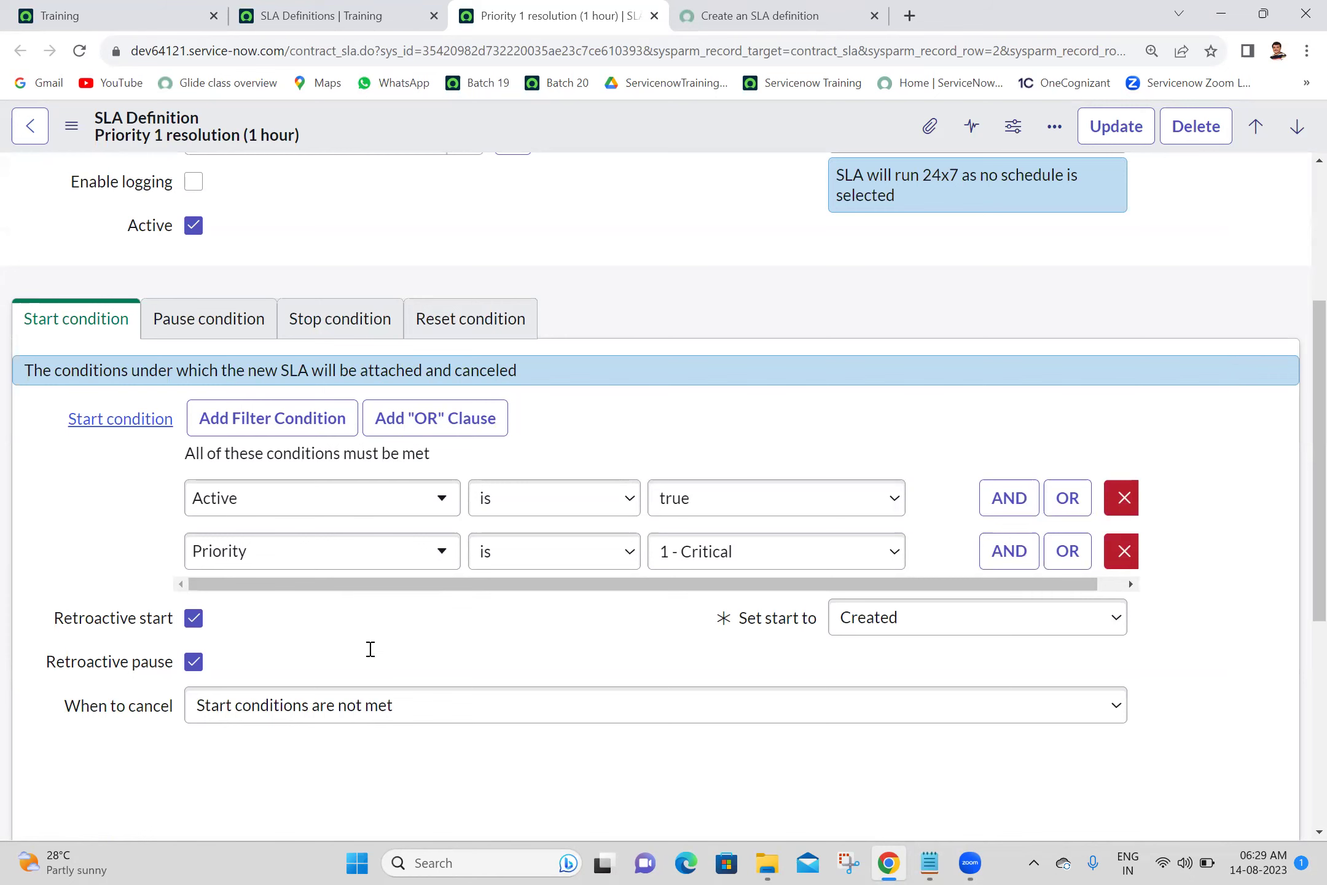
Return to the notes and add the heading "Conditions in SLA:" below the targets list, followed by a blank line.
key("alt+Tab")
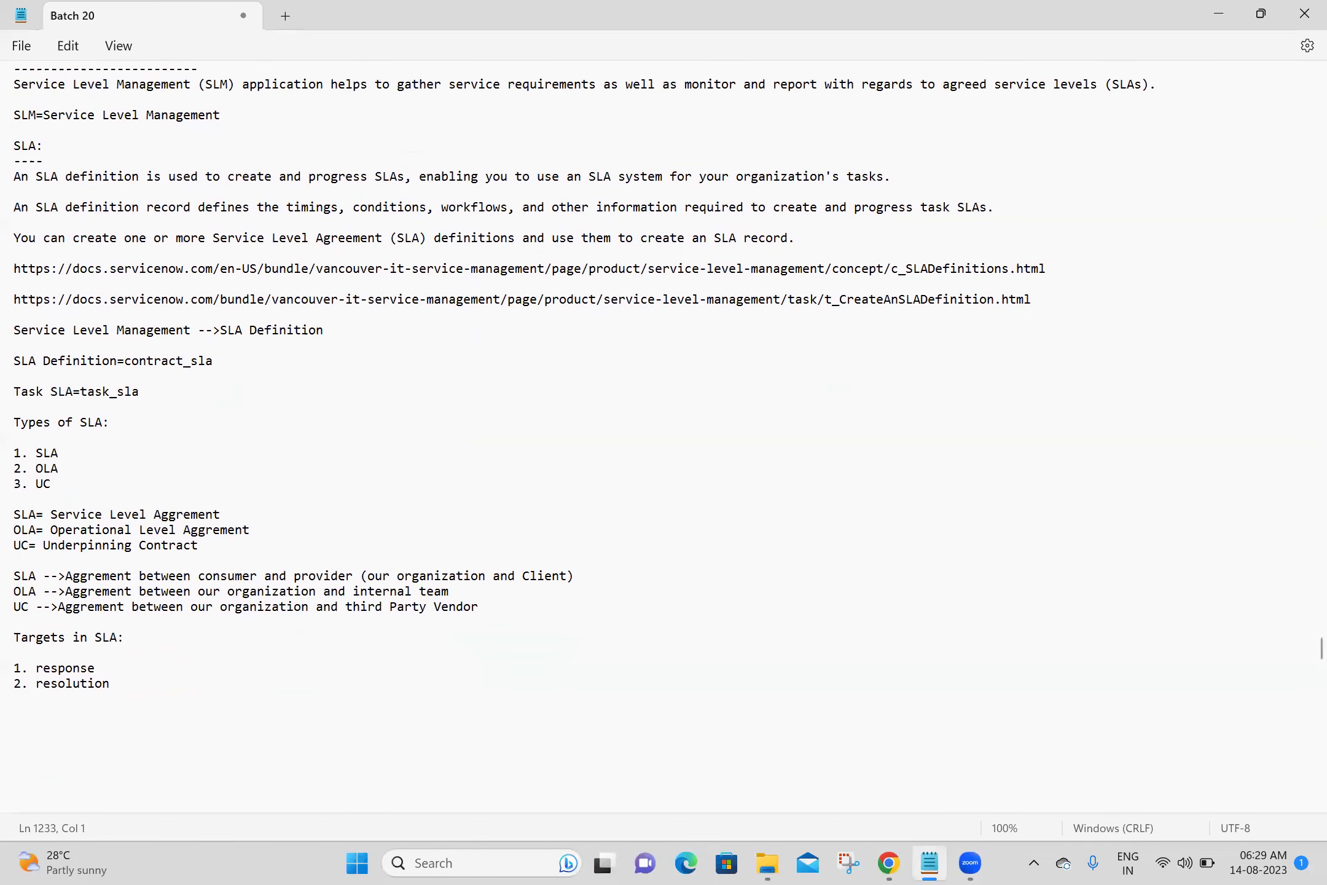
key("Return")
key("Return")
key("Return")
key("Return")
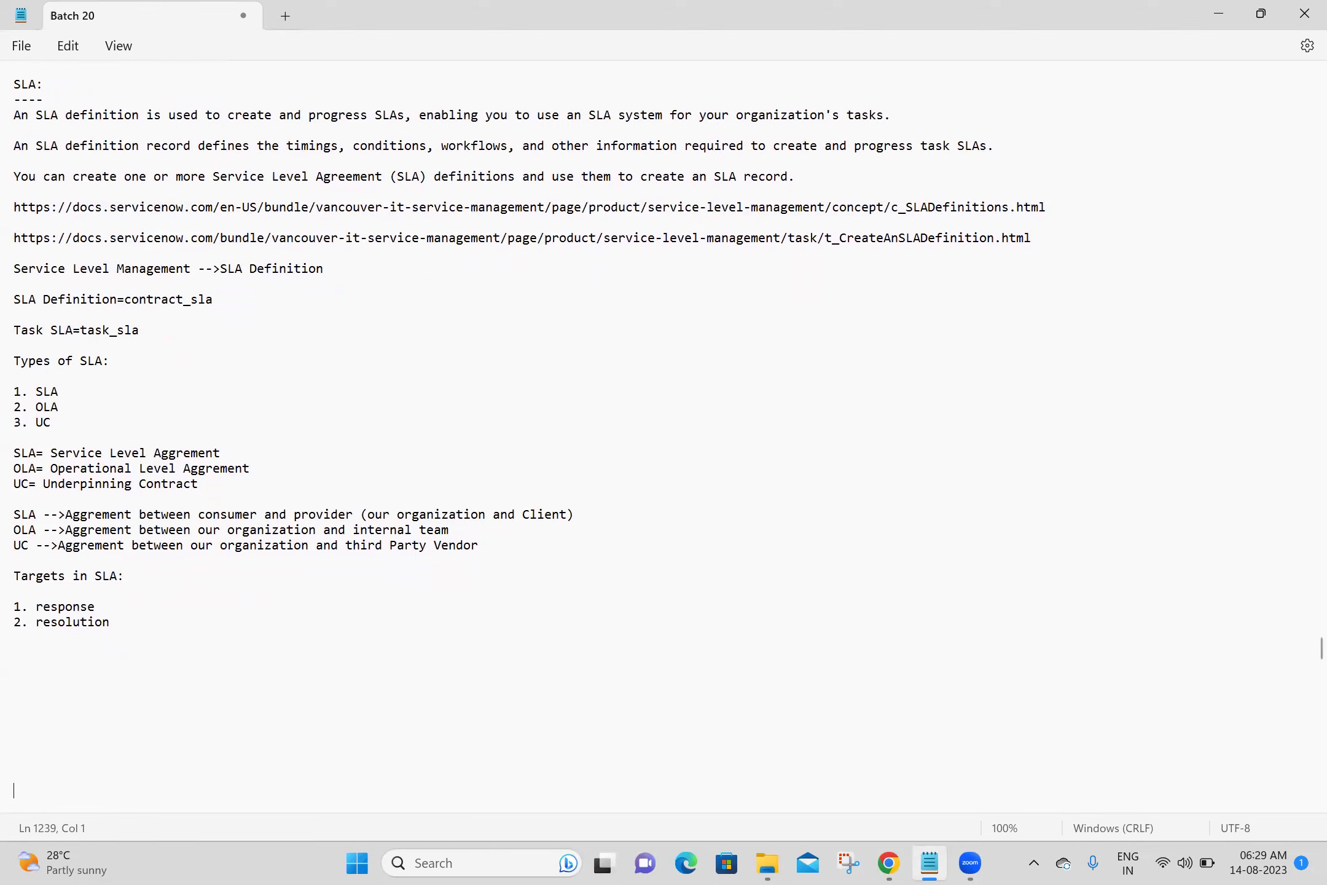
type("Conditions in SLA:")
key("Return")
key("Return")
List "1. Start Condition" and "2. Stop Condition" under the conditions heading.
type("1. Start C")
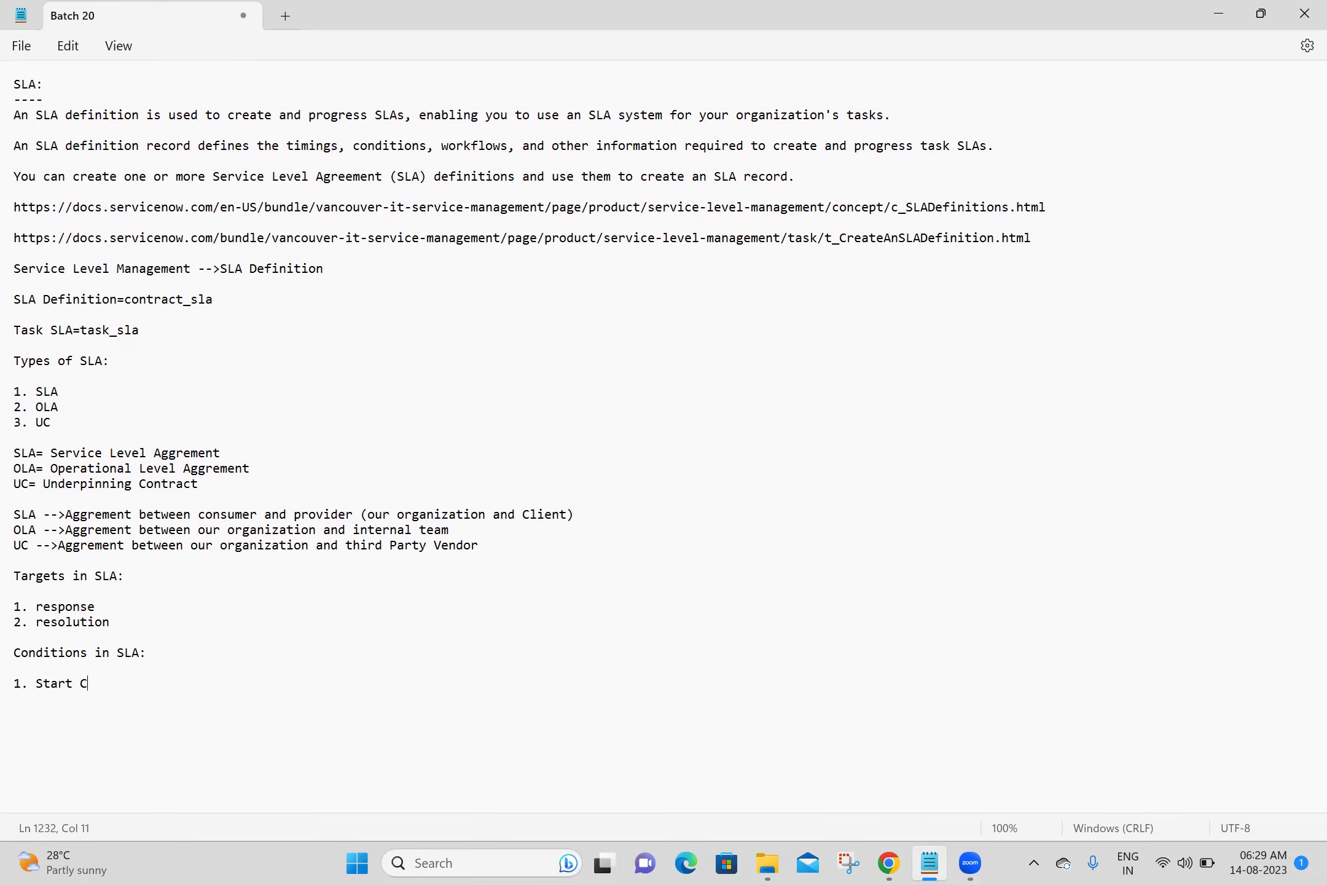
type("ondition ")
type("2. Stop C")
type("ondition")
key("Return")
Add "3. Pause Condition" and "4. Reset Condition" to the conditions list and save the notes.
type("3")
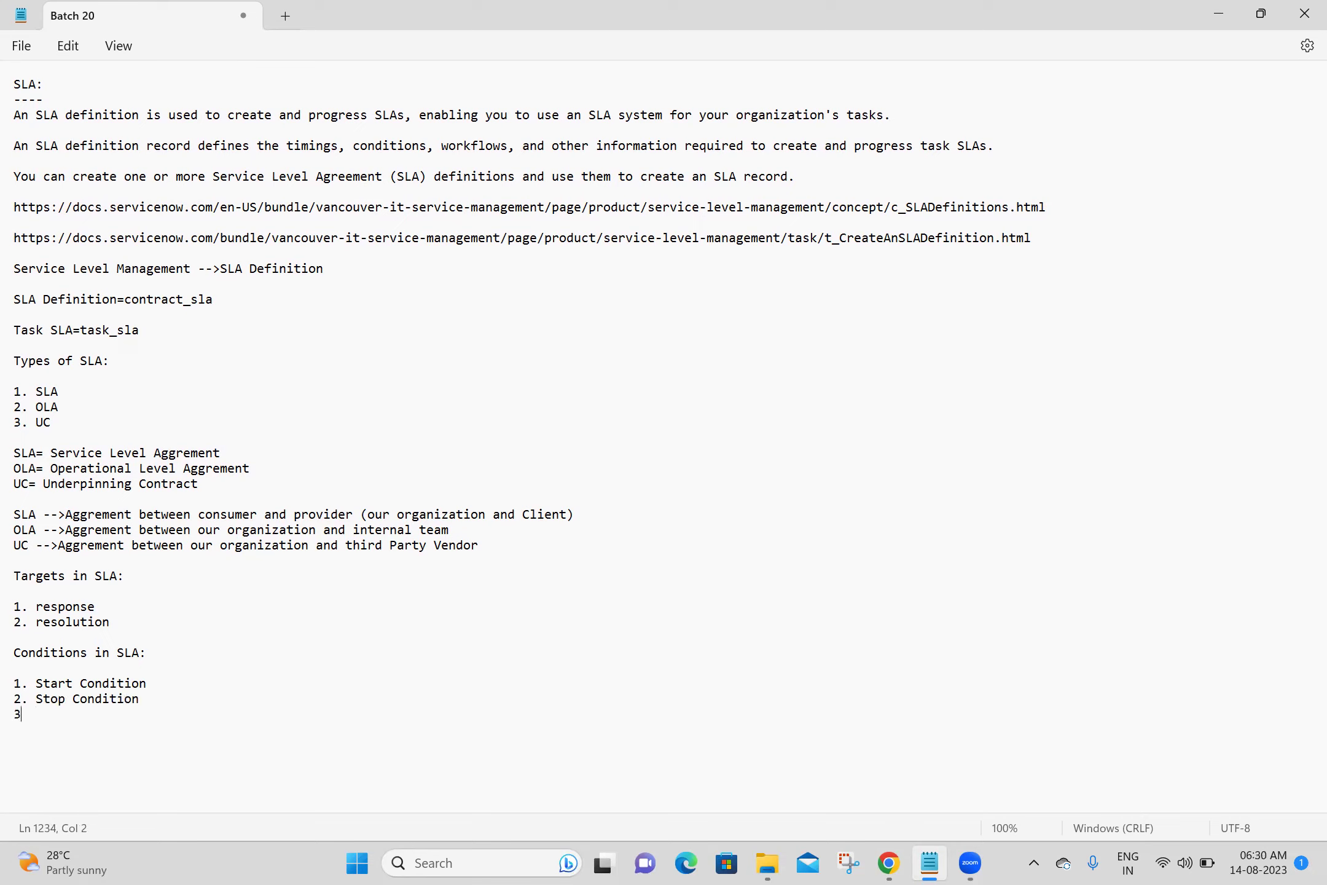
type(". Pause Condition")
key("Return")
type("4. Rese")
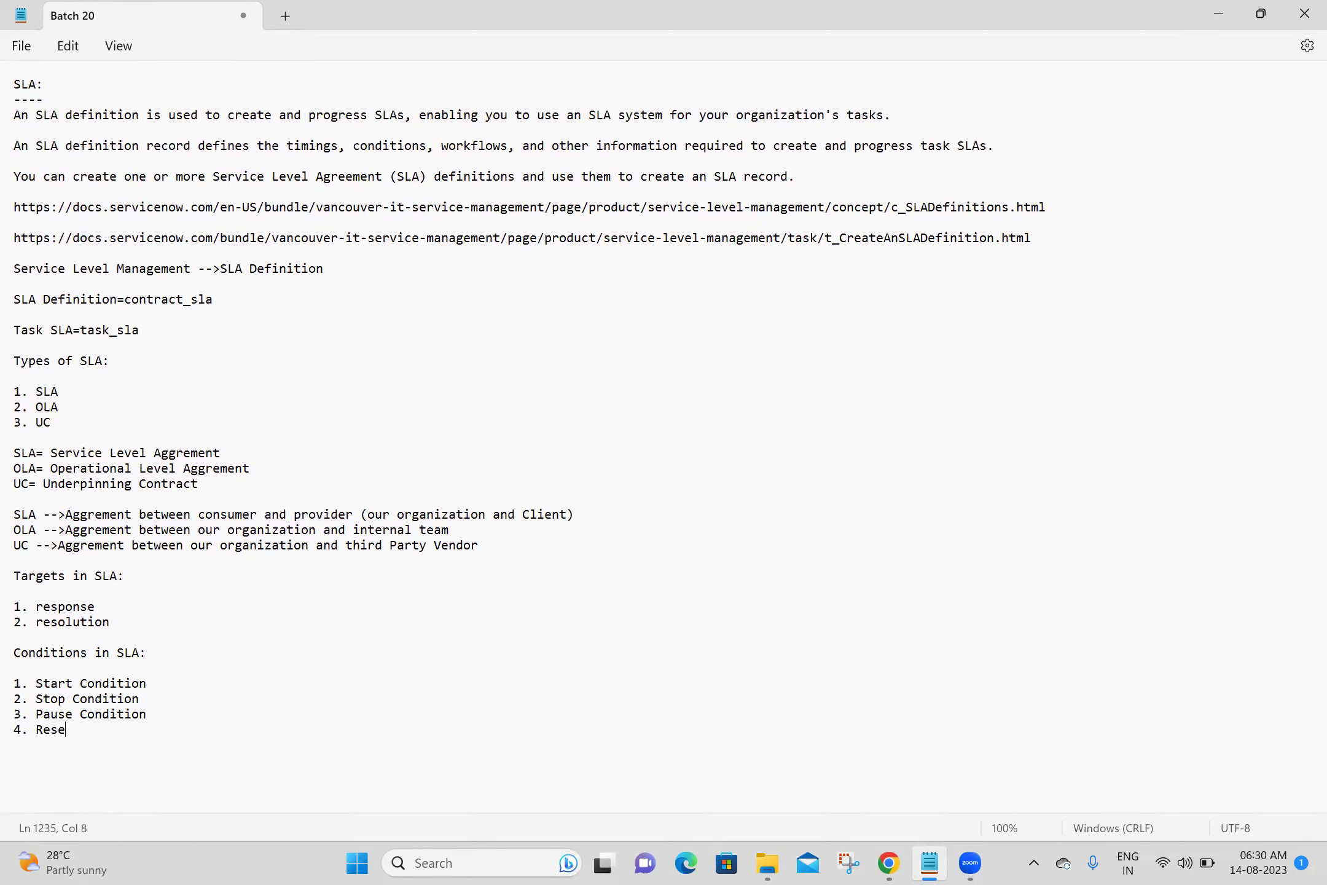
type("t Condition")
key("Return")
key("Return")
key("ctrl+s")
left_click_drag(14, 678, 153, 743)
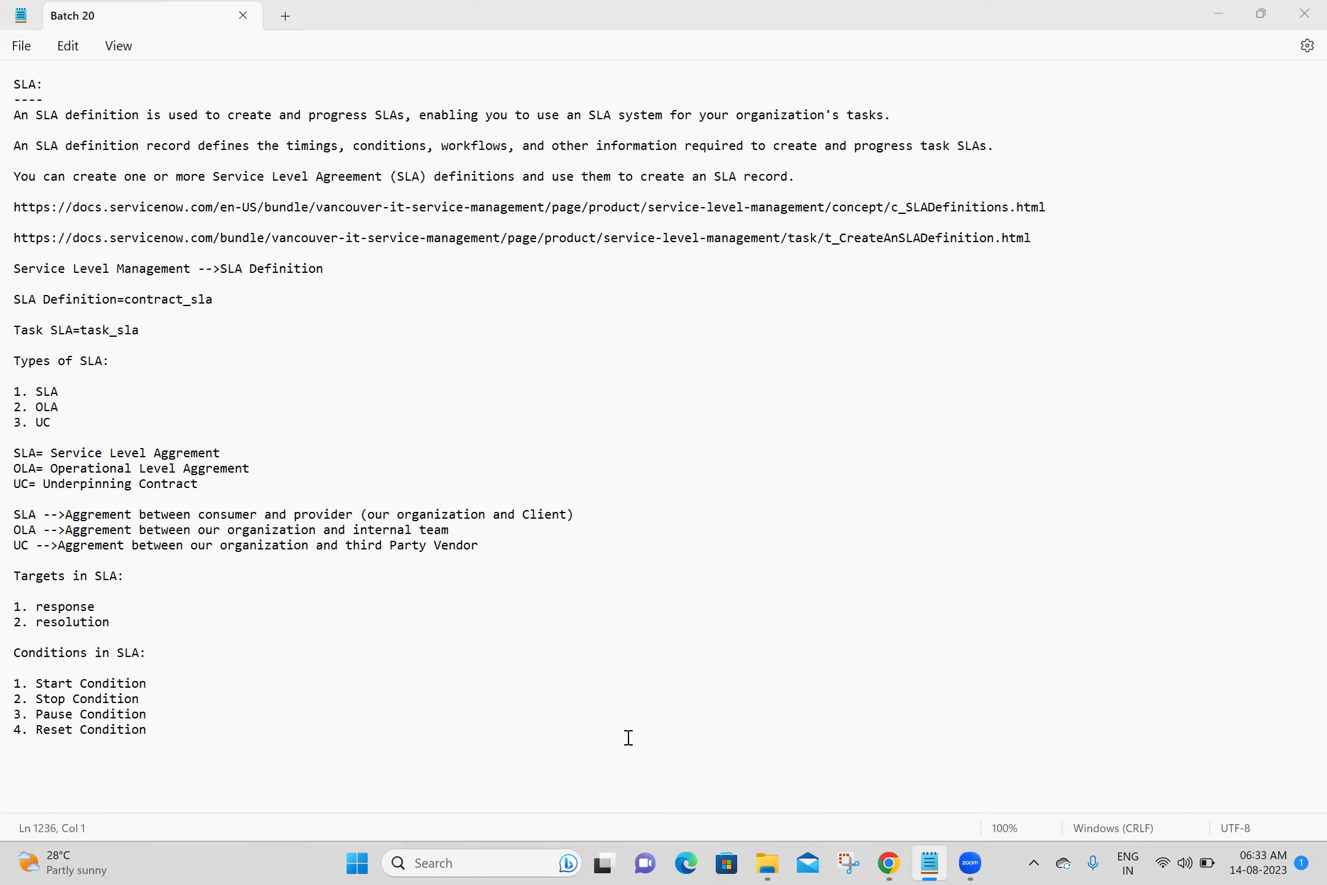
left_click(286, 722)
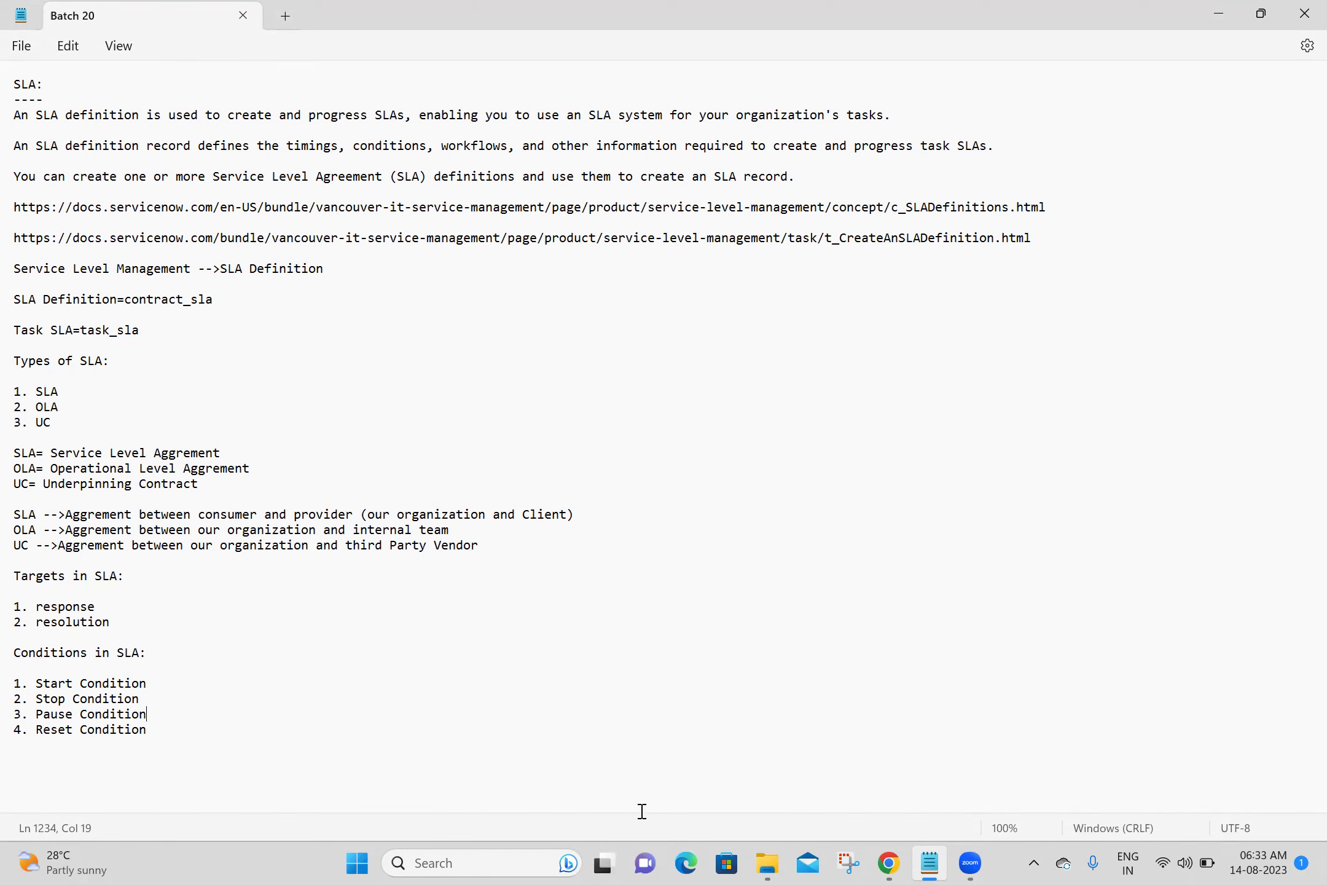
Switch to Chrome and examine the Retroactive start and Retroactive pause settings in the SLA definition's start condition.
left_click(889, 862)
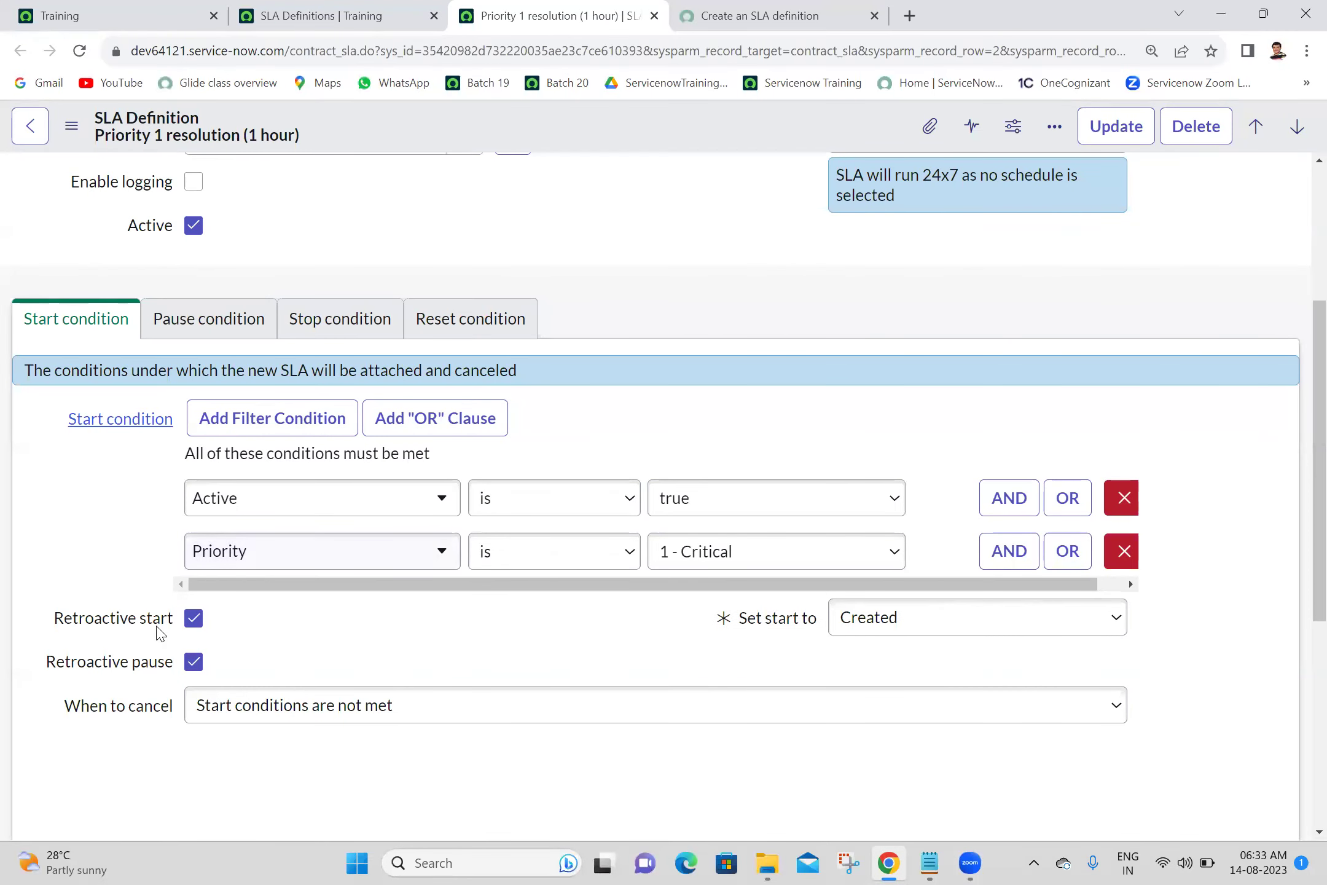
mouse_move(122, 666)
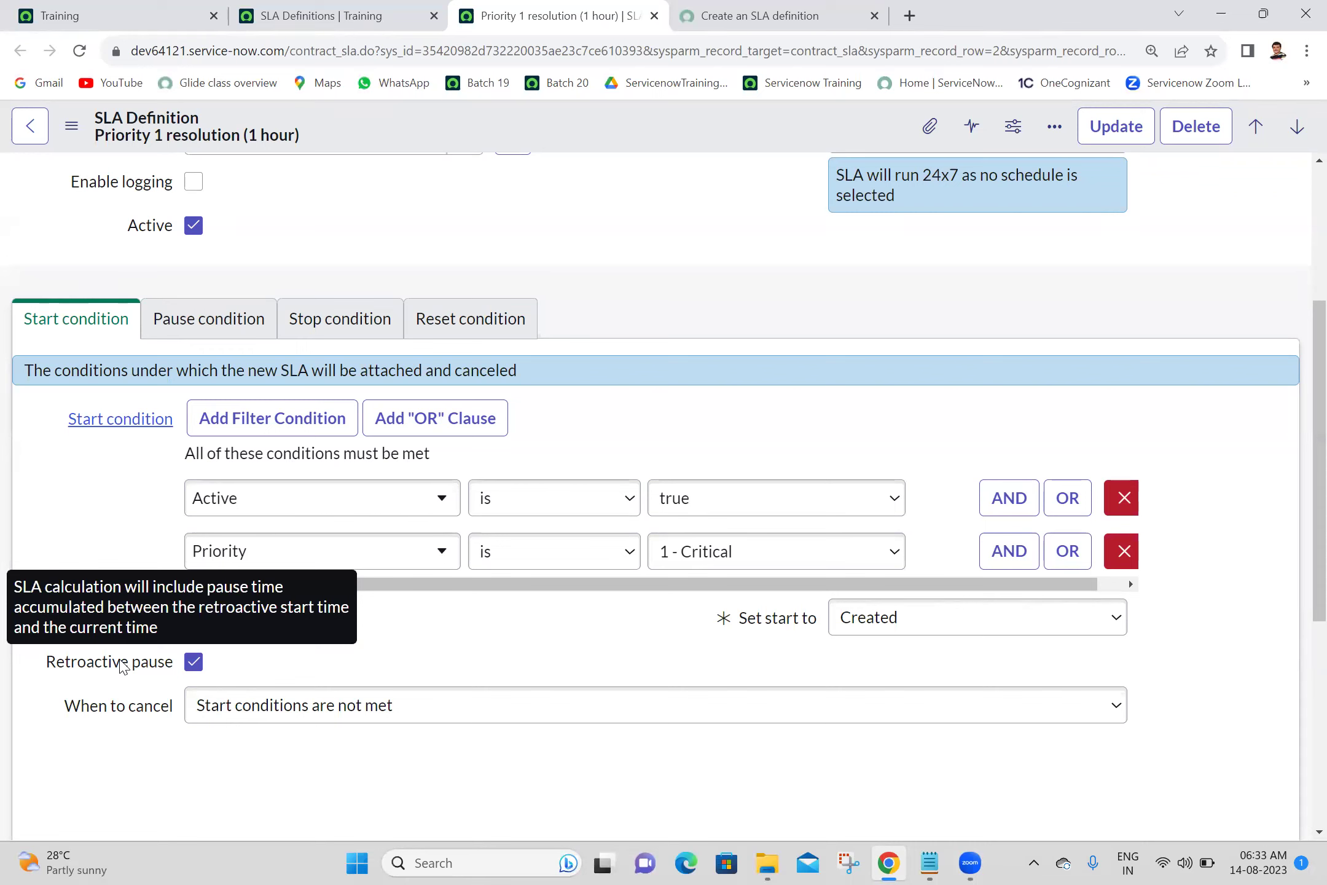
left_click(411, 15)
Read through the "Create an SLA definition" documentation page down to the start, pause, stop and reset condition descriptions.
left_click(716, 16)
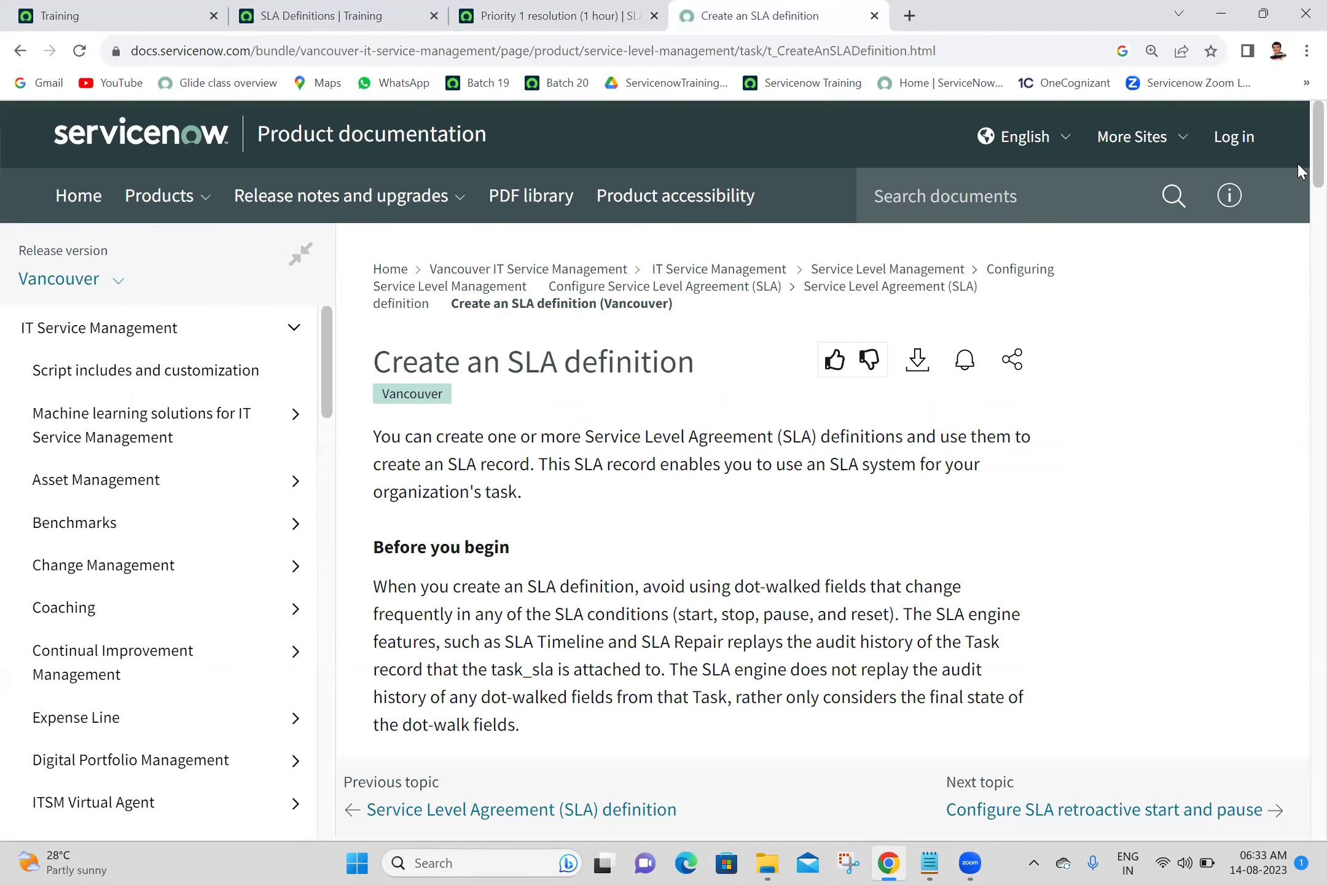
scroll(1297, 161, "down", 3)
scroll(1301, 238, "down", 15)
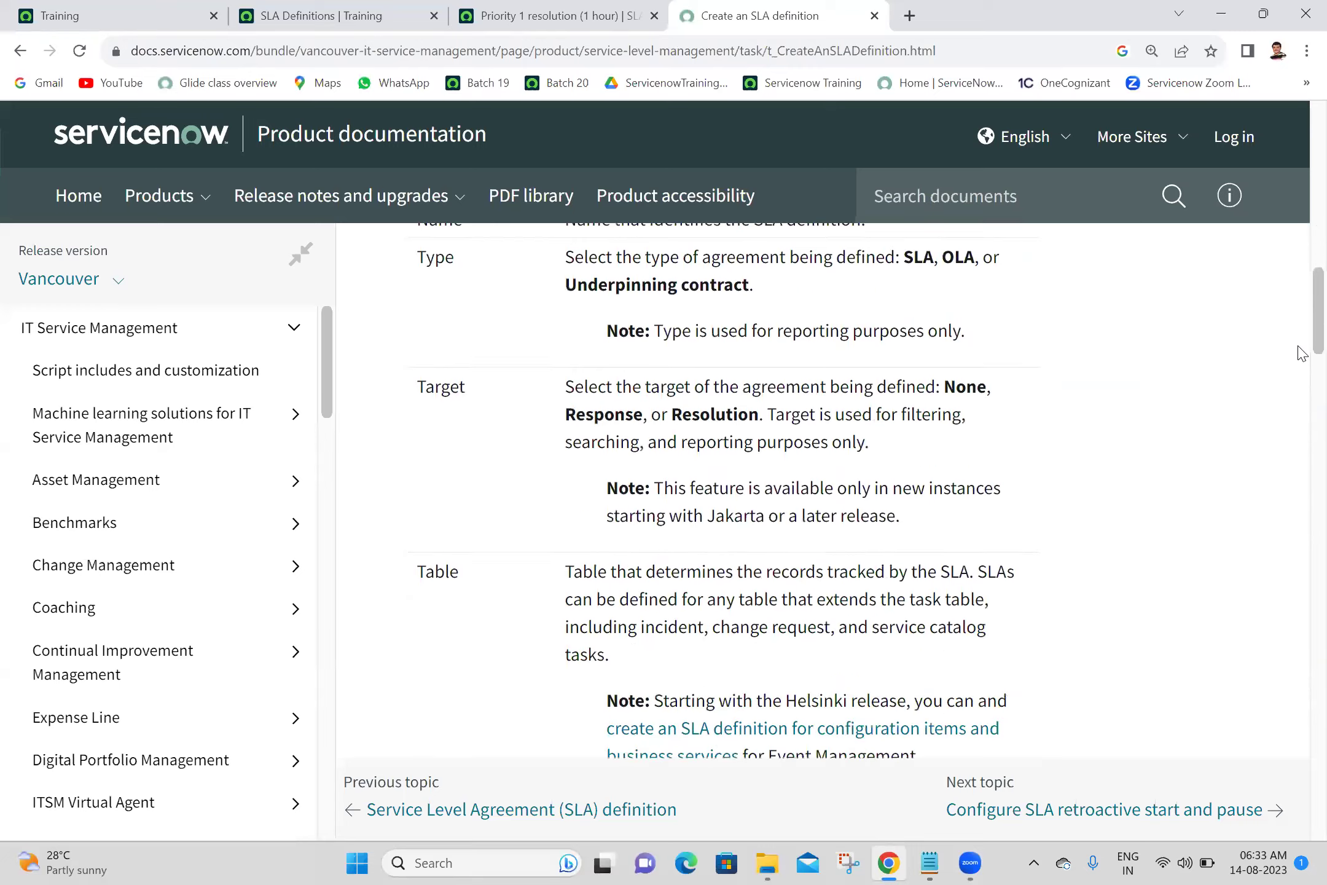
scroll(1301, 369, "down", 15)
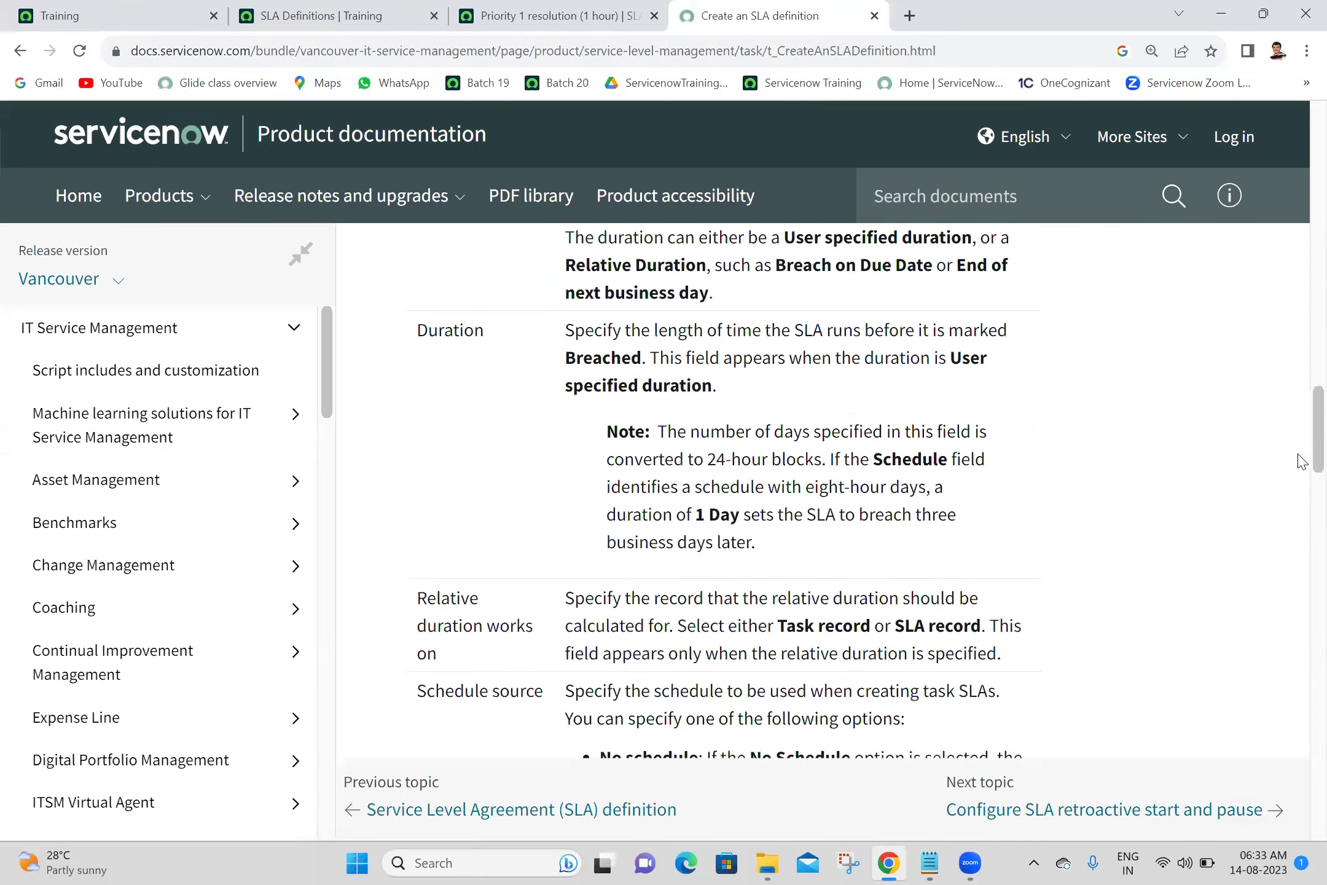
scroll(1301, 495, "down", 10)
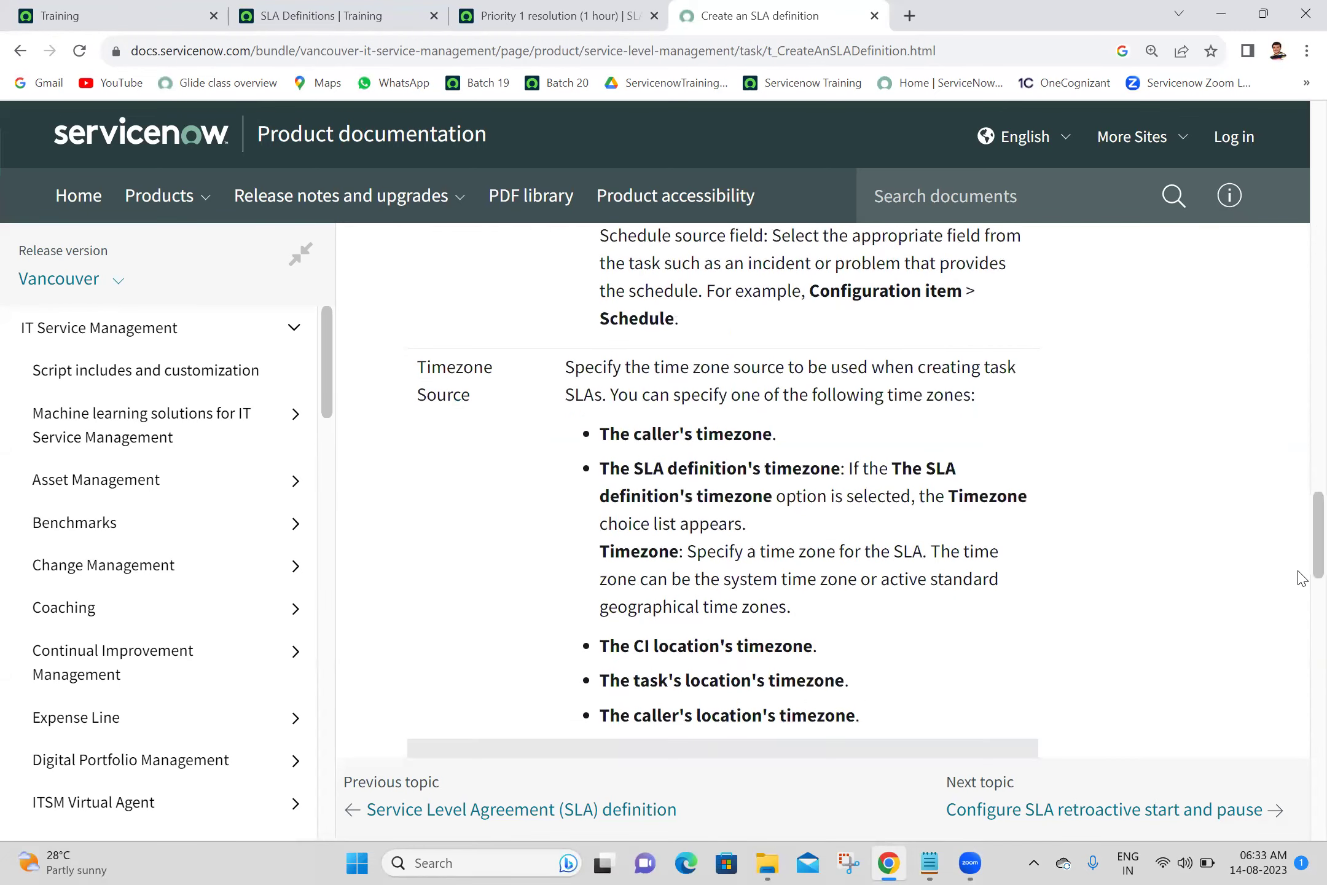
scroll(1301, 602, "down", 3)
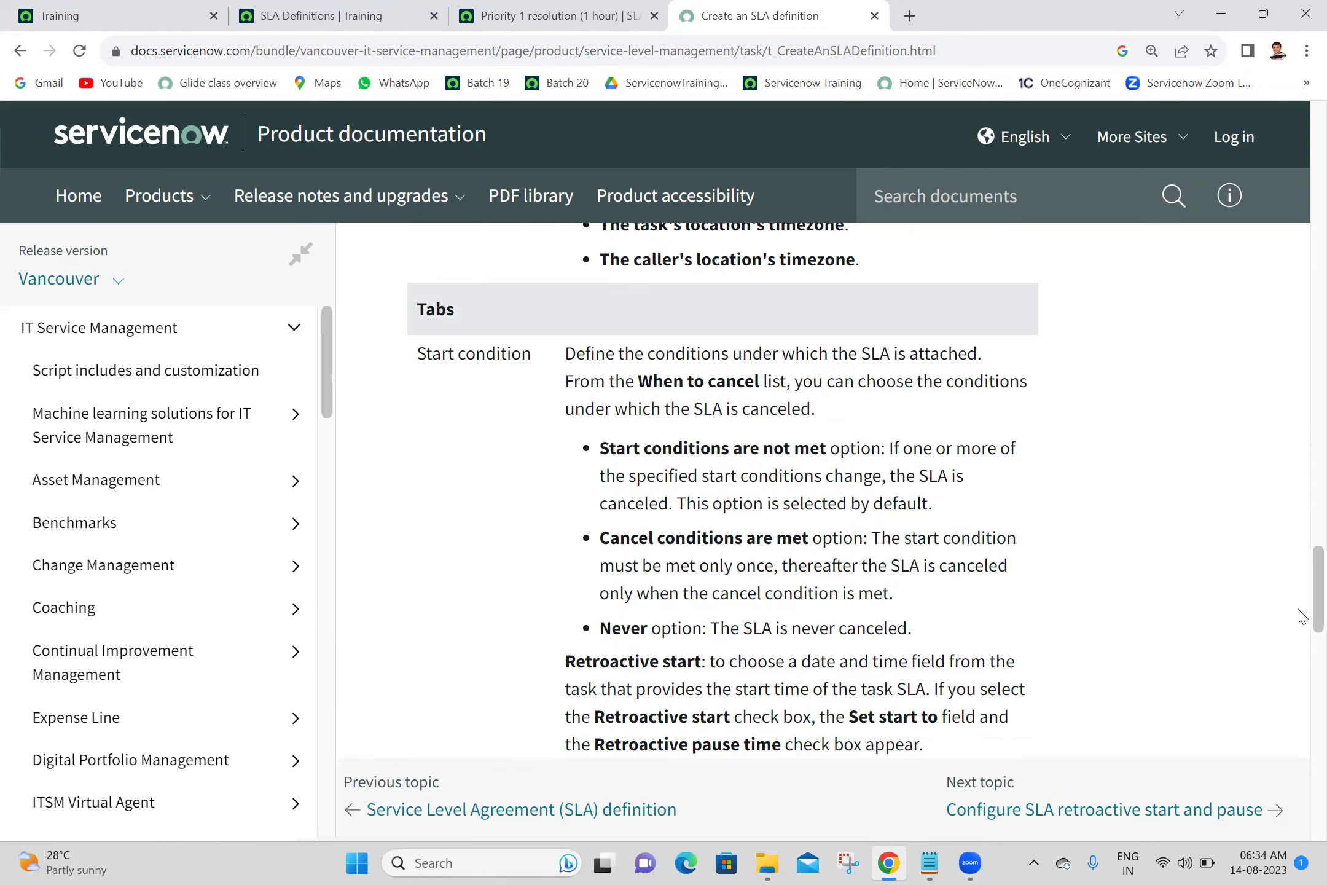
left_click_drag(1300, 590, 1301, 734)
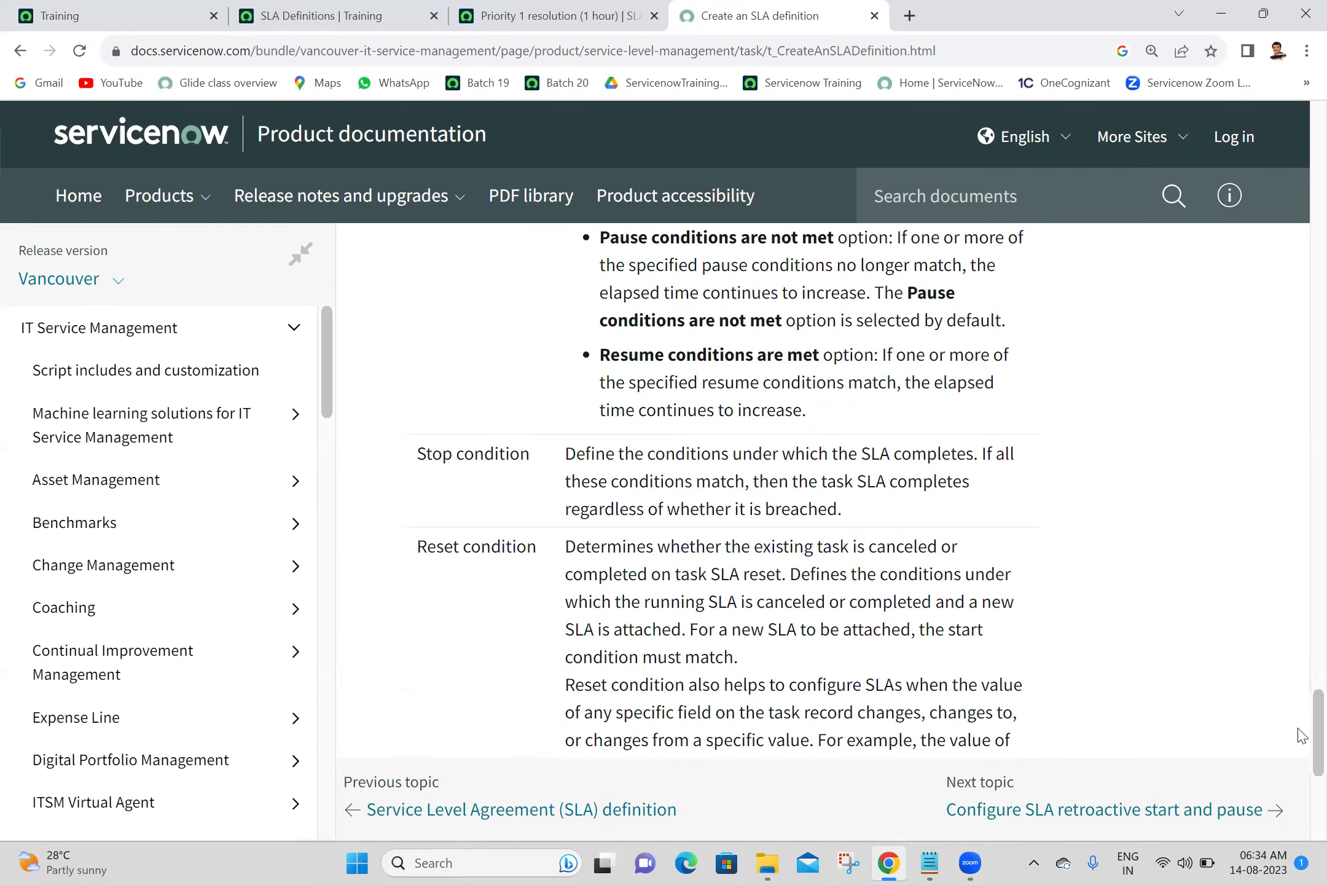
mouse_move(1302, 734)
left_mouse_down()
mouse_move(1302, 770)
mouse_move(1301, 750)
left_mouse_up()
Glance at the notes and return to the documentation to review the Retroactive start and Retroactive pause time descriptions.
left_click(924, 863)
left_click(925, 863)
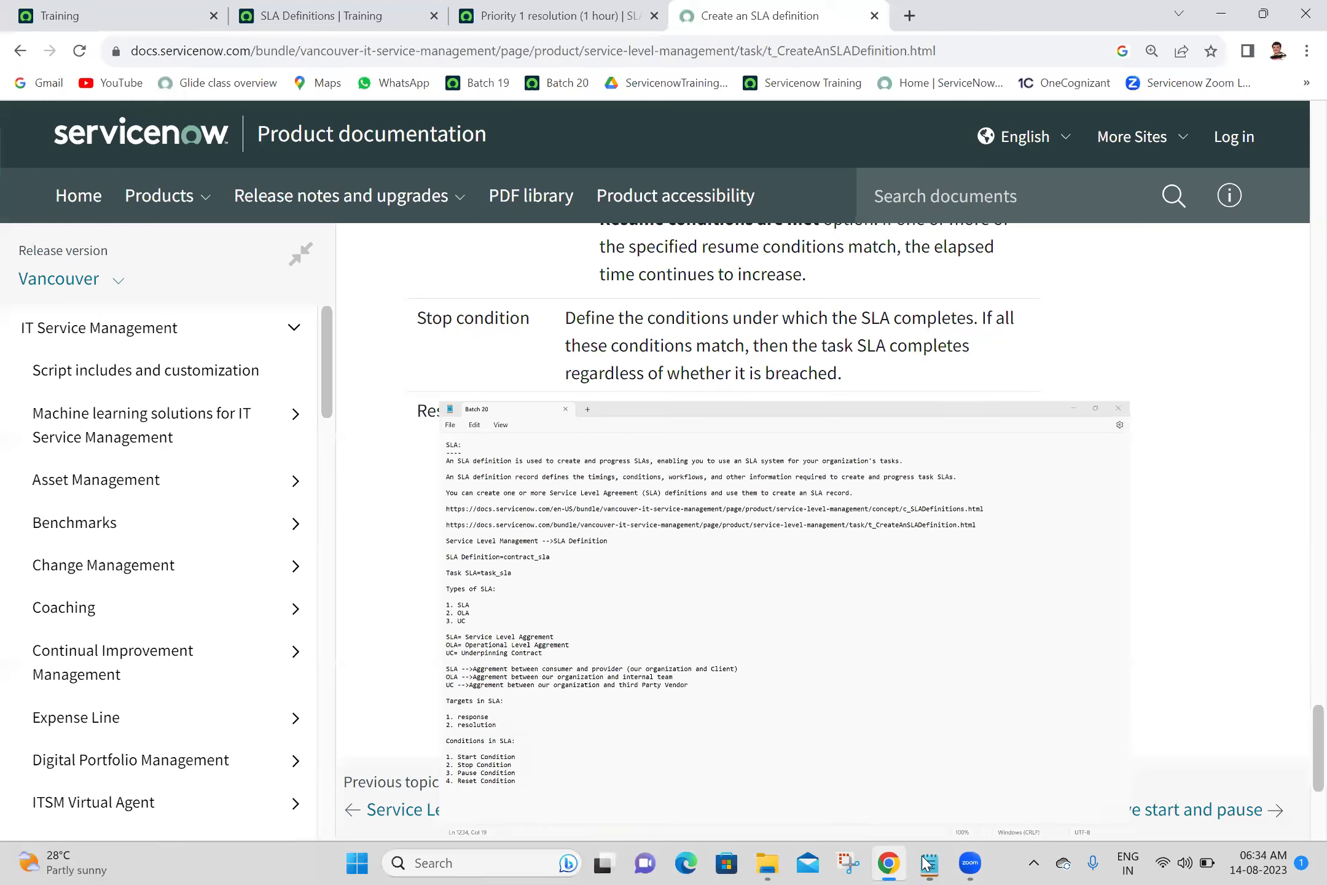
left_click(924, 864)
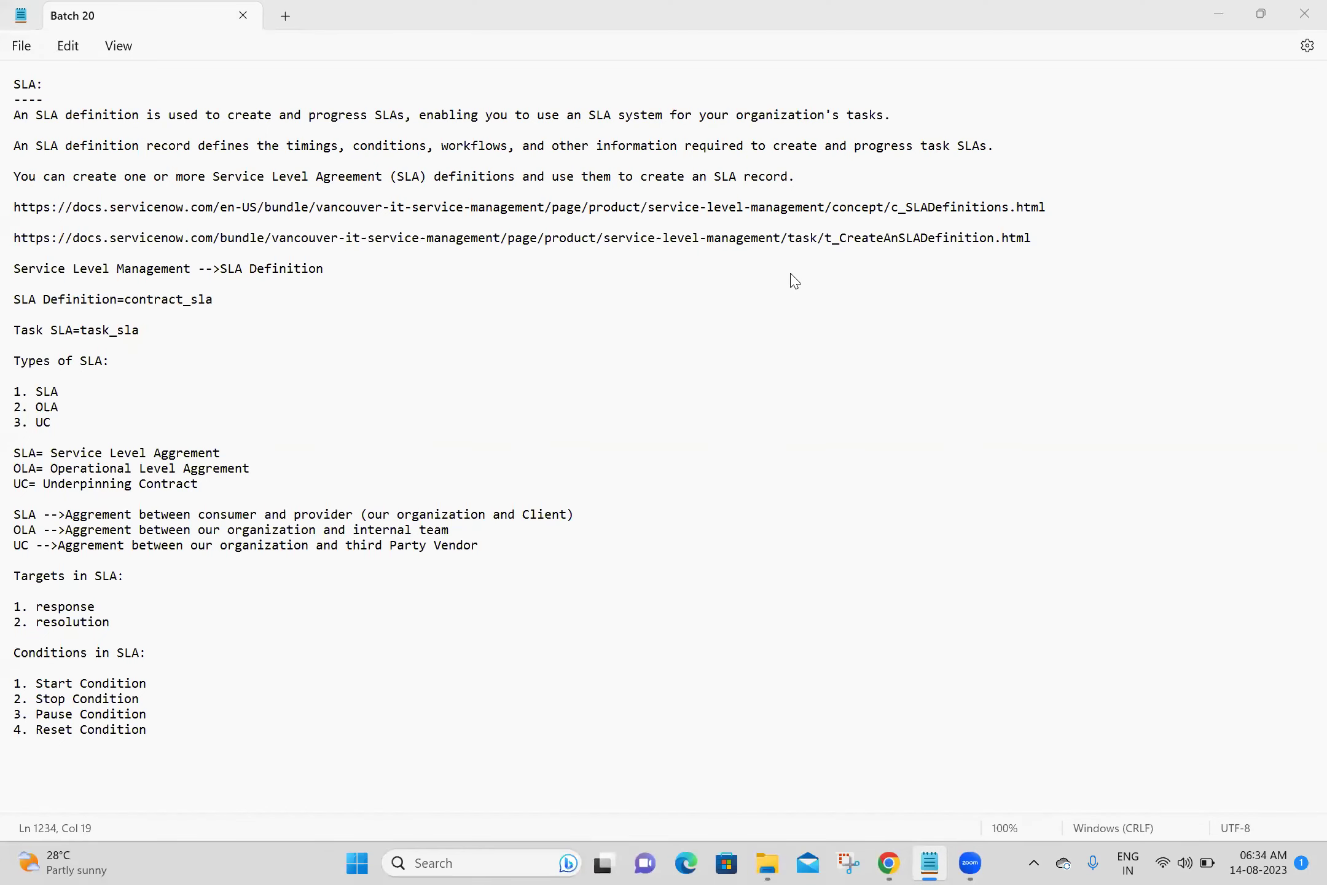
left_click(887, 863)
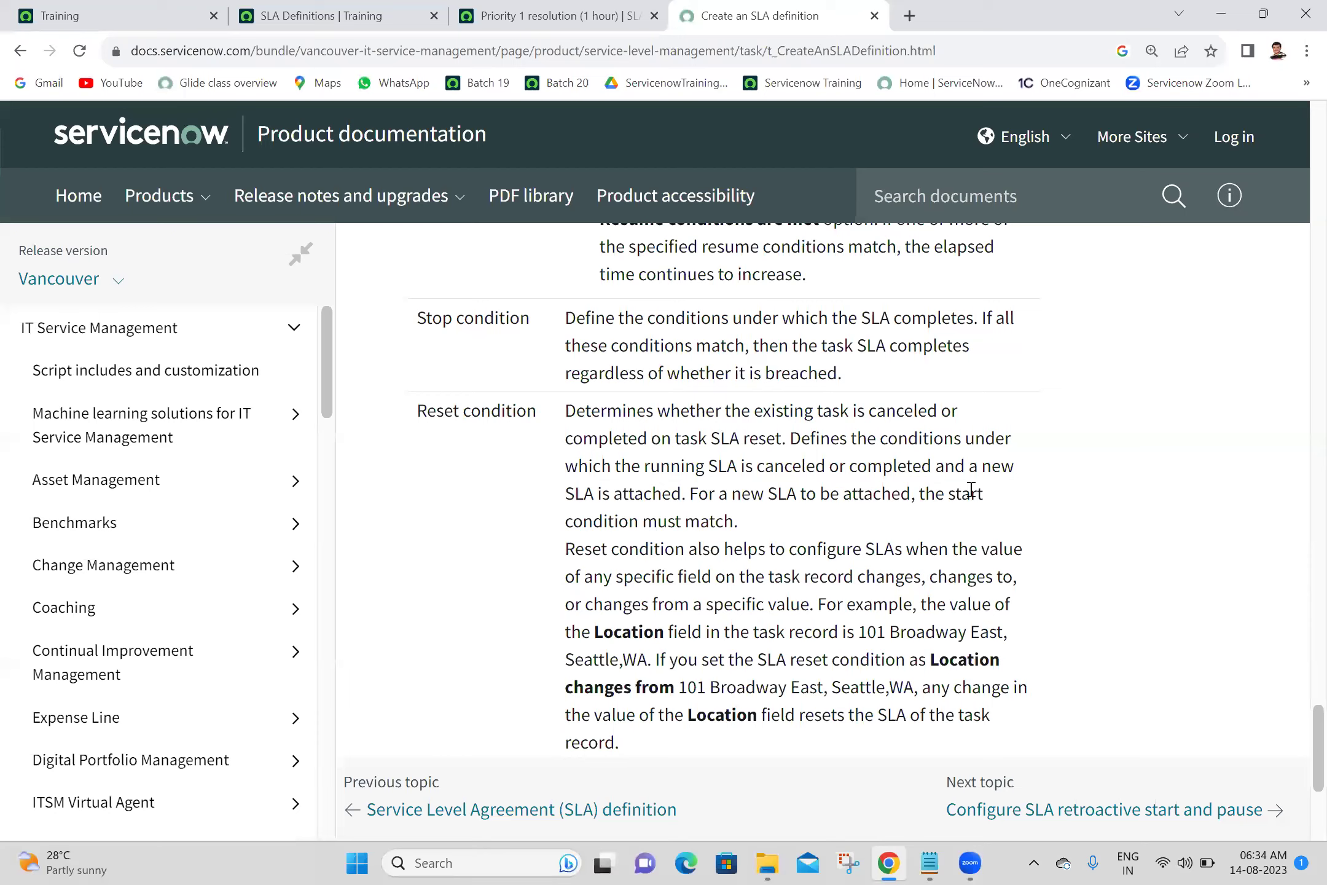
scroll(971, 490, "up", 10)
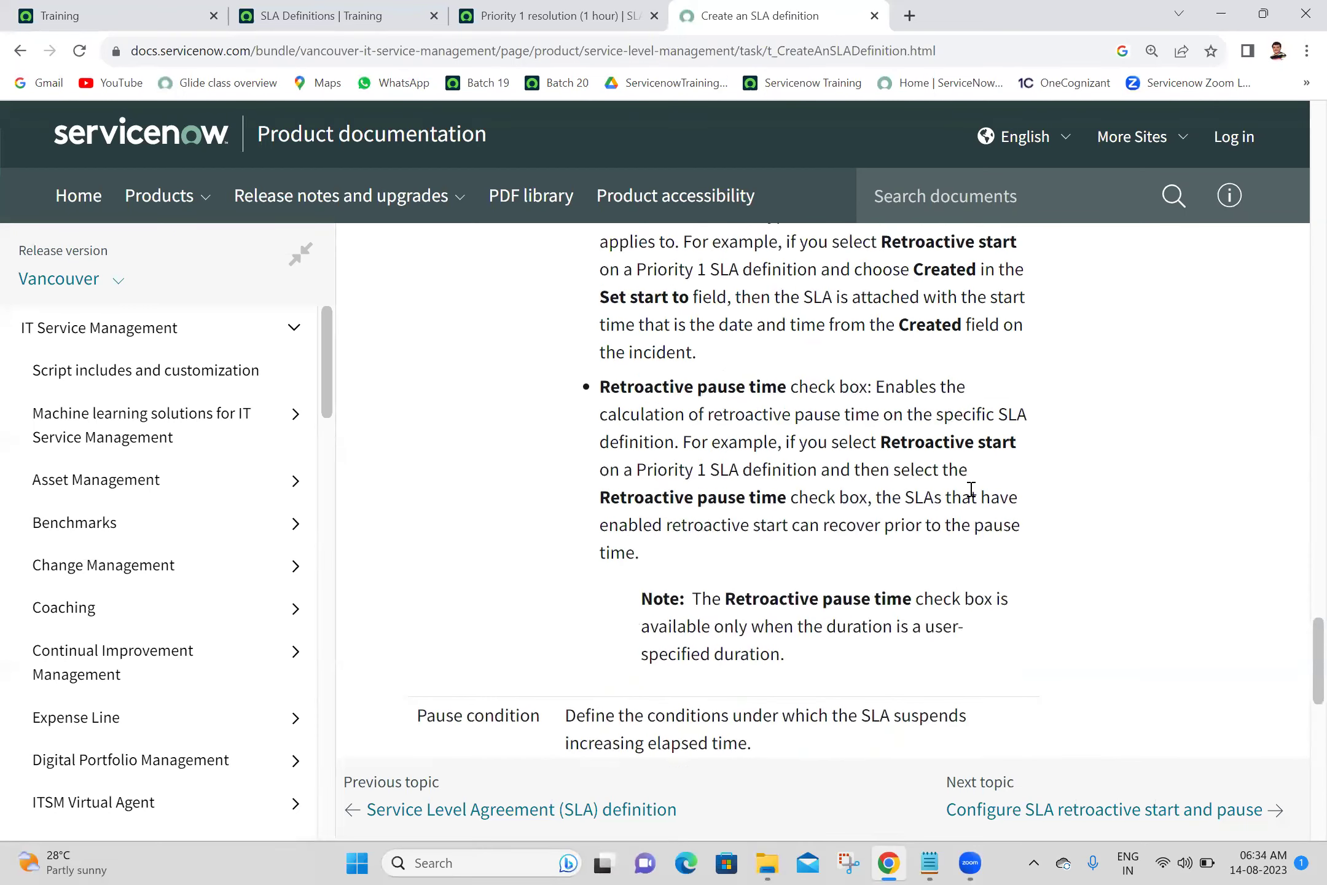
scroll(970, 489, "up", 8)
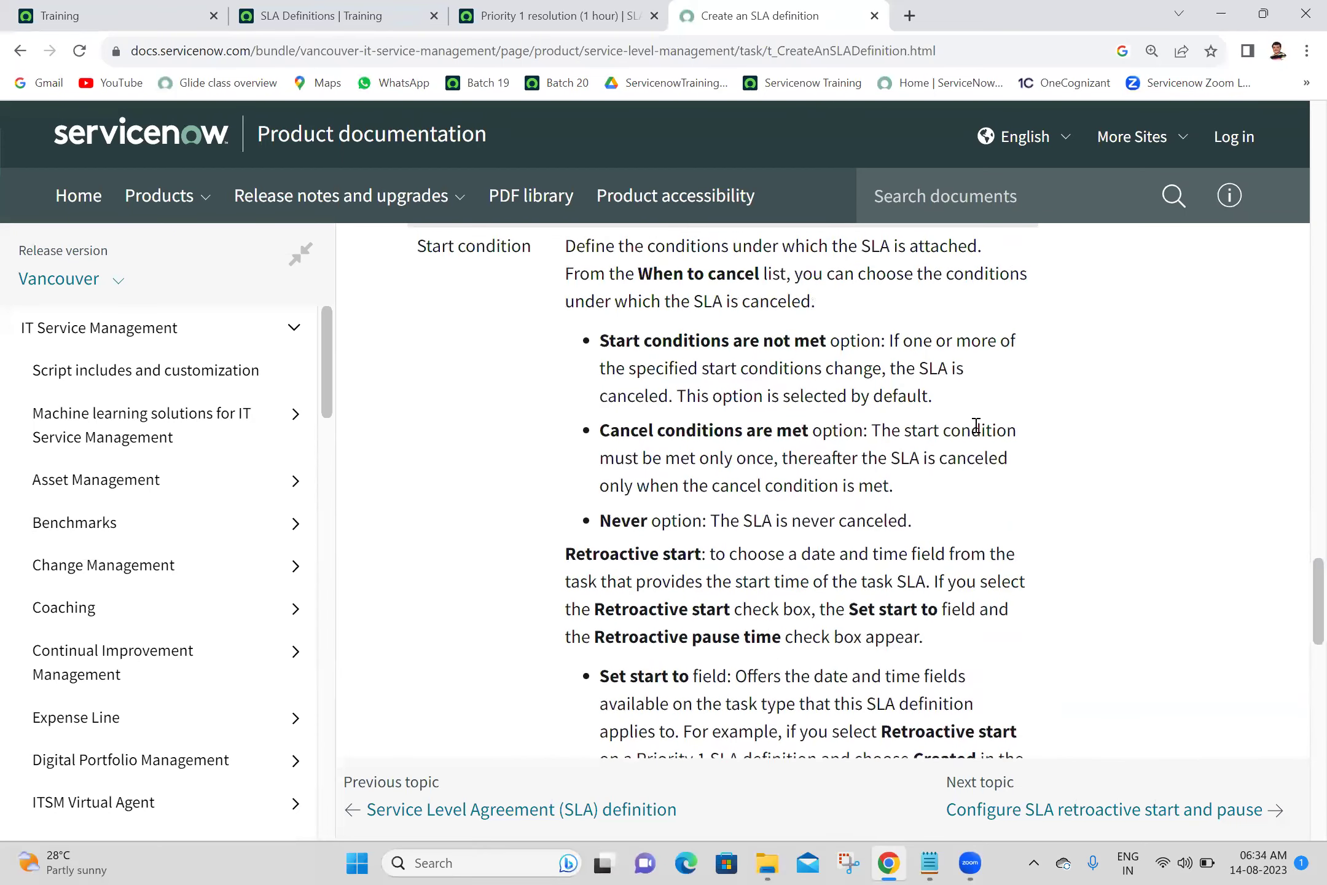
Search Google in a new tab for "retroactive start in servicenow".
left_click(911, 15)
left_click(791, 60)
type("ret")
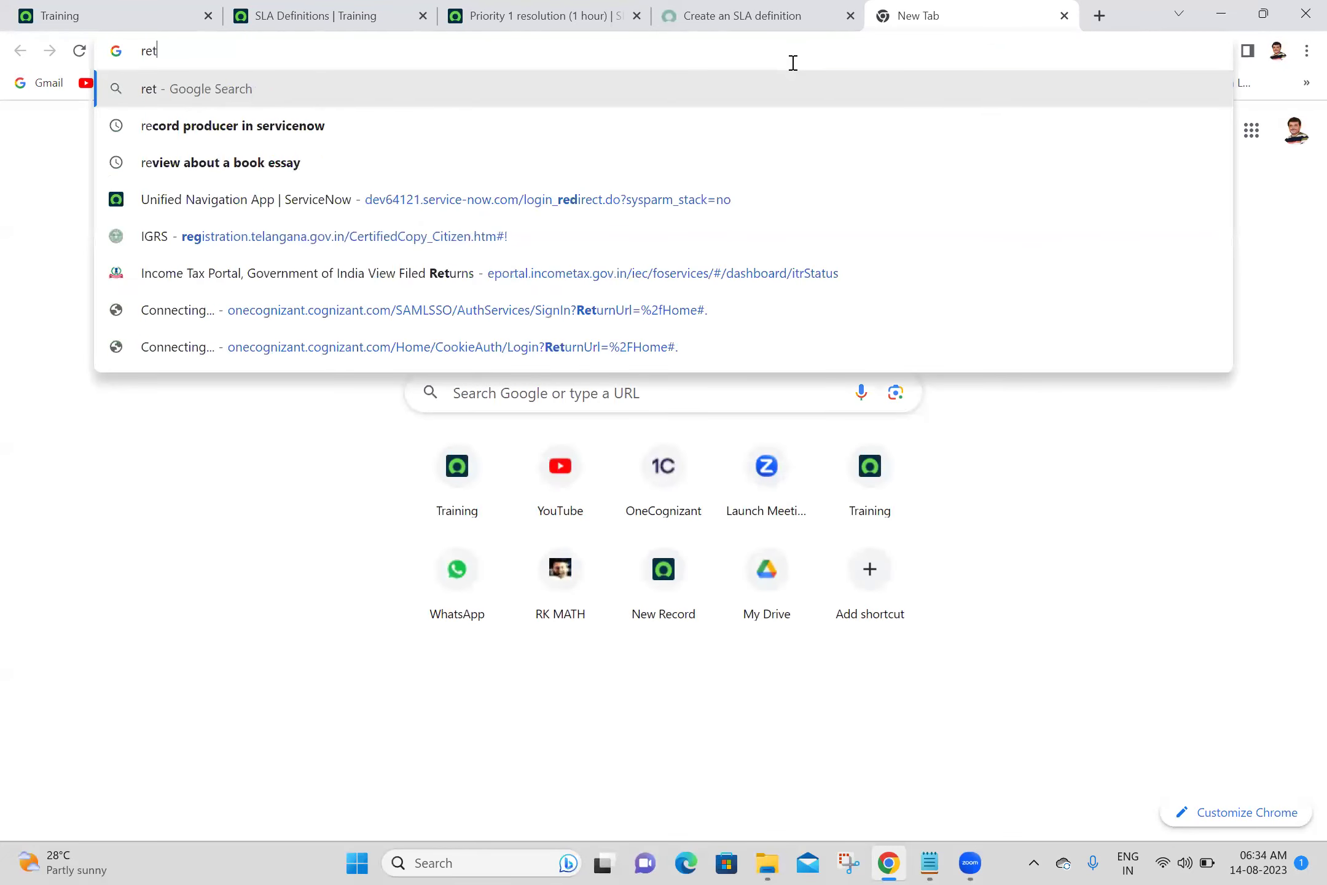
type("roactiv")
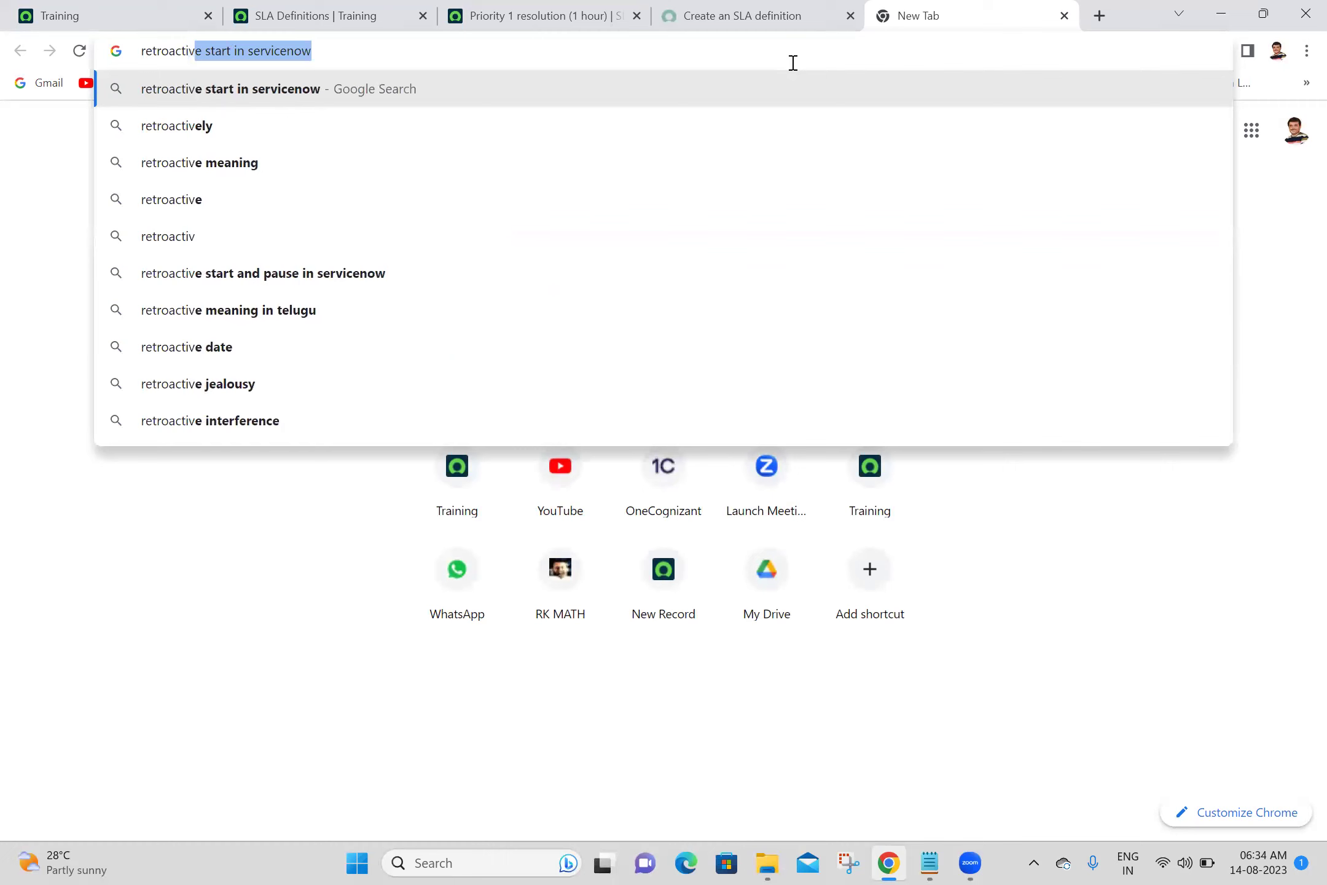
type("e")
key("Return")
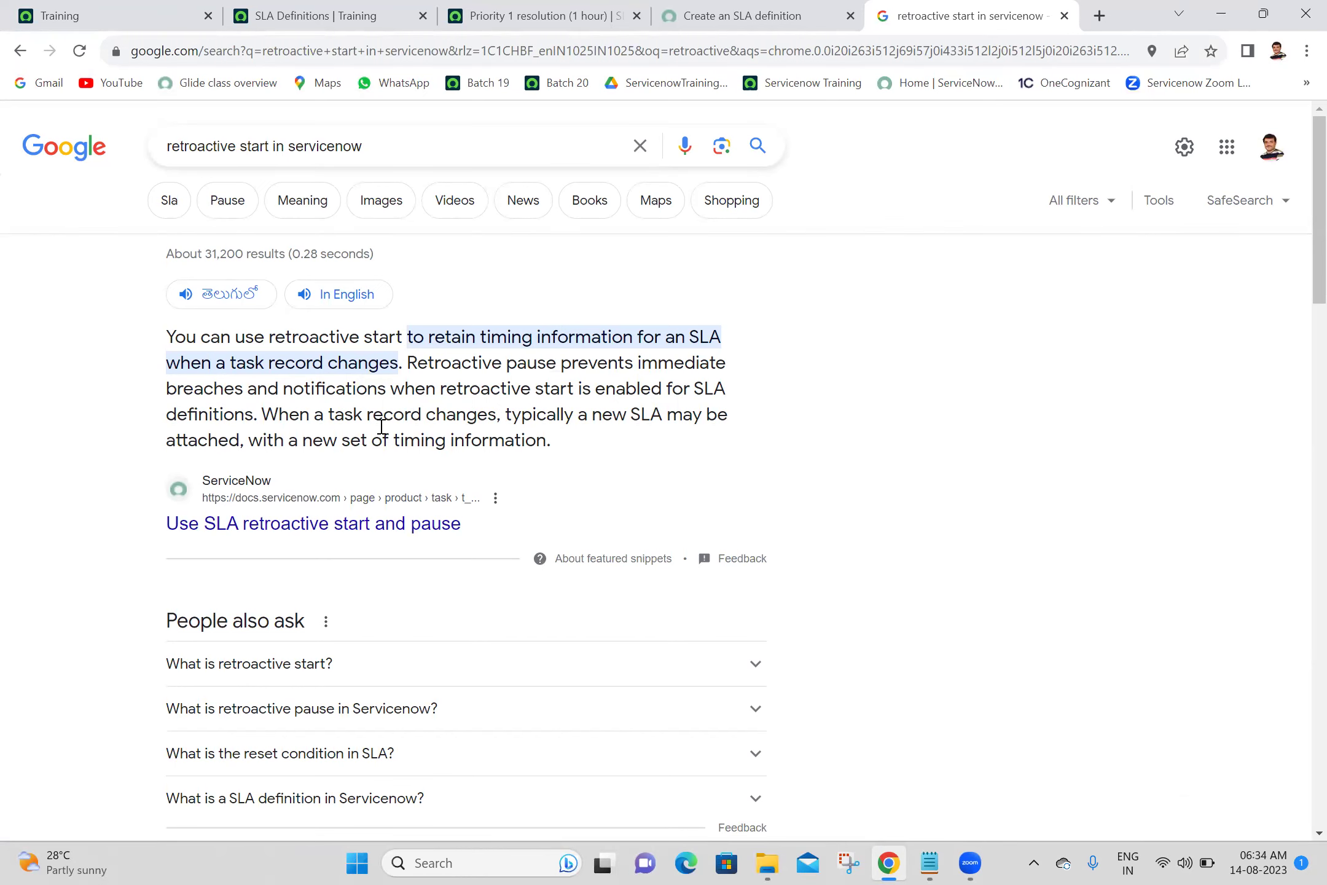
Open the "Use SLA retroactive start and pause" documentation result, read the "What is retroactive start?" answer, and decline the page's login prompt.
middle_click(318, 527)
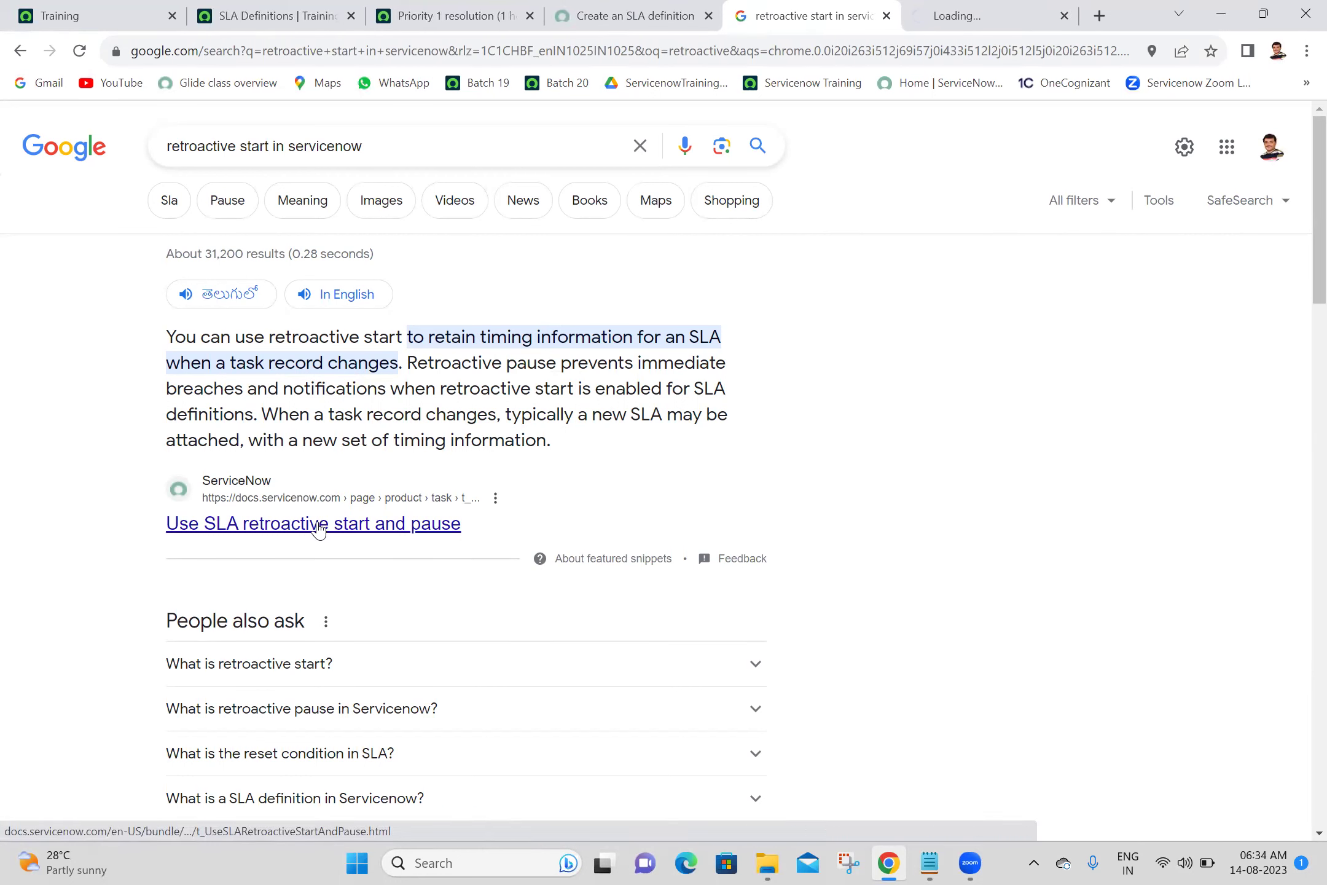
left_click(304, 683)
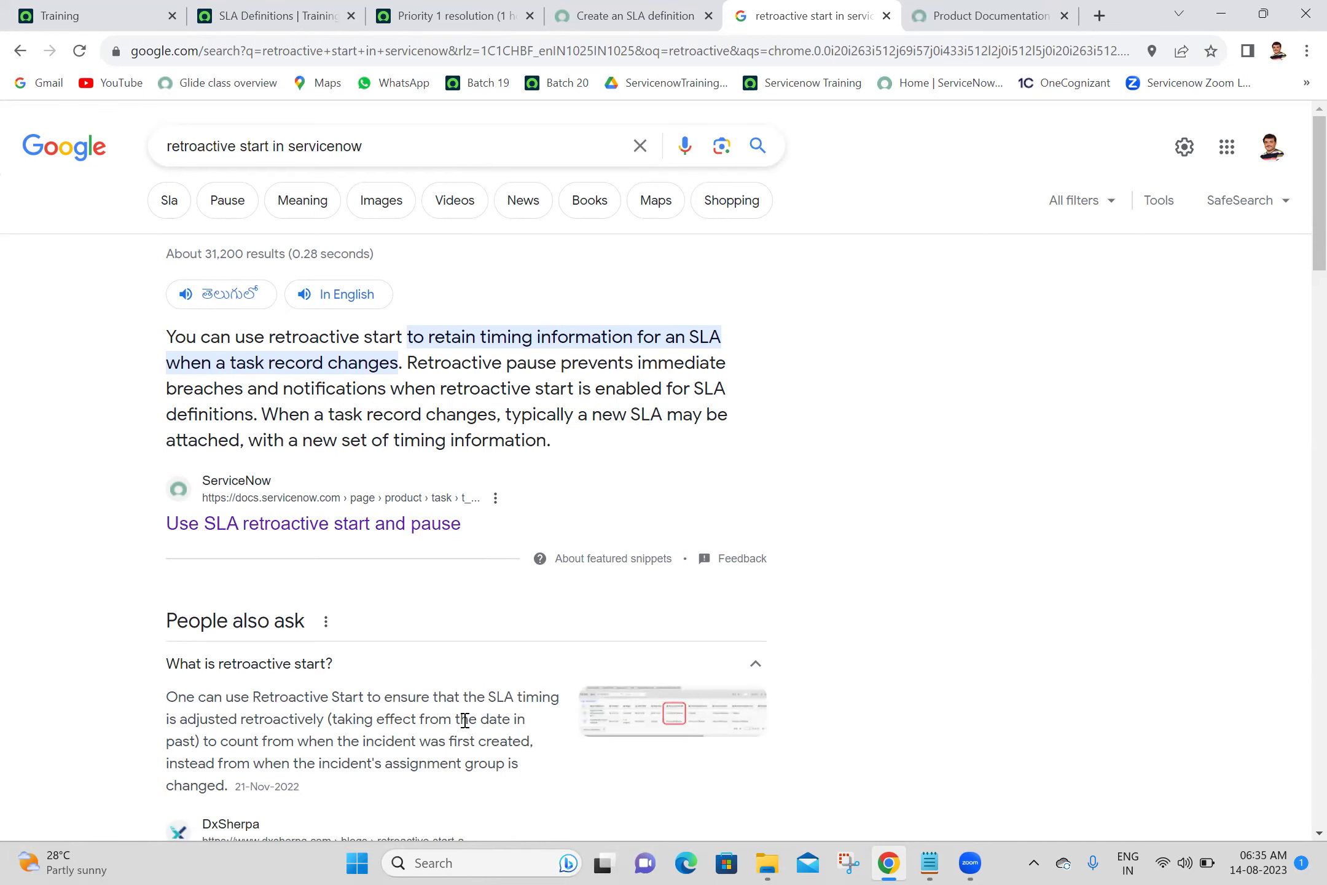
left_click(956, 14)
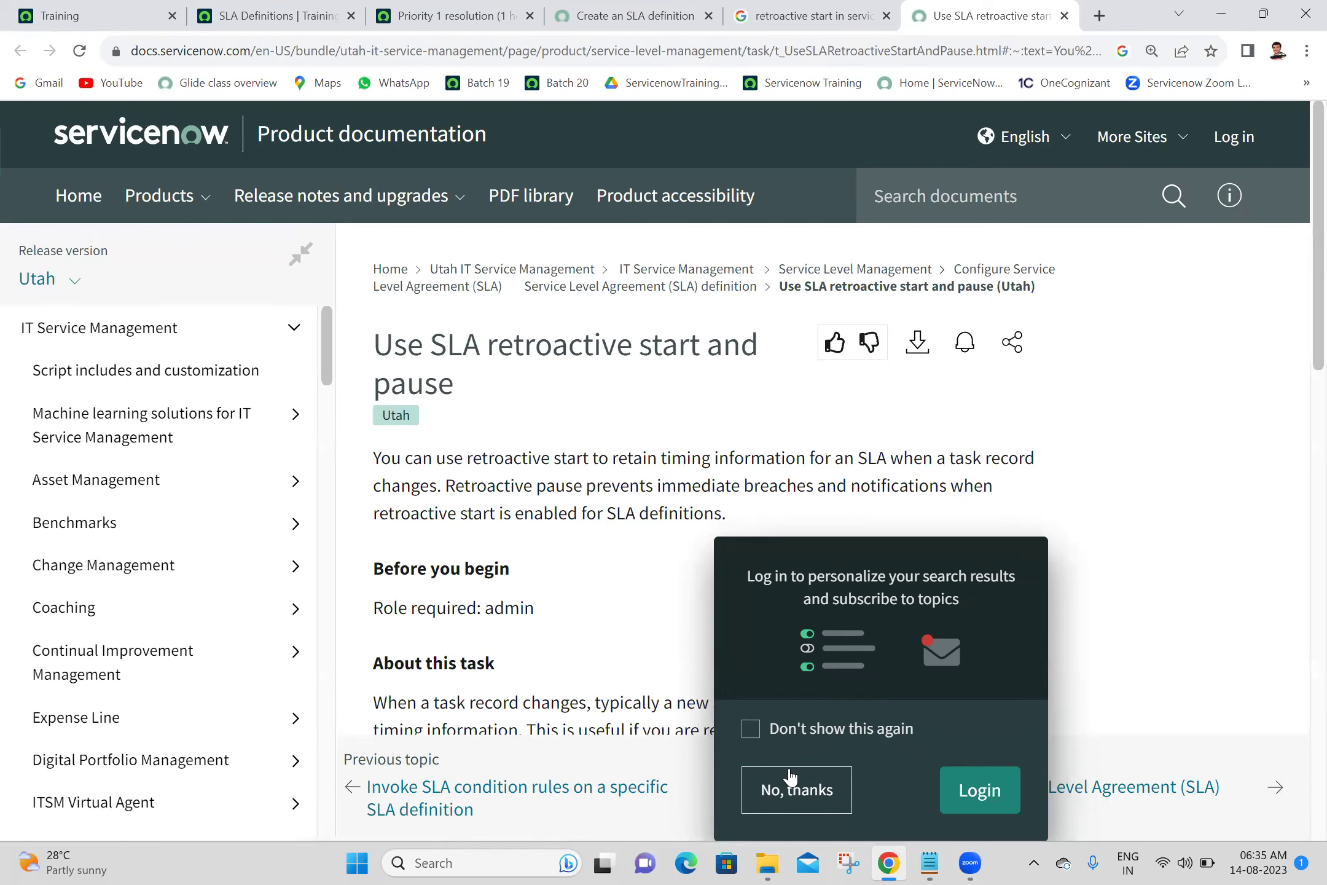
left_click(794, 791)
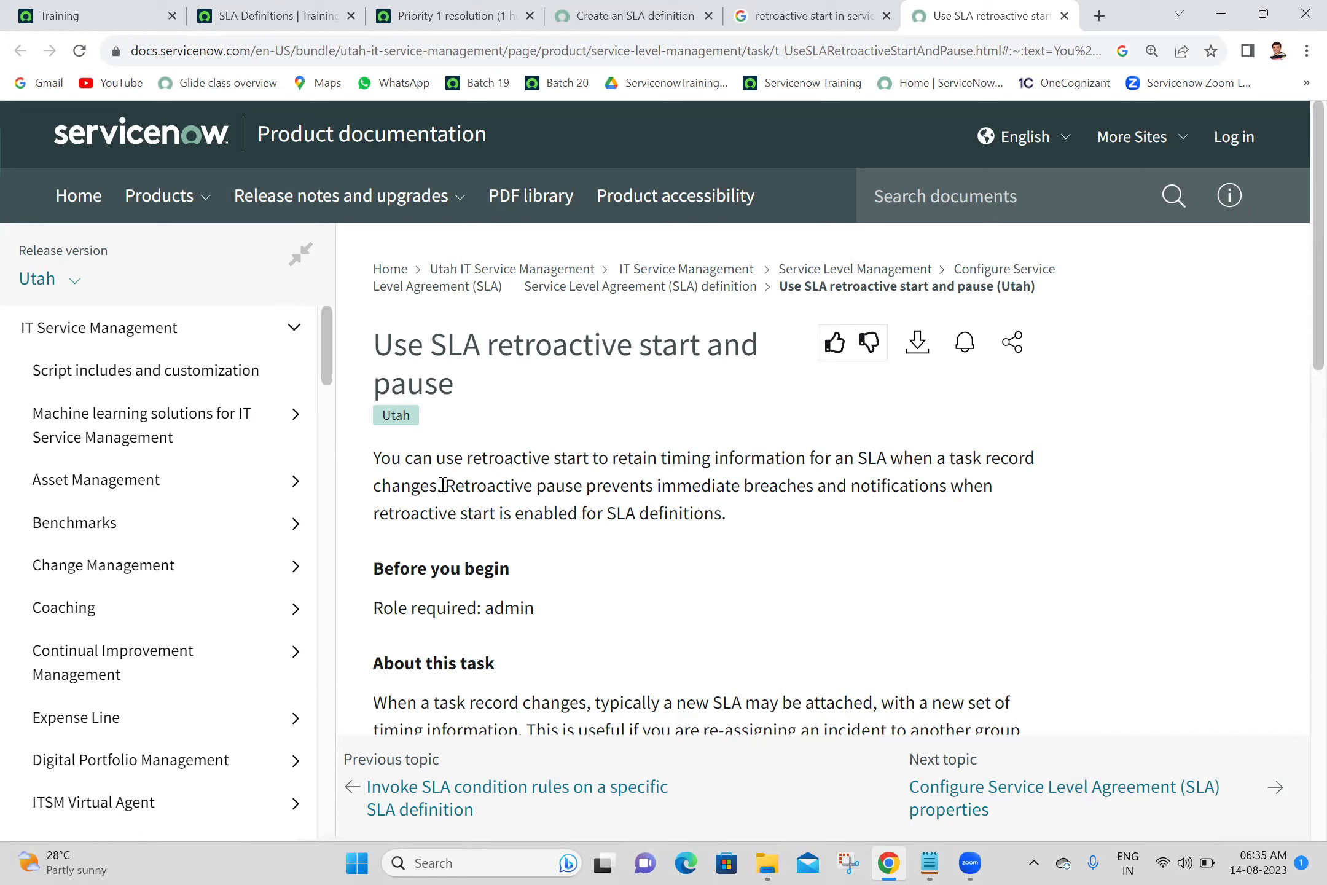
Copy the documentation's opening sentence about using retroactive start into the Notepad notes, below the list of SLA conditions.
left_click_drag(442, 485, 367, 464)
key("ctrl+c")
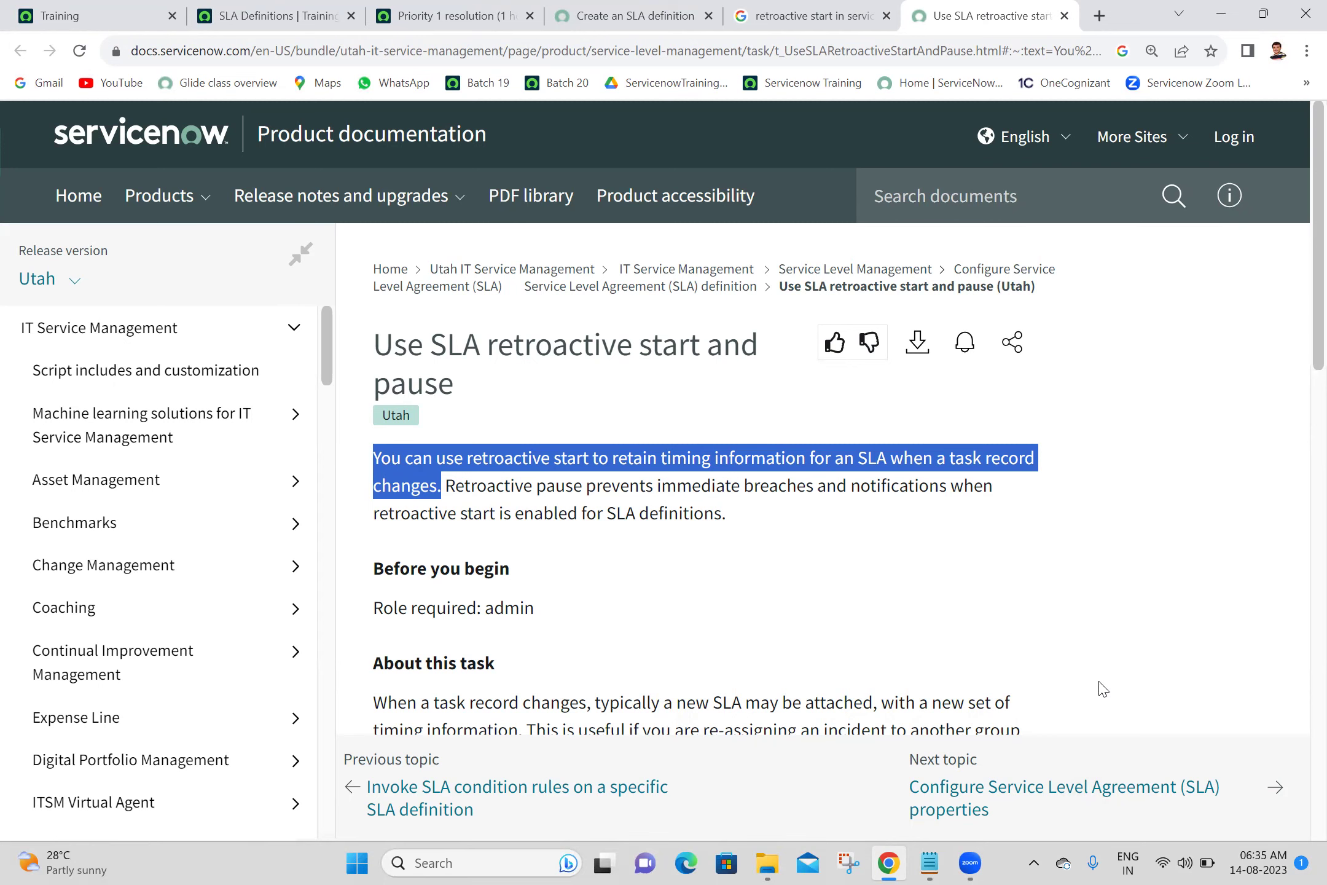
left_click(930, 862)
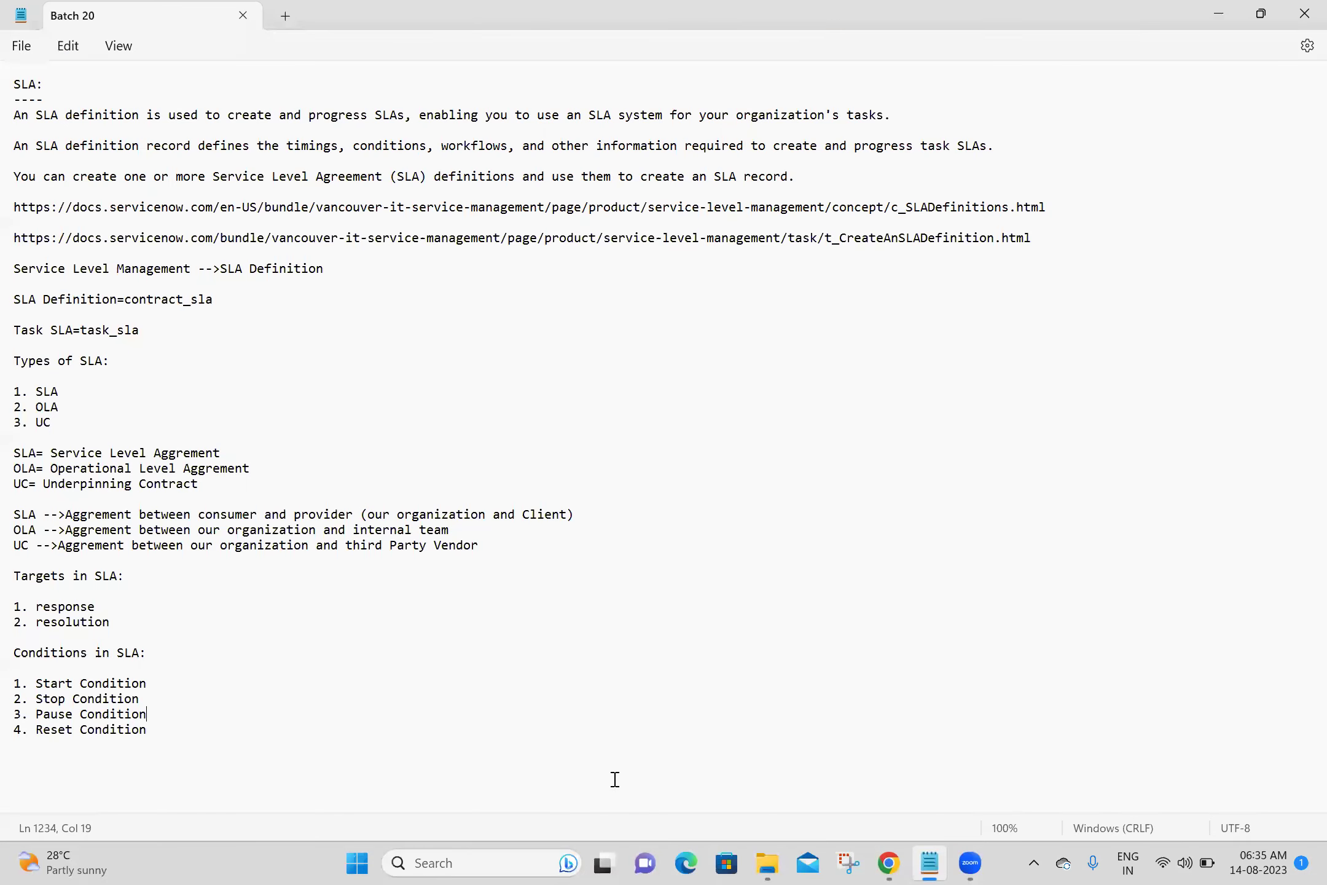
left_click(67, 762)
type("Re")
key("BackSpace")
key("BackSpace")
key("ctrl+v")
Add the heading "retroactive start:" with a dashed underline above the pasted sentence and save the notes.
left_click(102, 757)
left_click(228, 761, "shift")
key("ctrl+c")
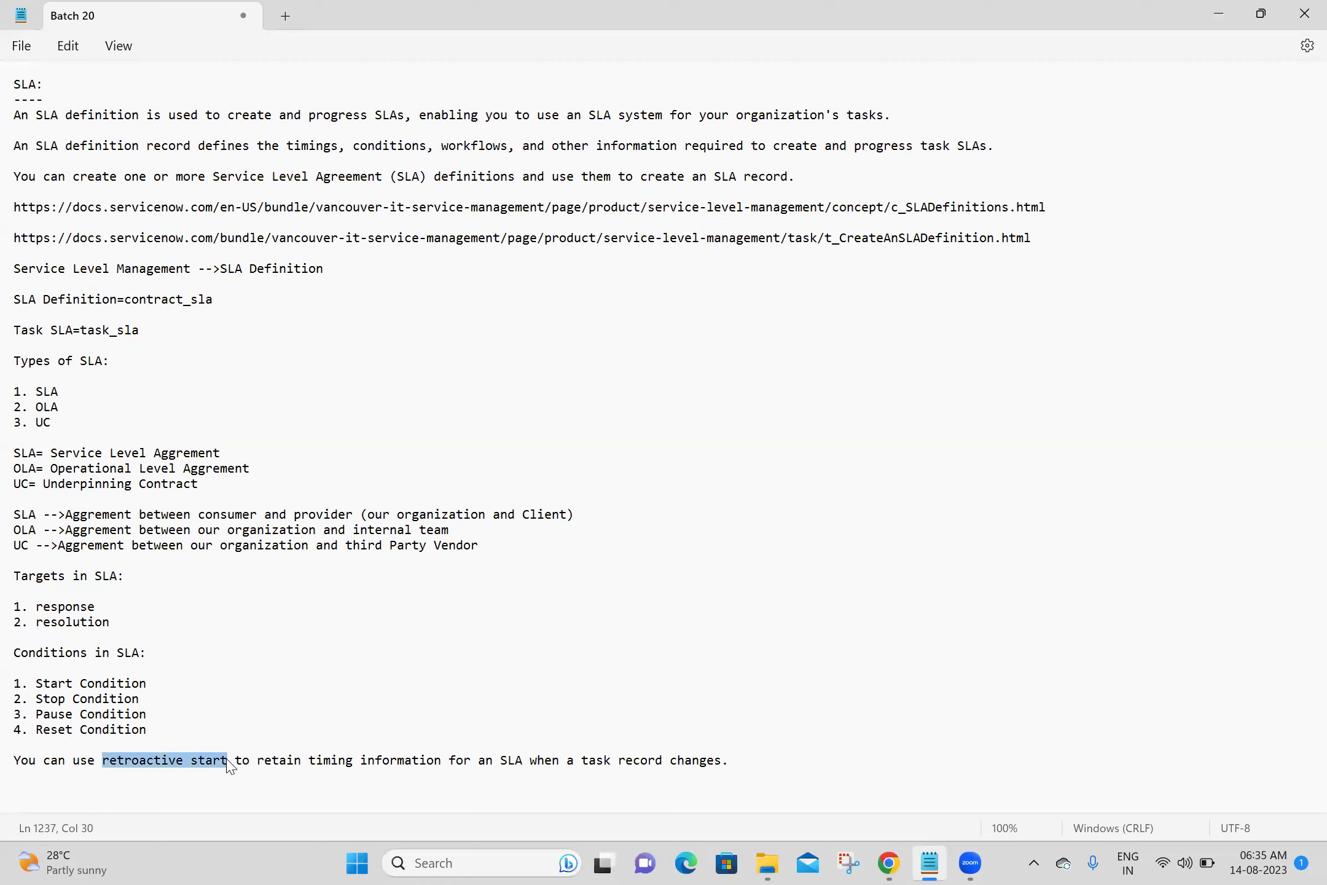
key("Up")
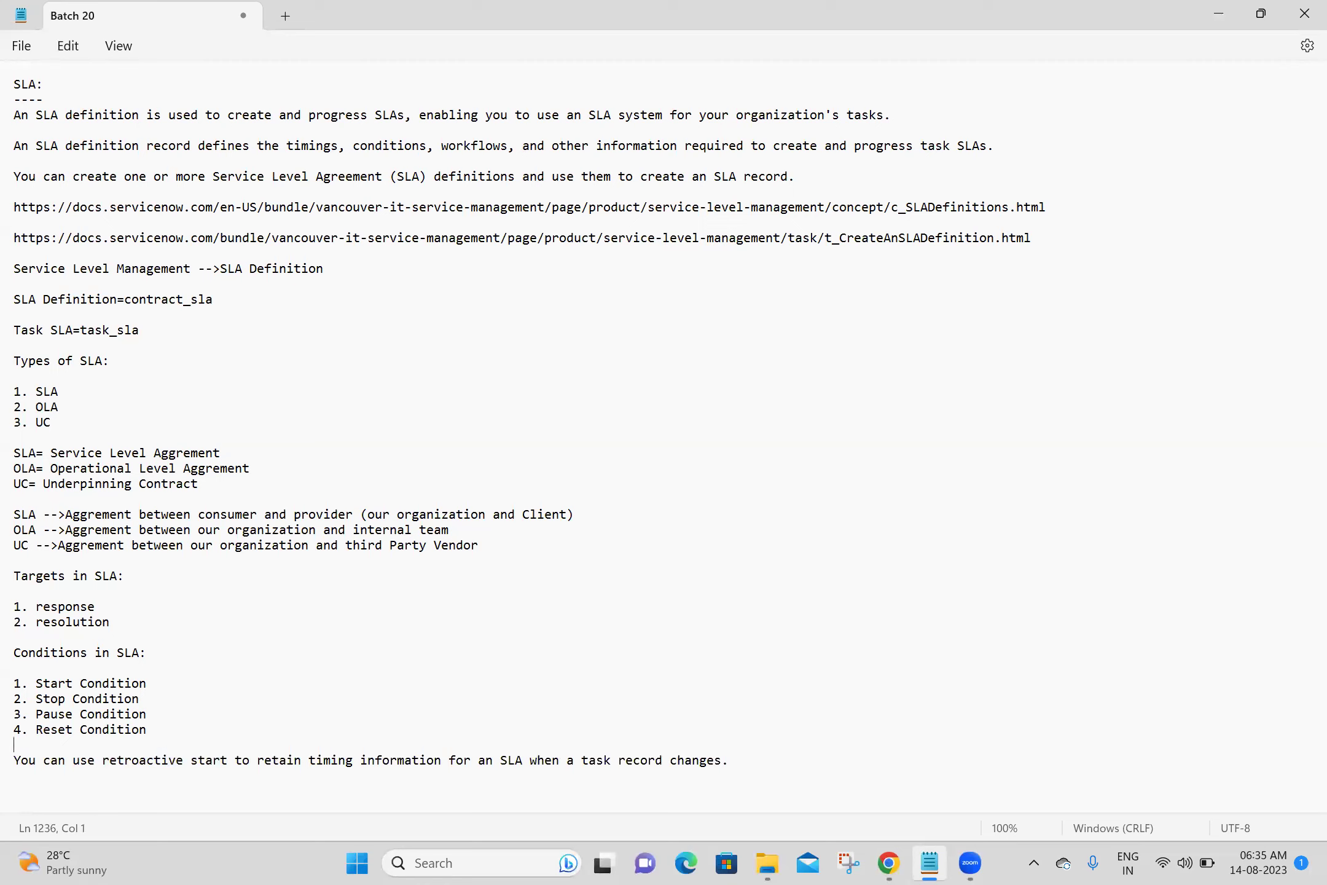
key("Return")
key("ctrl+v")
type(":")
key("Return")
type("------------------")
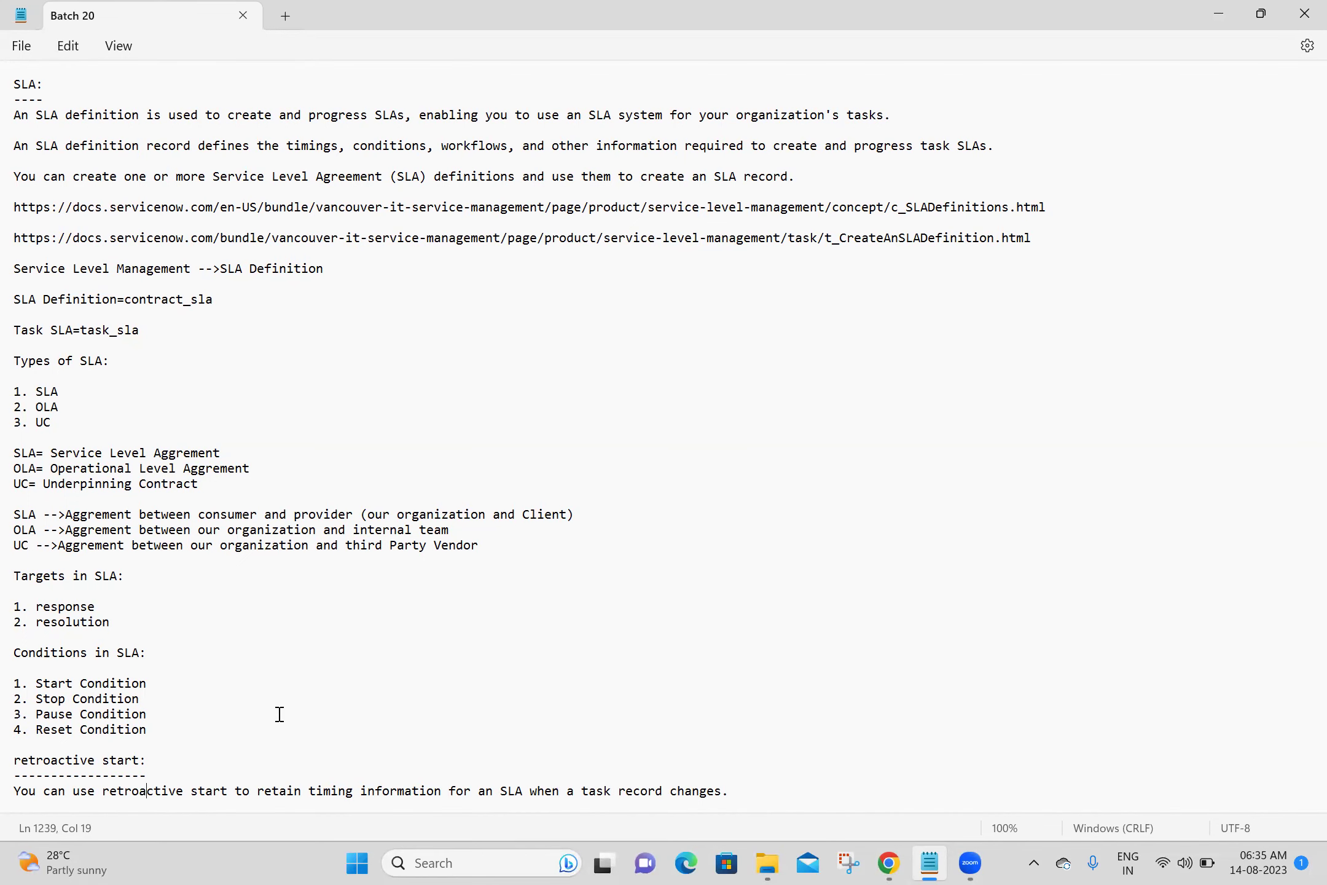
key("Down")
key("Down")
key("Down")
key("Down")
key("Down")
key("Down")
key("Down")
key("Down")
key("Down")
key("Down")
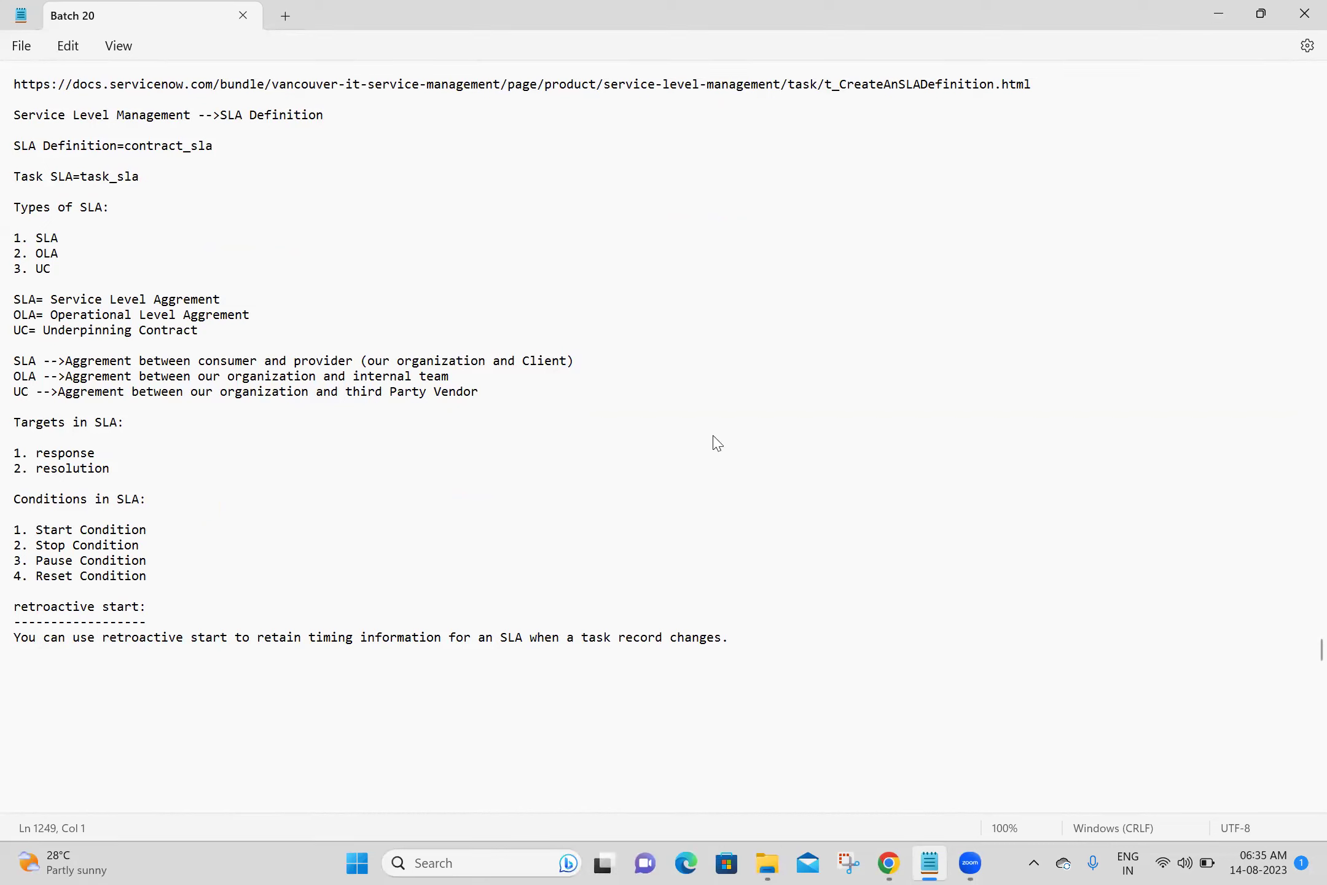
Copy the documentation sentence on how retroactive pause prevents immediate breaches and notifications into the notes, below the retroactive start section.
key("alt+Tab")
left_click_drag(446, 486, 1015, 518)
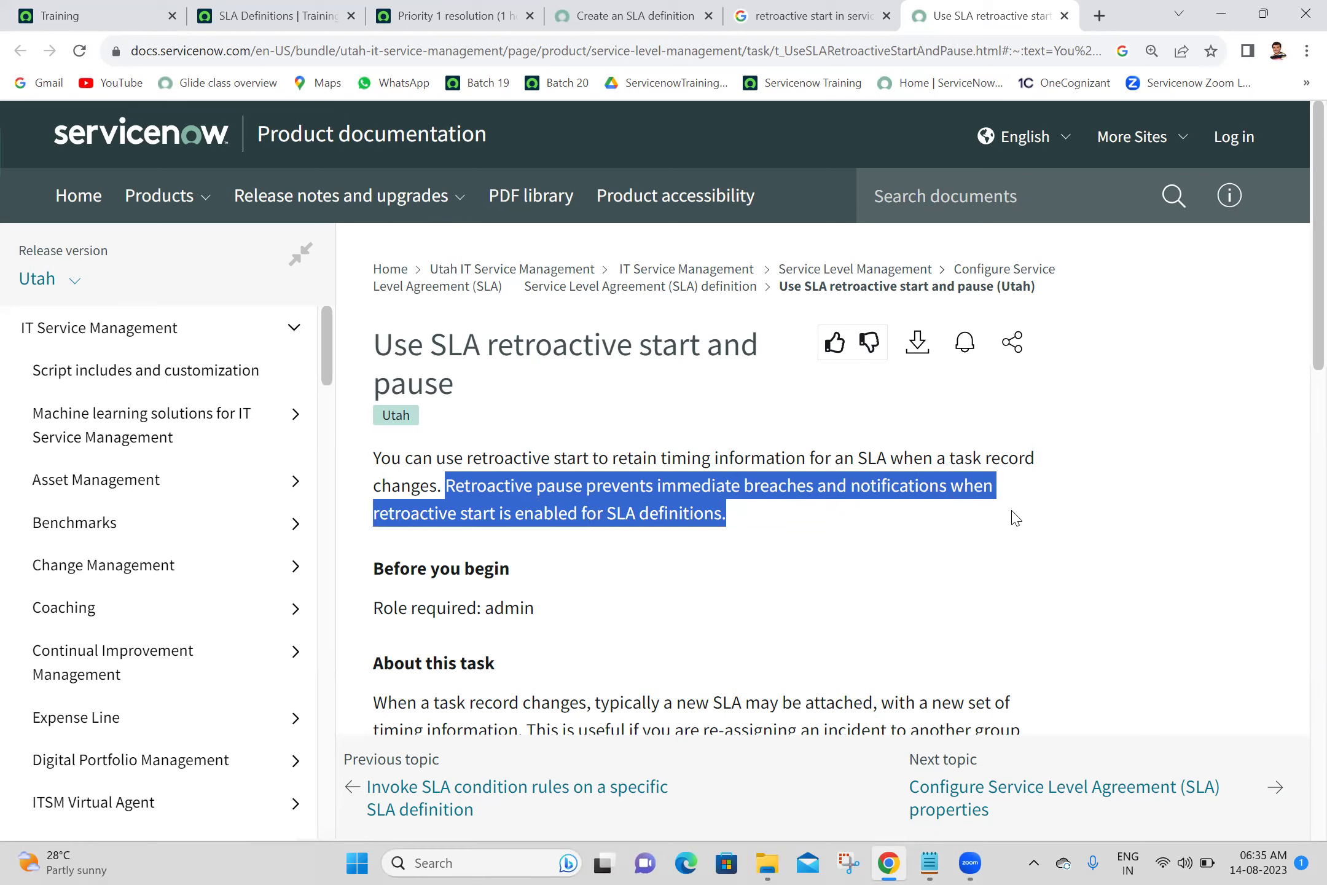
left_click(921, 863)
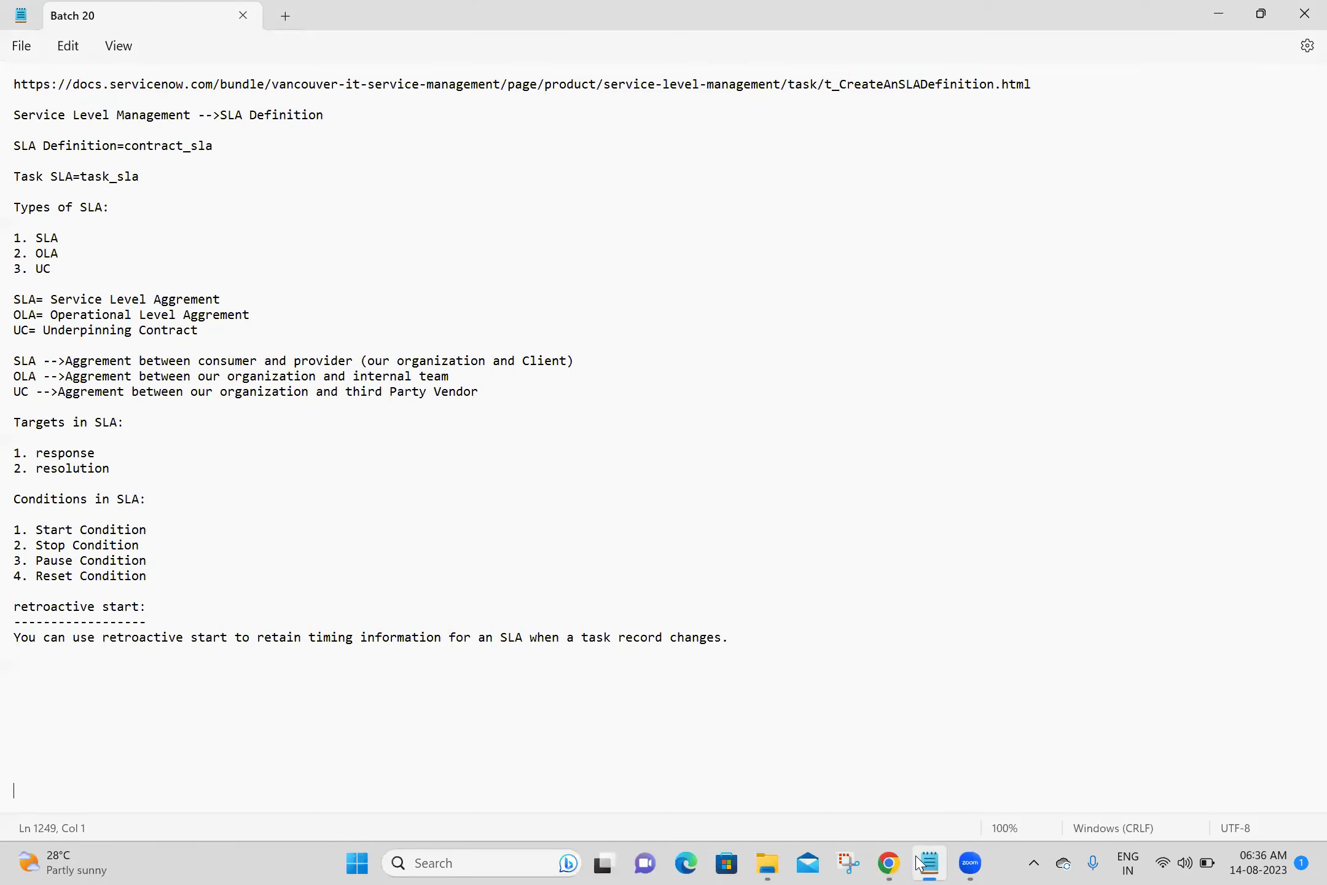
left_click(151, 670)
type("Retroactive pause prevents immediate breaches and notifications when retroactive start is enabled for SLA definitions.")
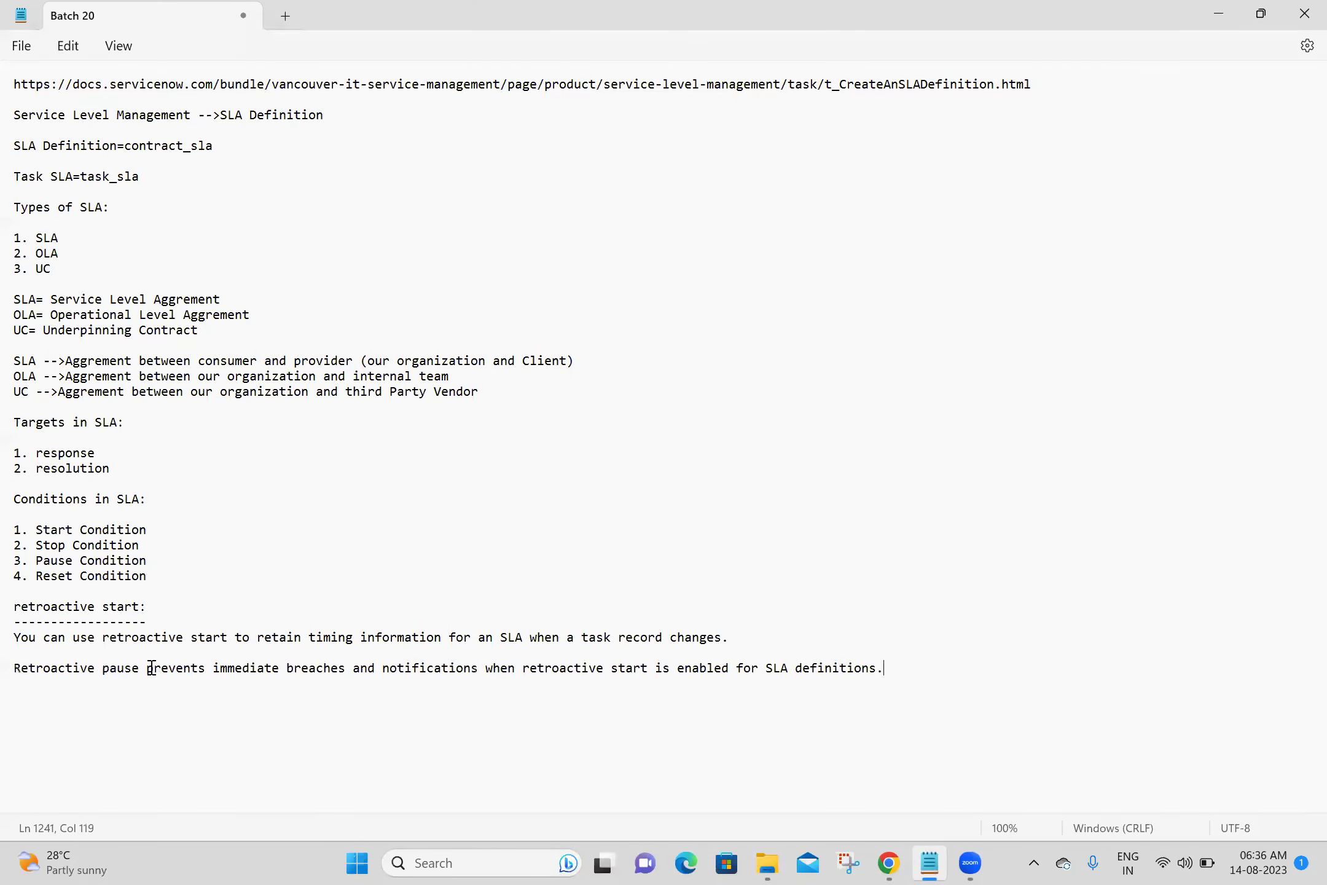
Add the heading "Retroactive pause:" with a dashed underline above the retroactive pause sentence and save the notes.
left_click_drag(137, 668, 11, 671)
key("ctrl+c")
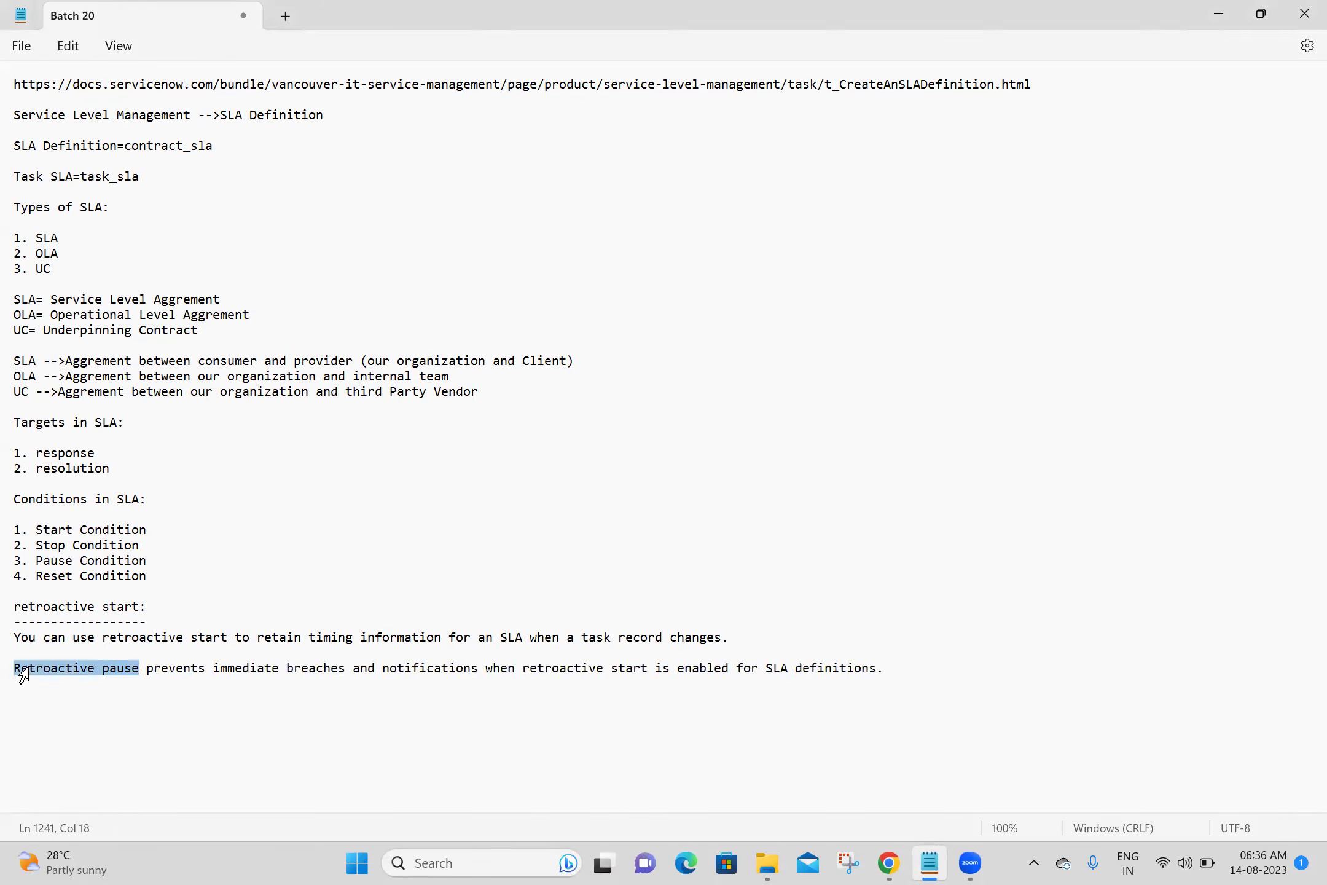
key("Home")
key("Return")
key("ctrl+v")
type(":")
key("Return")
type("-")
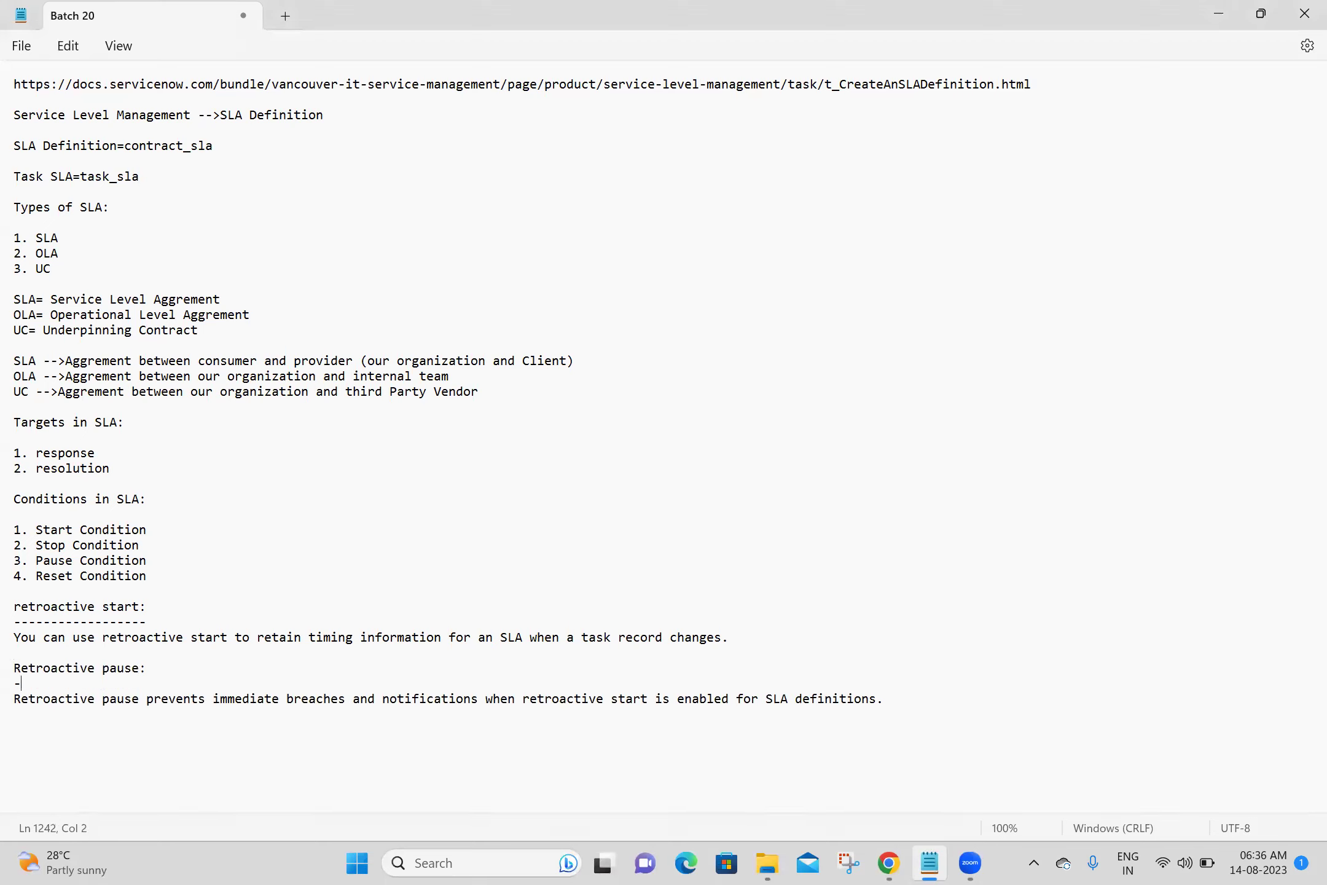
type("-----------------")
key("Return")
key("Delete")
key("ctrl+s")
Copy the URL of the "Use SLA retroactive start and pause" page into the notes below the retroactive pause section and save.
left_click(889, 863)
left_click(996, 60)
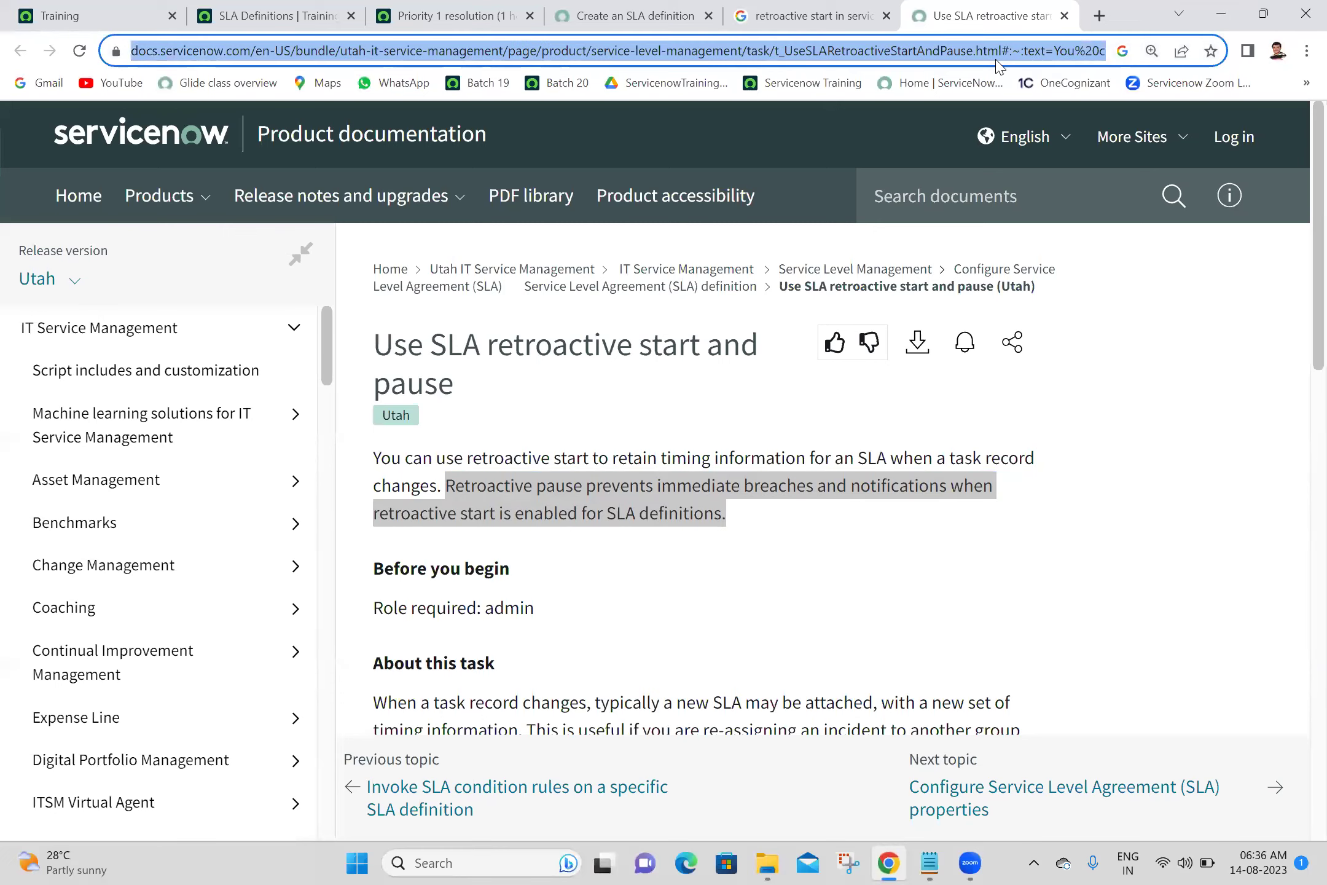
left_click(928, 862)
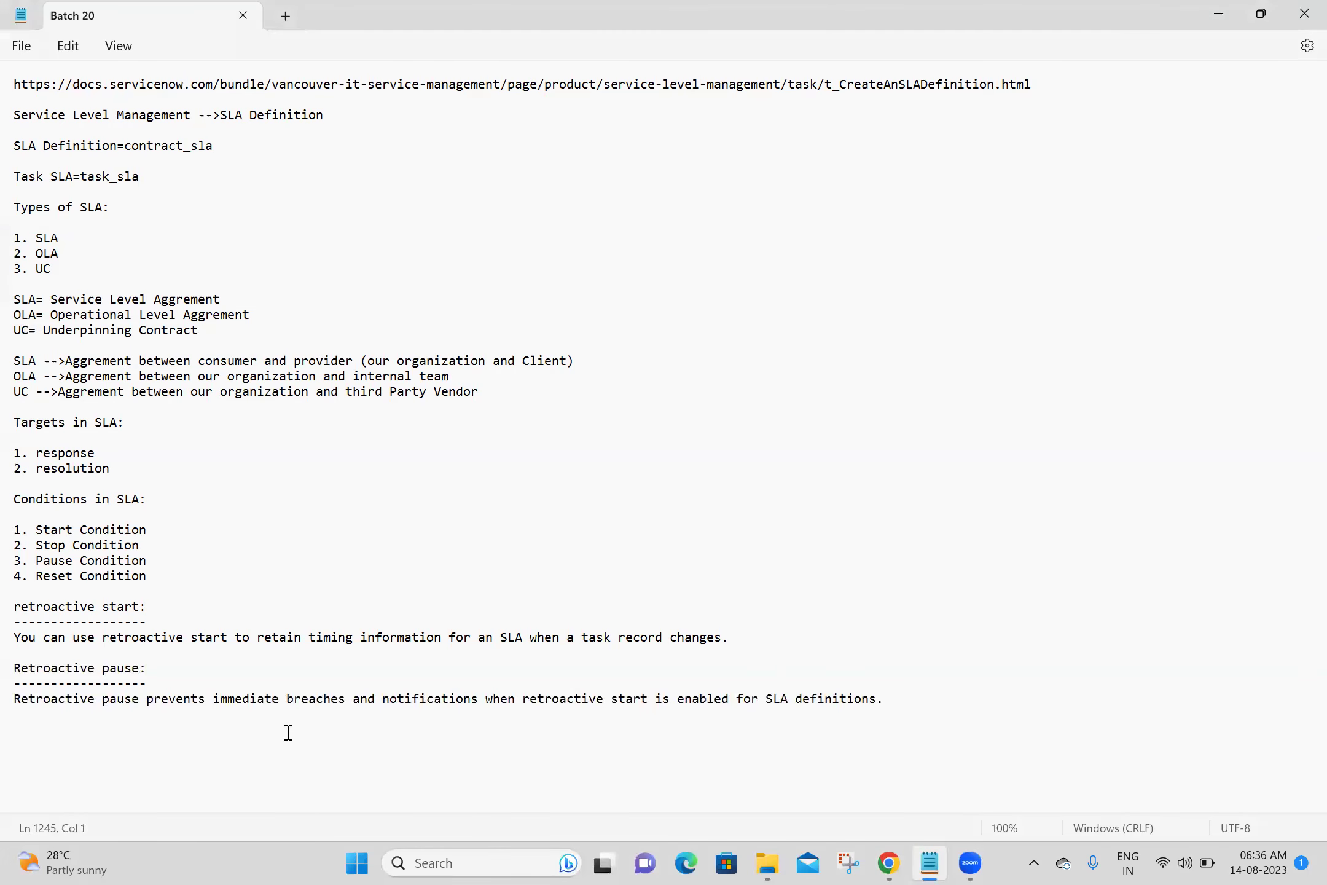
type("https://docs.servicenow.com/en-US/bundle/utah-it-service-management/page/product/service-level-management/task/t_UseSLARetroactiveStartAndPause.html#:~:text=You%20can%20use%20retroactive%20start,is%20enabled%20for%20SLA%20definitions.&text=When%20a%20task%20record%20changes%2C%20typically%20a%20new%20SLA%20may,new%20set%20of%20timing%20information.")
key("Return")
key("Return")
key("Return")
key("Return")
key("Return")
key("ctrl+s")
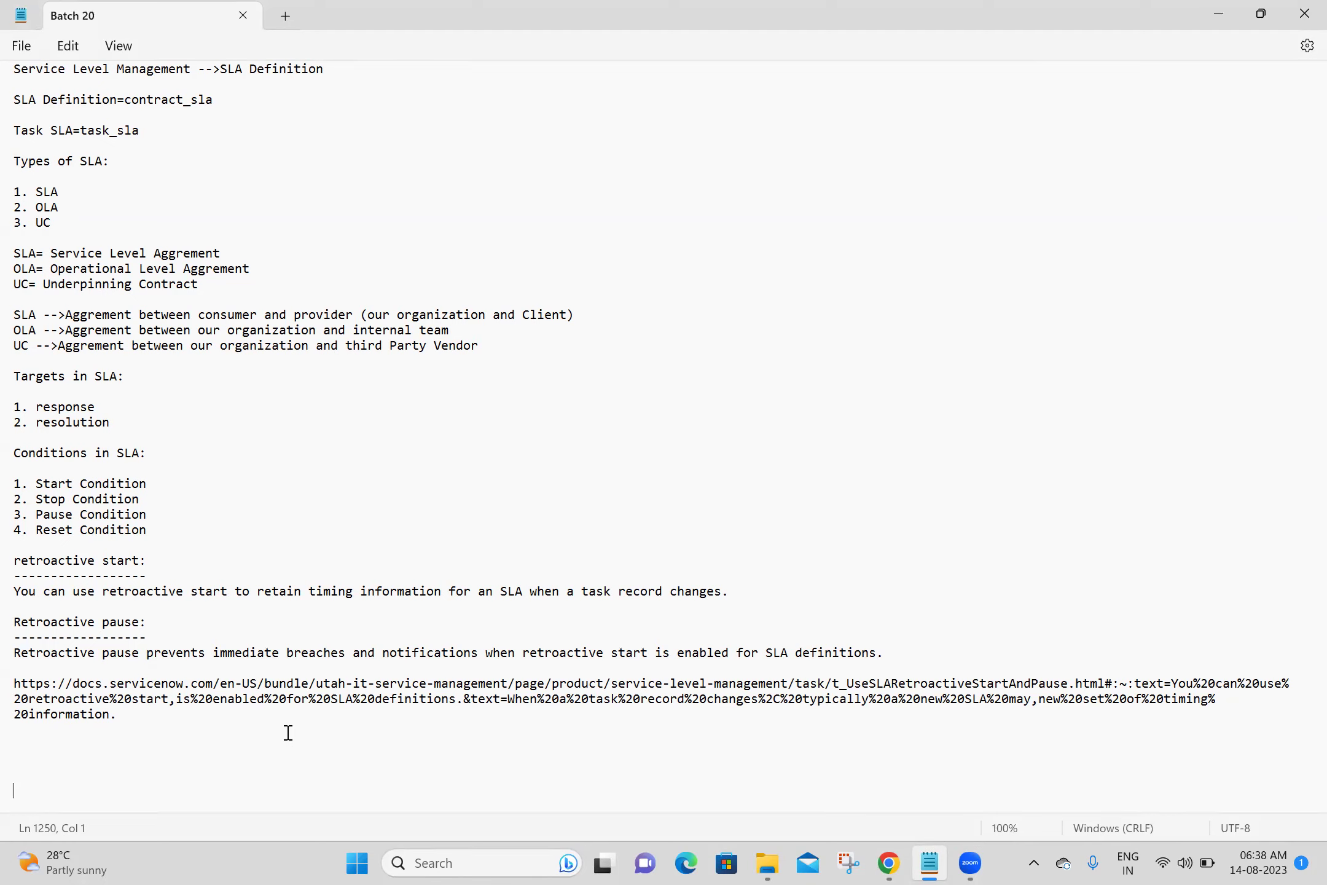
left_click(288, 732)
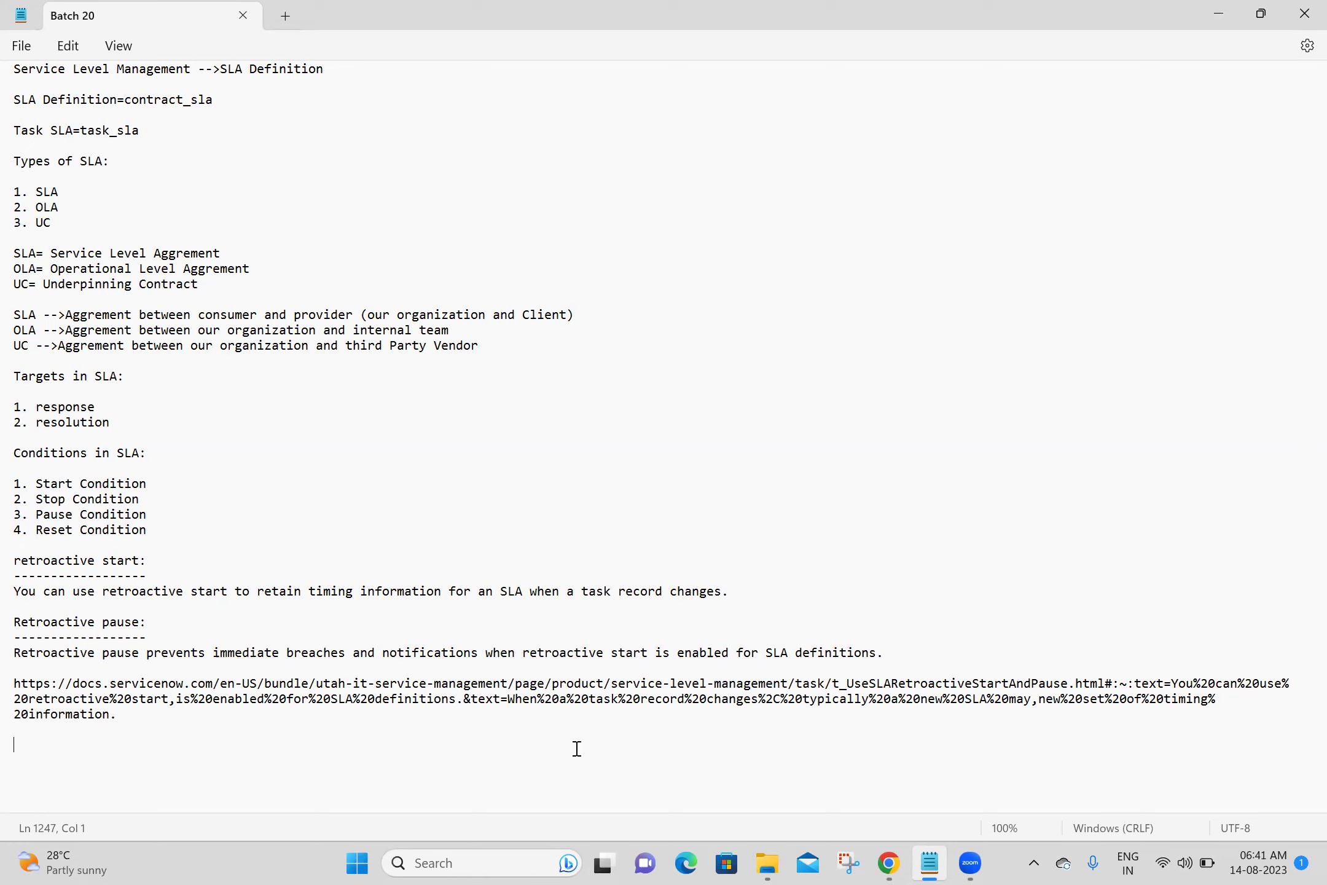
Switch to Chrome, return to the Priority 1 resolution (1 hour) SLA definition, and close all tabs opened after it.
left_click(881, 862)
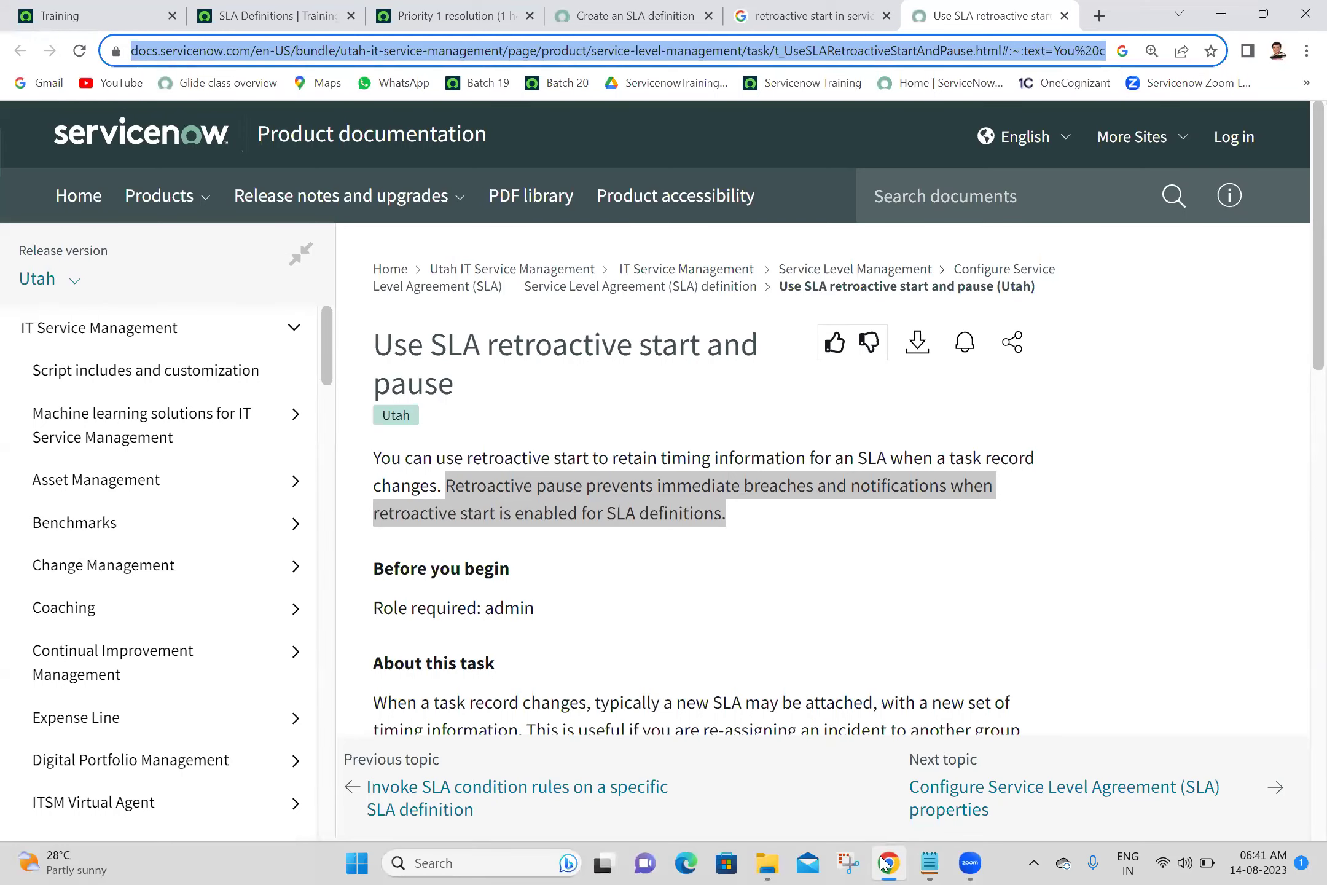
left_click(277, 8)
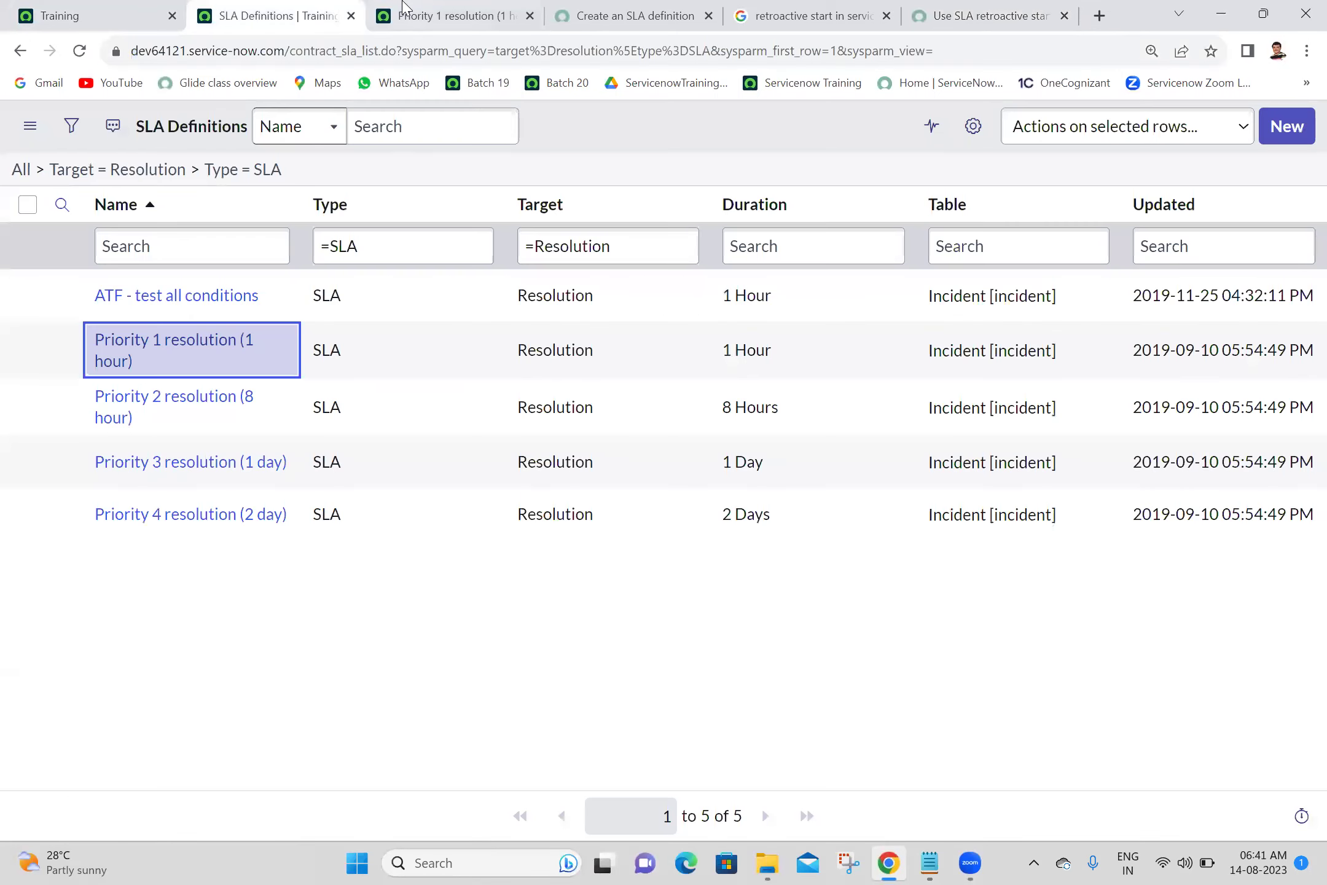
left_click(421, 7)
right_click(406, 7)
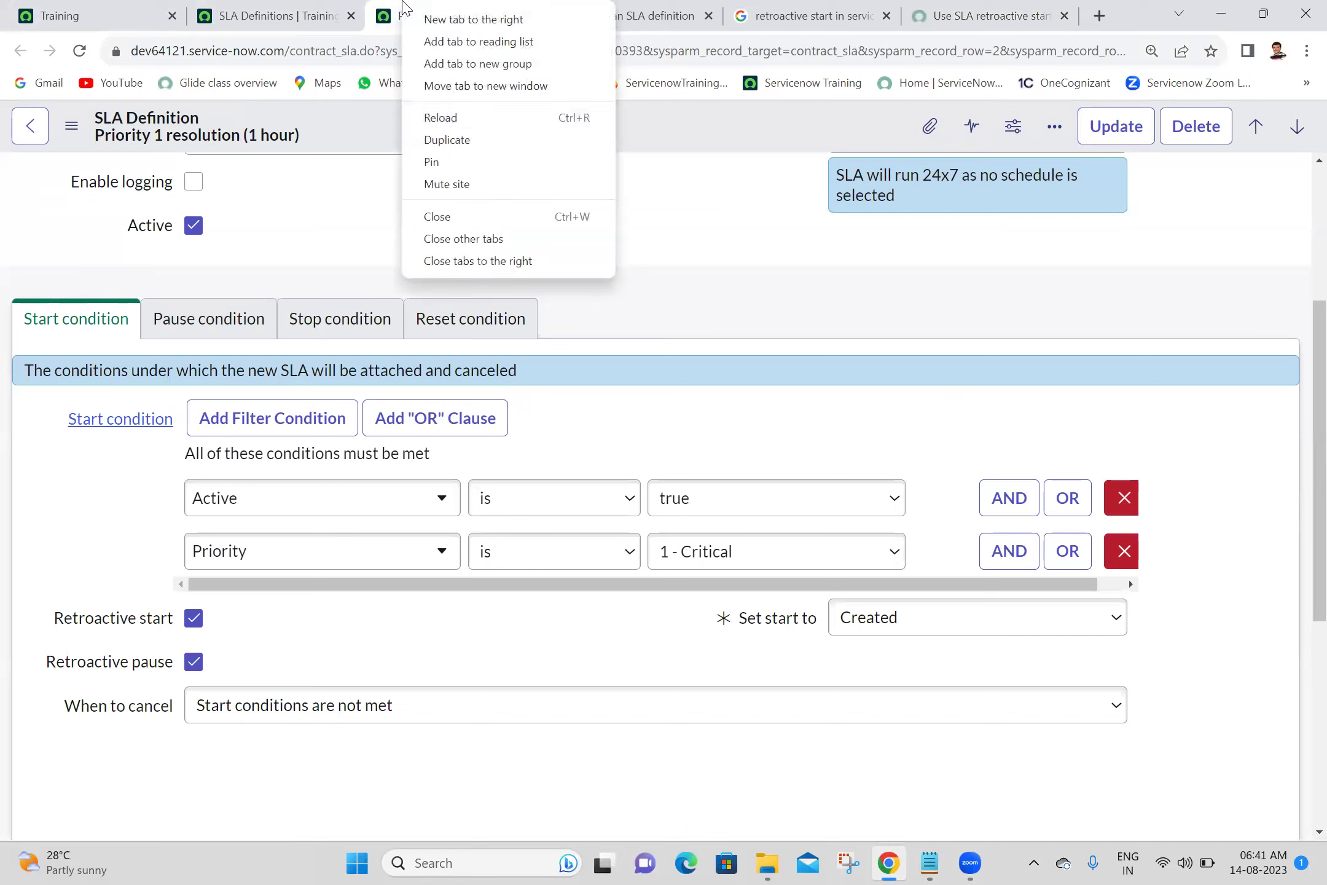
left_click(470, 261)
Review the name and general fields at the start of the Priority 1 resolution (1 hour) SLA definition.
left_click_drag(1315, 413, 1299, 140)
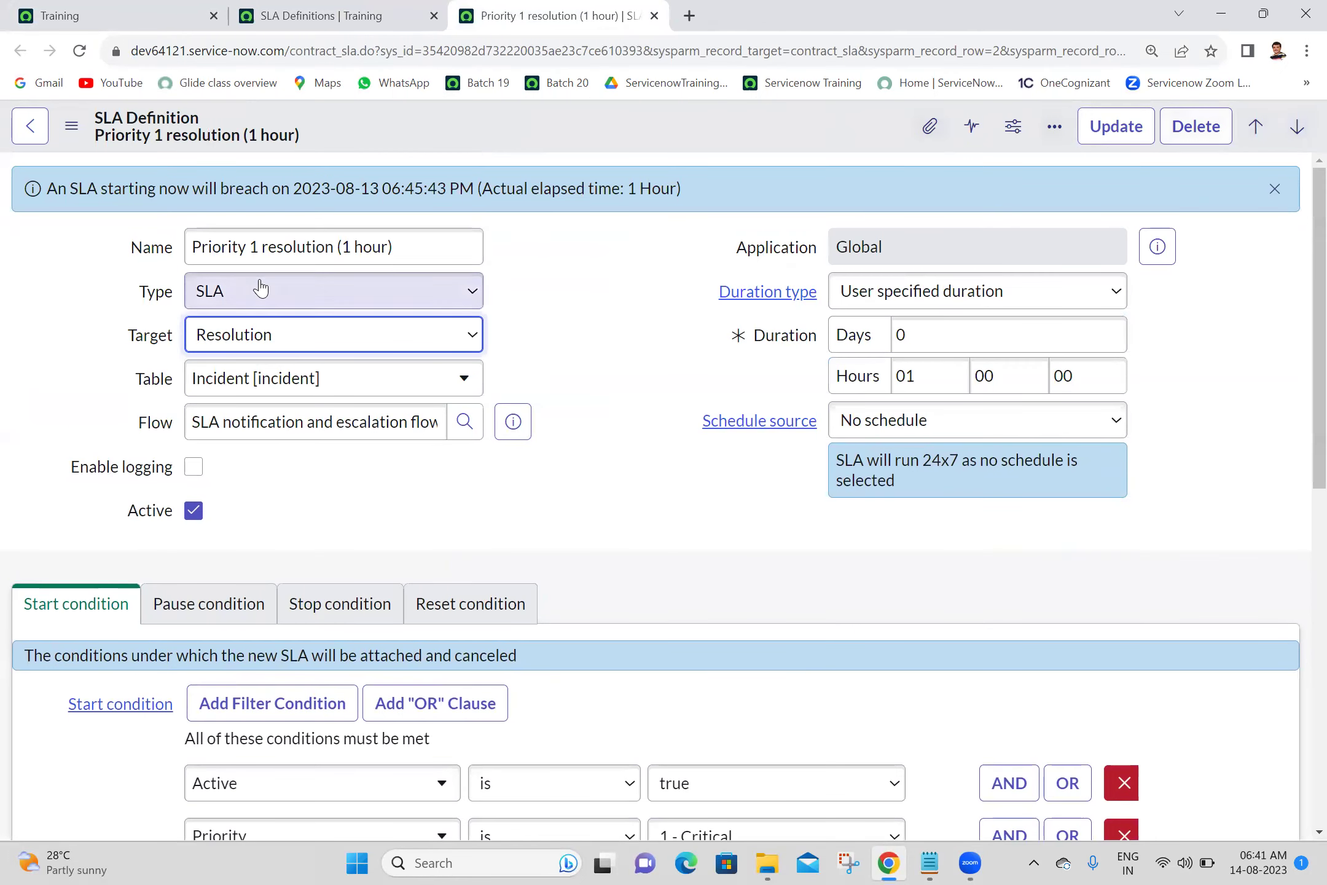
triple_click(407, 255)
left_click(616, 301)
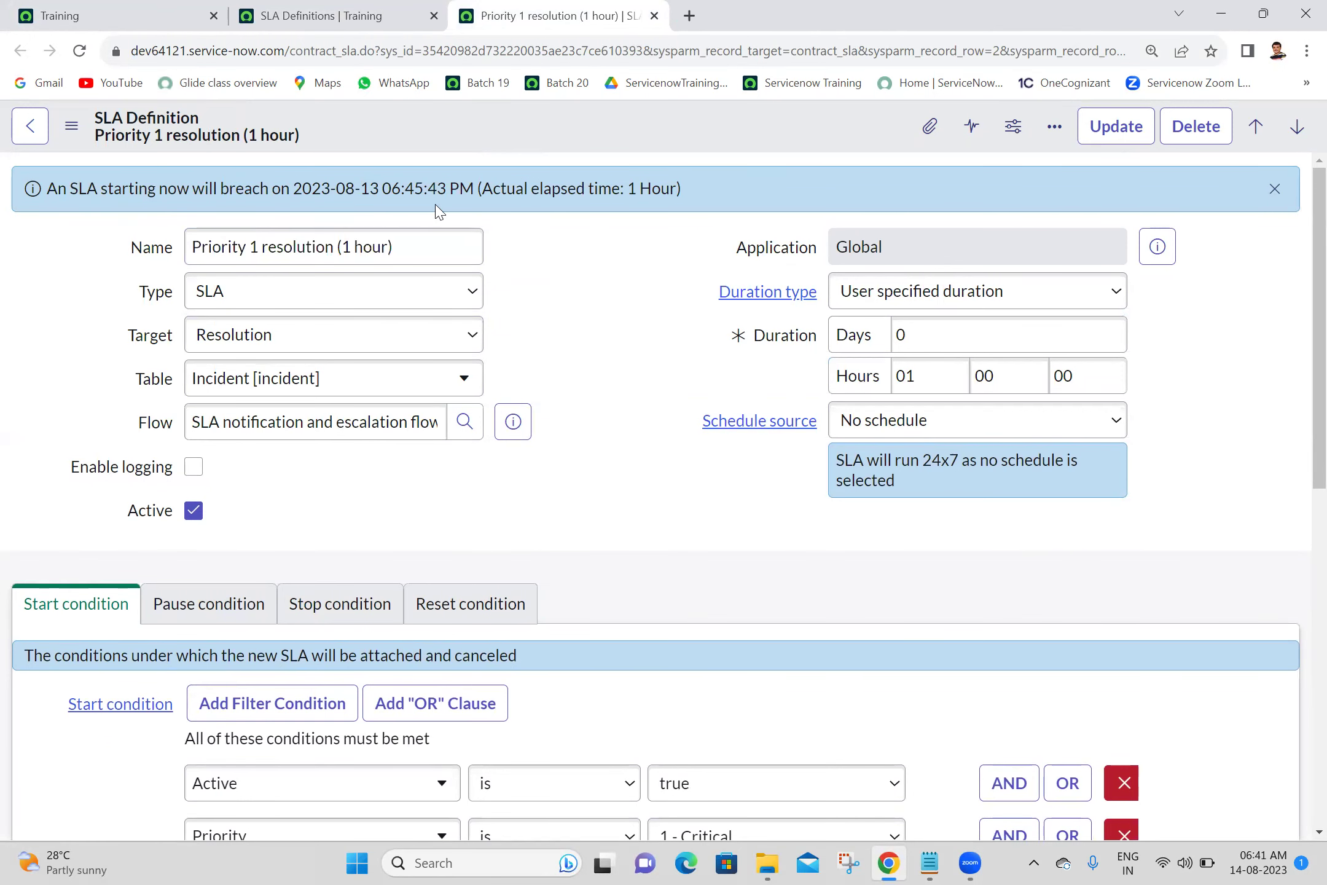
double_click(372, 248)
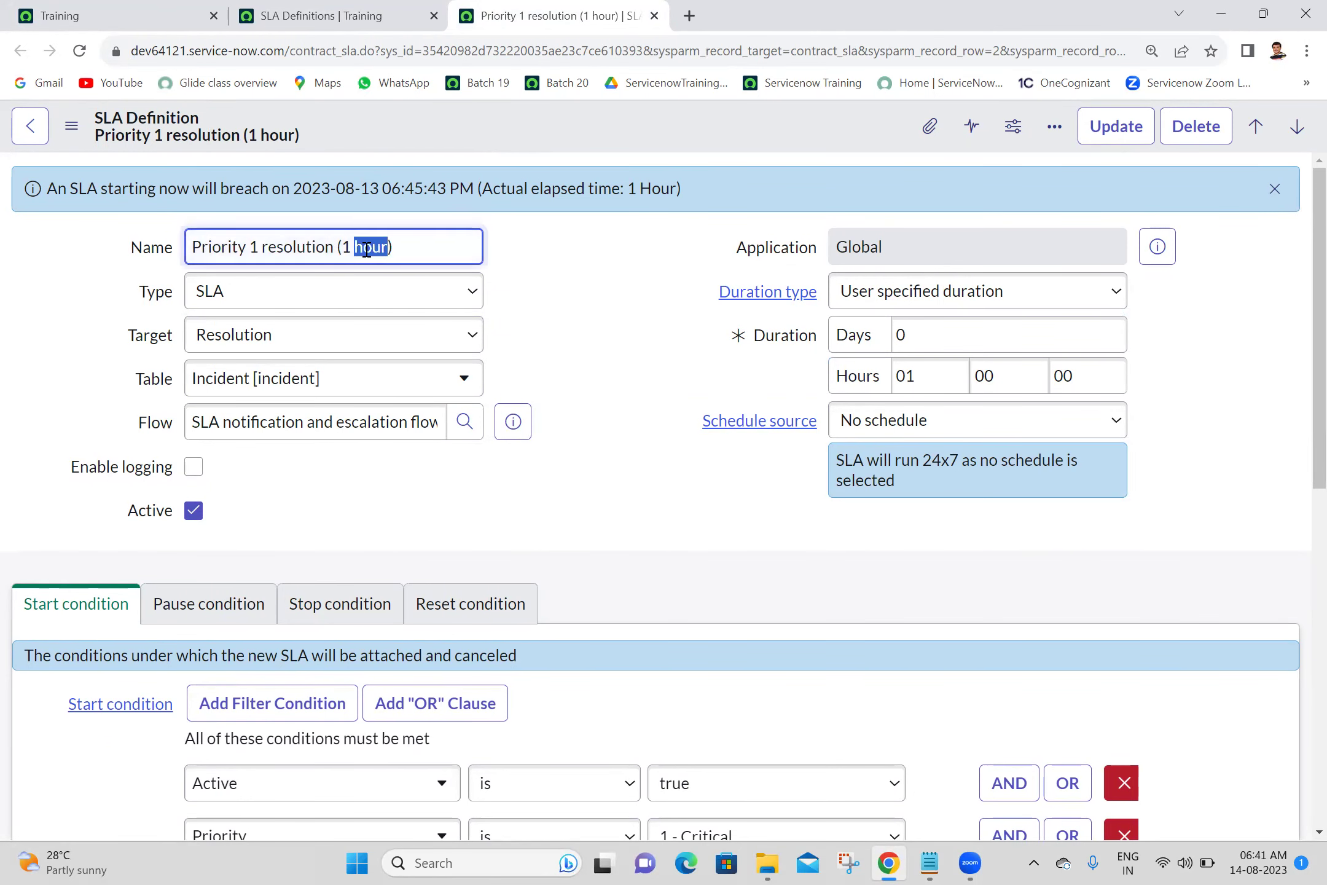
Filter "ATF - test all conditions" out of the SLA Definitions list to examine the priority-based resolution SLAs.
left_click(340, 6)
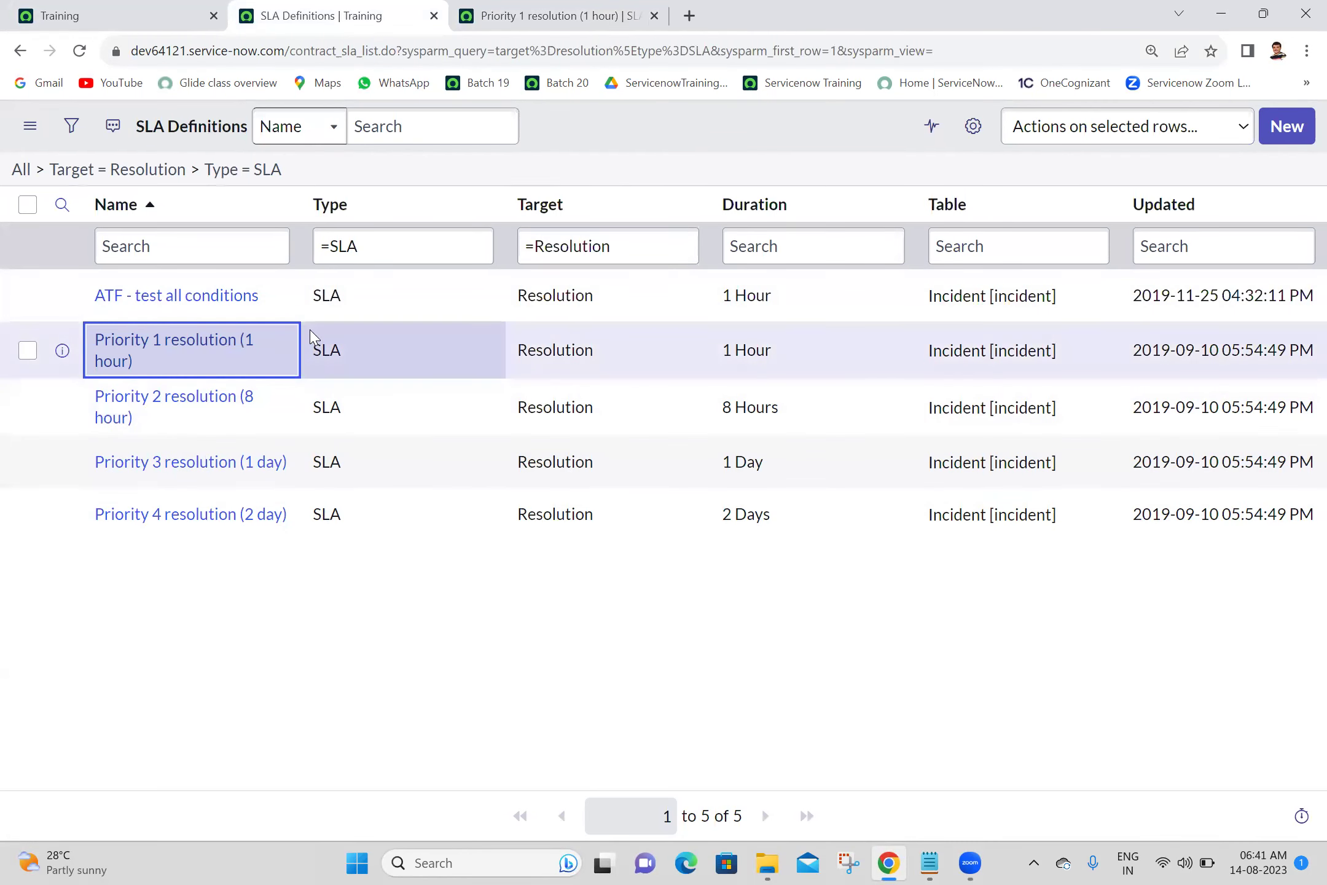
right_click(280, 298)
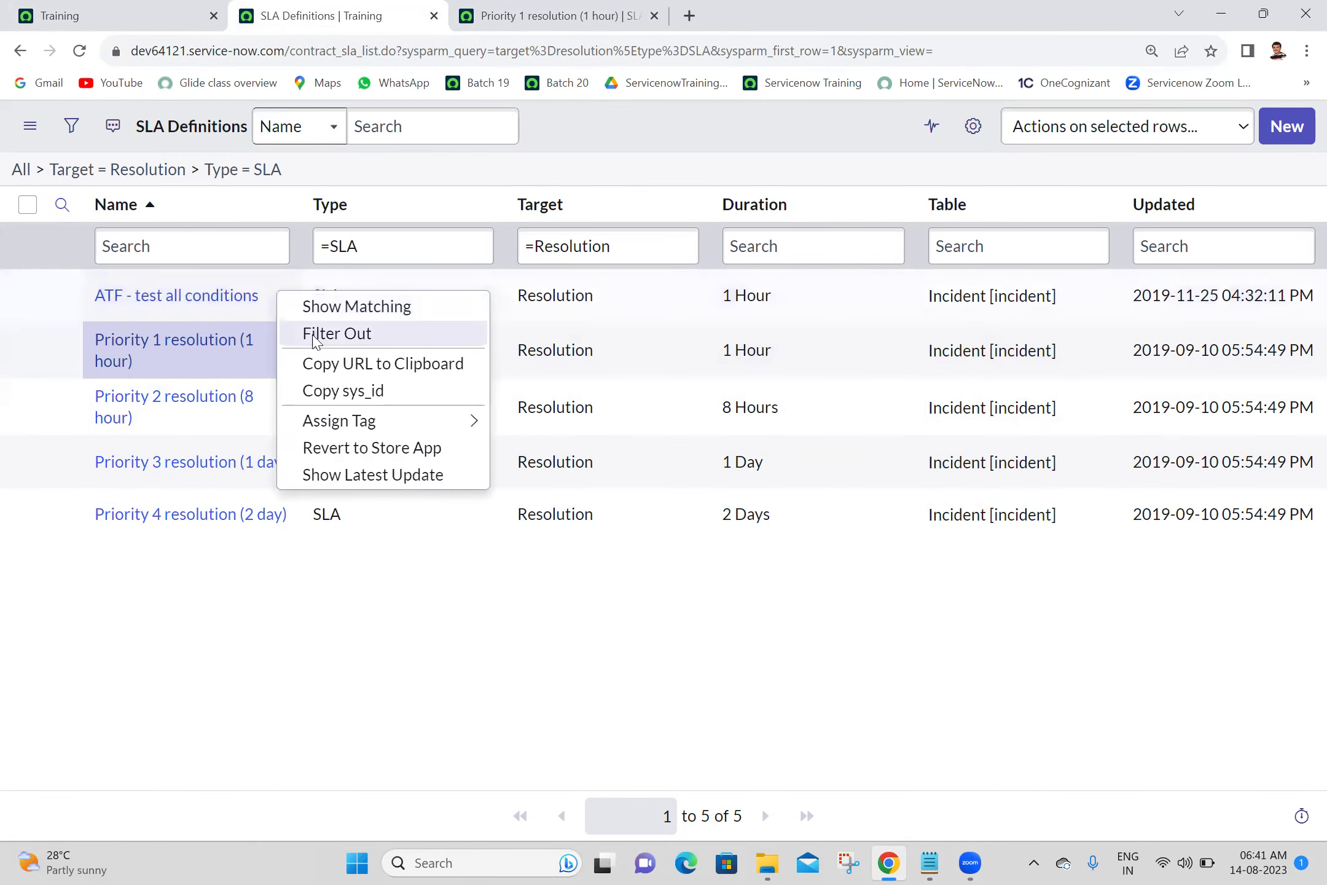
left_click(315, 346)
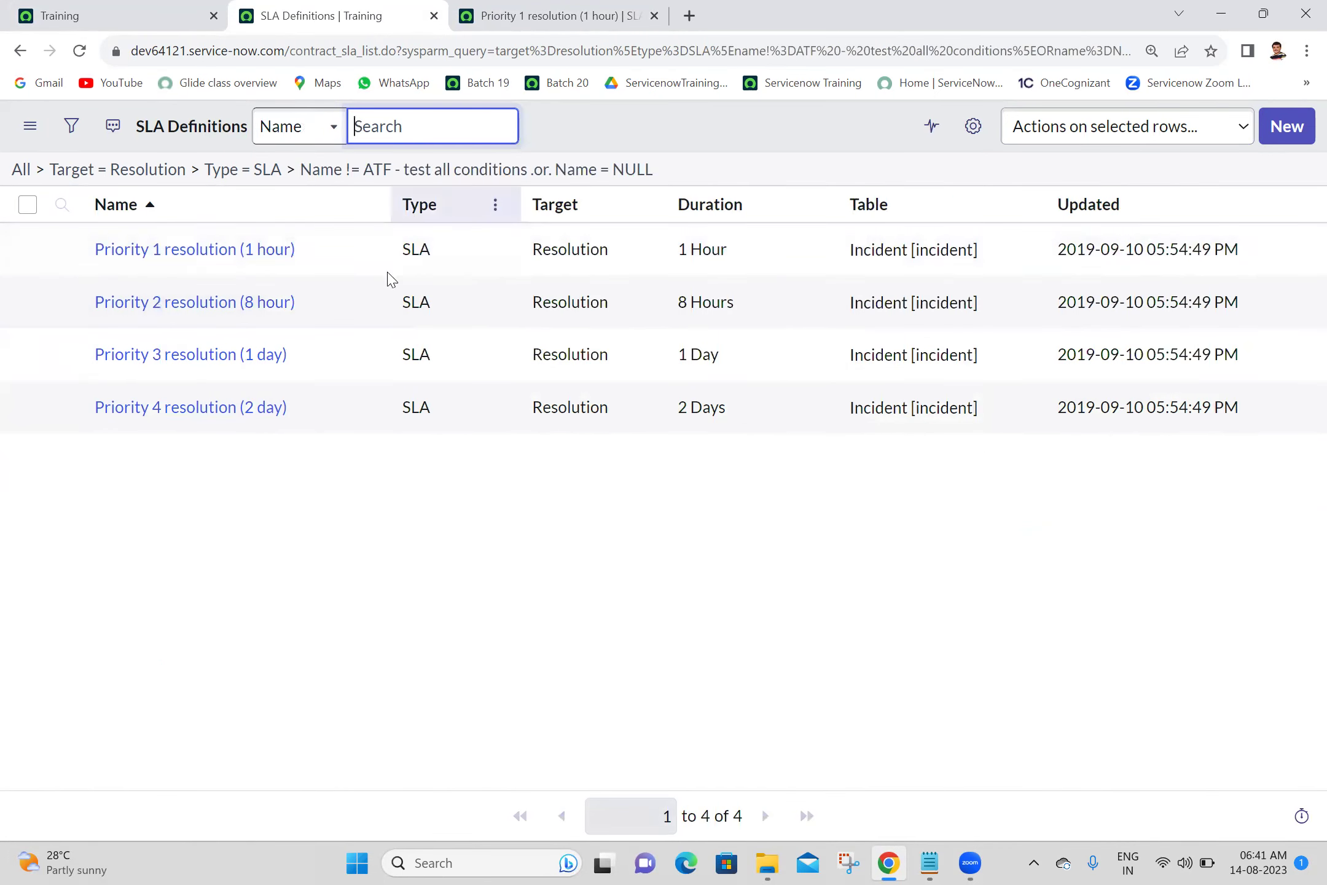
left_click(381, 567)
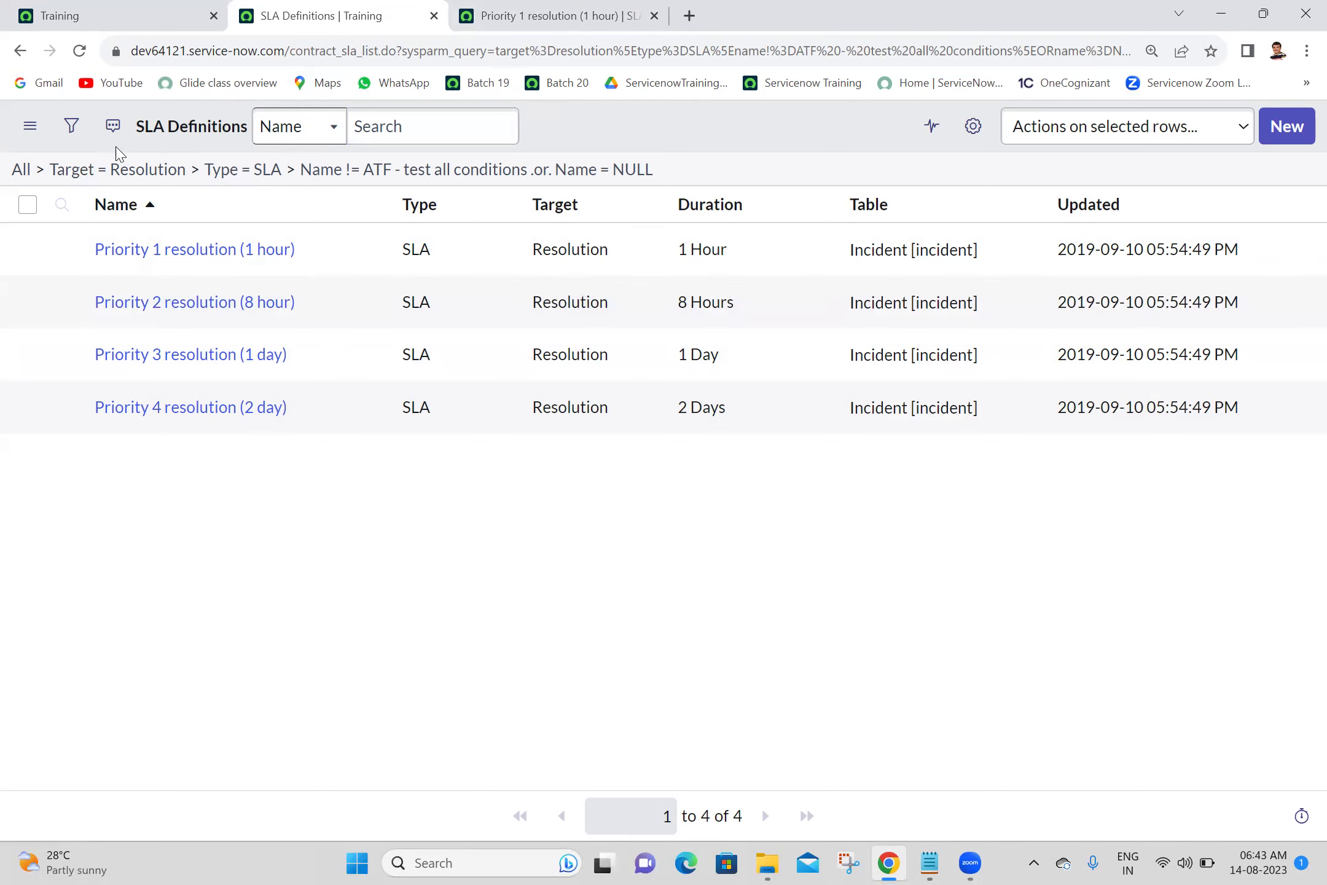
Clear the SLA Definitions list filters and show only the definitions whose target is Response.
left_click(20, 170)
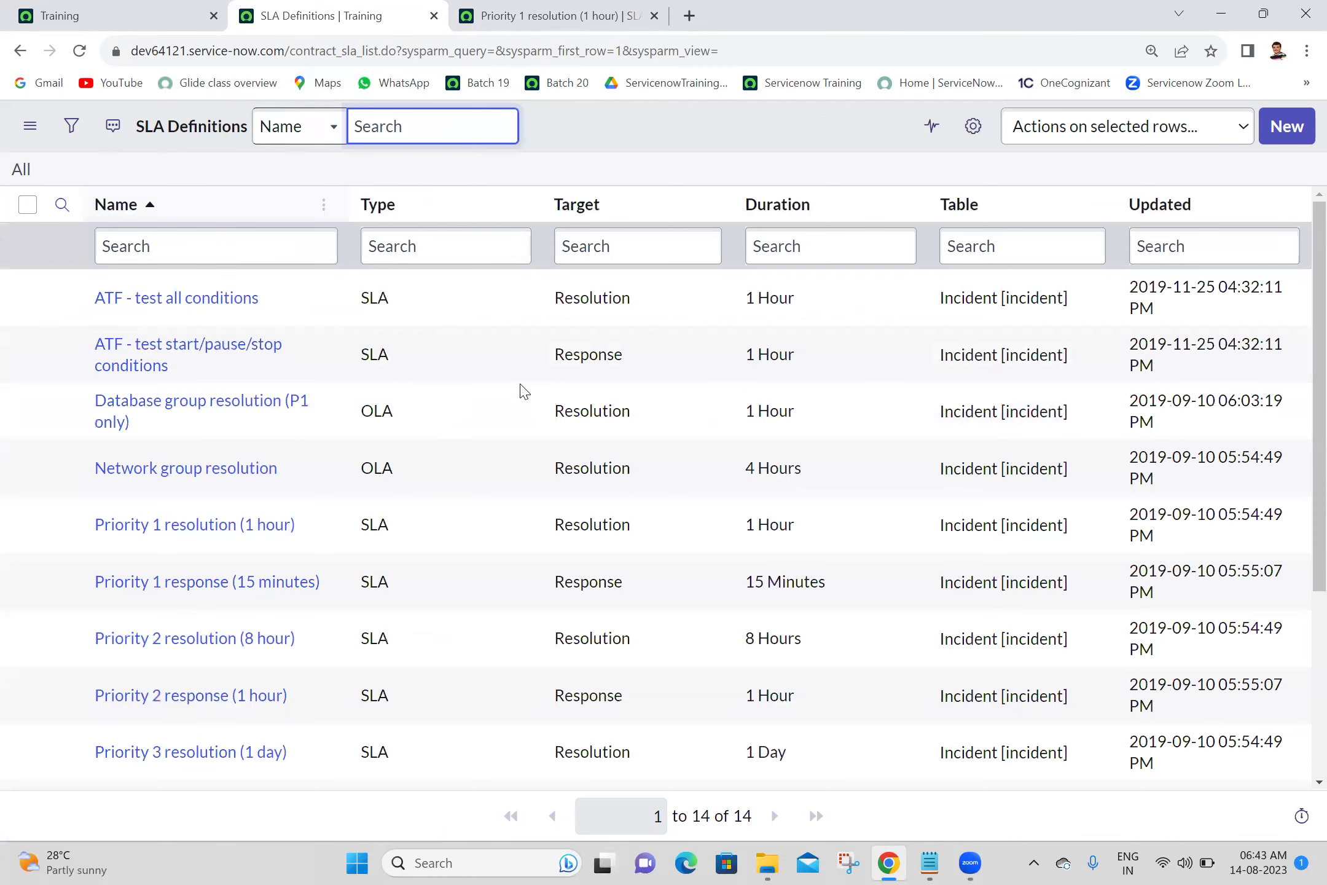
left_click(616, 356)
right_click(616, 357)
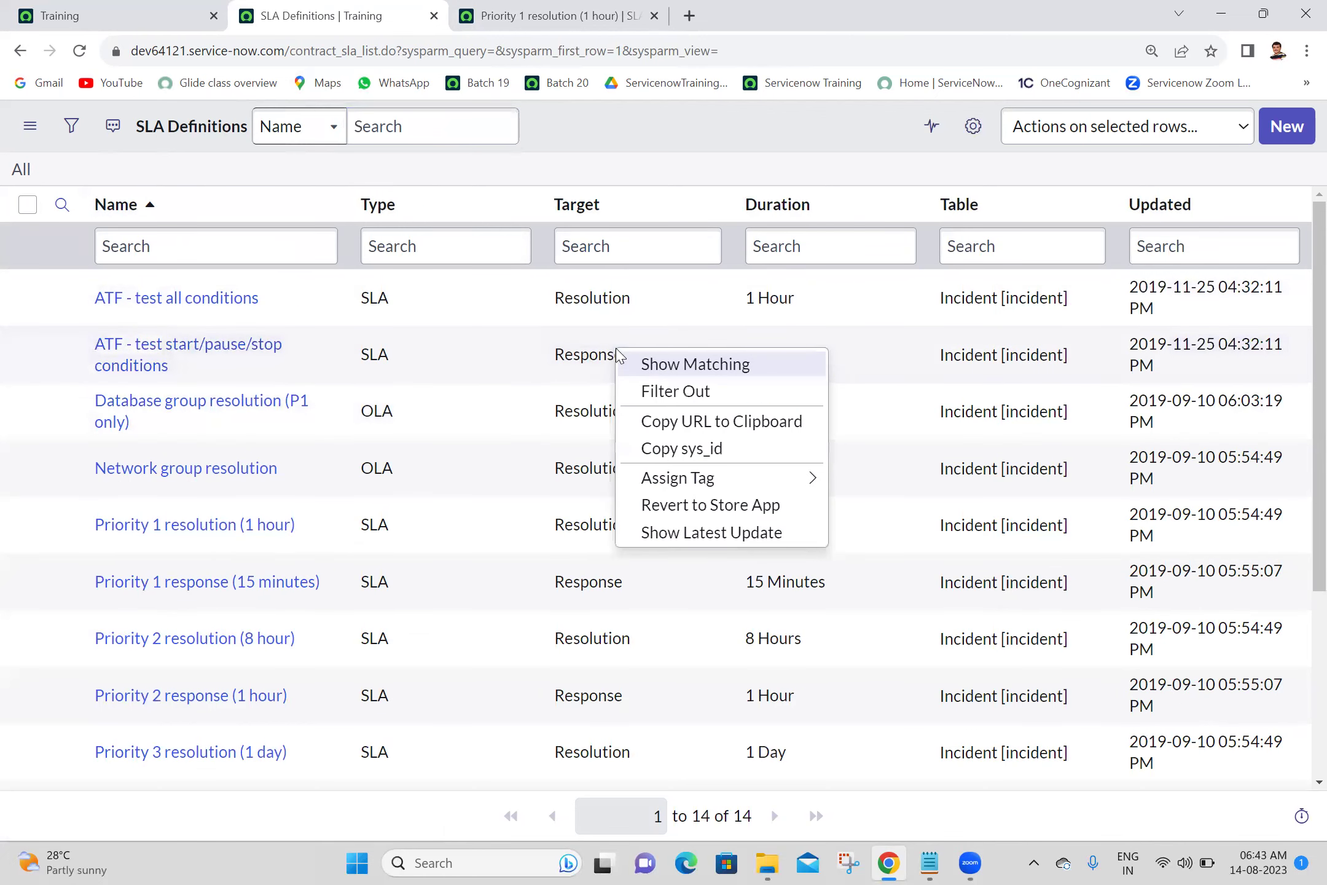
left_click(637, 366)
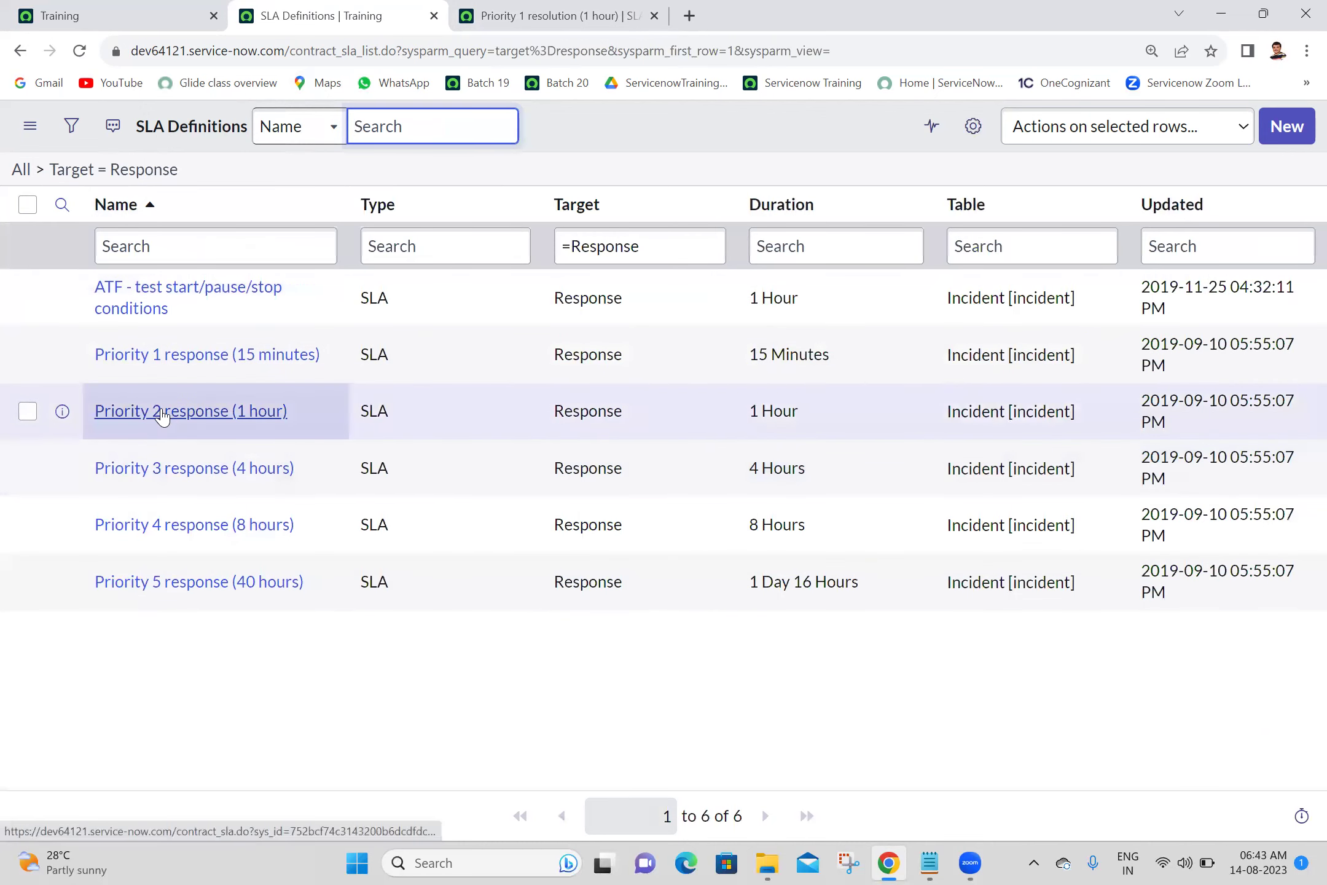
Filter "ATF - test start/pause/stop conditions" out of the Response SLA definitions list.
right_click(255, 311)
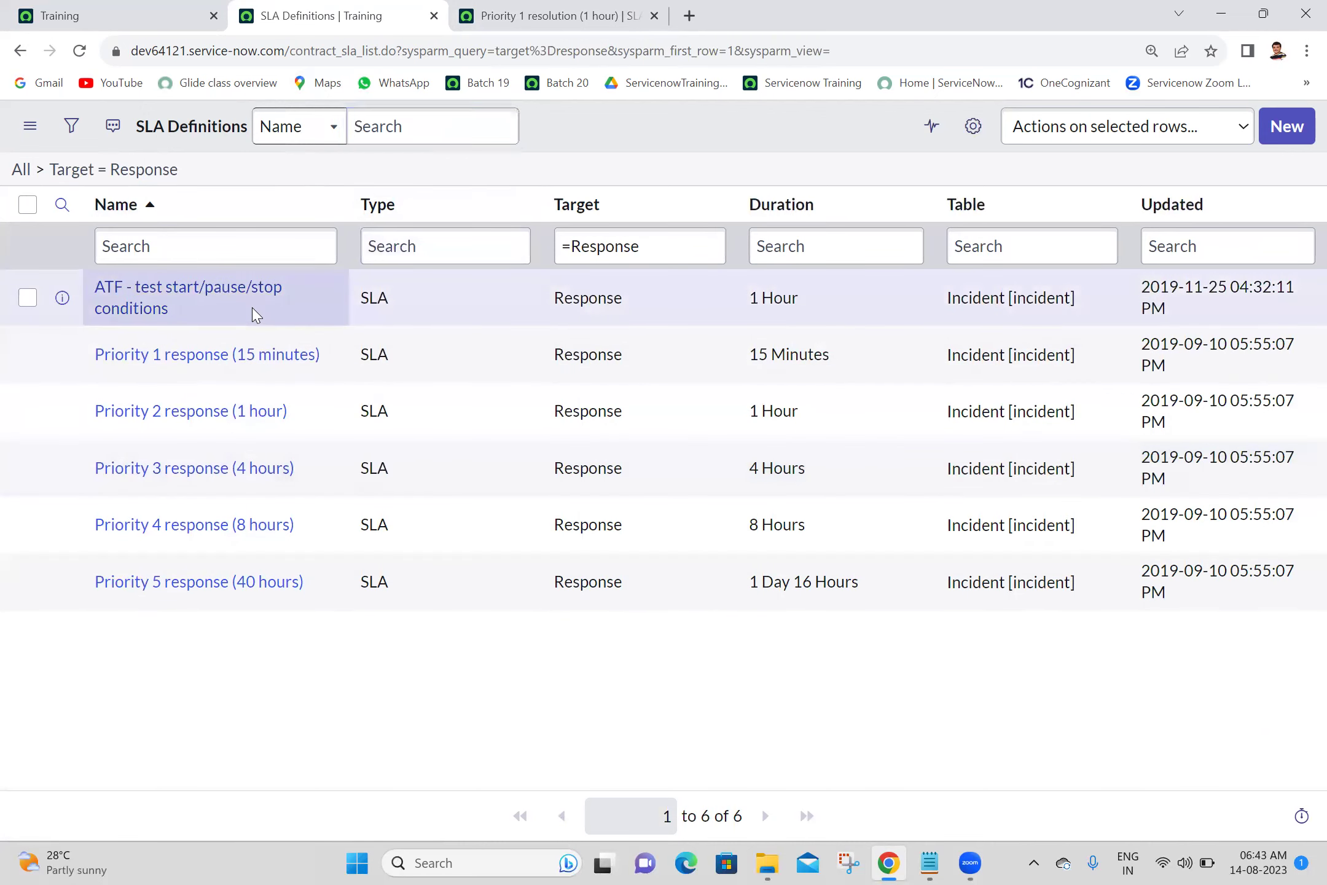
left_click(301, 352)
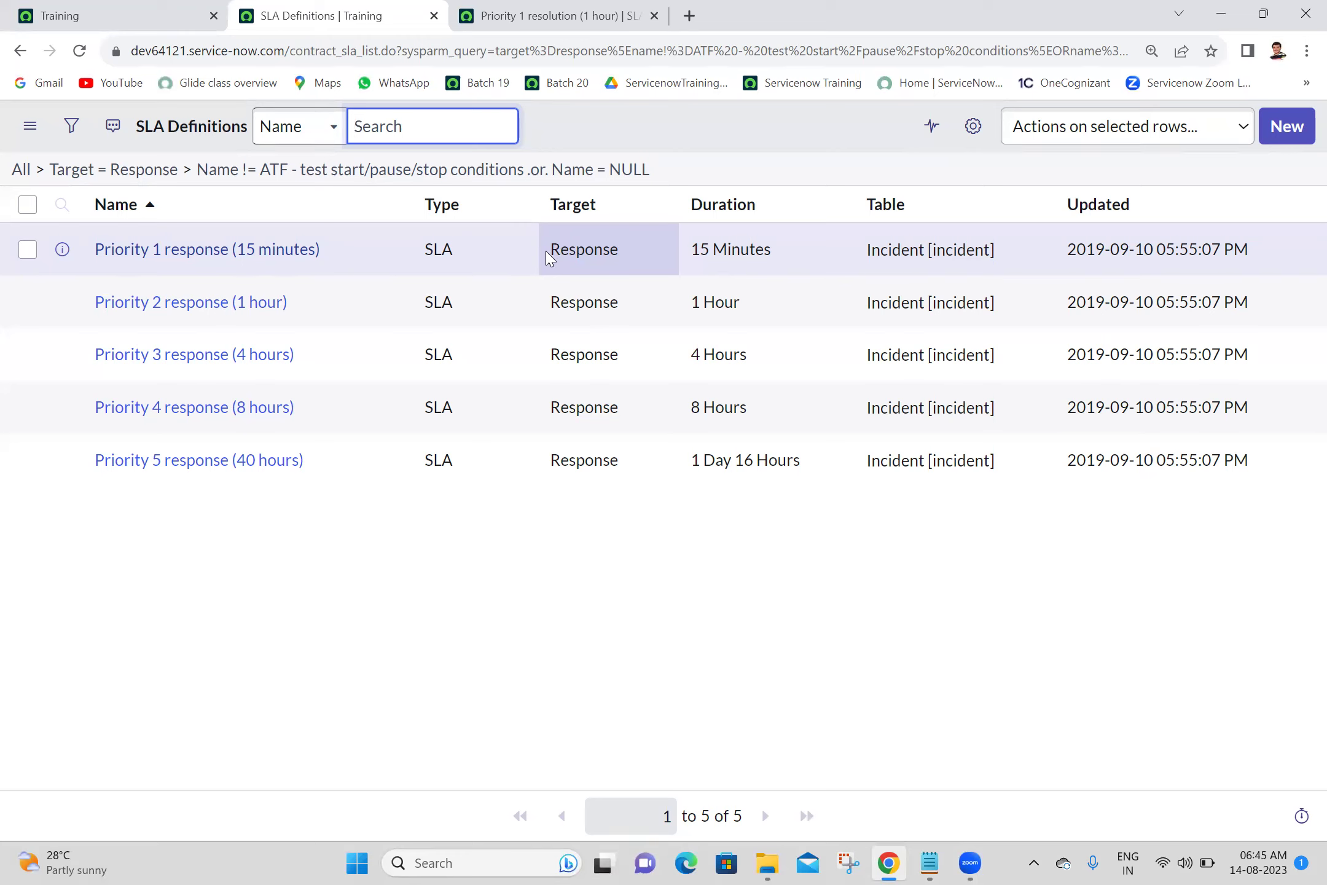
Return to the Priority 1 resolution (1 hour) SLA definition, review its general fields and preview the record of its flow.
left_click(557, 14)
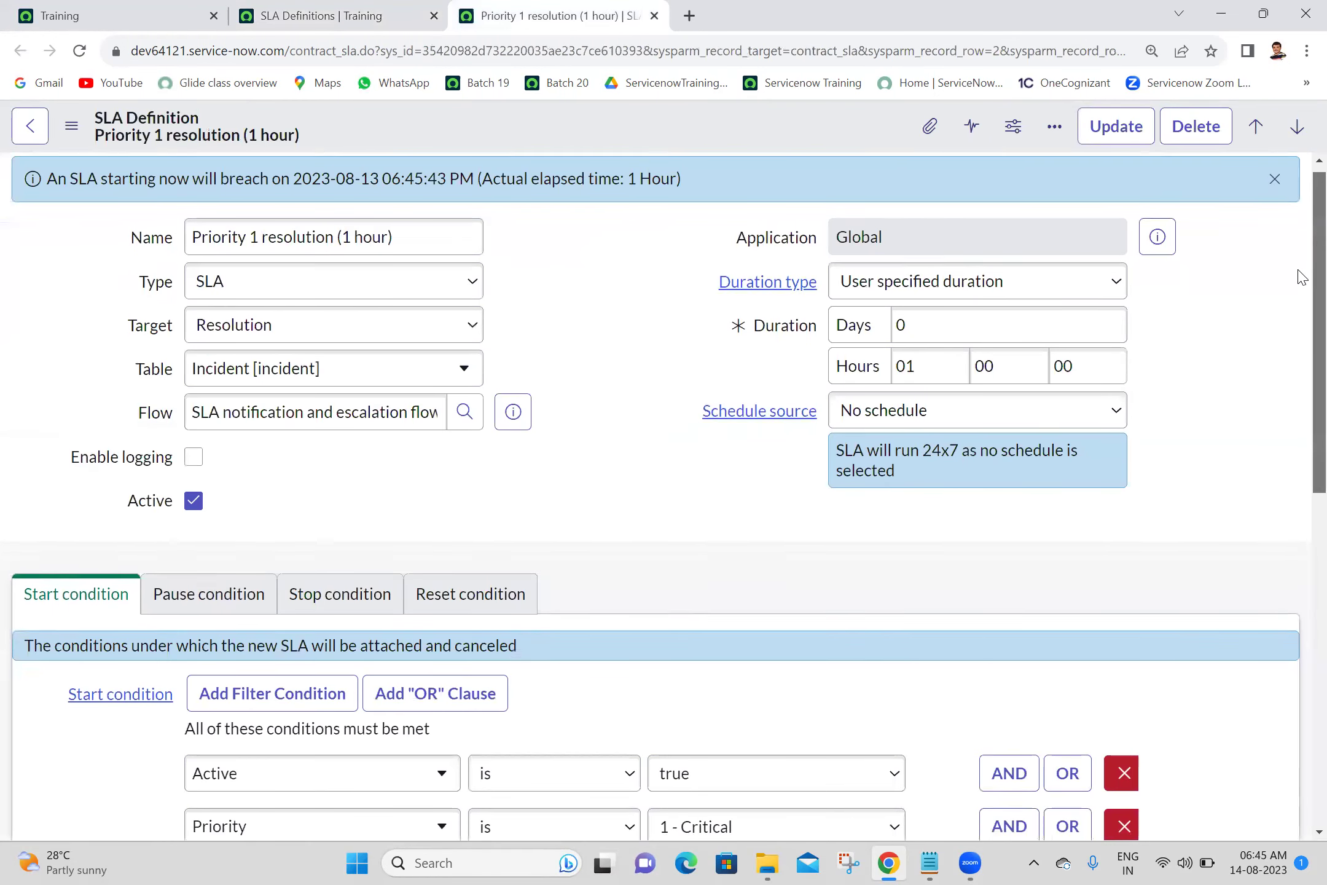
scroll(1297, 279, "down", 1)
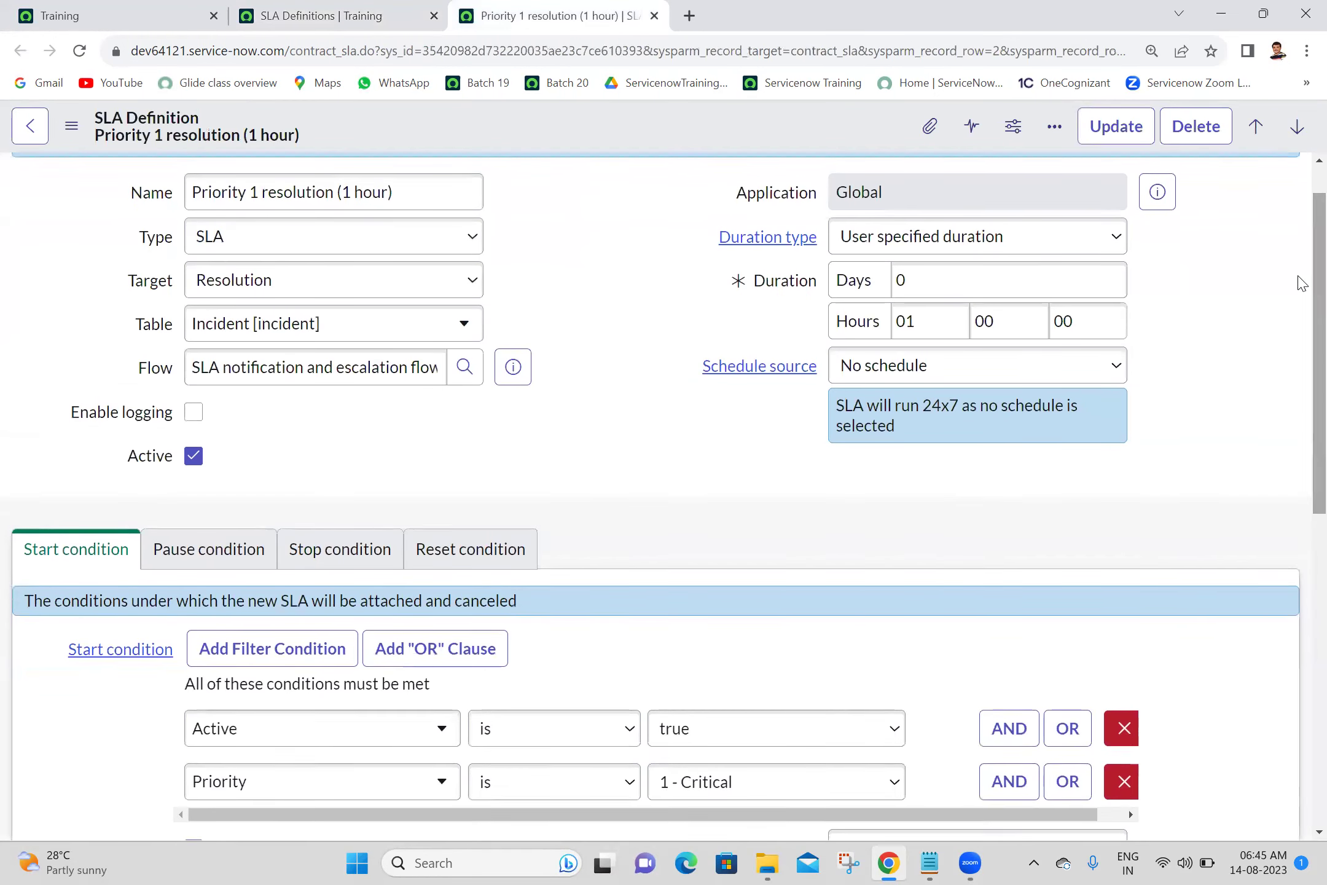
left_click(317, 281)
left_click(318, 281)
left_click(415, 226)
left_click(416, 227)
left_click(625, 304)
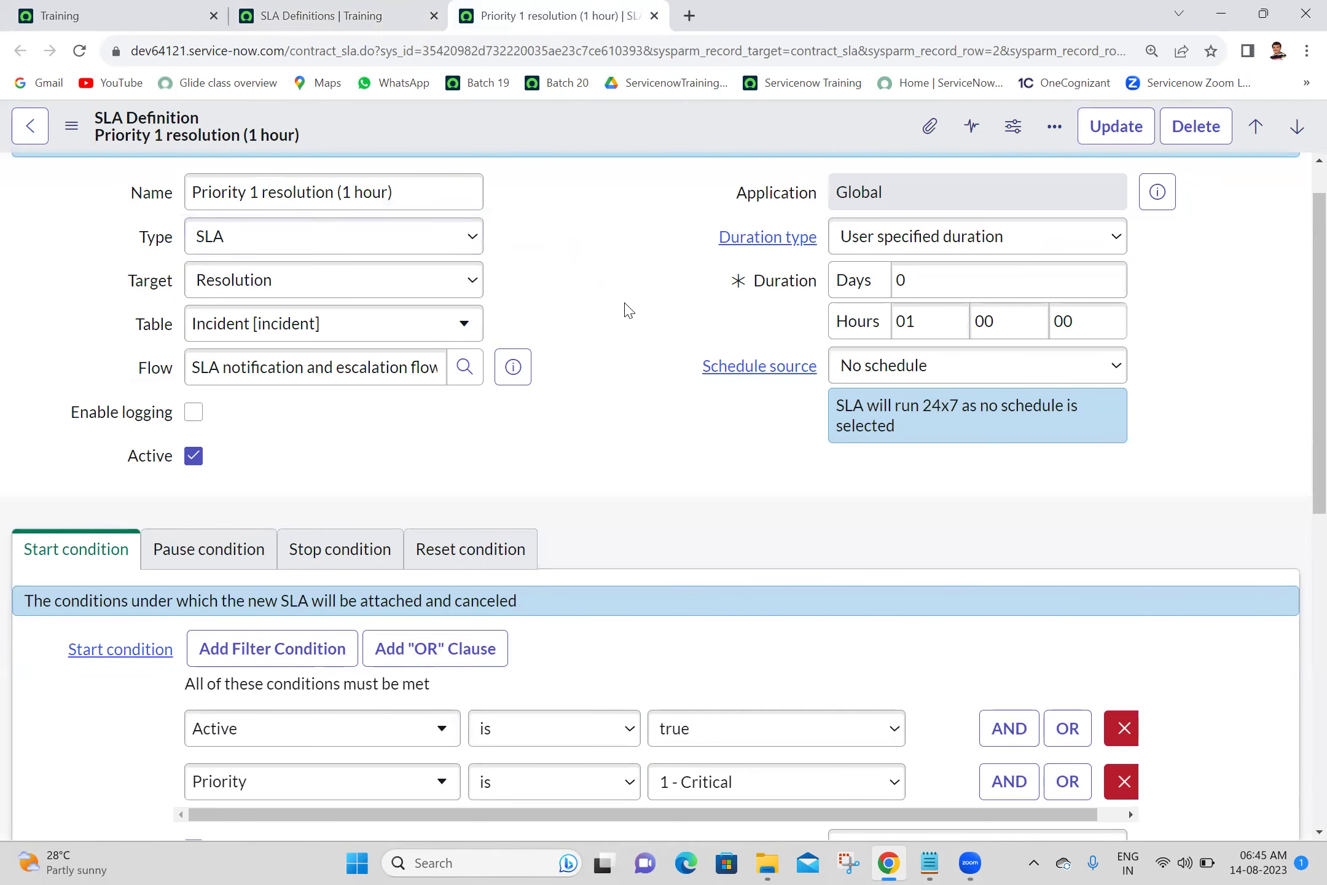
left_click(513, 367)
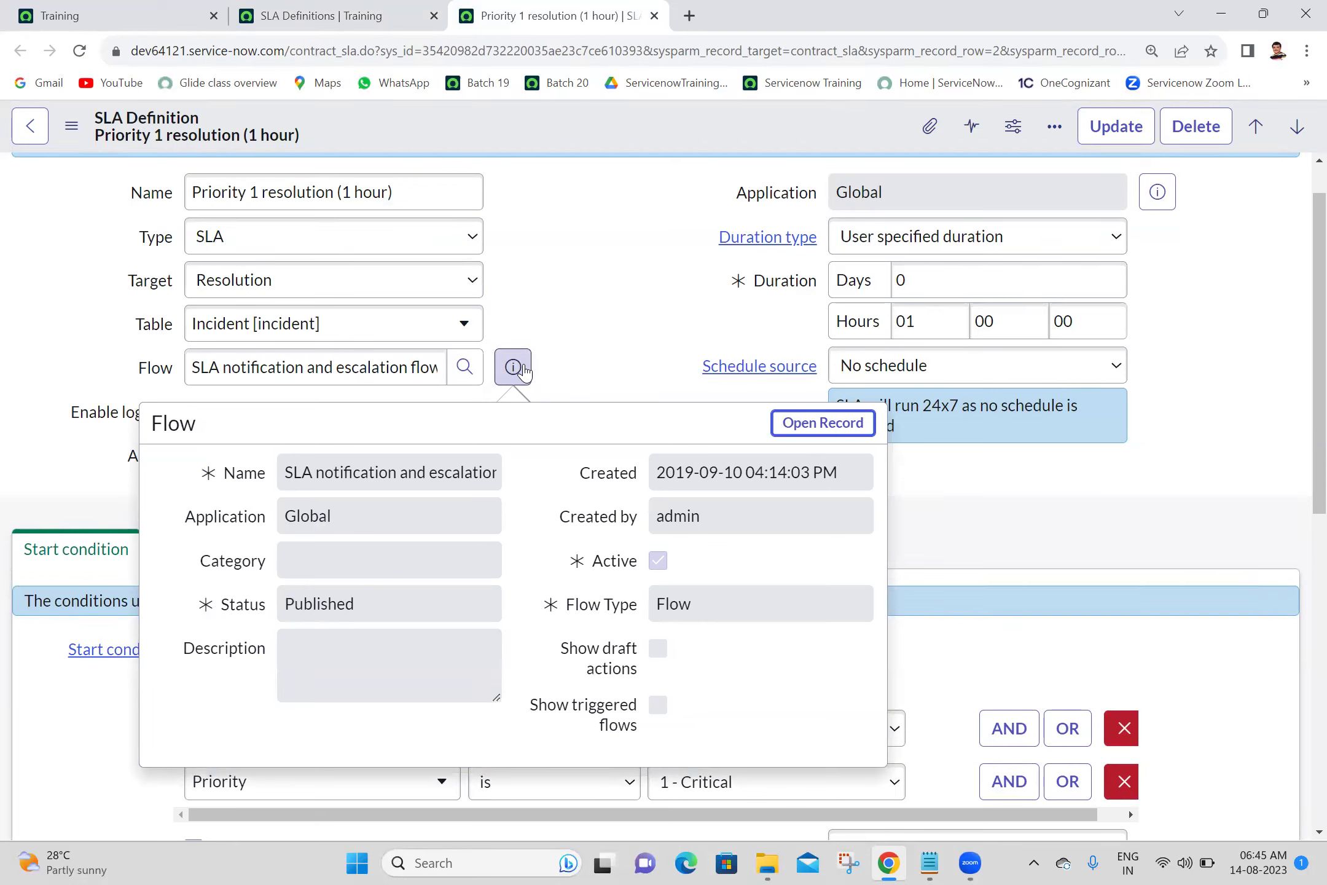
left_click(628, 317)
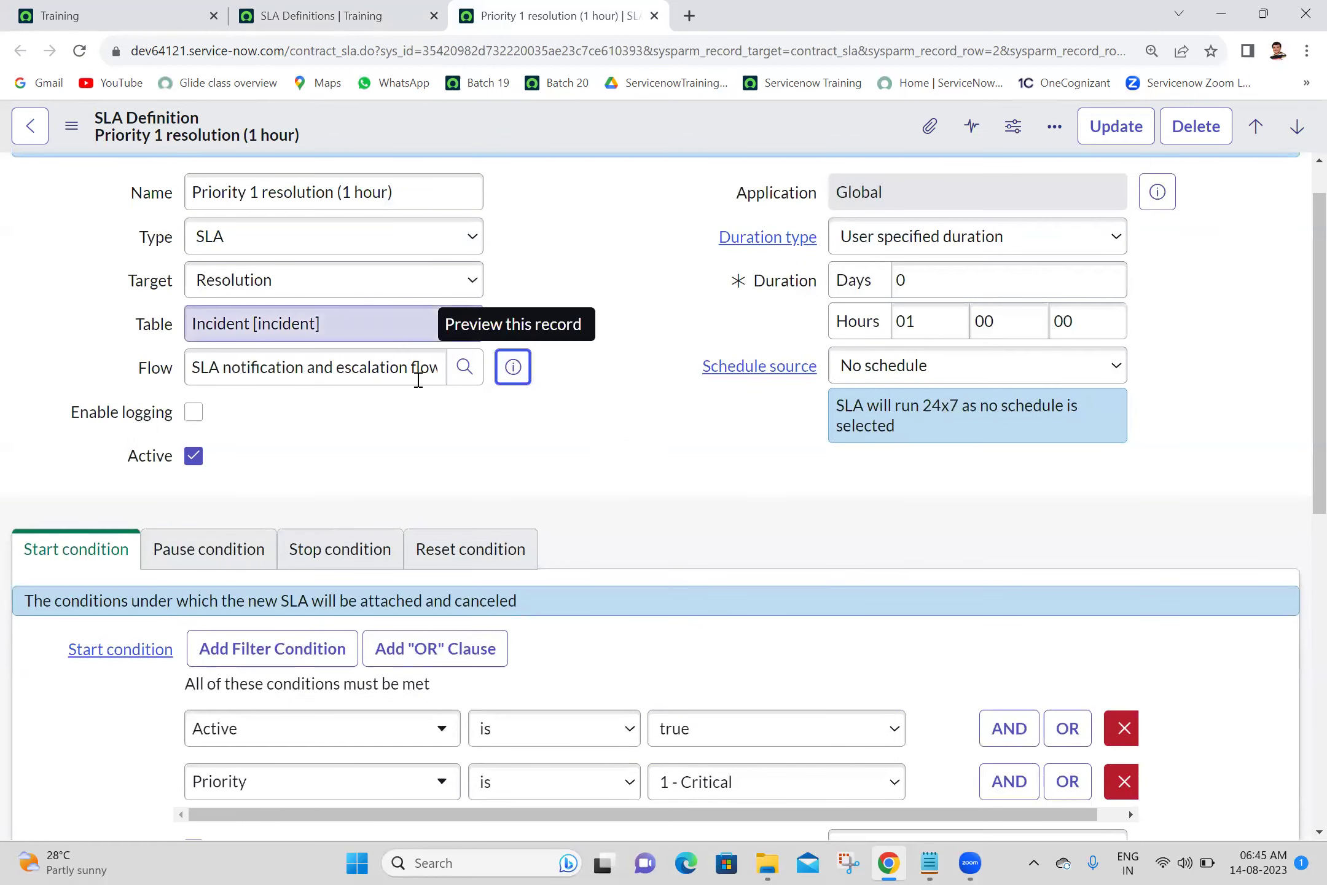
left_click(661, 370)
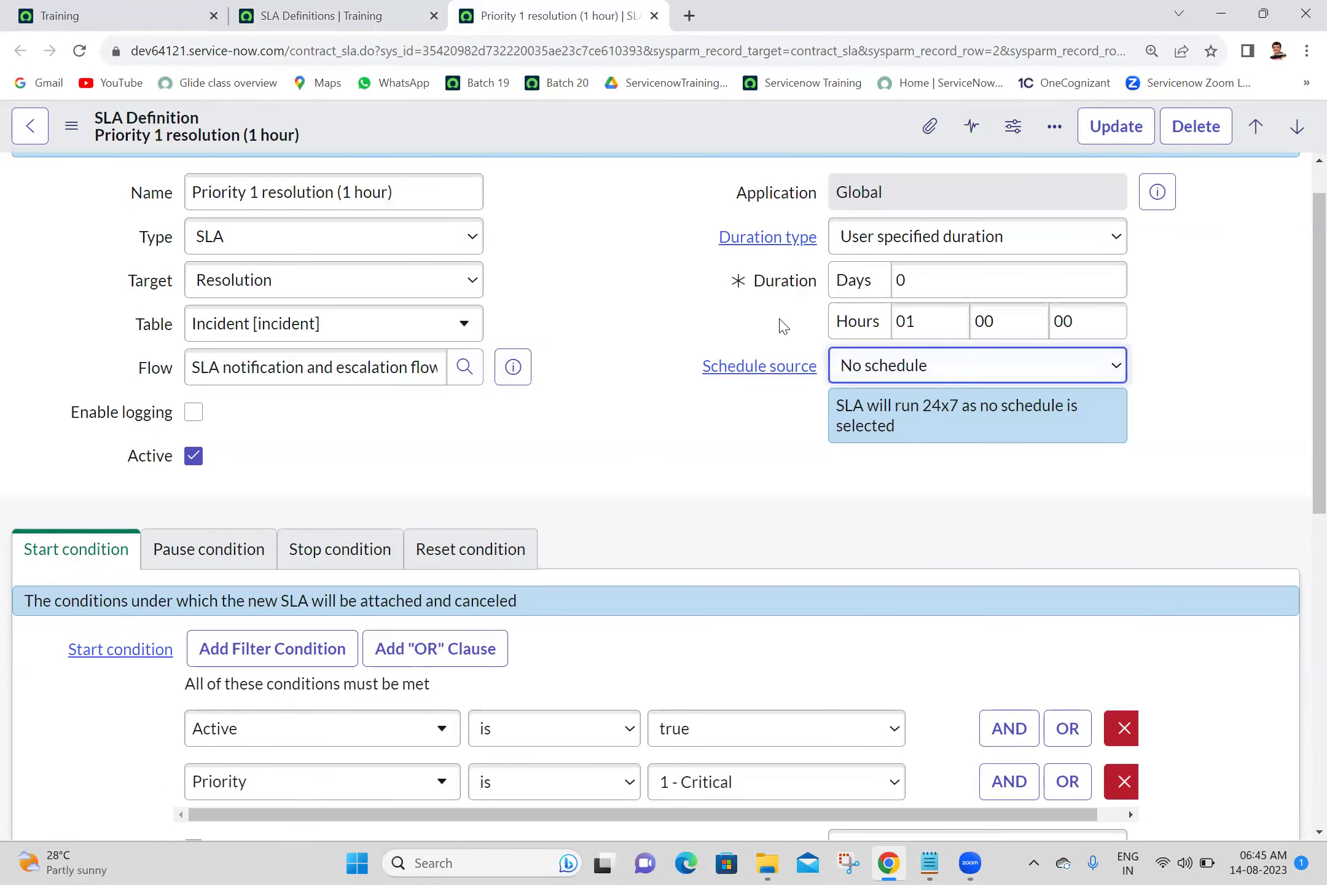
Examine the available duration type and schedule source options of the Priority 1 resolution SLA without changing them.
left_click(941, 244)
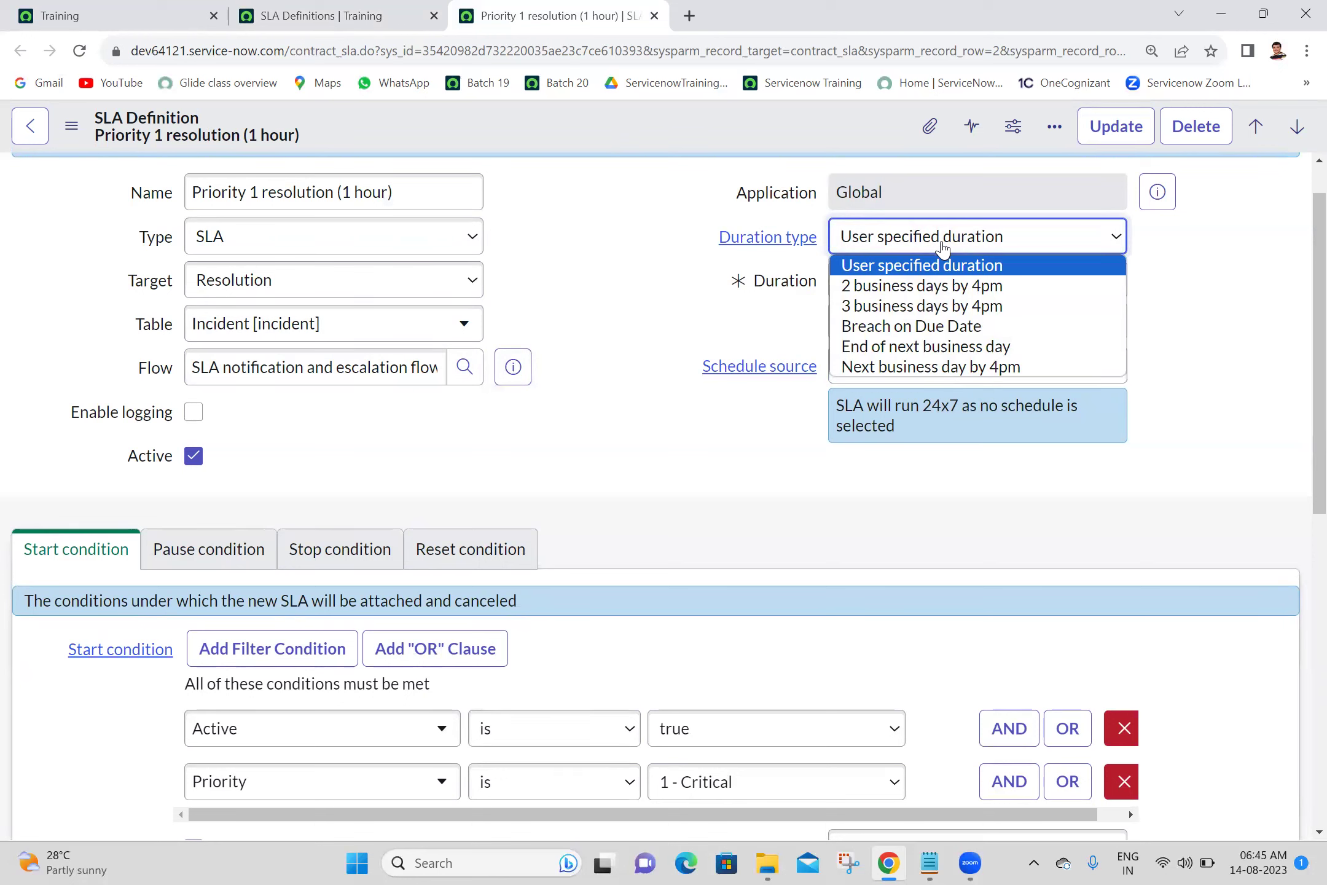
left_click(942, 245)
left_click(942, 245)
left_click(941, 244)
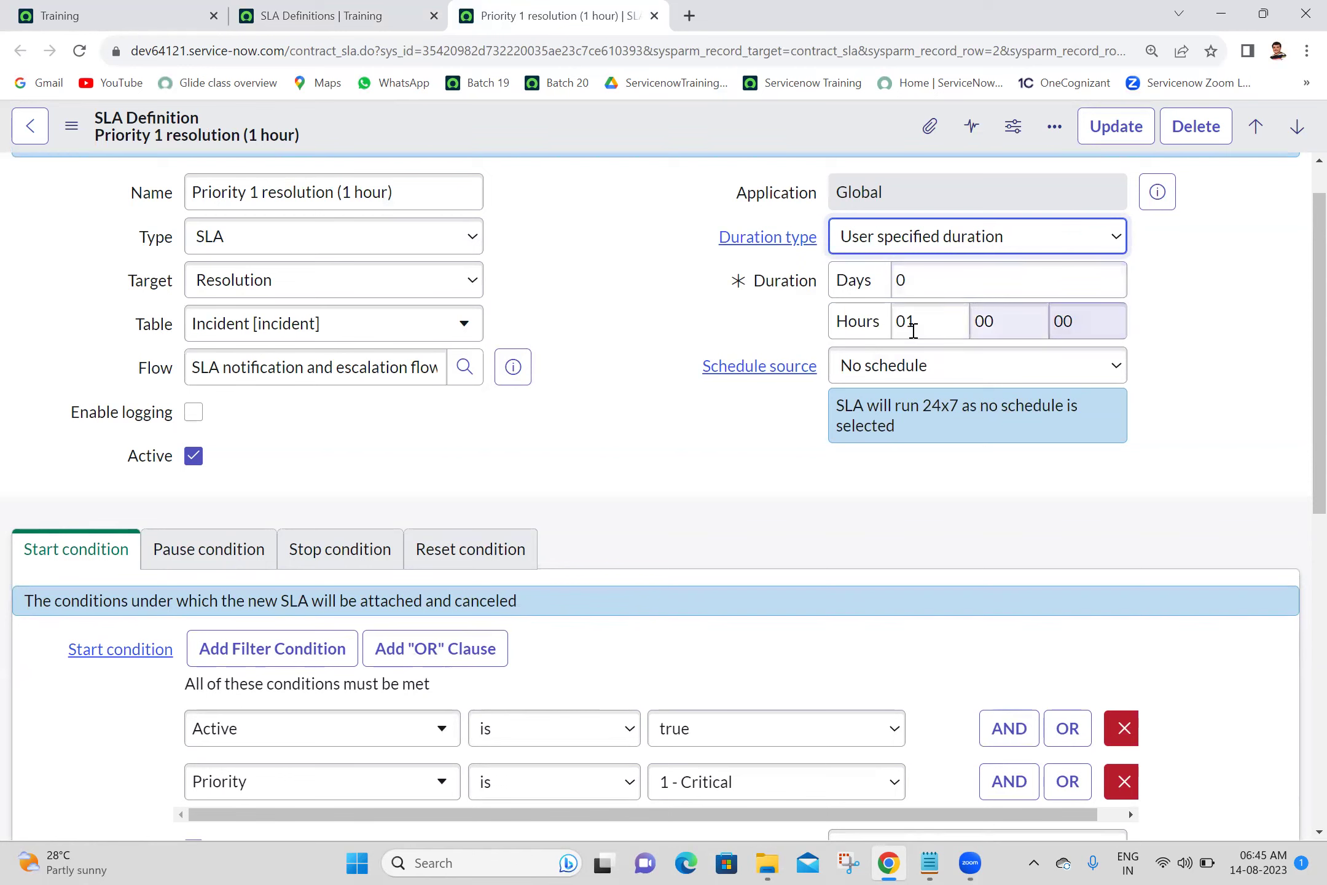
left_click(900, 379)
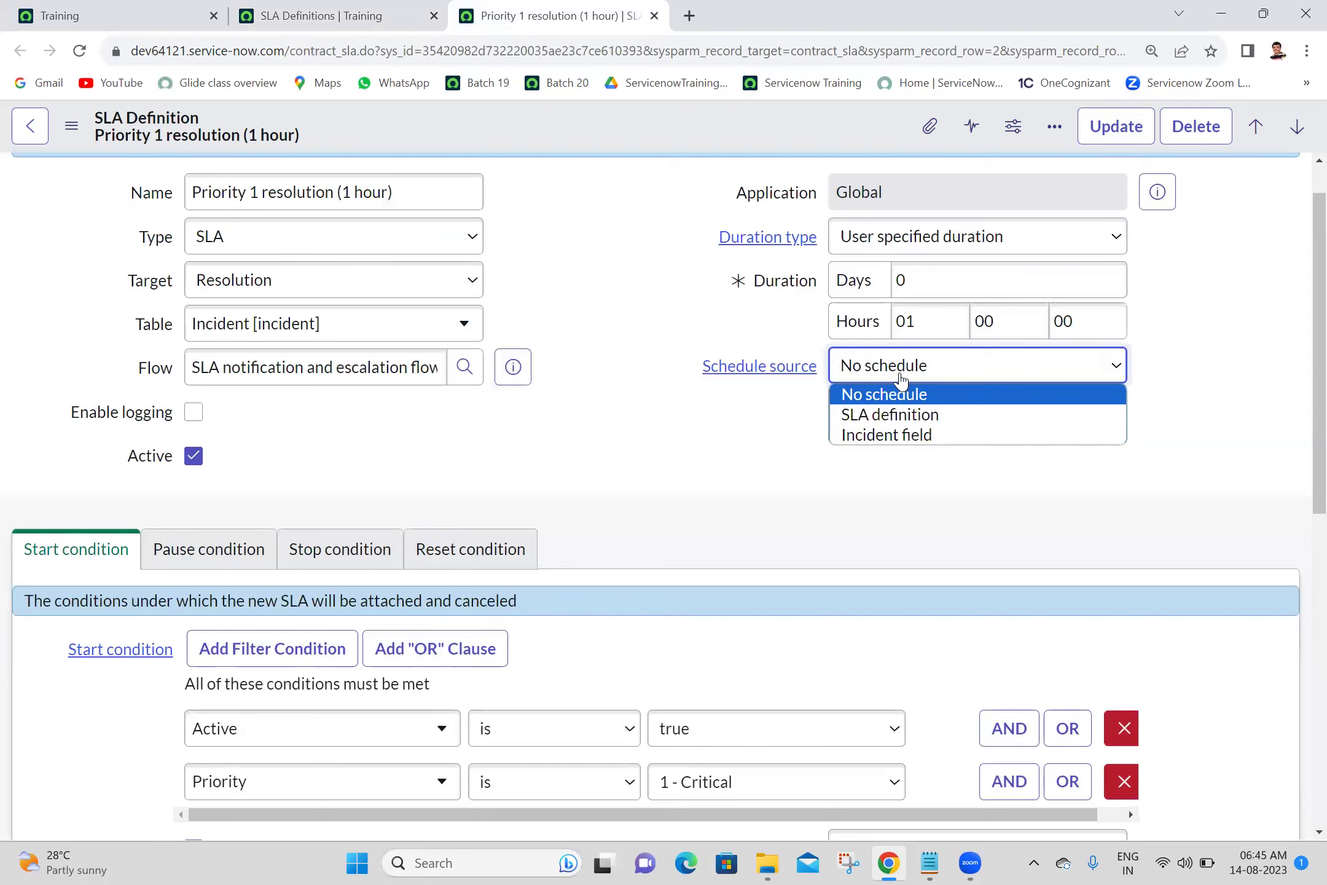
left_click(900, 380)
left_click(900, 379)
left_click(900, 379)
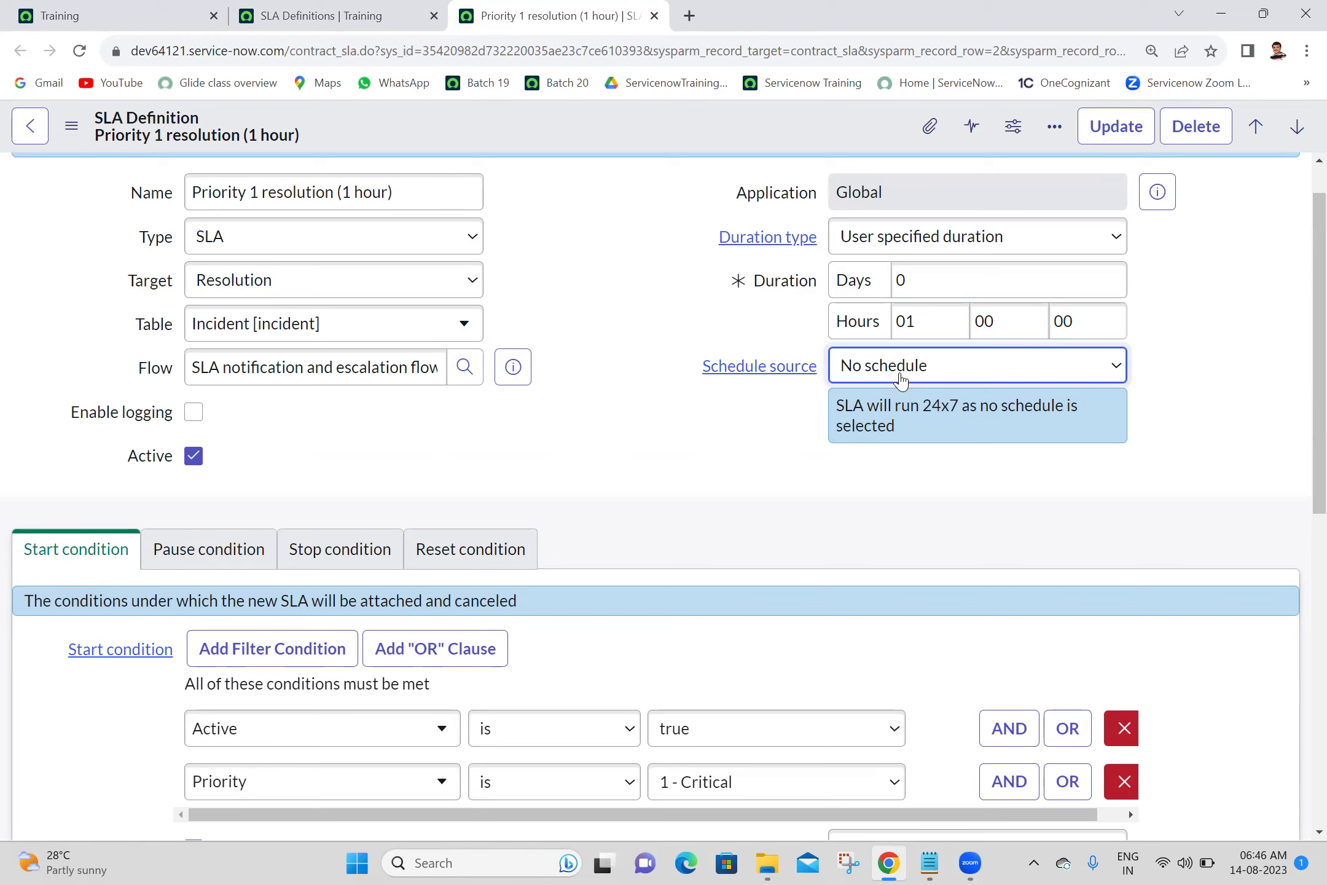
left_click(901, 379)
left_click(901, 379)
Copy the schedule source message, switch to the Batch 20 notes in Notepad and add the question "what is default schedule for SLA?".
double_click(858, 430)
triple_click(858, 430)
key("ctrl+c")
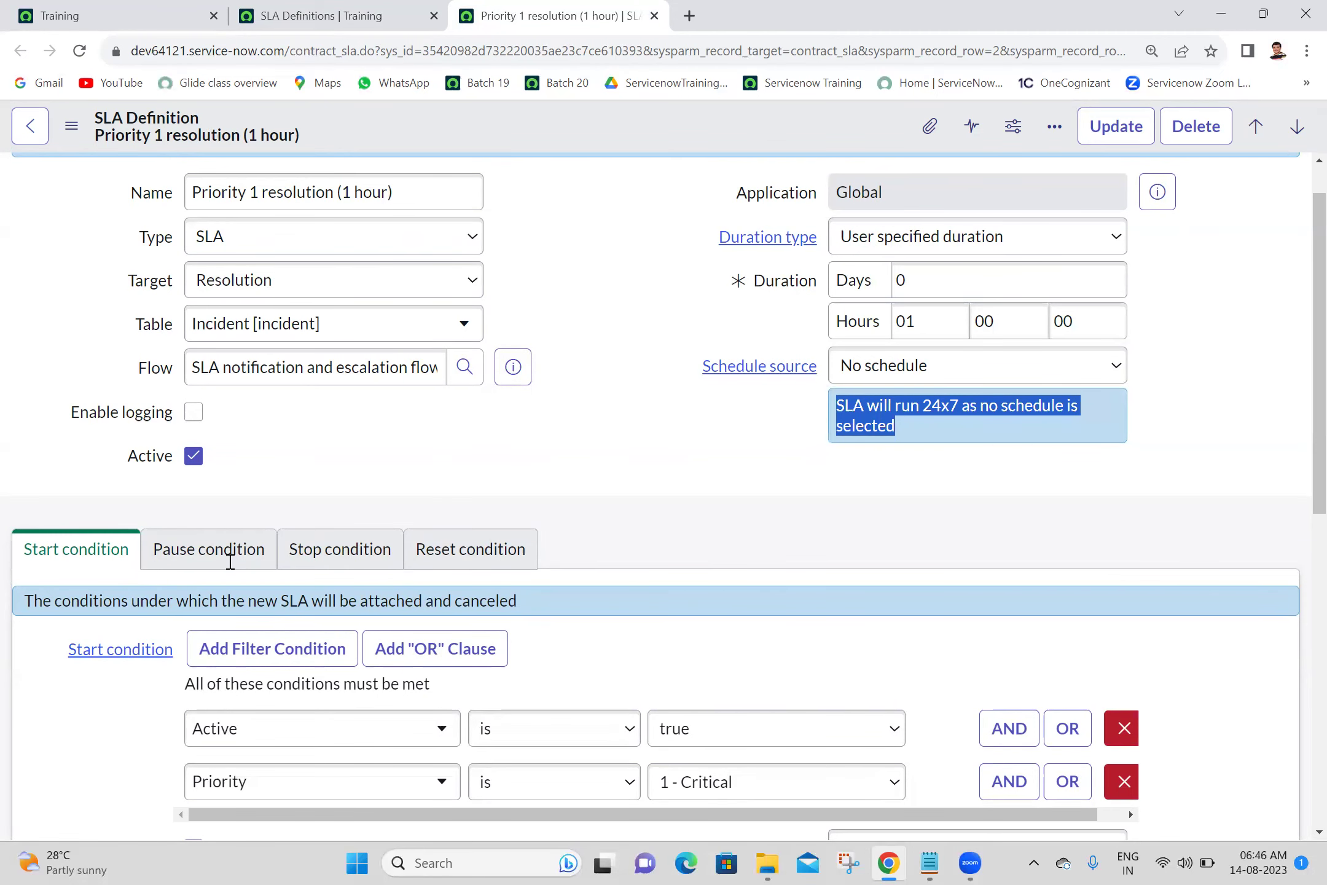
key("alt+Tab")
type("w")
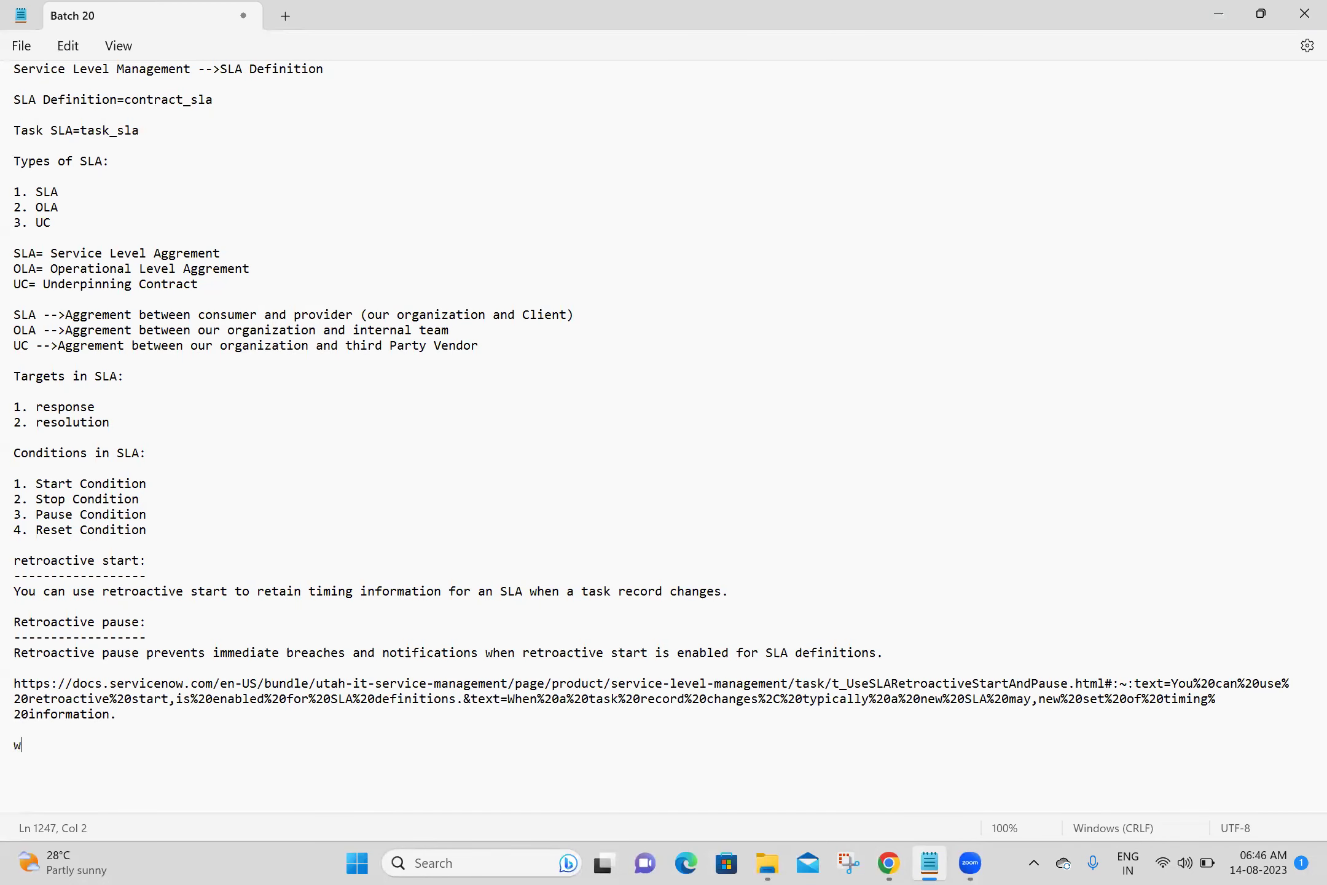
type("hat is default schedule for")
key("BackSpace")
key("BackSpace")
type("or SLA?")
Add the answer "No Schedule (SLA will run 24x7 as no schedule is selected)" with blank lines below it, and save the notes.
key("Return")
key("Return")
type("No Schedule ()")
key("Left")
key("ctrl+v")
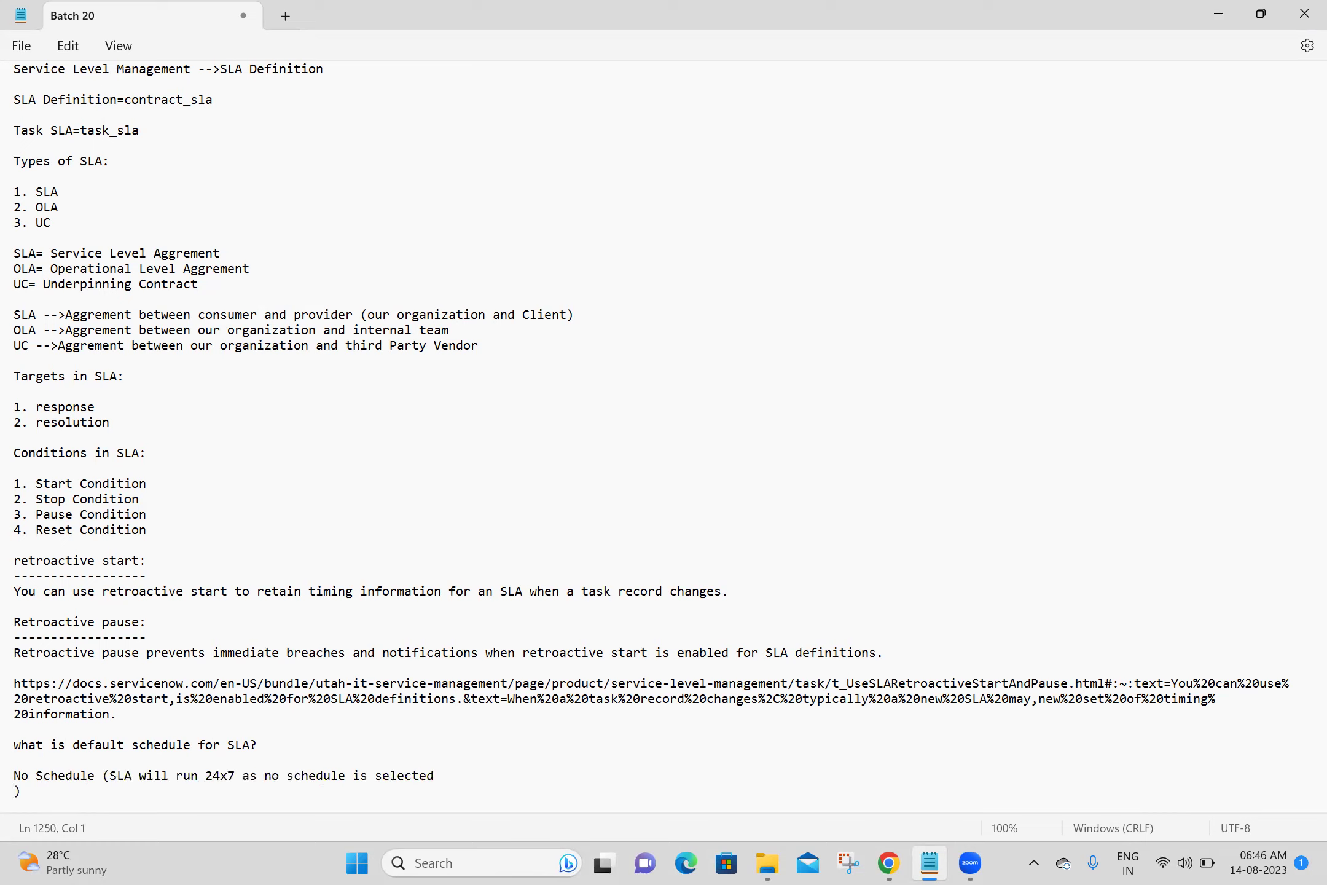
key("BackSpace")
key("Right")
key("Return")
key("Return")
key("Return")
key("Return")
key("Return")
key("Return")
key("Return")
key("Return")
key("Return")
key("Return")
key("Return")
key("Return")
key("ctrl+s")
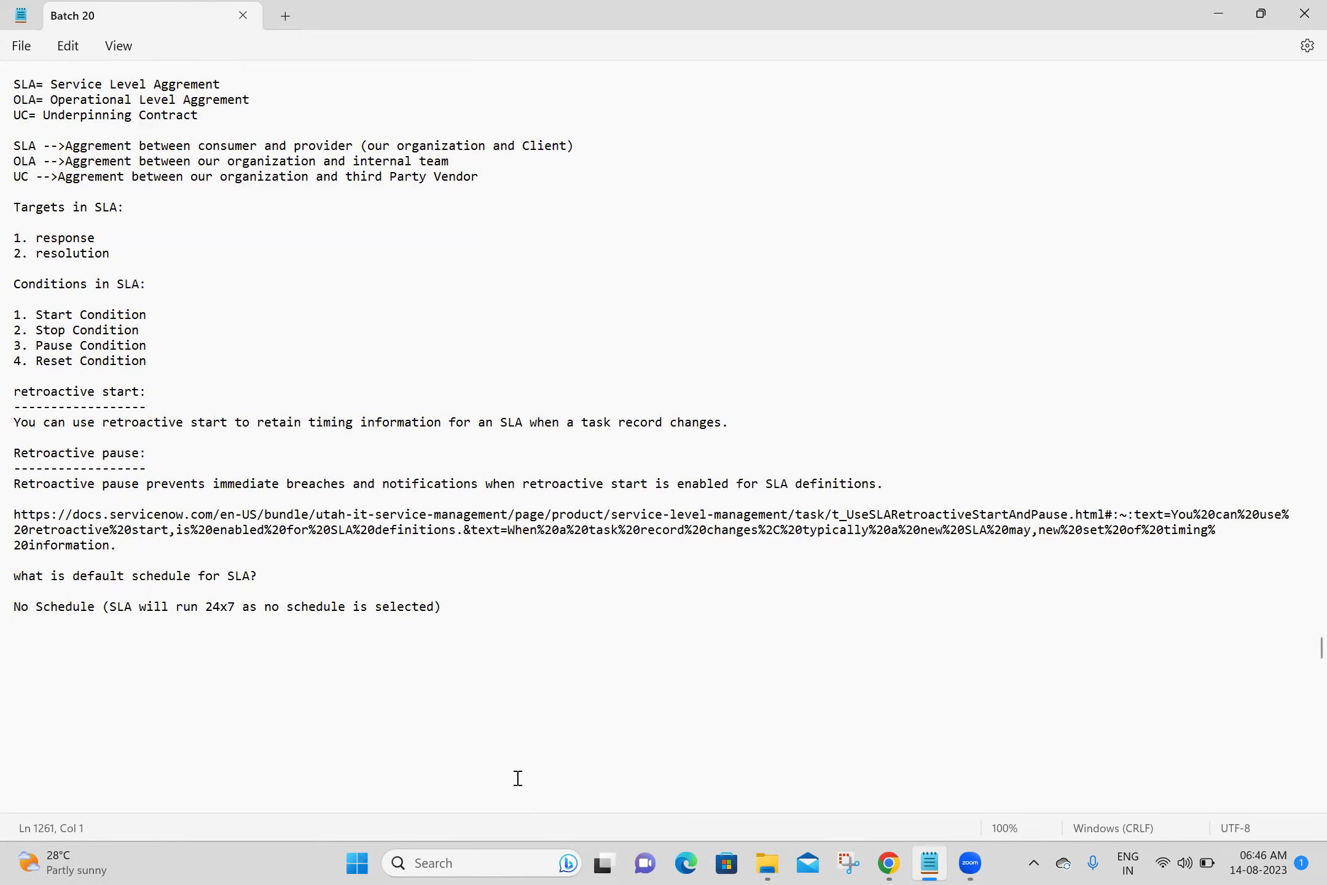
Switch back to Chrome and review the start, stop, pause and reset conditions of the Priority 1 resolution SLA.
left_click(884, 863)
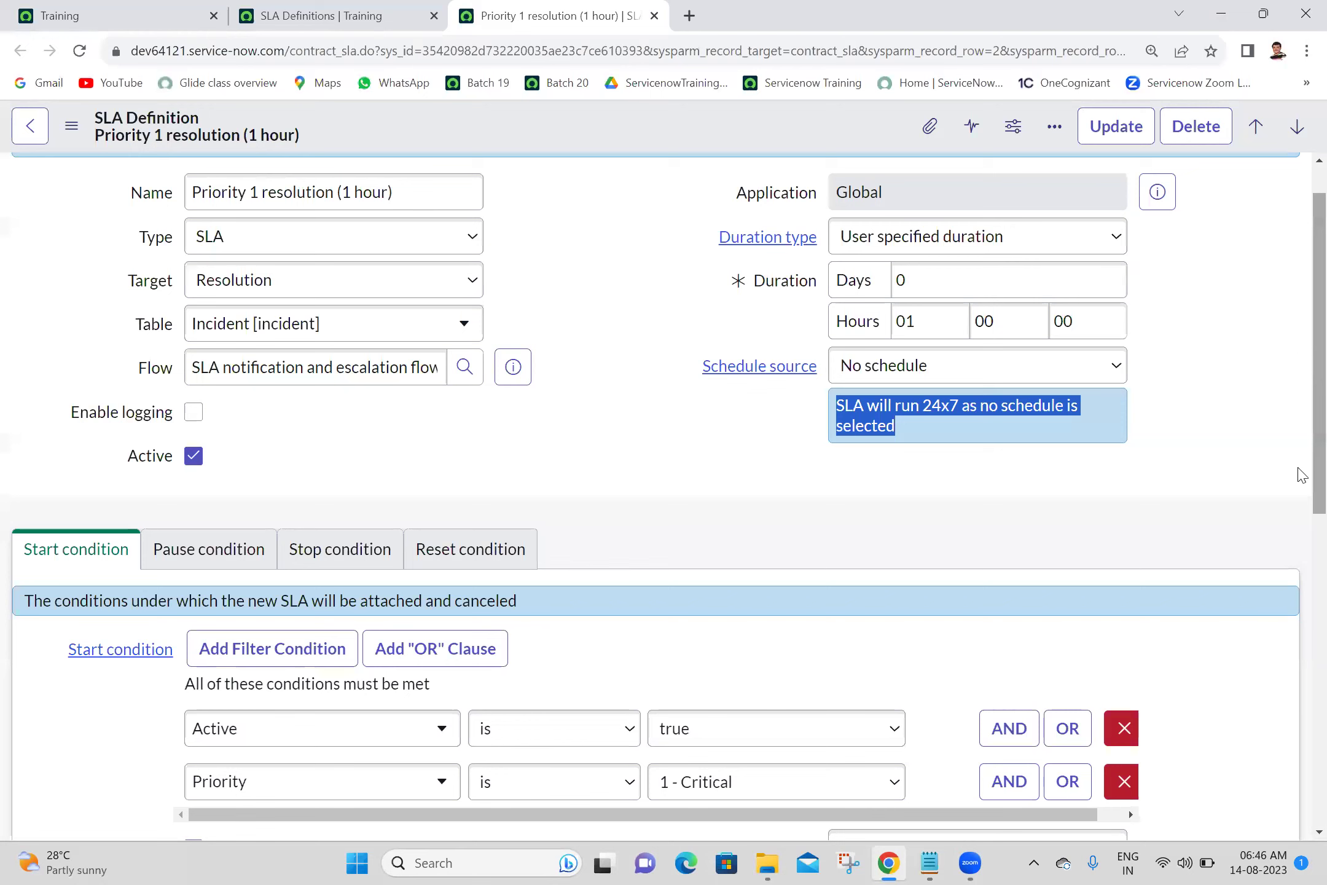
scroll(101, 423, "down", 4)
left_click(95, 479)
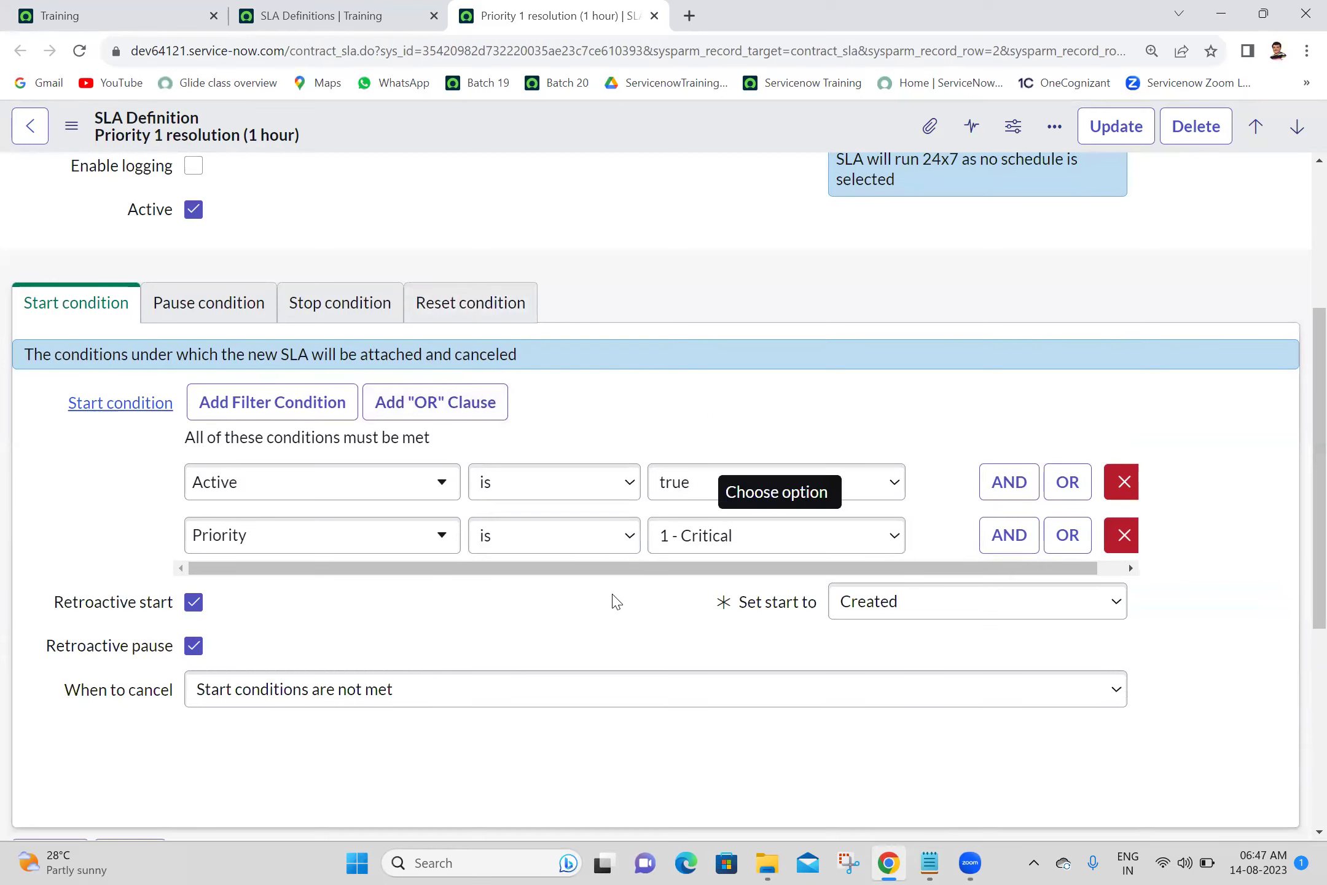
left_click(357, 320)
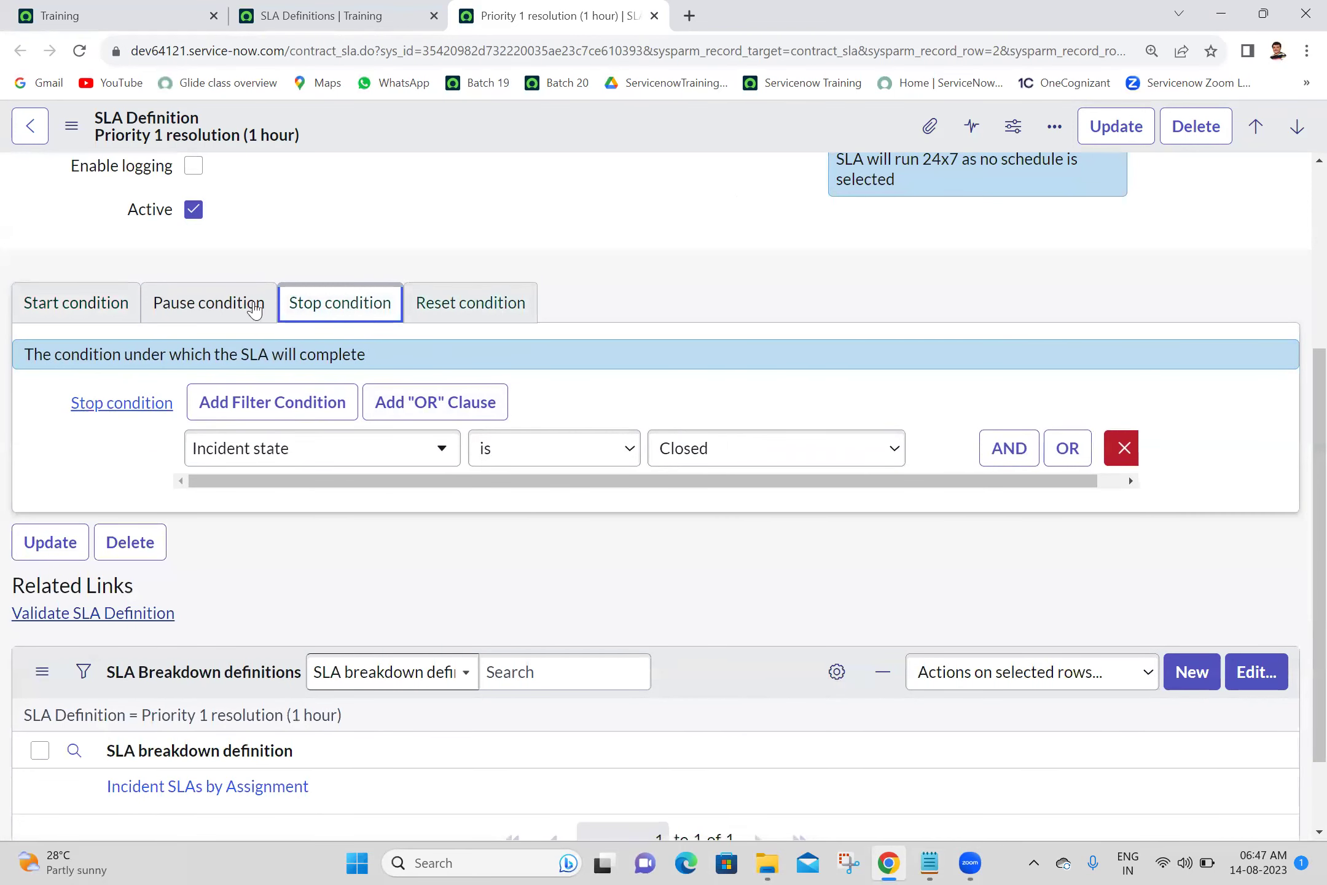
left_click(207, 303)
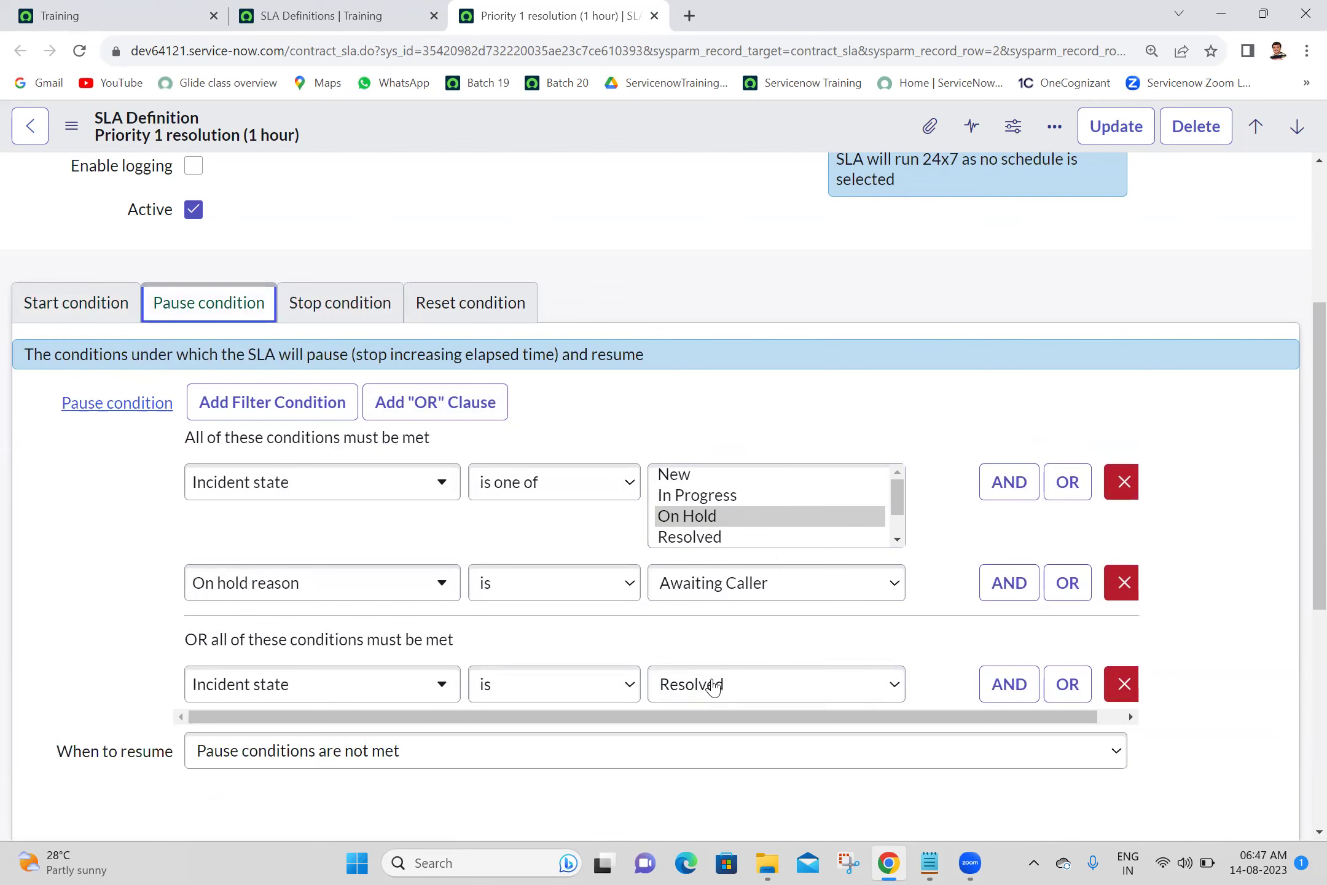
left_click(461, 310)
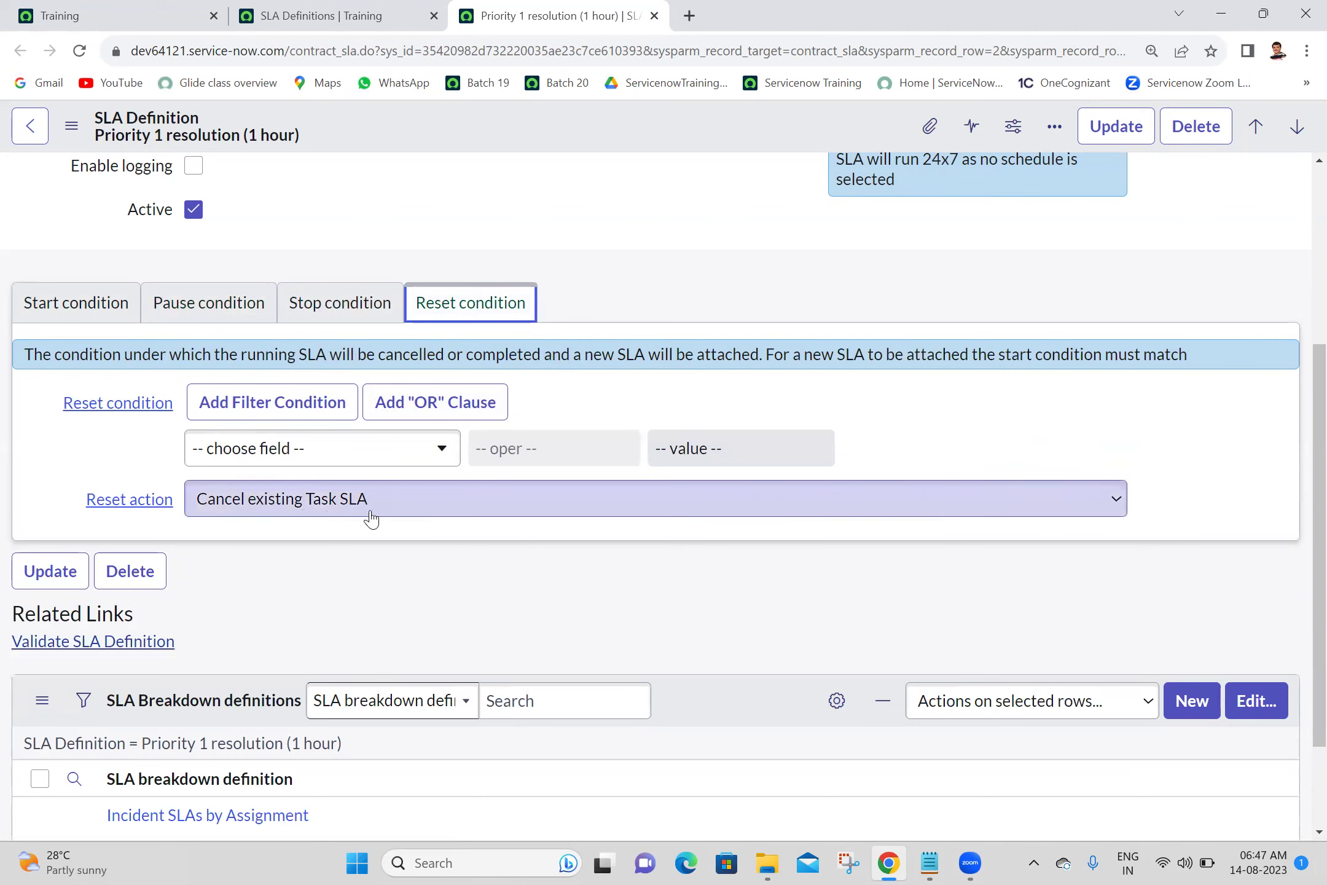
left_click(413, 560)
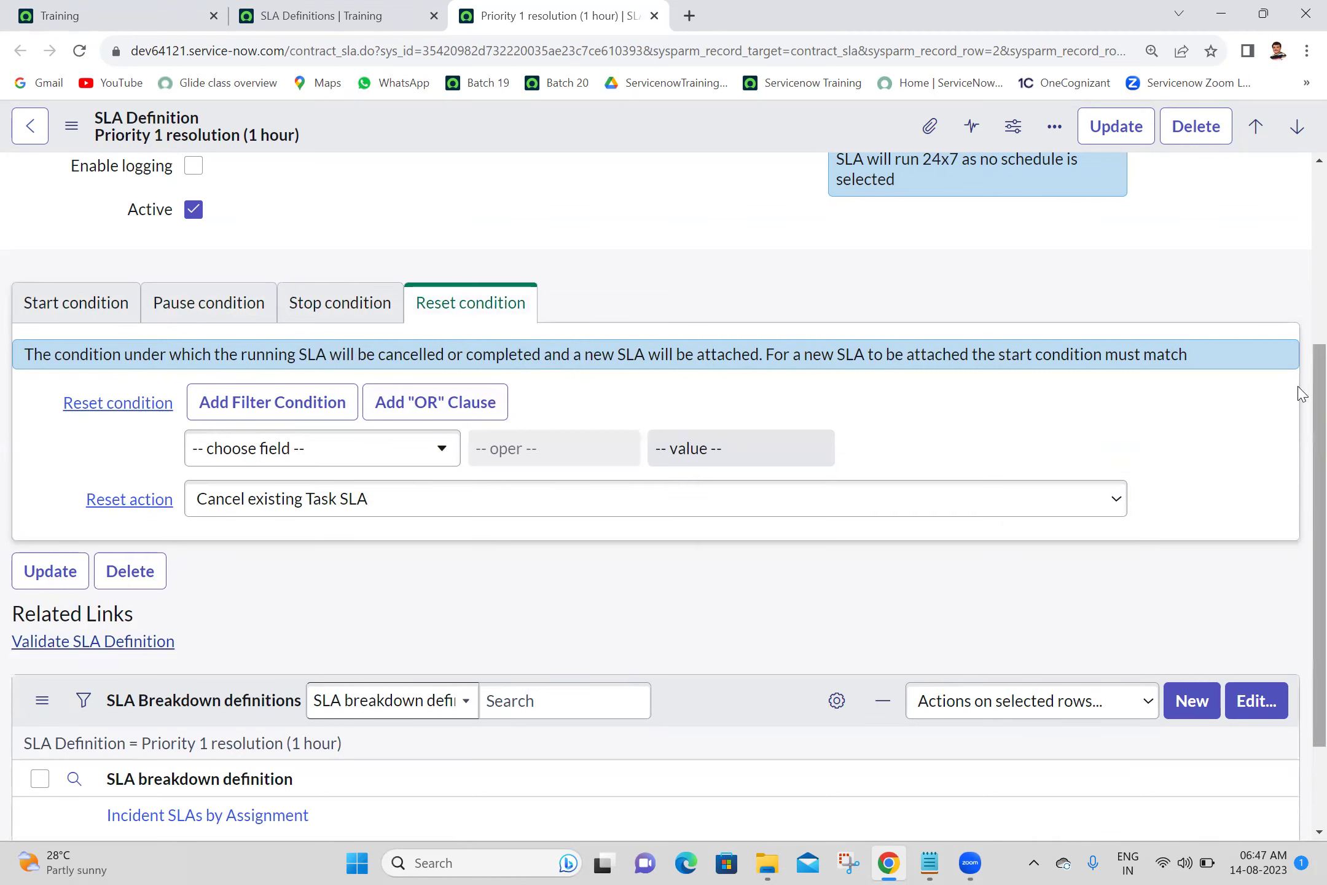
scroll(1300, 480, "down", 3)
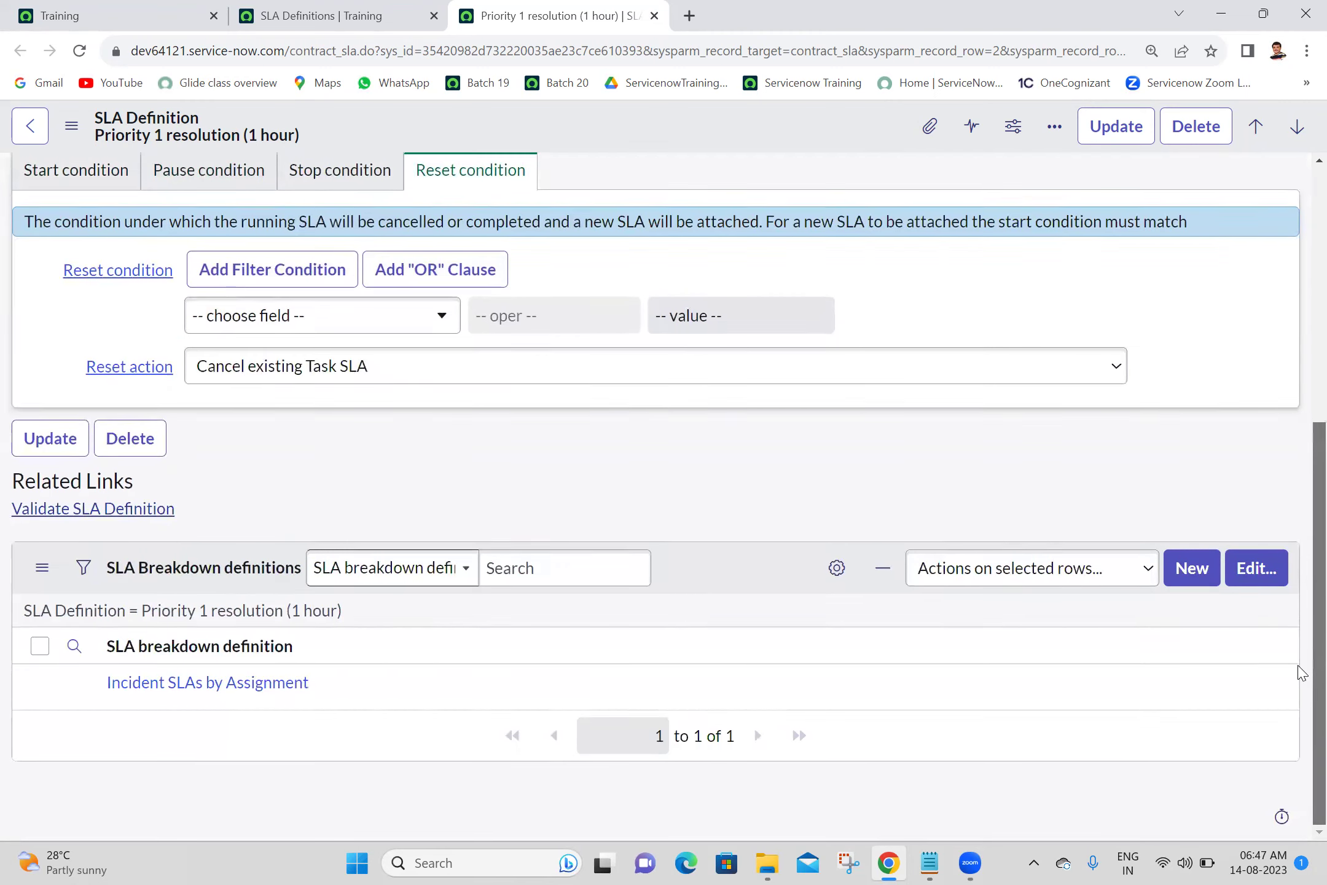
scroll(1300, 673, "up", 7)
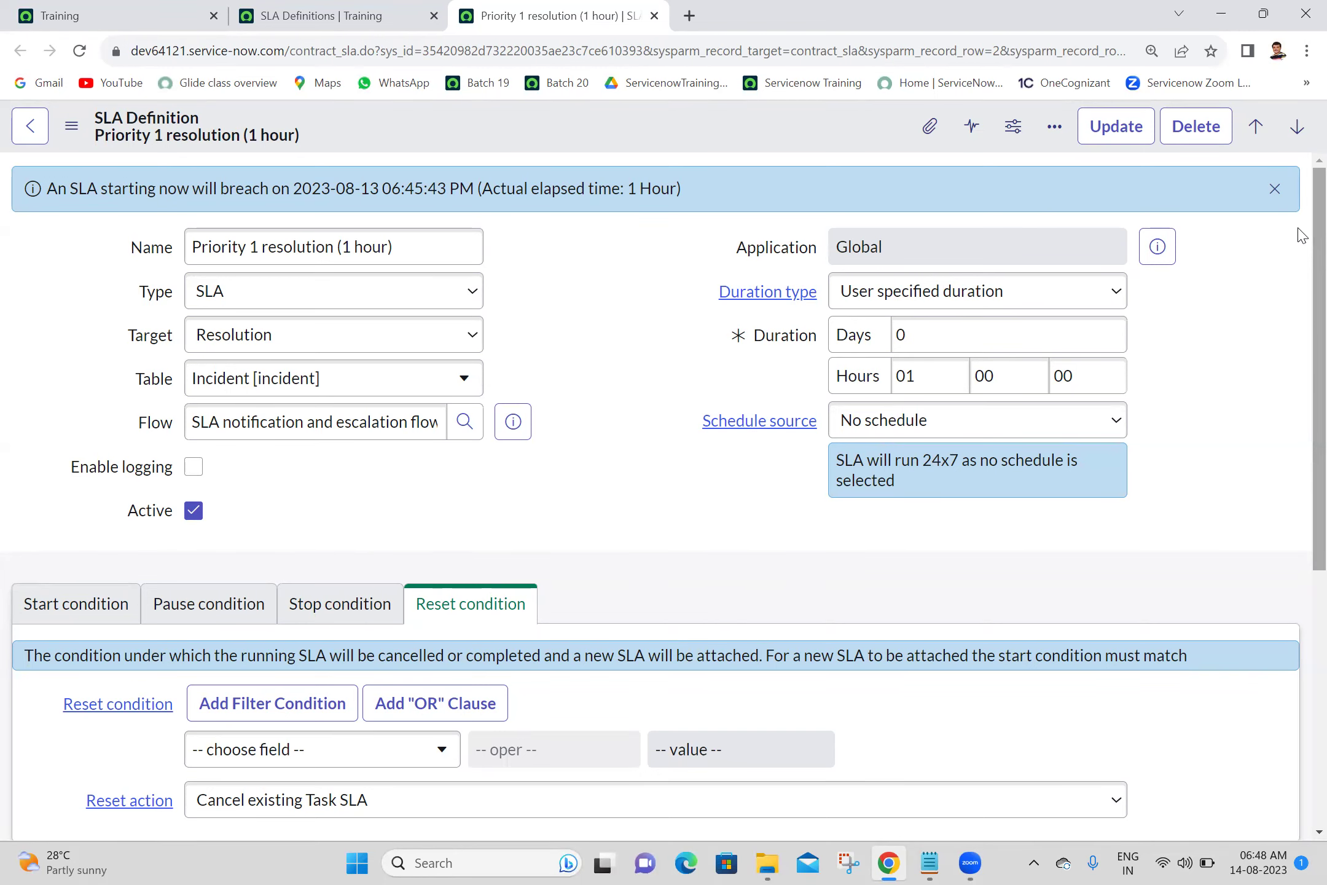
Search the ServiceNow navigator for "incident" and open a new incident form in a separate browser tab.
left_click(270, 13)
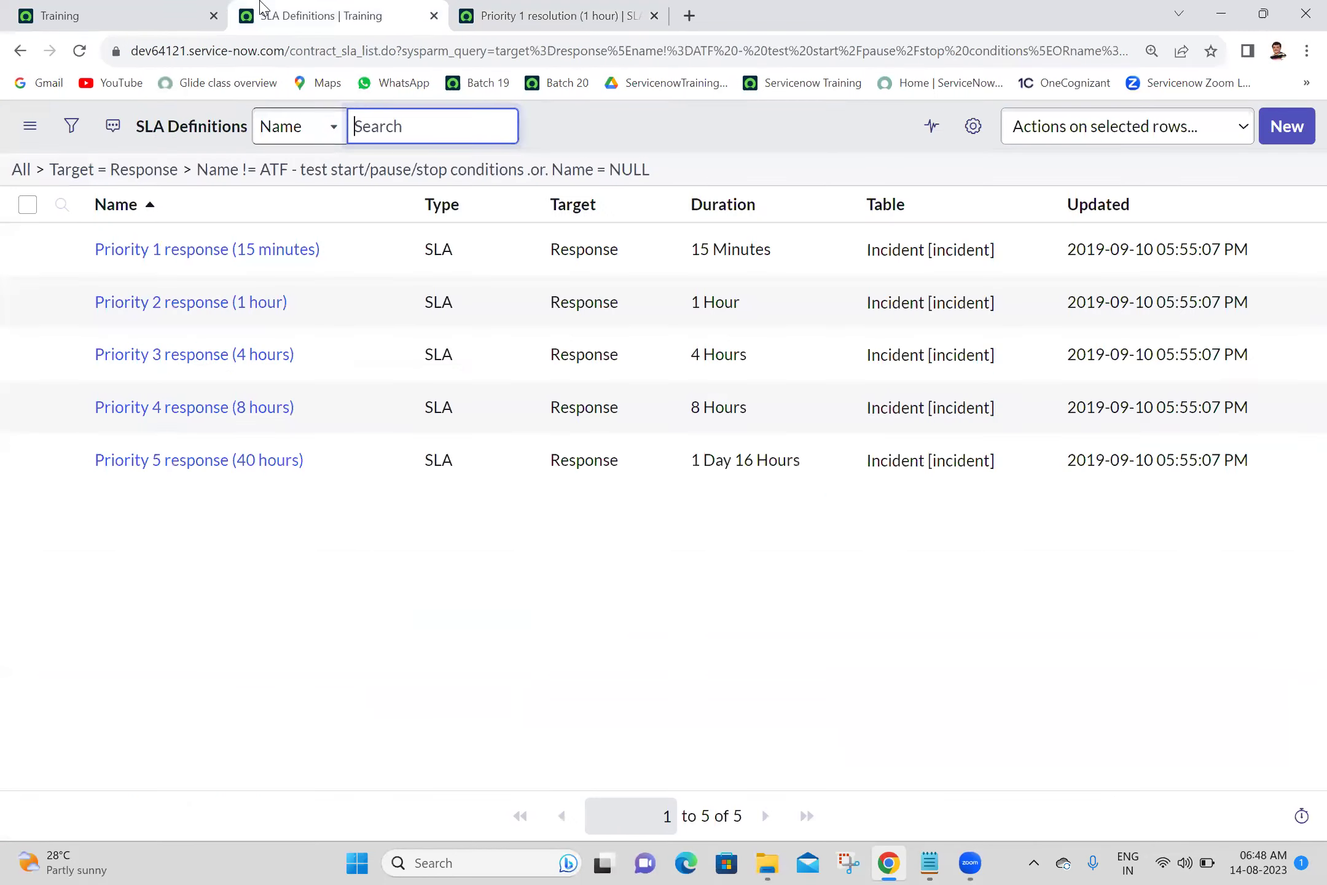
left_click(188, 10)
left_click(244, 135)
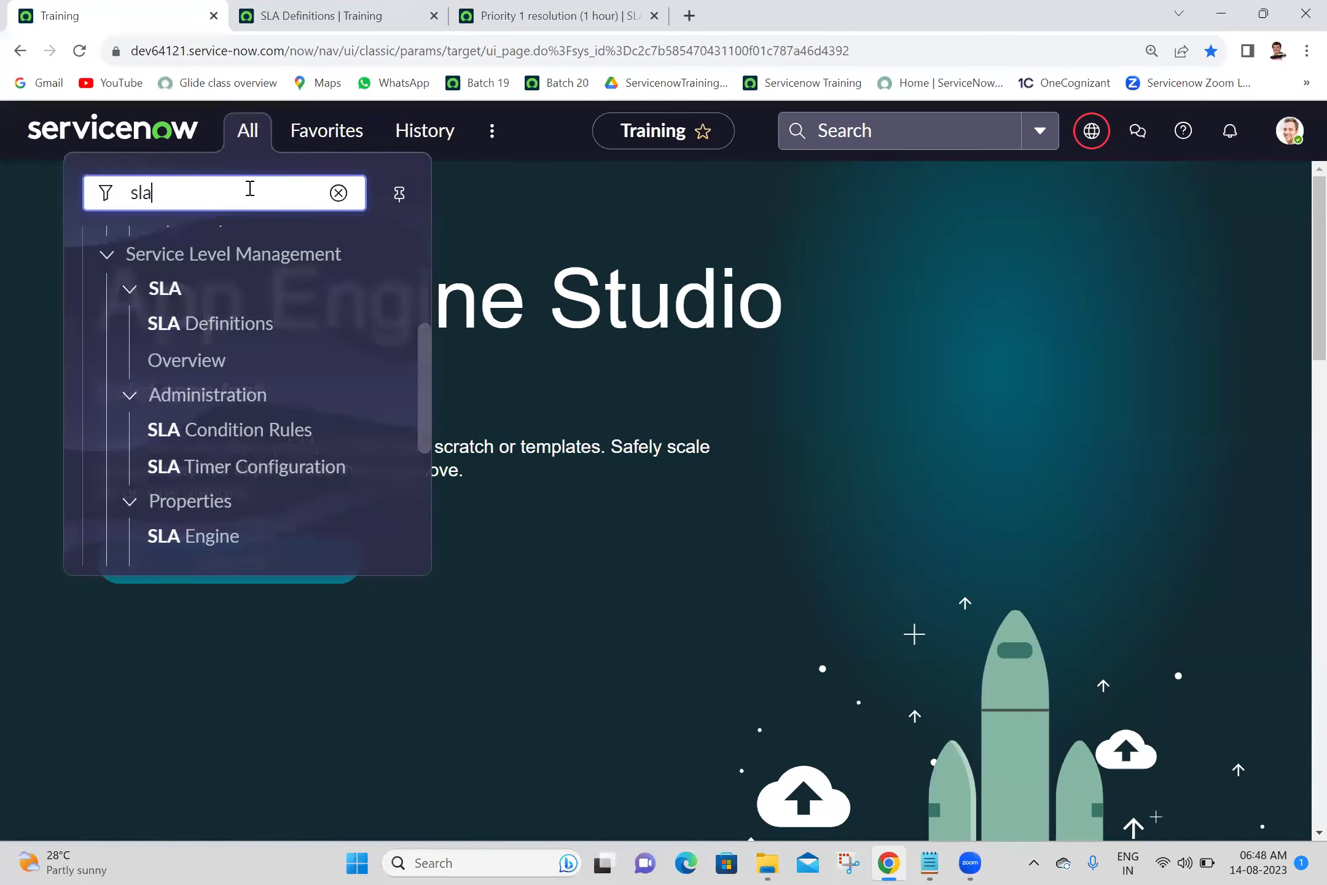
key("ctrl+a")
key("BackSpace")
type("incident")
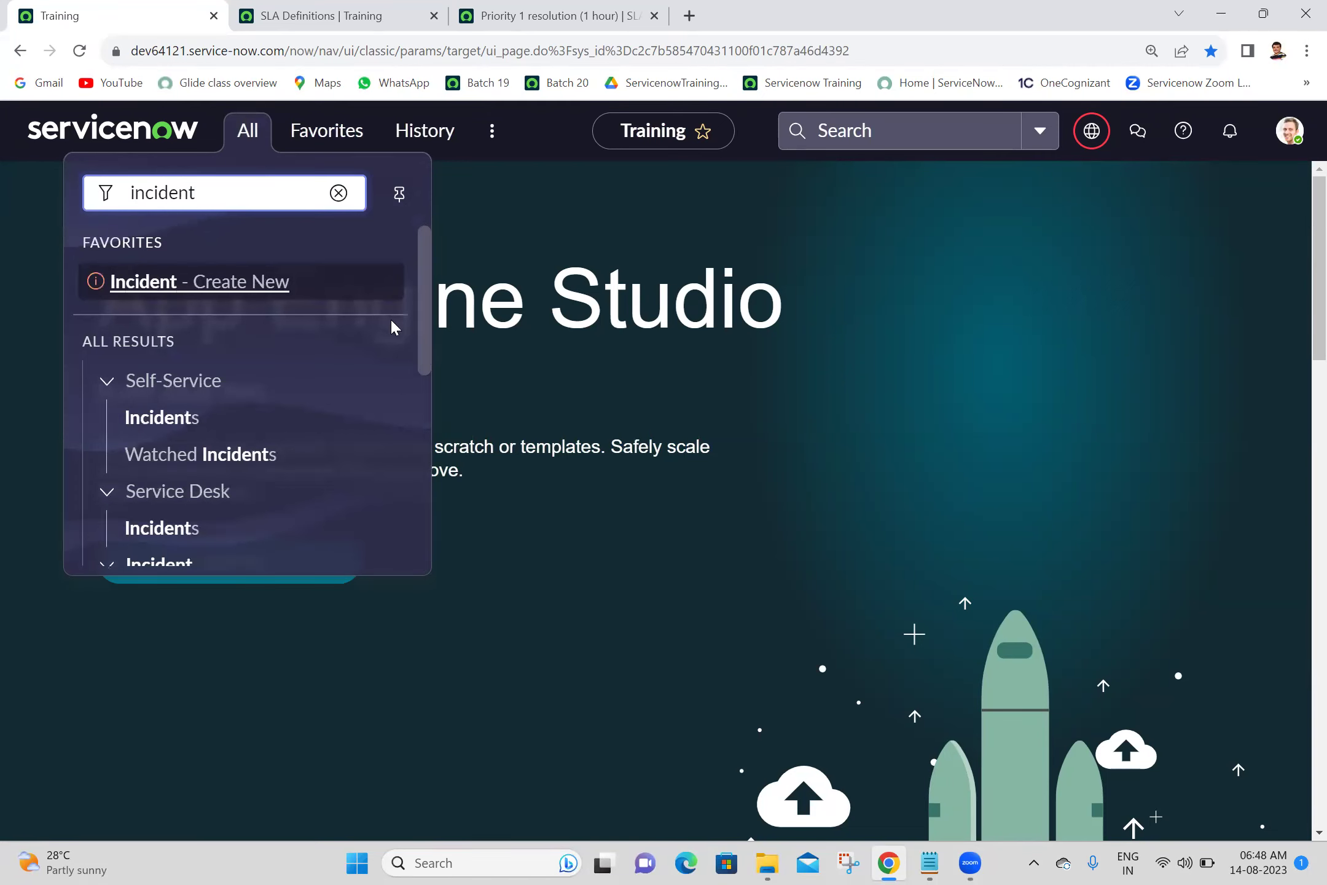
left_click_drag(427, 340, 432, 410)
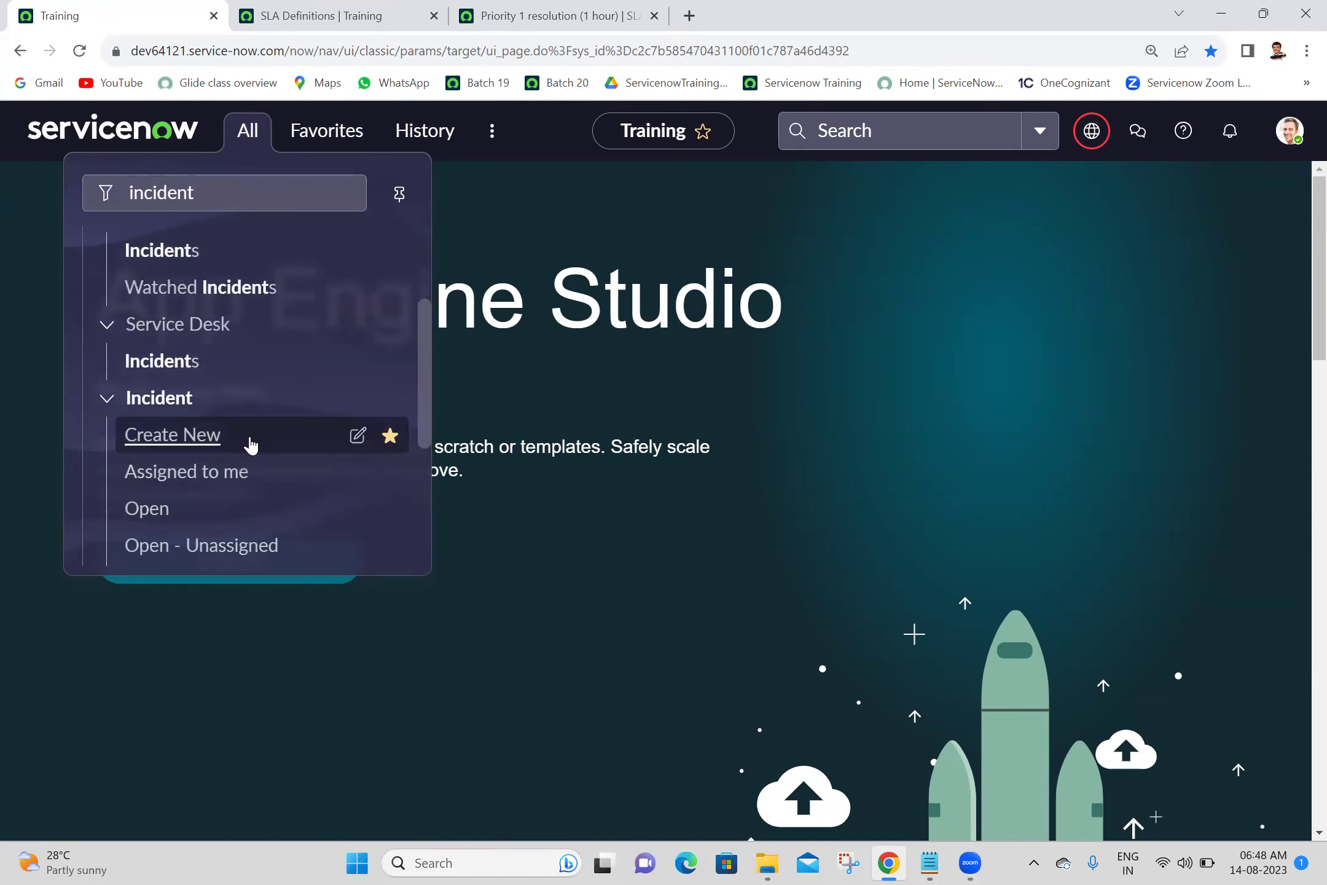
middle_click(214, 454)
left_click(345, 15)
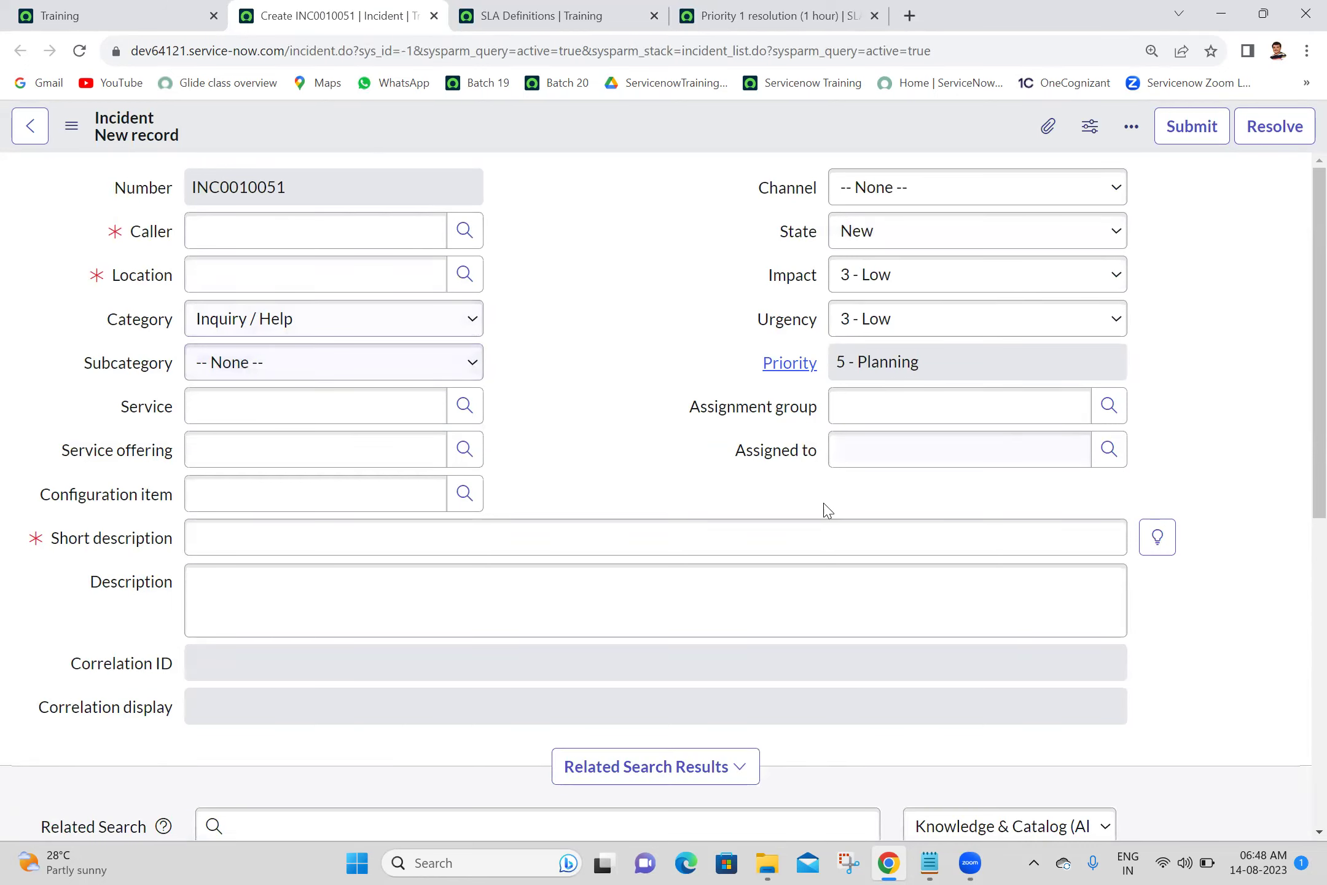
Make the Location field non-mandatory in its dictionary entry and update the entry.
double_click(126, 288)
left_click(125, 289)
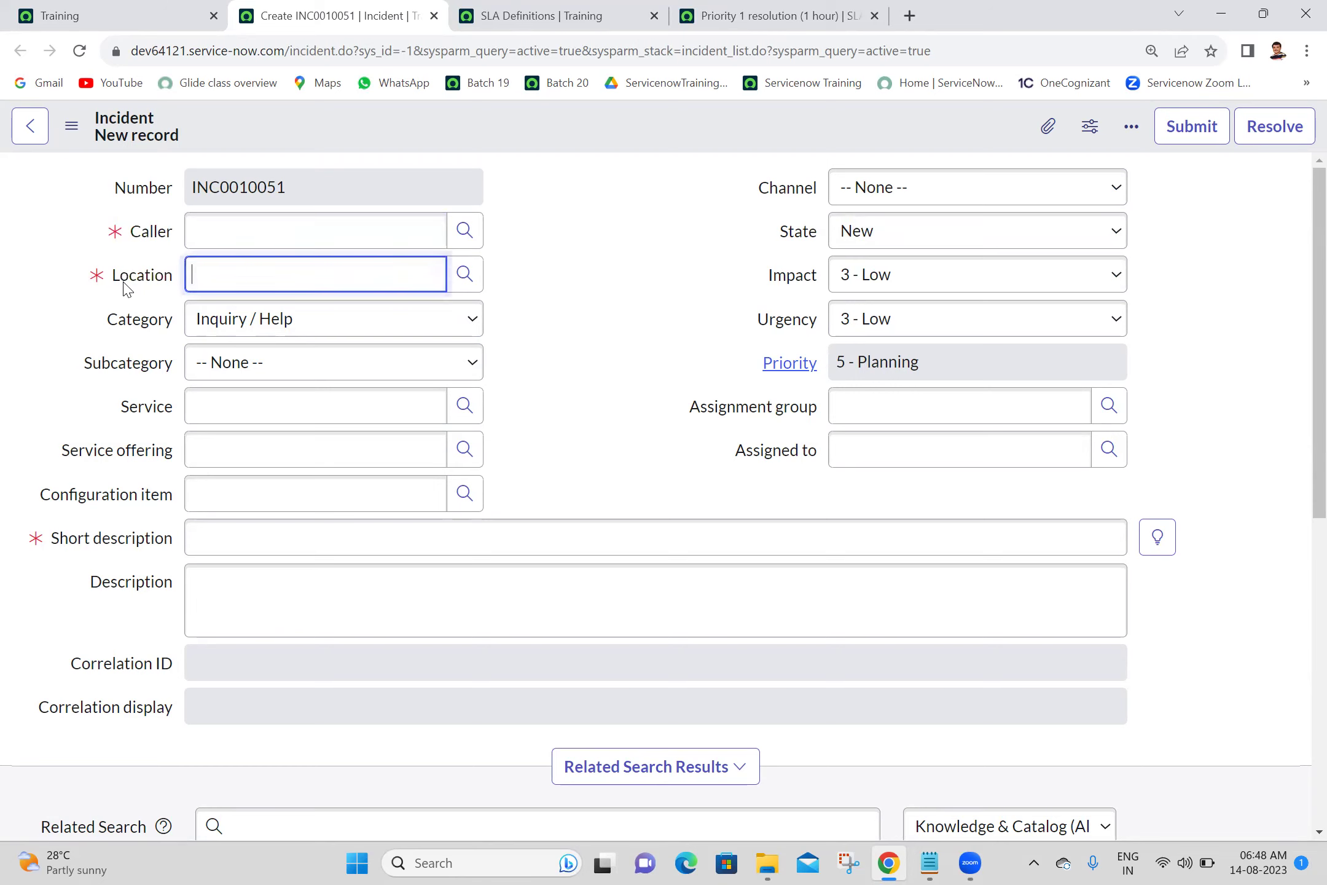
right_click(483, 127)
right_click(483, 128)
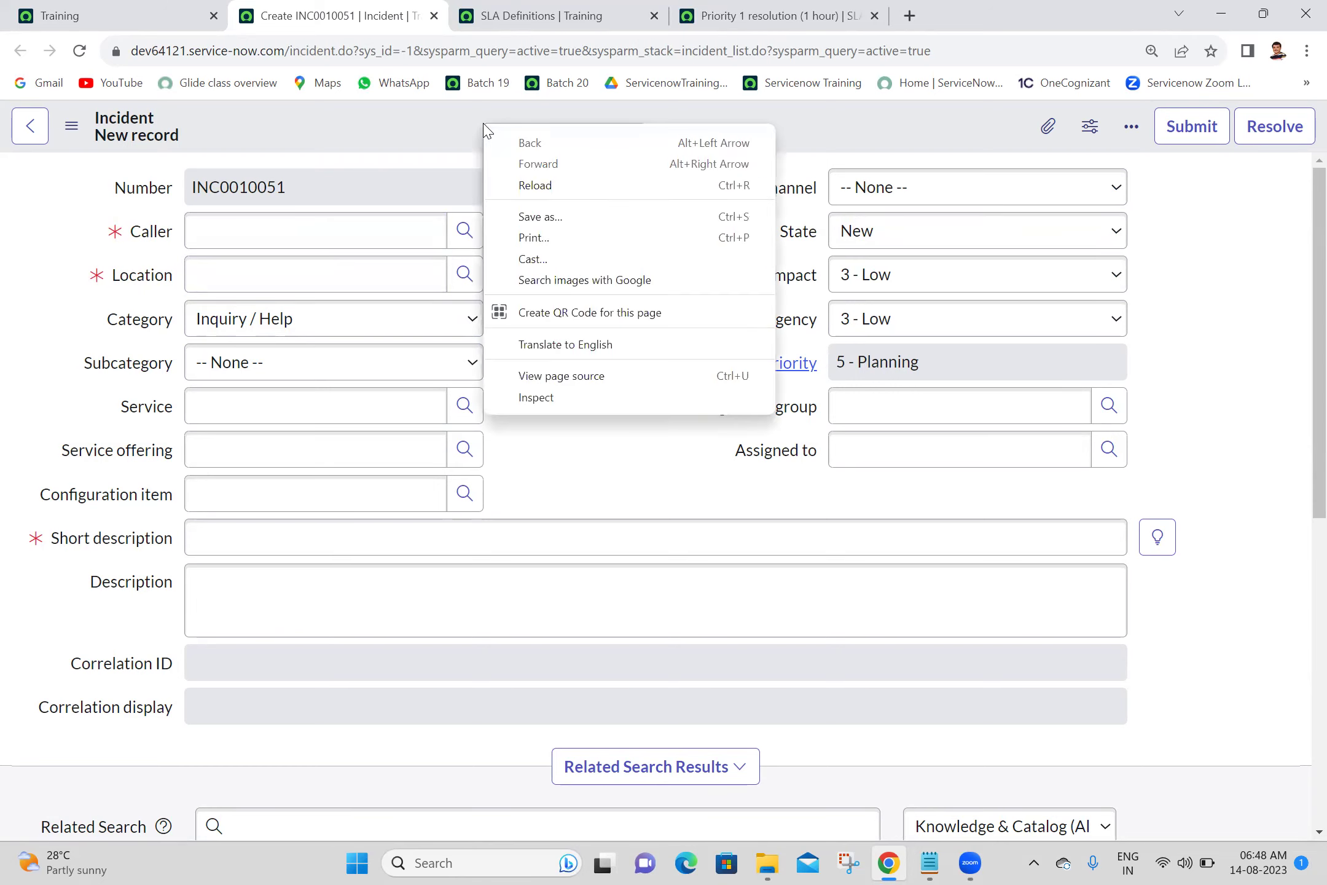
right_click(482, 127)
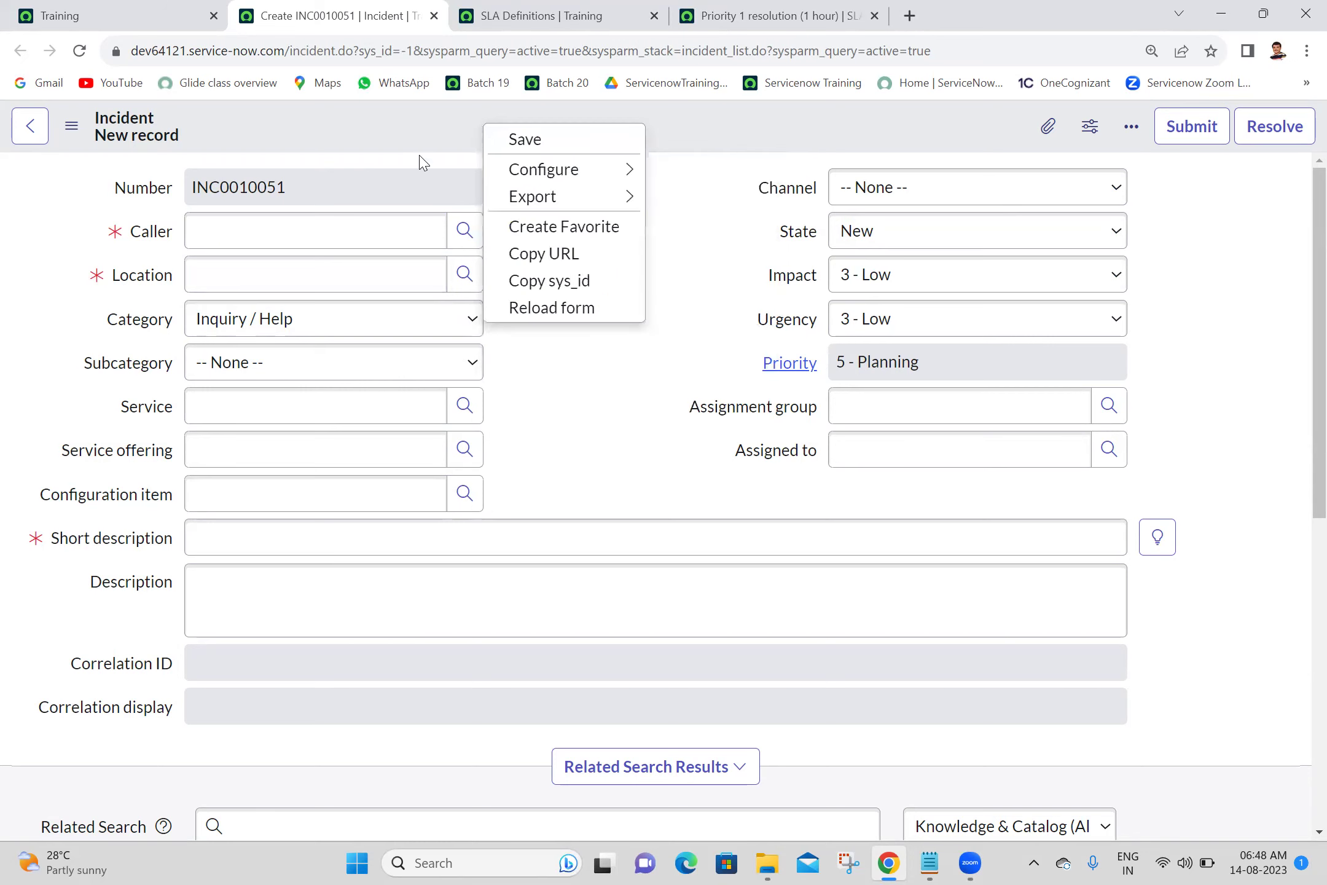
right_click(149, 281)
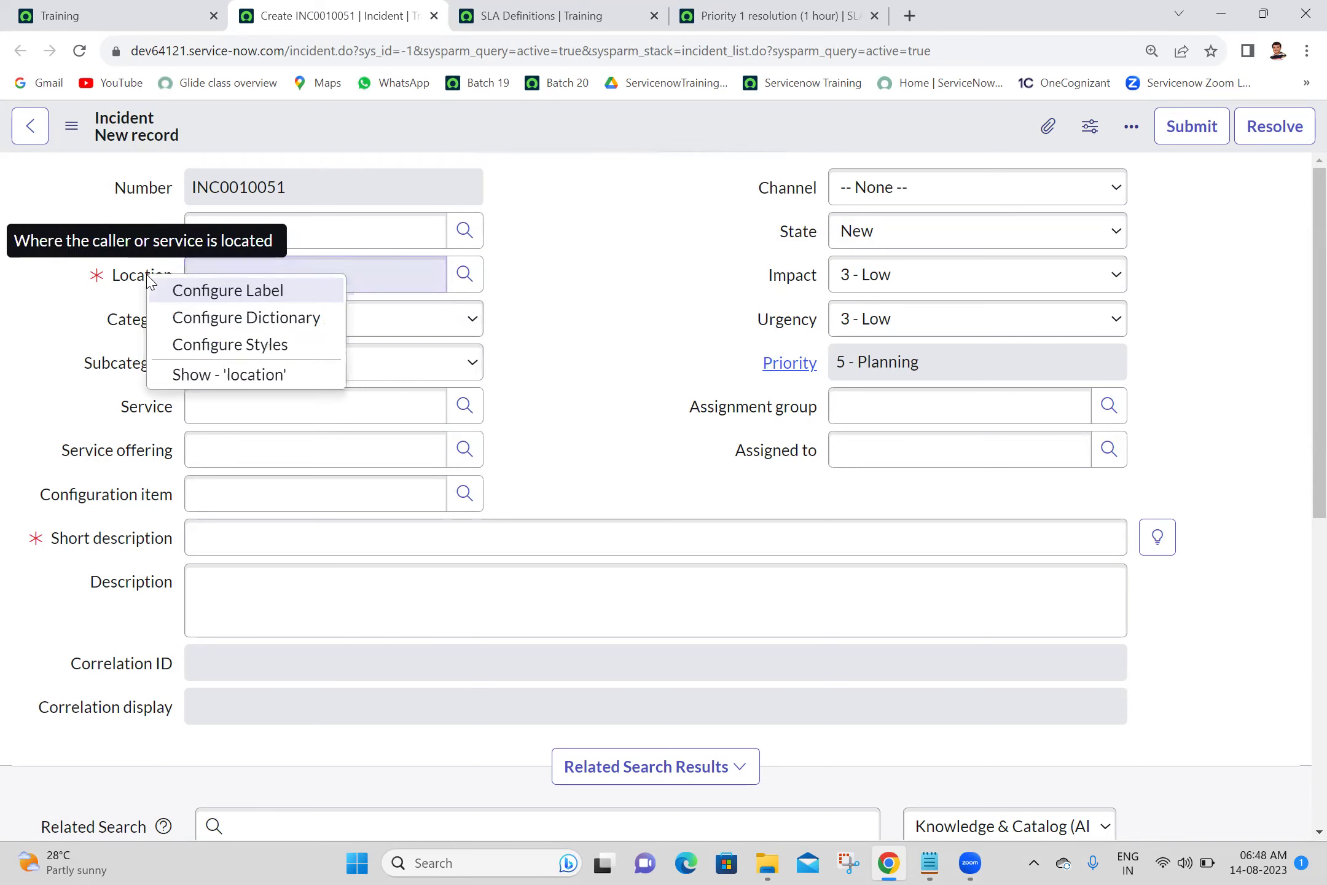
left_click(204, 322)
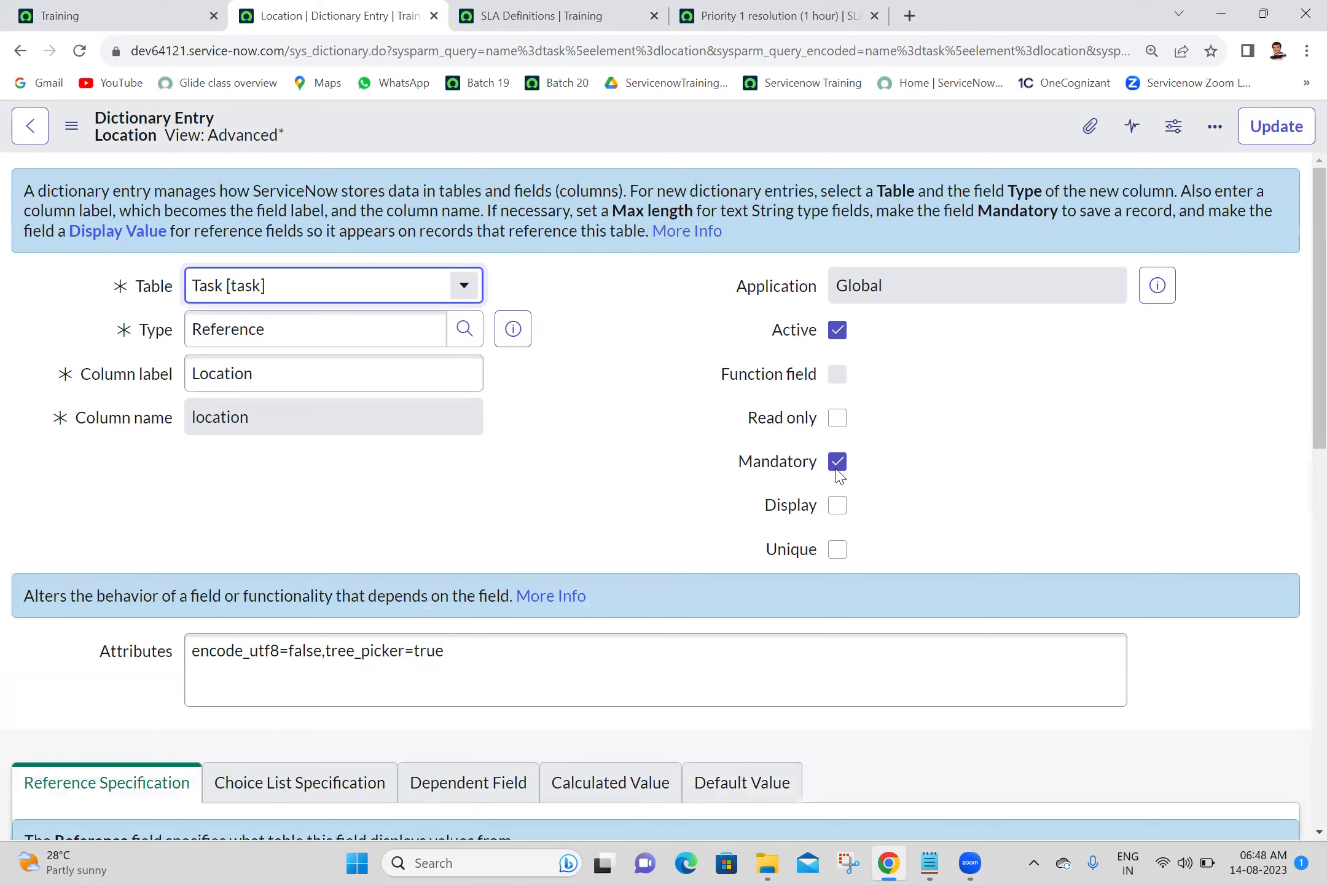
left_click(837, 464)
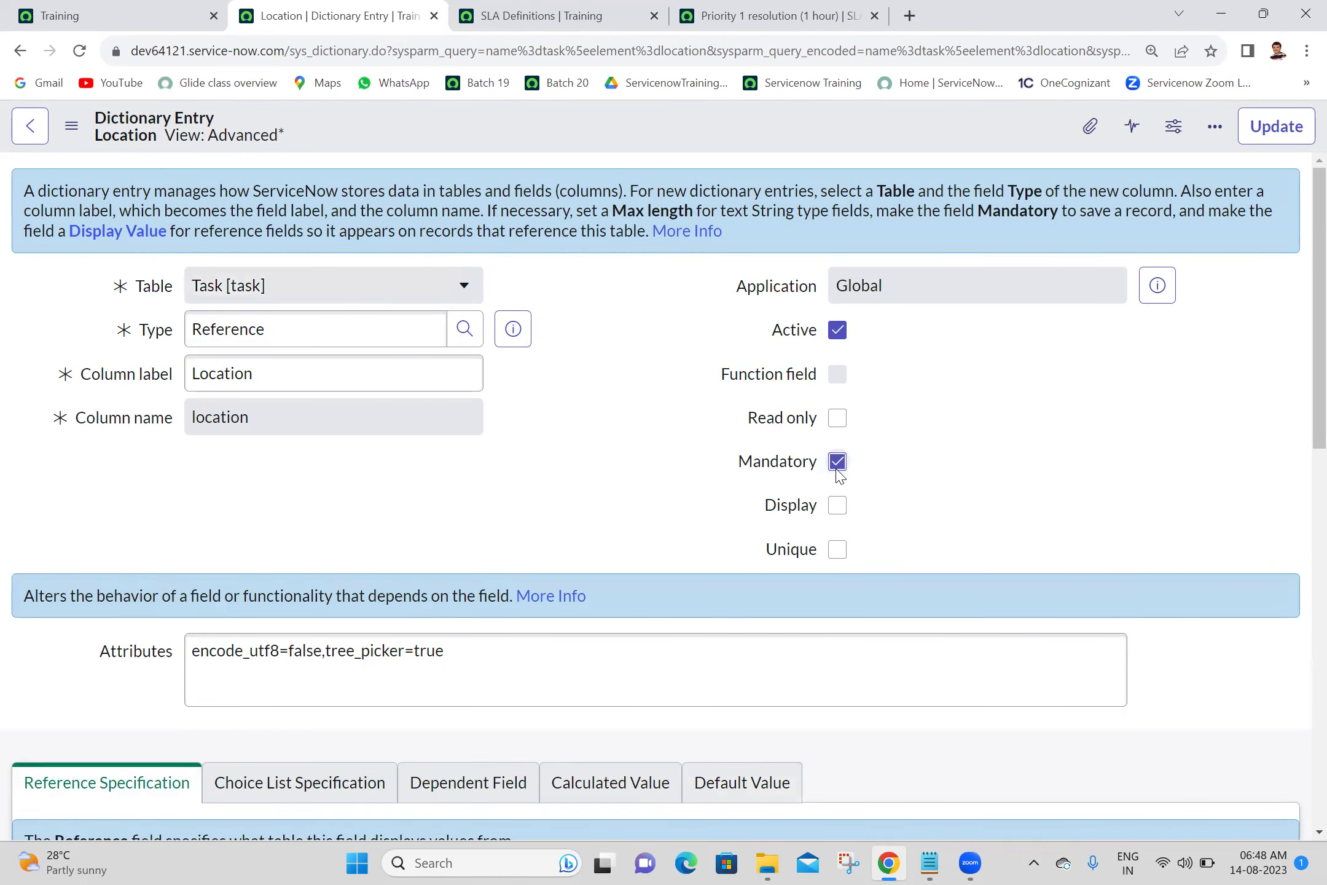
left_click(1281, 135)
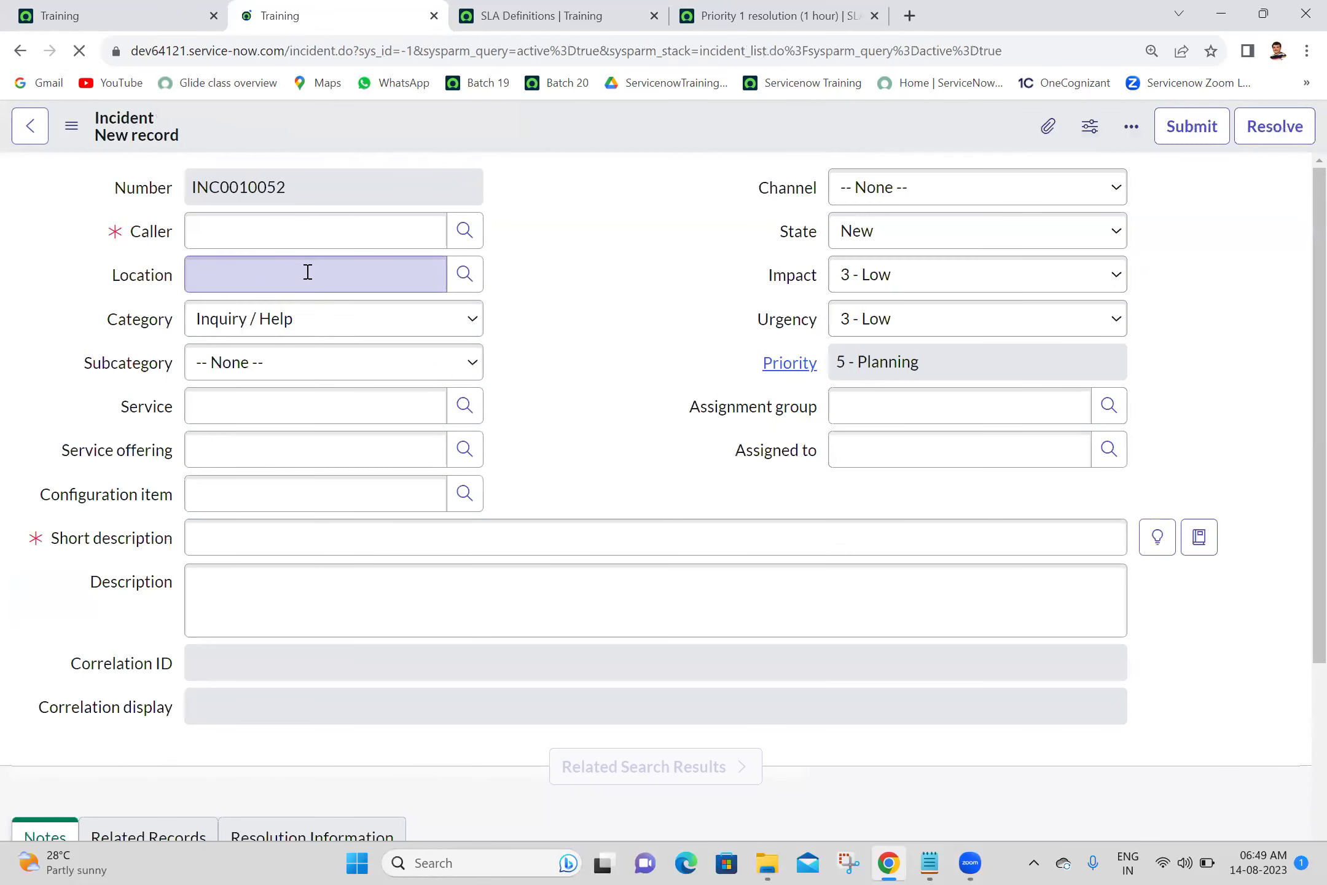
Turn off Read only in the Correlation ID field's dictionary entry and update the entry.
left_click(115, 675)
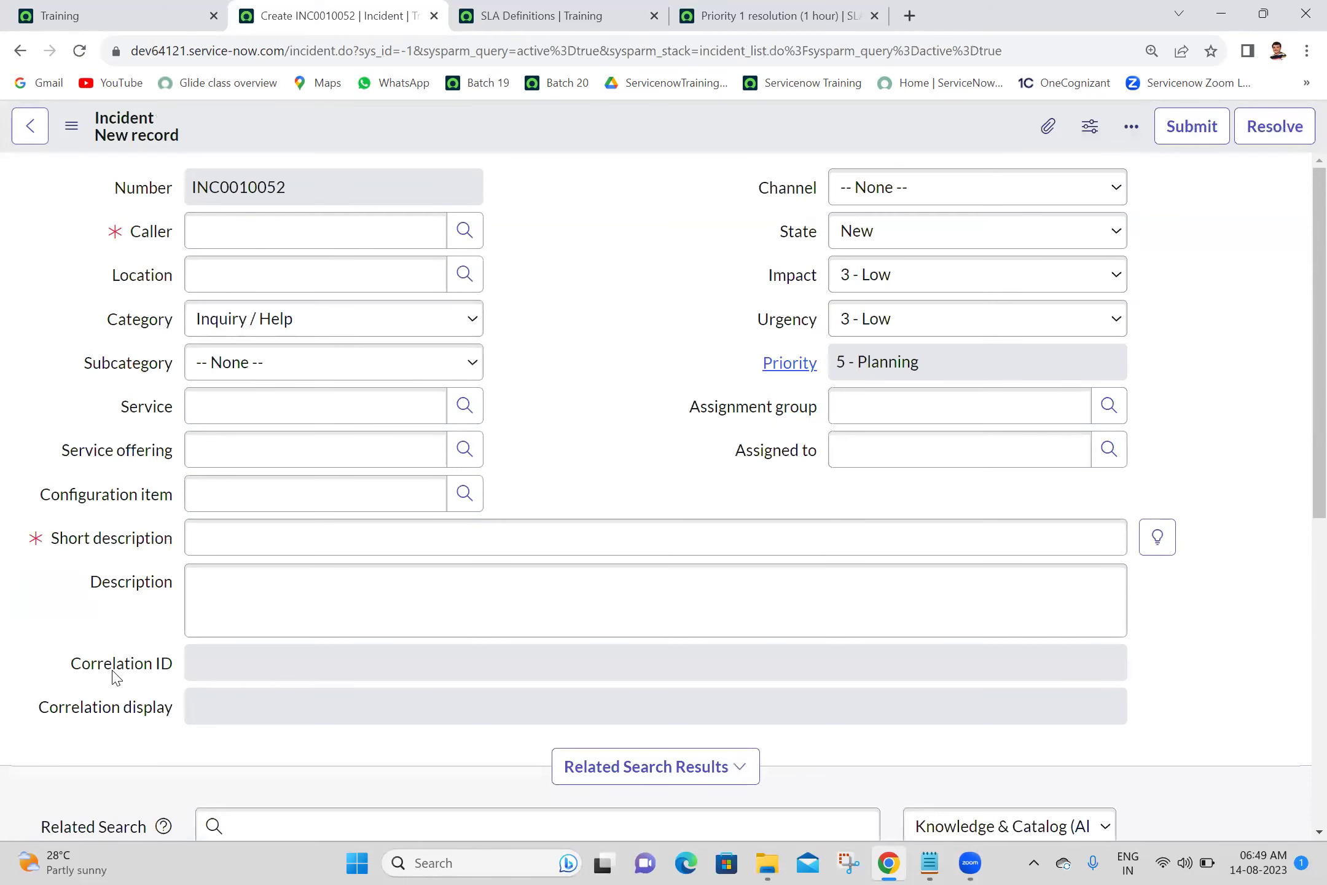
right_click(112, 671)
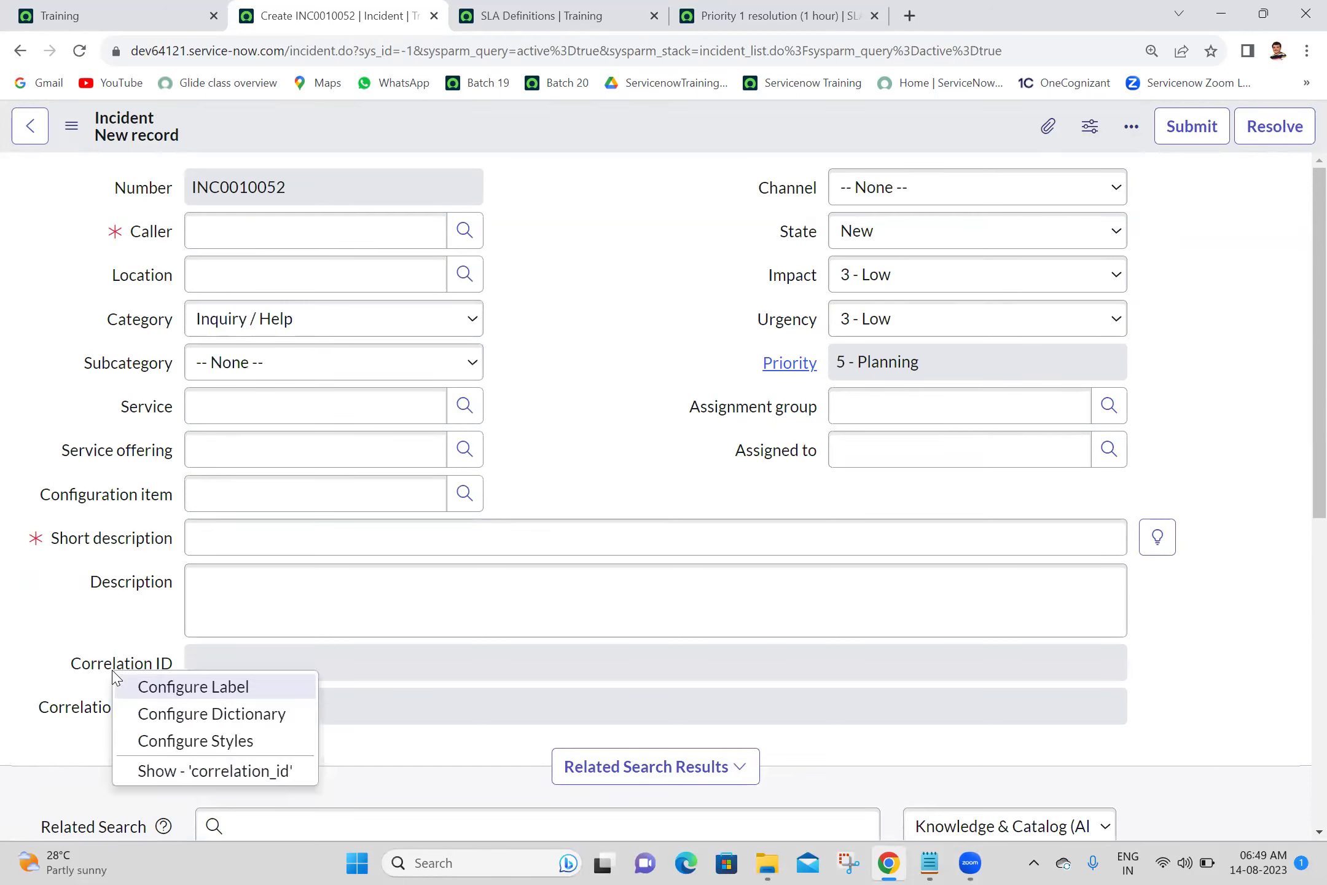
left_click(222, 714)
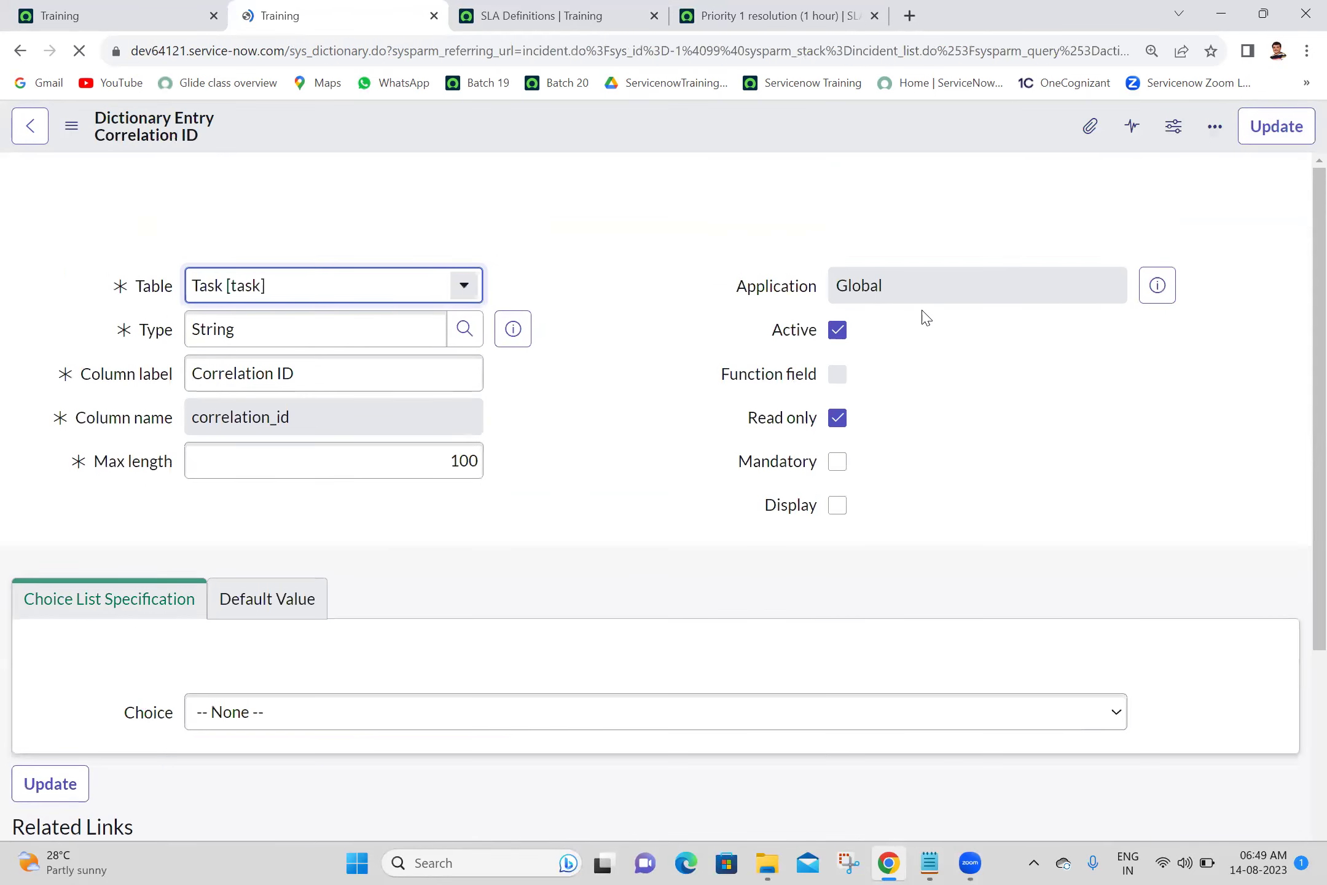
left_click(837, 418)
left_click(1267, 134)
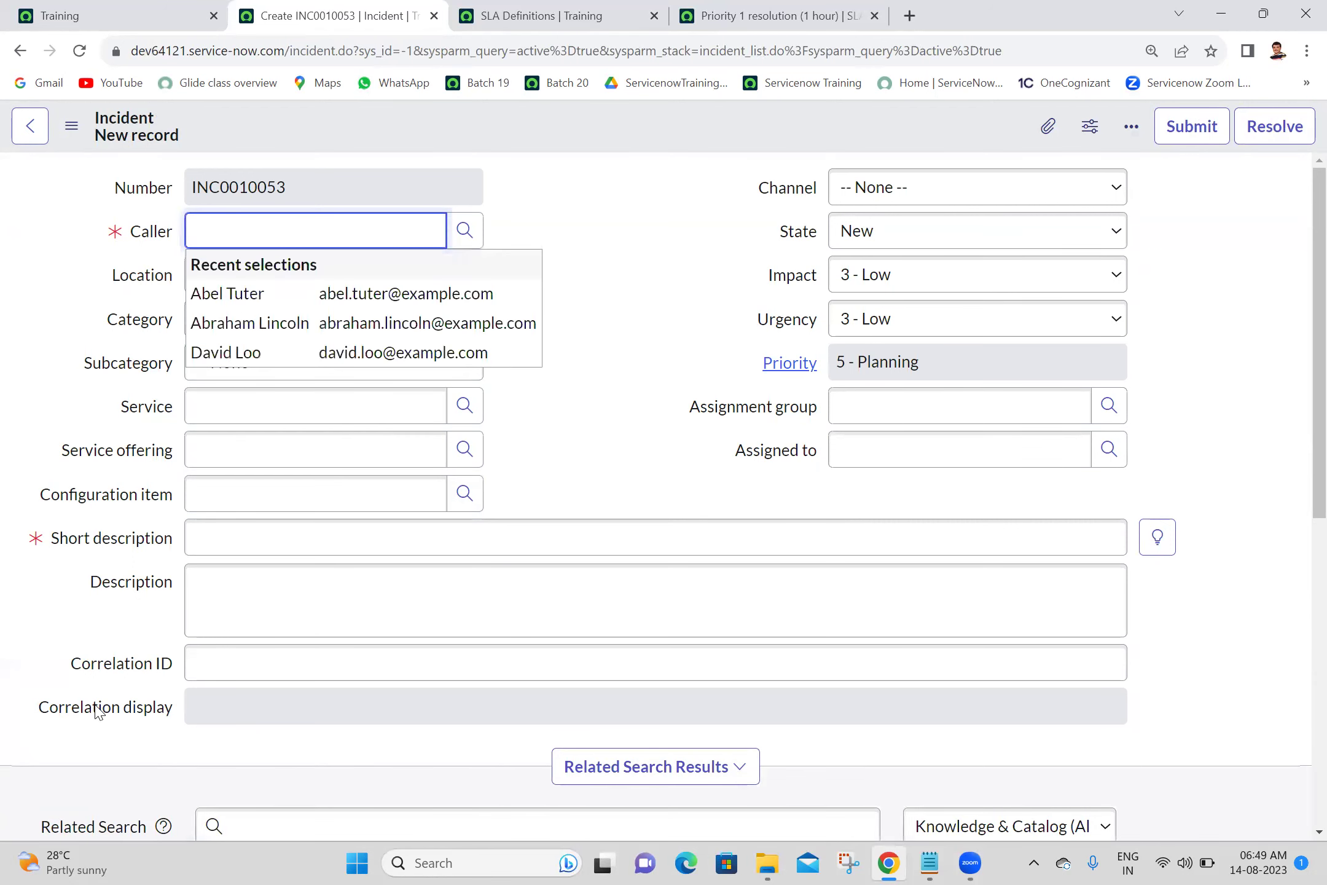
Turn off Read only in the Correlation display field's dictionary entry and update the entry.
right_click(77, 694)
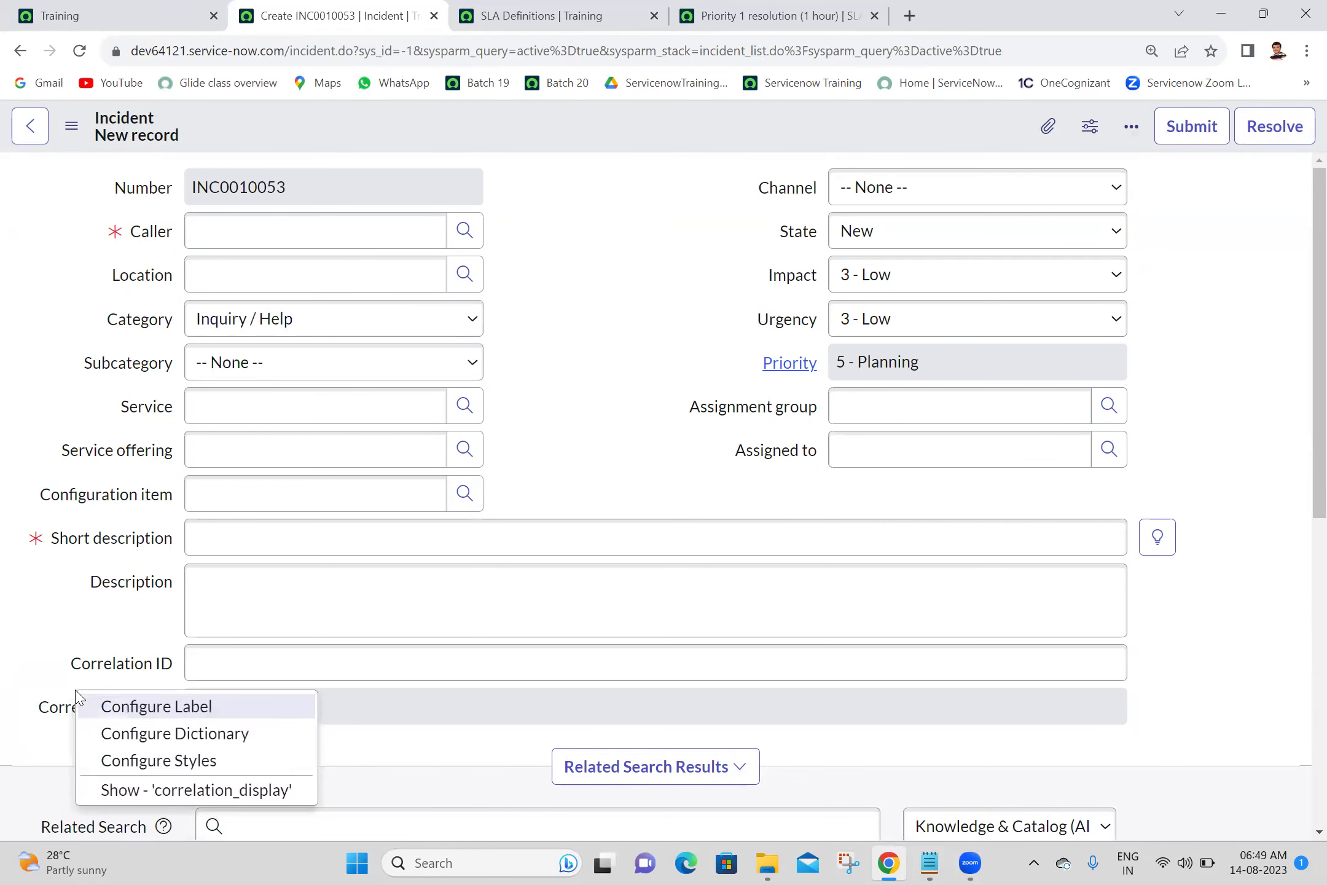
left_click(170, 737)
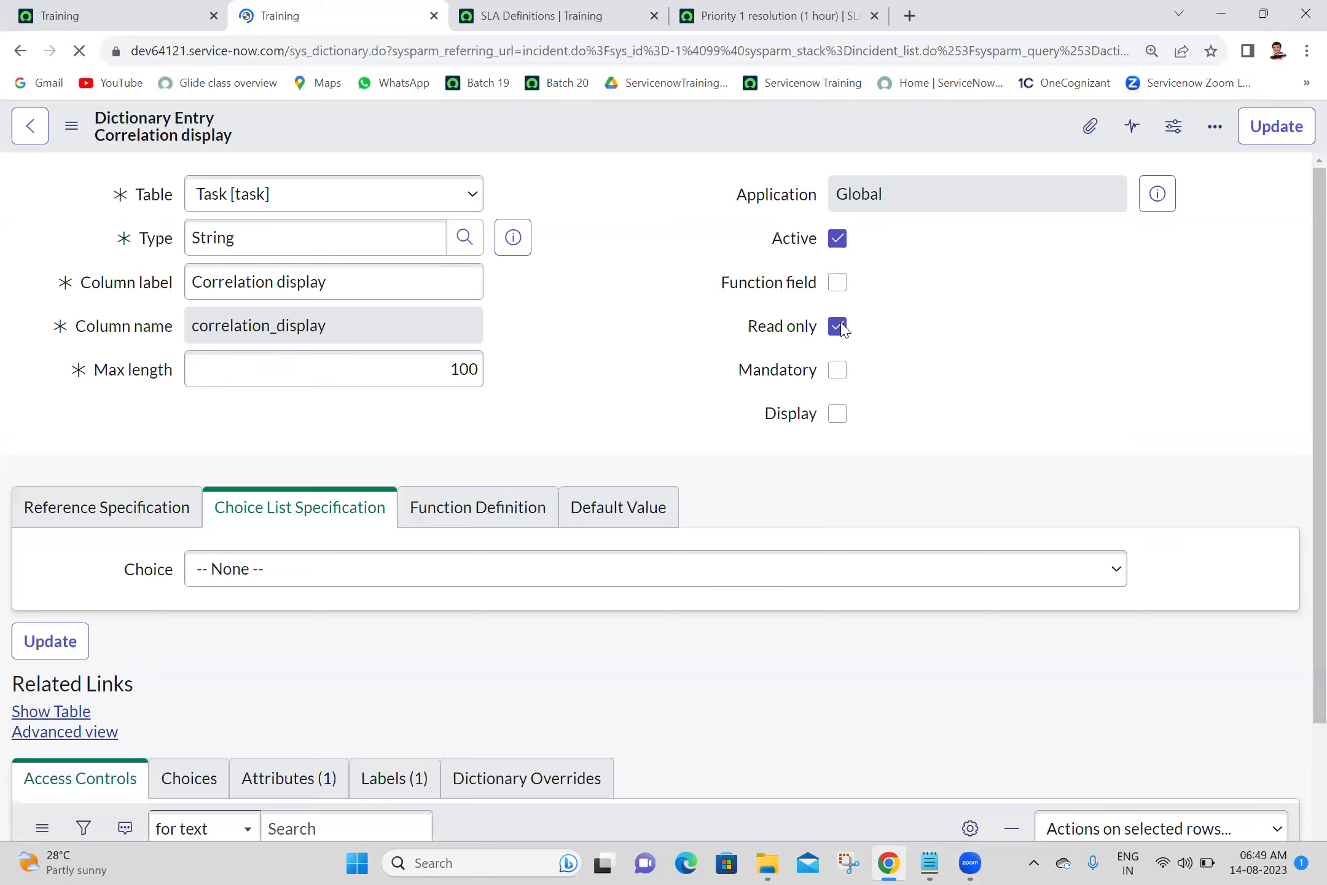
left_click(838, 418)
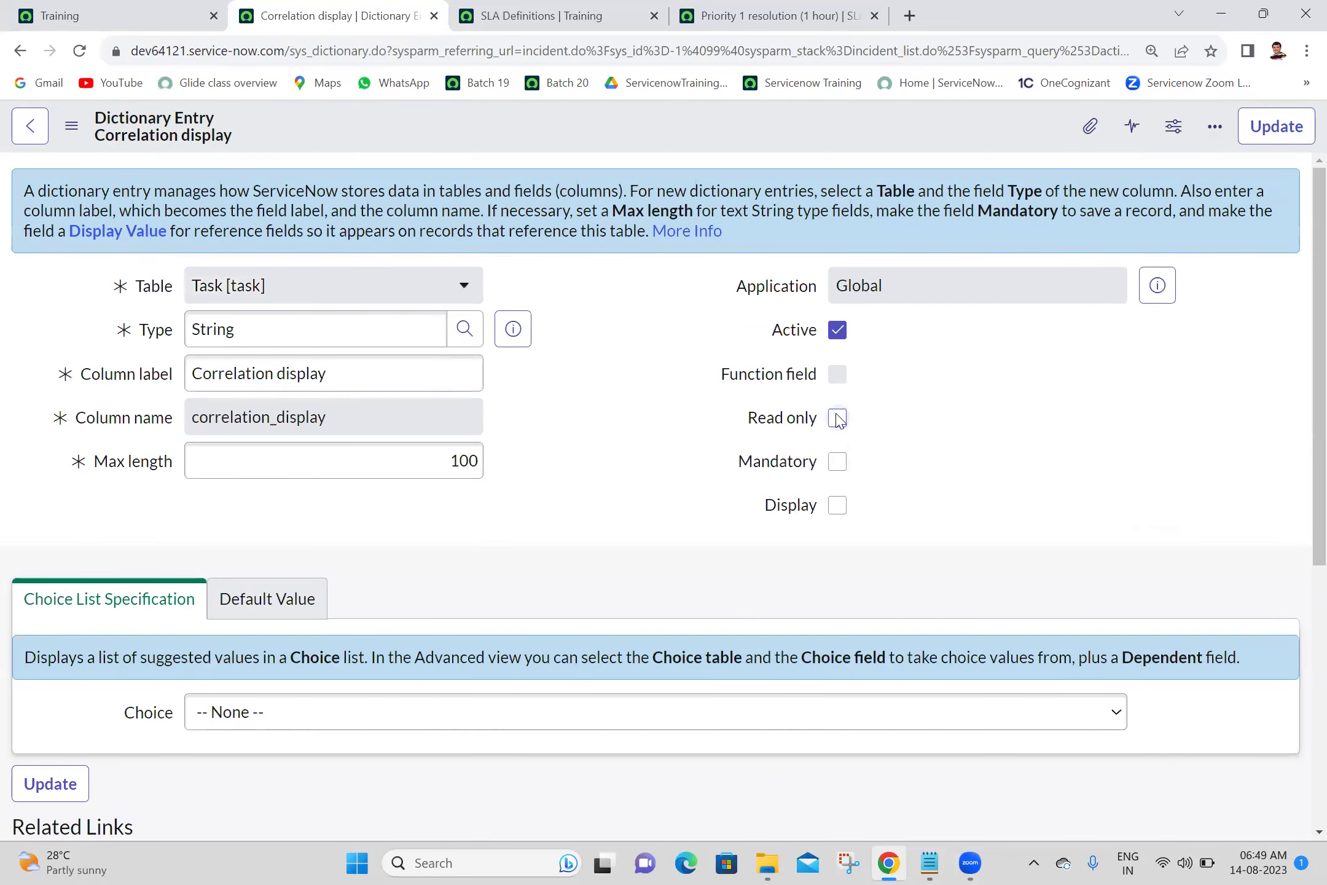
left_click(1270, 139)
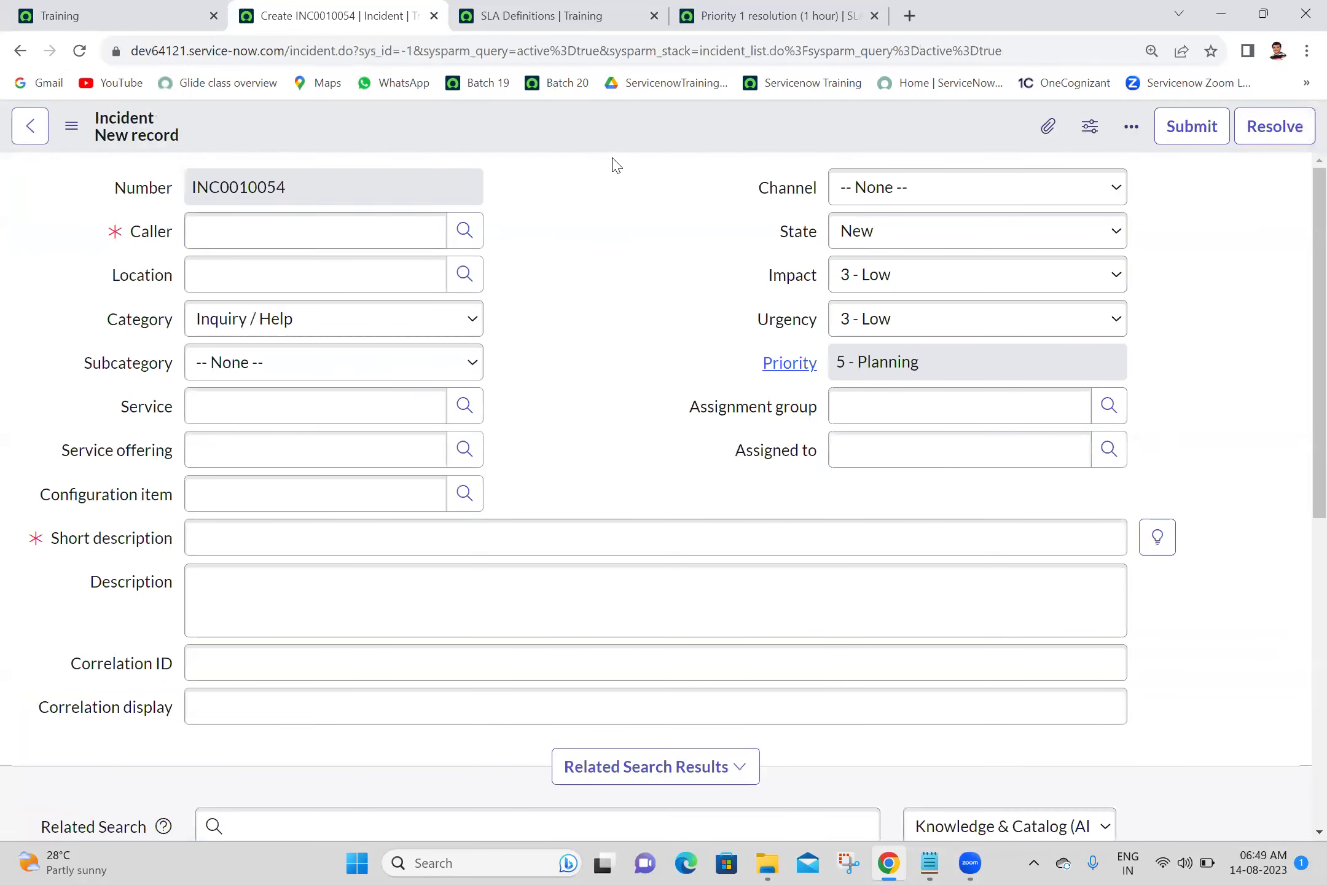
Remove Location, Correlation ID and Correlation display from the Incident form layout and save the layout.
right_click(584, 147)
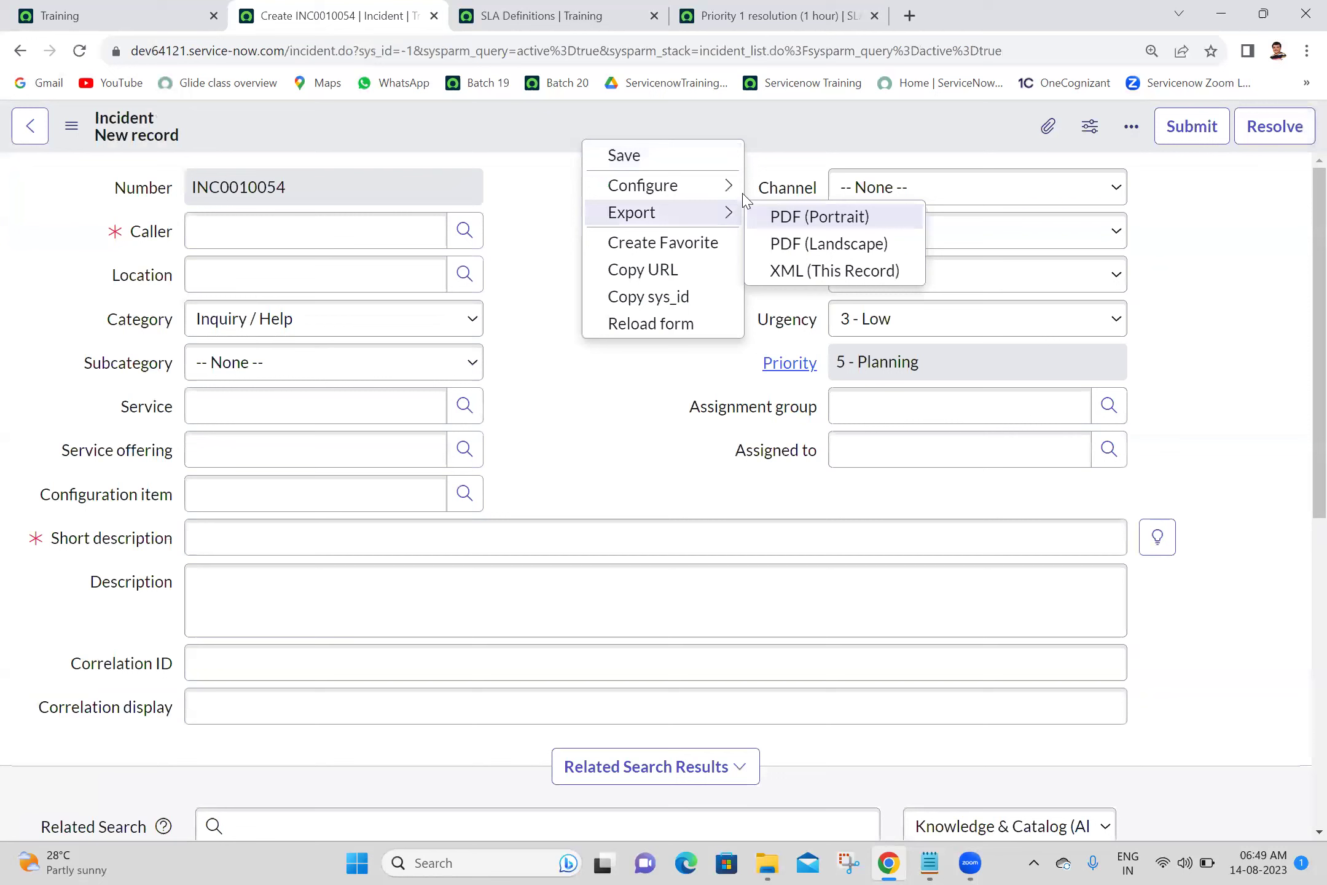
left_click(808, 218)
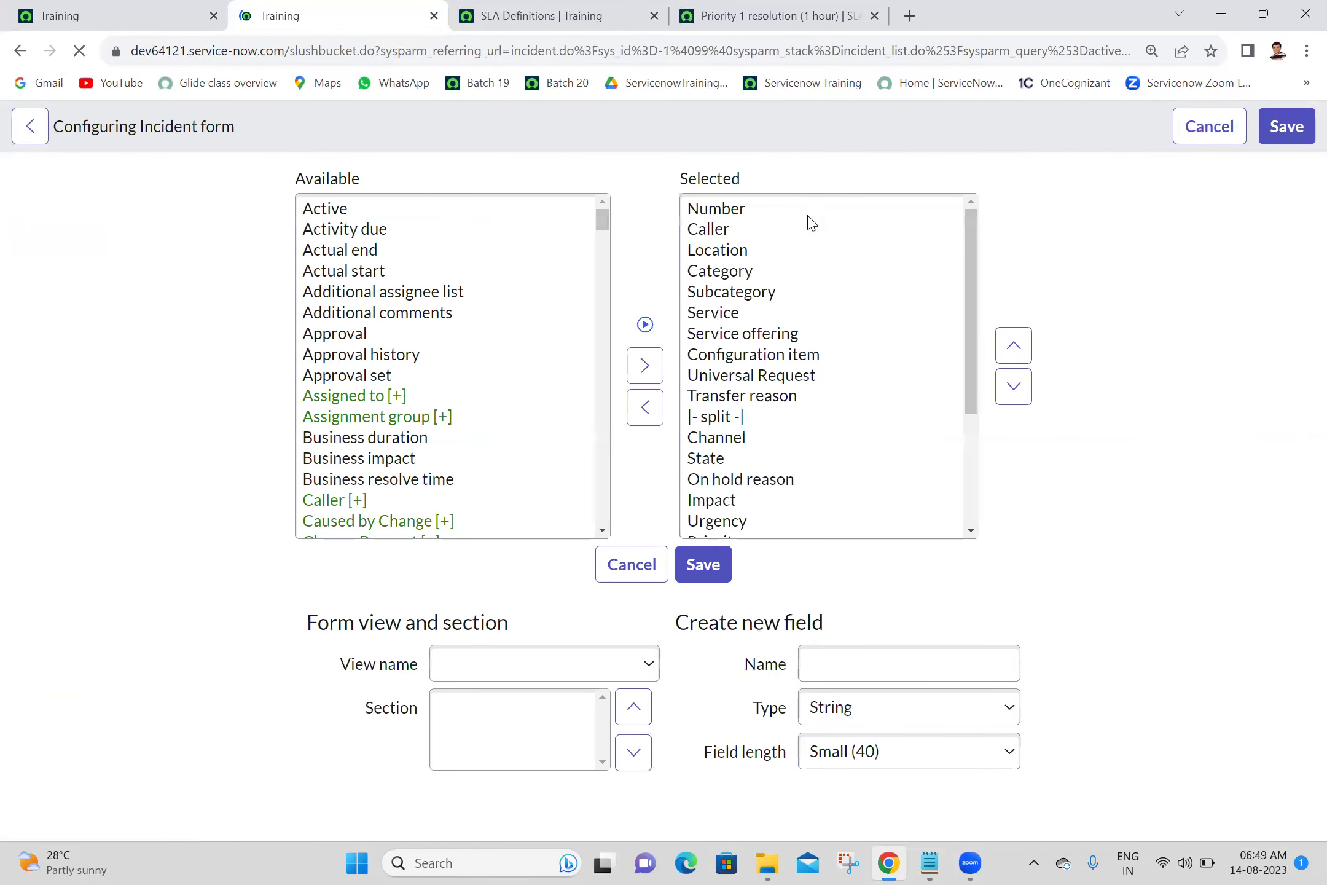
left_click(718, 253)
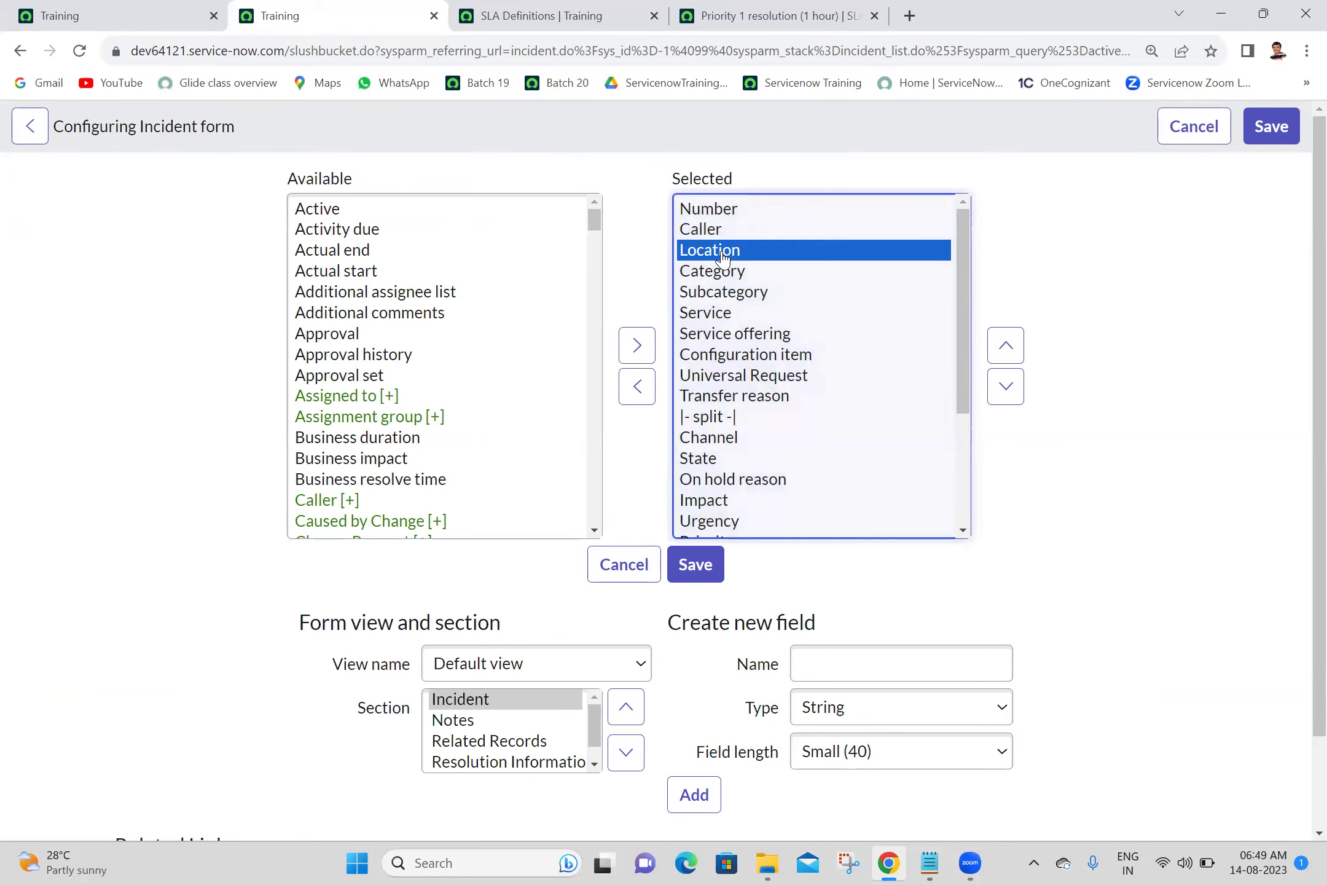
left_click(637, 386)
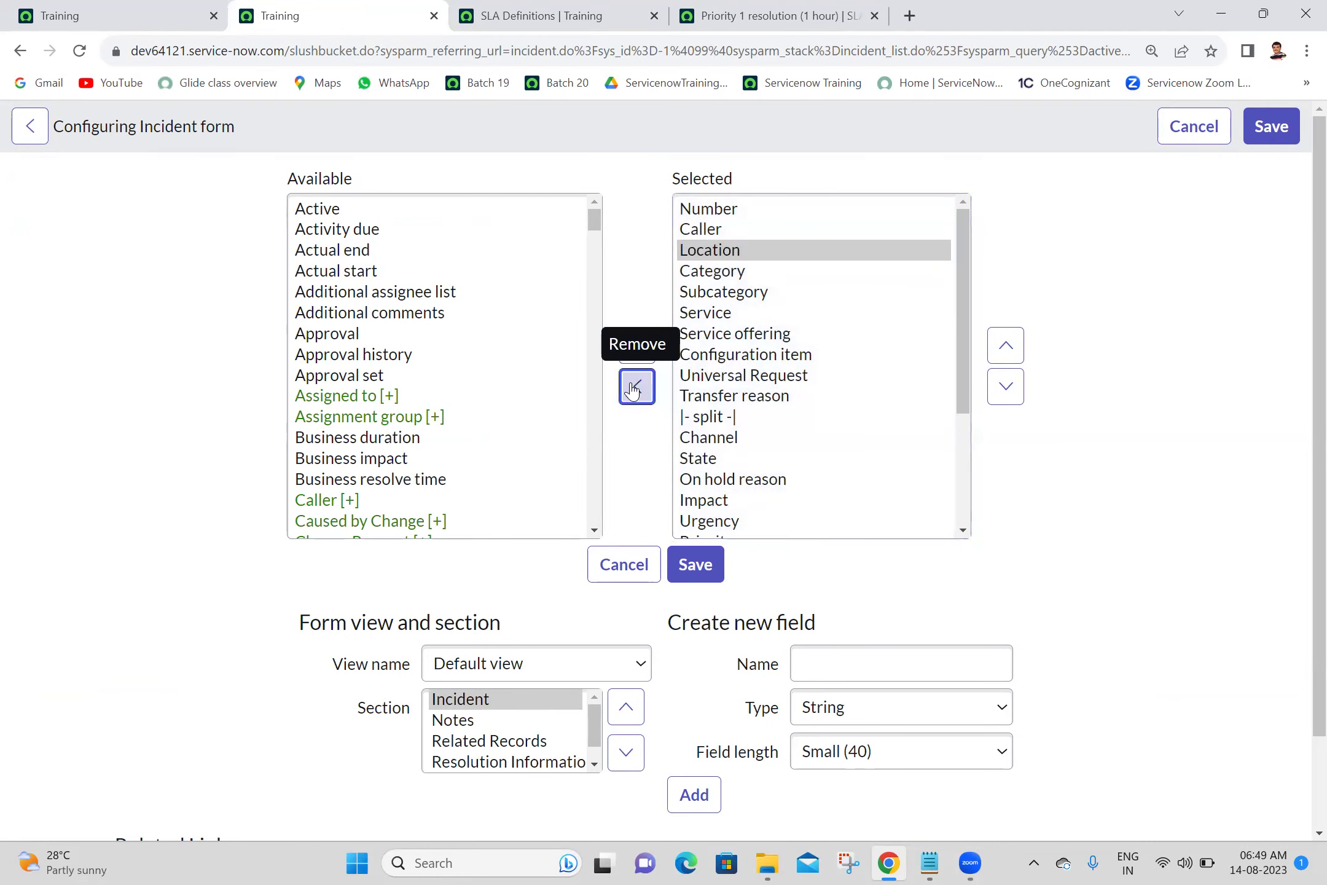
scroll(963, 508, "down", 3)
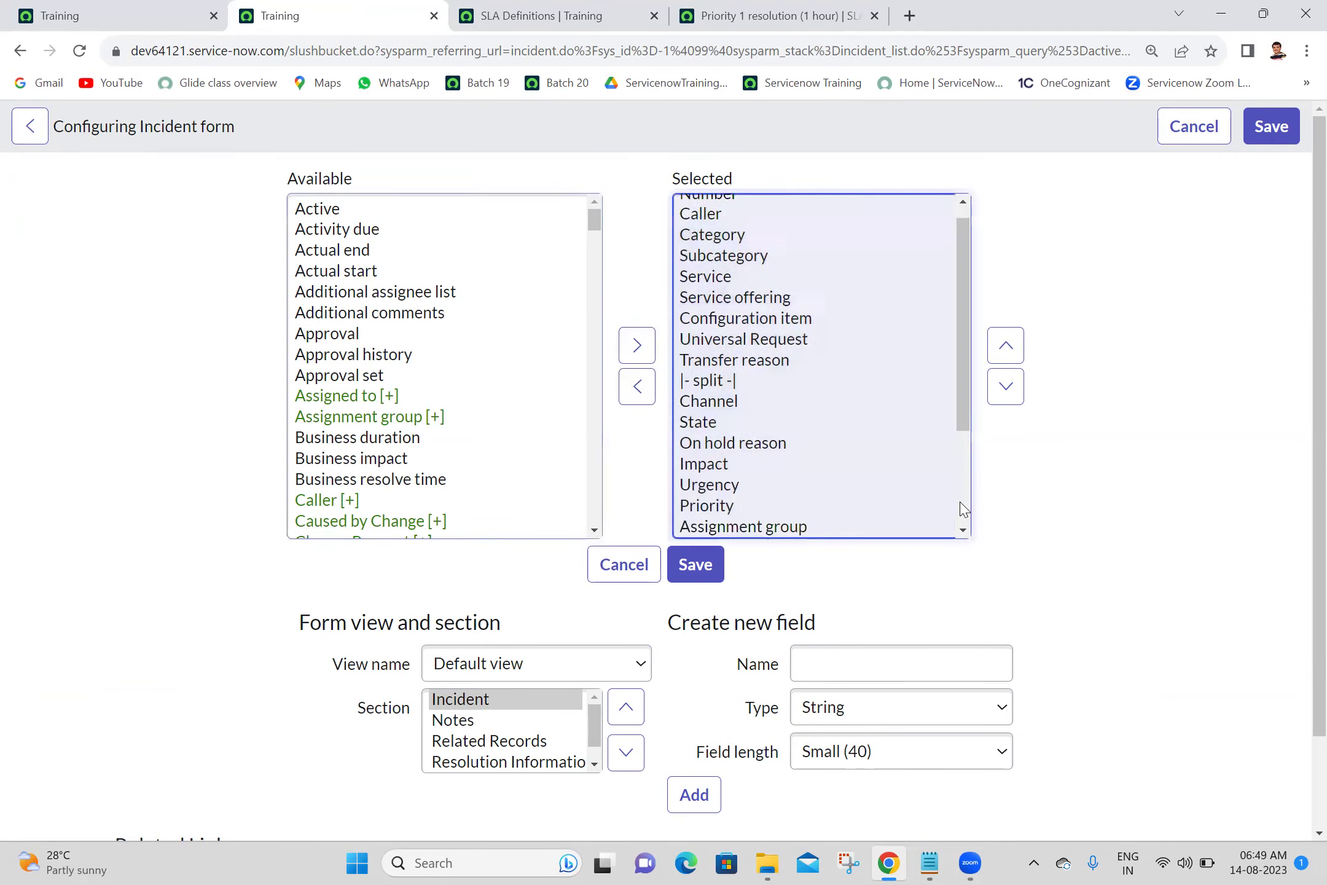
left_click(772, 483)
double_click(773, 483)
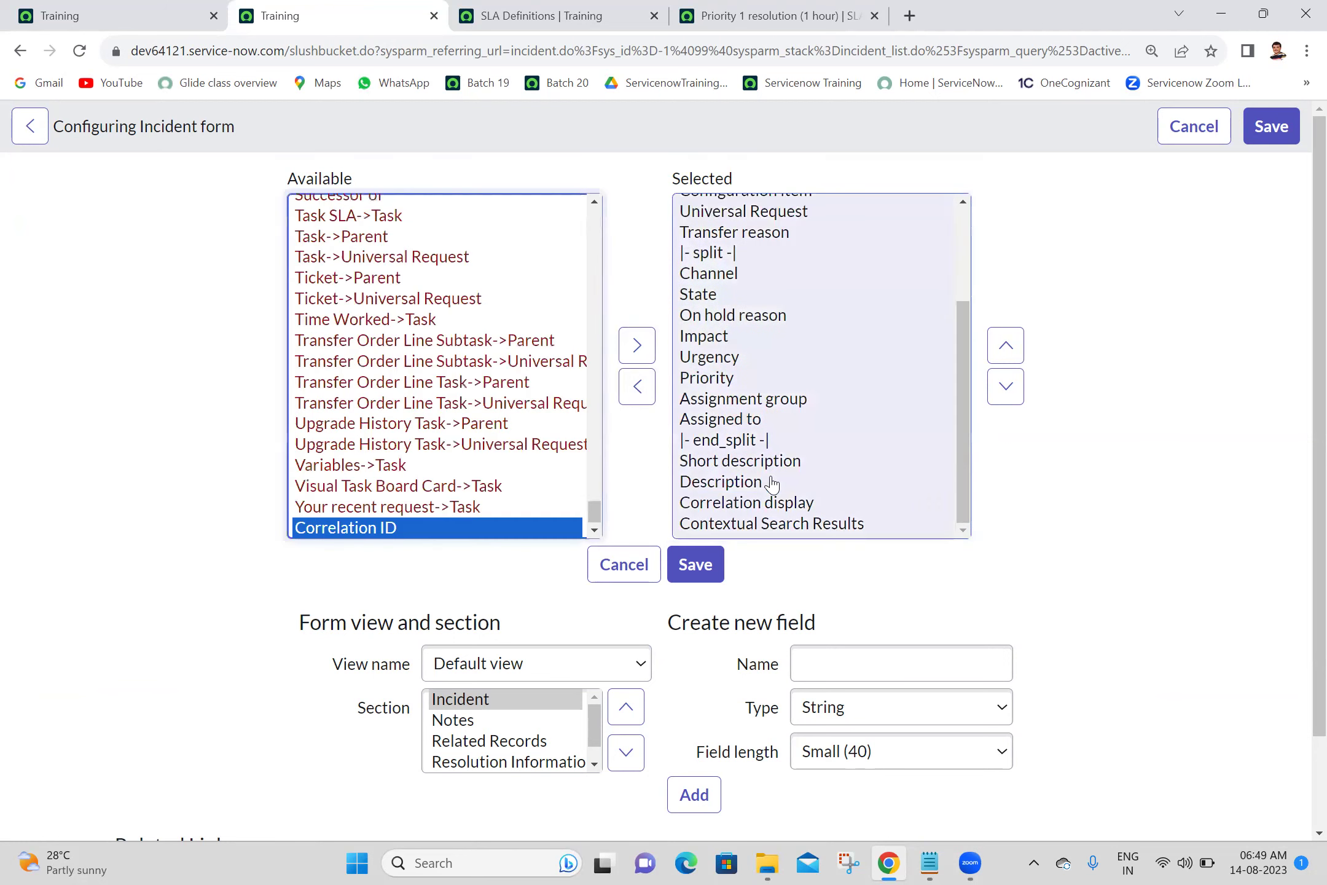
left_click(773, 503)
double_click(772, 504)
left_click(698, 577)
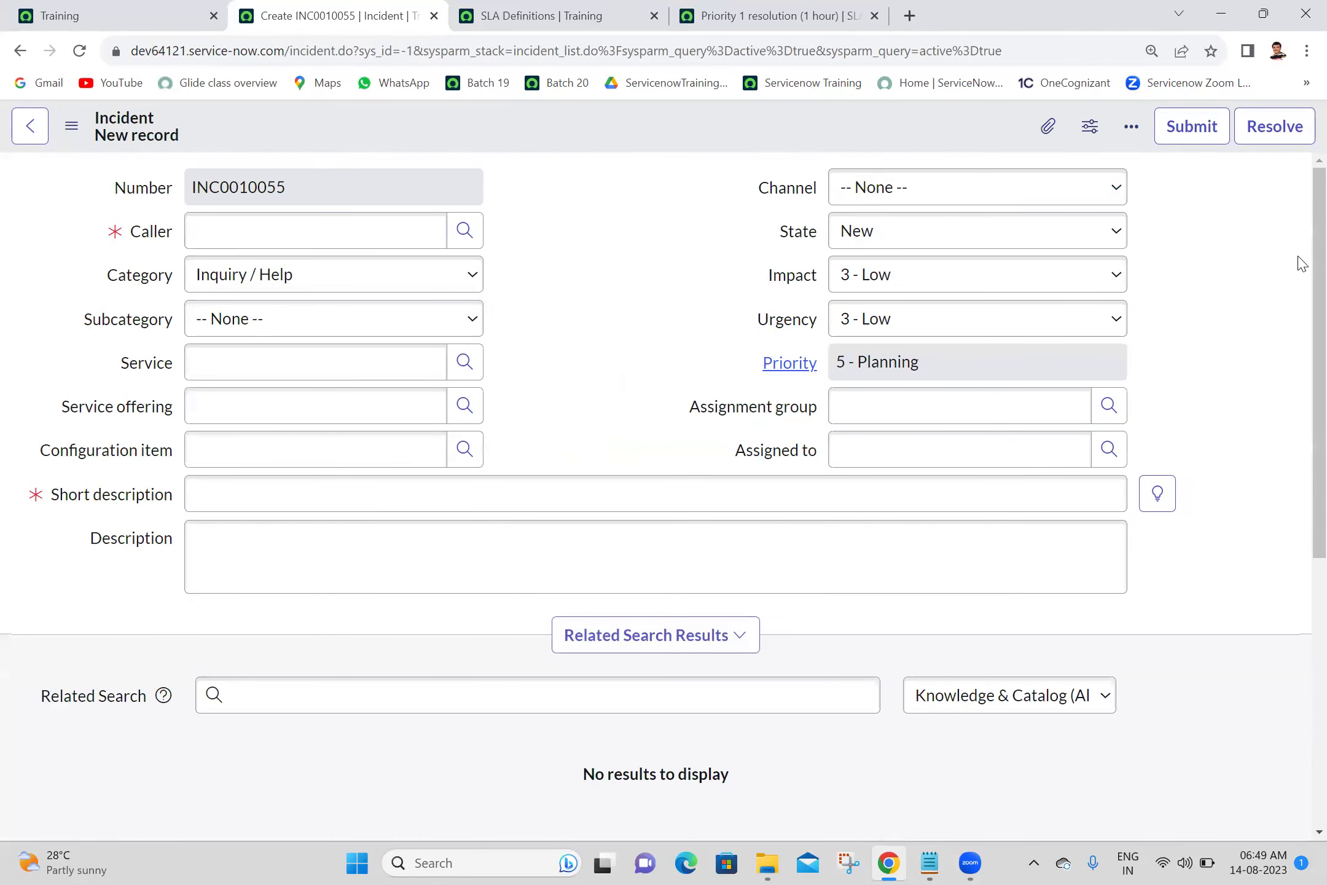
Choose the caller from the recent selections and enter "test" as the new incident's short description.
scroll(1297, 536, "down", 1)
scroll(1297, 537, "up", 1)
left_click(297, 226)
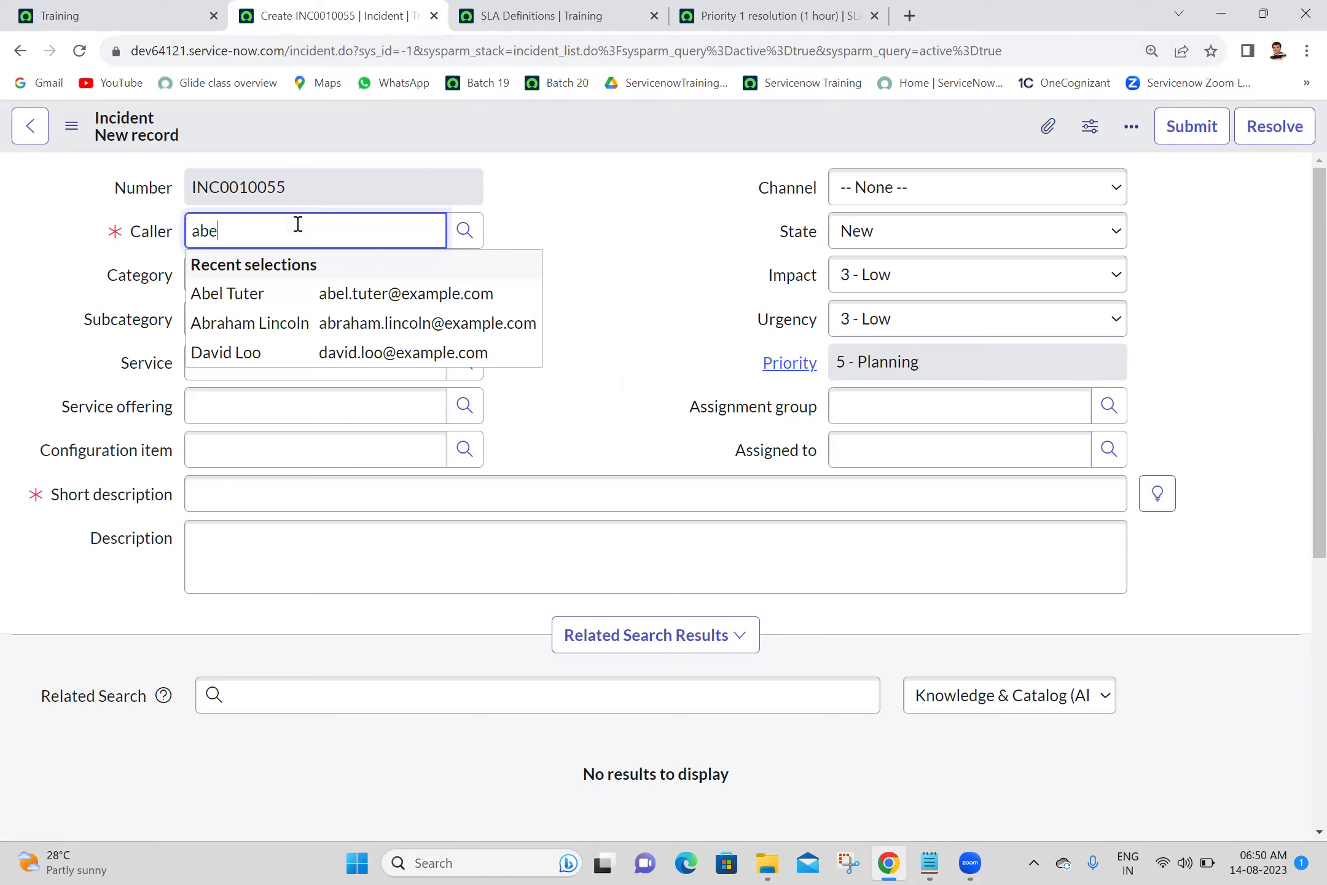
left_click(243, 295)
left_click(284, 495)
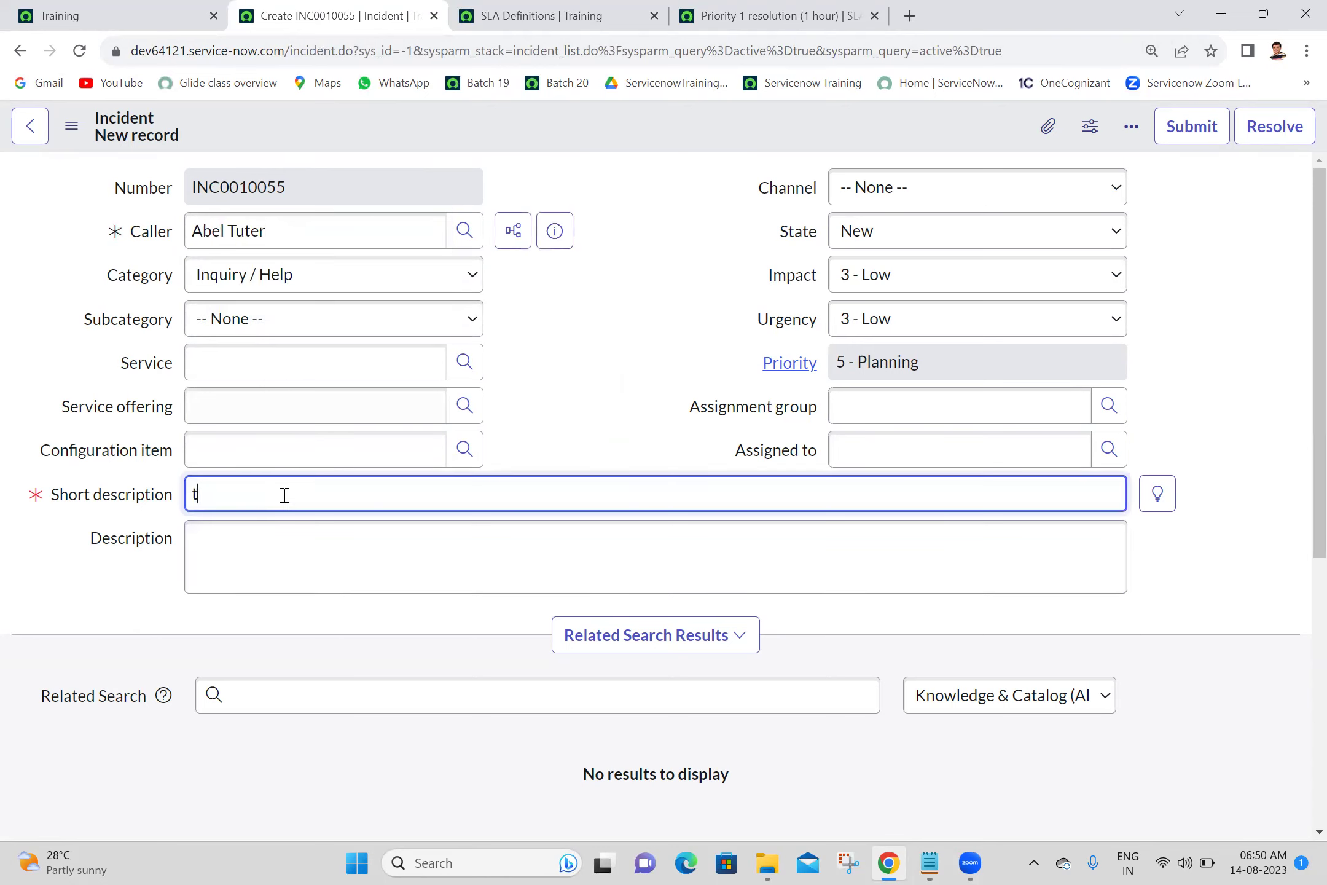
Set both the Impact and the Urgency of the incident to 1 - High.
left_click(944, 275)
left_click(880, 304)
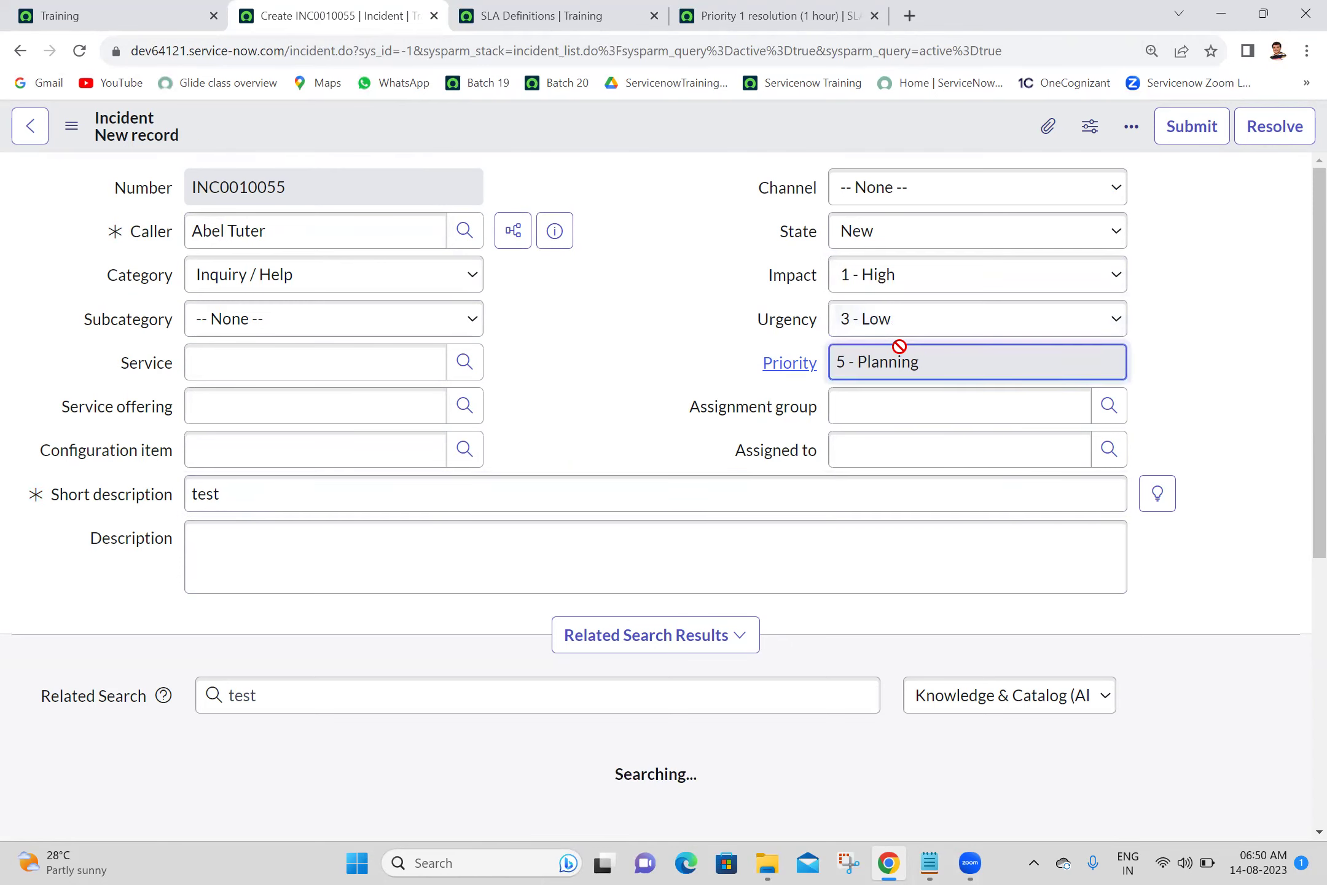
left_click(898, 325)
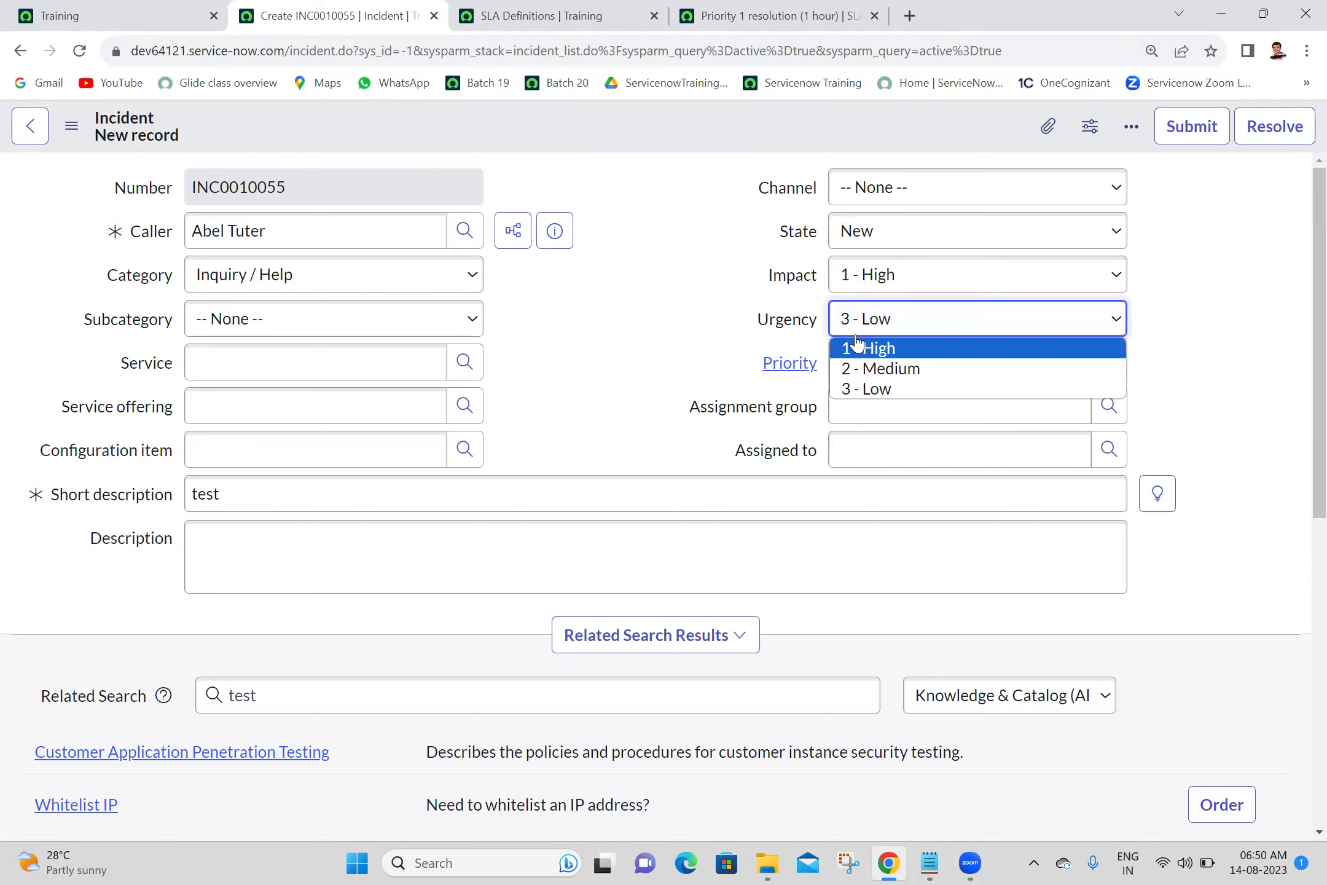
left_click(853, 354)
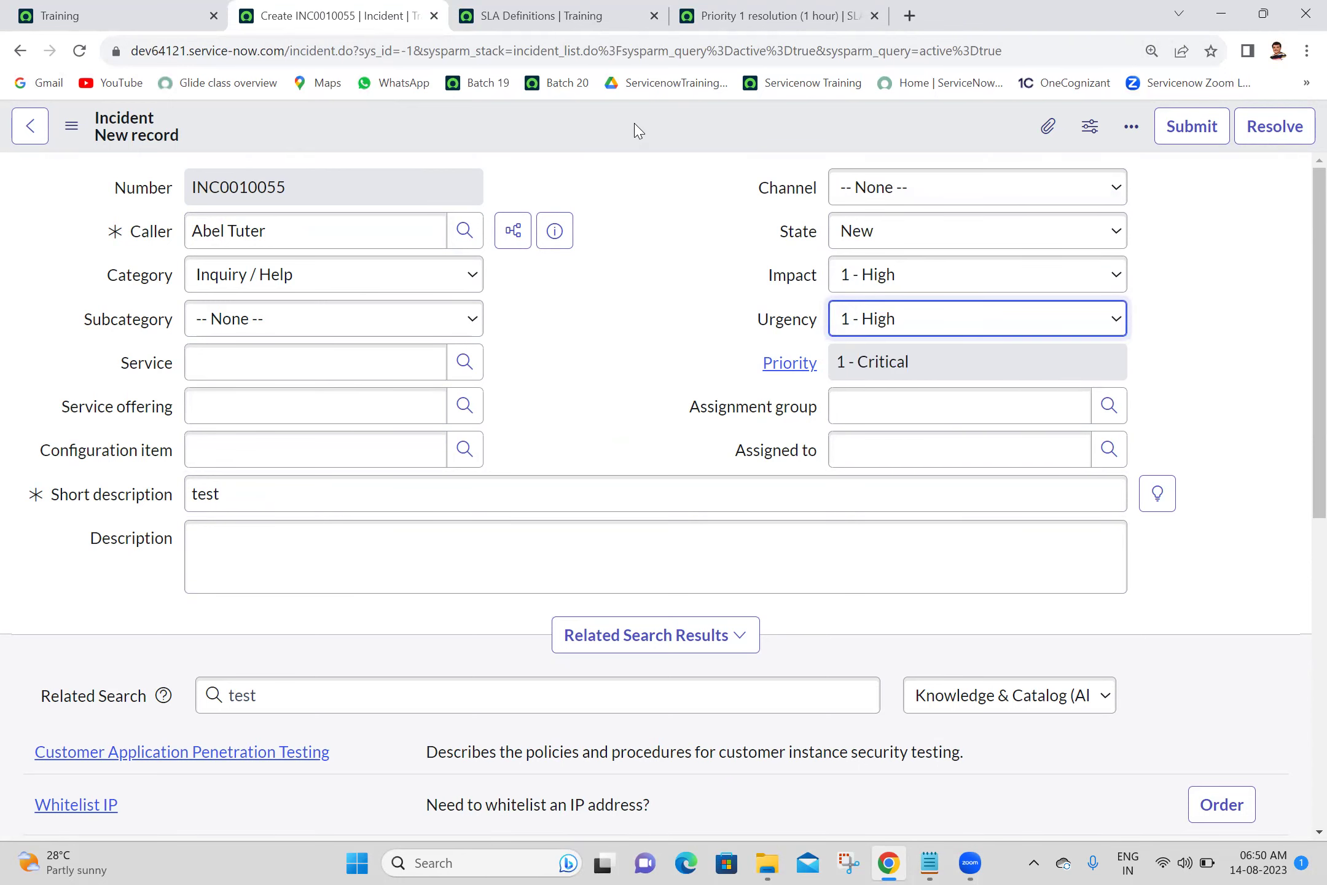
Save the incident while staying on its form and check the Task SLAs related list.
right_click(636, 129)
left_click(674, 139)
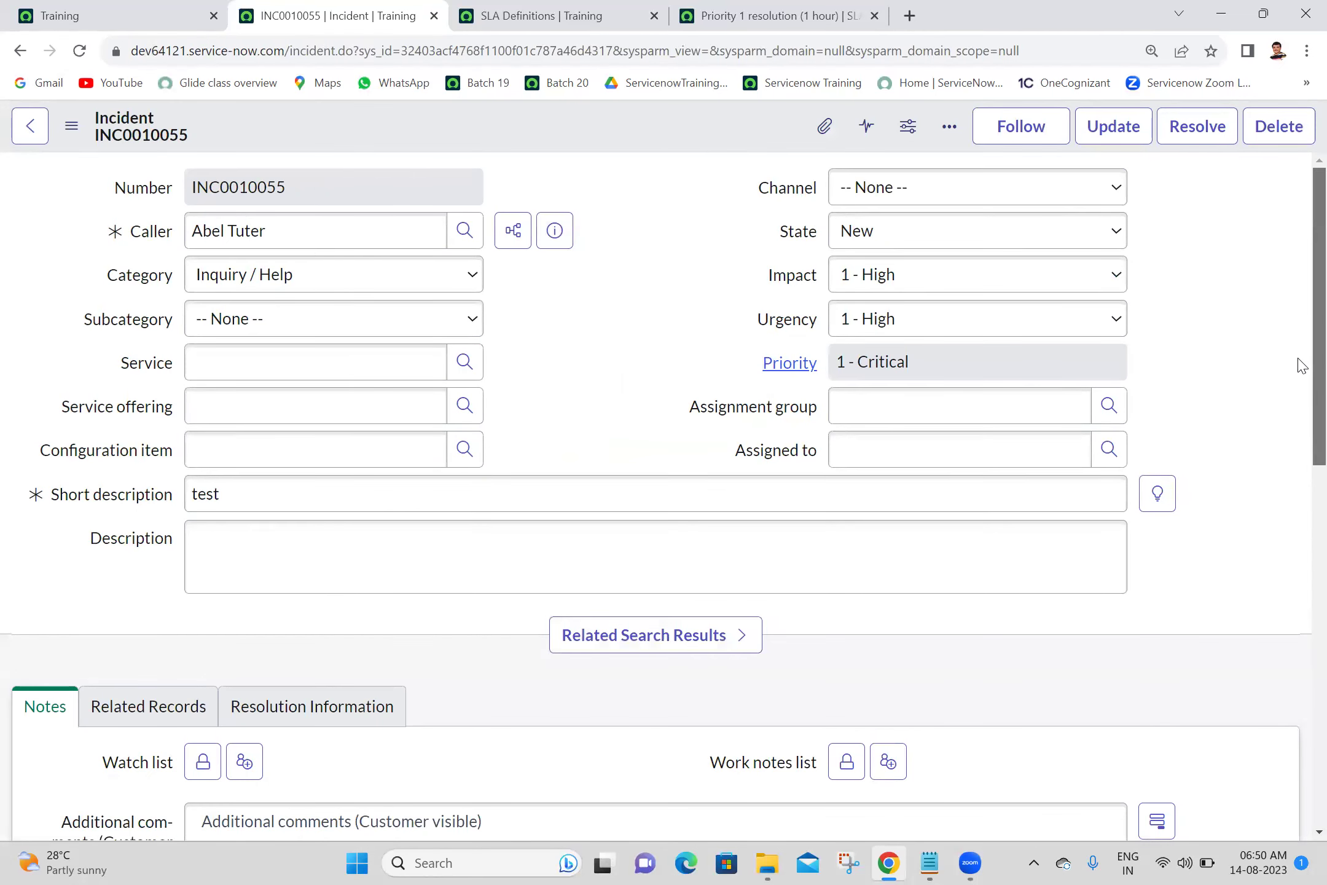
scroll(1300, 740, "down", 15)
scroll(1299, 741, "down", 1)
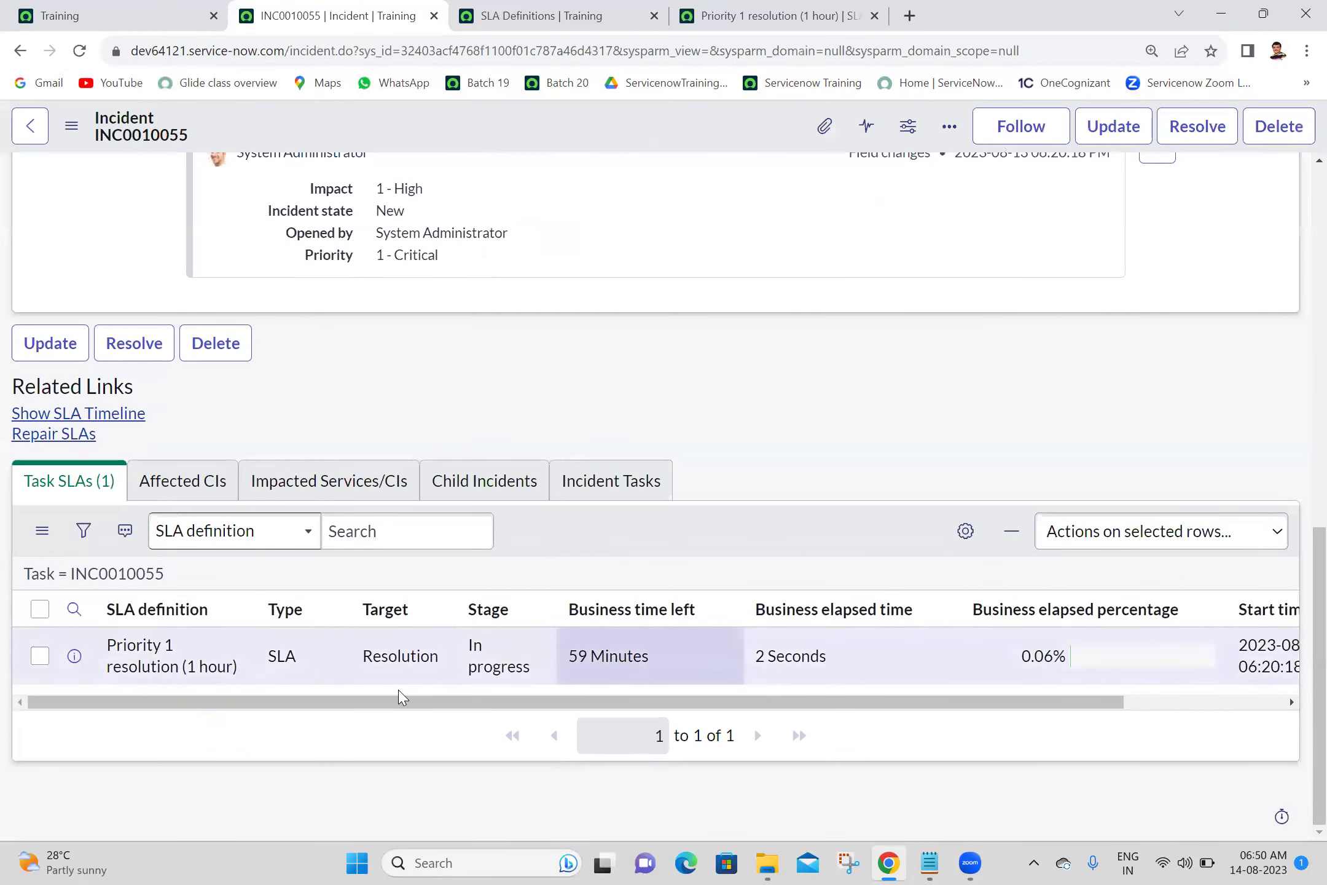
Assign the incident to the Software group, choose the assignee from the recent selections, and save the record.
scroll(1006, 243, "up", 15)
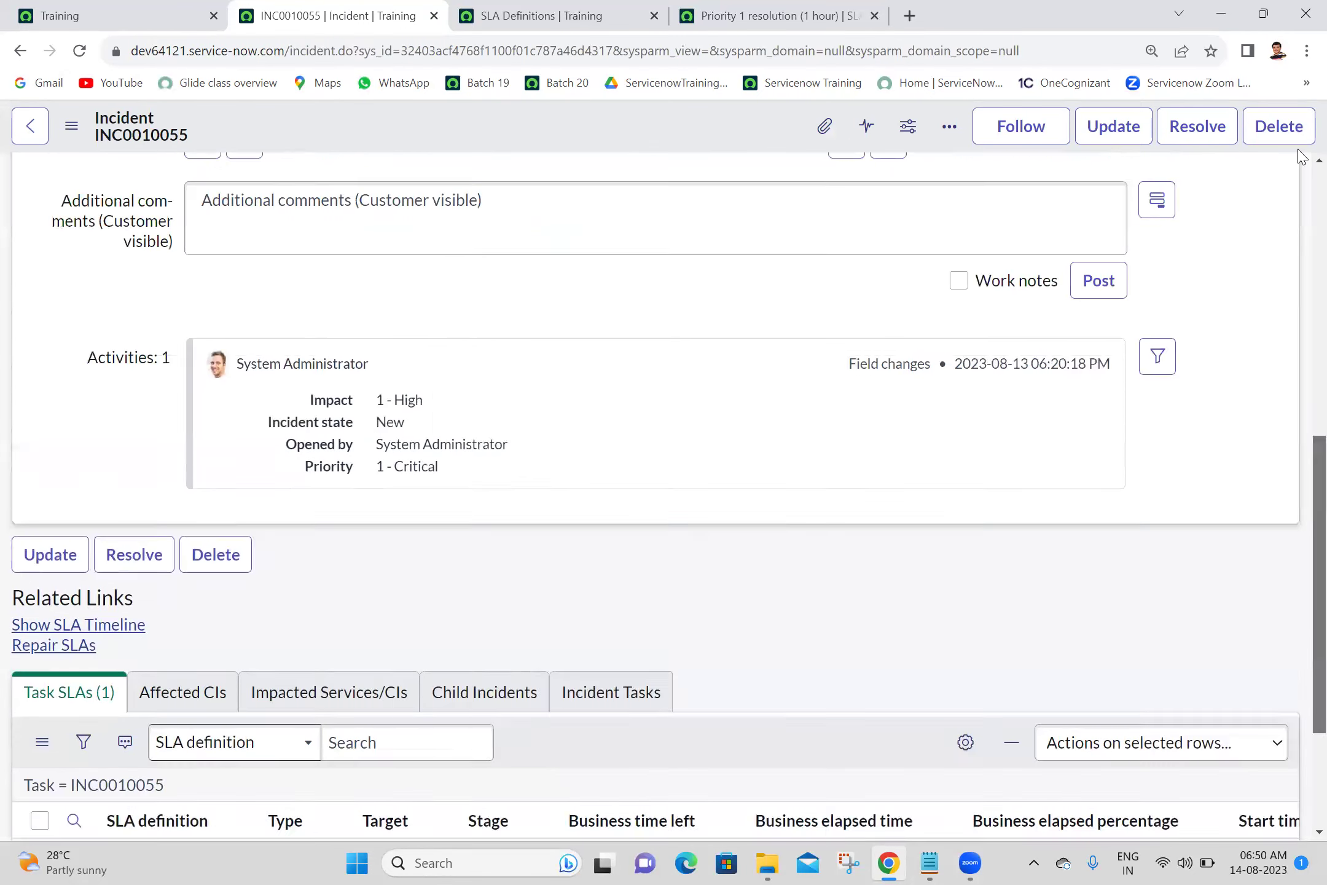
left_click(913, 421)
type("sof")
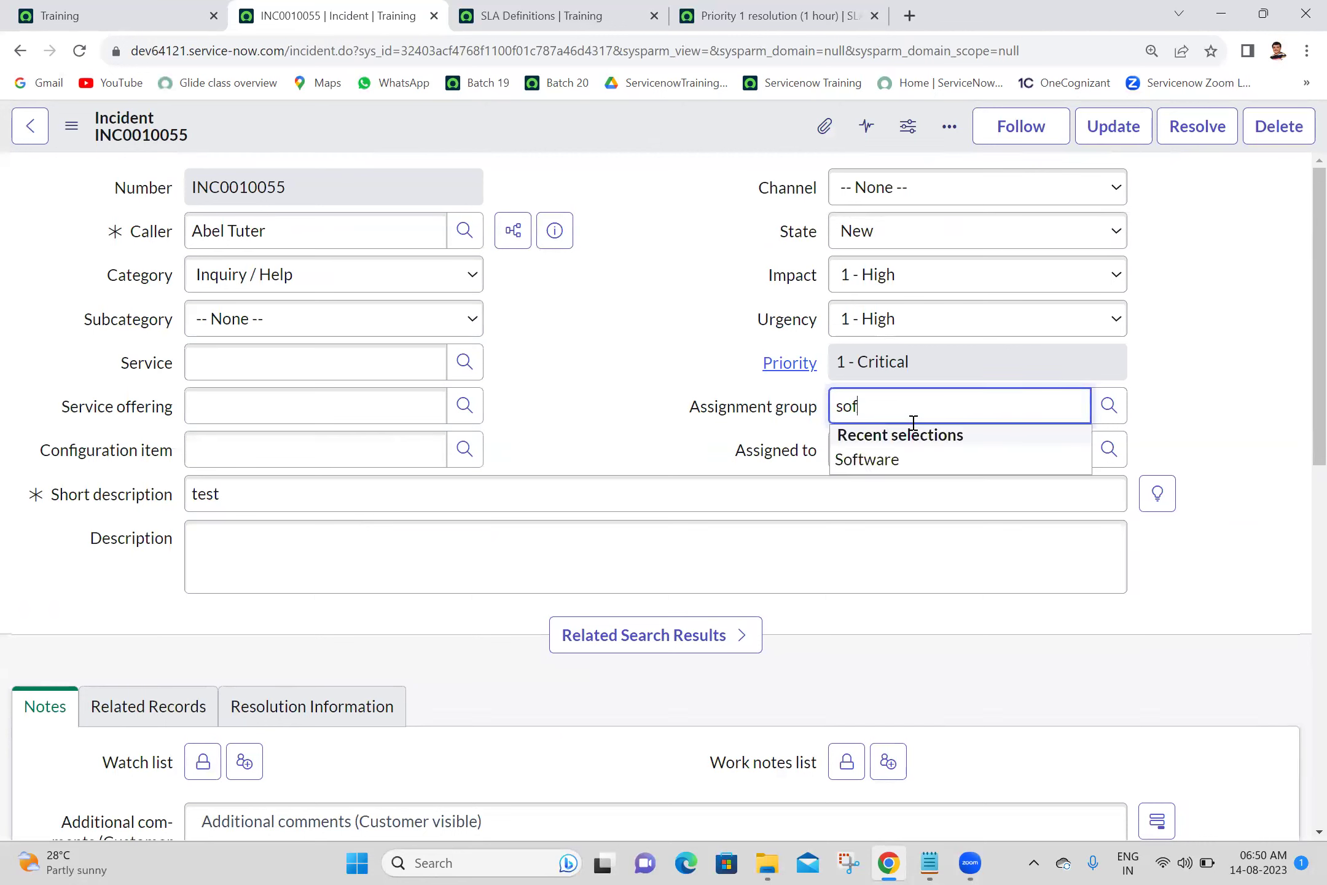
left_click(902, 458)
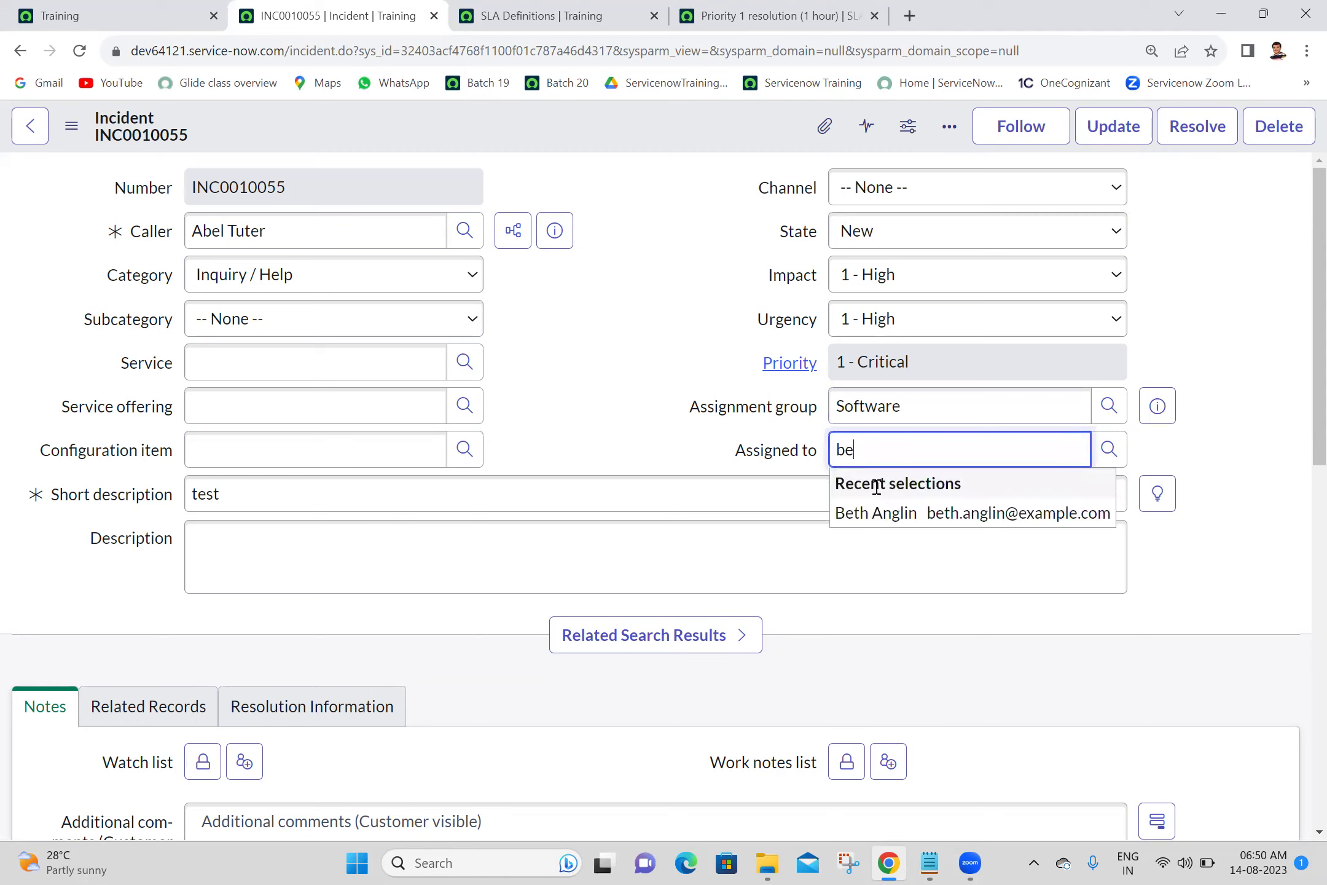
left_click(884, 513)
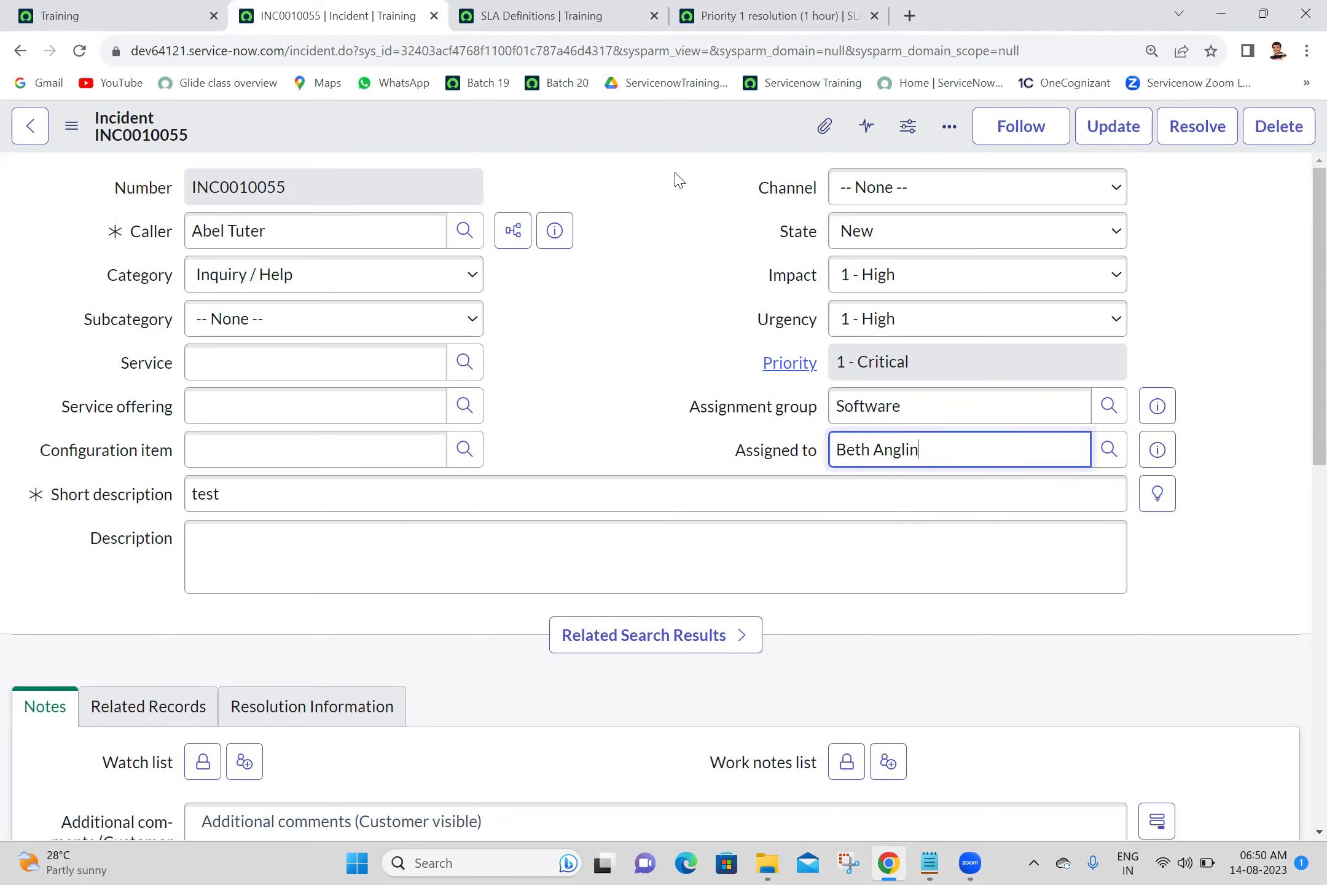
right_click(663, 131)
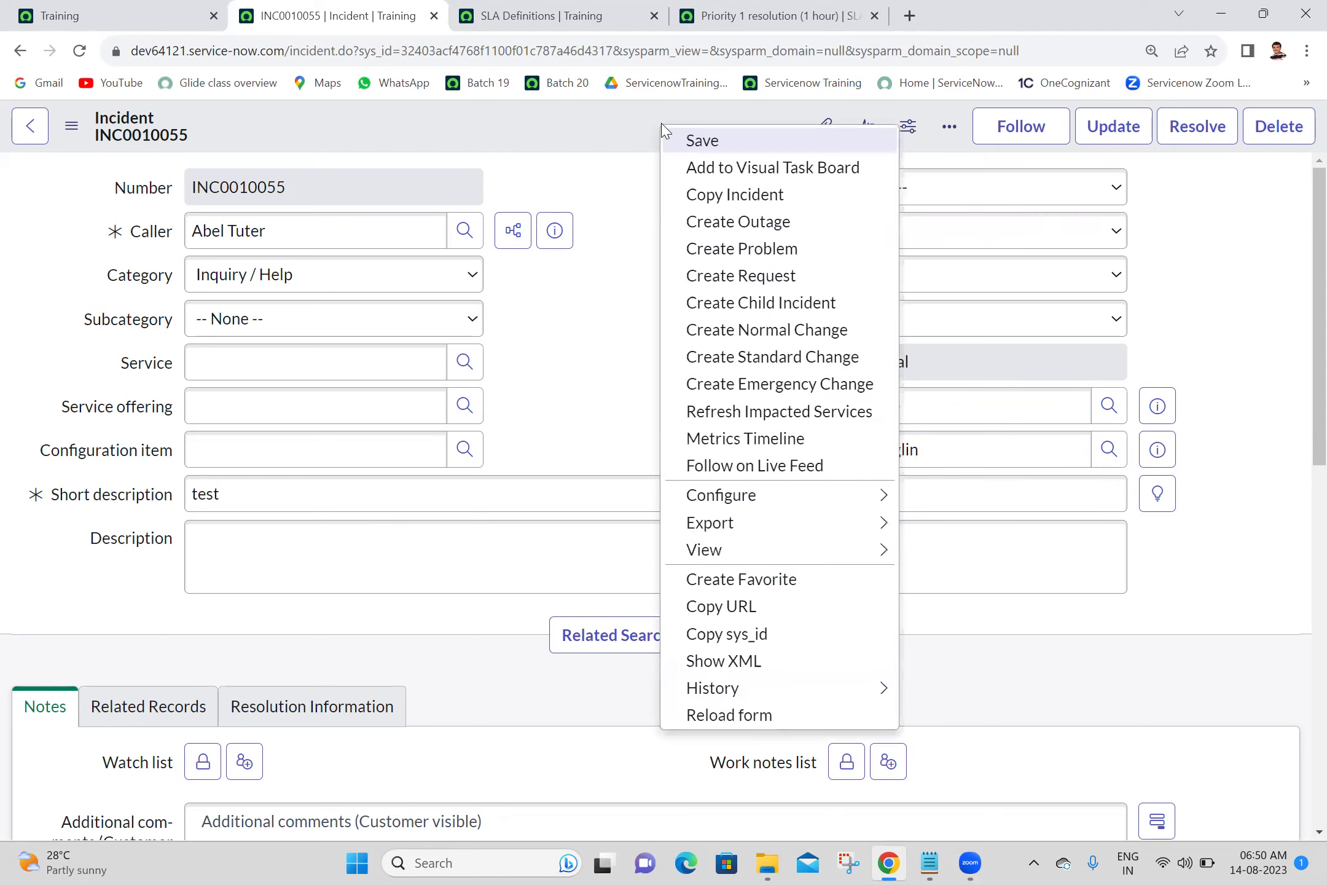
left_click(701, 141)
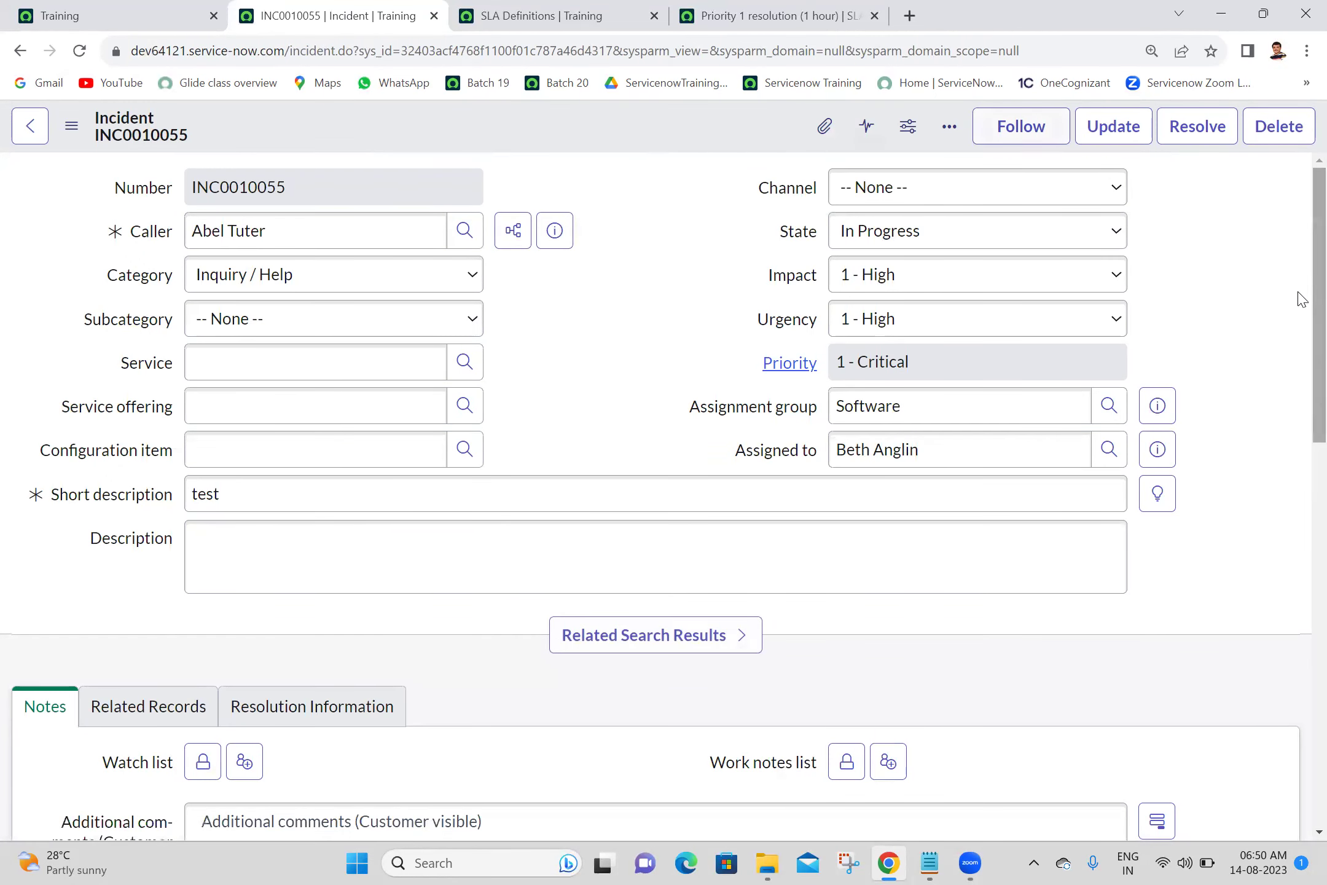
Check the business elapsed time of the Priority 1 resolution entry in the incident's Task SLAs related list.
scroll(1301, 299, "down", 15)
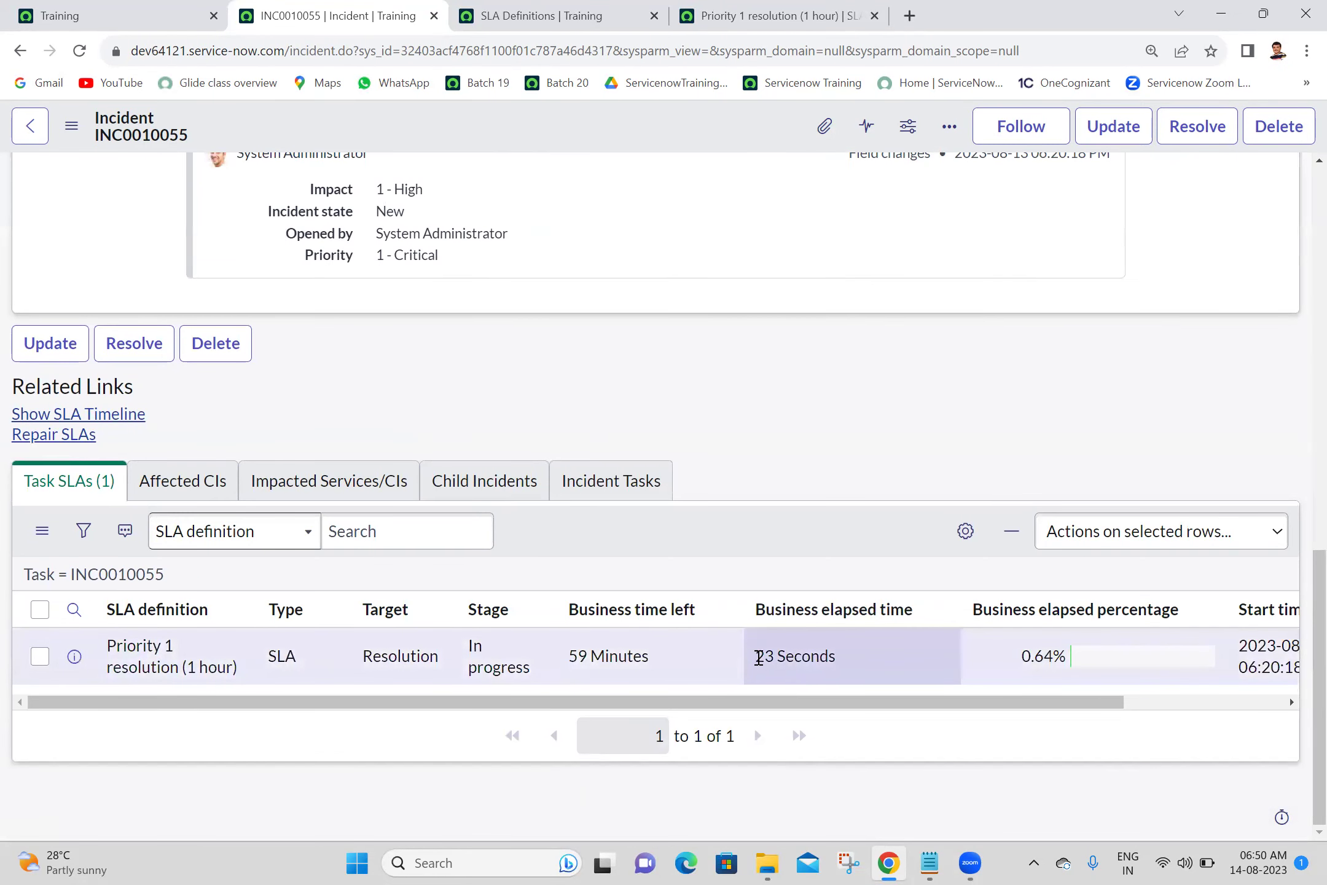
left_click_drag(781, 653, 880, 647)
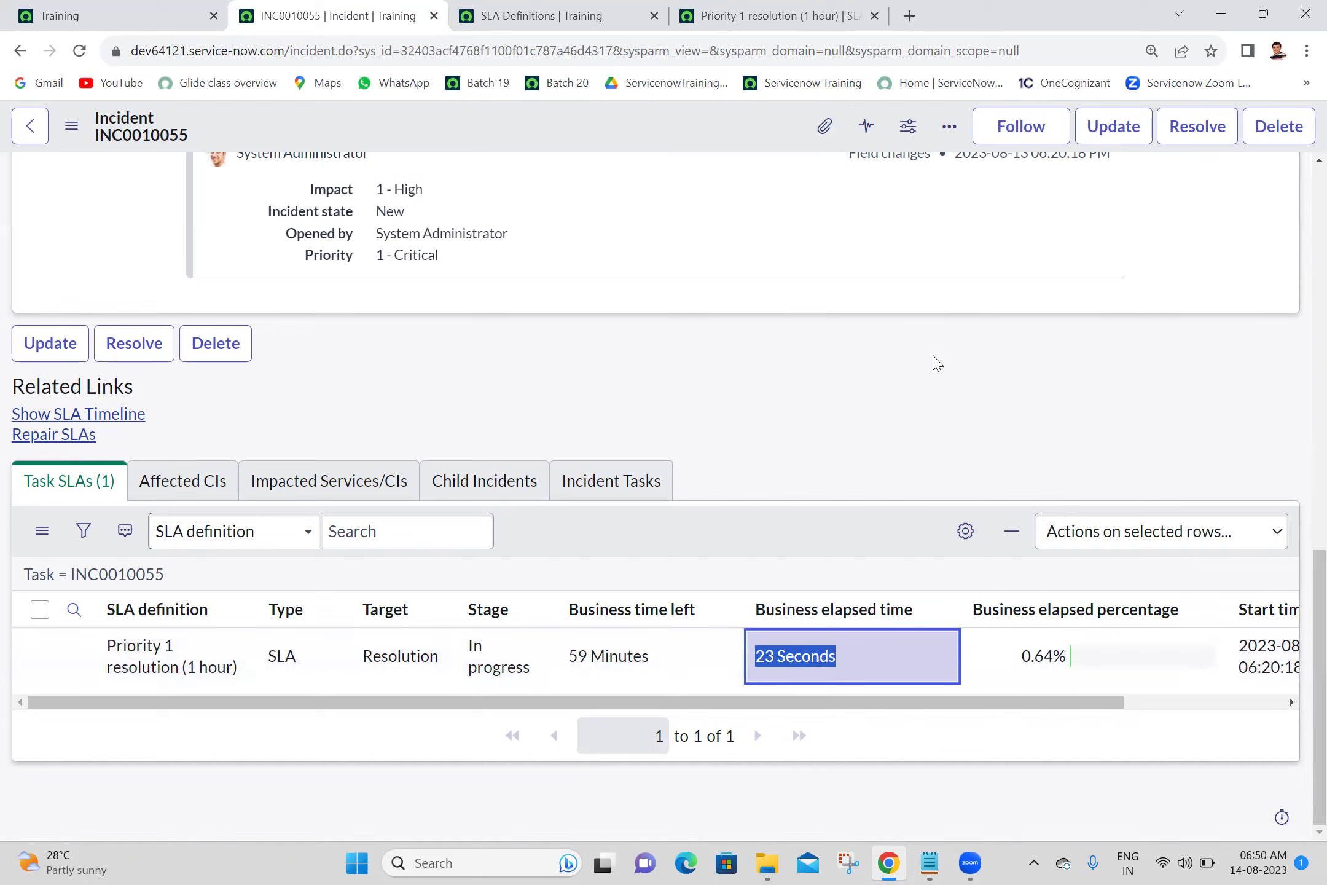
left_click(809, 462)
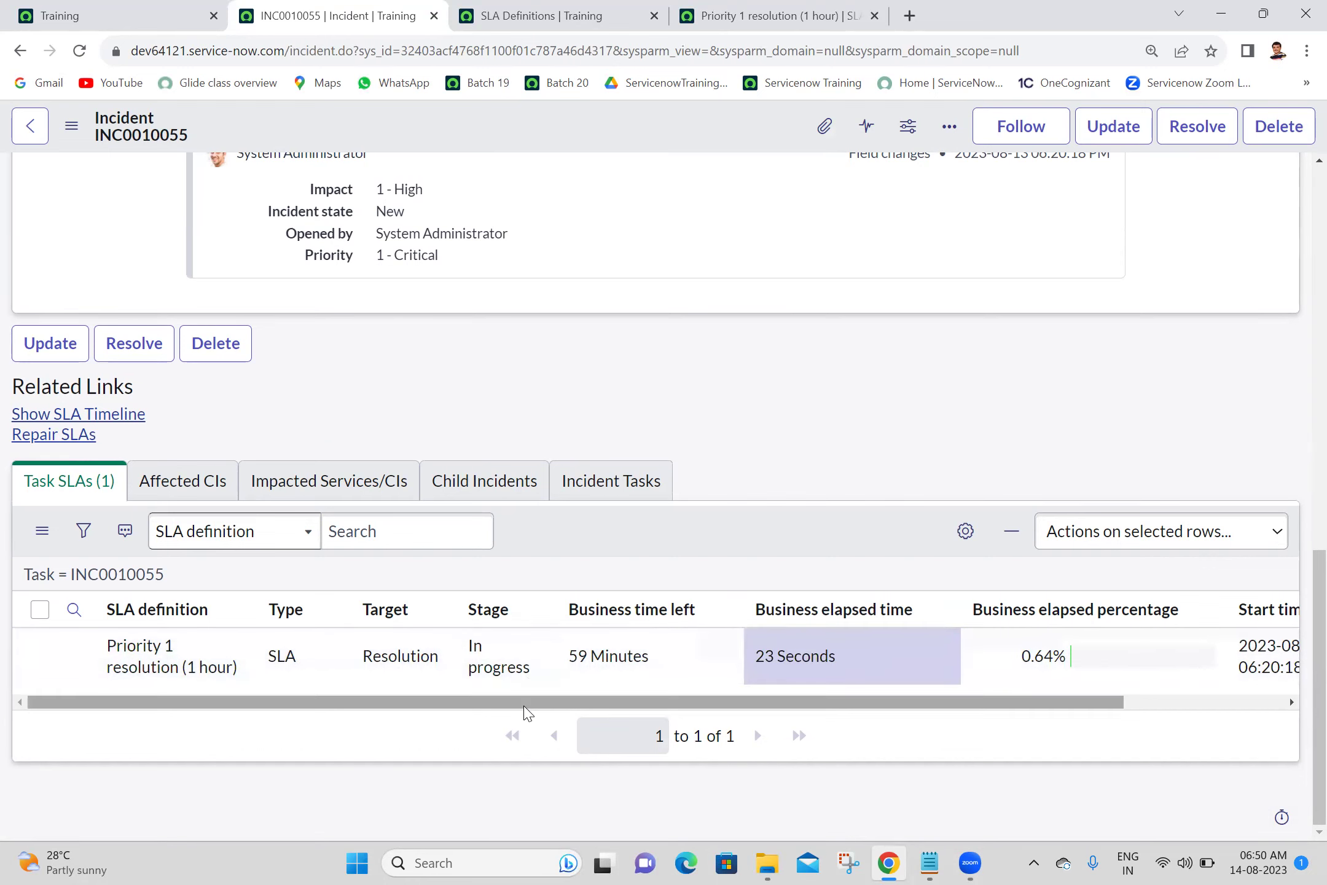
left_click_drag(524, 703, 868, 673)
scroll(592, 682, "left", 5)
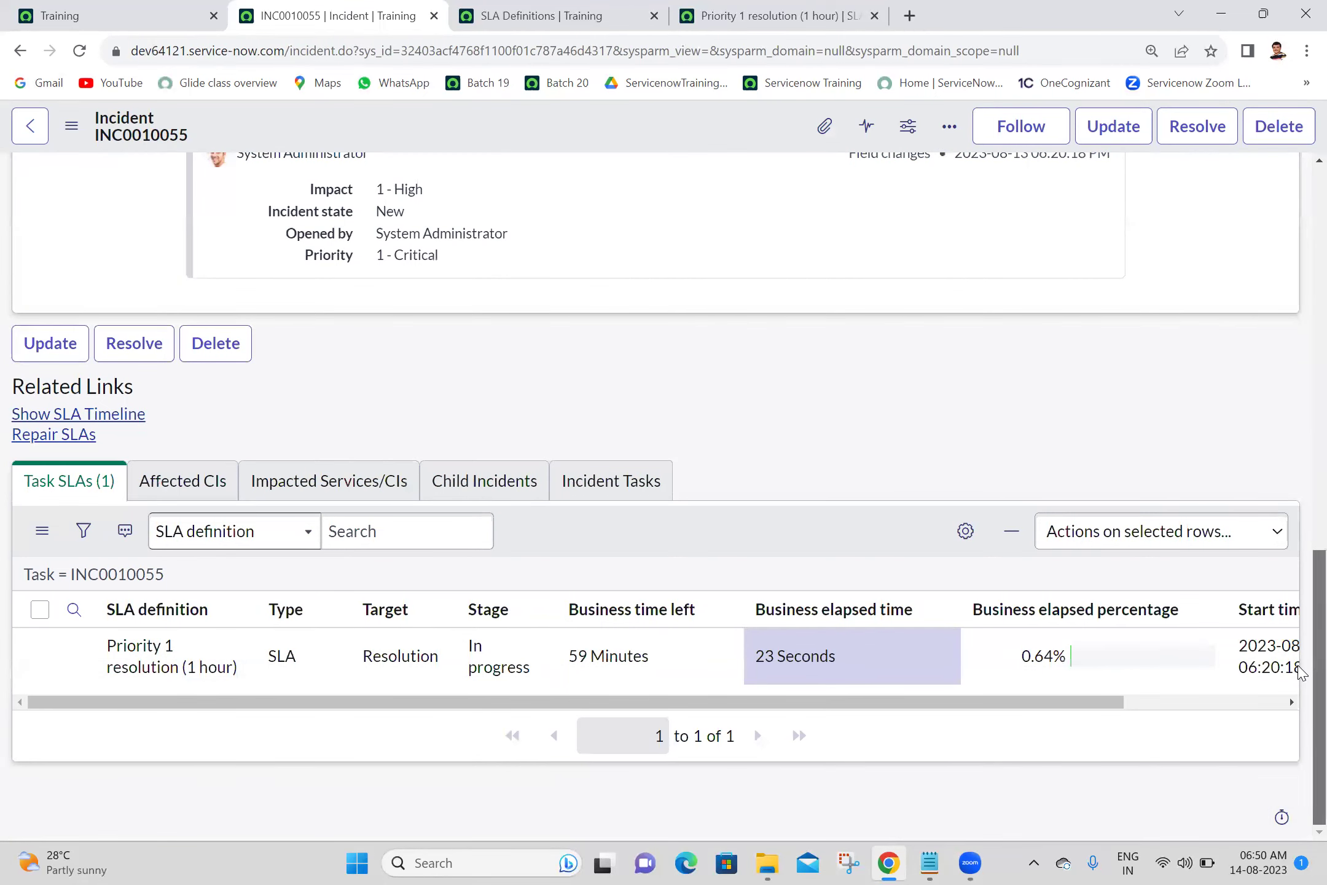
Set the incident's Impact to 2 - Medium and try to save the record.
scroll(1301, 200, "up", 10)
left_click(857, 273)
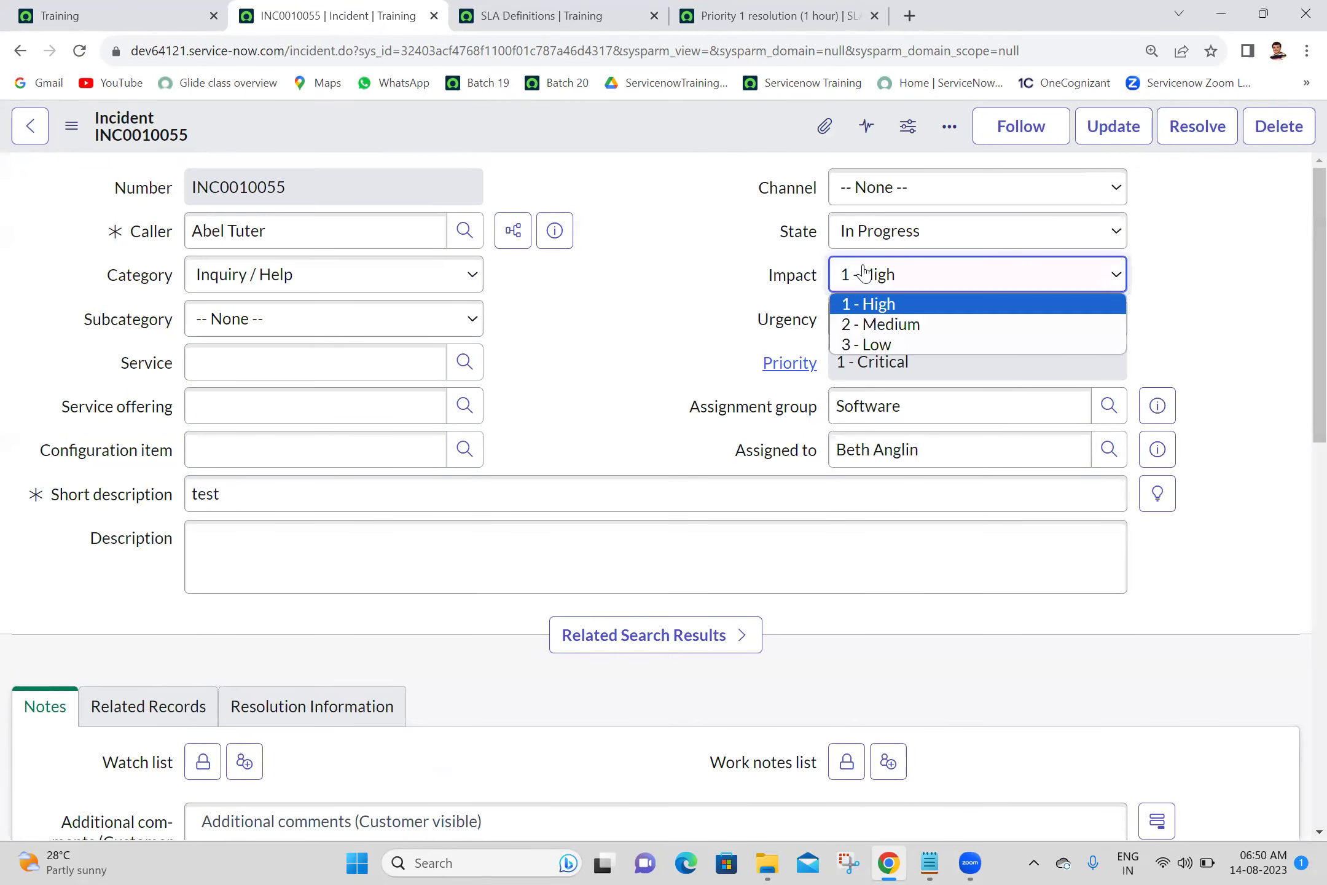
left_click(899, 327)
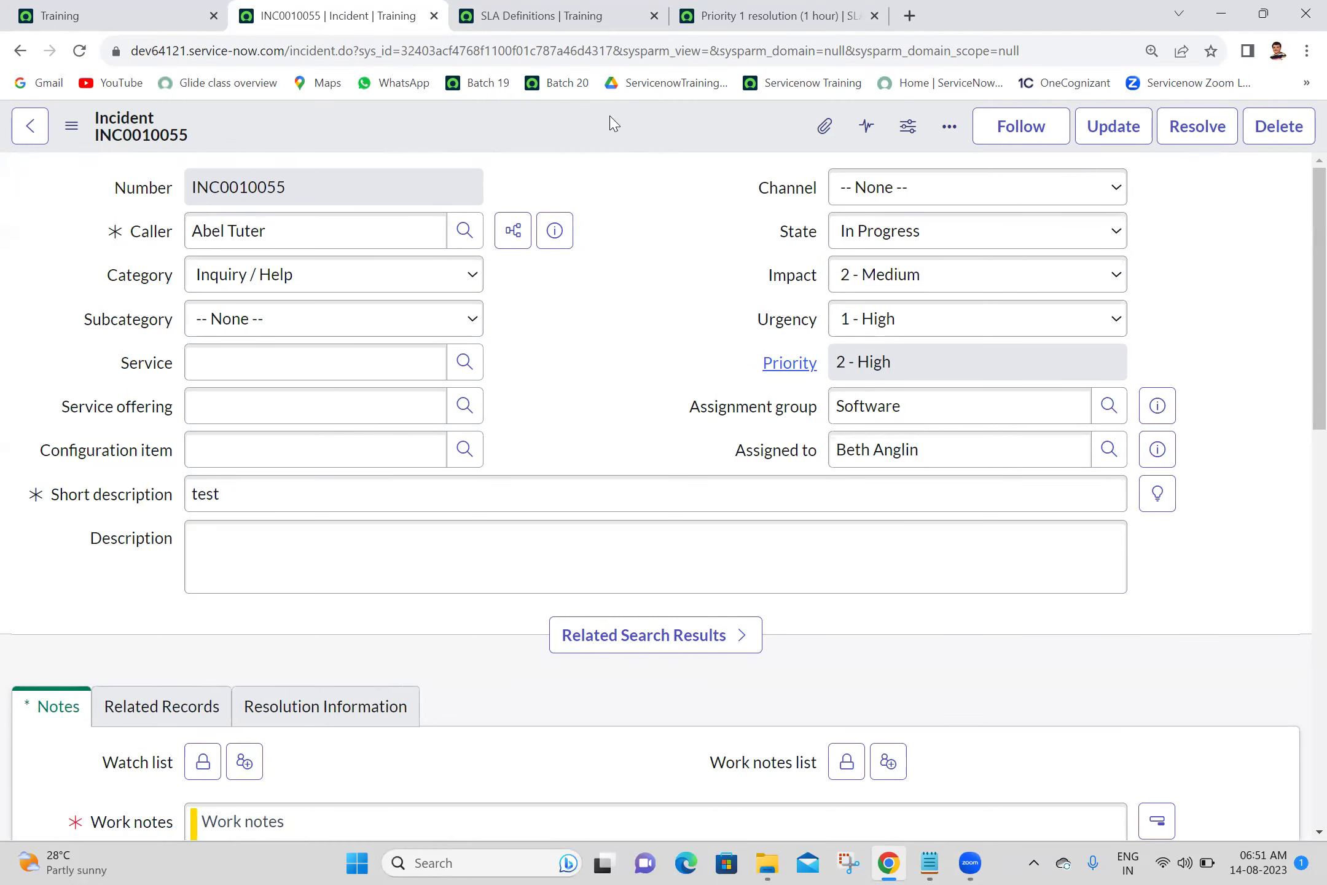
right_click(630, 144)
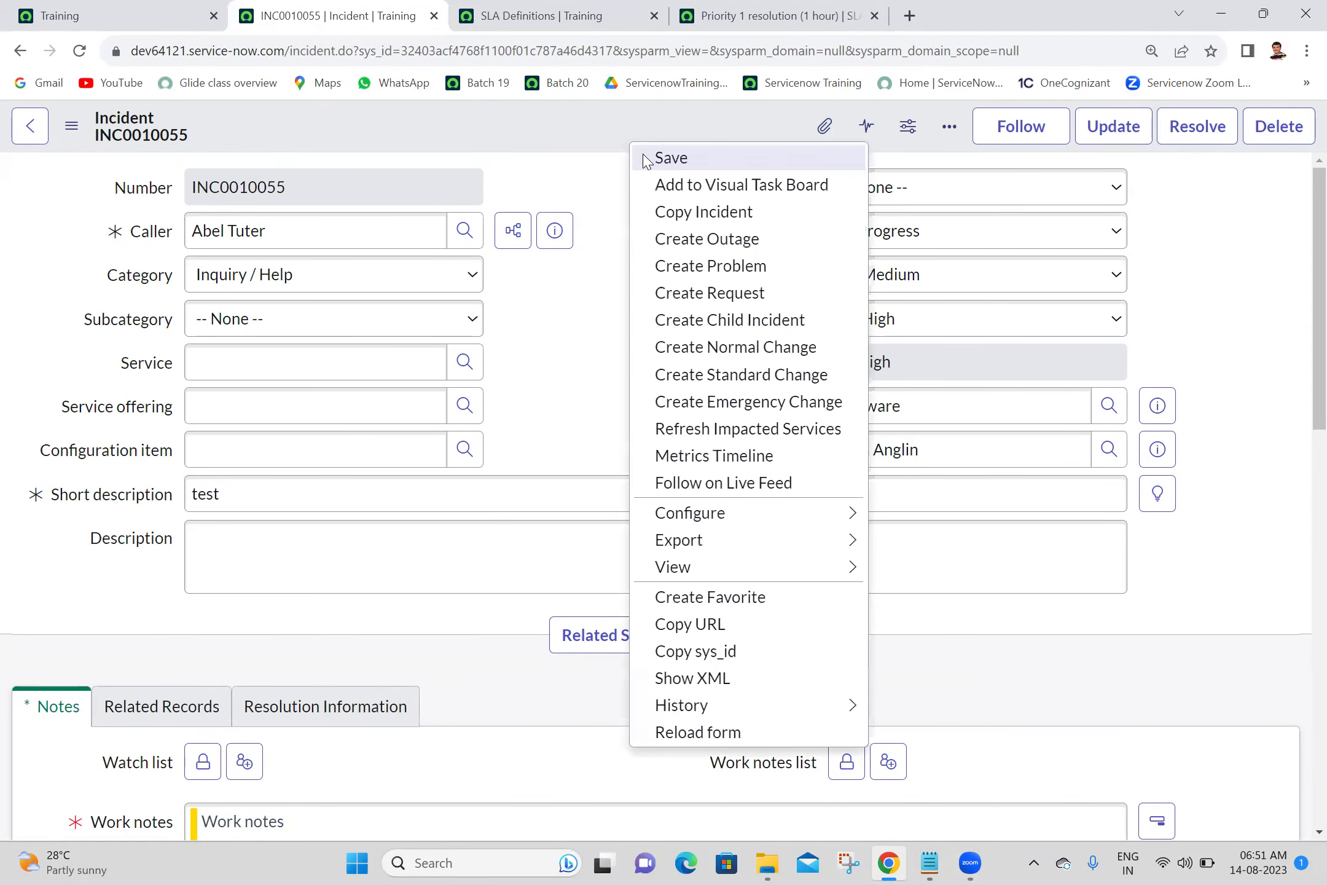
left_click(644, 156)
Enter "test" in the mandatory work notes and save the incident while staying on its form.
left_click(468, 518)
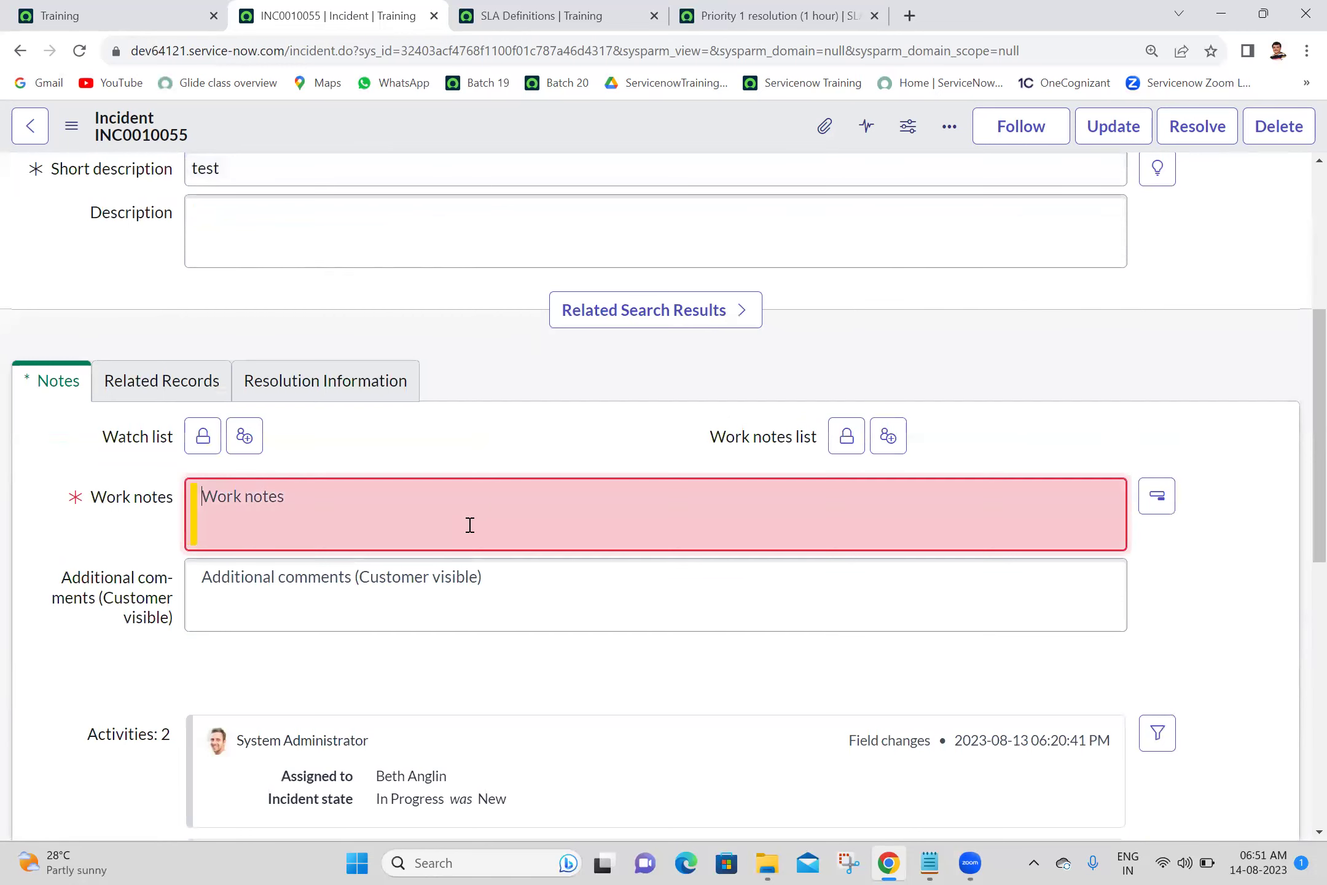
type("test")
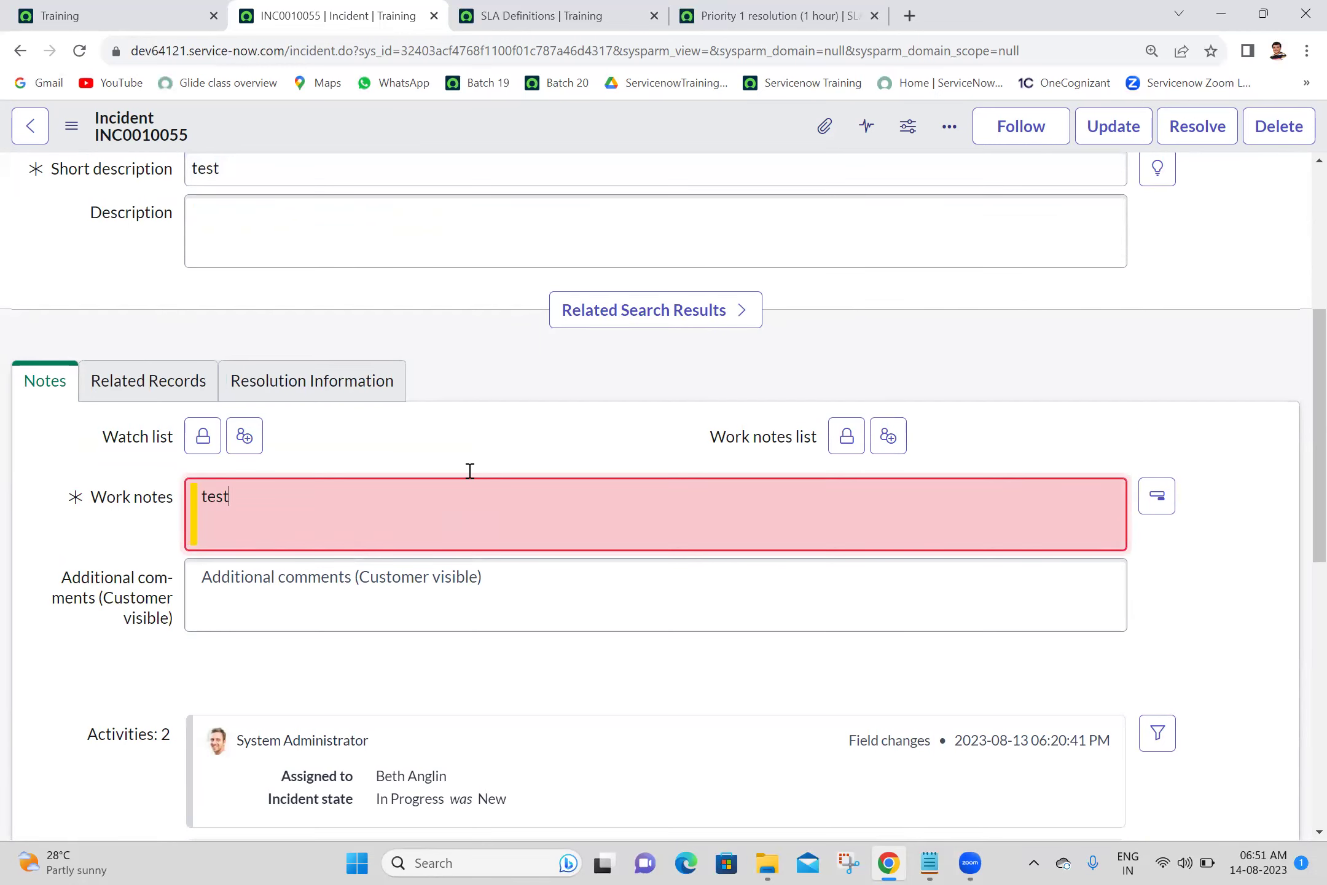
right_click(581, 139)
left_click(622, 153)
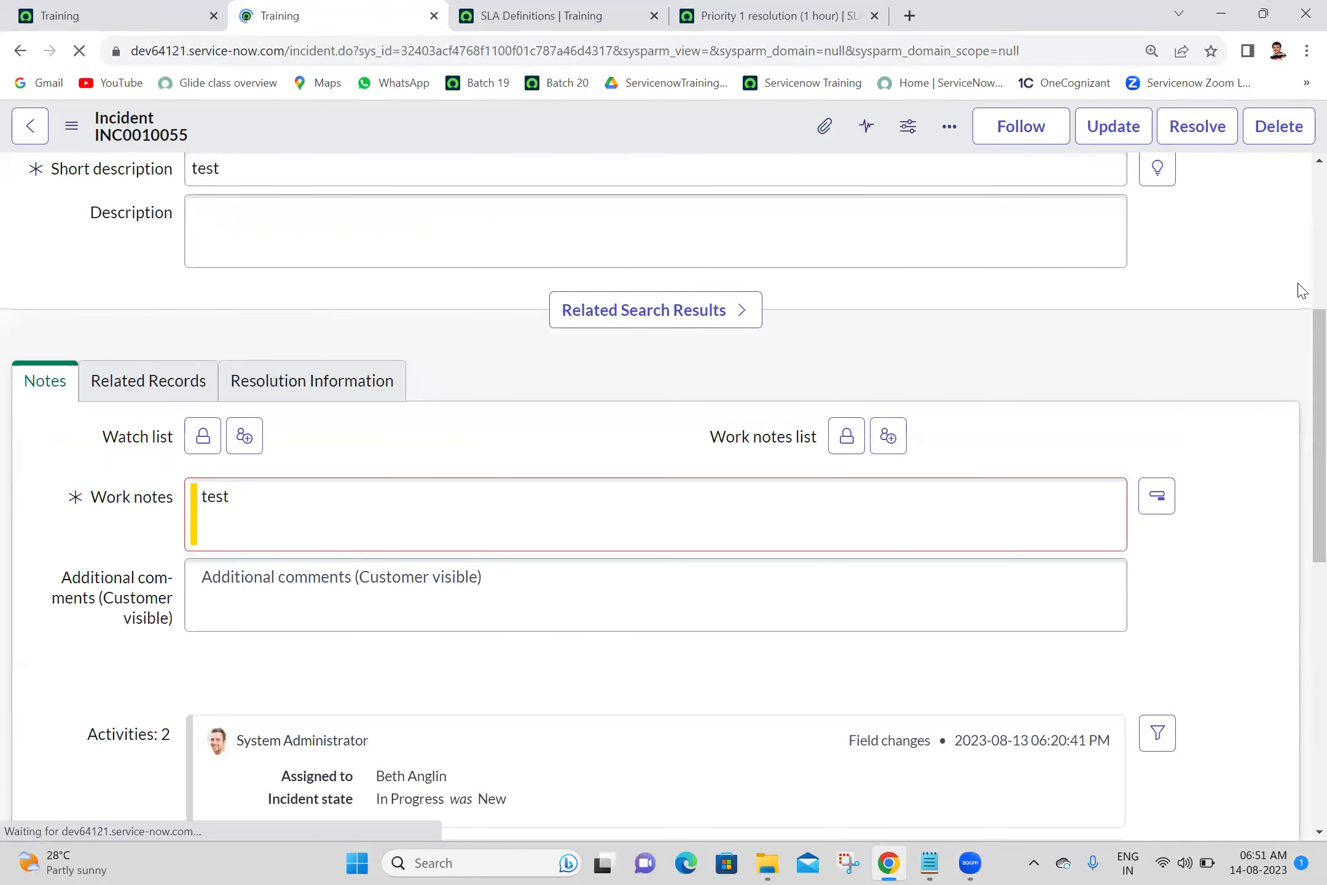
Open the Priority 2 resolution (8 hour) record from the incident's Task SLAs list in a new browser tab.
left_click_drag(1297, 264, 1301, 720)
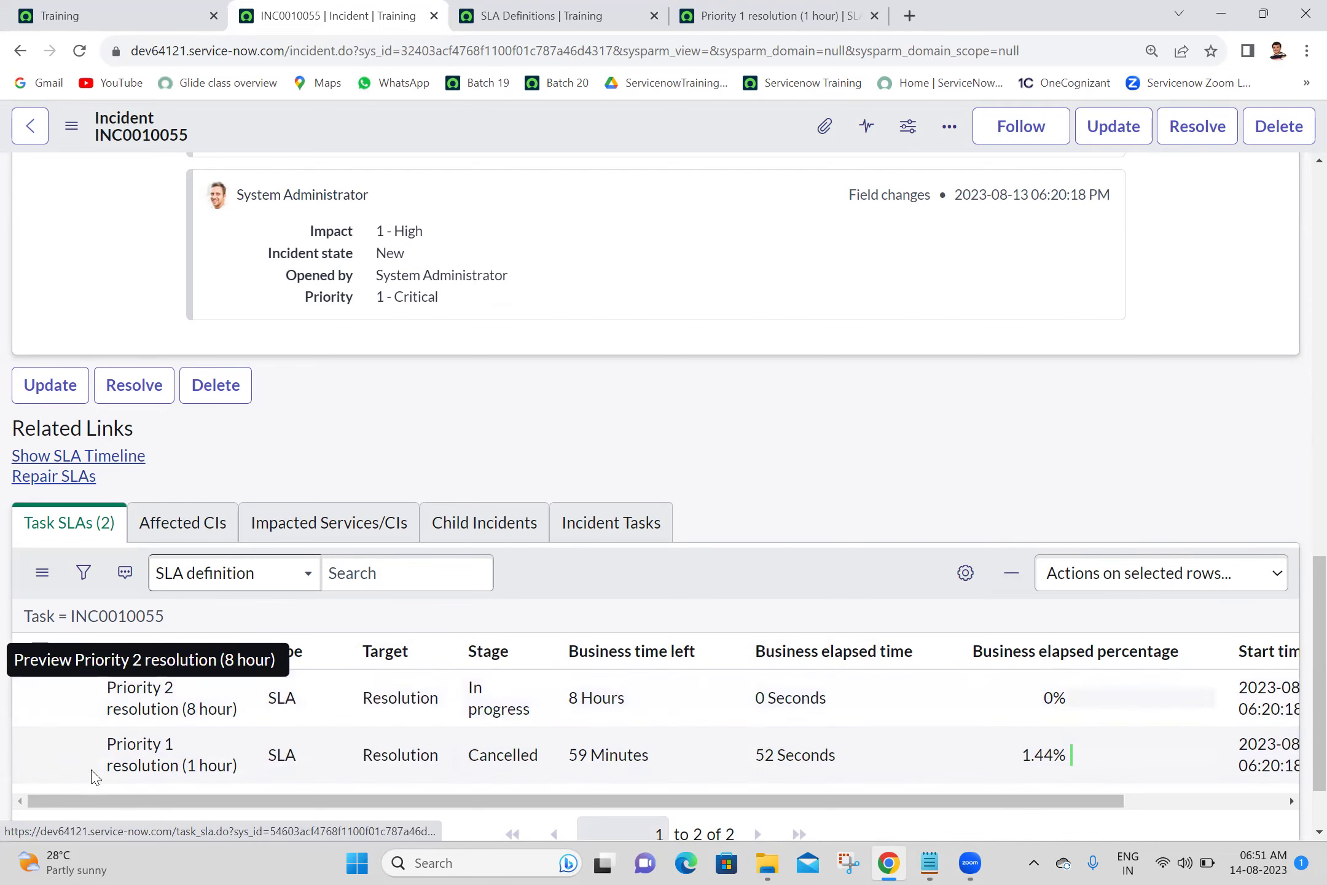
left_click(75, 699)
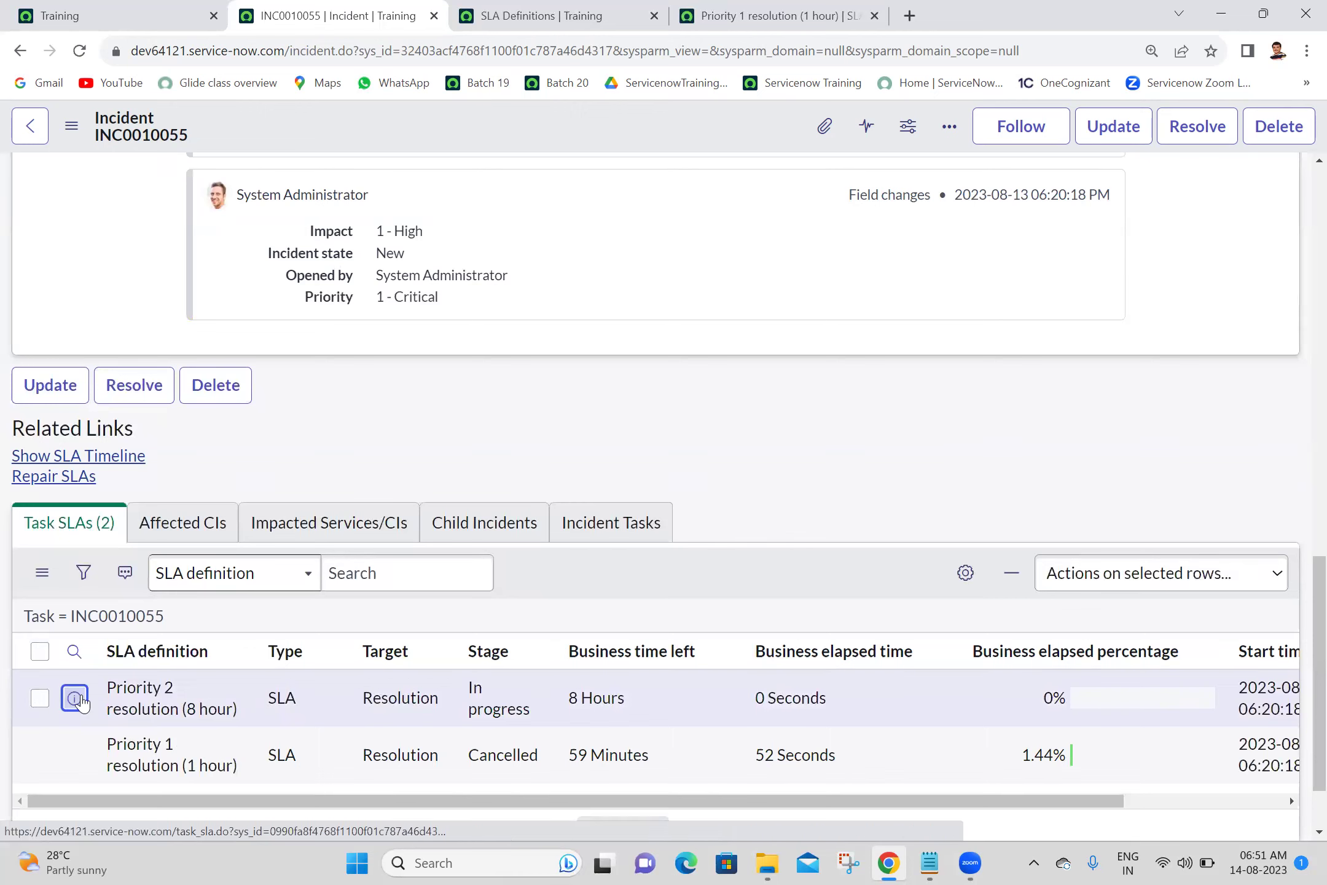
middle_click(670, 753)
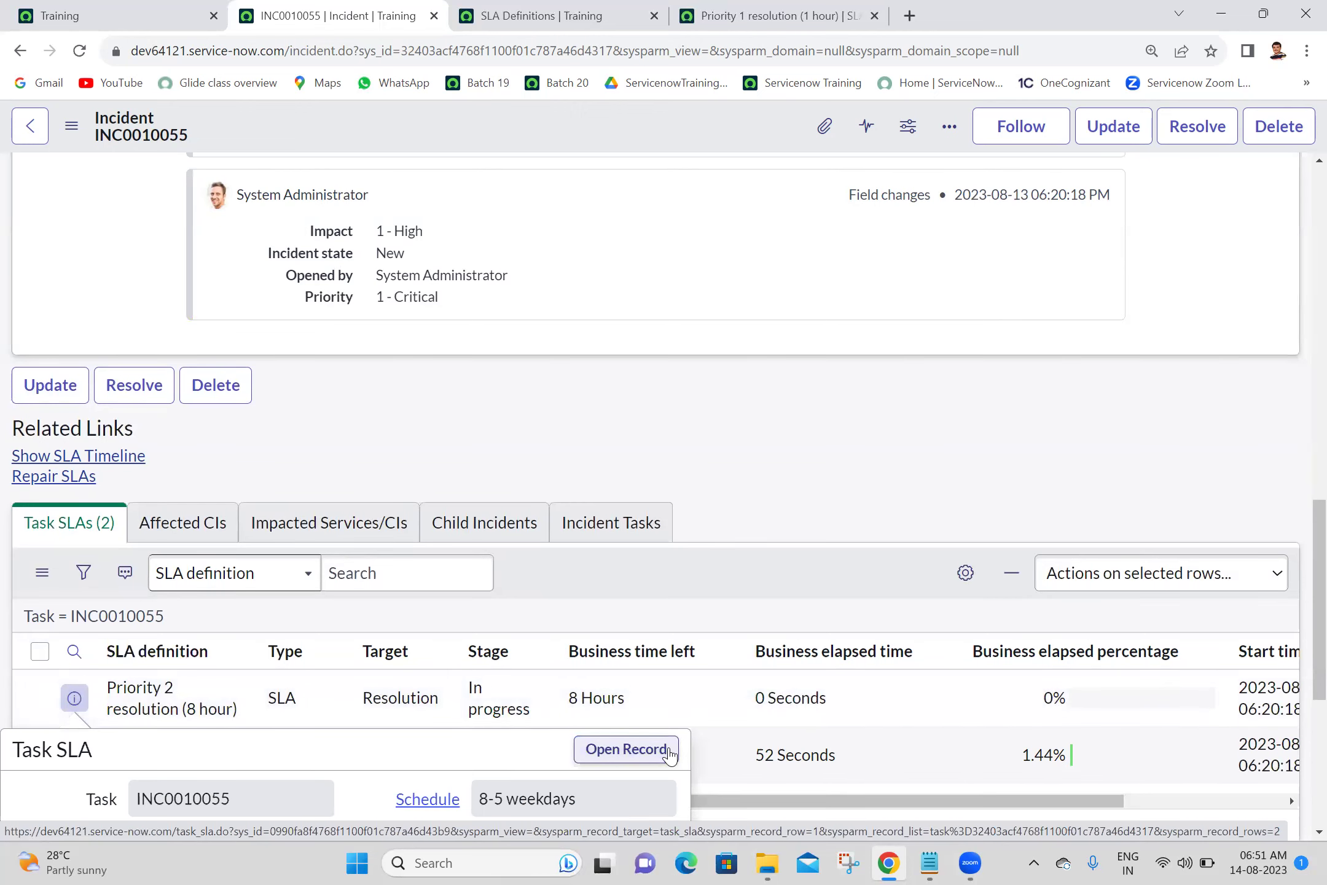
left_click(587, 8)
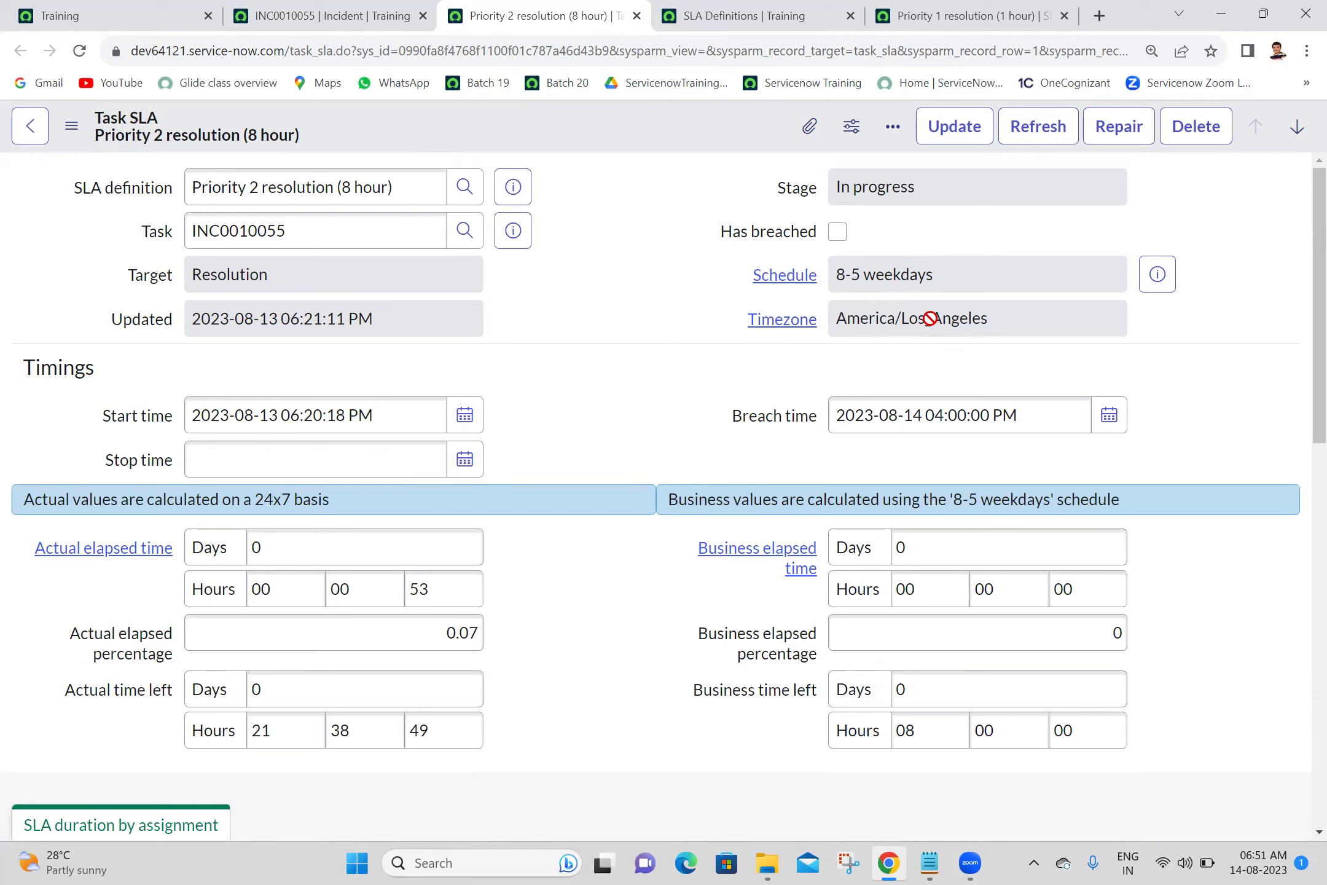
Examine the Priority 2 task SLA's target, start and breach times, and its SLA breakdowns by assignment.
left_click(289, 273)
left_click(616, 305)
left_click(709, 410)
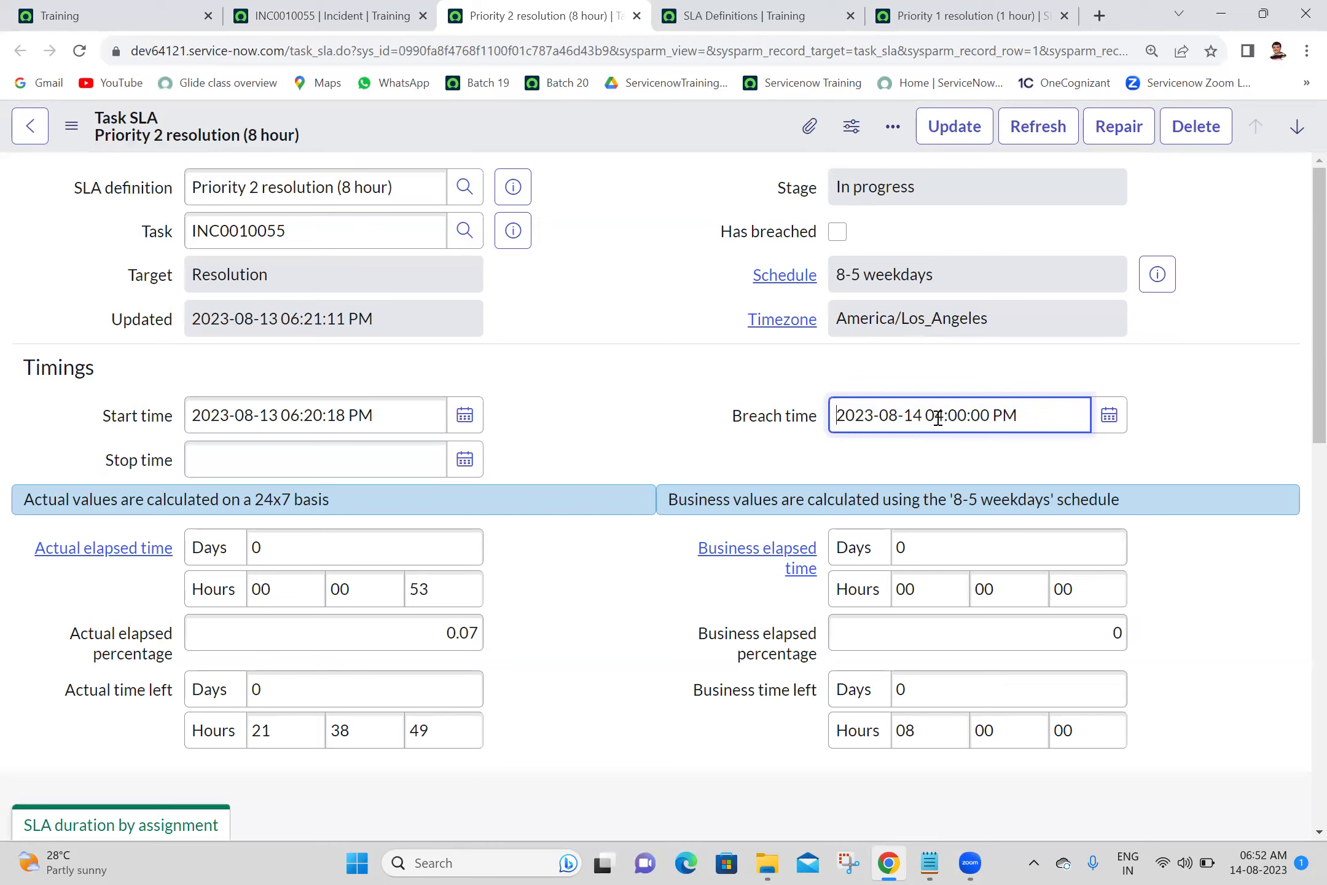
left_click(650, 370)
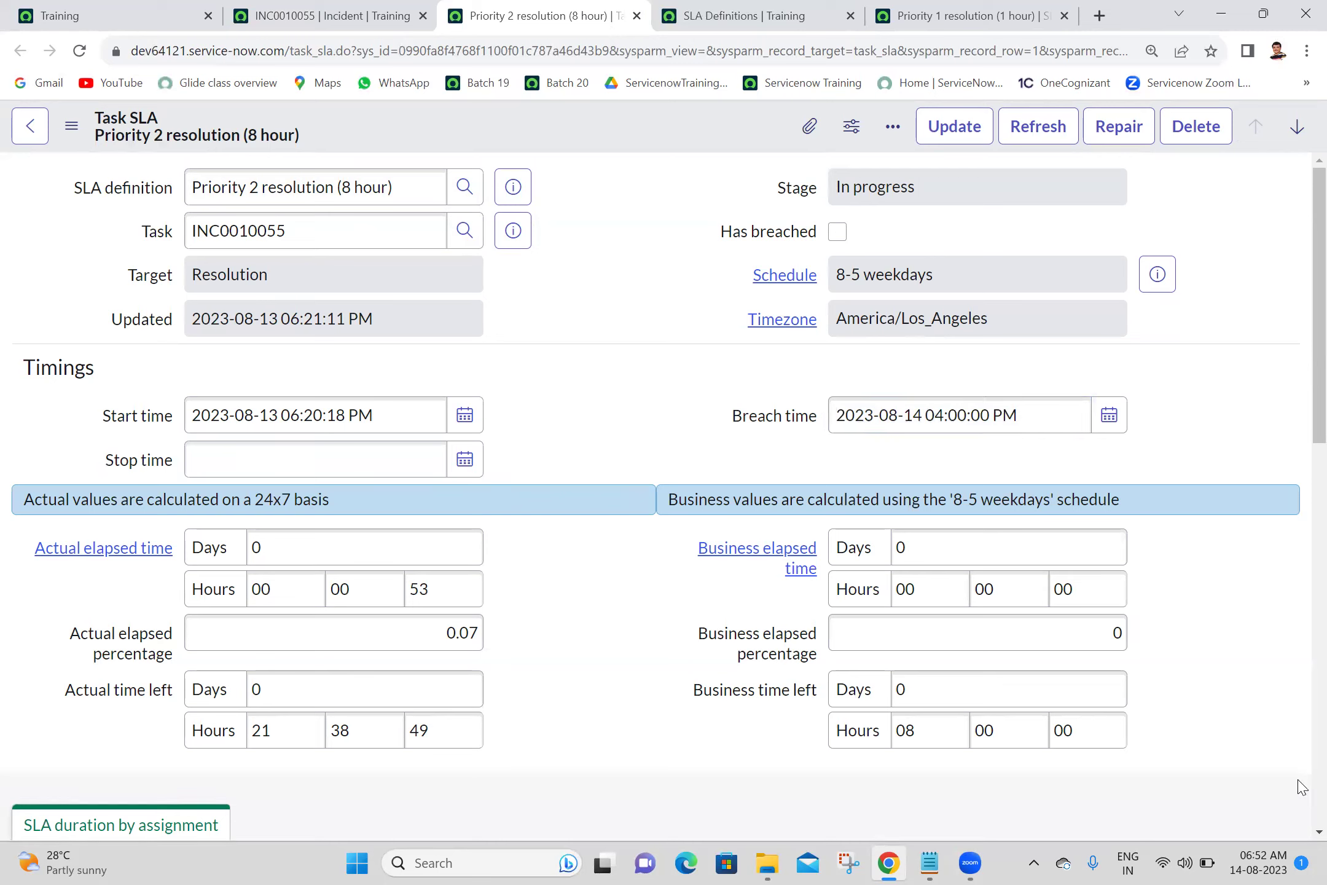
scroll(1302, 793, "down", 10)
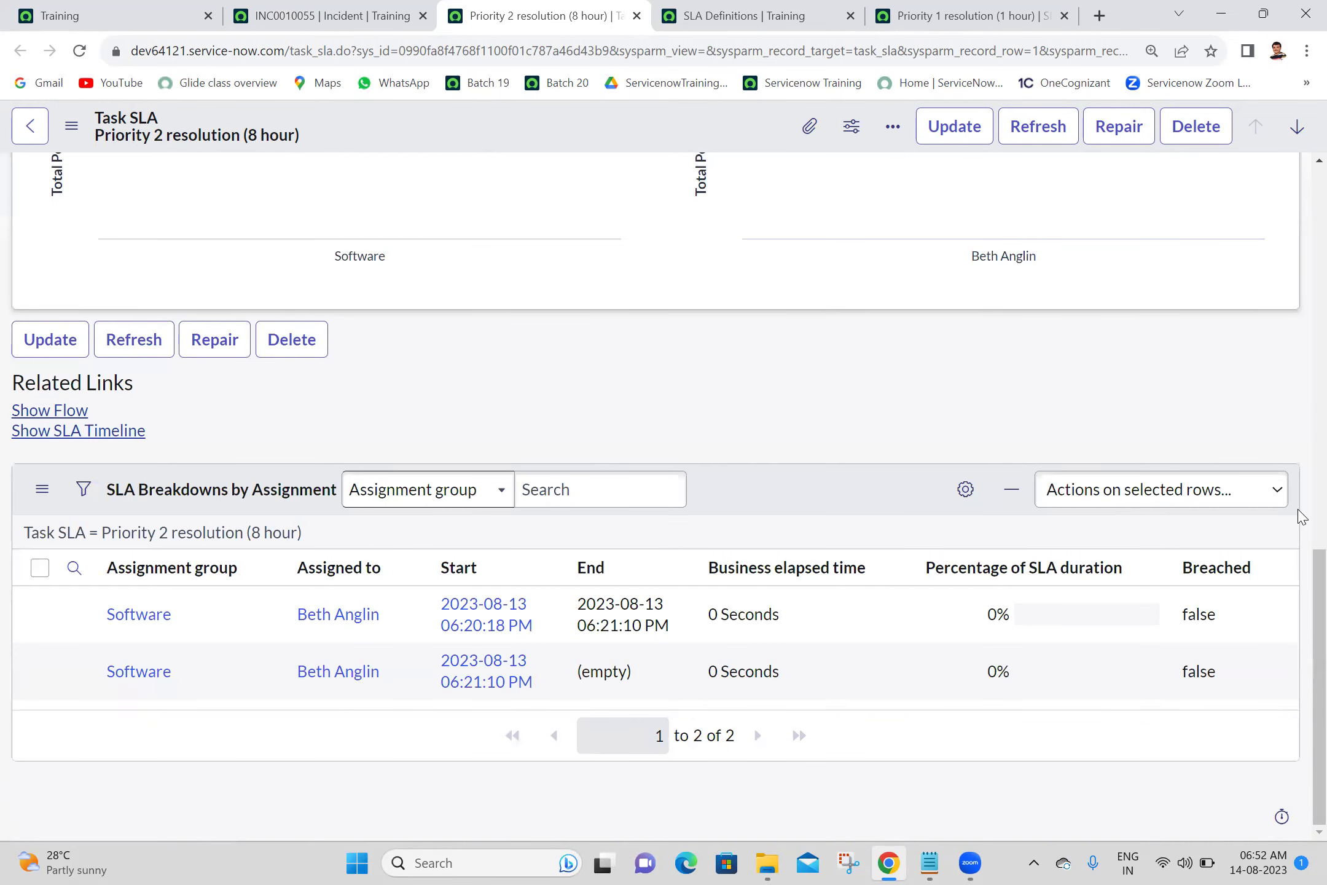
scroll(1301, 513, "up", 5)
scroll(1297, 725, "down", 5)
scroll(1303, 473, "up", 5)
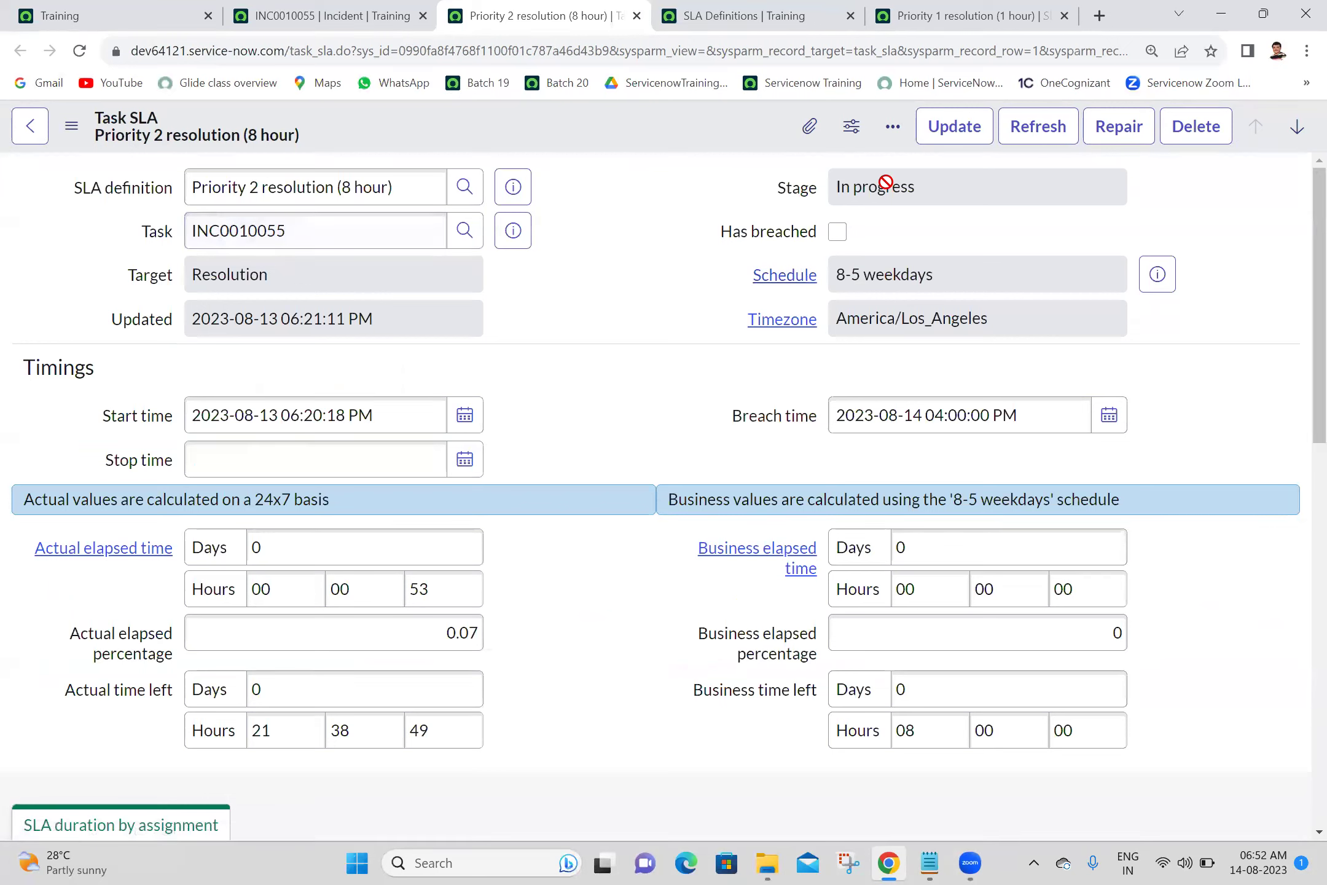
Return to the incident and compare the business elapsed times of its Priority 1 and Priority 2 task SLAs.
left_click(422, 8)
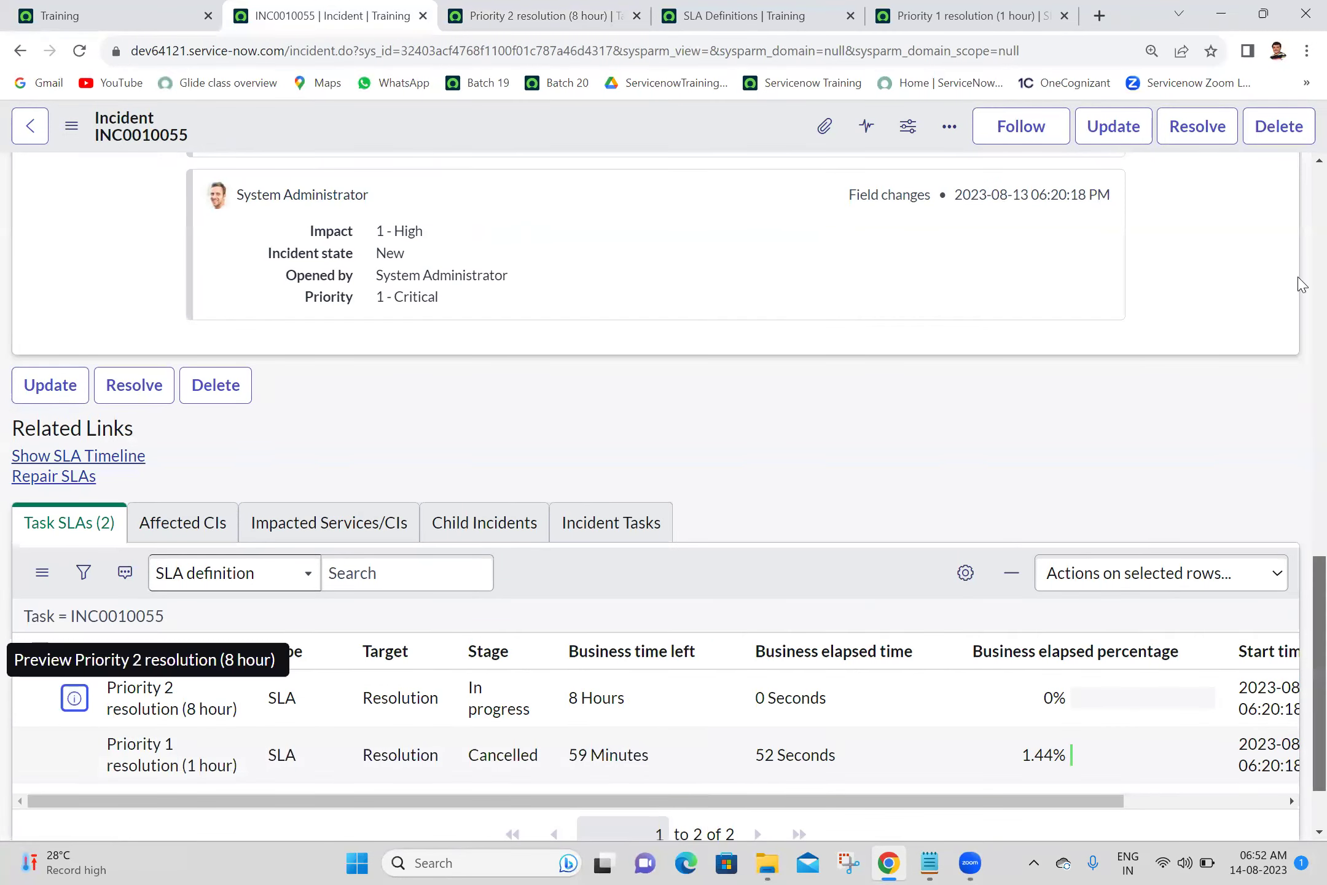
scroll(1298, 284, "up", 15)
scroll(1297, 678, "down", 5)
scroll(1298, 192, "up", 5)
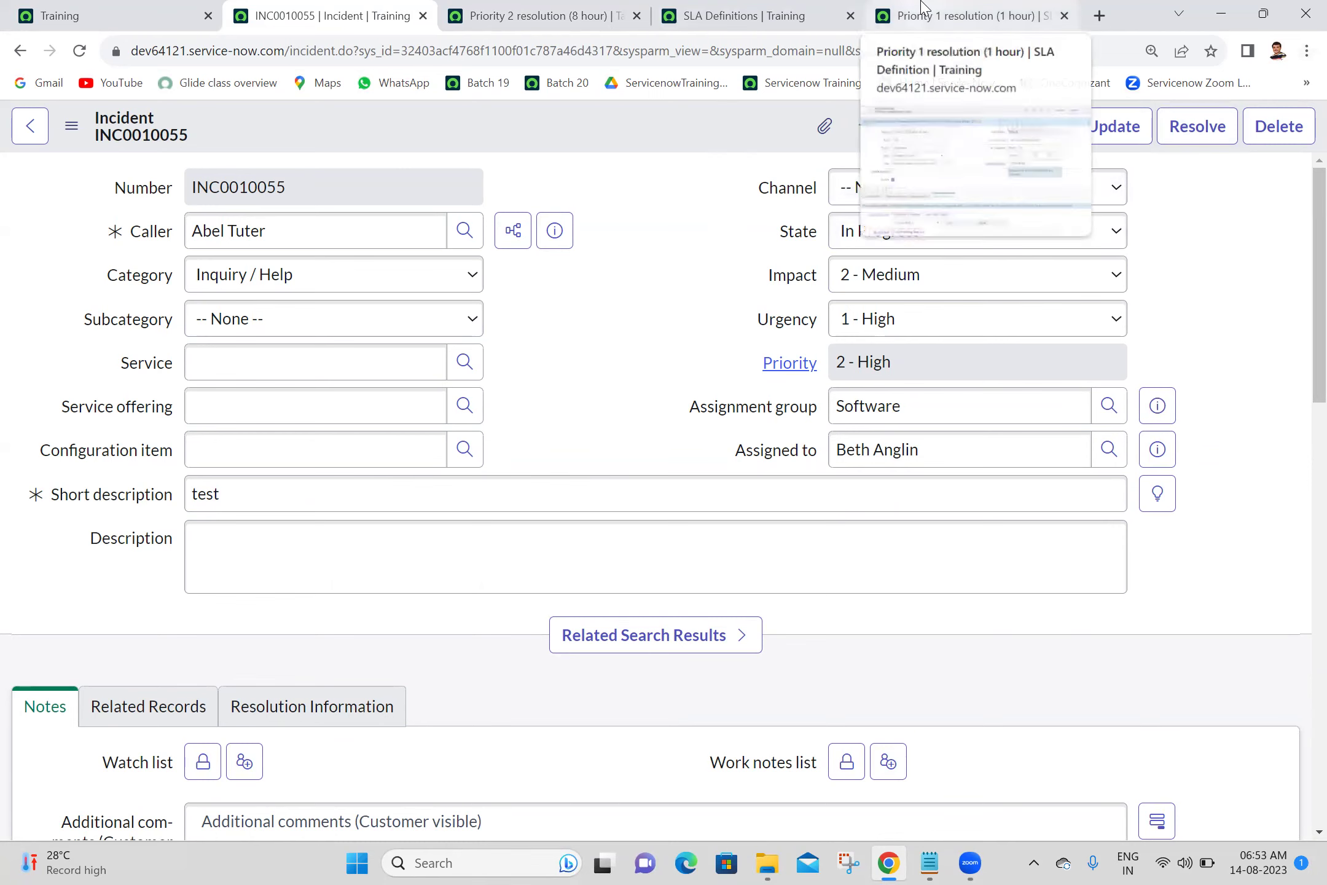
left_click_drag(1298, 327, 1299, 749)
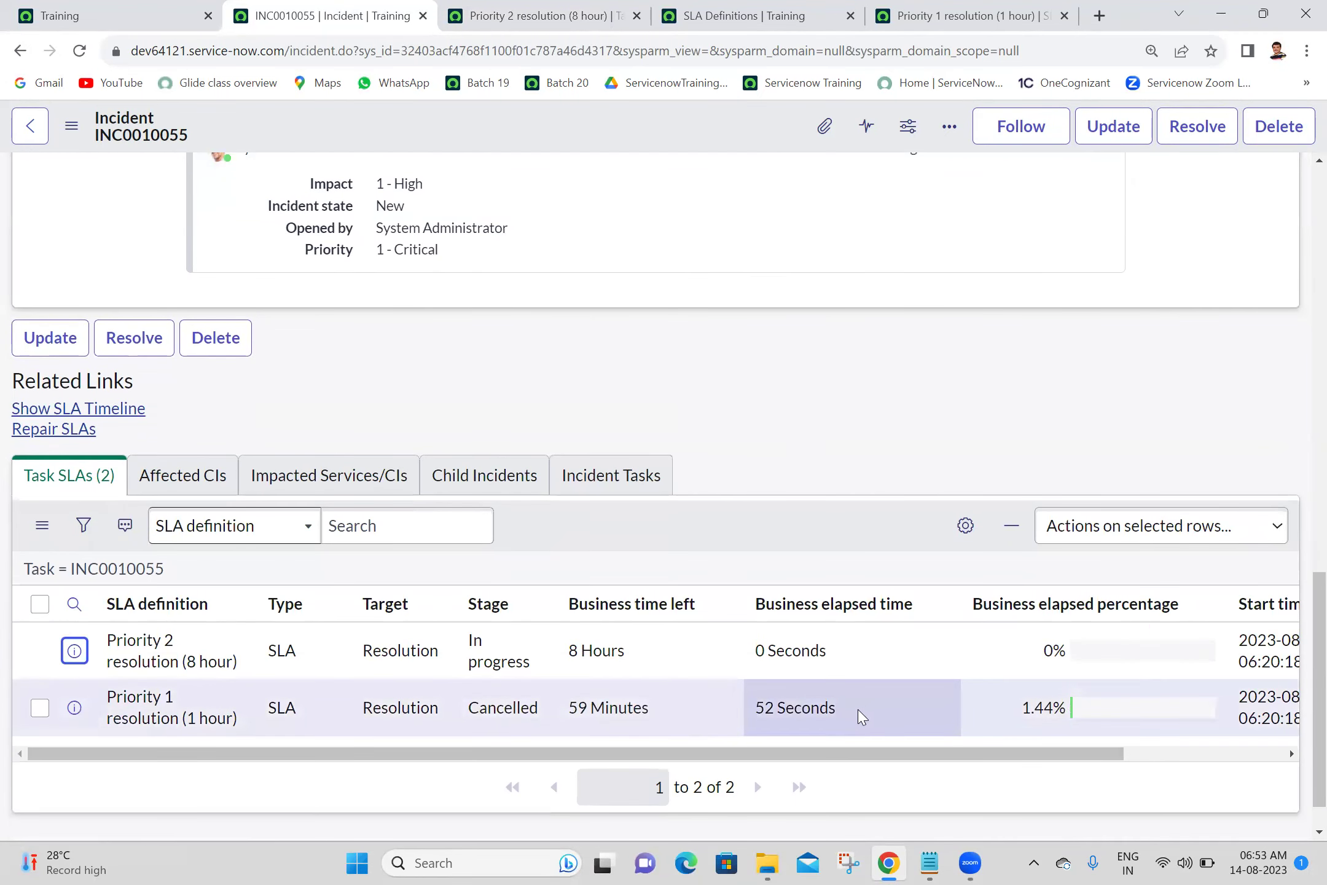
left_click_drag(854, 715, 750, 713)
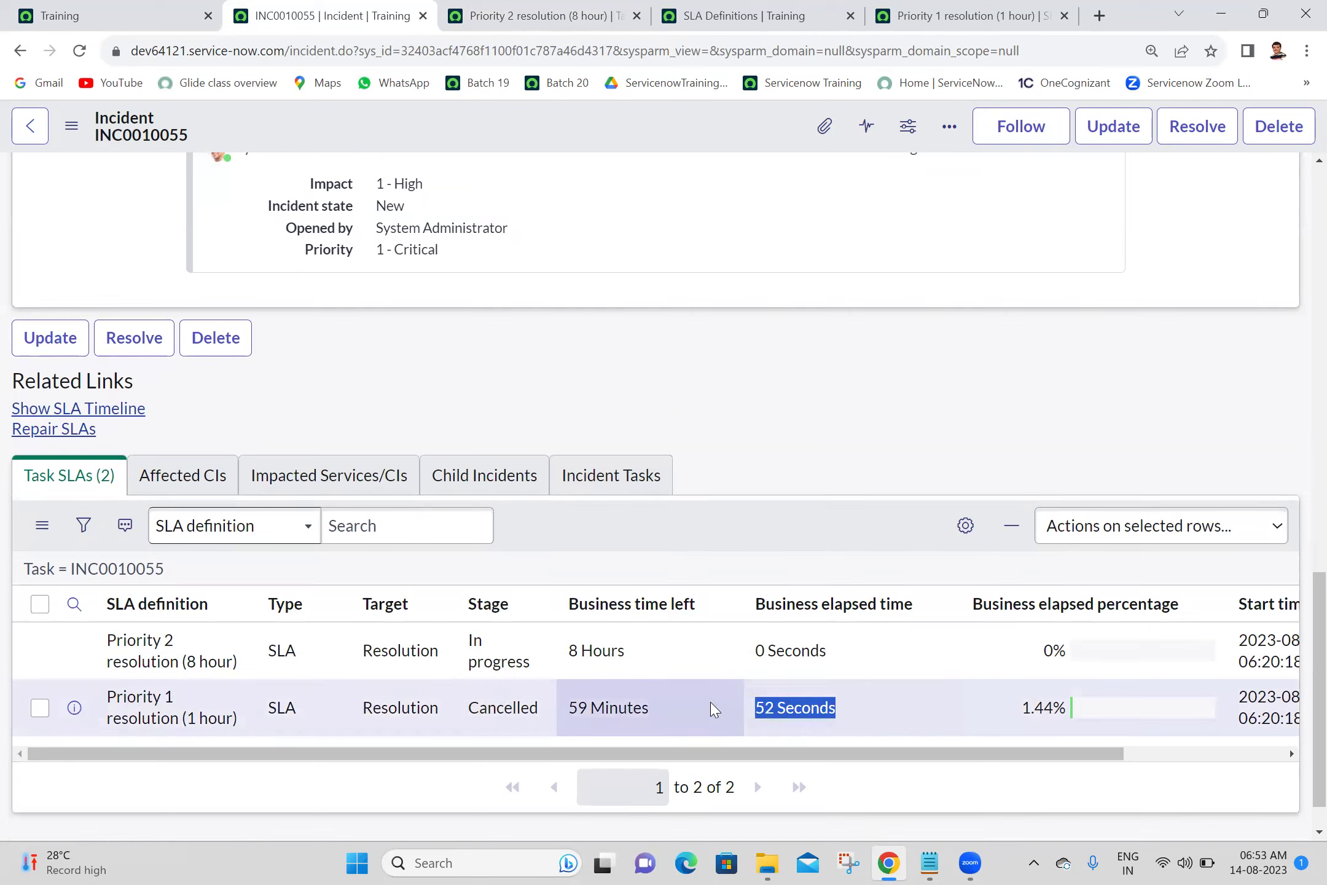
left_click_drag(836, 655, 678, 642)
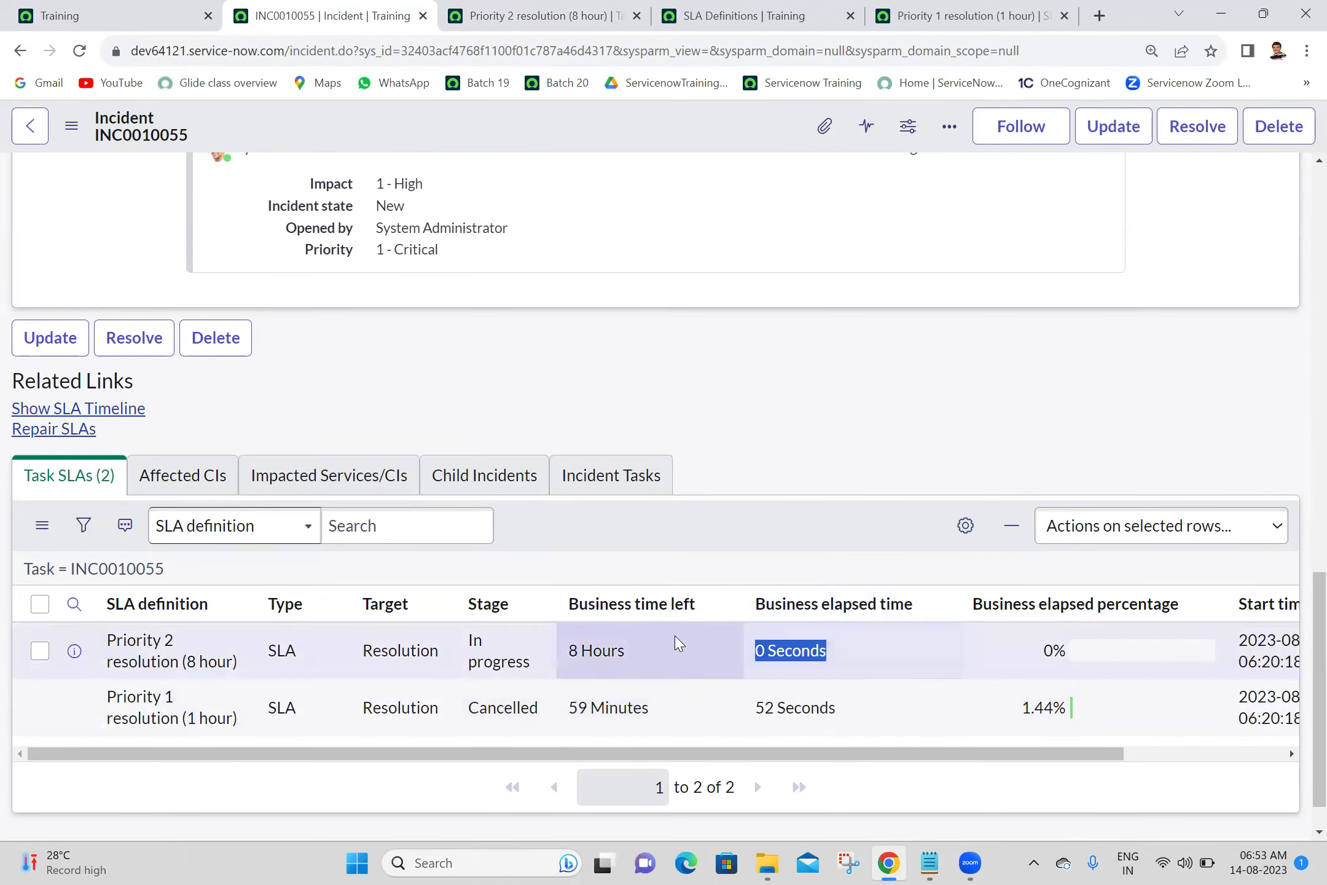
left_click_drag(1318, 637, 1301, 286)
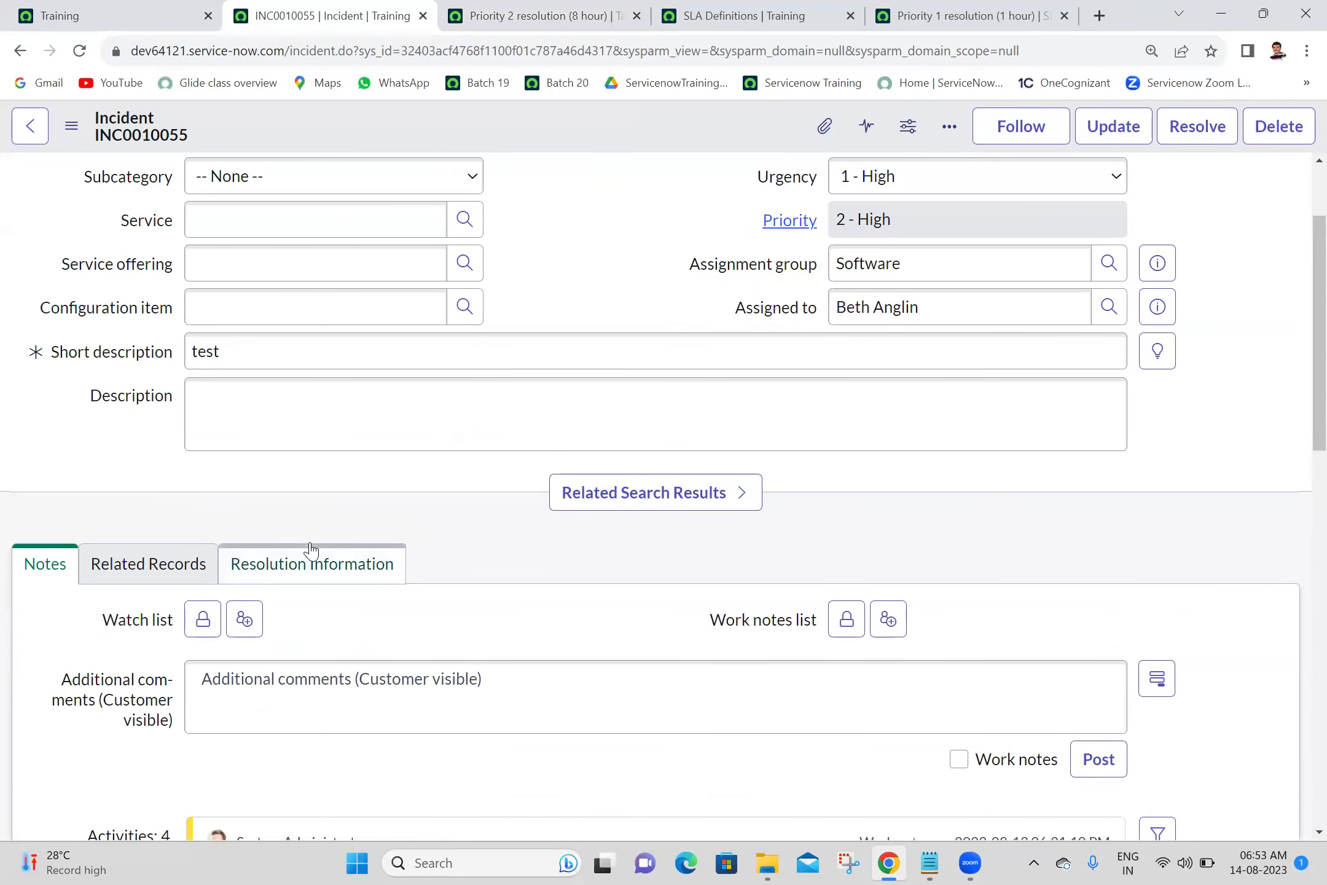
Go back to the Priority 2 task SLA record and review its business timings and assignment breakdown list.
left_click(471, 9)
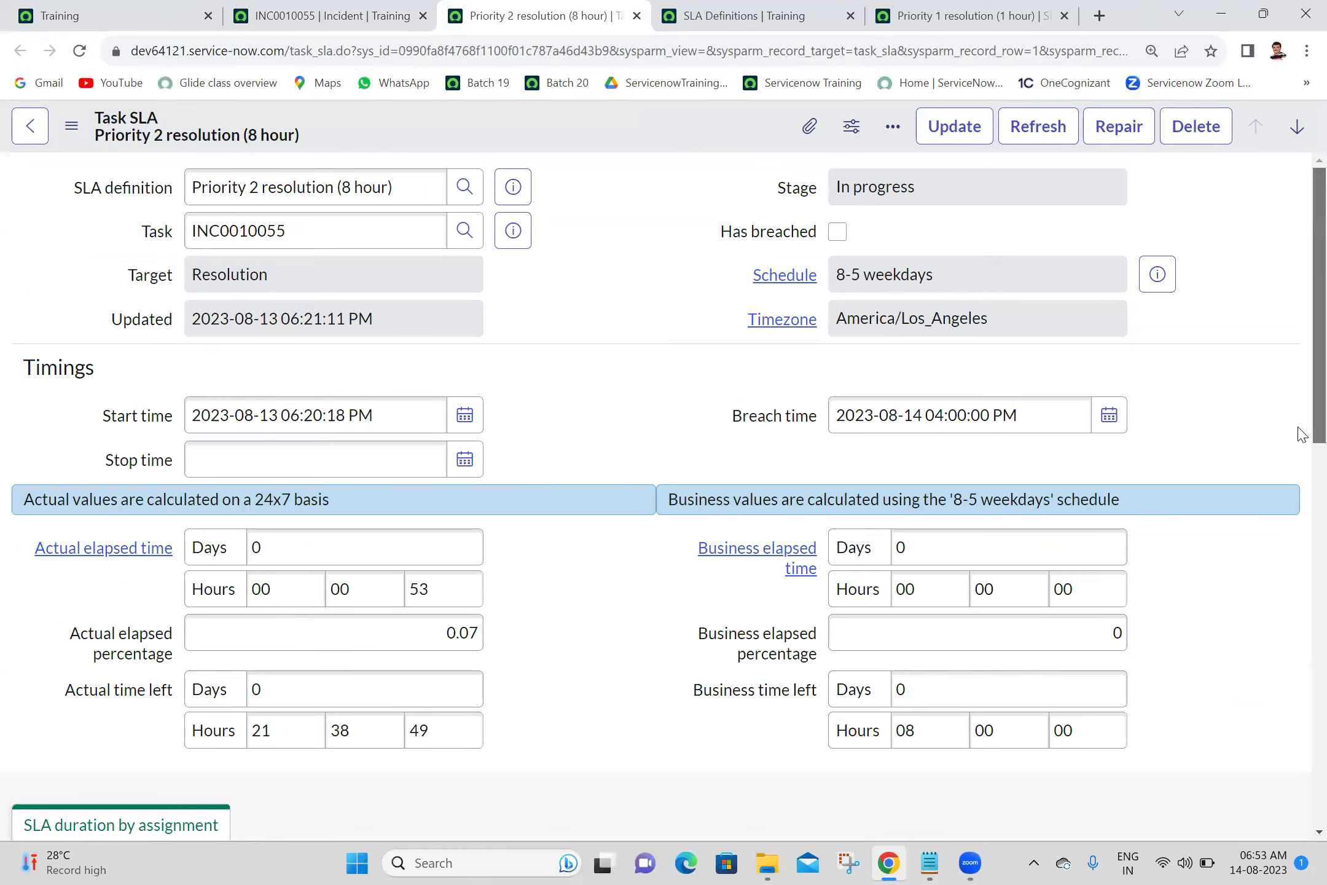
left_click_drag(1301, 433, 1301, 226)
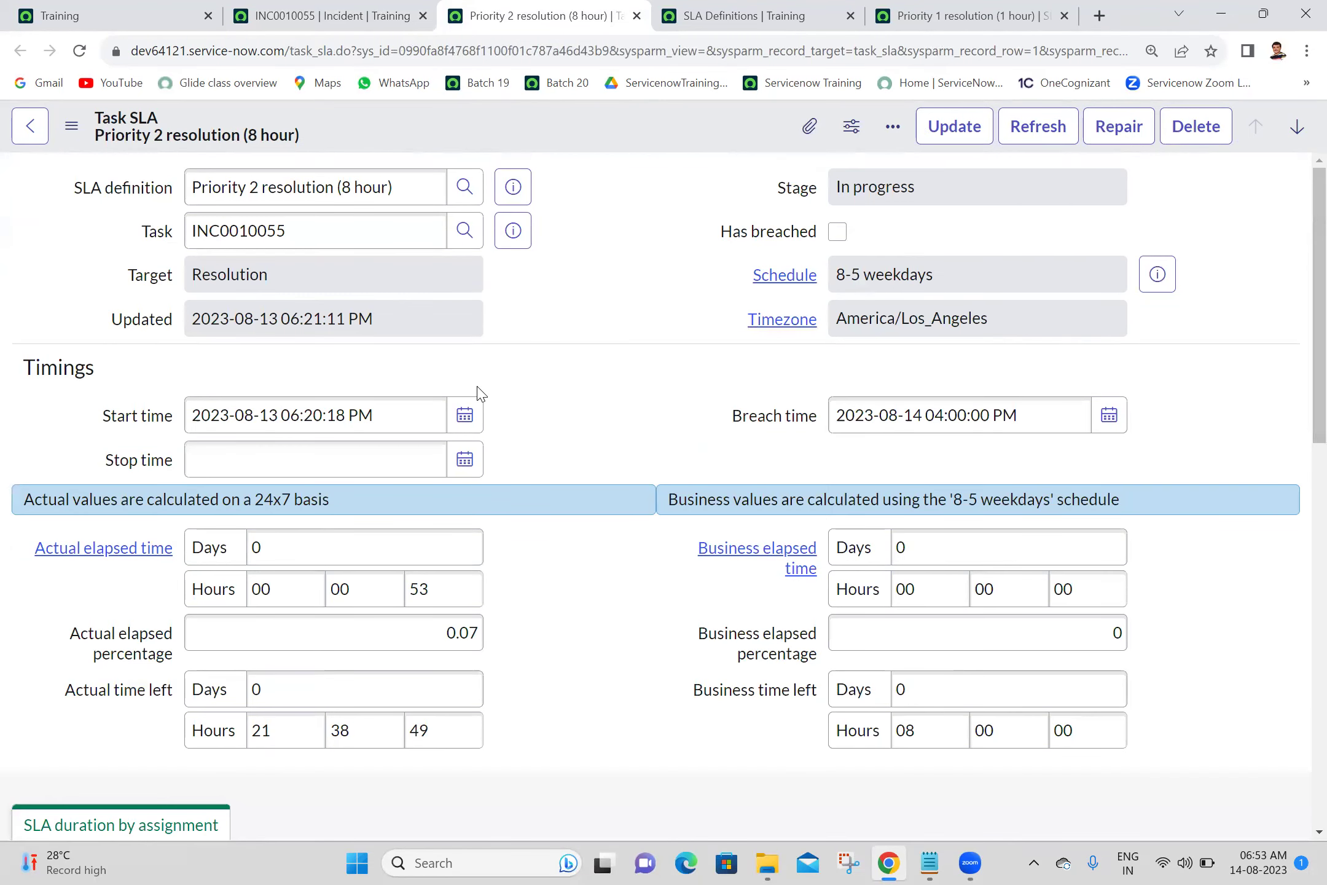
left_click(894, 559)
left_click(1300, 450)
left_click_drag(1300, 450, 1301, 624)
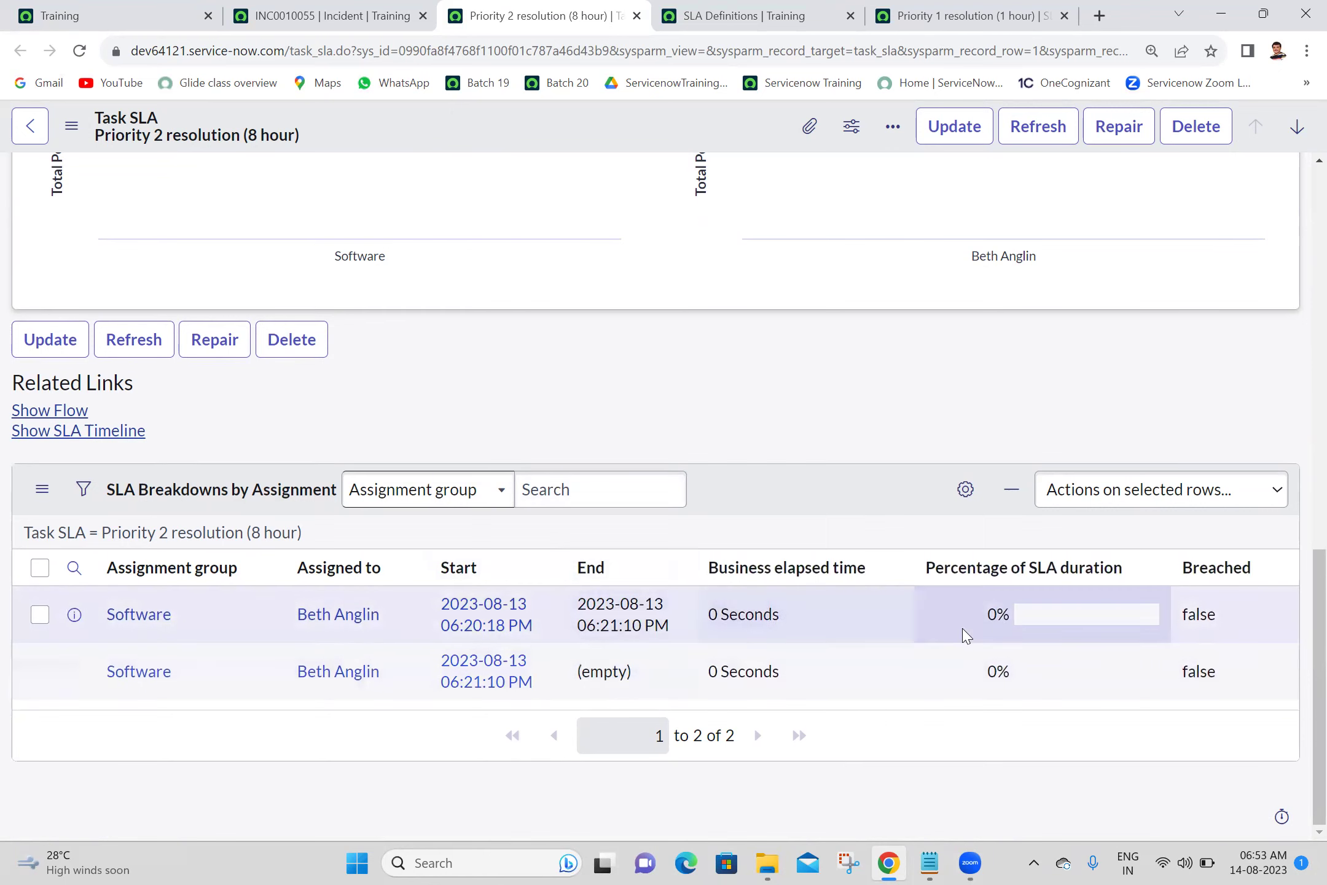
Open the first SLA breakdown record in a new tab, inspect its end and actual elapsed times, and close the record and its preview.
left_click(76, 621)
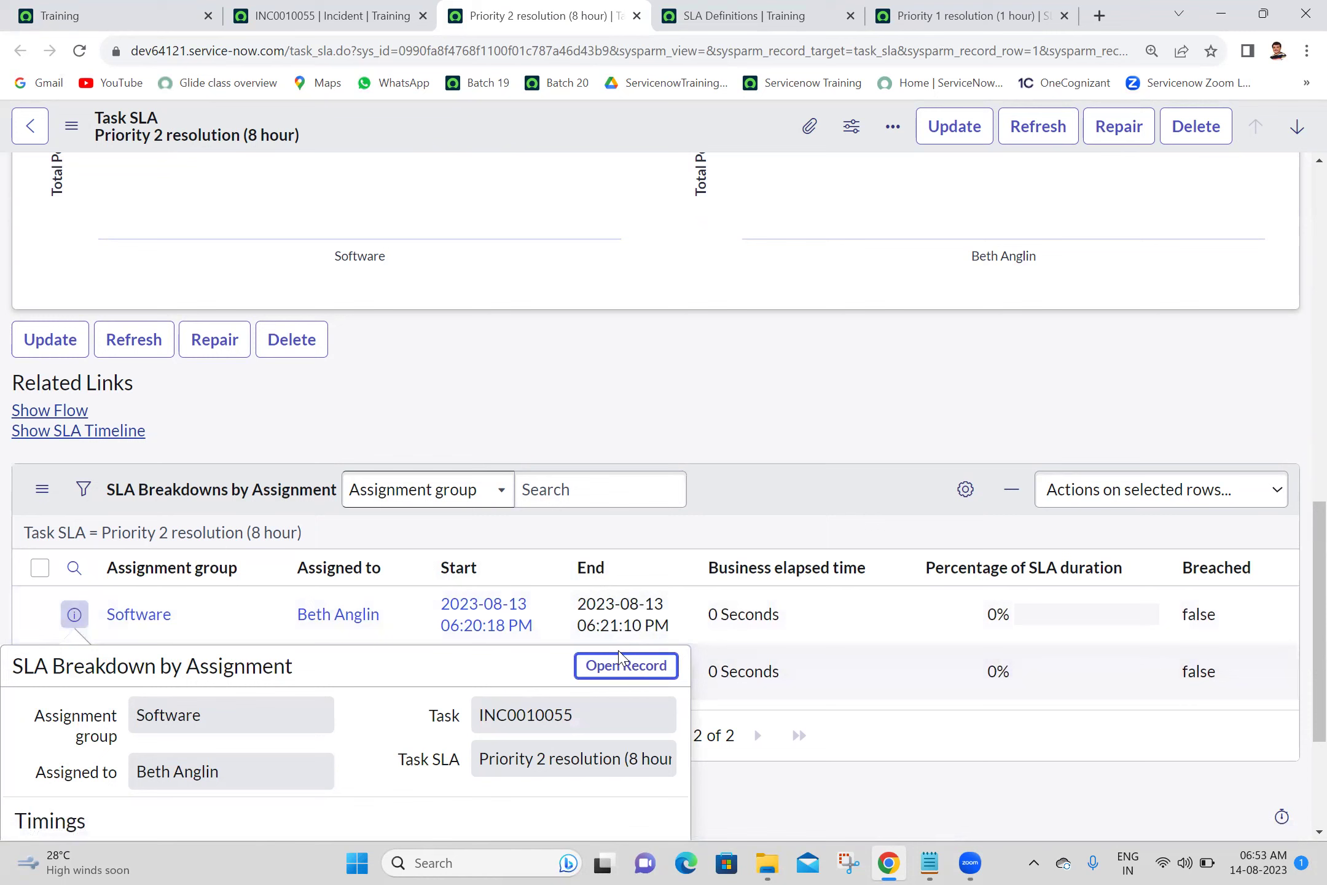
left_click(622, 668, "ctrl")
left_click(632, 11)
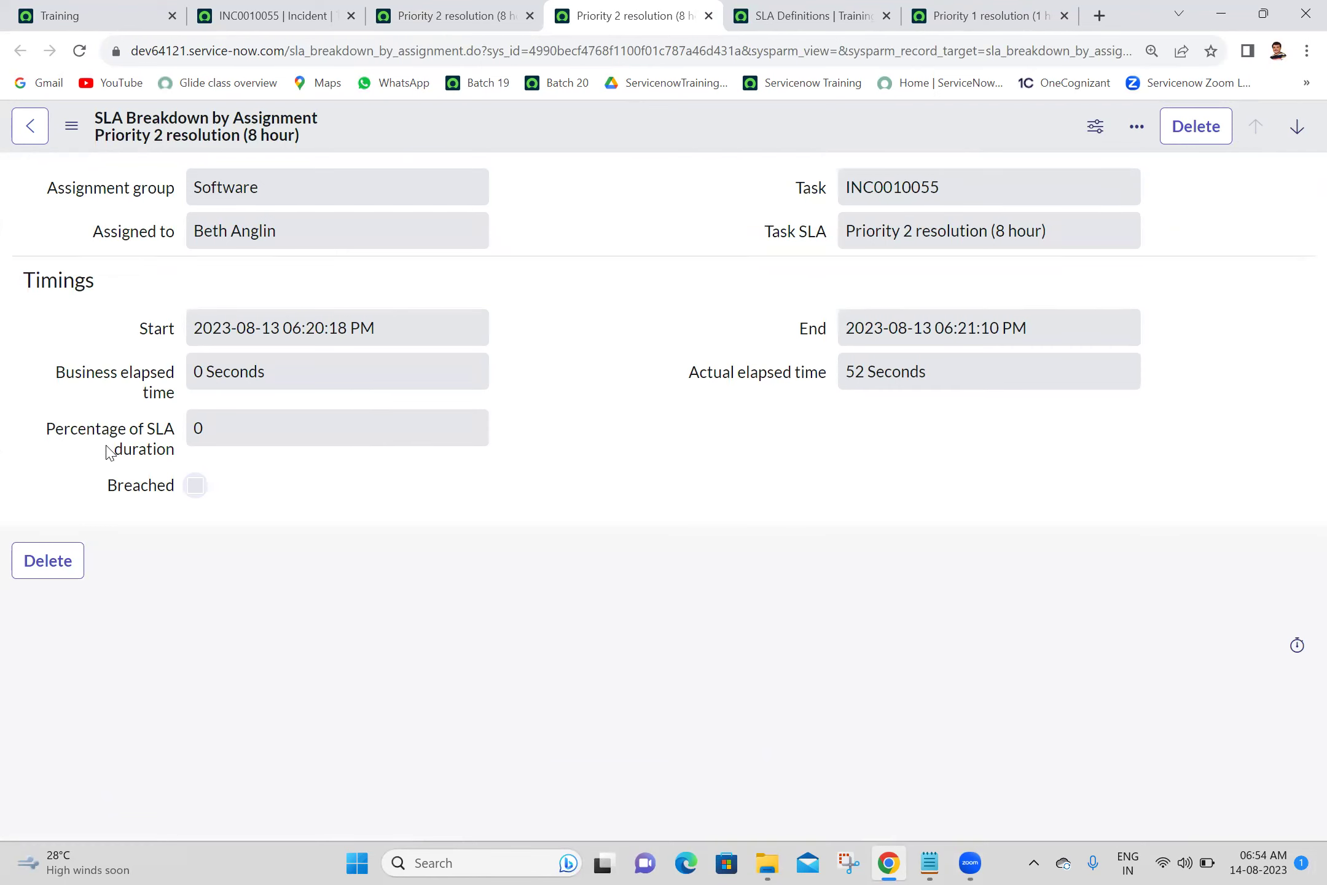
left_click(1113, 329)
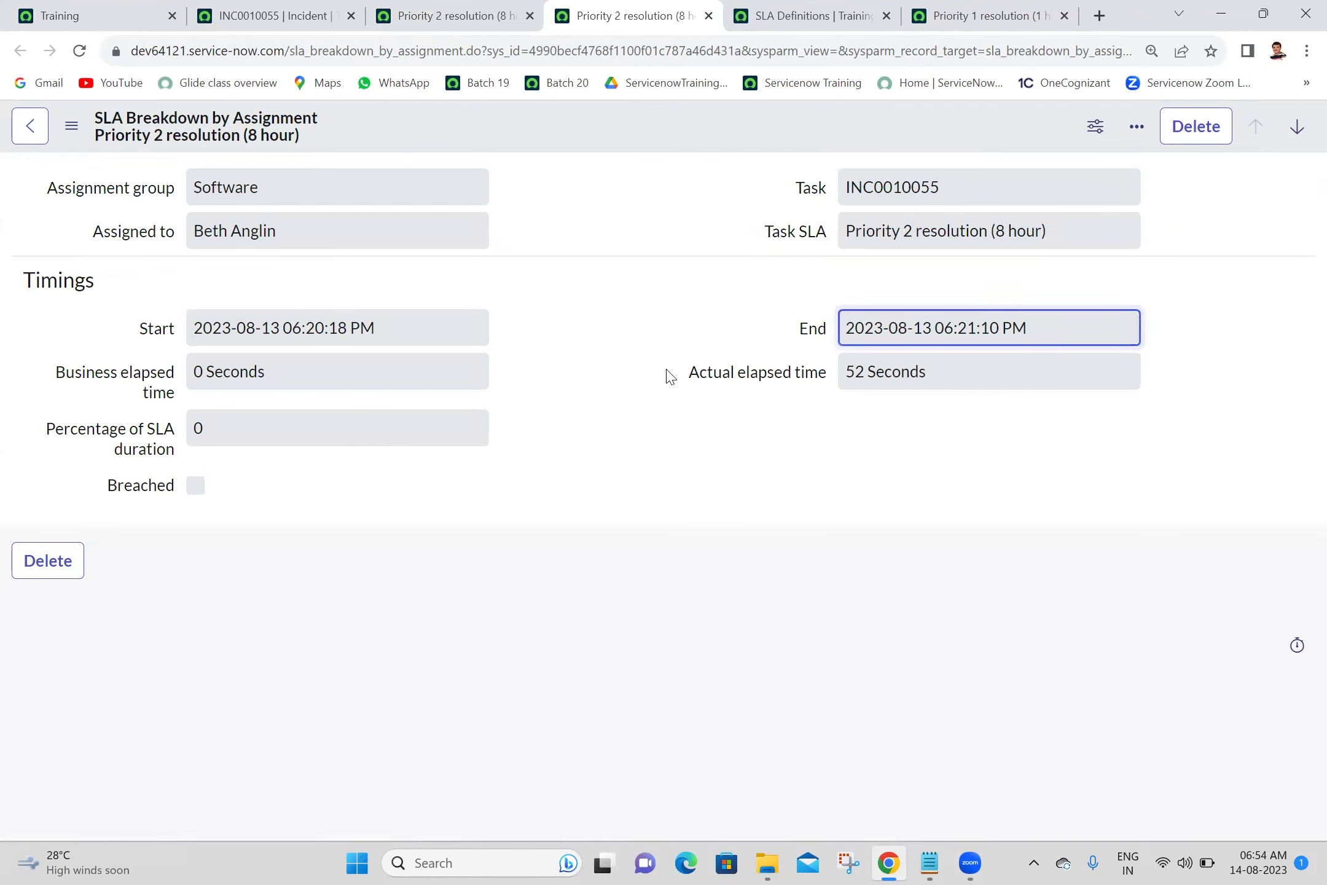
triple_click(1052, 376)
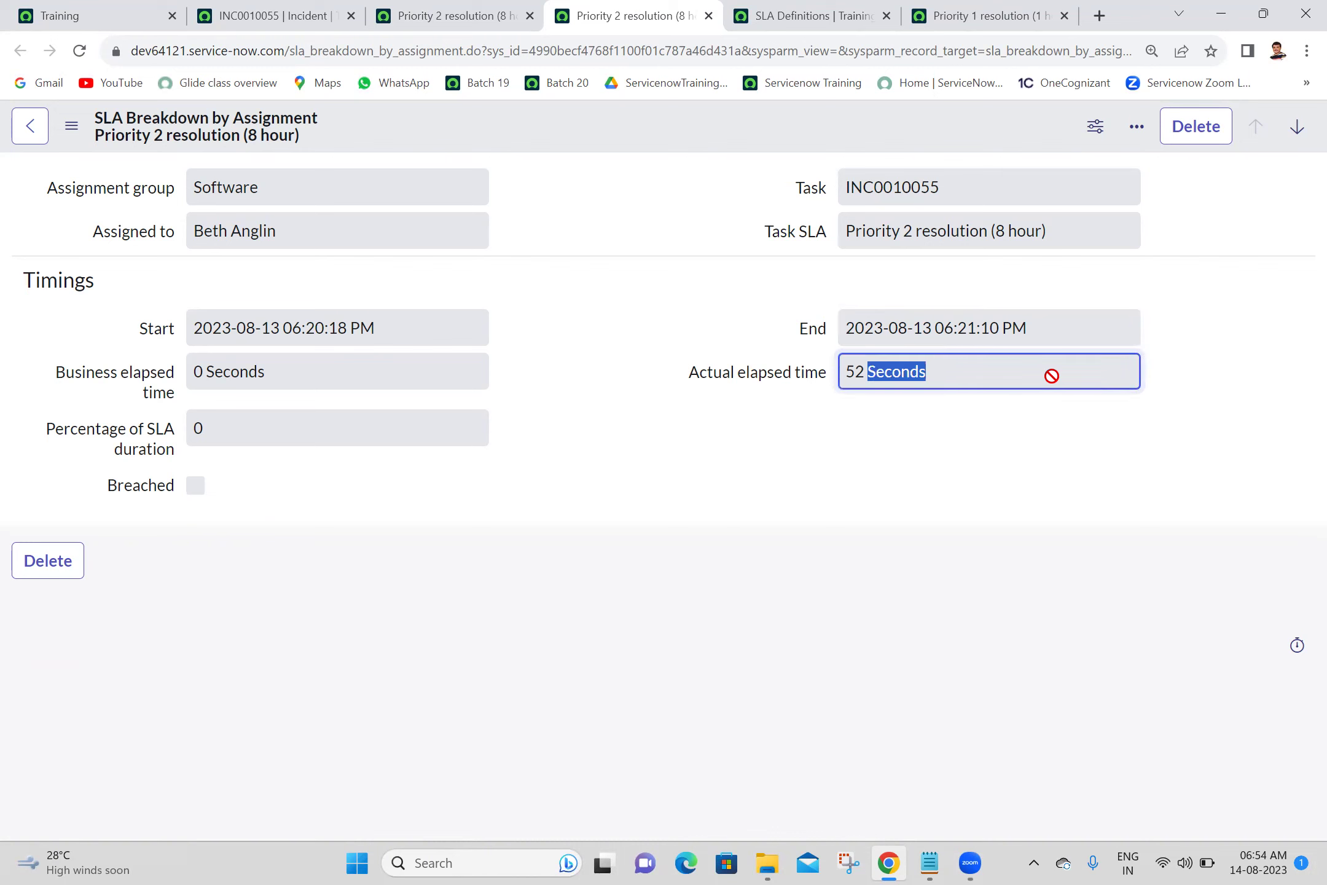
left_click(709, 15)
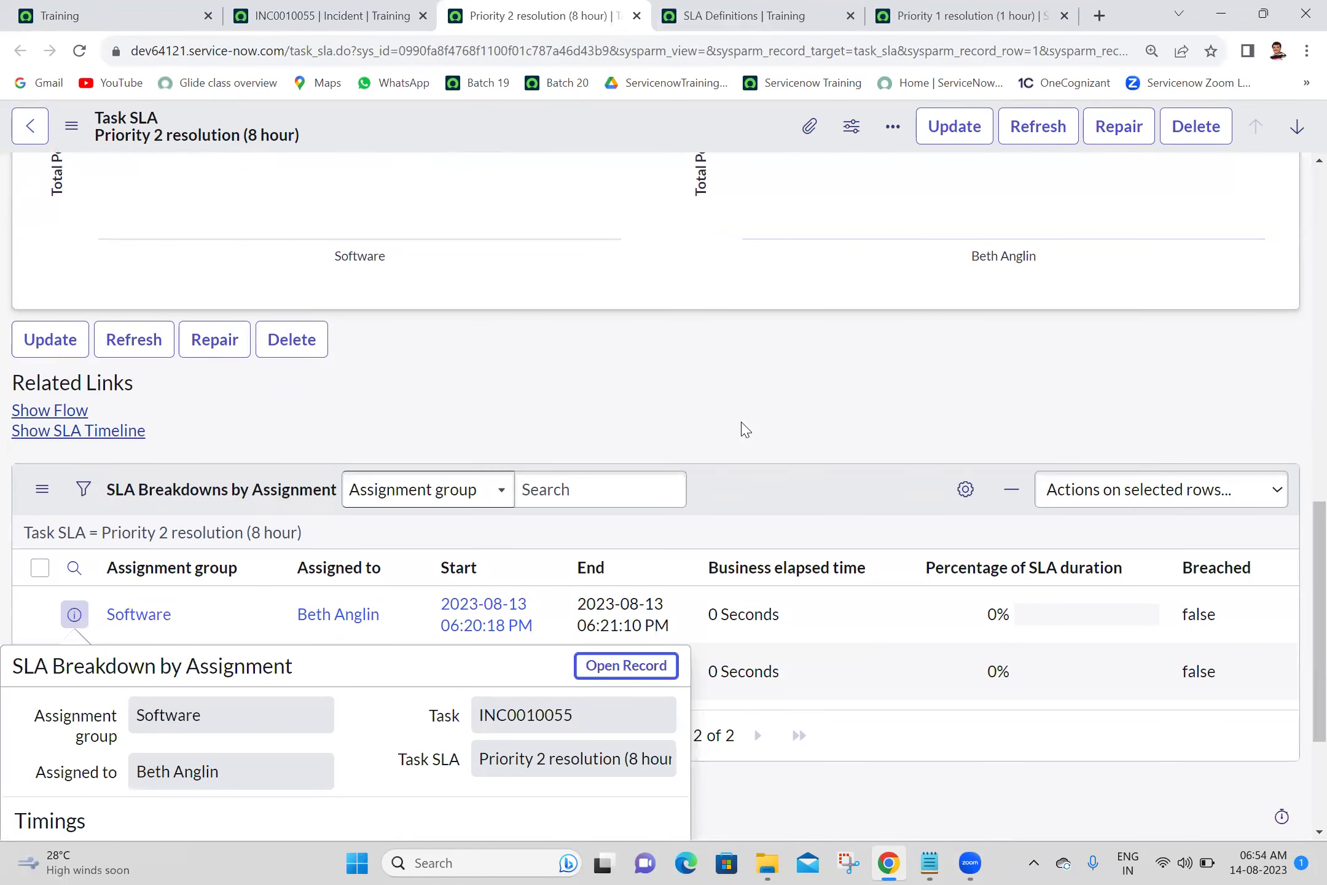
key("Escape")
Review the Priority 2 task SLA's actual and business values alongside its SLA duration by assignment charts.
scroll(1297, 474, "up", 10)
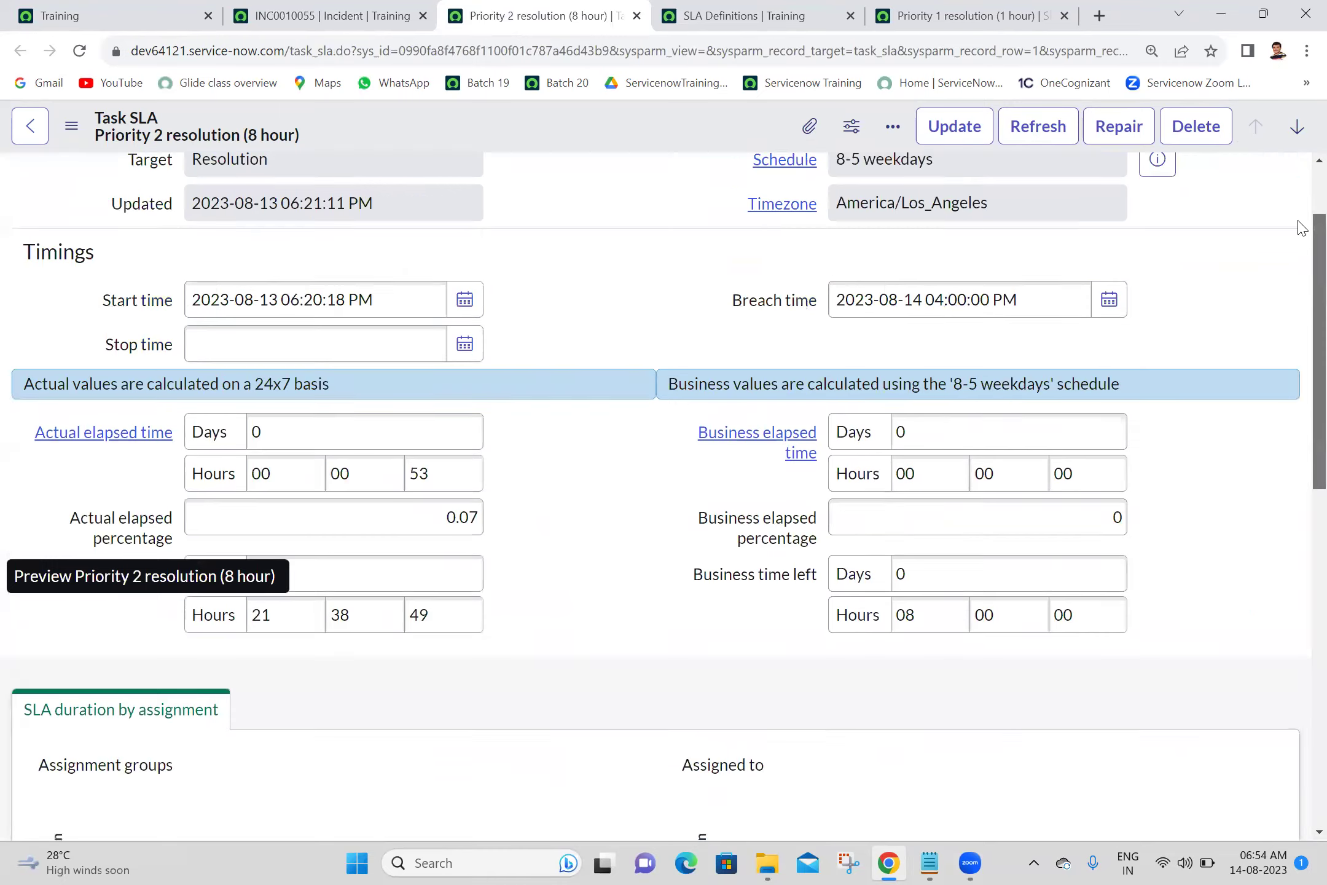
scroll(1301, 227, "down", 10)
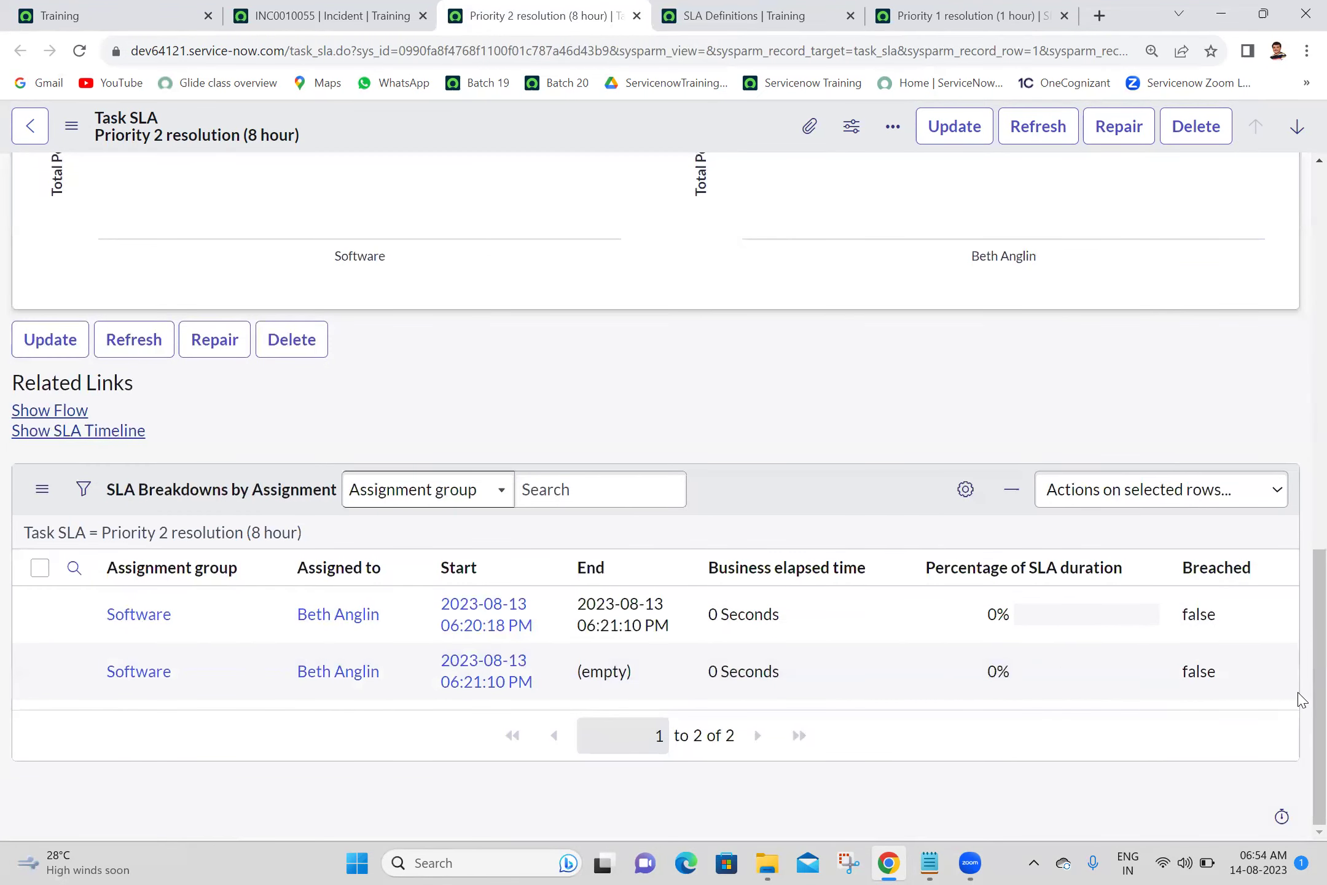
scroll(1301, 694, "up", 4)
scroll(1300, 529, "down", 4)
scroll(1300, 702, "up", 8)
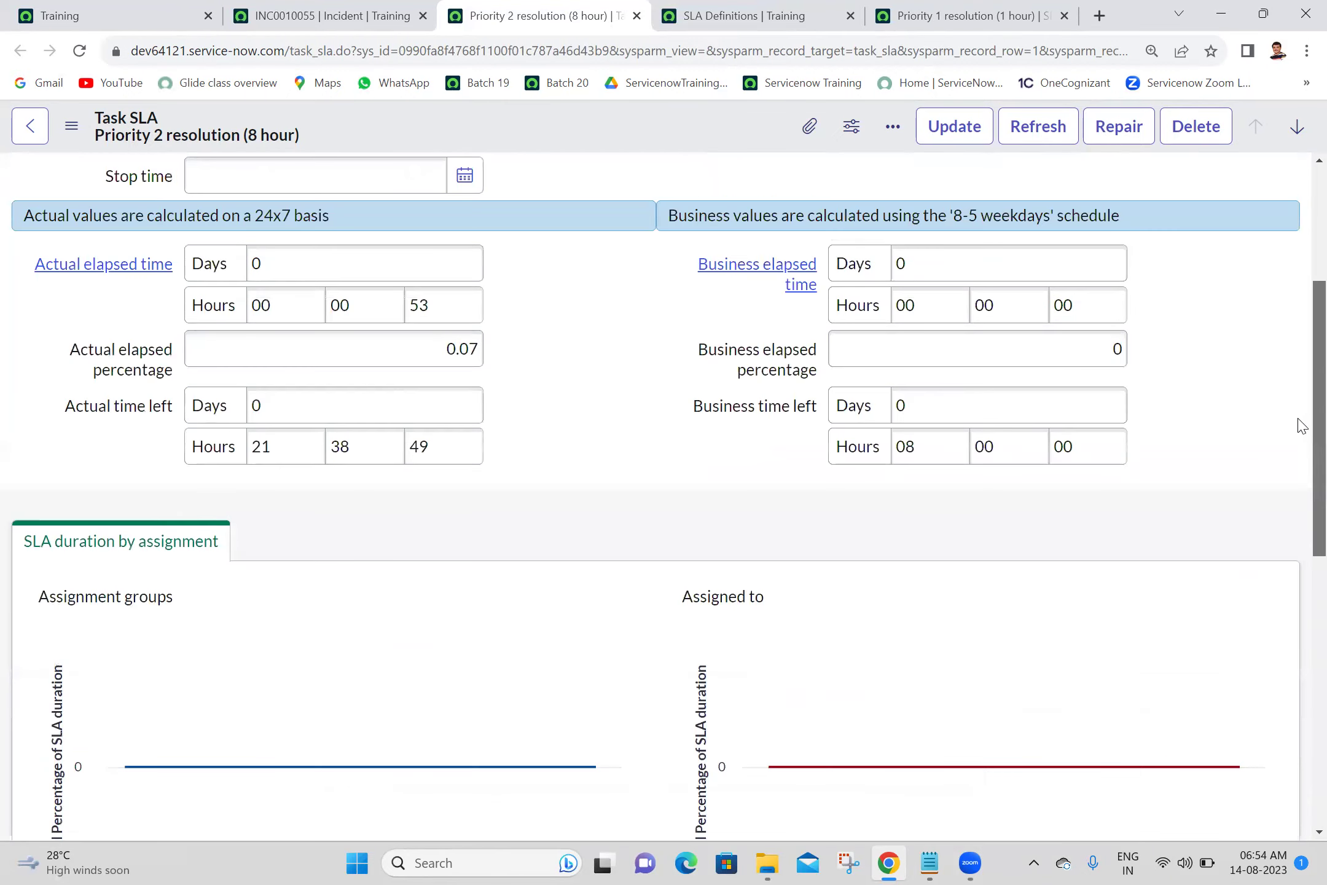
Review the Priority 2 task SLA's elapsed and remaining times and its SLA Breakdowns by Assignment list.
scroll(1304, 271, "up", 3)
scroll(1300, 474, "down", 10)
scroll(1300, 787, "up", 4)
scroll(1302, 453, "up", 5)
scroll(1301, 575, "down", 9)
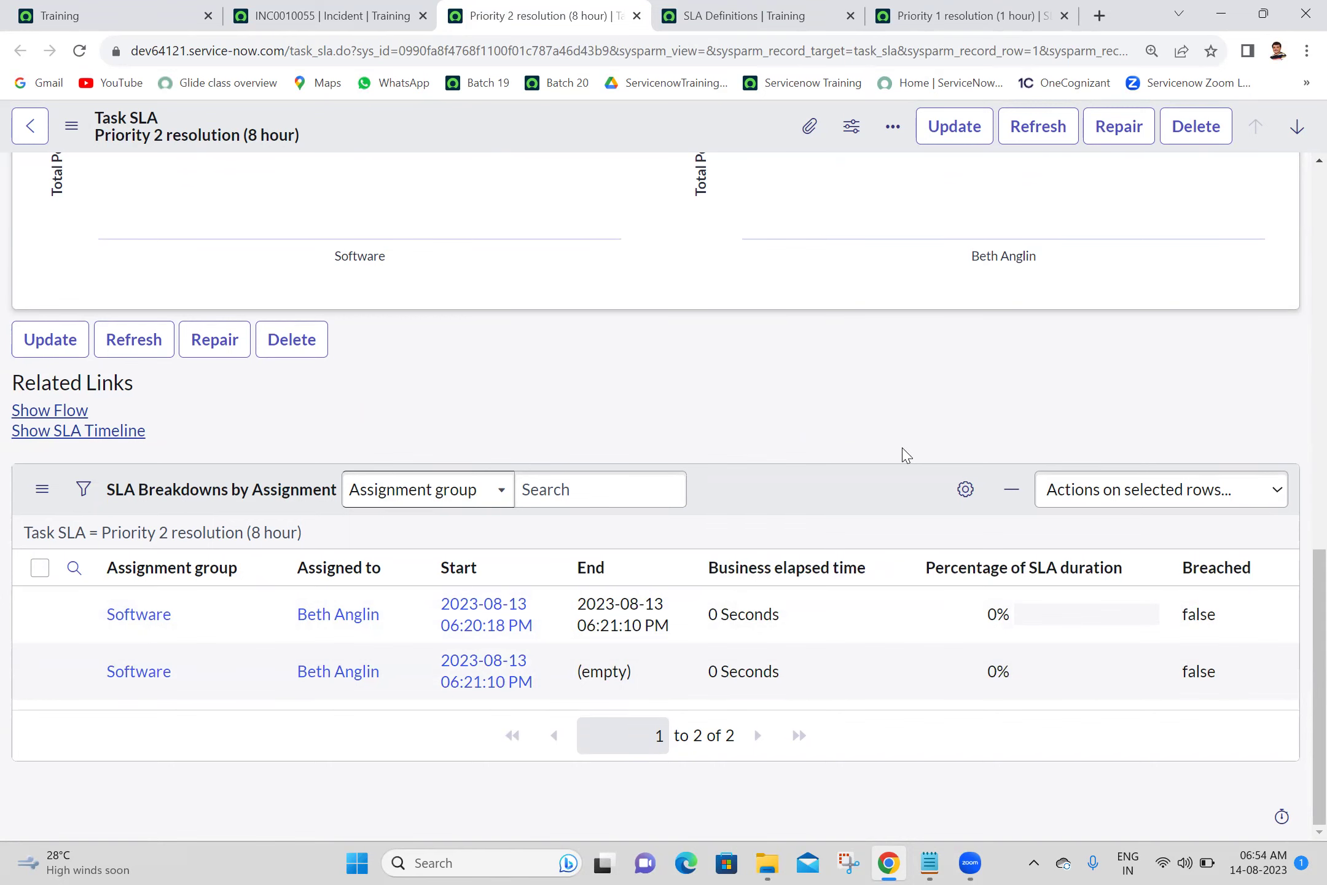
Return to the Priority 1 resolution (1 hour) SLA definition and review its start condition, retroactive start, retroactive pause and cancel settings.
left_click(691, 10)
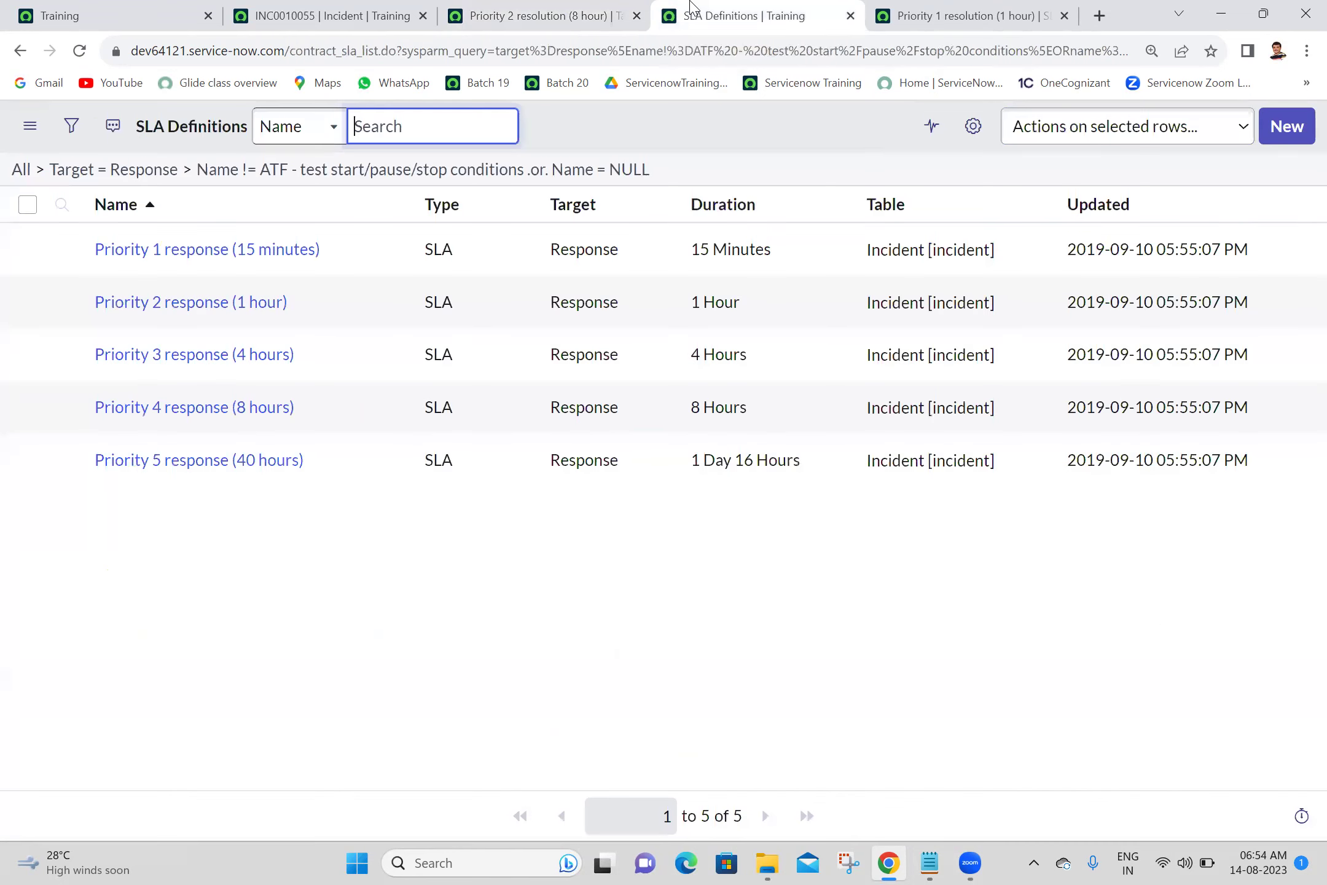
left_click(998, 9)
left_click_drag(1315, 277, 1299, 454)
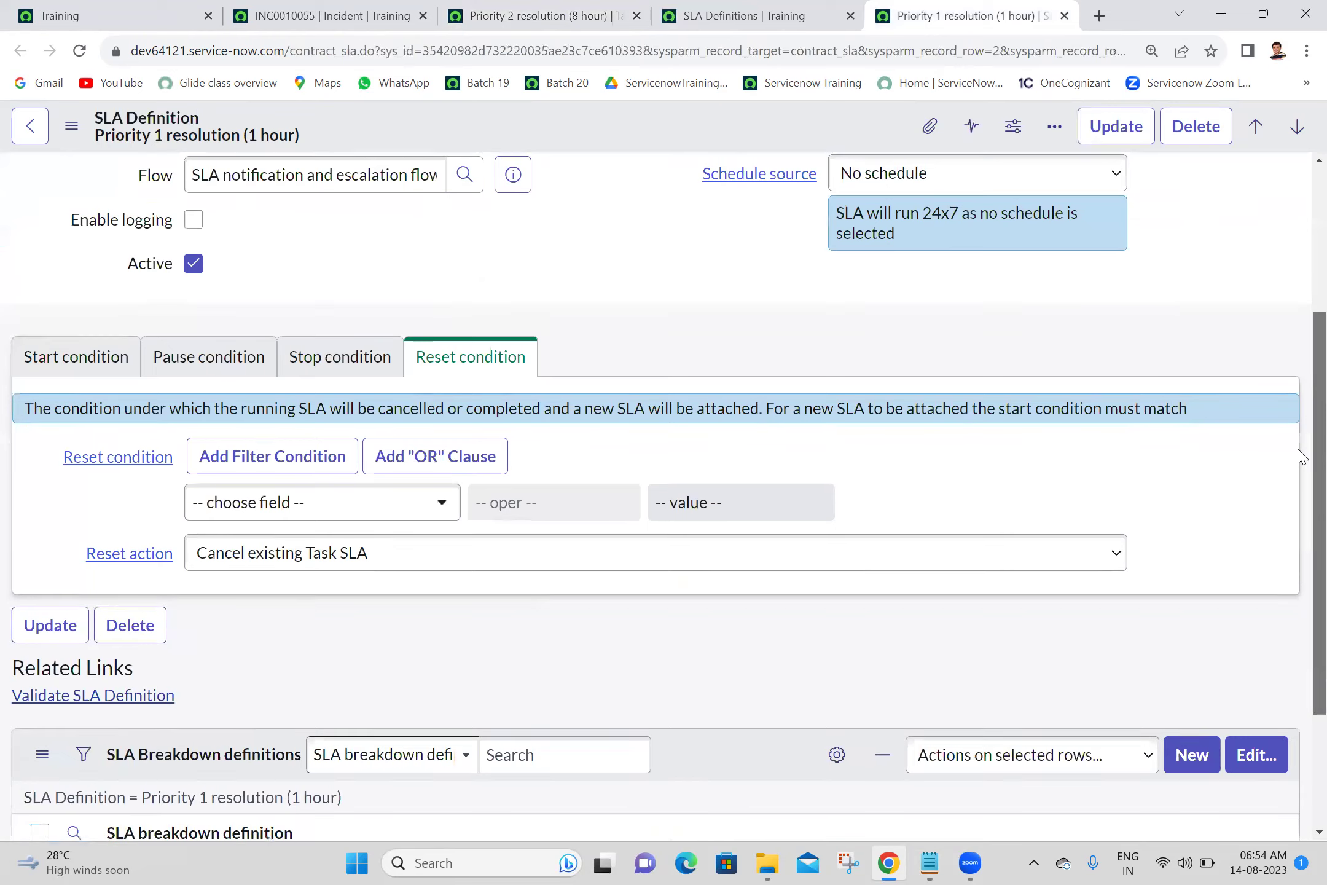
scroll(1299, 454, "down", 1)
left_click(78, 282)
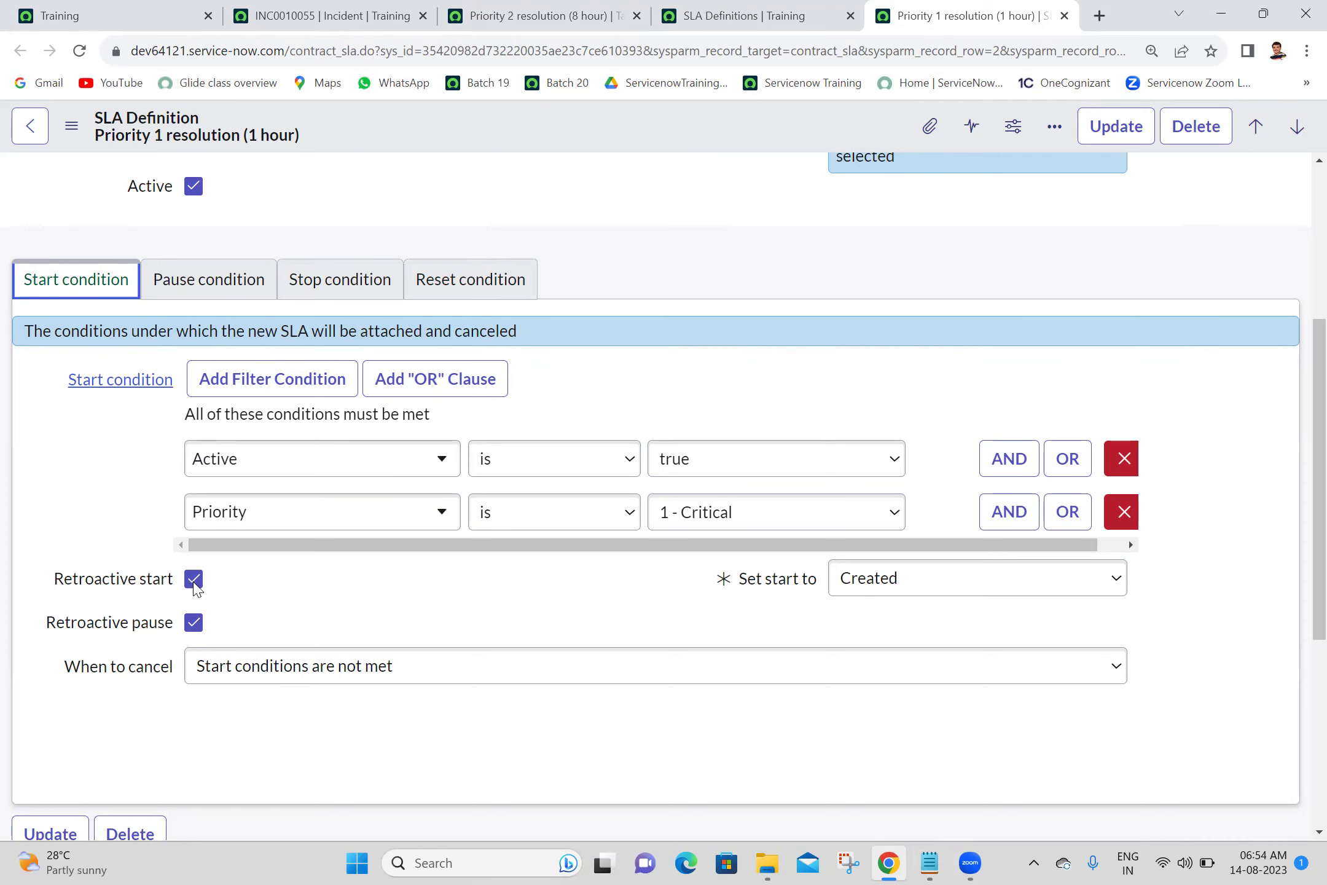
left_click(587, 603)
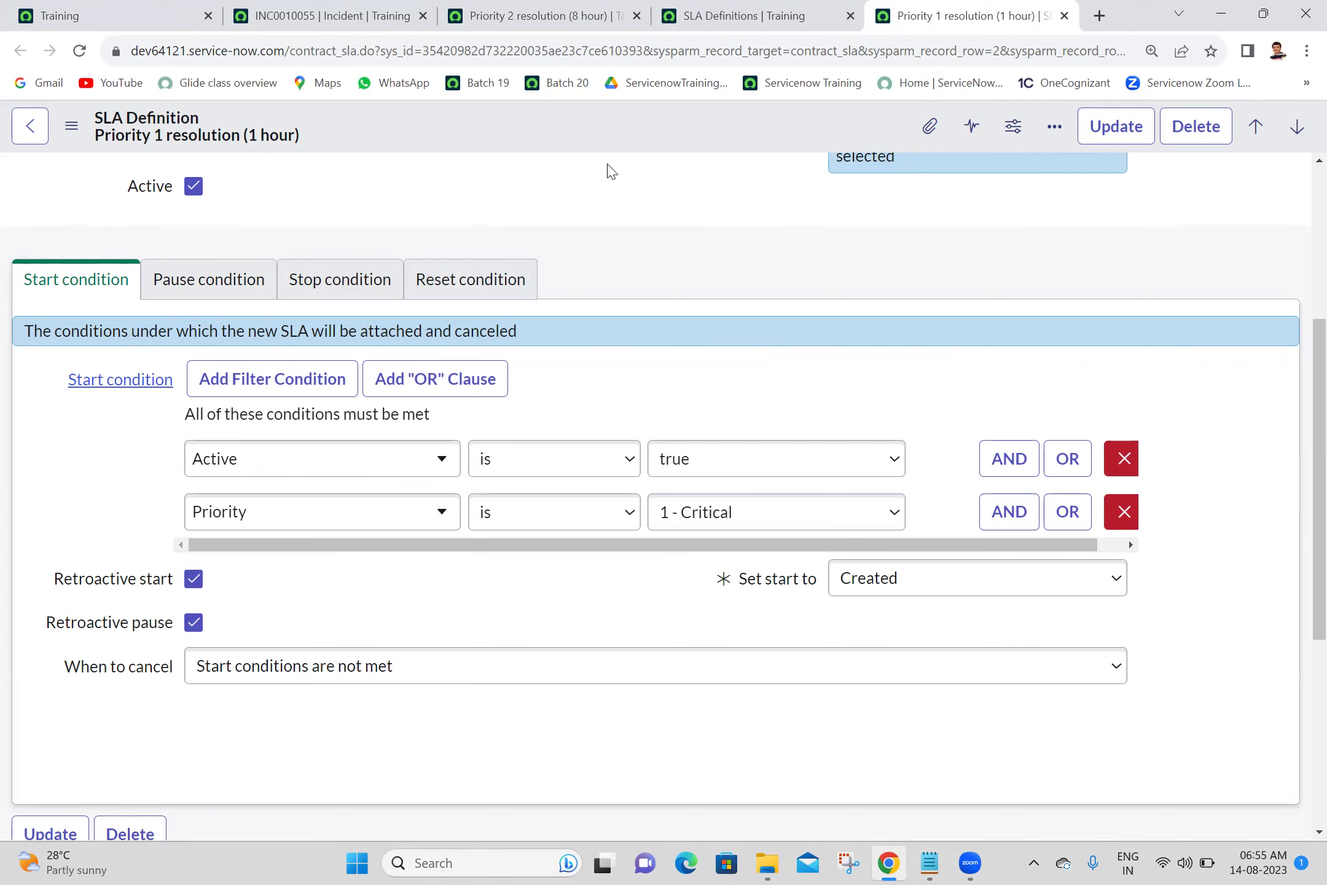
scroll(1303, 332, "up", 5)
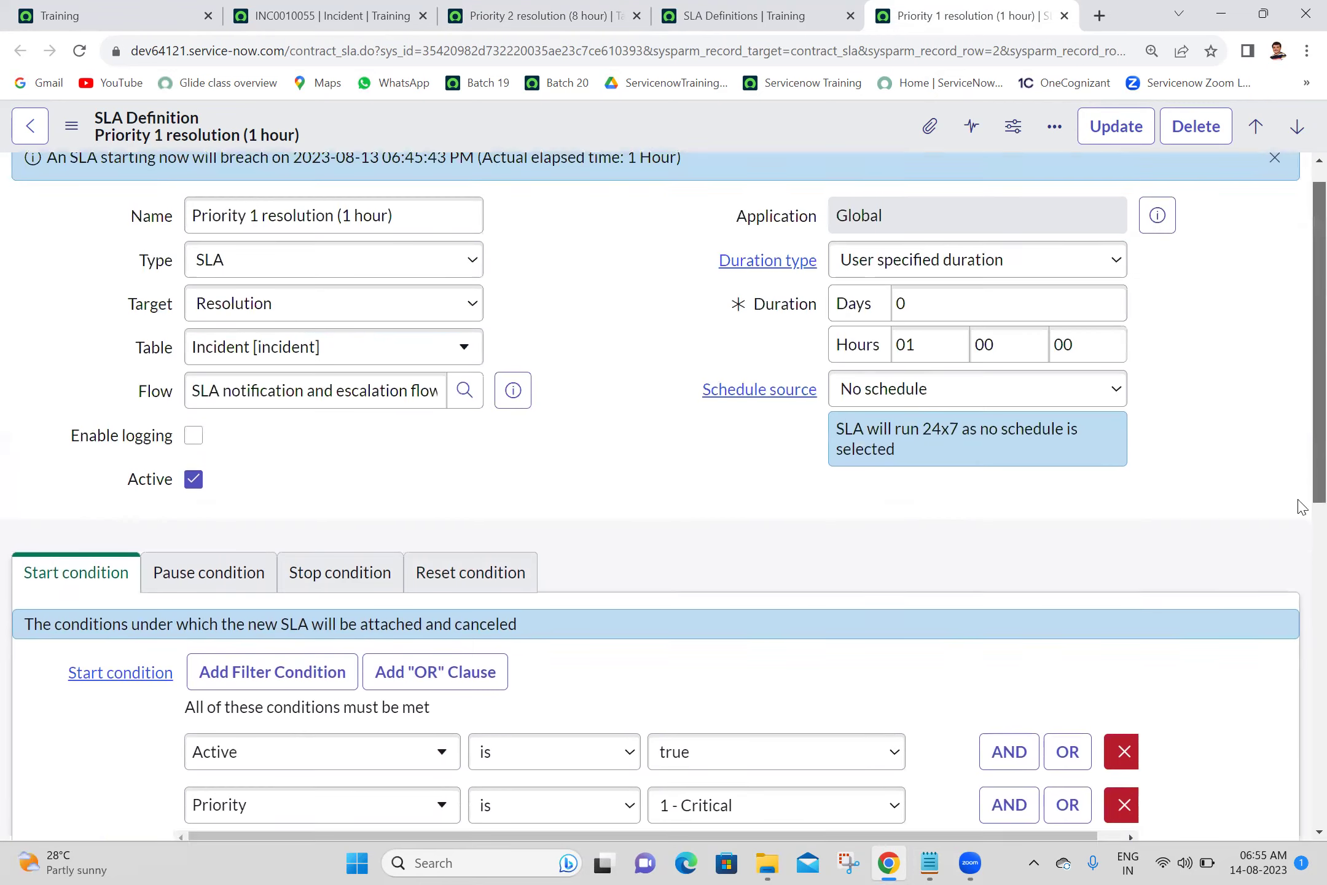
scroll(1302, 507, "down", 15)
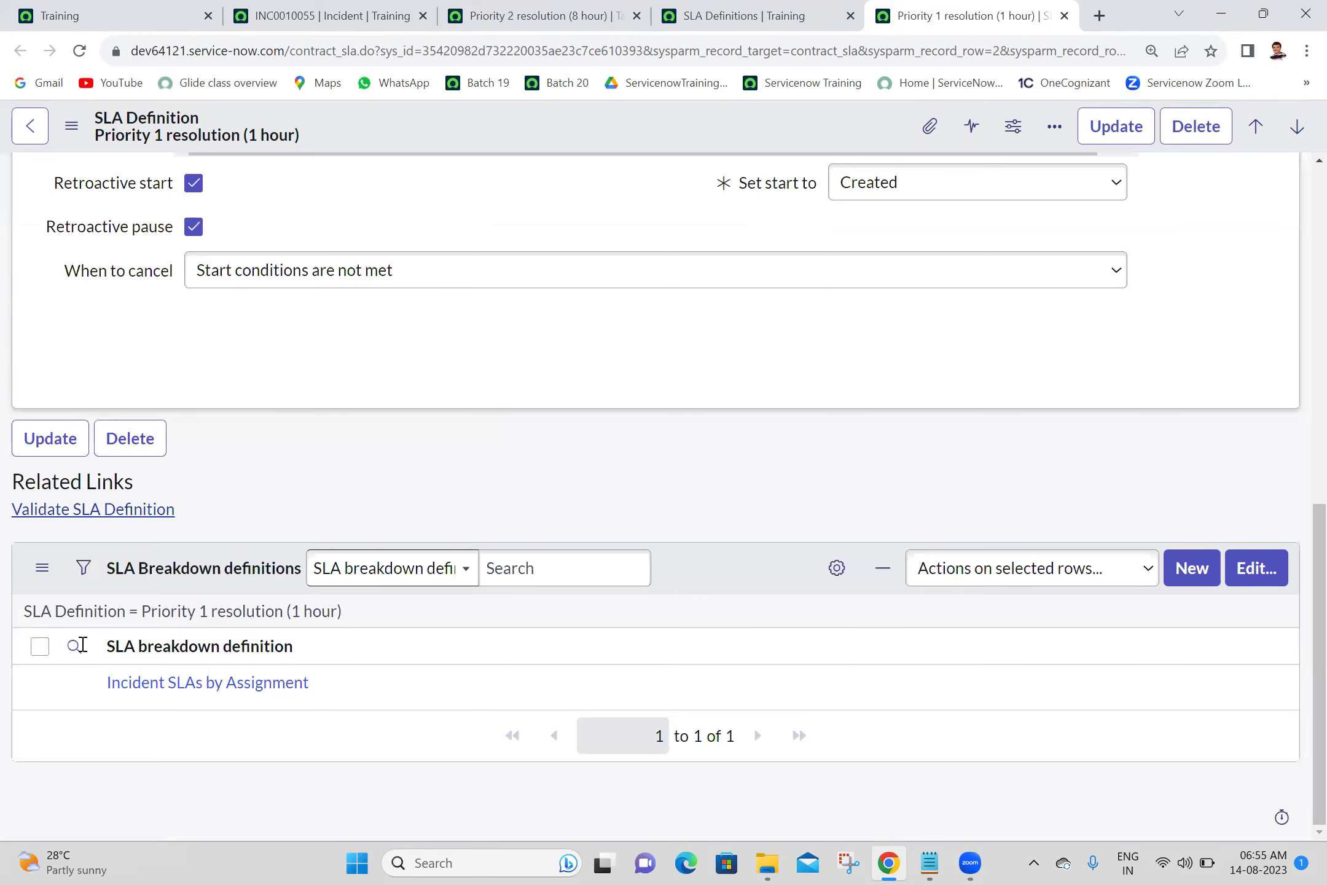
Switch to Notepad, add a "CMDB:" heading underlined with five dashes at the end of the Batch 20 notes, and save the file.
key("alt+Tab")
type("CM")
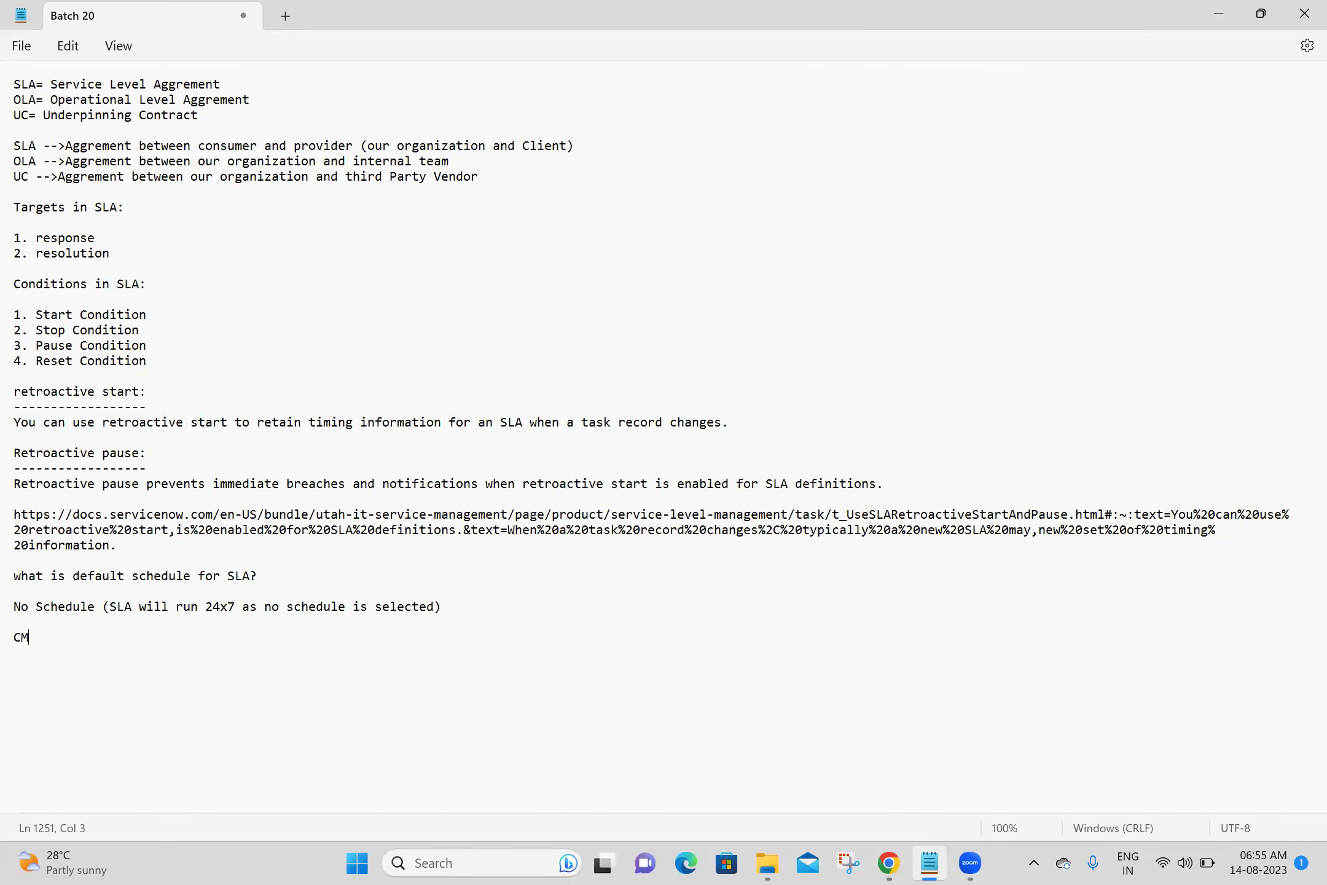
type("DB:")
key("Return")
type("------")
key("BackSpace")
key("ctrl+s")
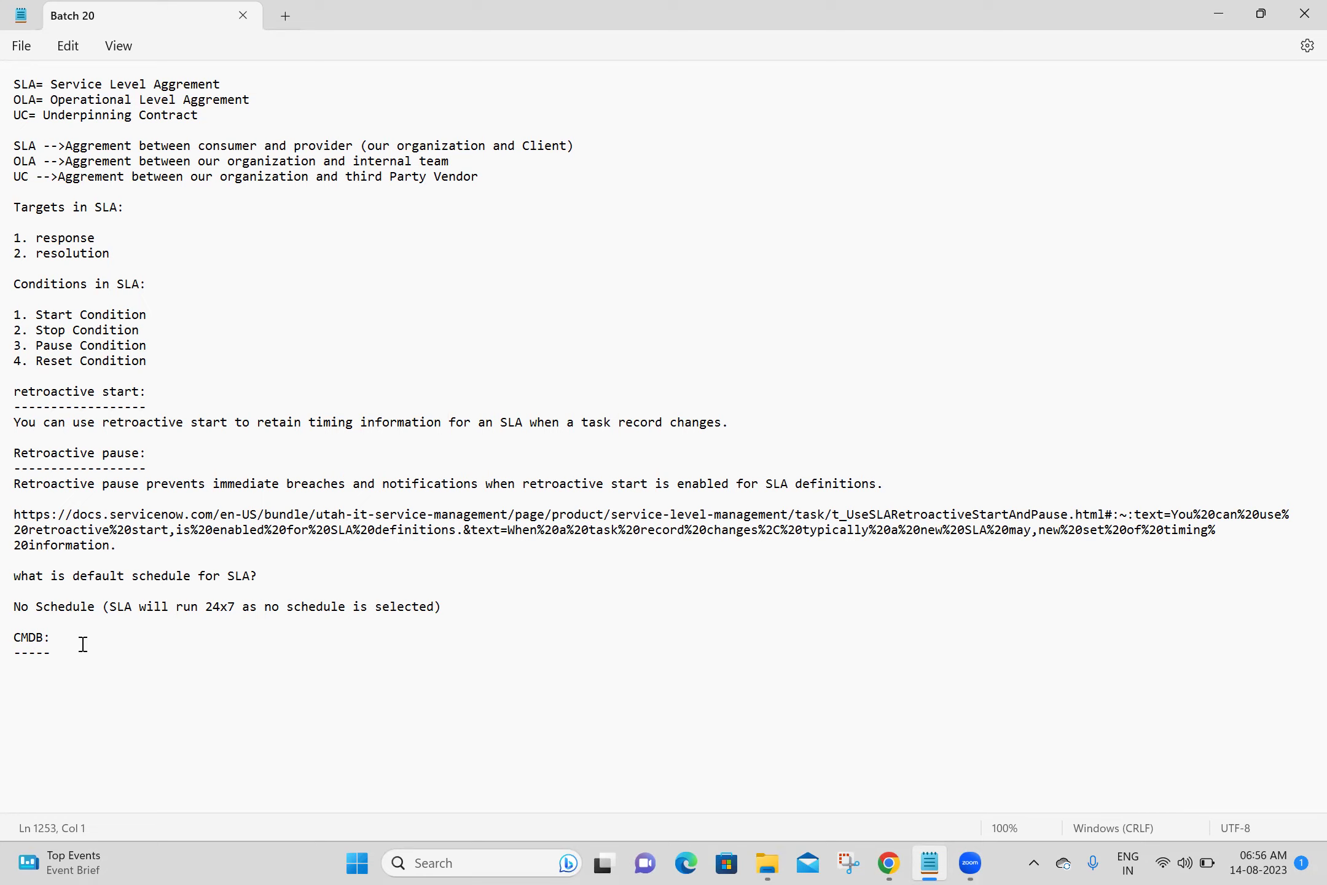
Insert a long run of blank lines below the CMDB heading to make room for more notes.
key("Return")
key("Return")
key("Return")
key("Return")
key("Return")
key("Return")
key("Return")
key("Return")
key("Return")
key("Return")
key("Return")
key("Return")
key("Return")
key("Return")
key("Return")
key("Return")
key("Return")
key("Return")
key("Return")
key("Return")
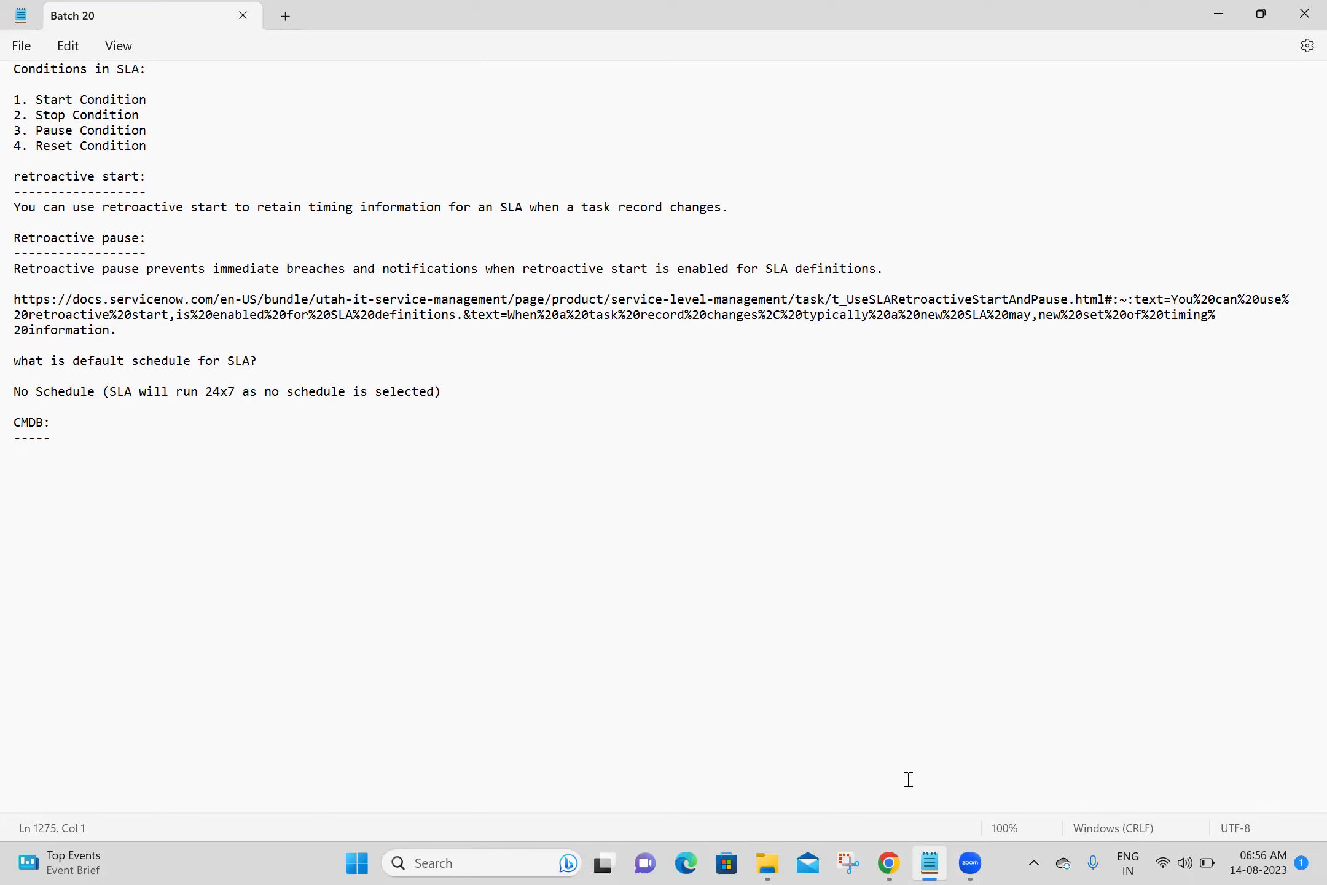
Switch to Chrome and close every browser tab except the ServiceNow Training home page.
left_click(889, 863)
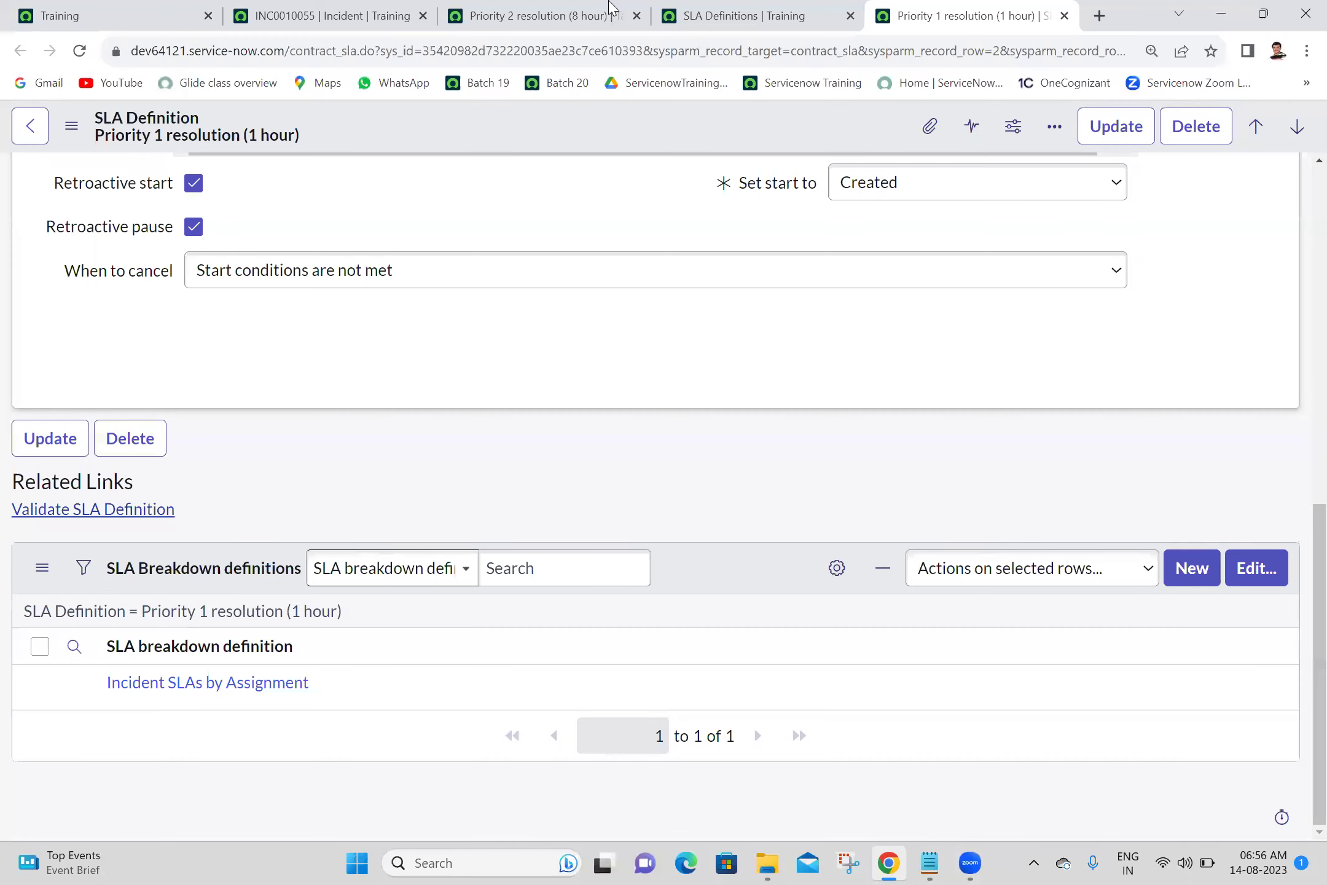
left_click(111, 7)
right_click(111, 7)
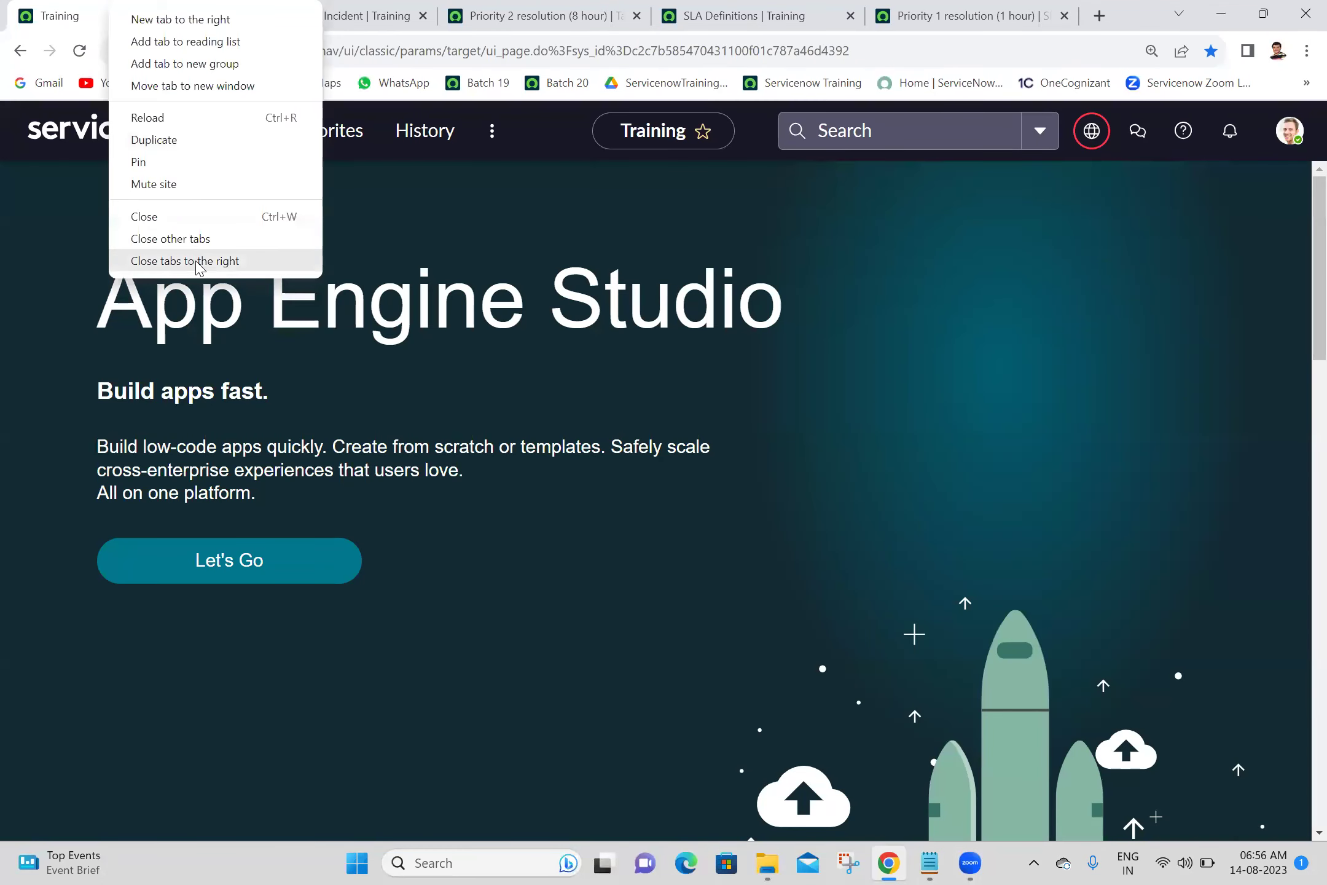
left_click(195, 261)
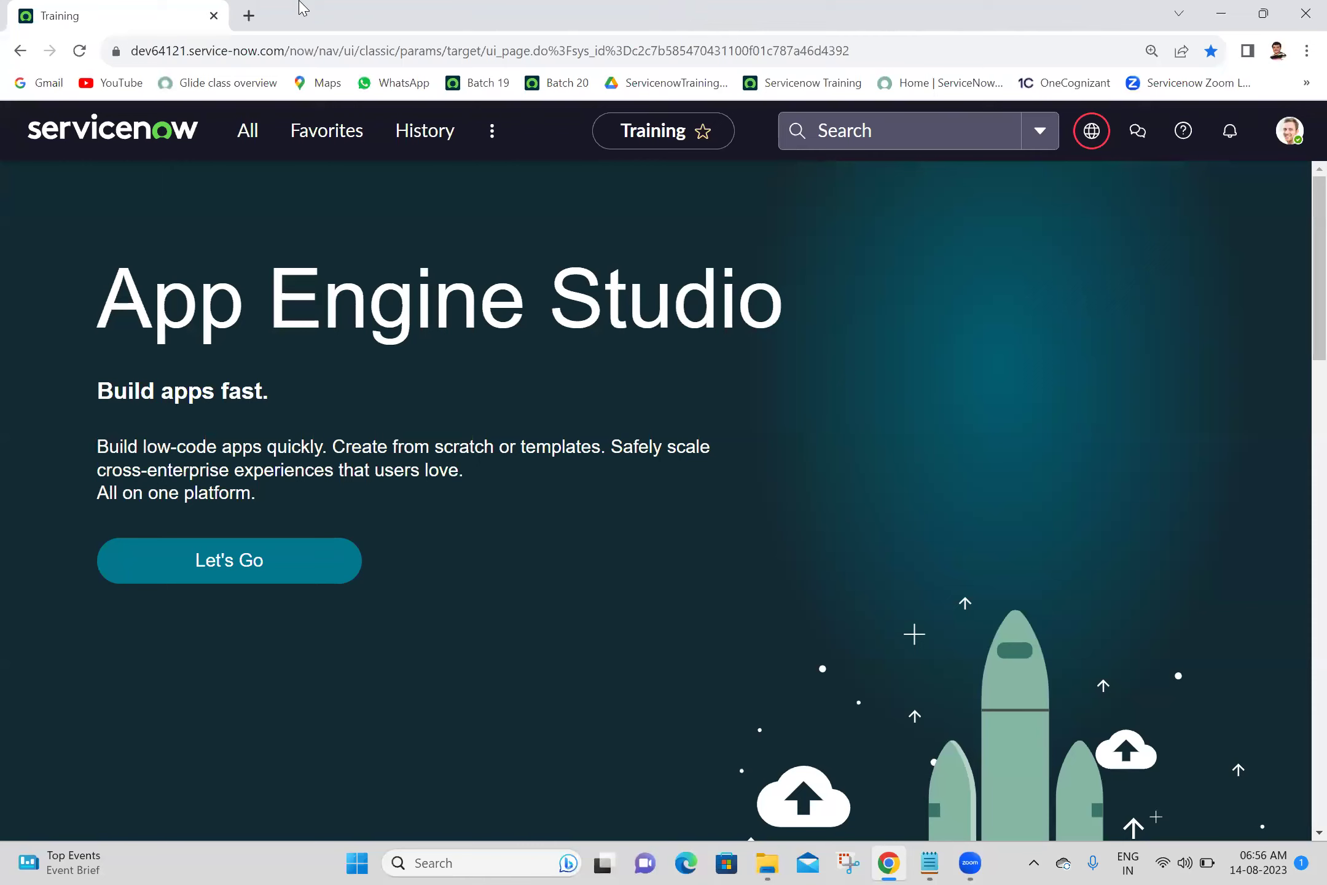
Search the web for "cmdb servicenow" in a new browser tab.
left_click(249, 15)
type("cmdb")
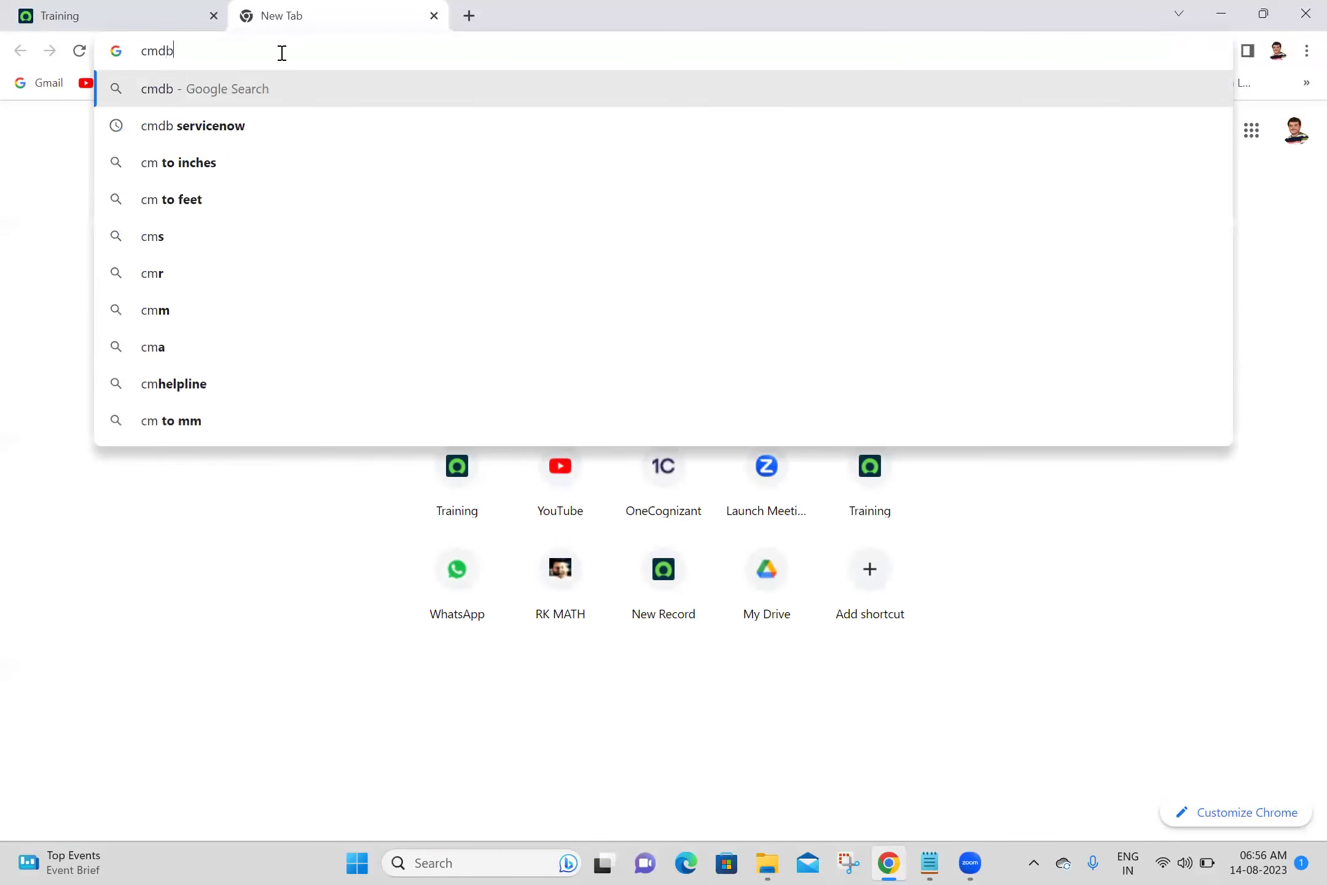
left_click(166, 127)
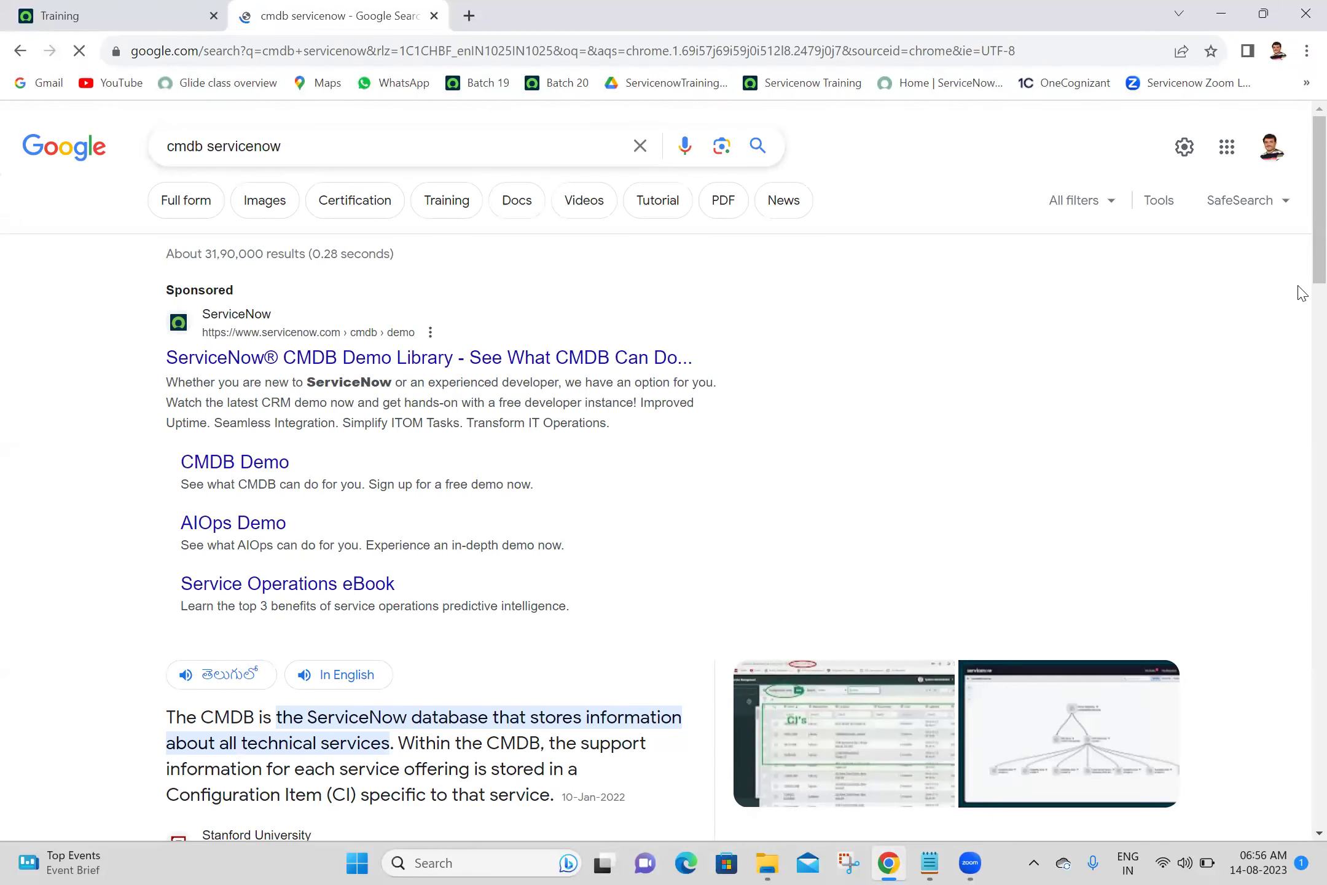
Open the ServiceNow docs result "Configuration Management Database" in its own tab and decline the login prompt.
scroll(1296, 290, "down", 7)
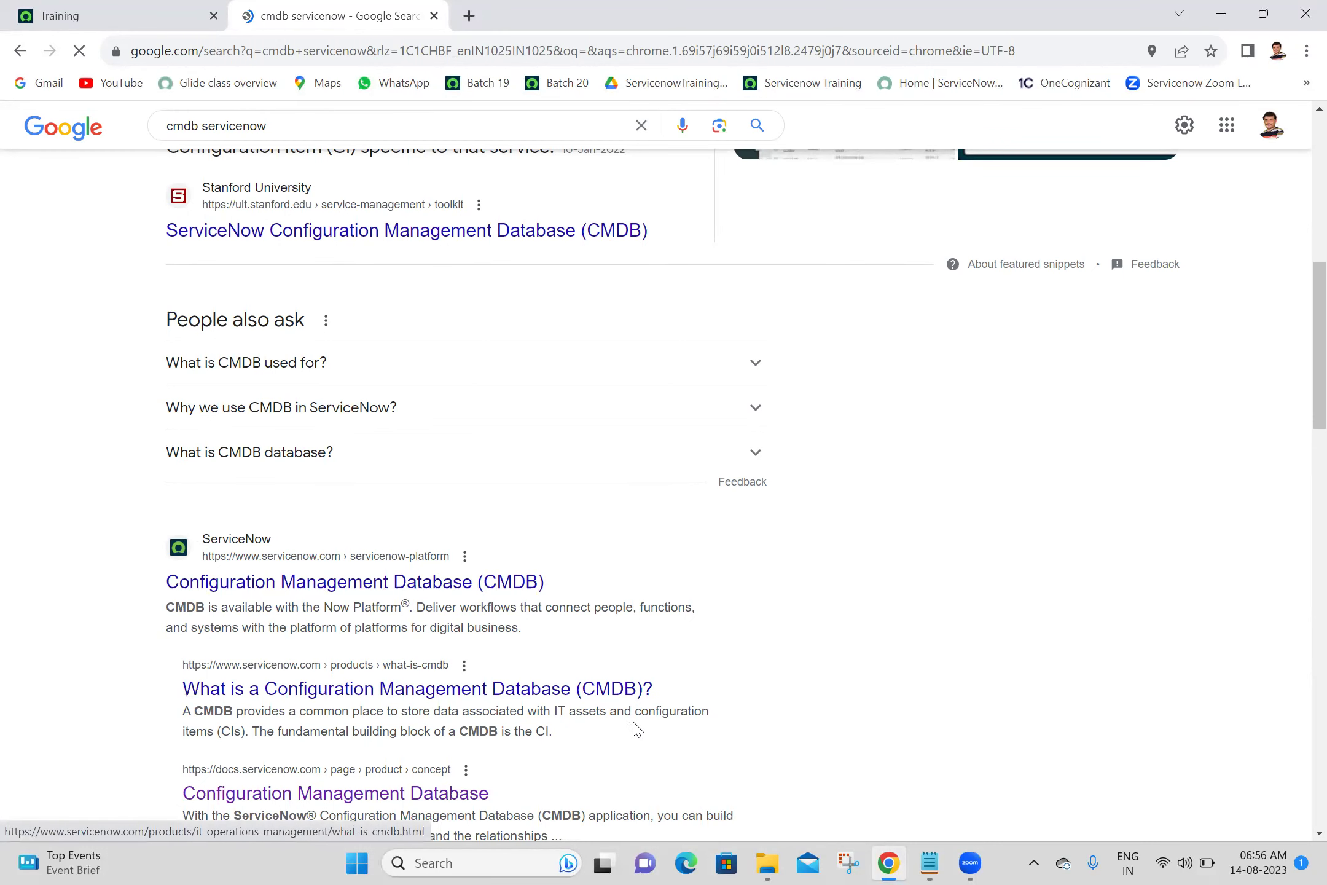
middle_click(281, 804)
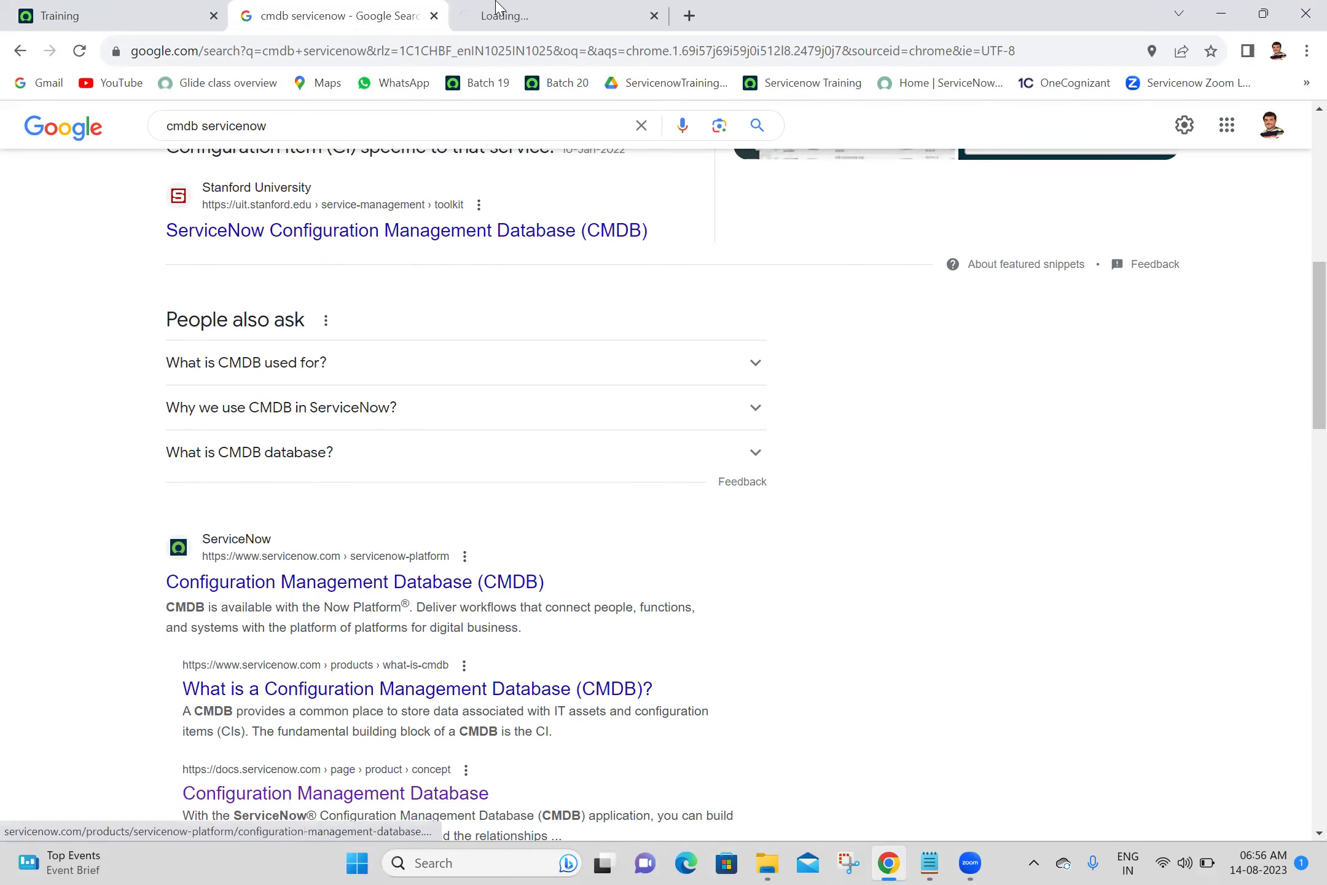
left_click(495, 9)
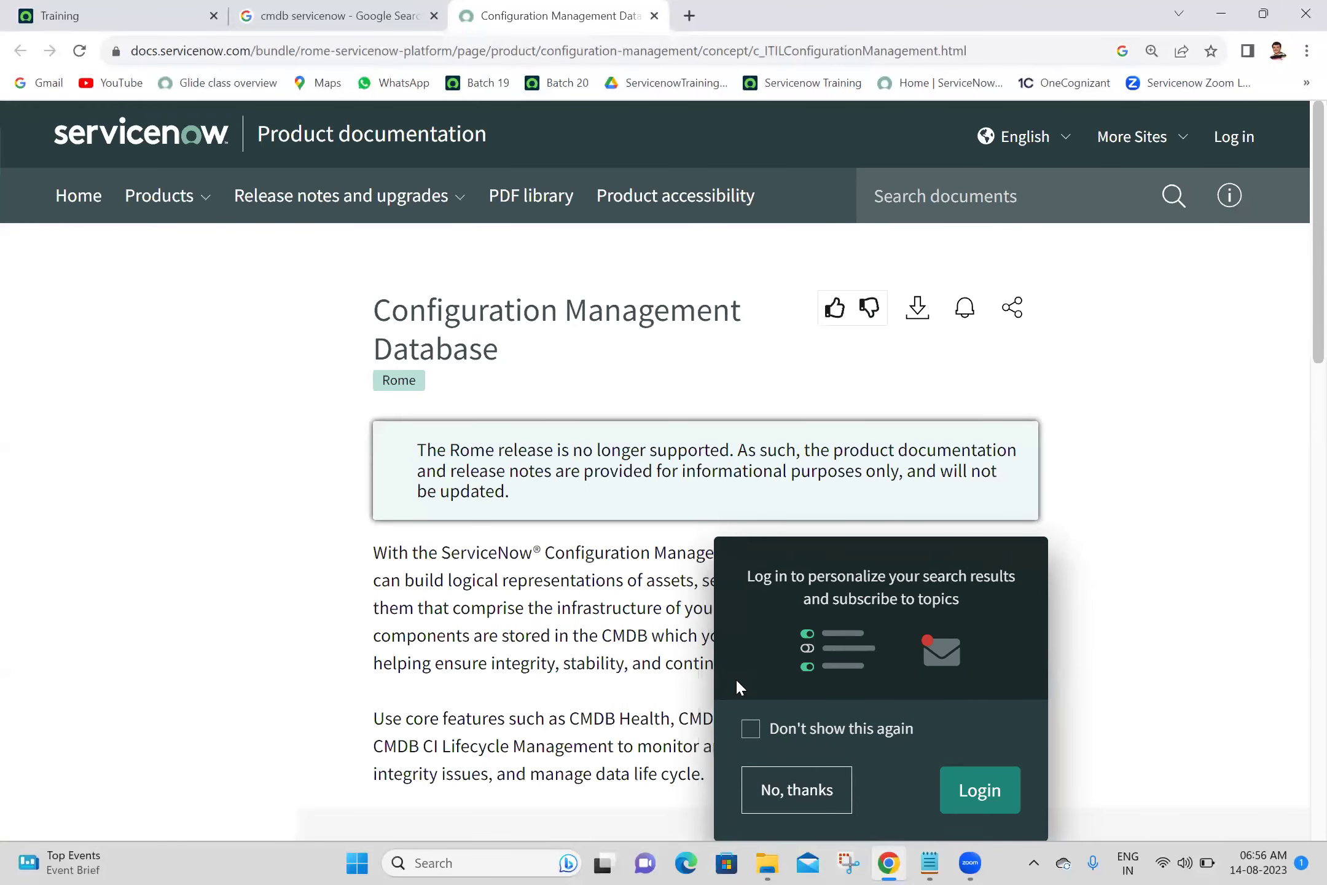
left_click(794, 790)
Copy the two introductory paragraphs, from "Configuration Management Database (CMDB) application" through "manage data life cycle.".
scroll(1301, 392, "down", 3)
scroll(1301, 392, "down", 1)
scroll(1298, 388, "up", 1)
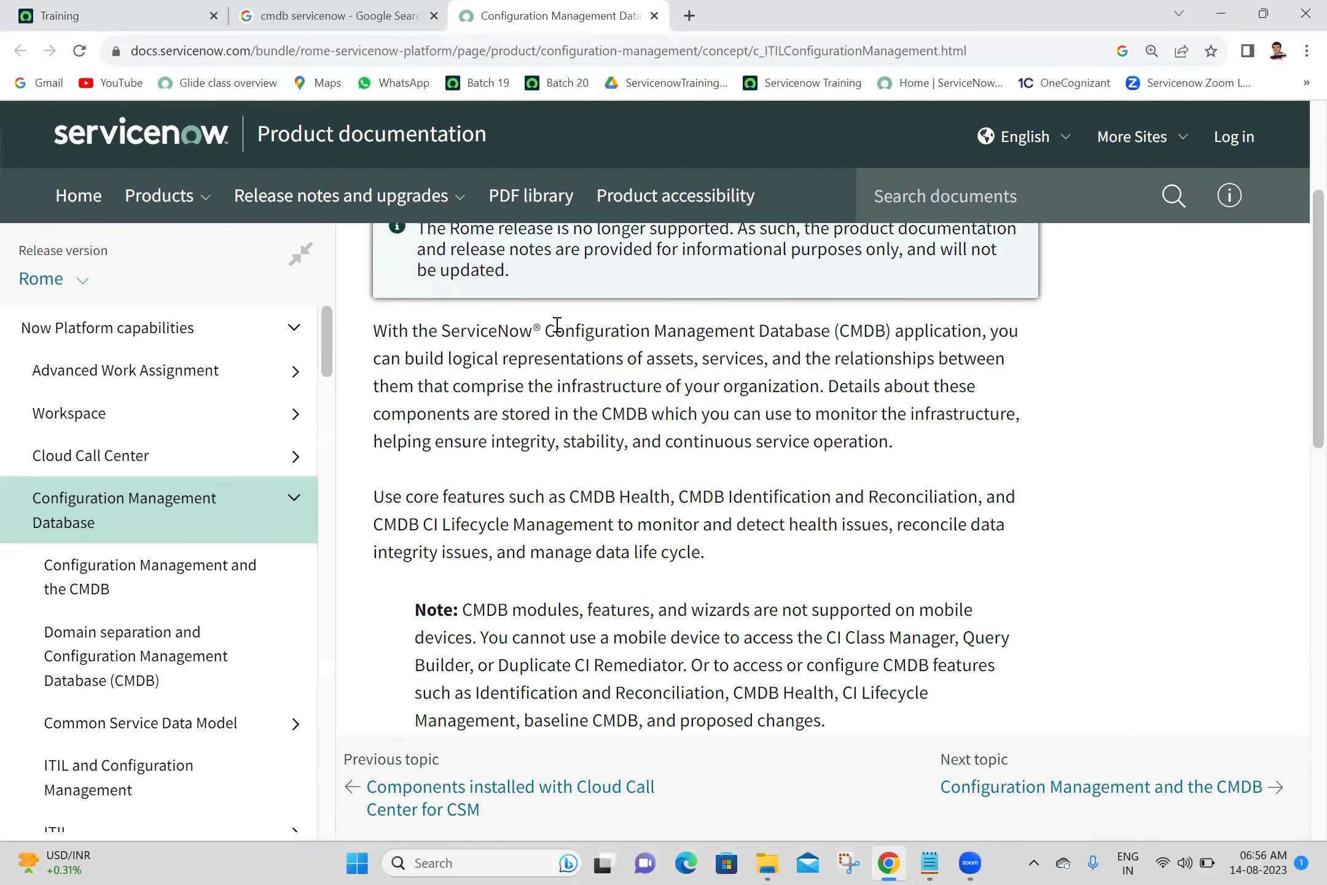
left_click_drag(548, 324, 1044, 361)
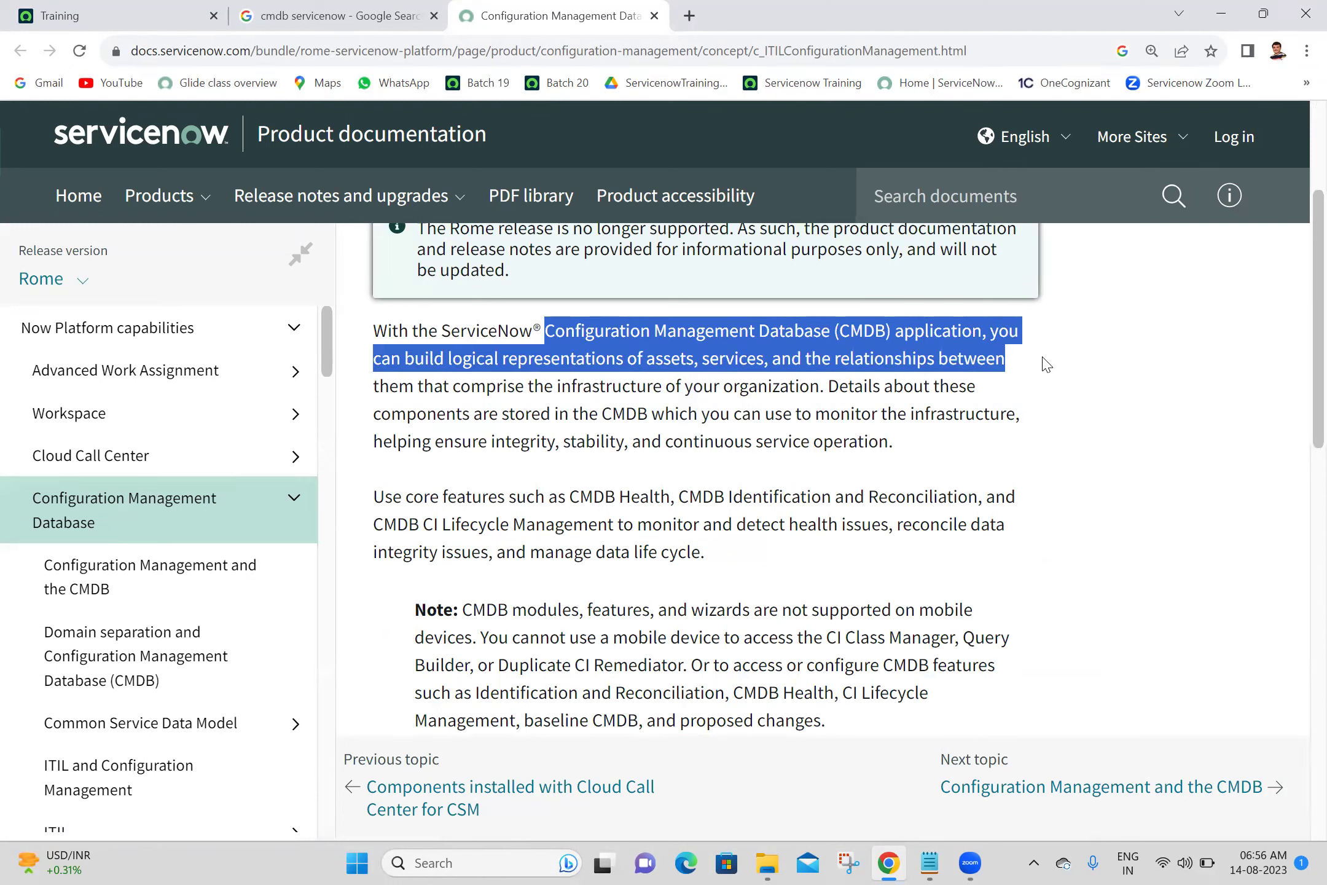
left_click_drag(1044, 363, 1013, 364)
left_click_drag(1015, 367, 1022, 524)
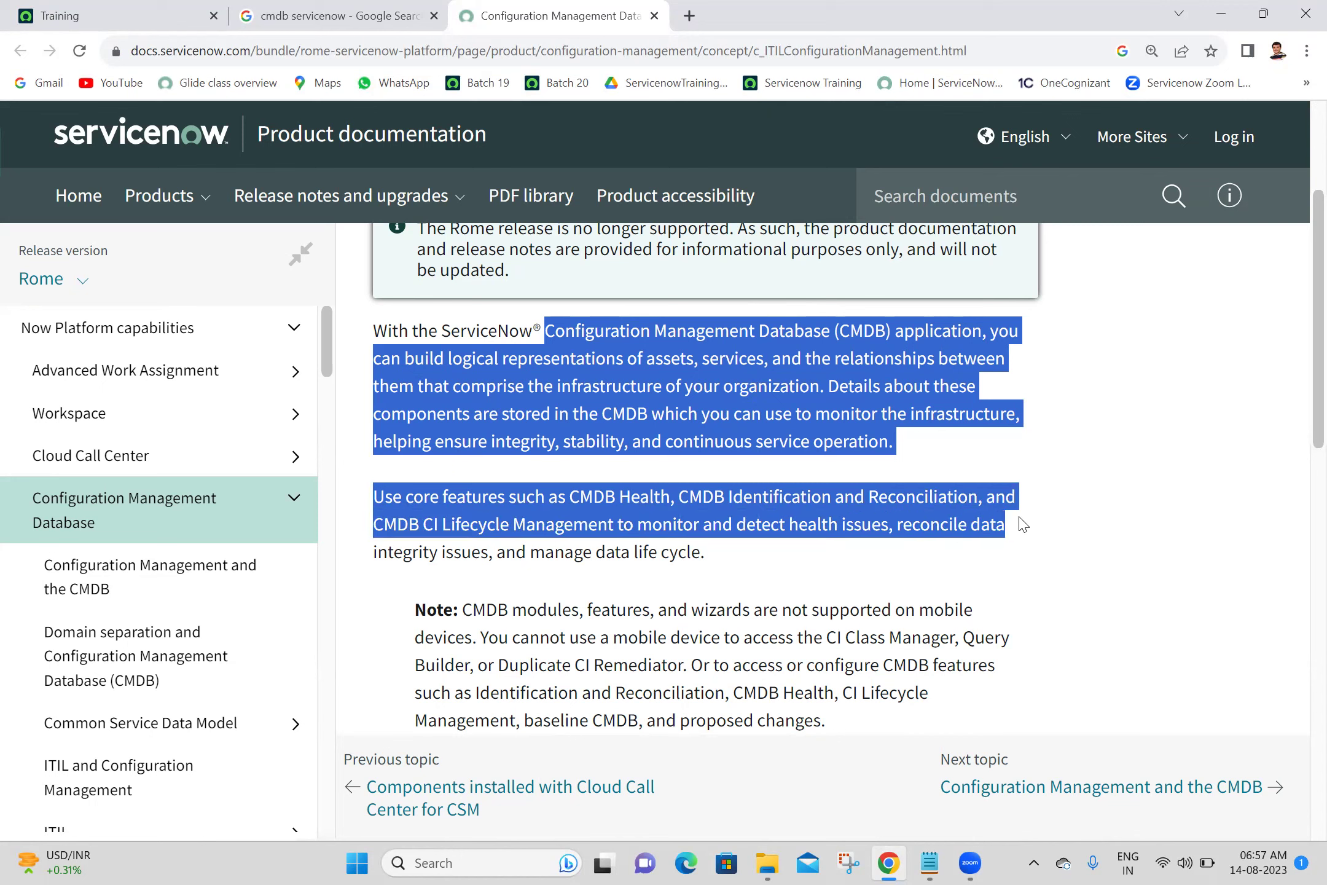
left_click_drag(1022, 524, 1013, 554)
key("ctrl+c")
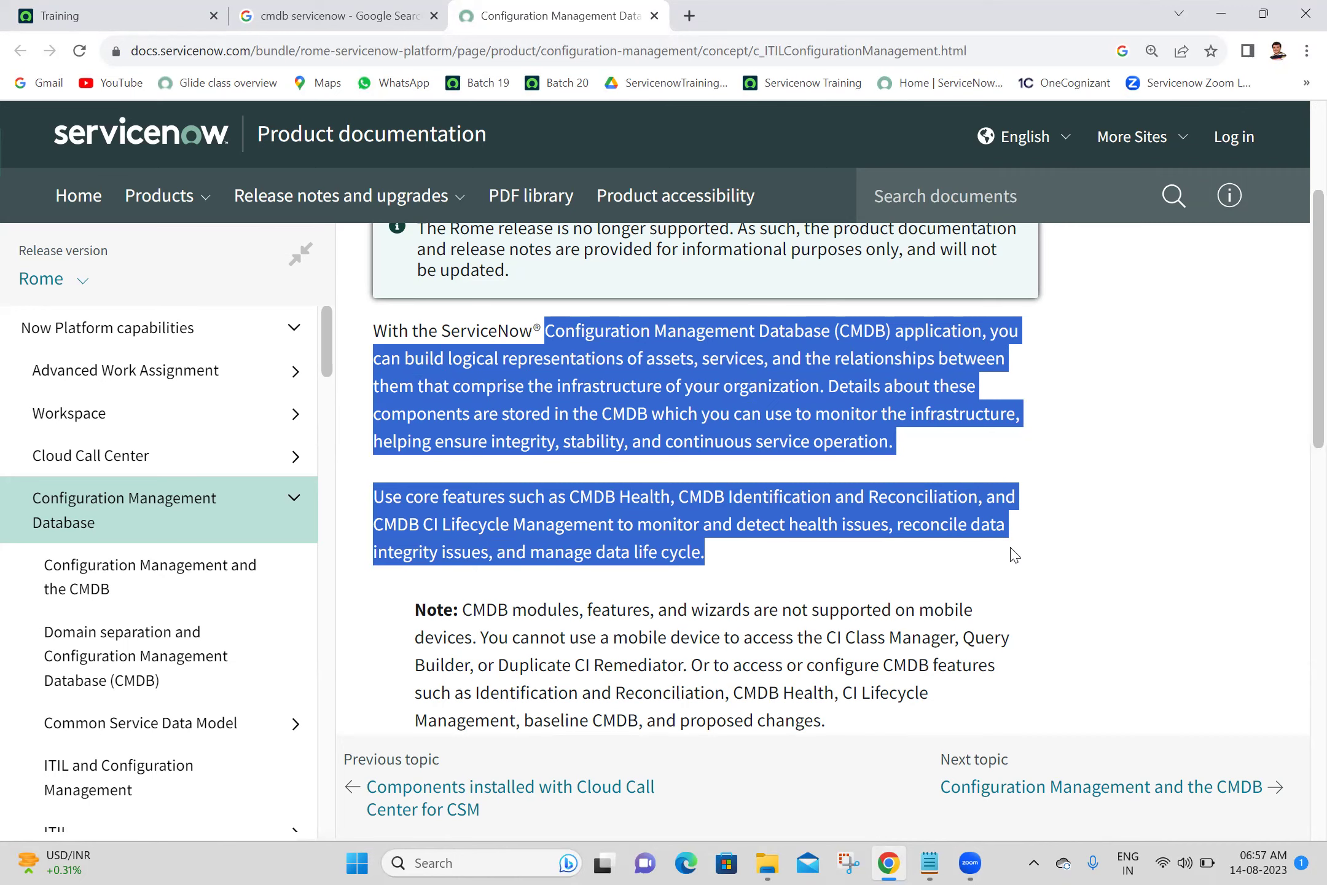
Switch to Notepad, paste the copied description under the CMDB heading, and start the "Details about these components" sentence on a new line.
left_click(930, 863)
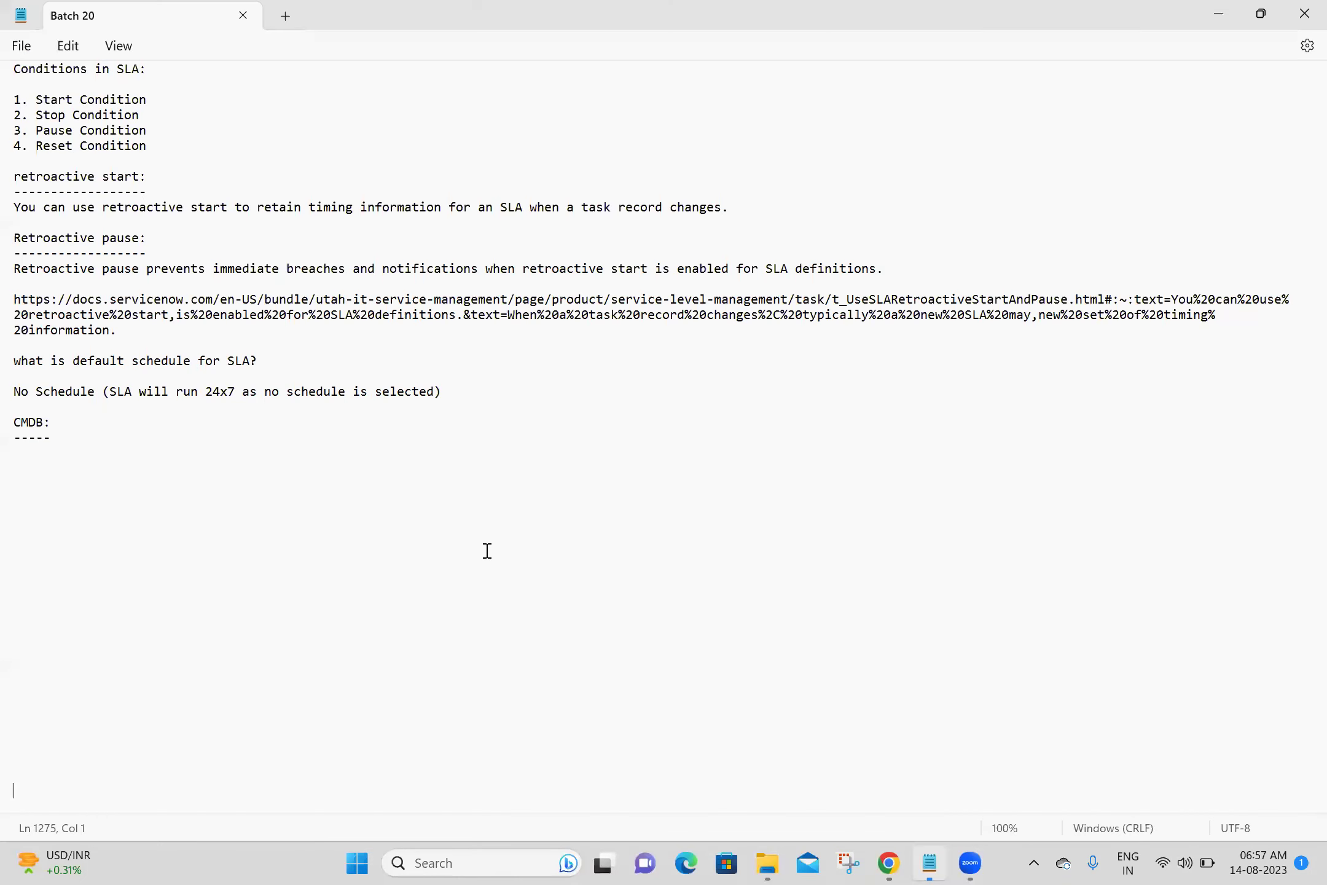
left_click(43, 434)
key("Return")
key("ctrl+v")
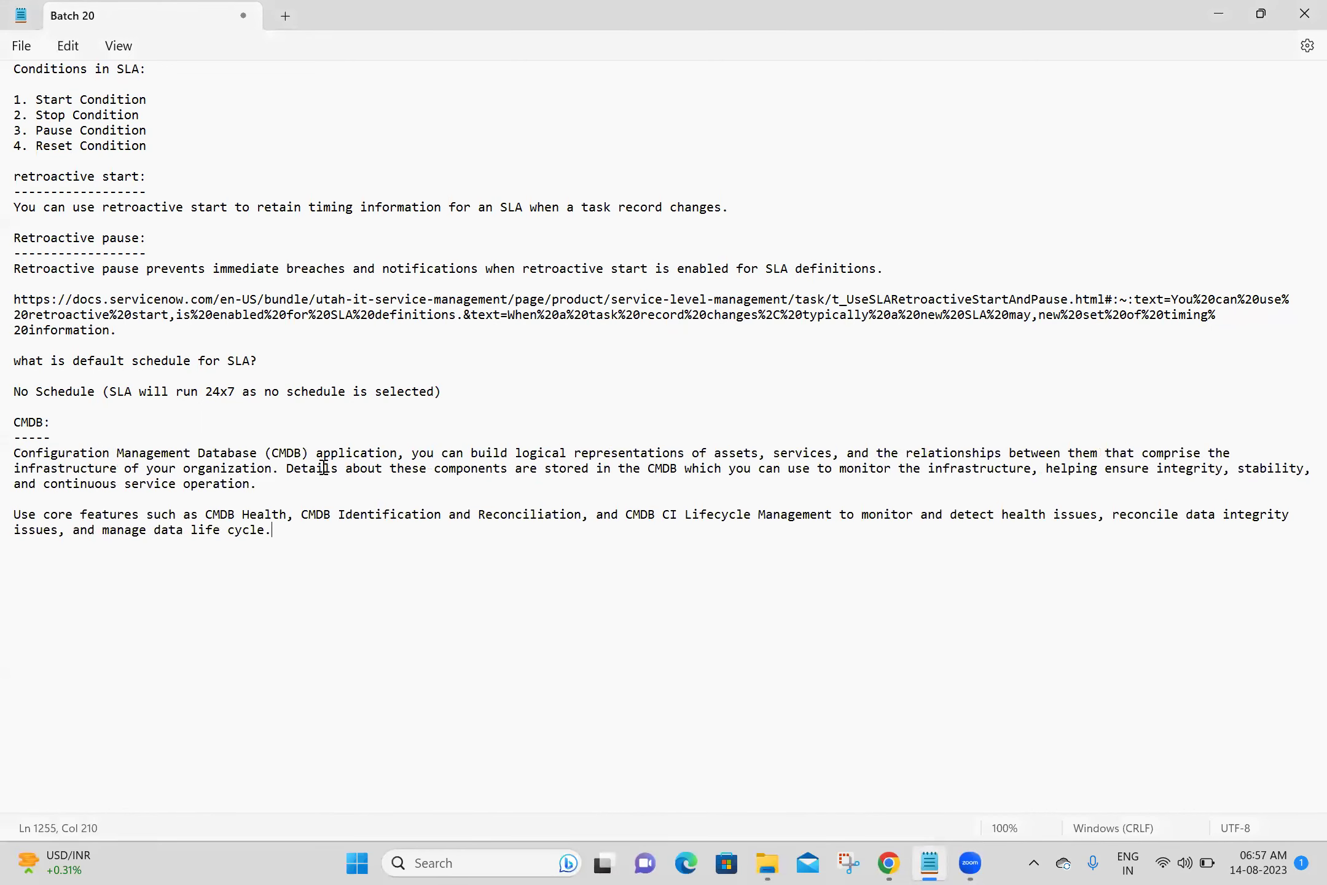
left_click(286, 468)
key("Return")
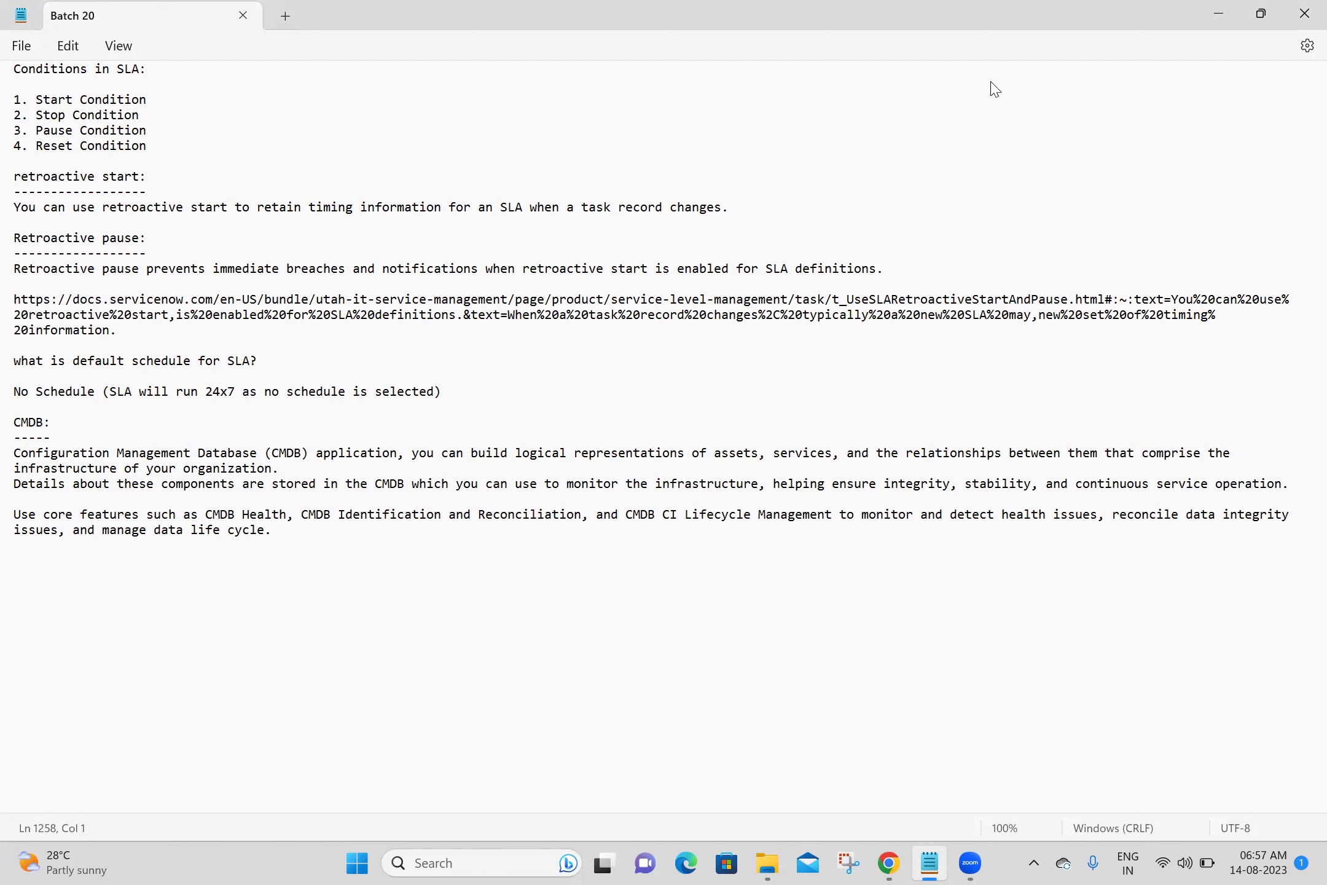
Copy the documentation page's URL from Chrome into the Notepad notes below the CMDB description and save the file.
key("alt+Tab")
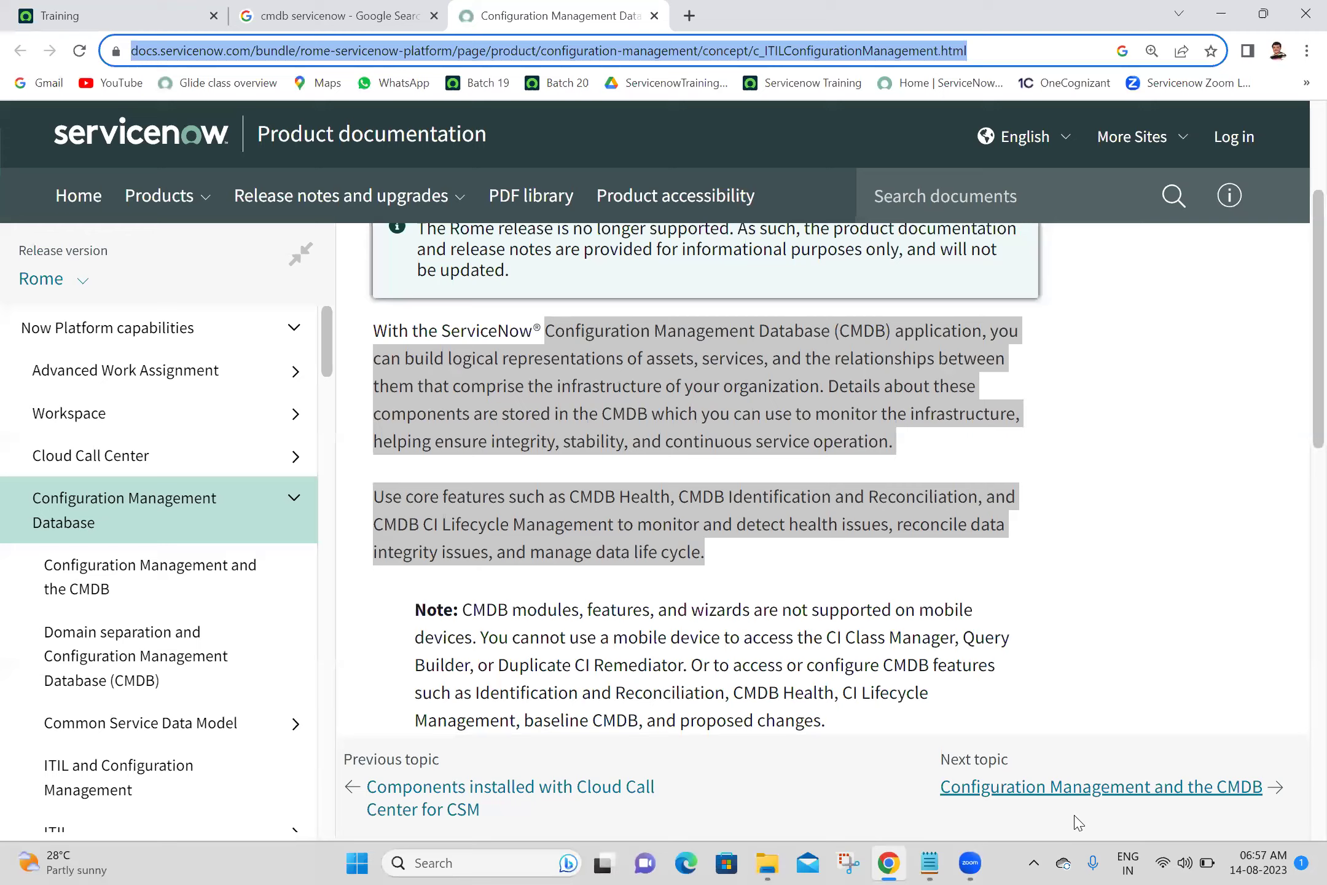
left_click(929, 862)
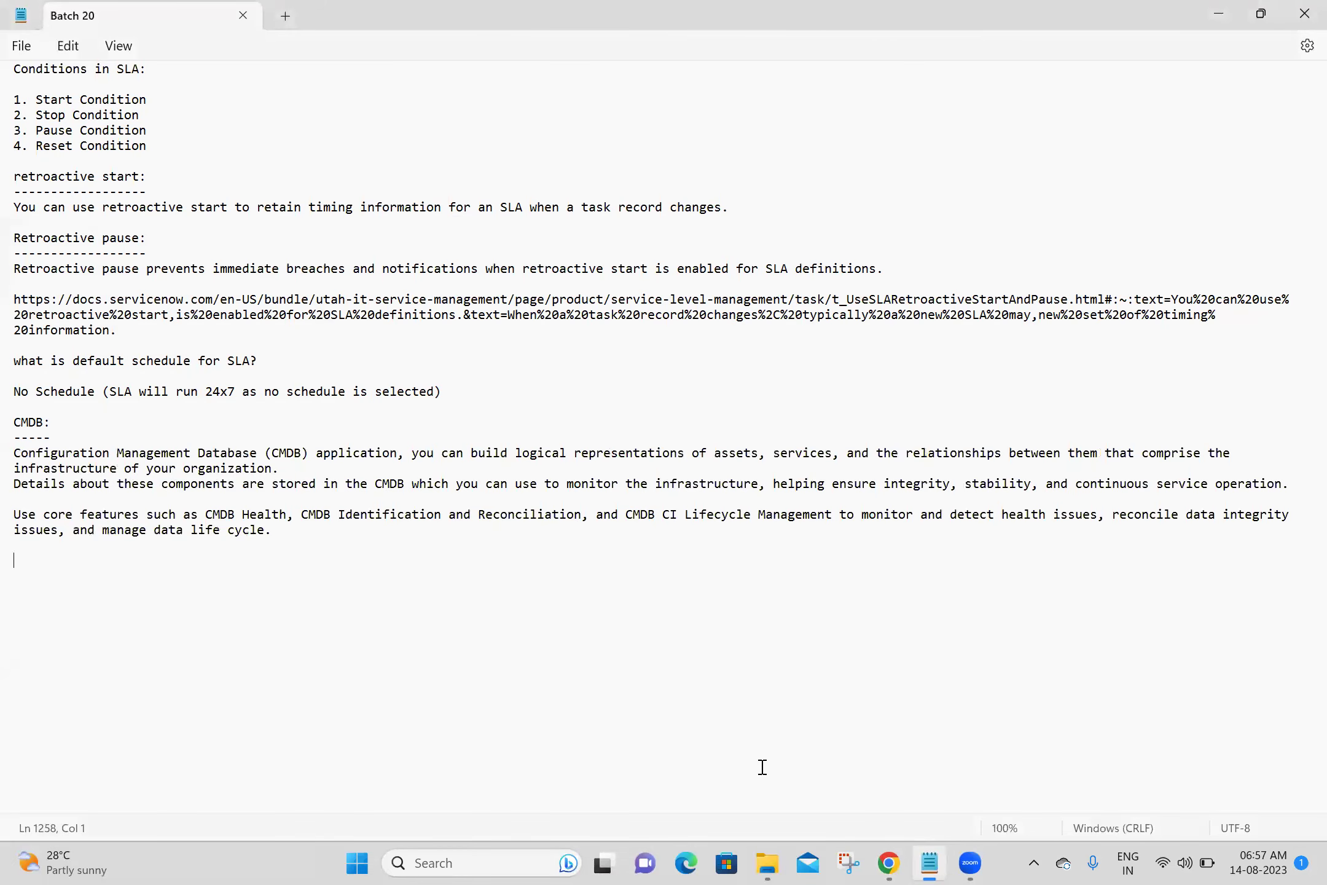
type("https://docs.servicenow.com/bundle/rome-servicenow-platform/page/product/configuration-management/concept/c_ITILConfigurationManagement.html")
key("Return")
key("Return")
key("ctrl+s")
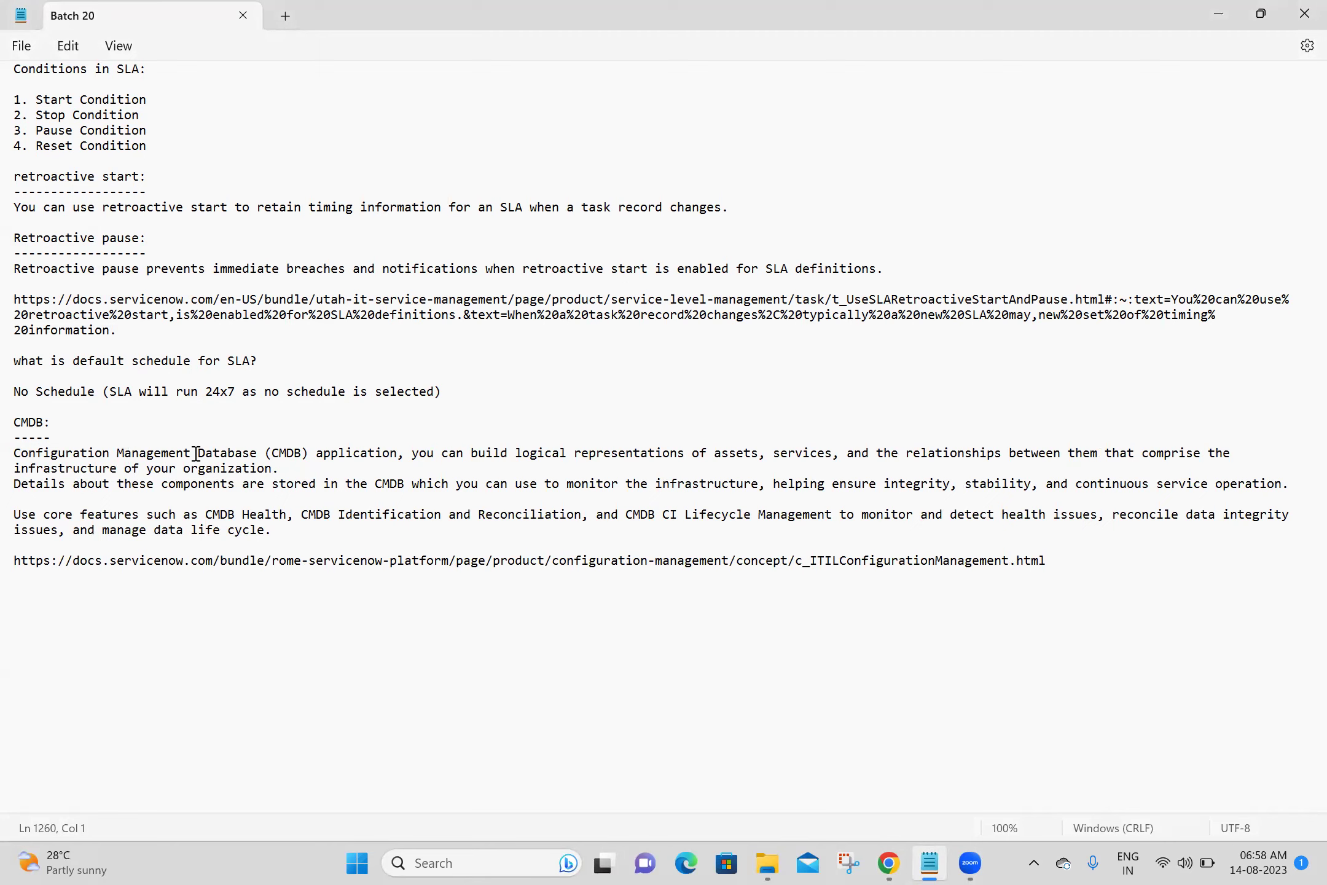
Add the line "CMDB=Configuration Management Database" below the documentation link, reusing the wording from the notes.
mouse_move(16, 417)
left_mouse_down()
mouse_move(53, 418)
mouse_move(39, 415)
left_mouse_up()
key("ctrl+c")
left_click(55, 588)
key("ctrl+v")
type("=")
left_click_drag(17, 453, 257, 453)
key("ctrl+c")
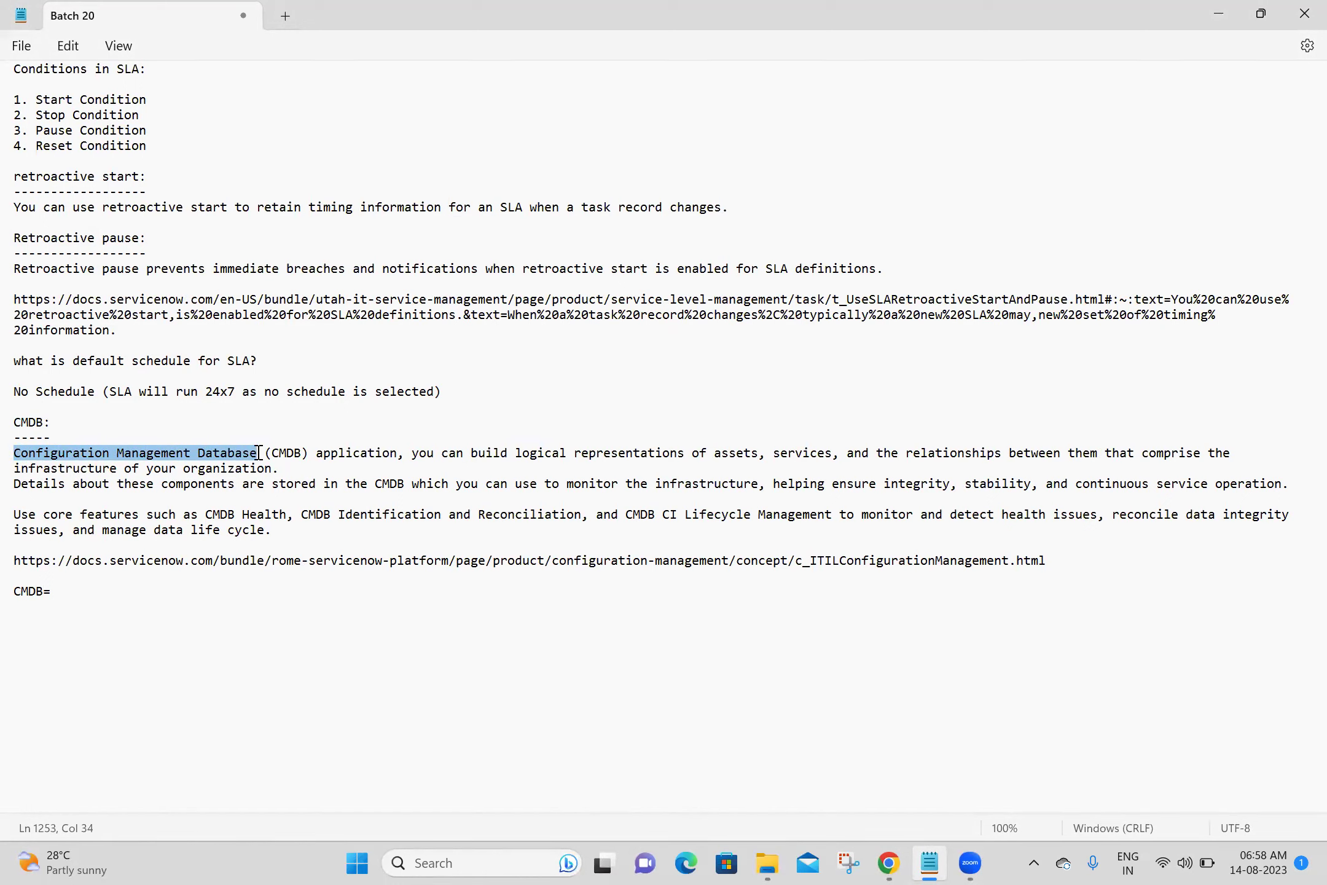
left_click(67, 591)
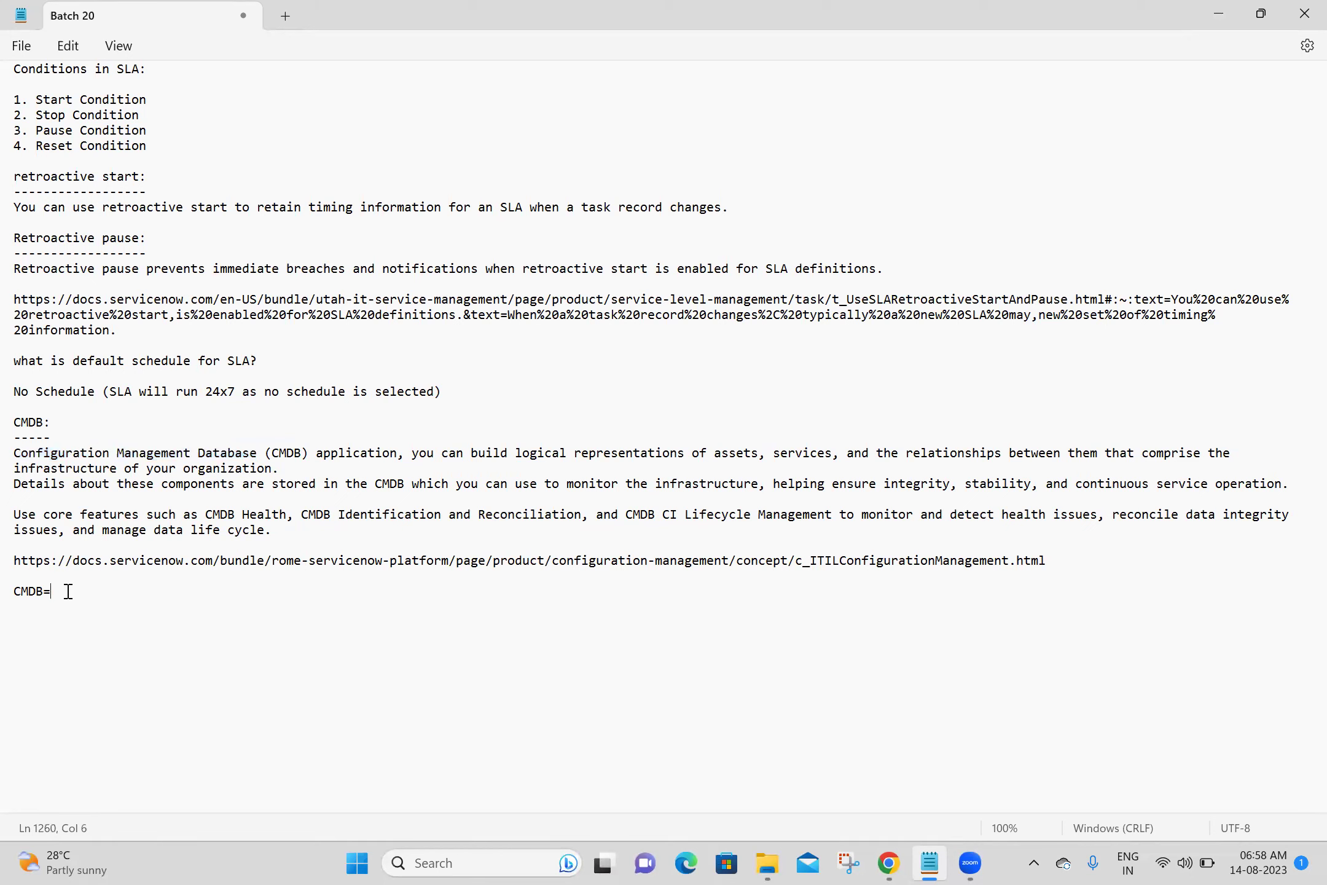
key("ctrl+v")
key("Return")
key("Return")
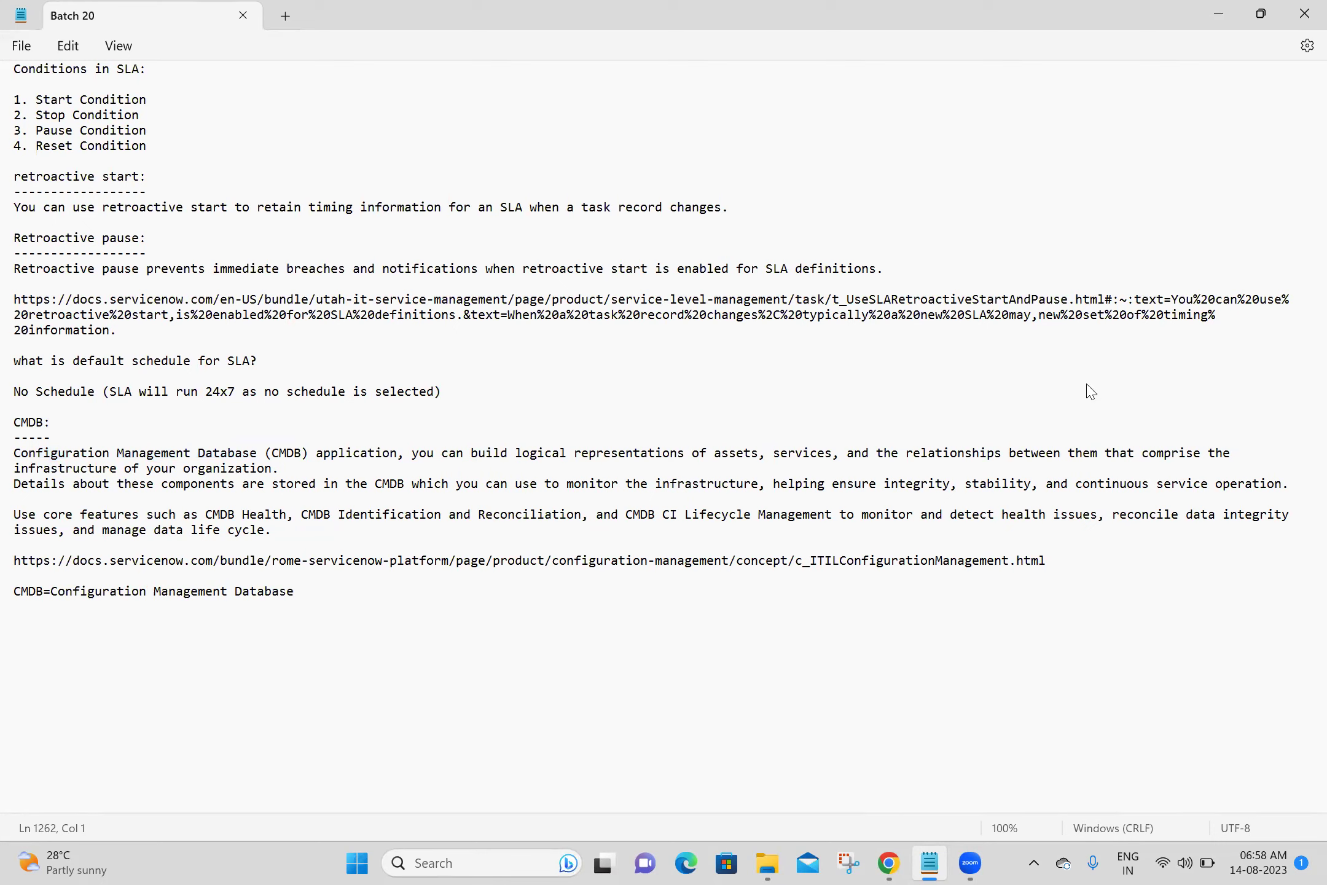
Switch to Chrome and look through the topic links further down the Configuration Management Database documentation page.
key("alt+Tab")
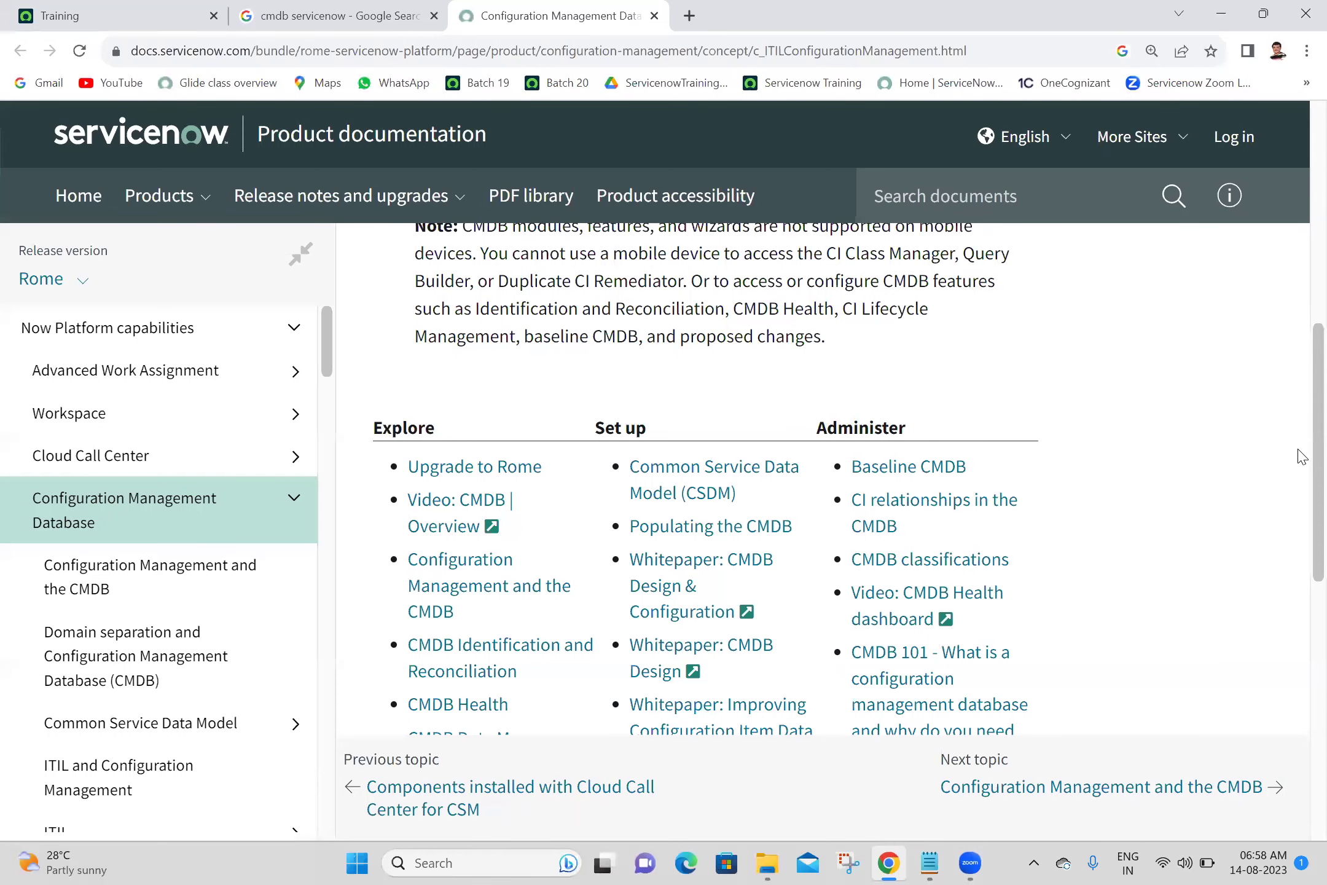
scroll(1301, 458, "down", 1)
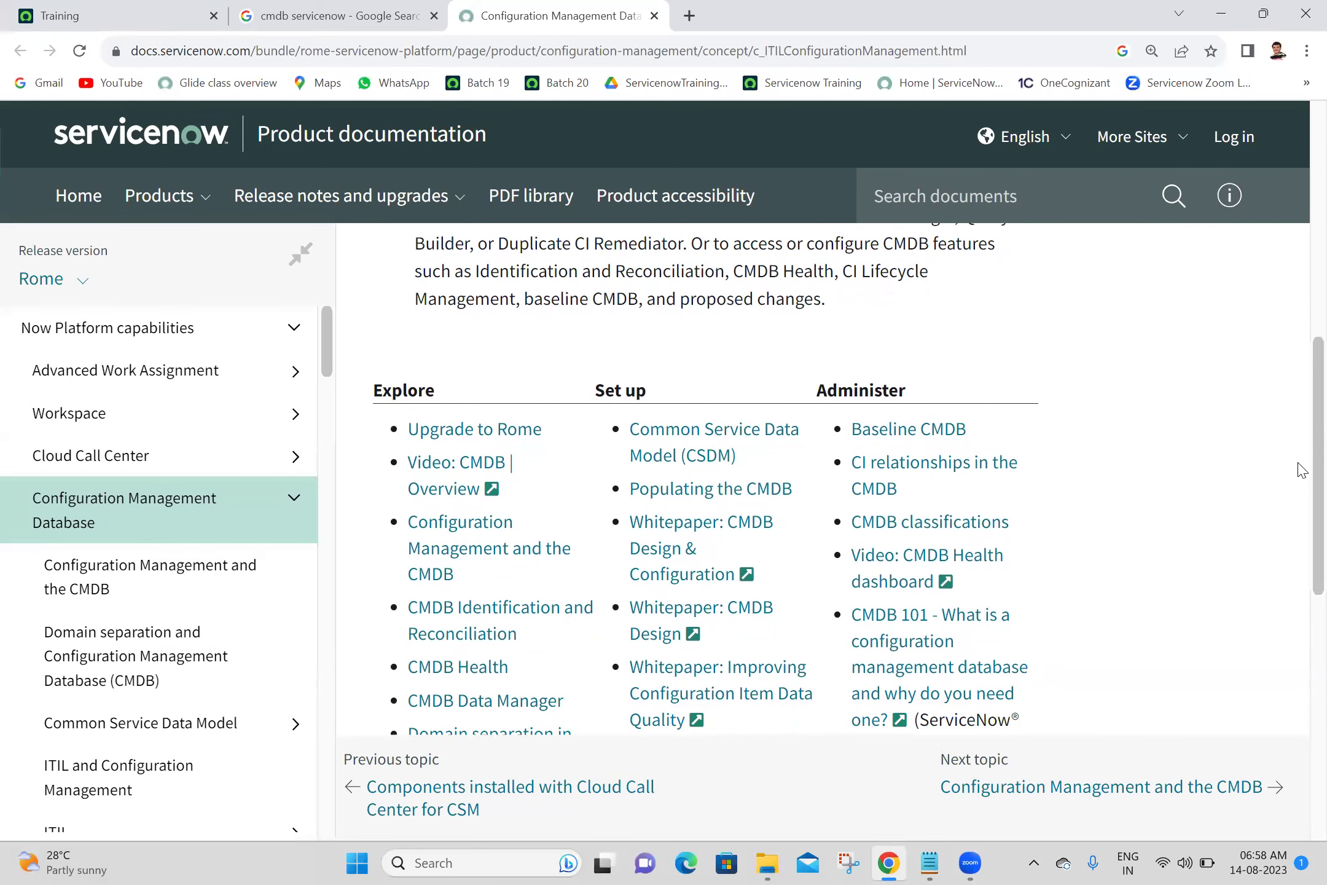
scroll(1301, 470, "down", 3)
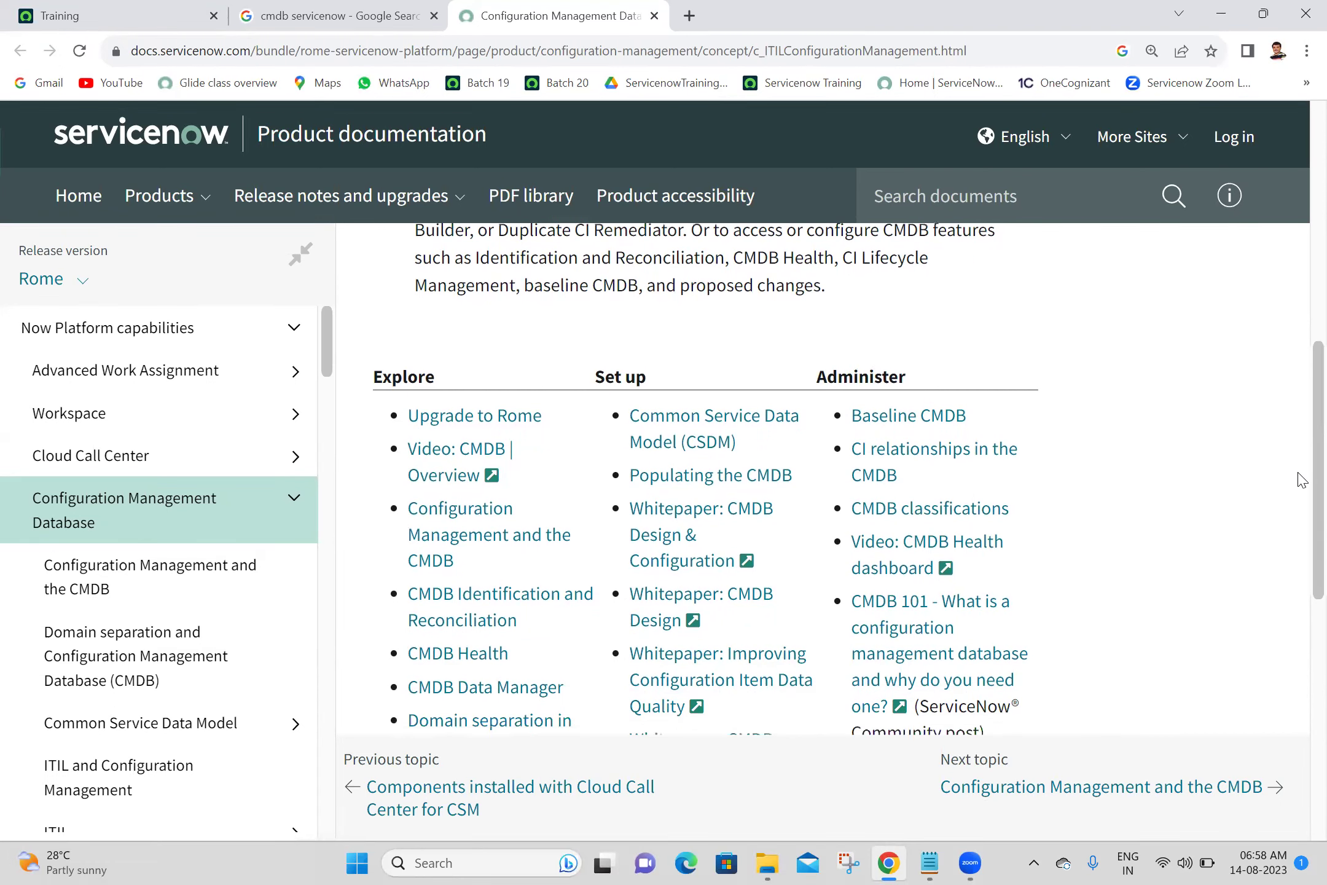
scroll(1301, 519, "down", 6)
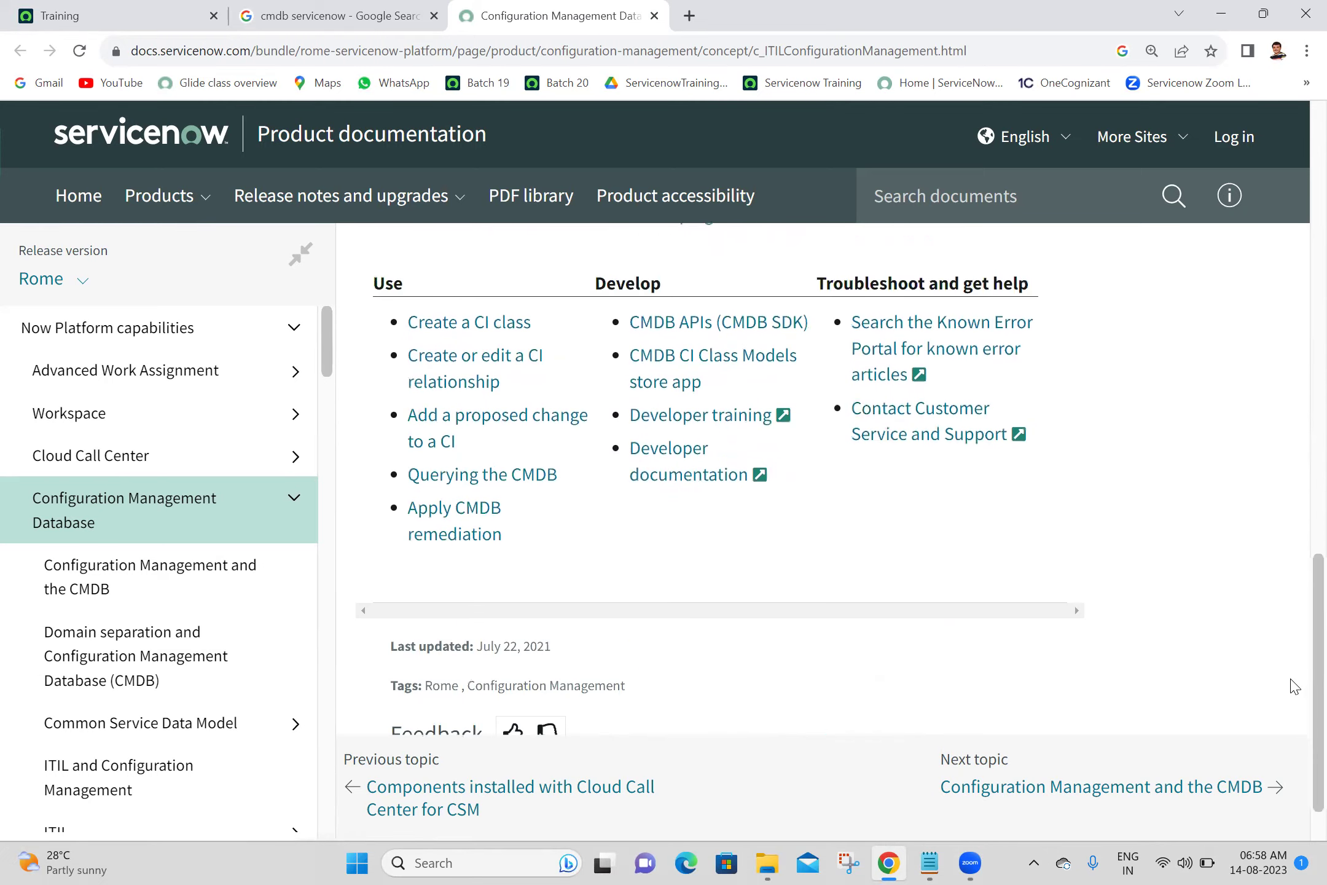
Return to the introductory CMDB description on the documentation page and reread its two paragraphs.
scroll(1295, 628, "up", 10)
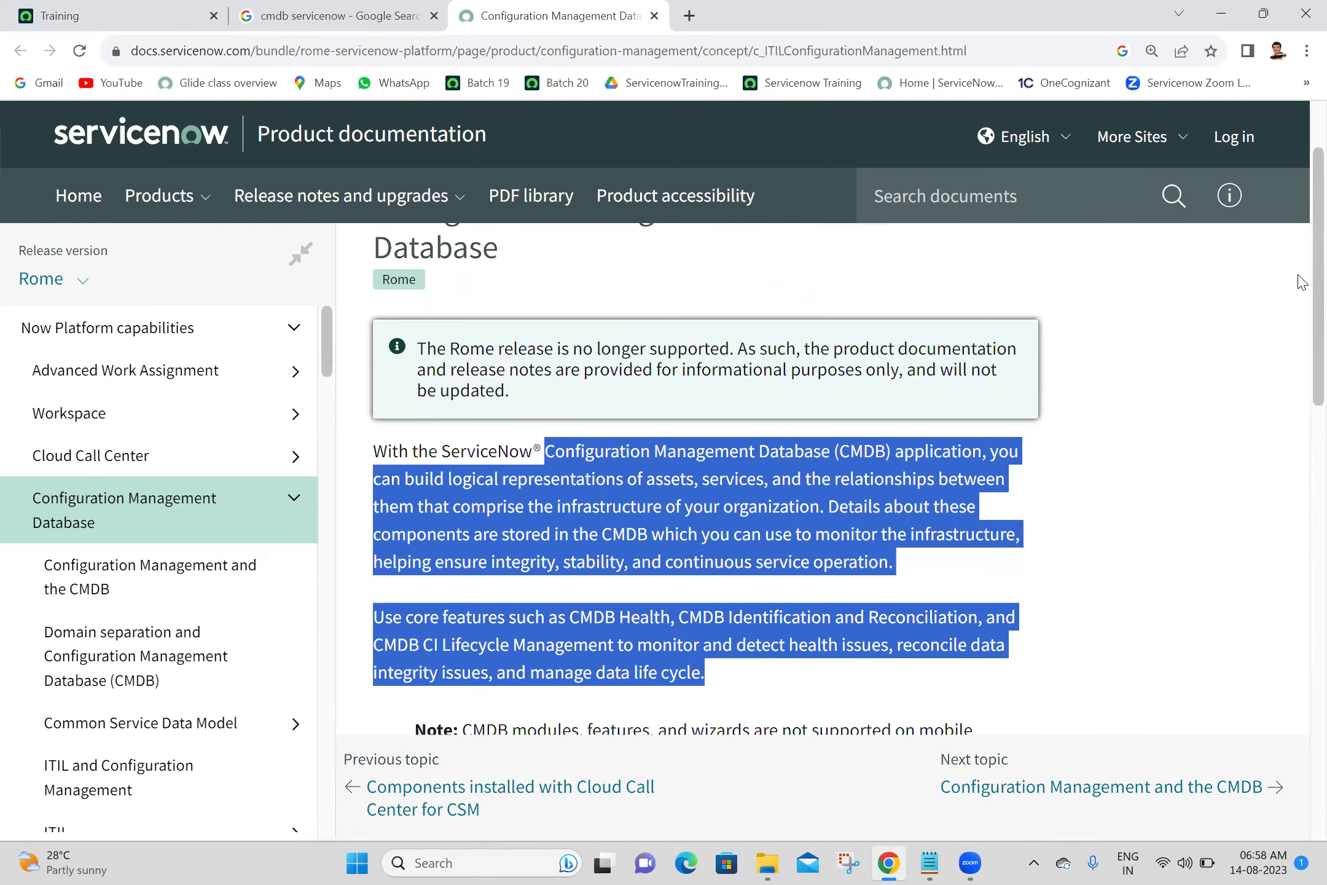
left_click(1159, 451)
left_click_drag(544, 449, 757, 681)
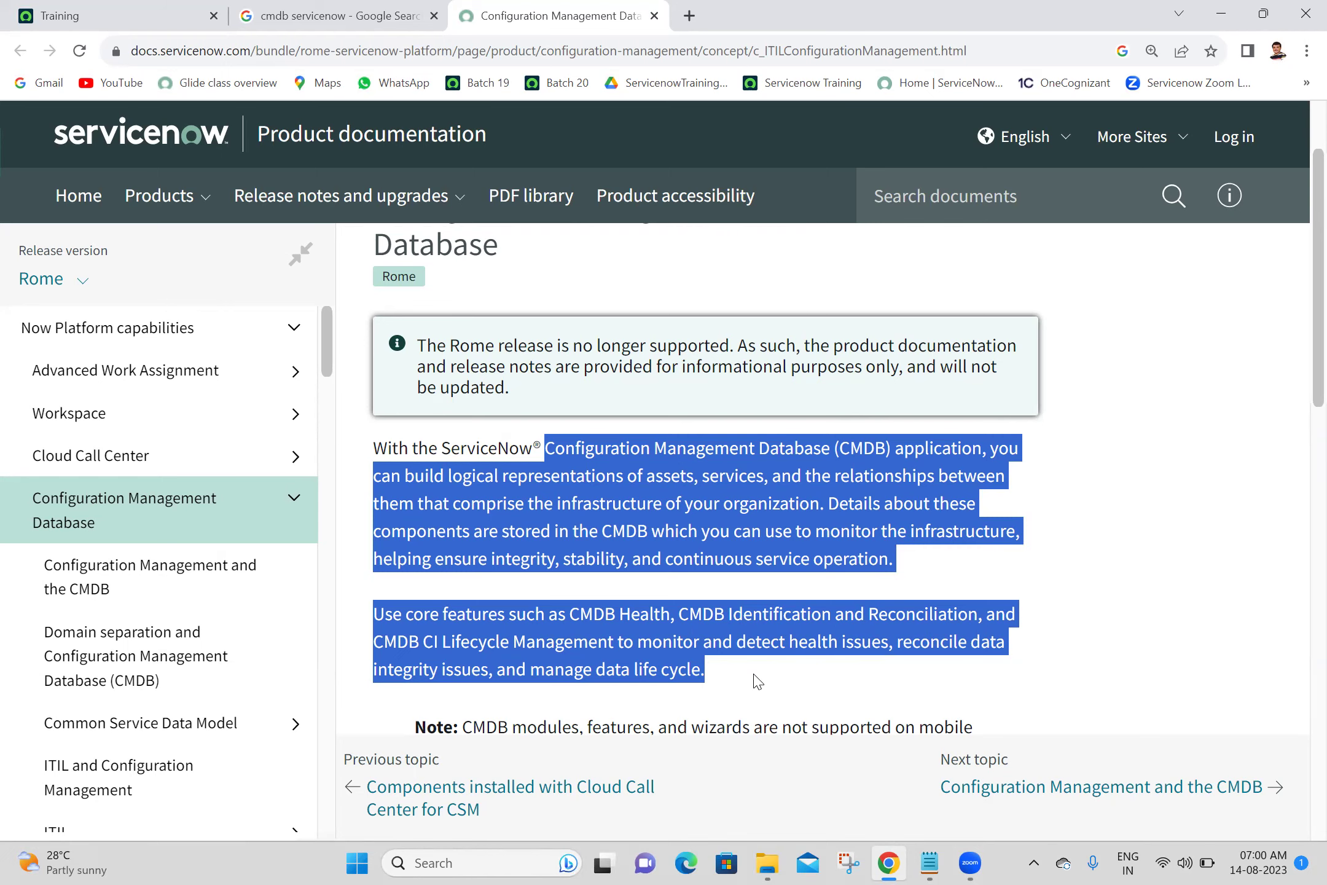
left_click(1186, 581)
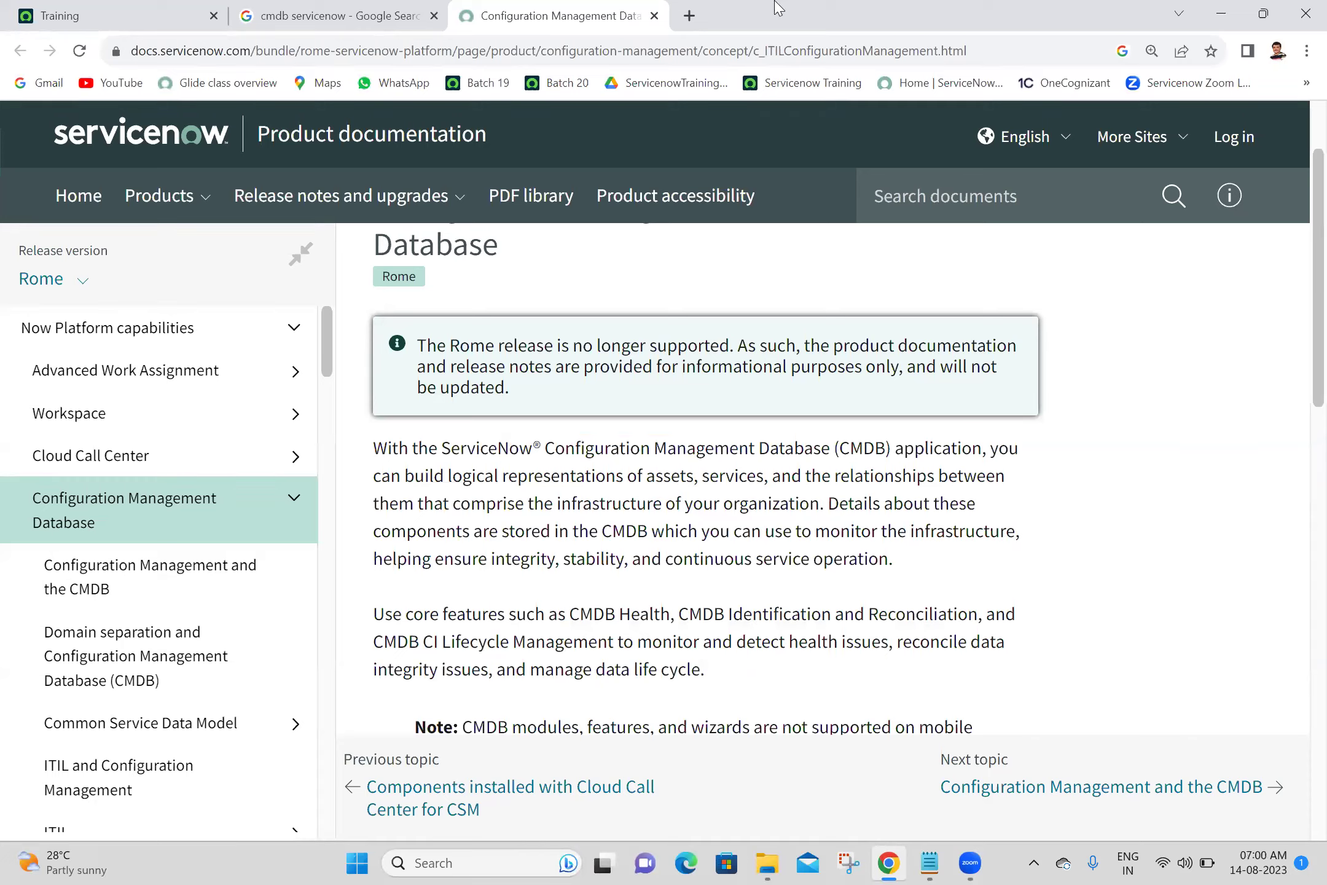
Return to the ServiceNow Training tab and close all the other browser tabs.
left_click(360, 8)
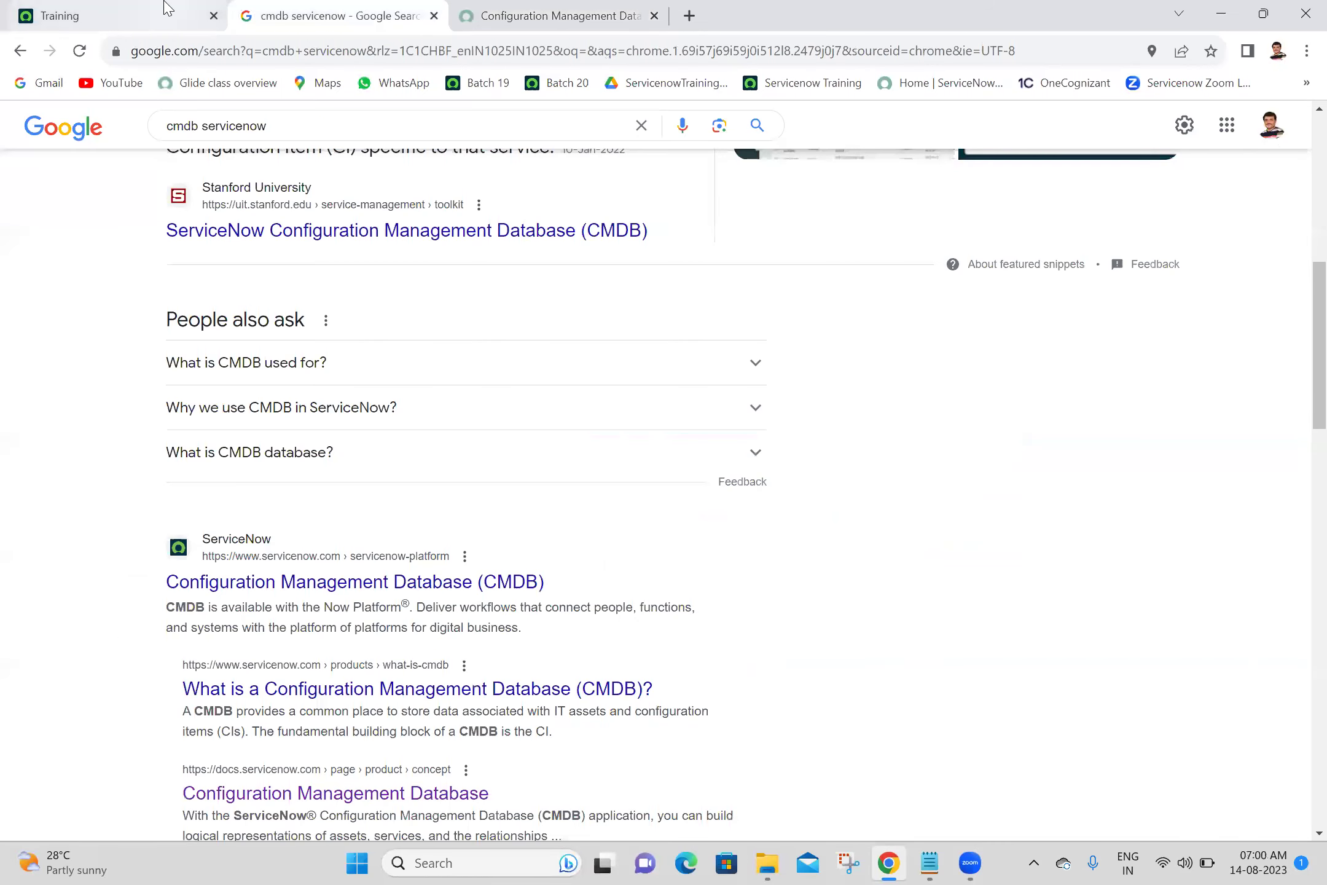
left_click(163, 8)
right_click(163, 9)
left_click(295, 264)
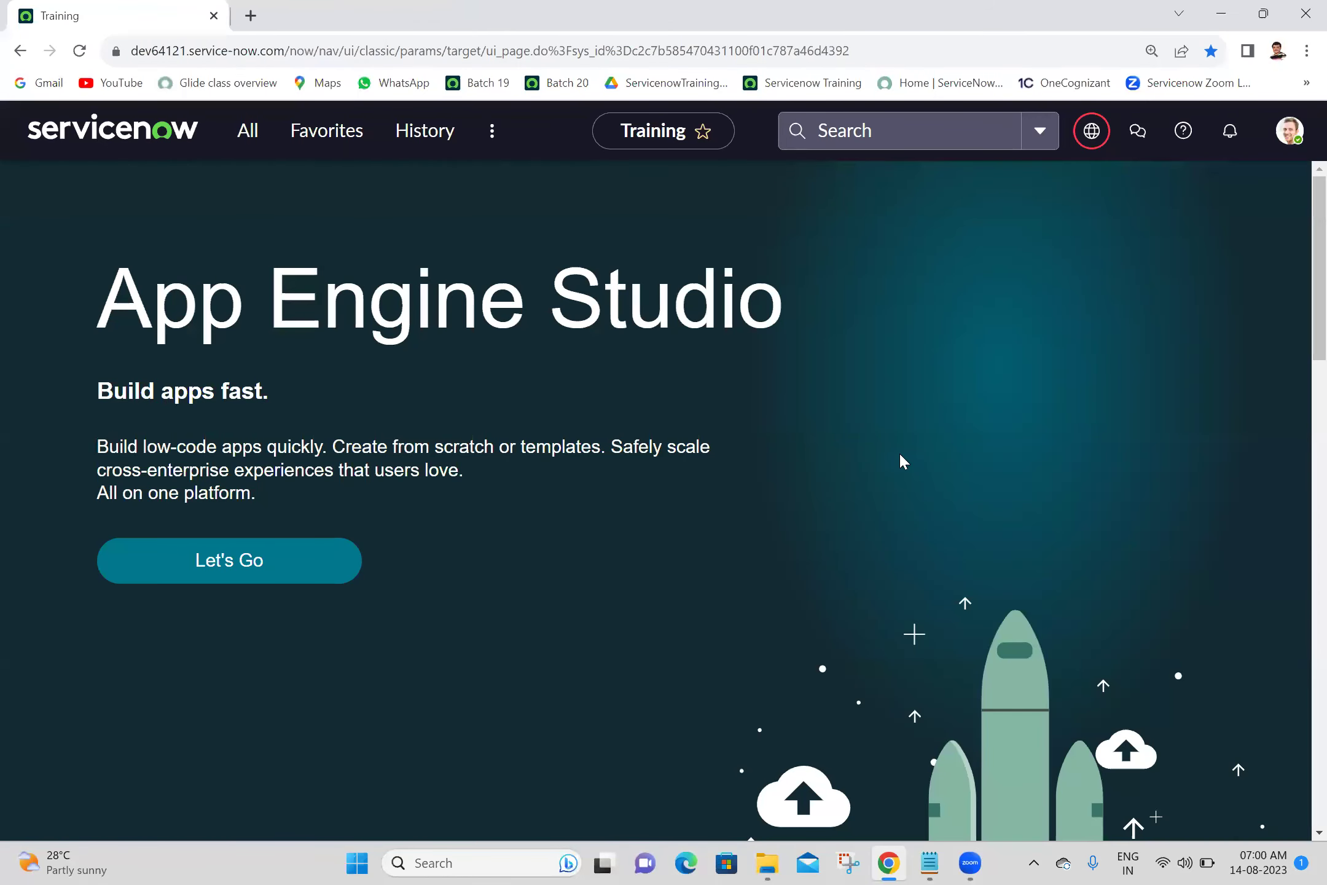
Switch to Notepad, add the line "CMDB=cmdb" at the end of the CMDB notes, and save the file.
left_click(929, 863)
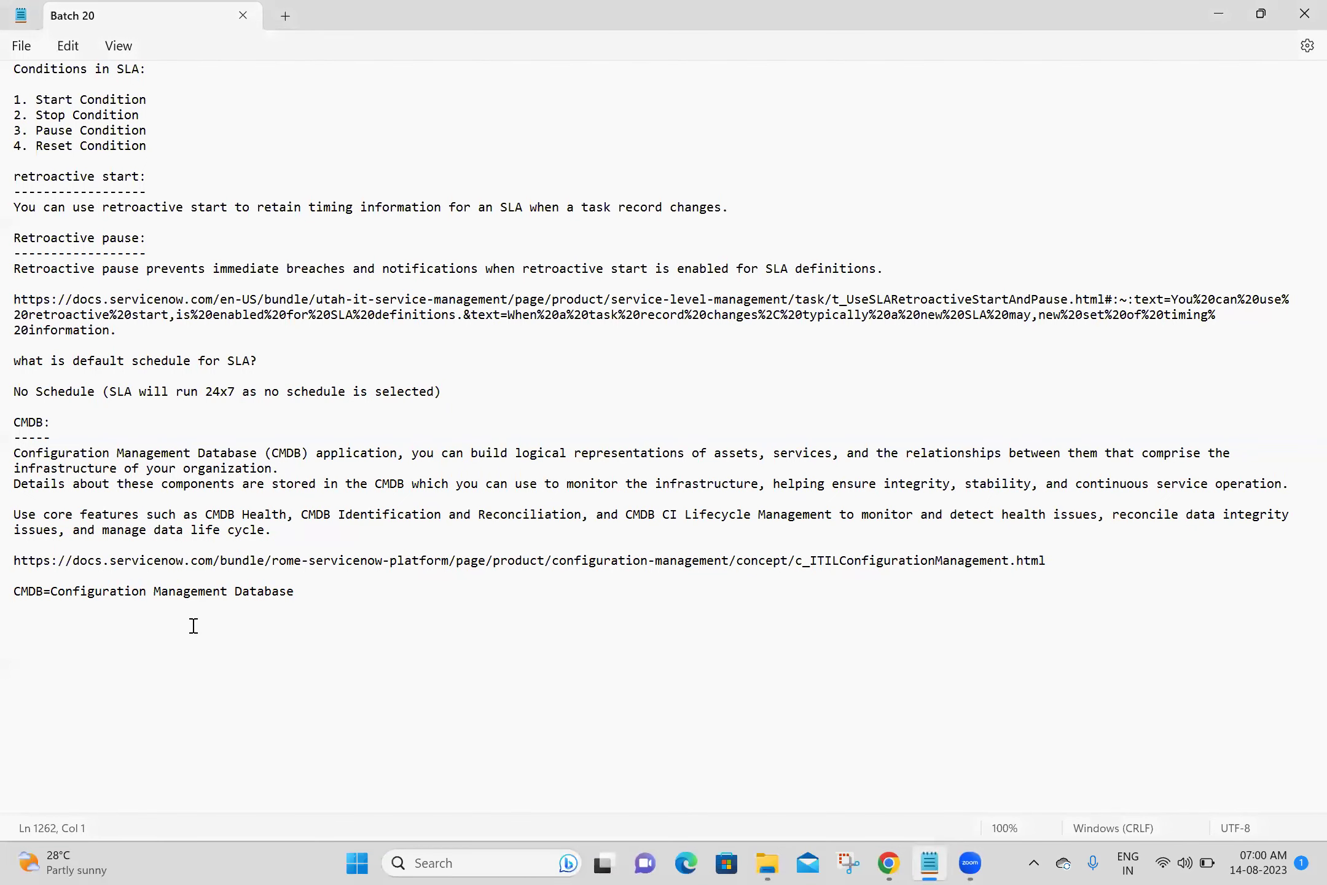
type("CMDB=cmdb")
key("Return")
key("Return")
key("ctrl+s")
Switch to Chrome, find "tables" in the ServiceNow navigator, and open the System Definition Tables list in a new tab.
left_click(888, 863)
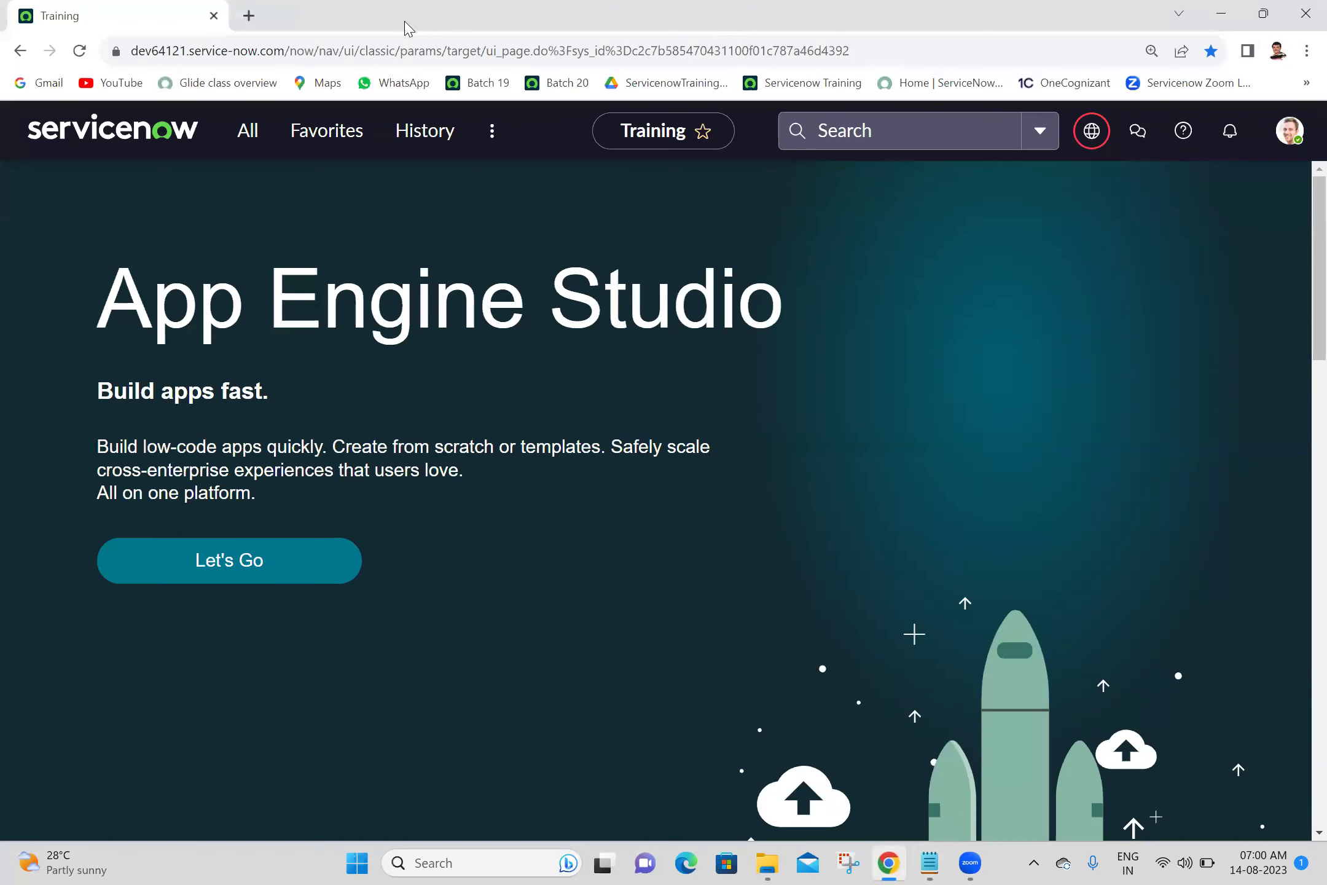
left_click(240, 130)
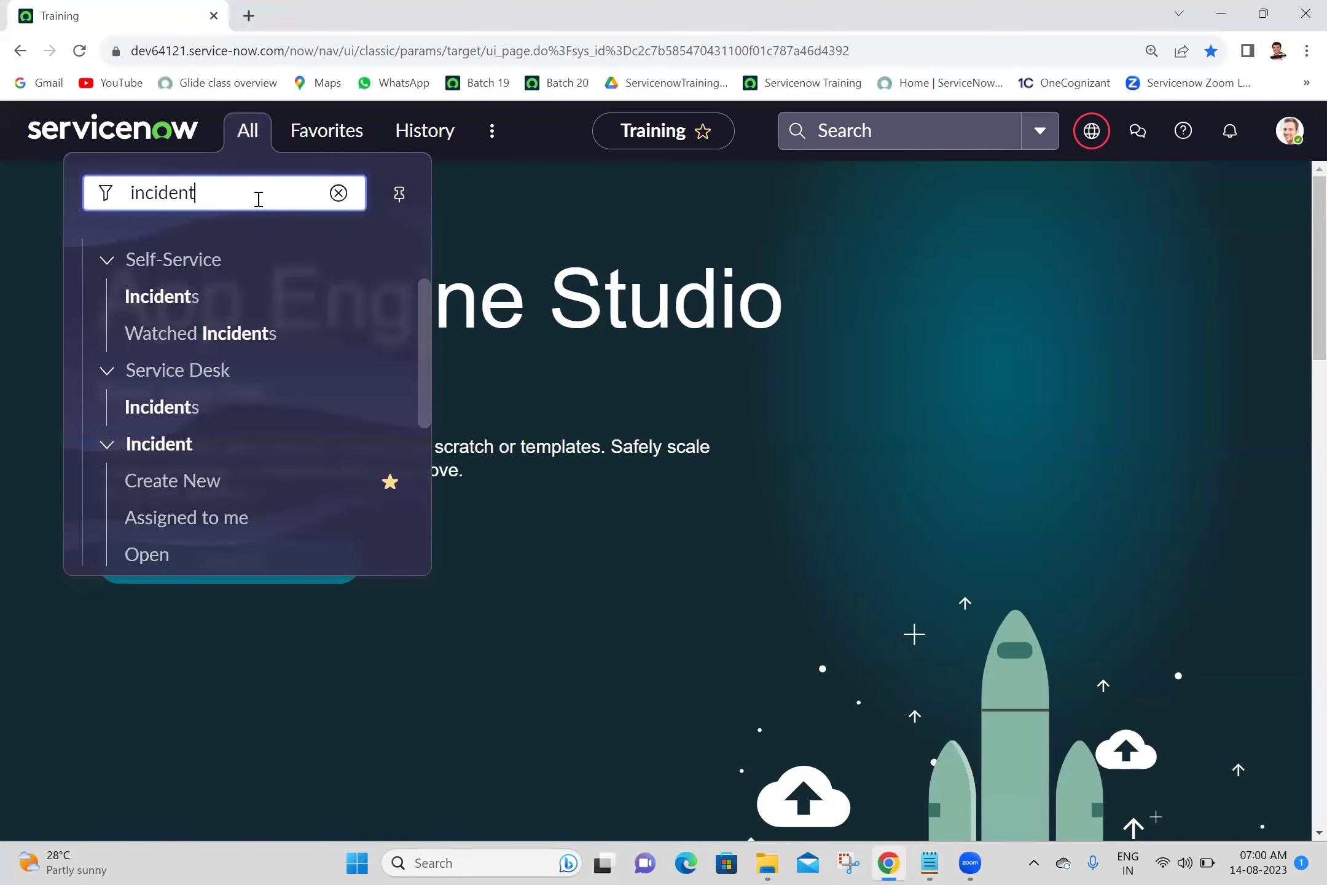
double_click(258, 198)
type("ta")
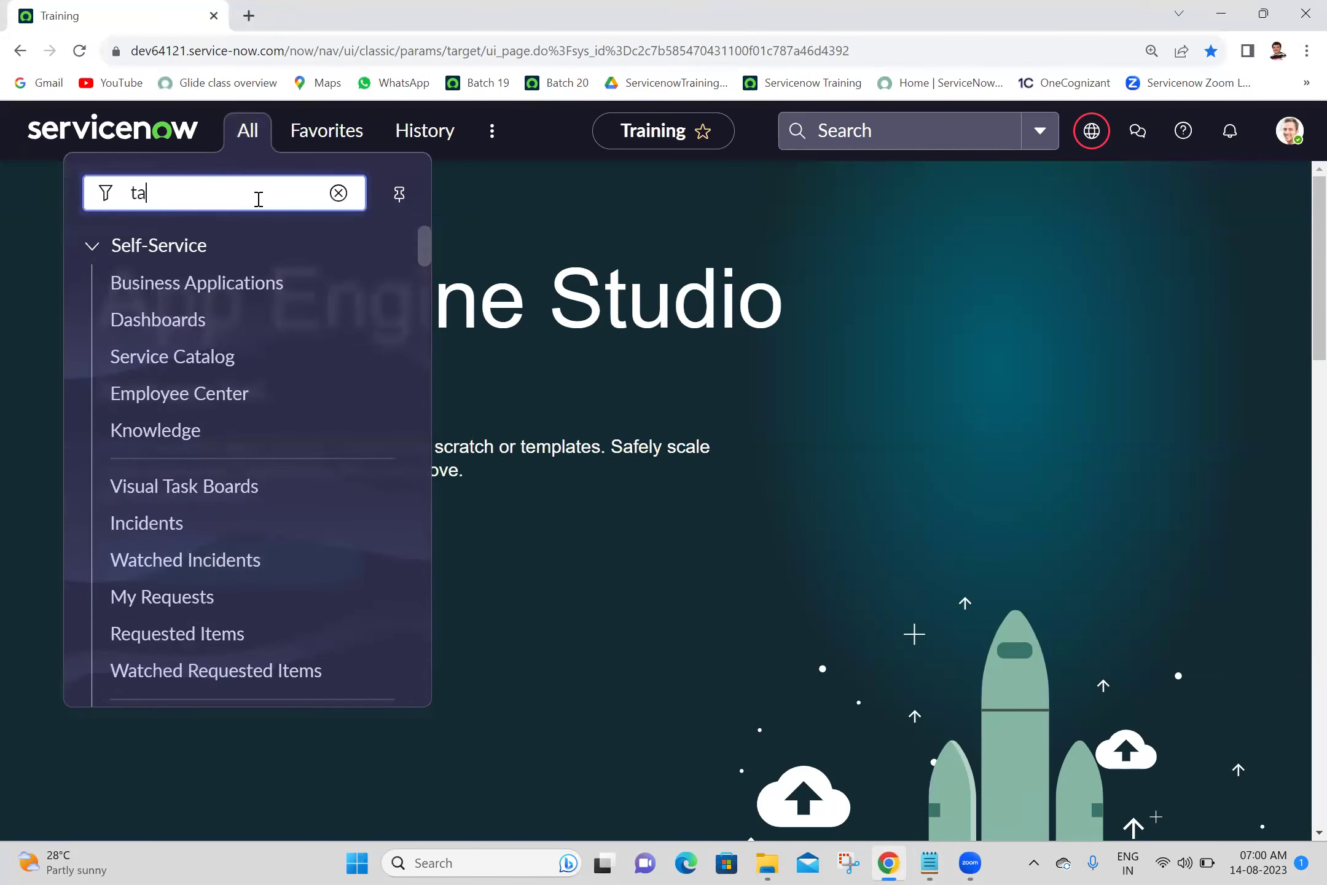
type("bles")
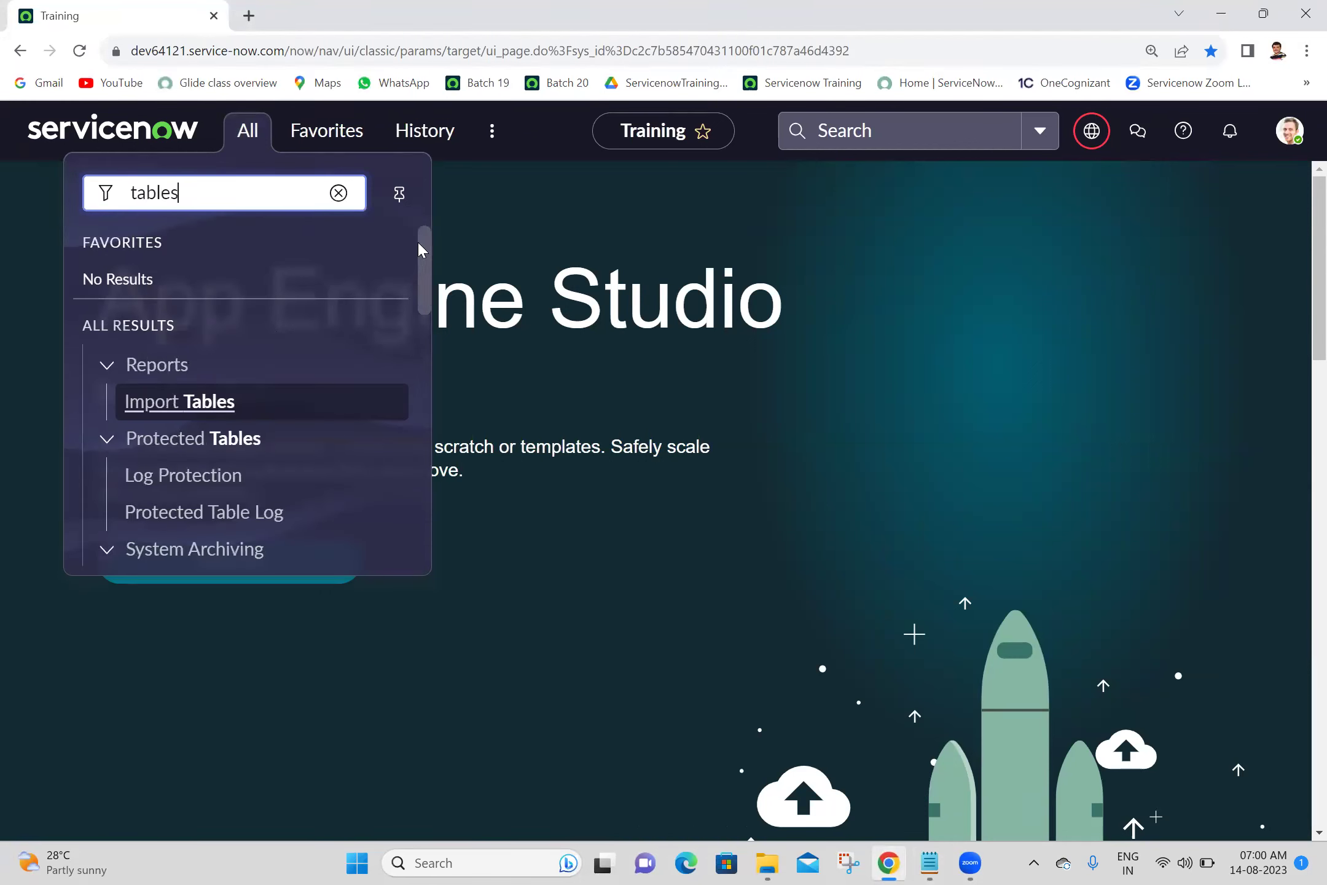
left_click_drag(424, 244, 427, 342)
middle_click(166, 468)
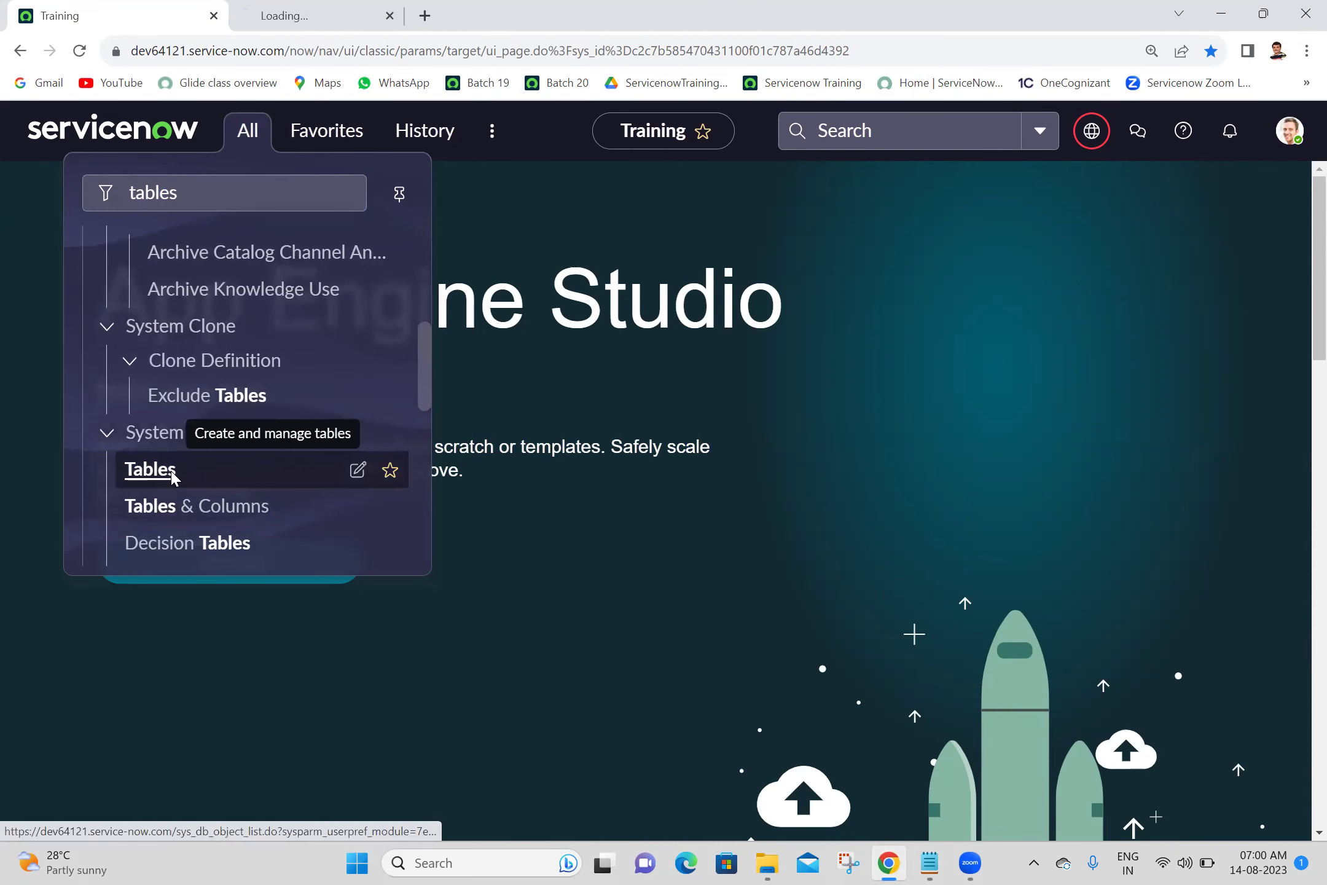
left_click(353, 9)
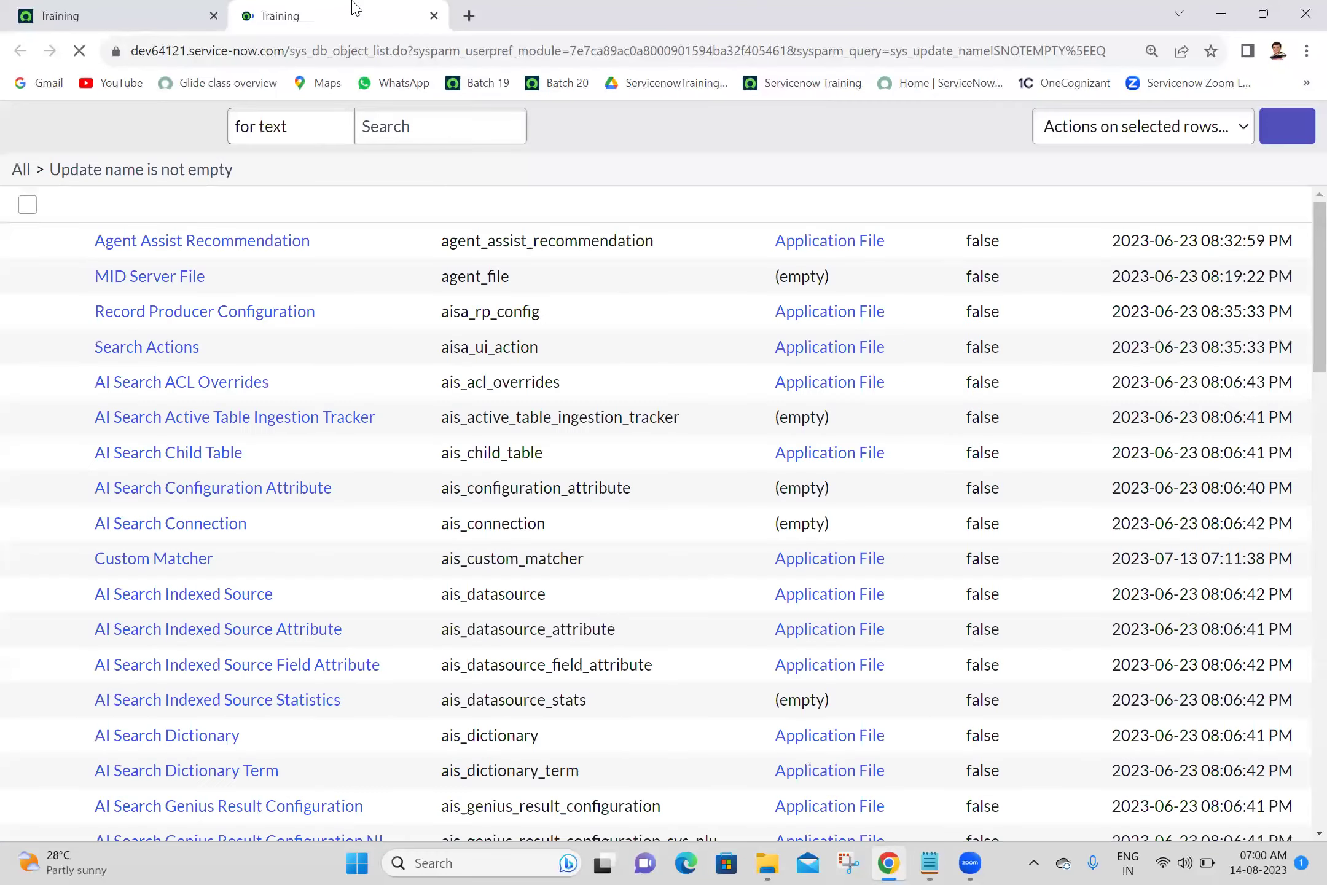
Filter the Tables list to names starting with "cmdb" and look over the matching tables.
left_click(829, 257)
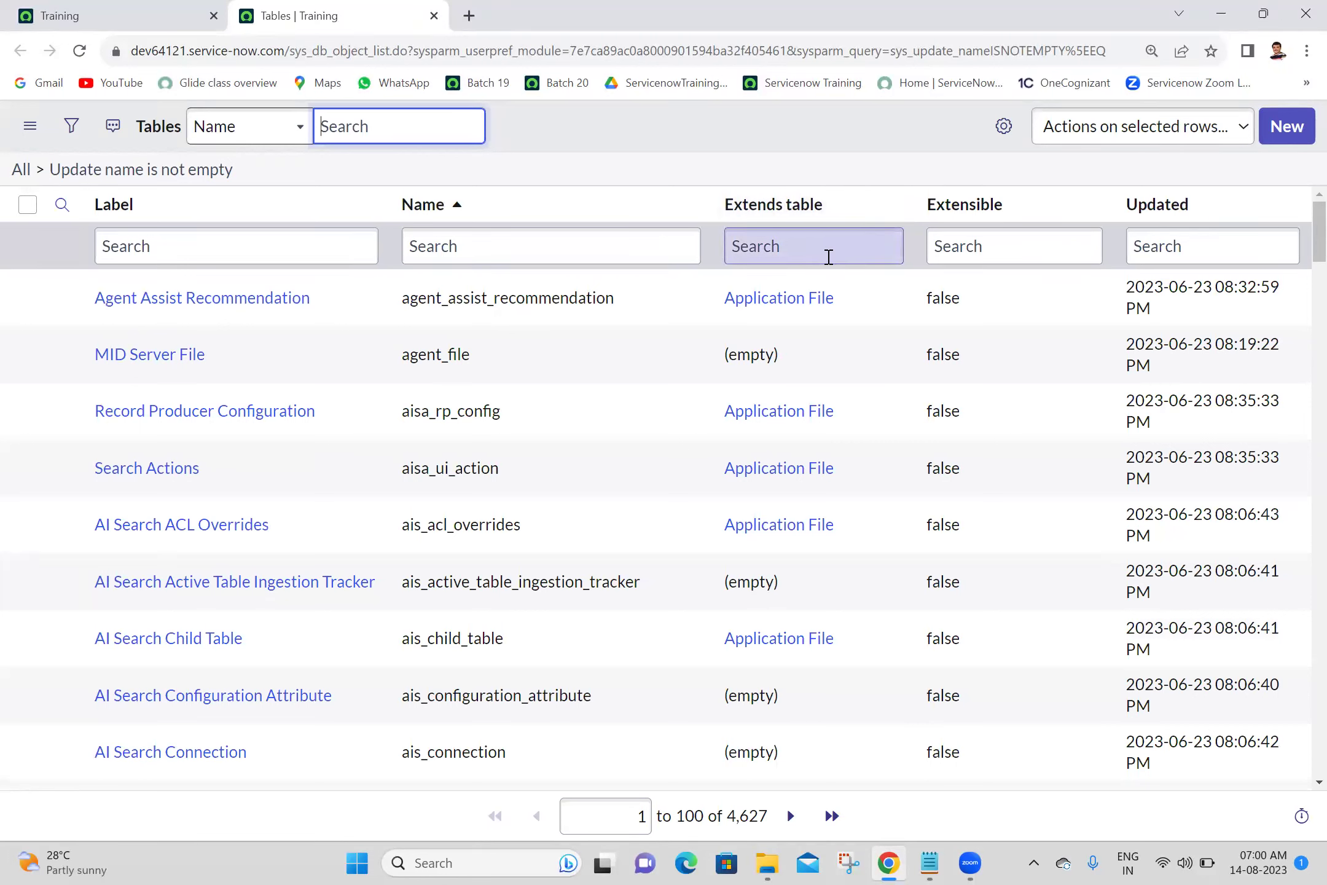
left_click(651, 248)
type("cmdb")
key("Return")
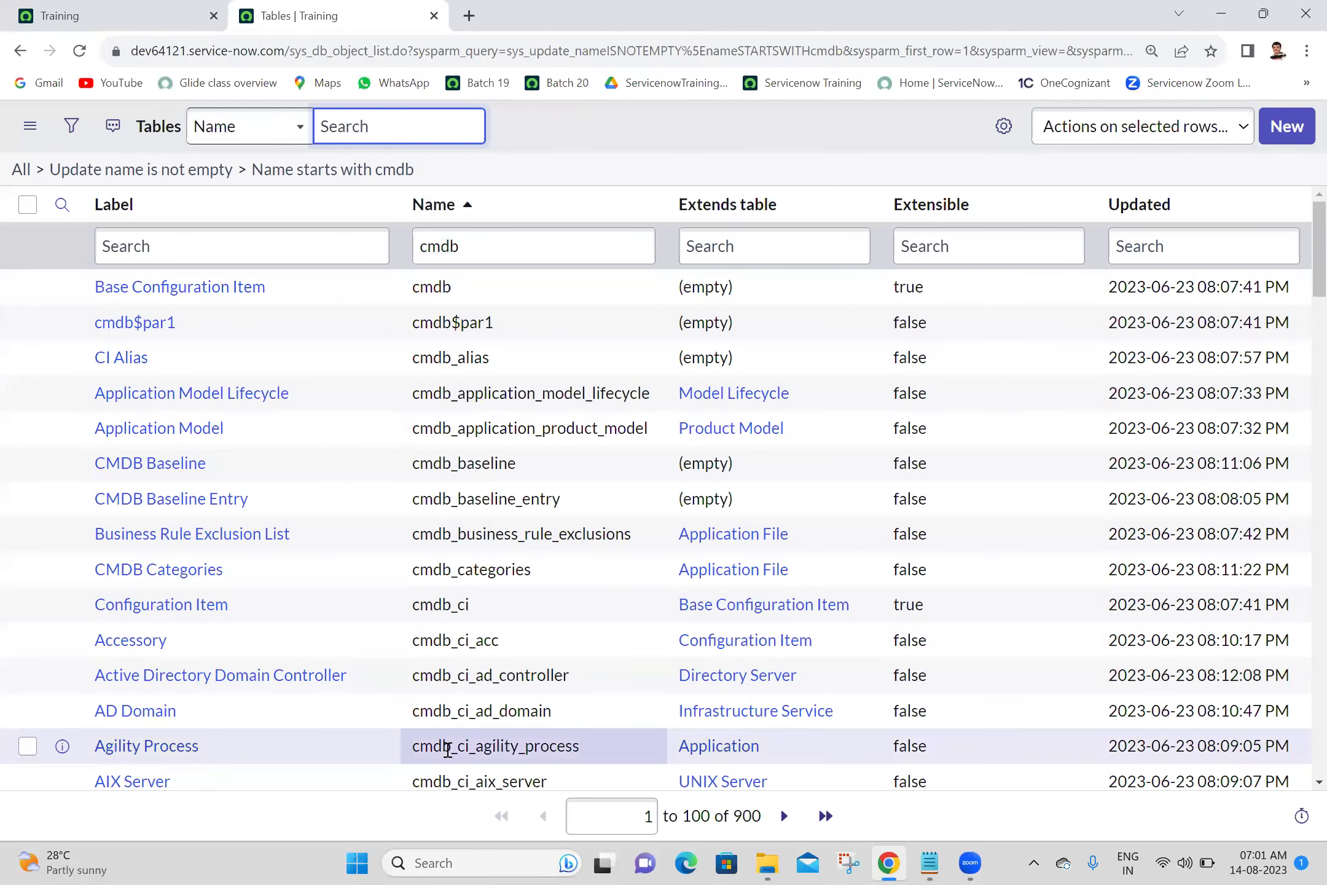
left_click(577, 136)
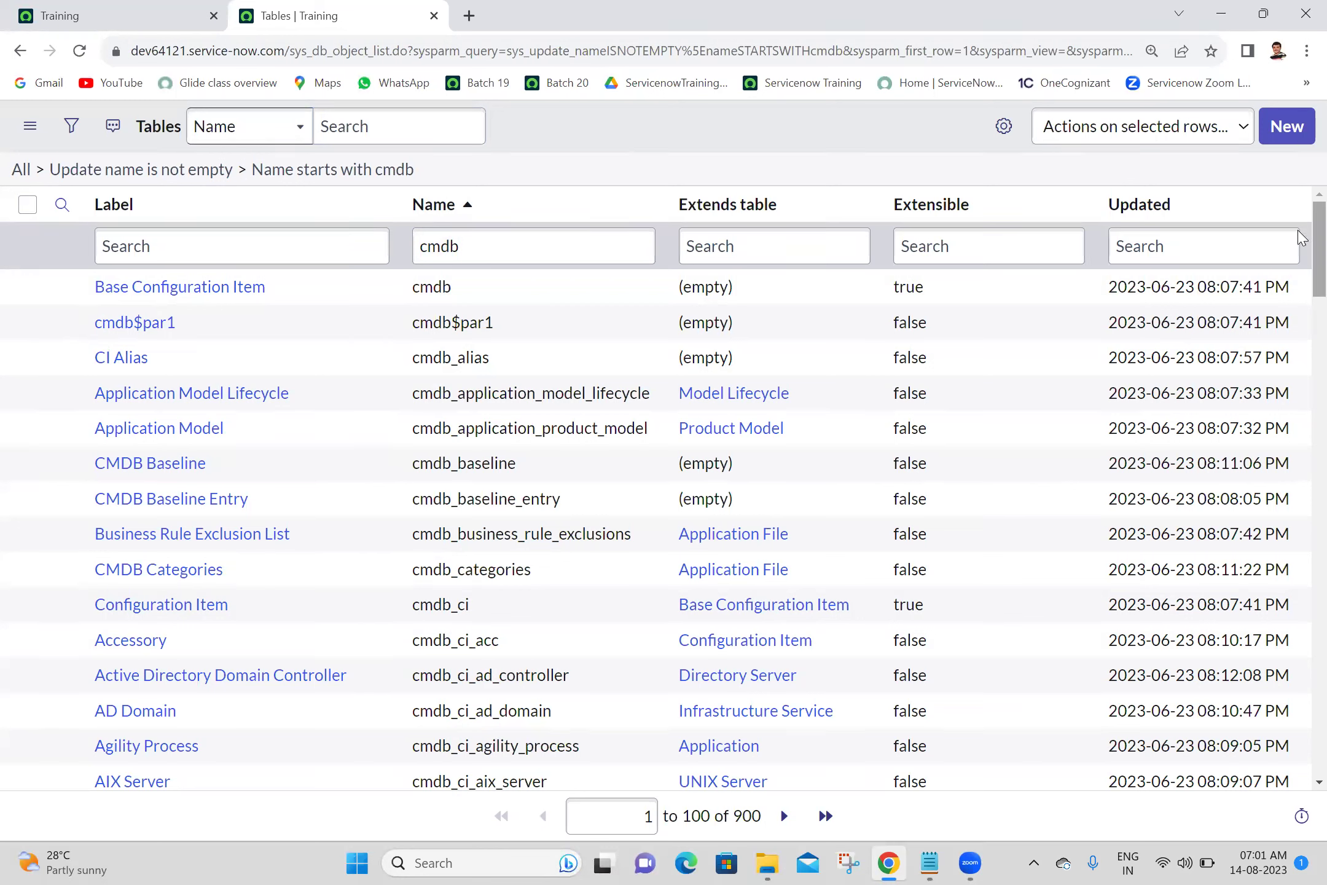
mouse_move(1301, 238)
left_mouse_down()
mouse_move(1301, 740)
mouse_move(1299, 209)
left_mouse_up()
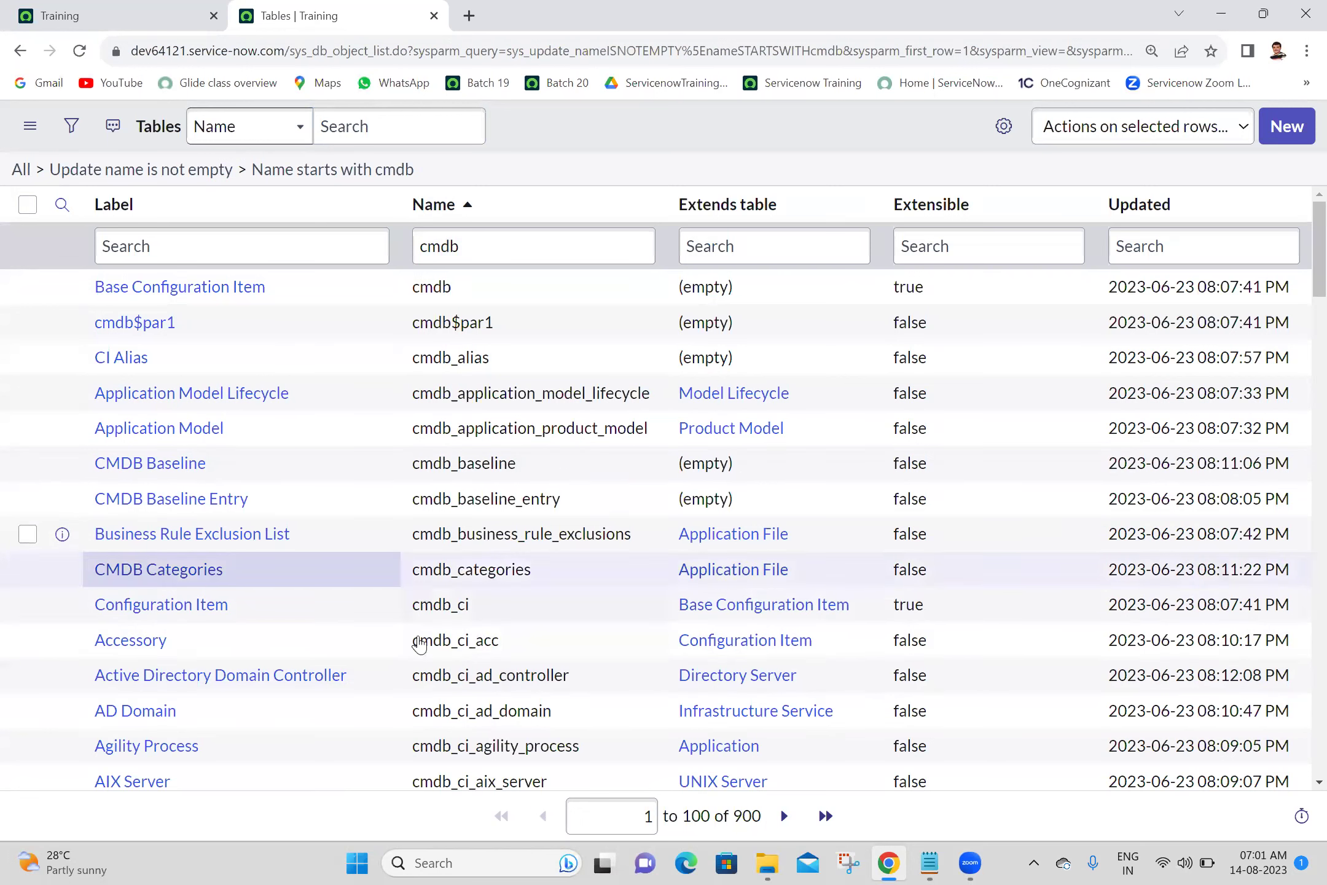
Search the CMDB tables by label, first for "computer" and then for "hardware".
left_click(255, 245)
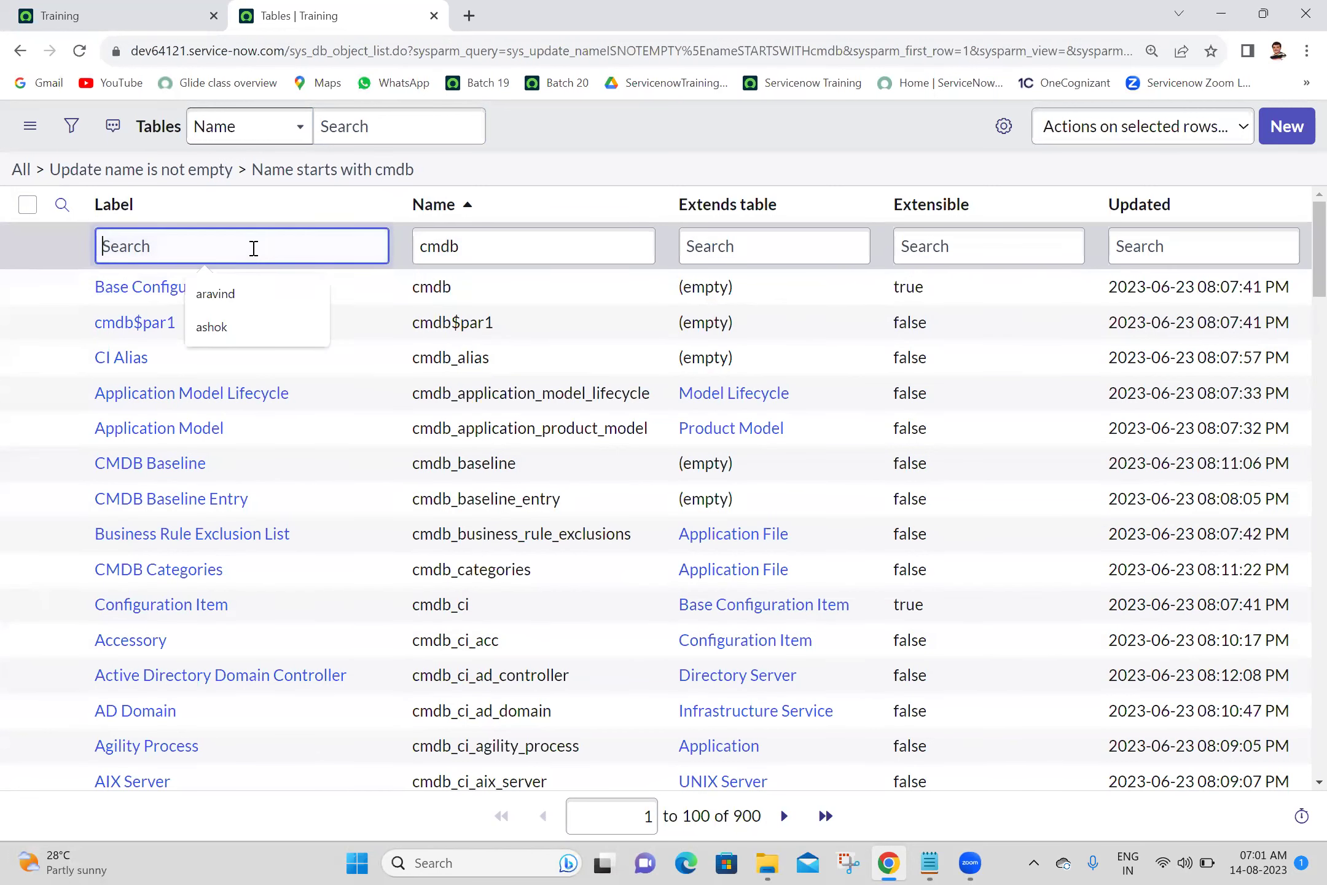
type("comp")
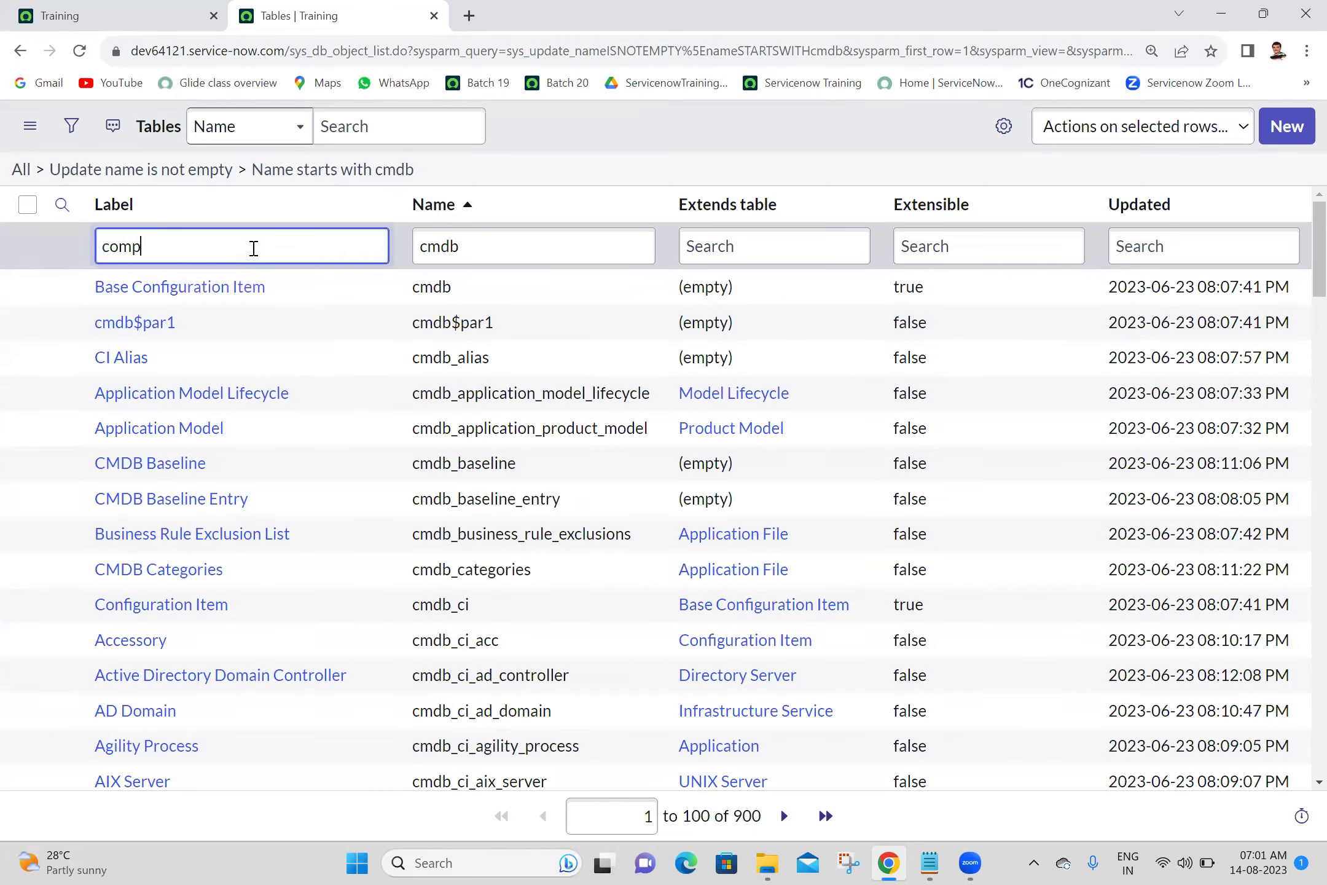
type("uter")
key("Return")
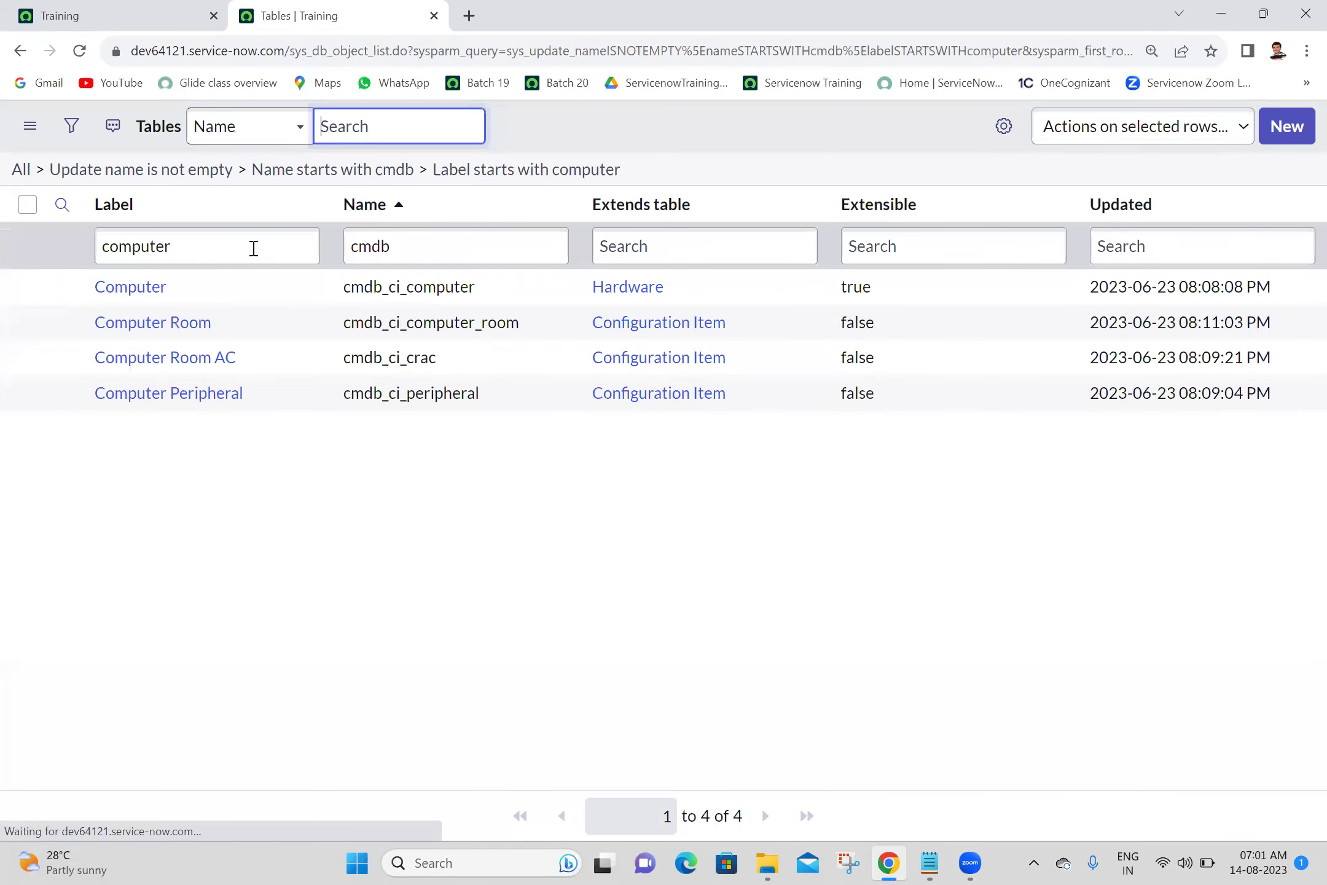
type("ha")
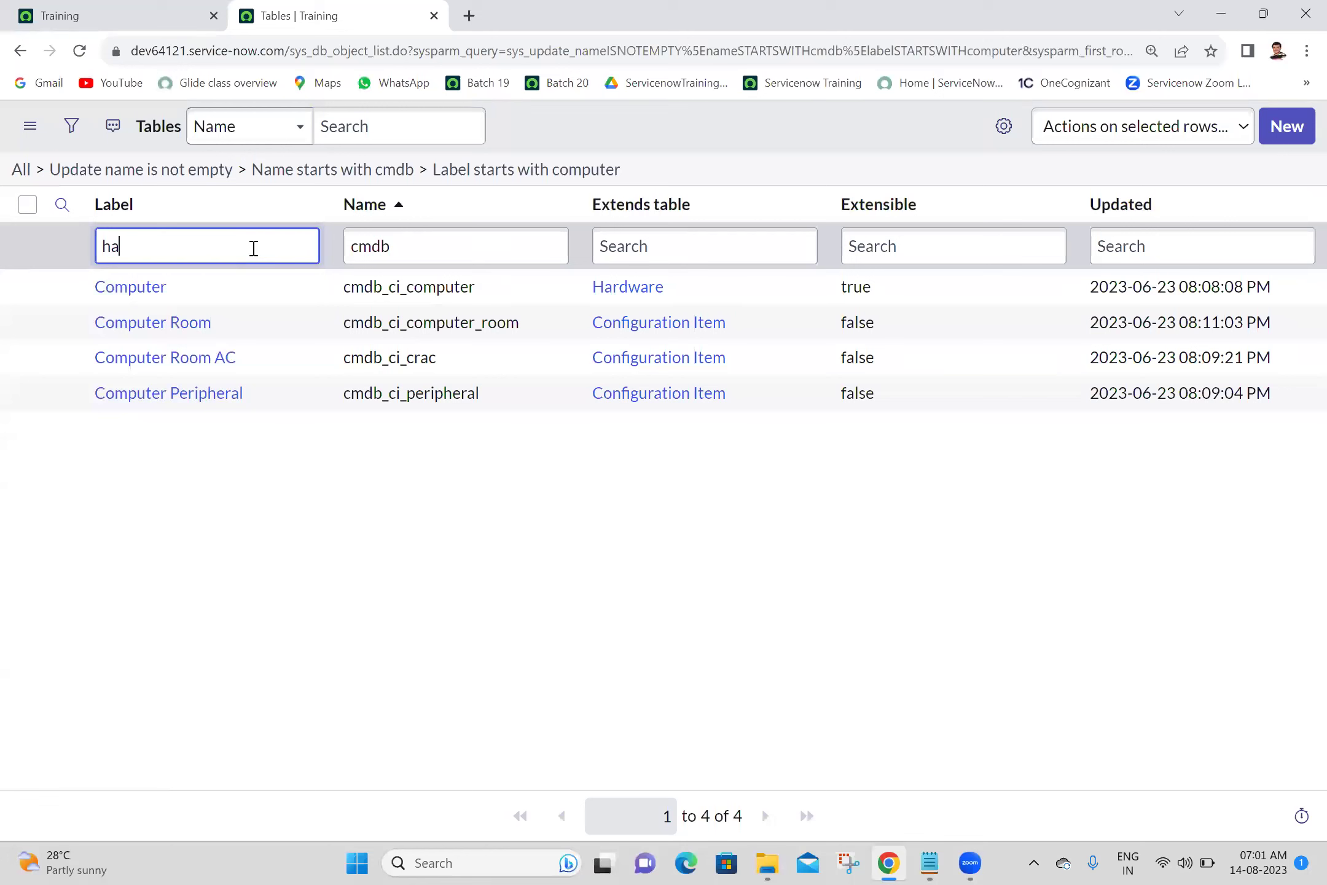
type("rdware")
key("Return")
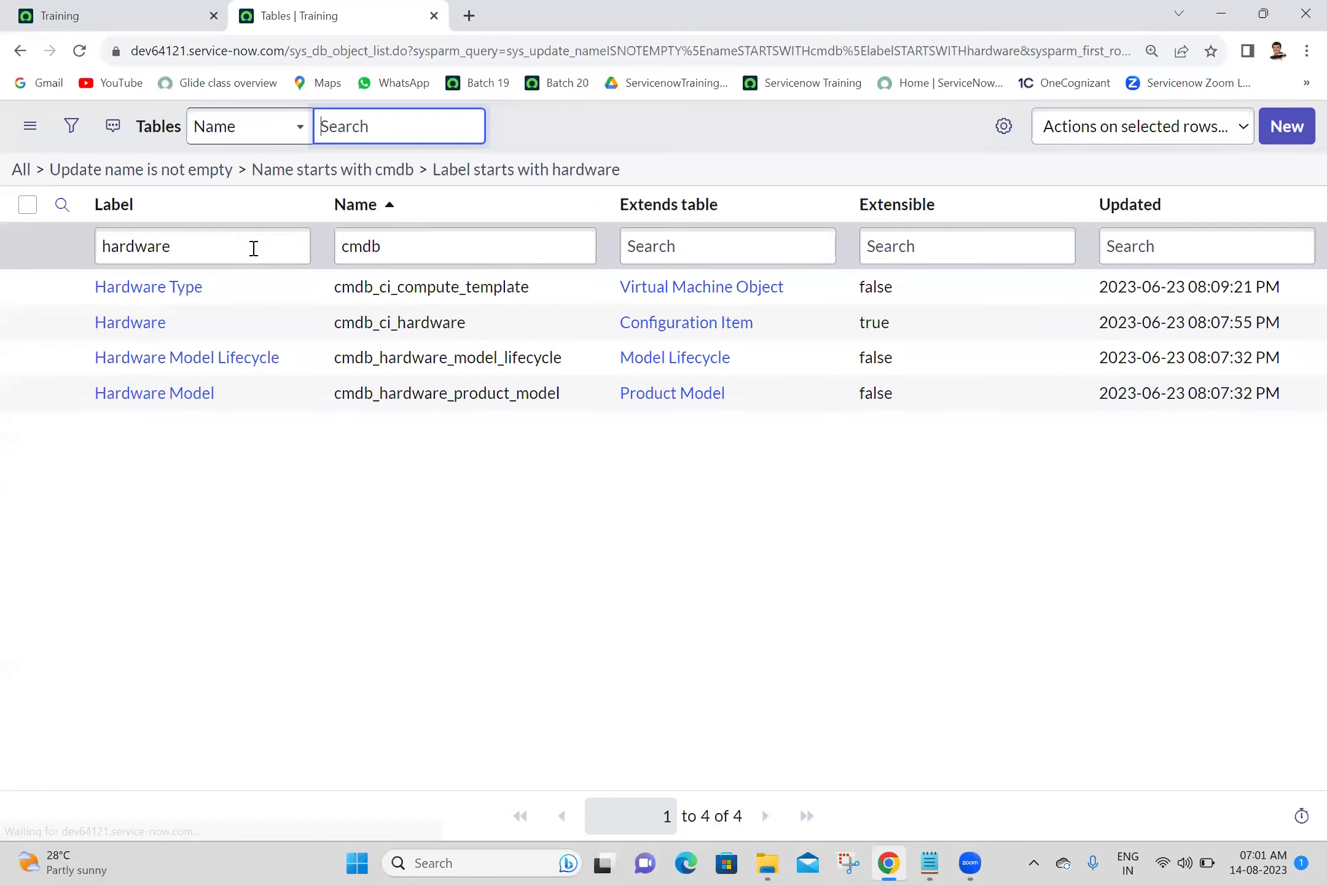
Search the CMDB tables for labels containing "application", then for labels containing "operating".
type("*a")
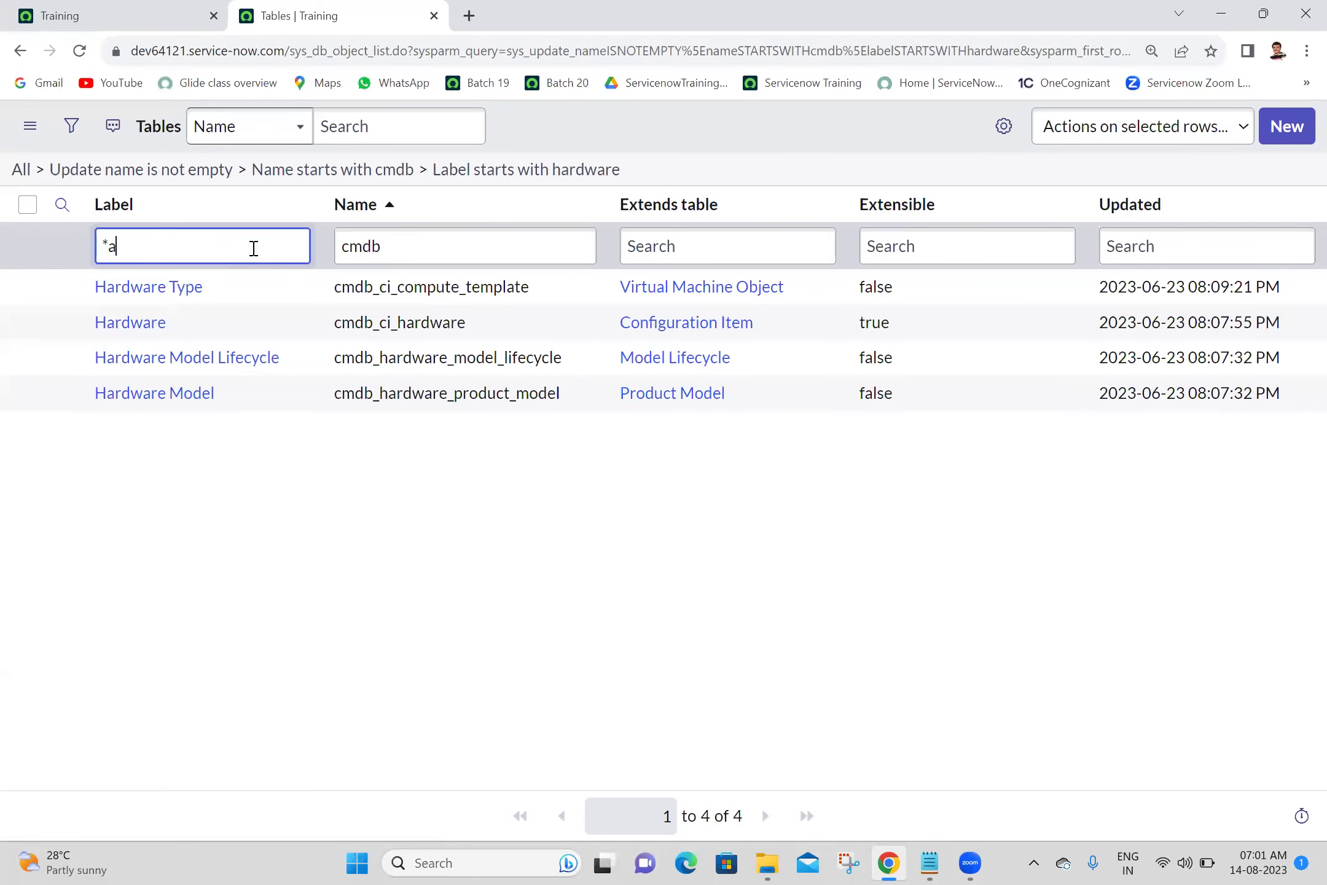
type("pplication")
key("Return")
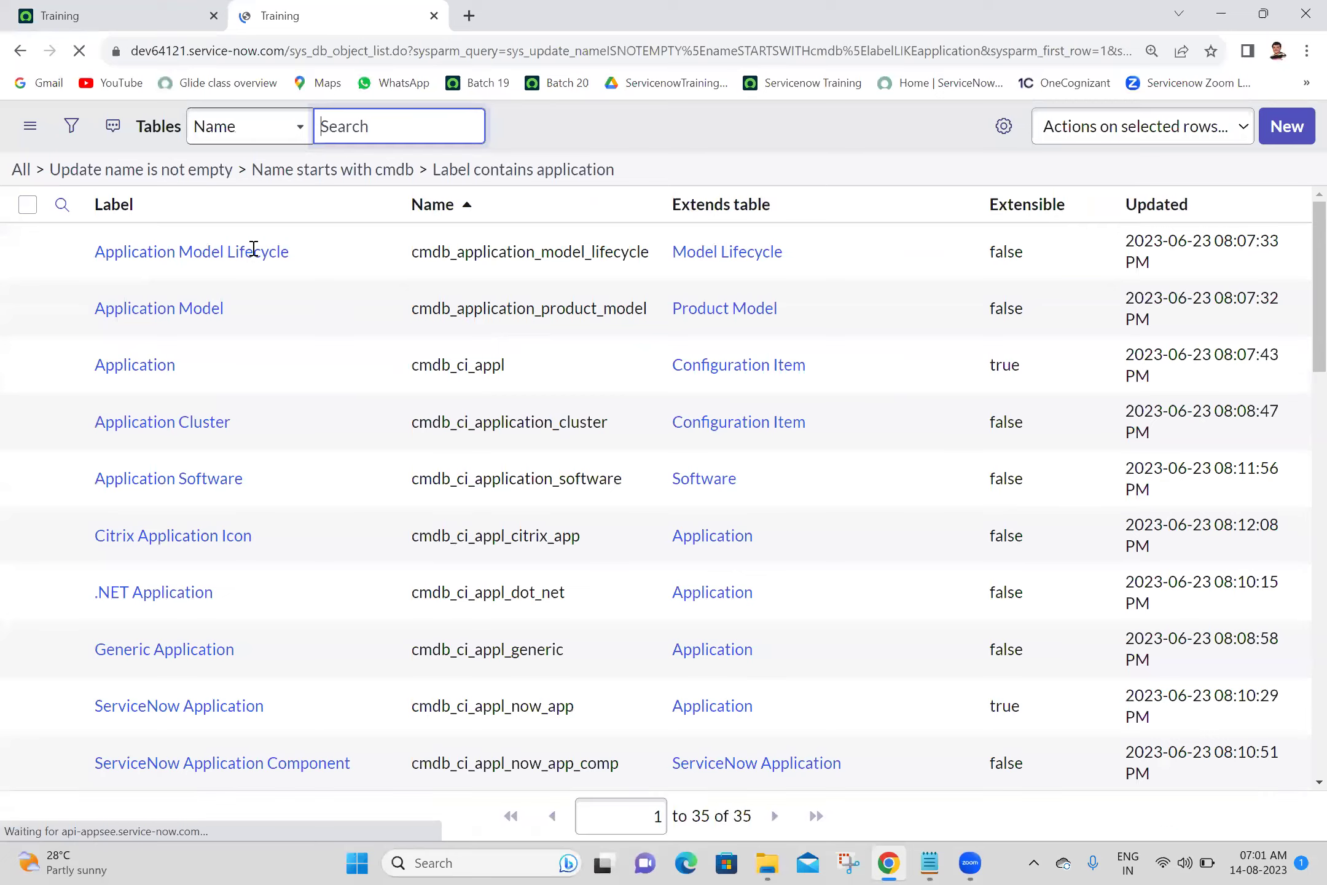
triple_click(214, 248)
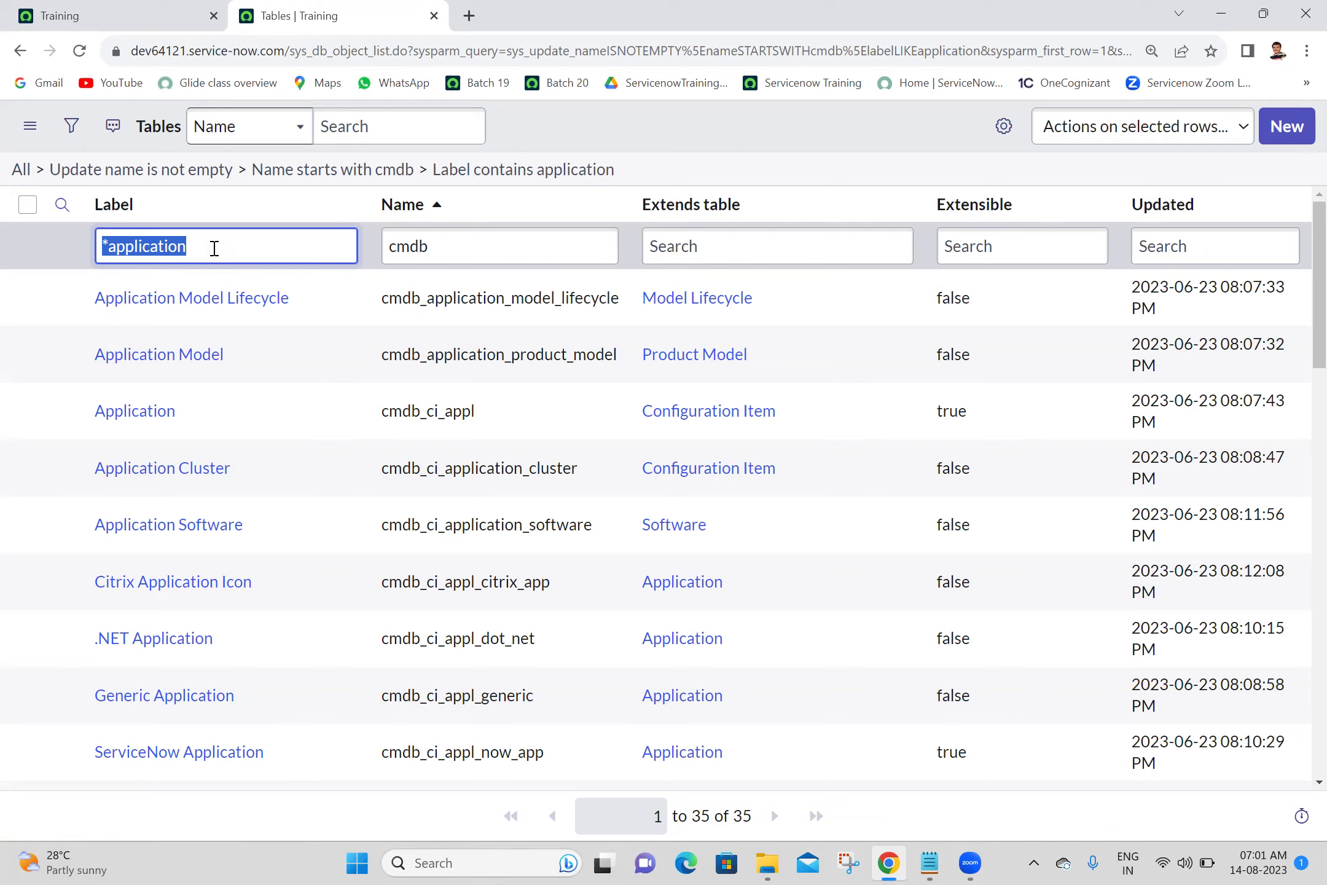
type("*opera")
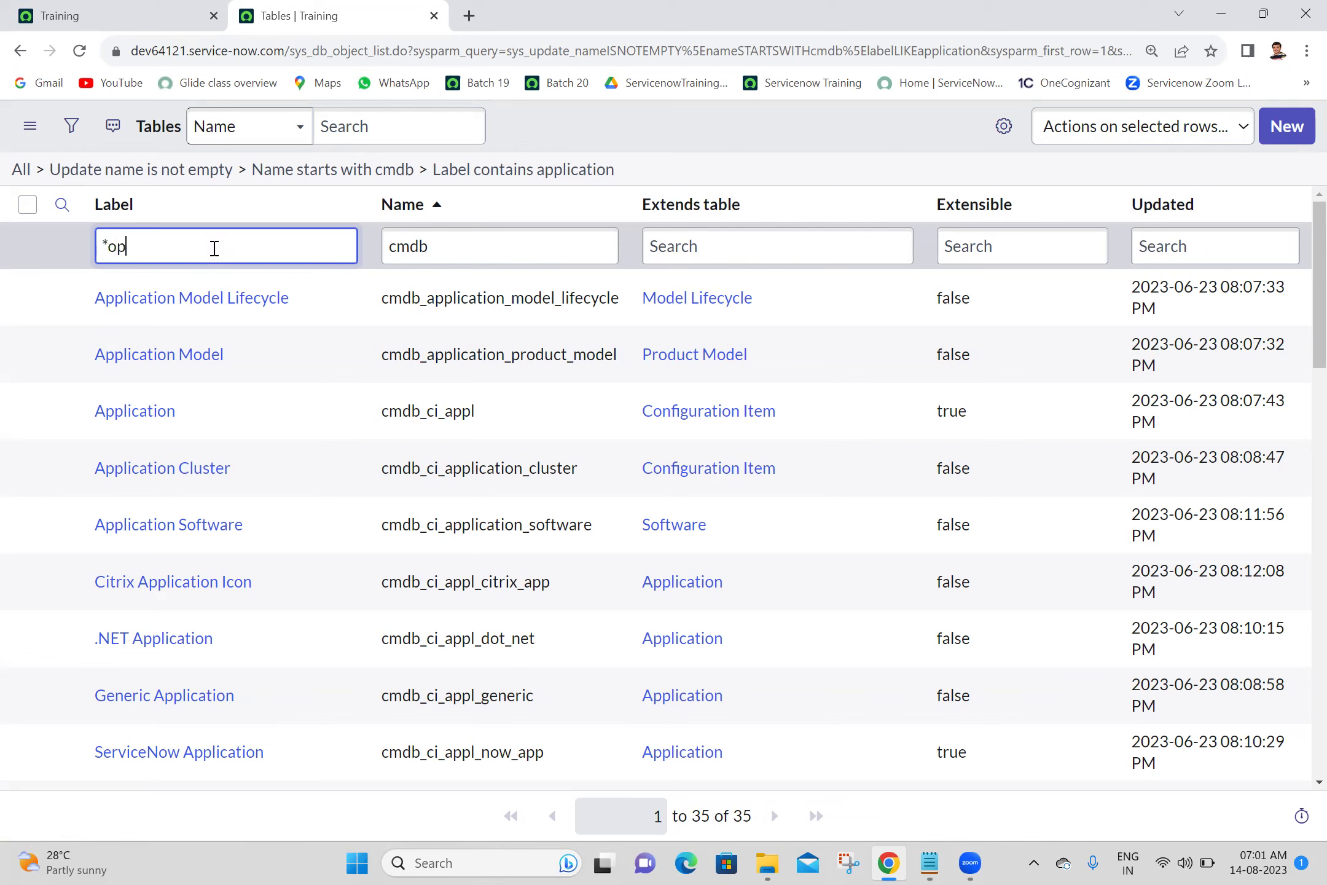
type("g")
key("Return")
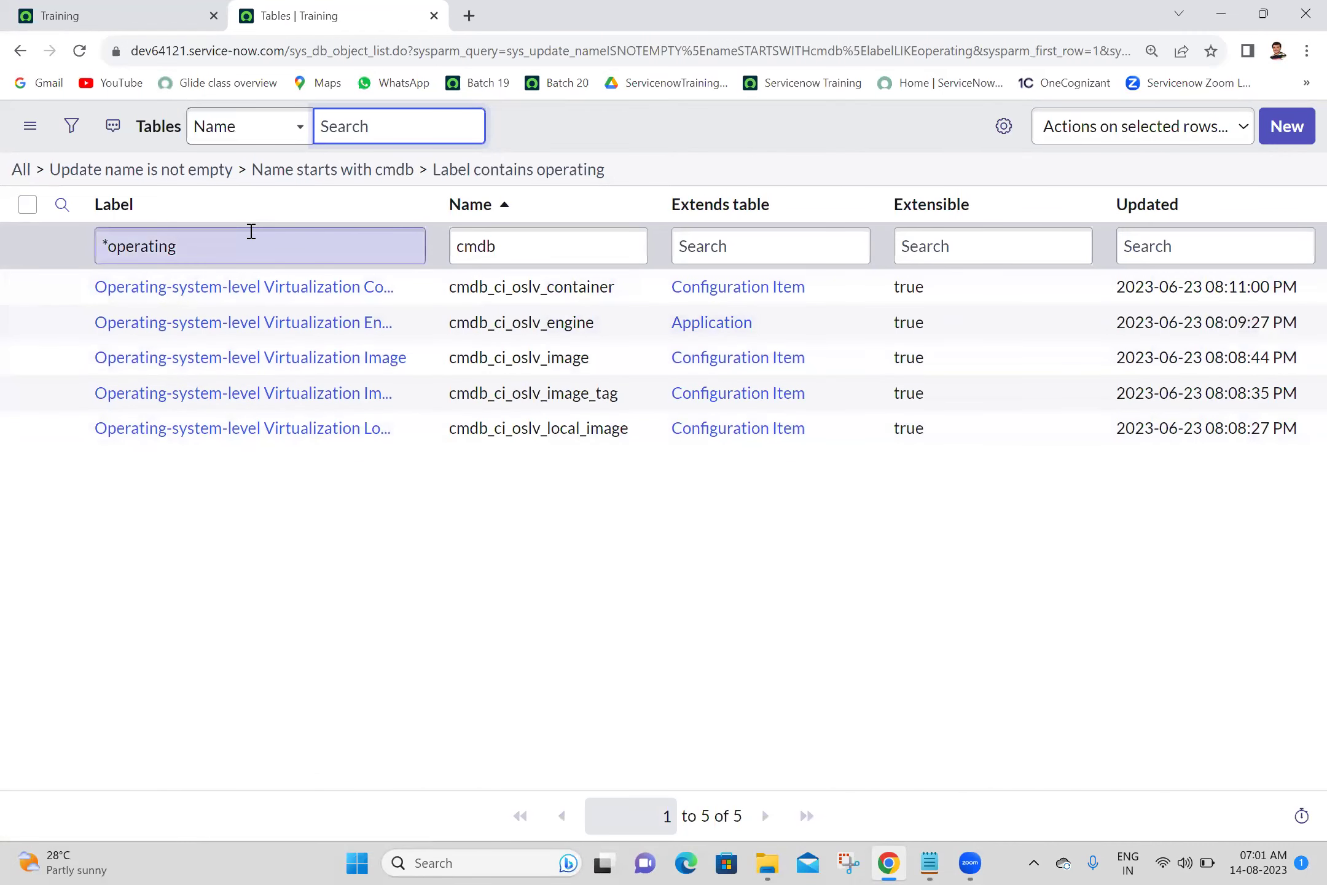
Clear the label filter and search the CMDB tables for labels containing "wind".
triple_click(252, 229)
key("BackSpace")
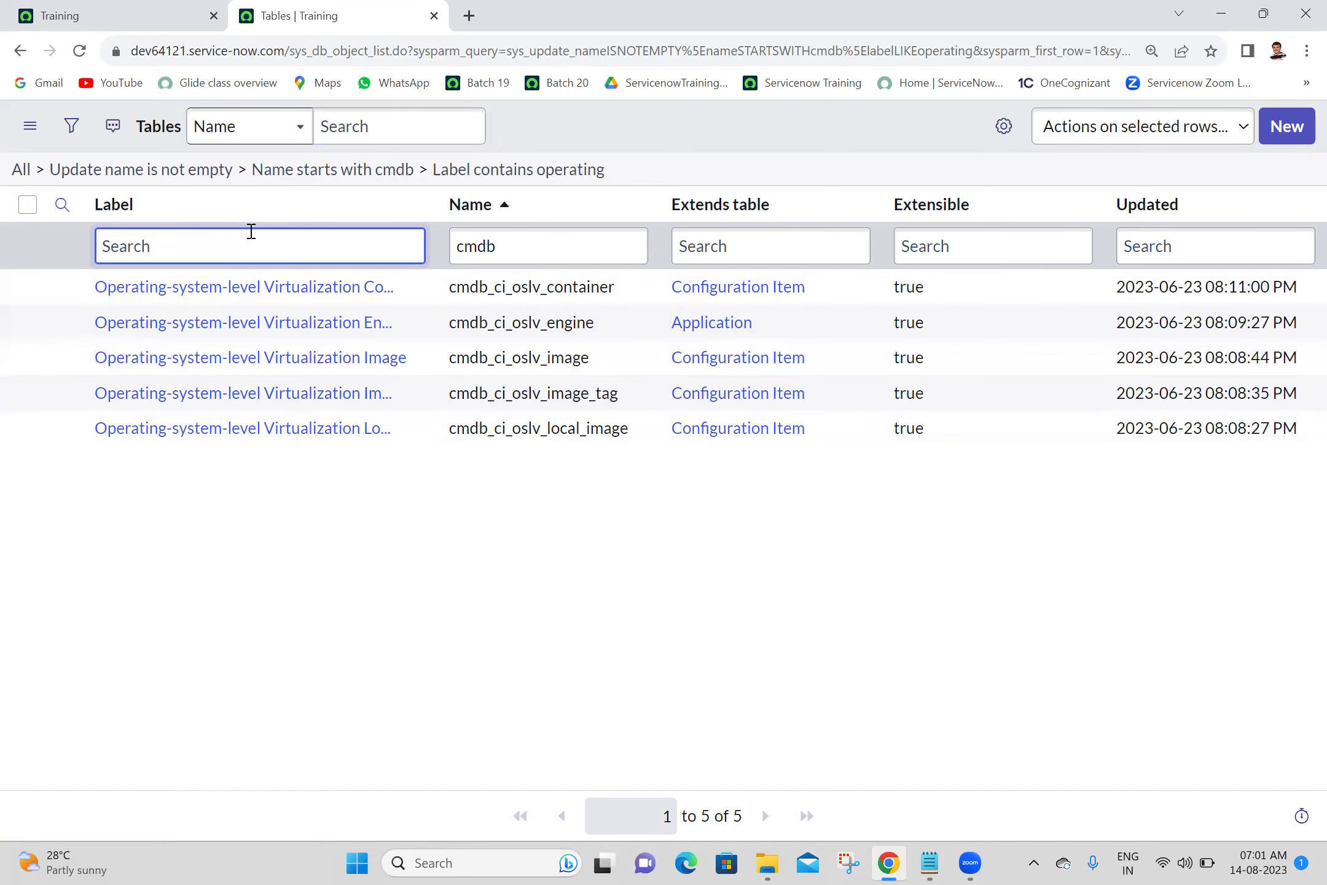
key("Return")
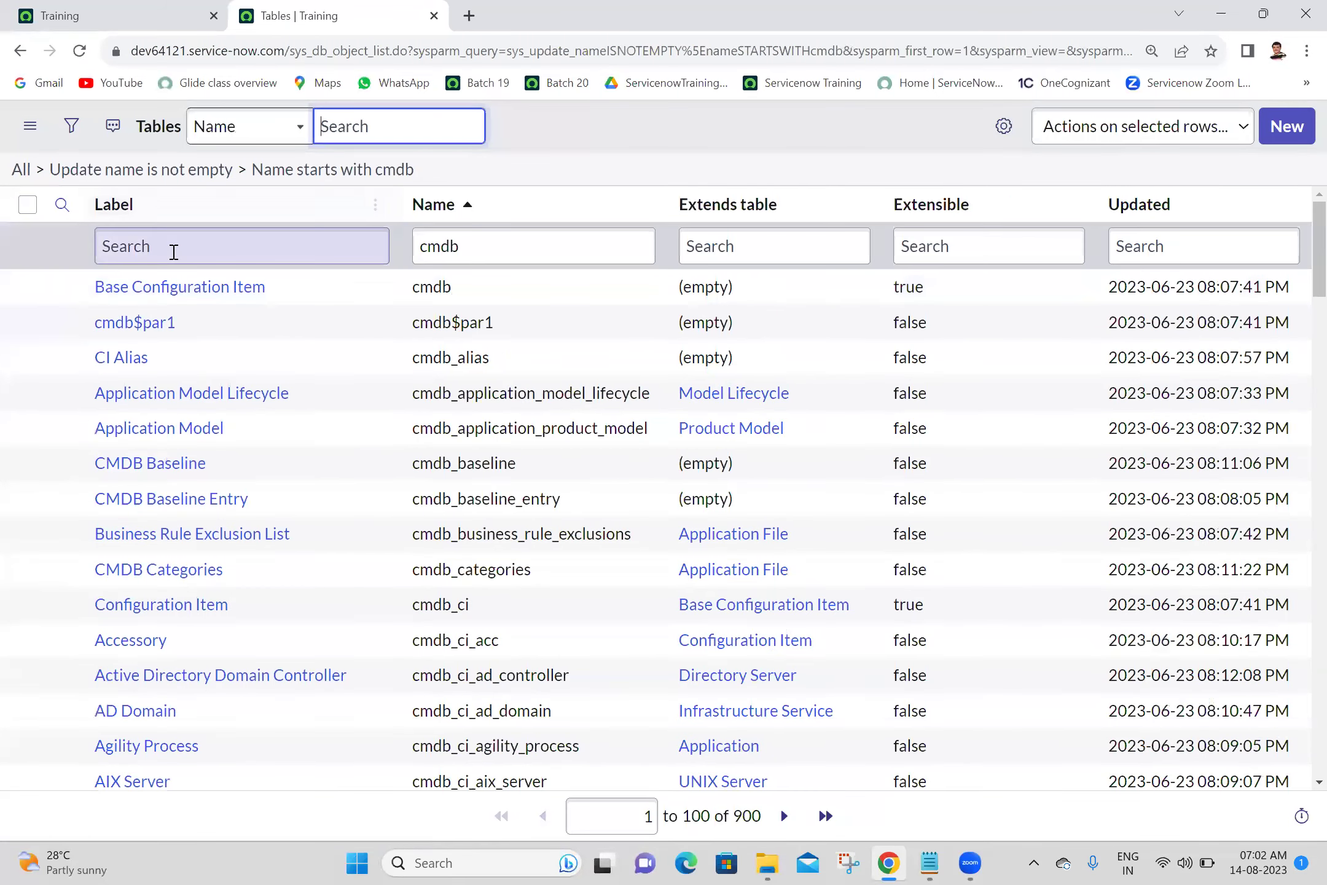
left_click(174, 249)
type("*wind")
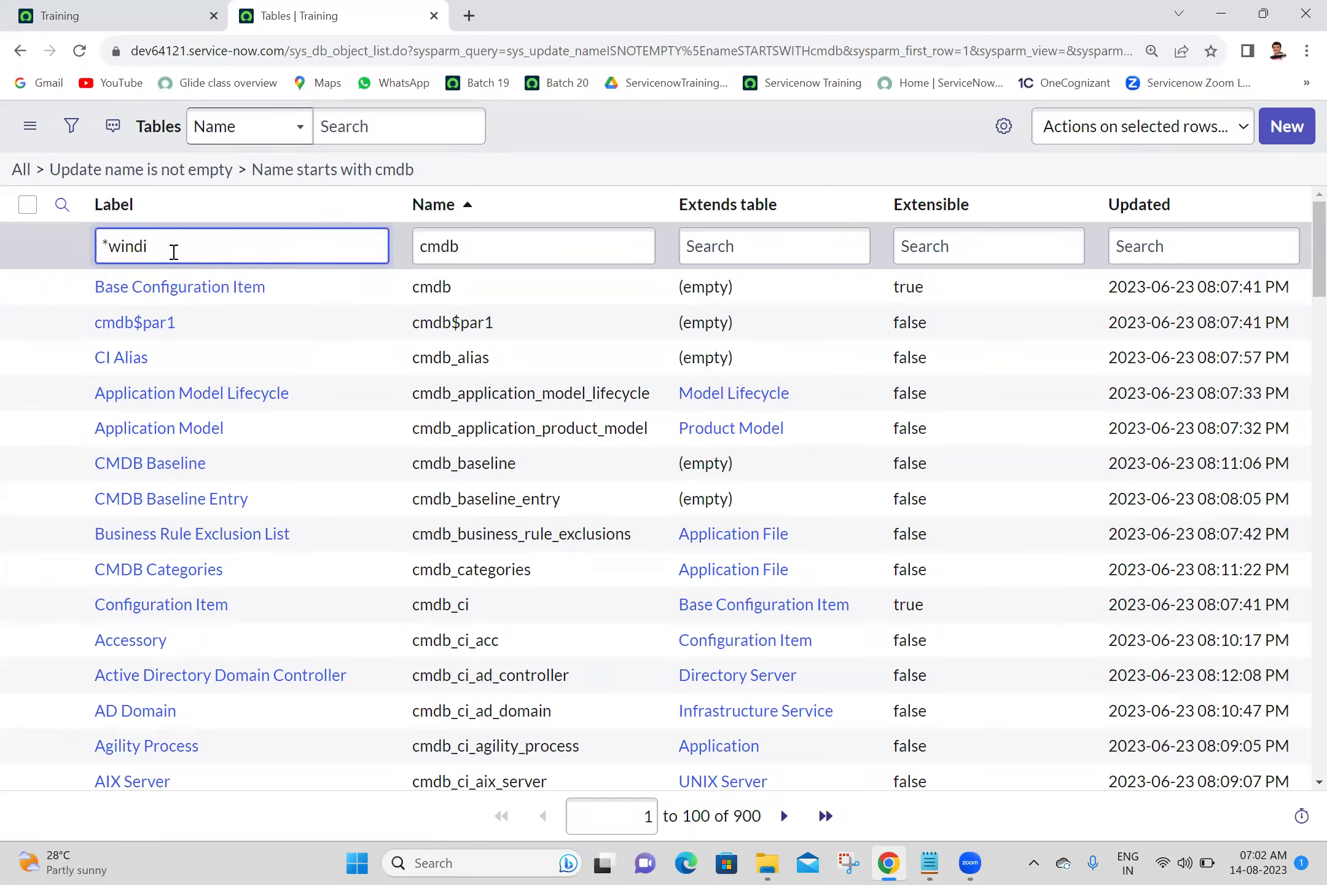
key("Return")
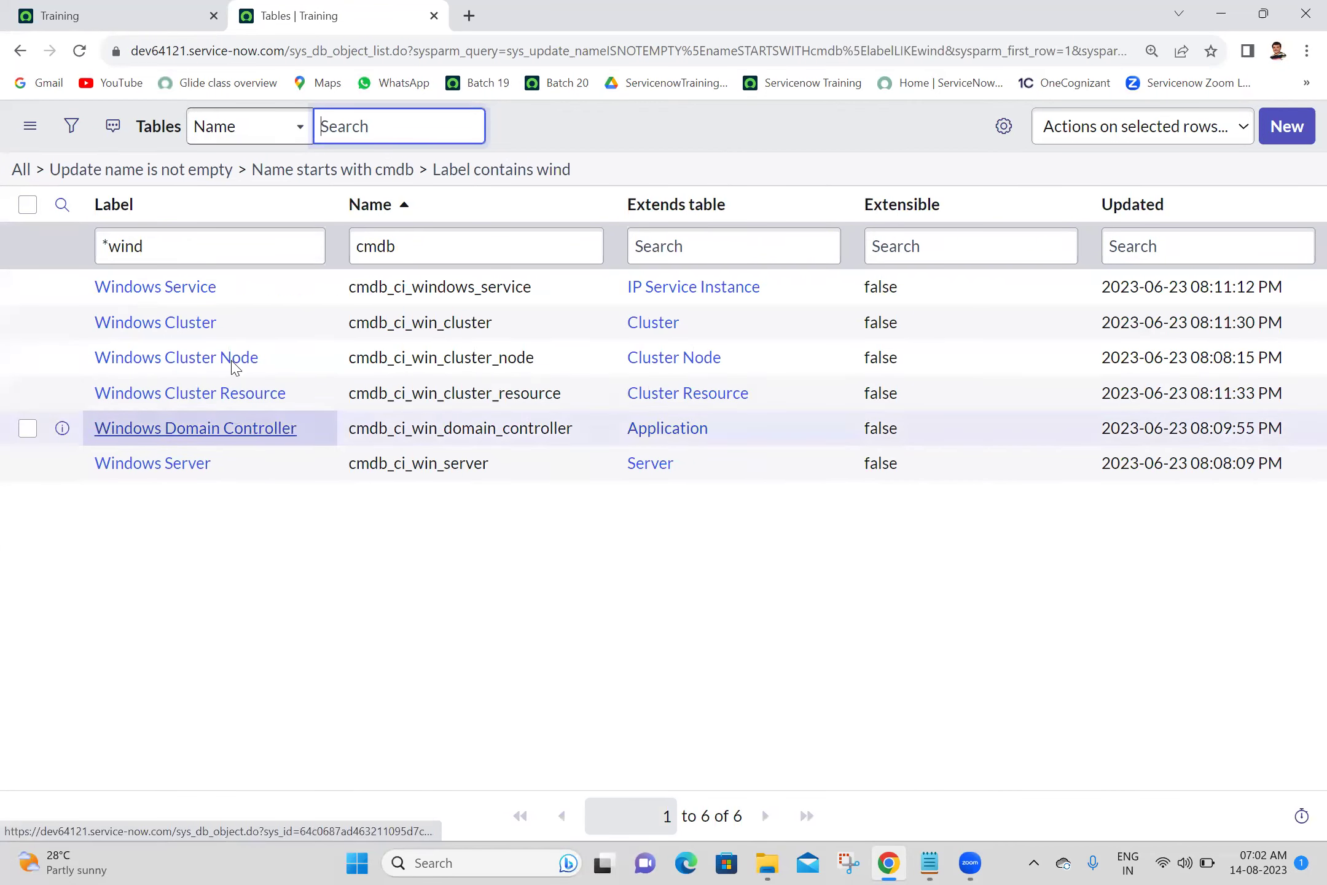
Search the CMDB tables for labels containing "lin".
left_click(252, 232)
double_click(252, 233)
type("lin")
key("Return")
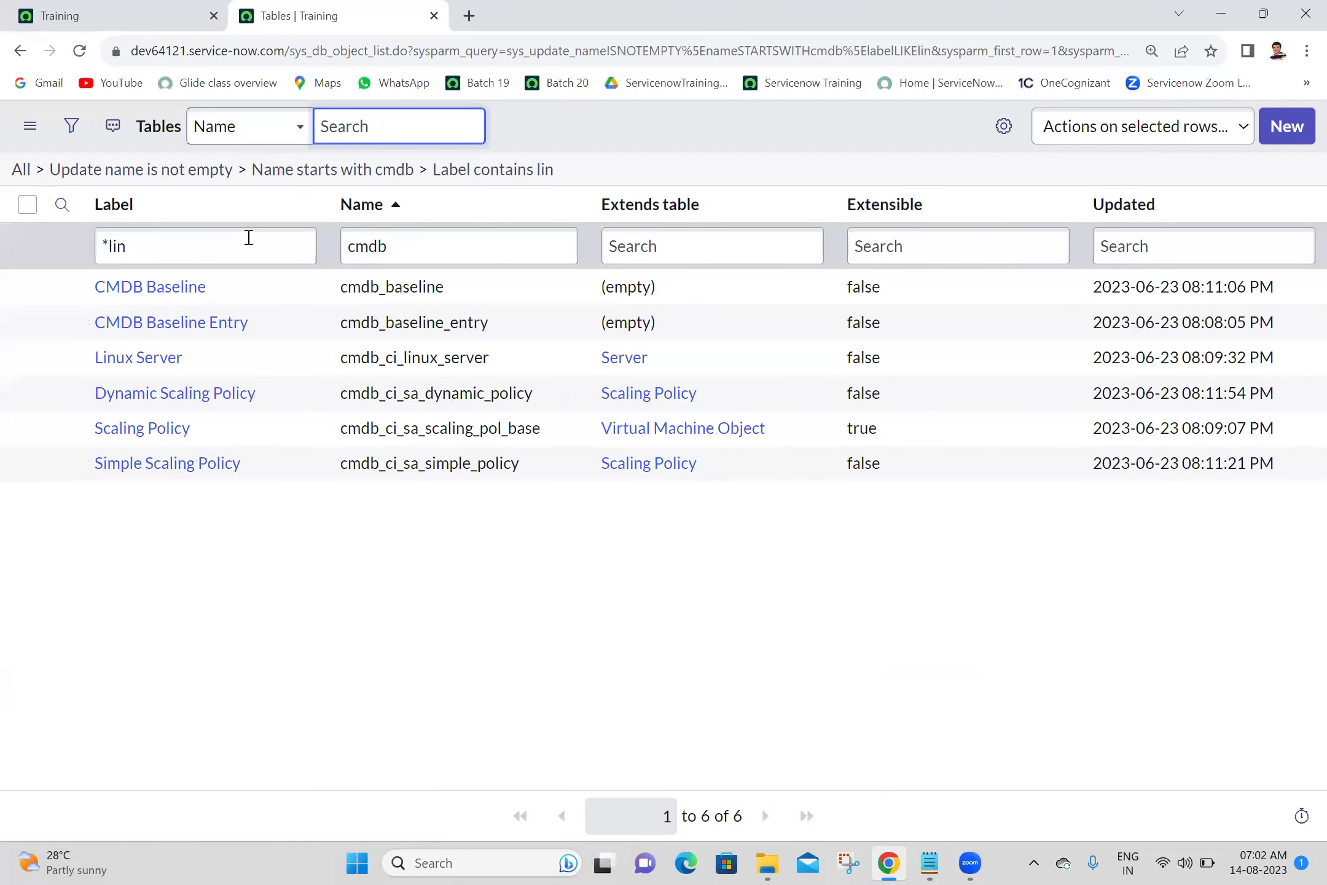
triple_click(222, 235)
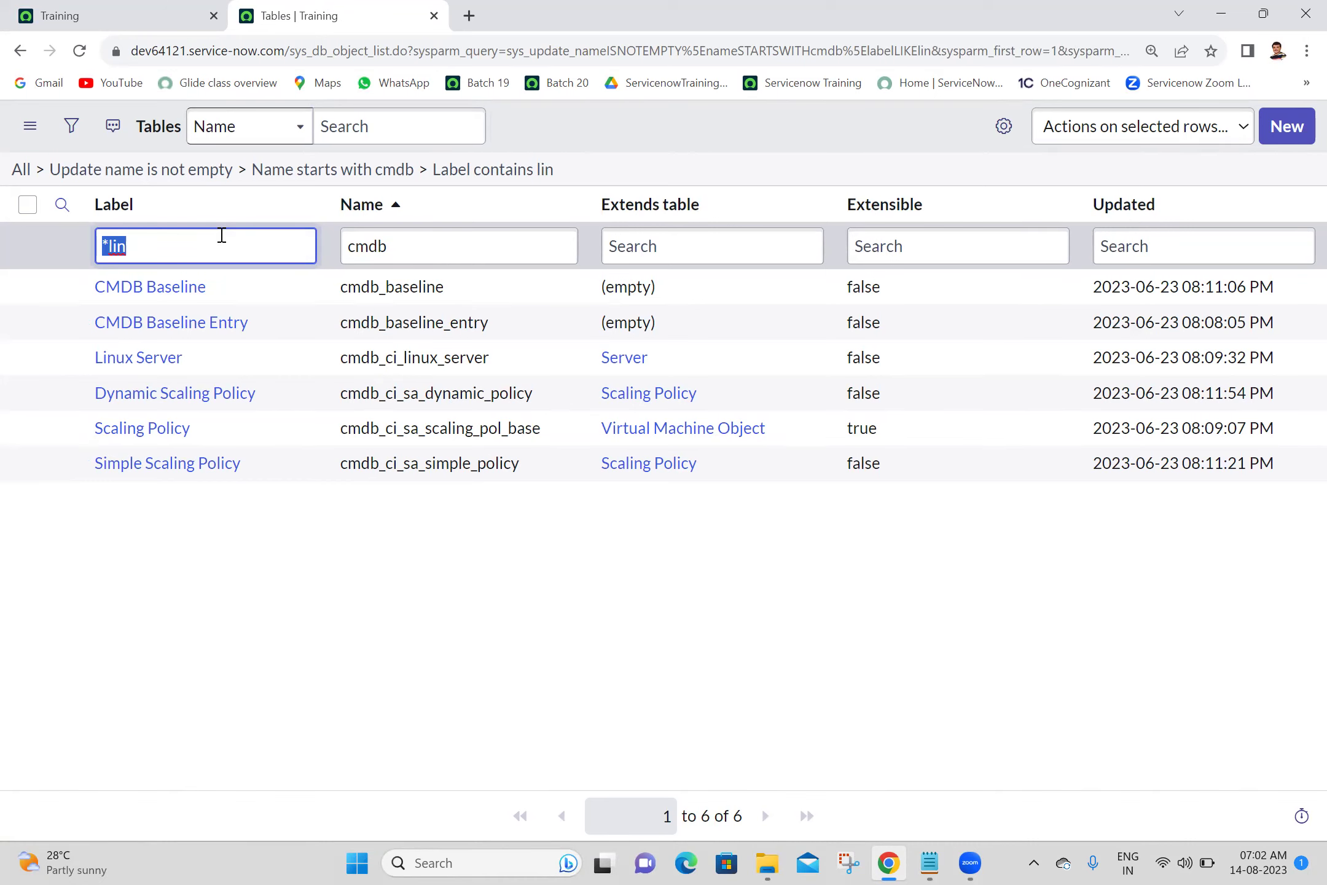
Search the web in a new browser tab for "what is configuration item in servicenow".
left_click(466, 9)
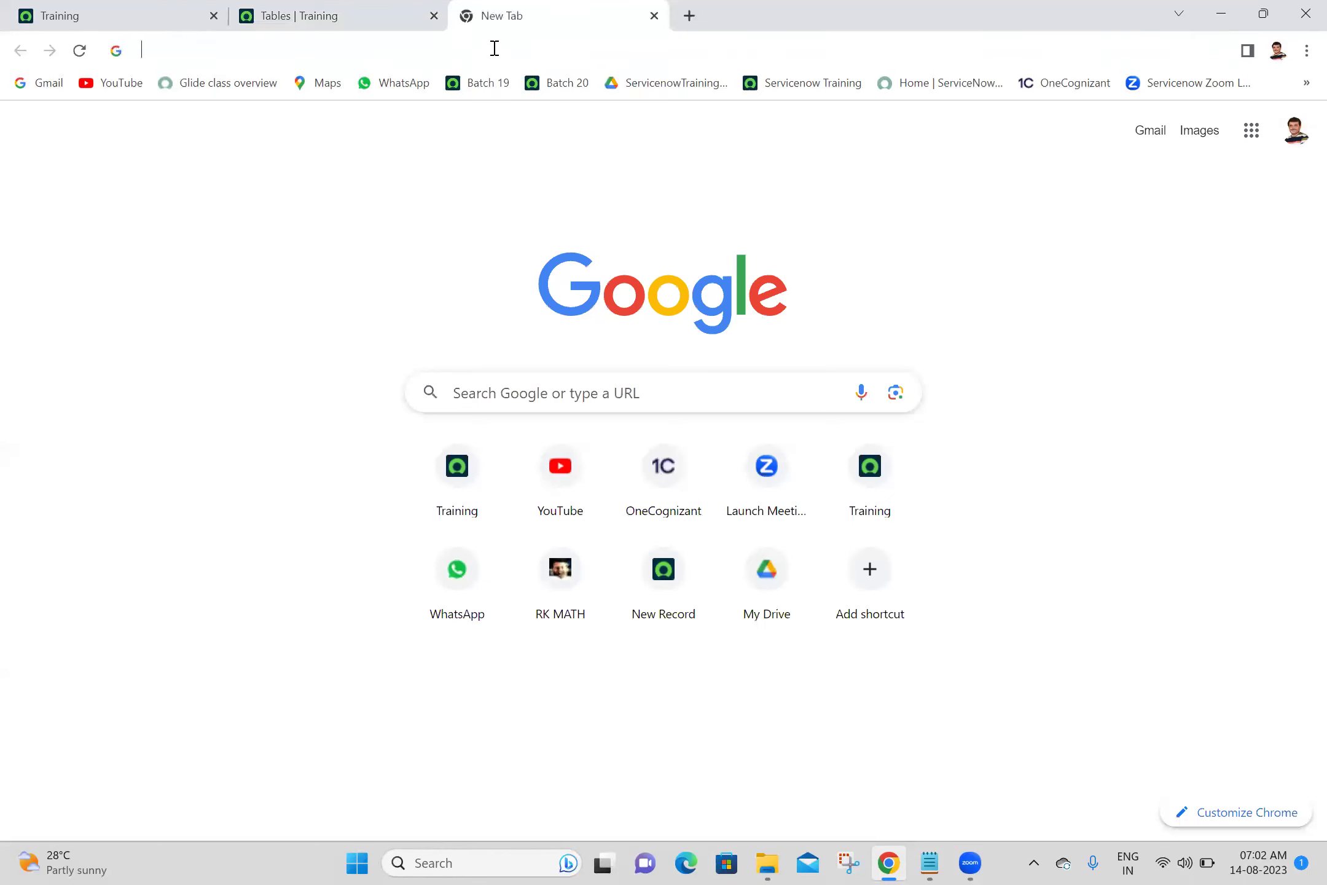
left_click(493, 48)
type("con")
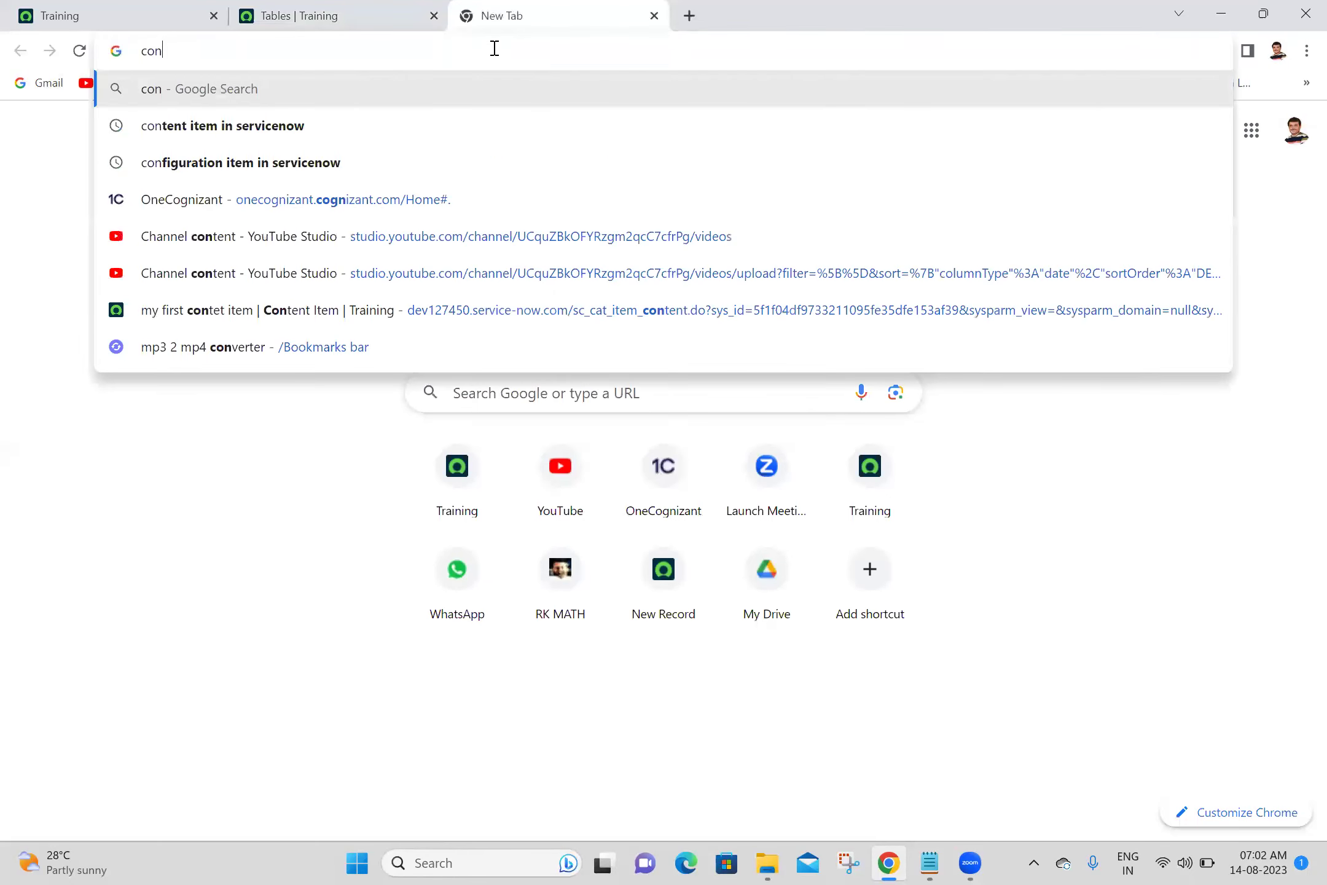
key("BackSpace")
key("BackSpace")
key("BackSpace")
type("wh")
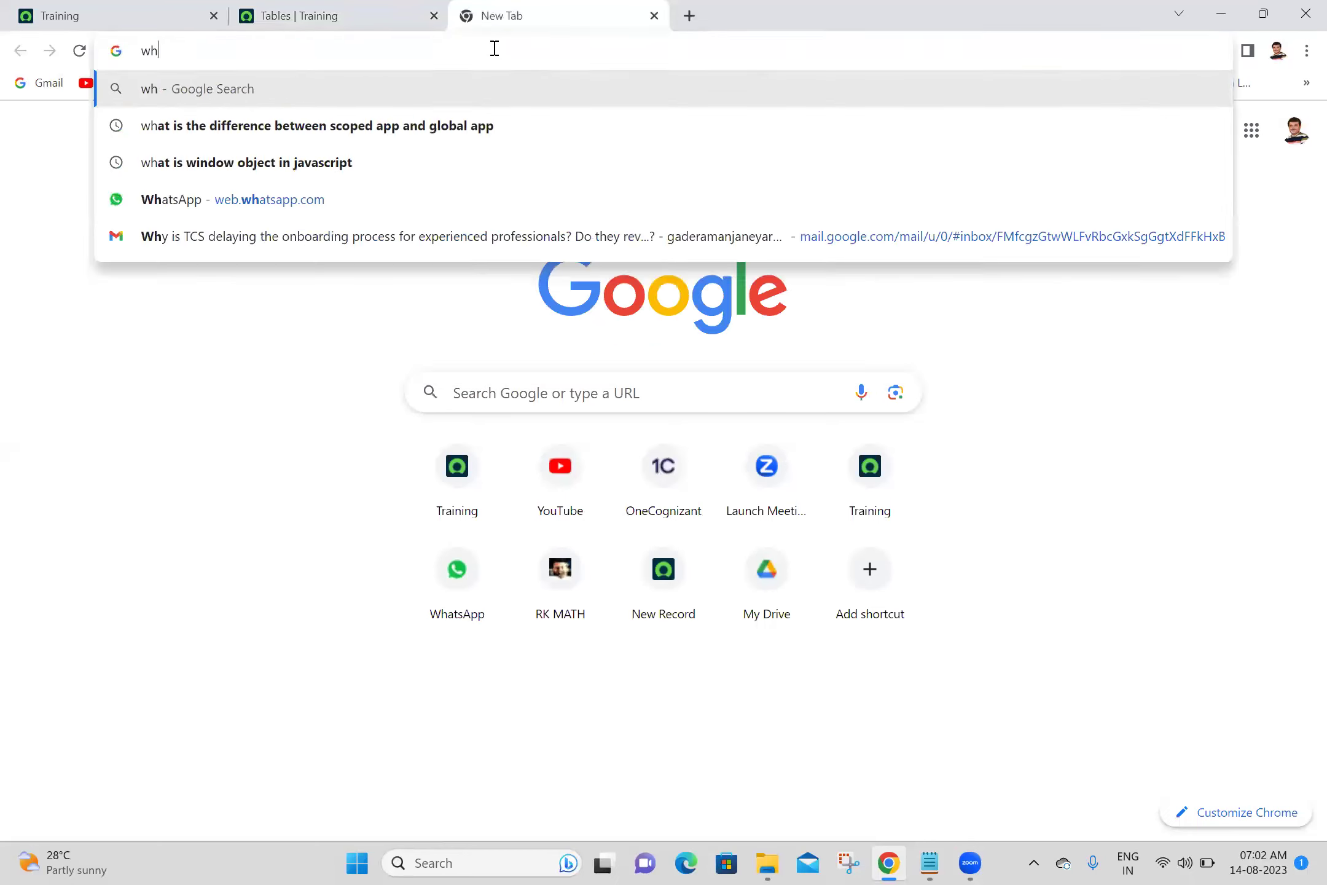
type("at is co")
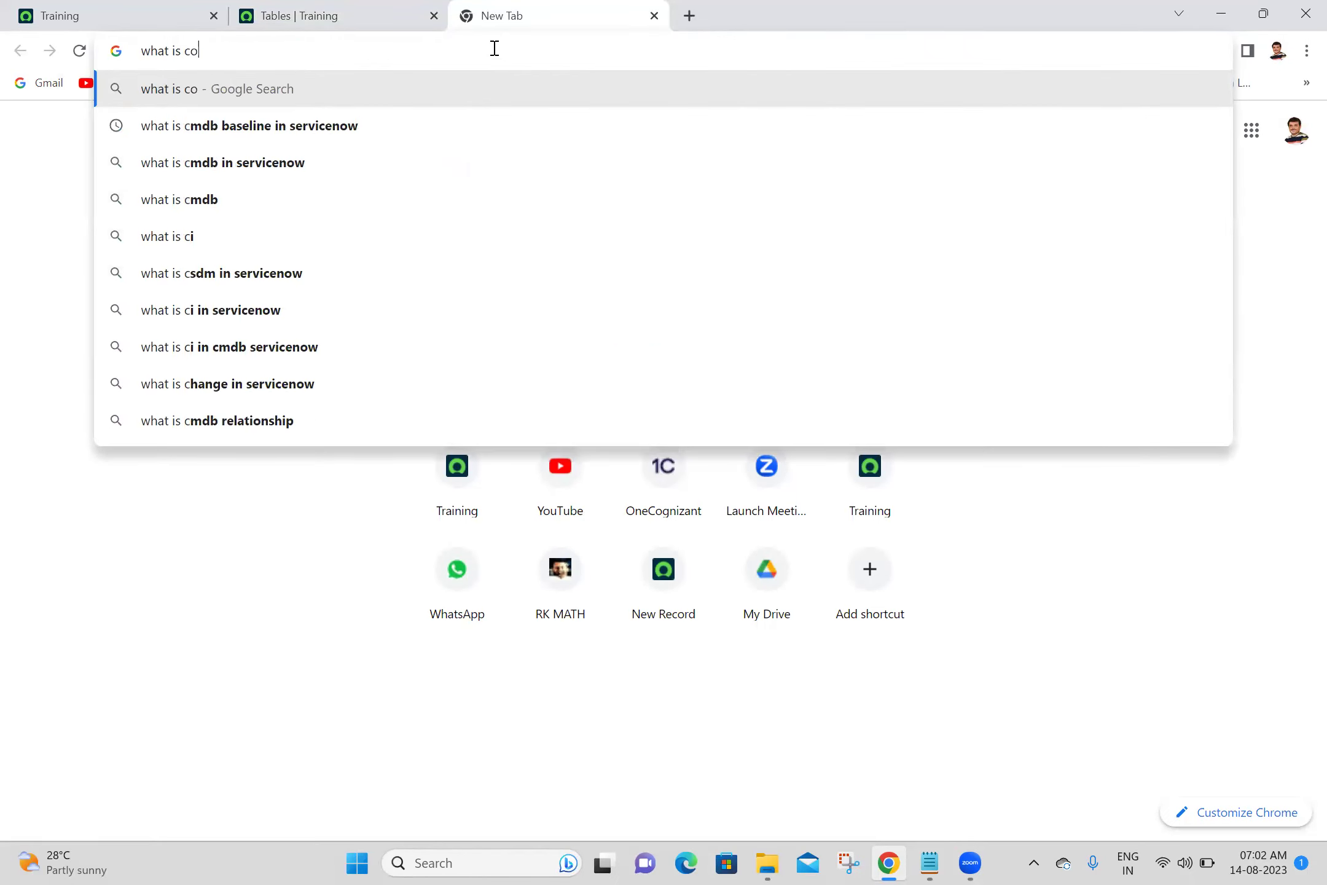
type("nfigurati")
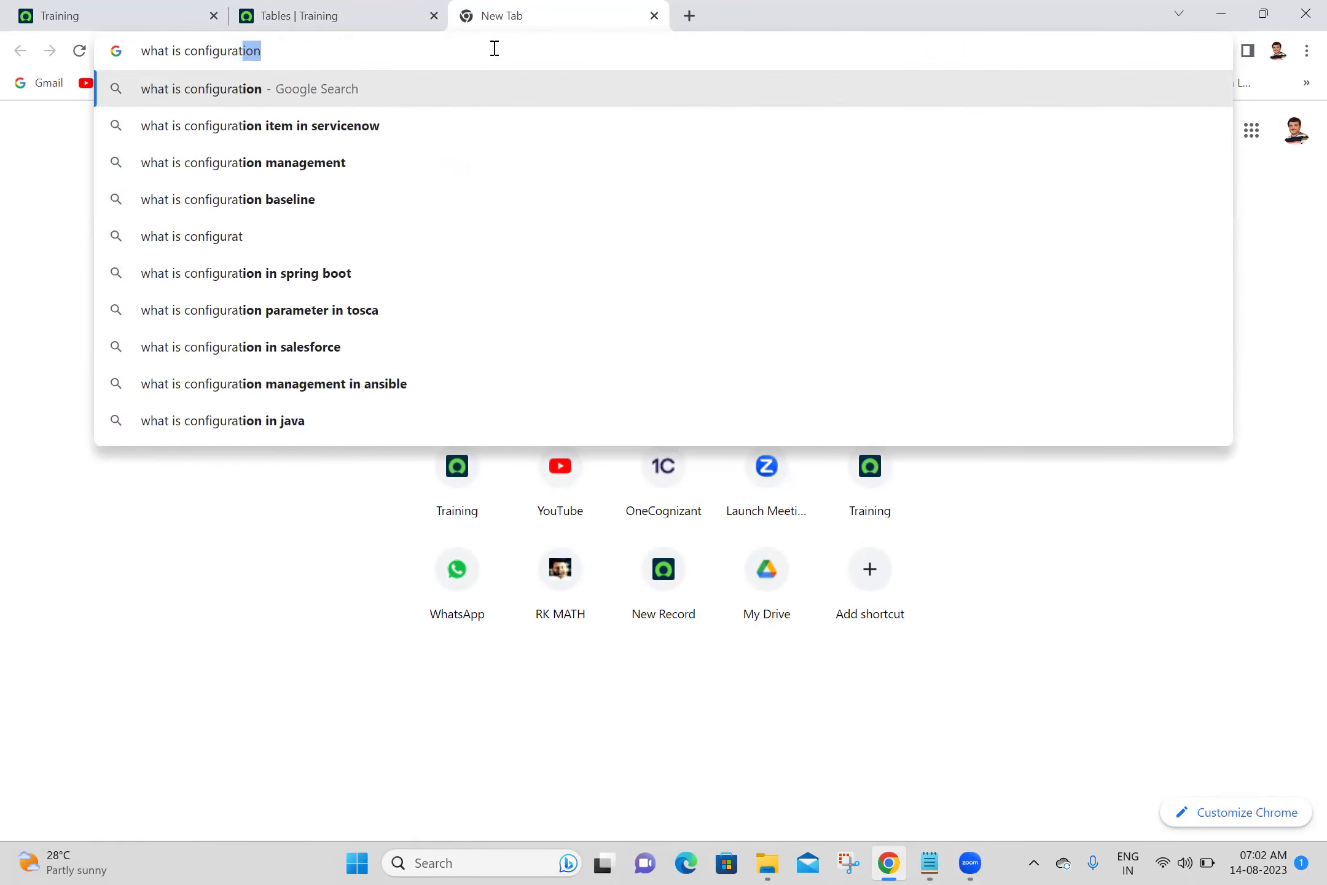
type("on")
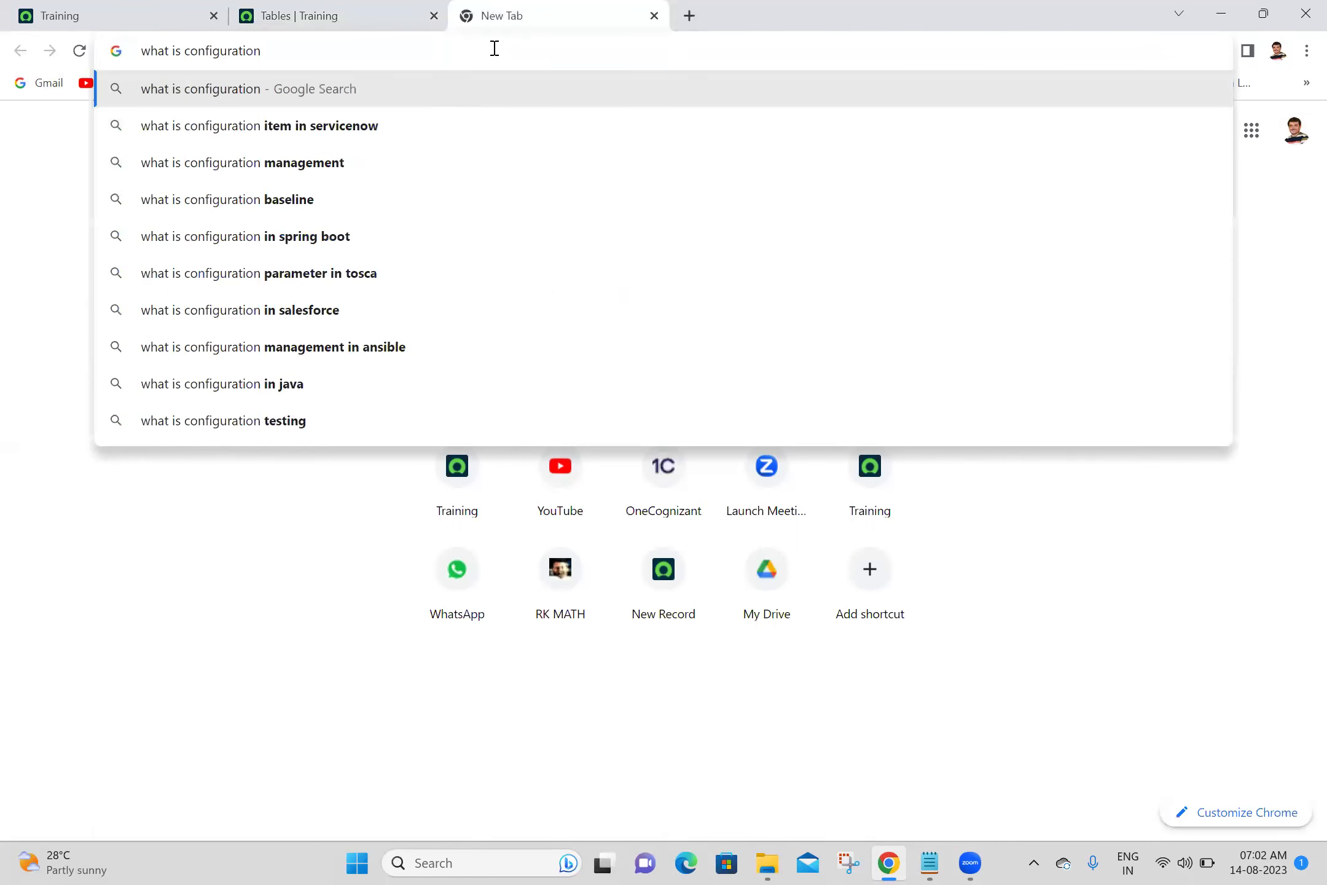
left_click(376, 125)
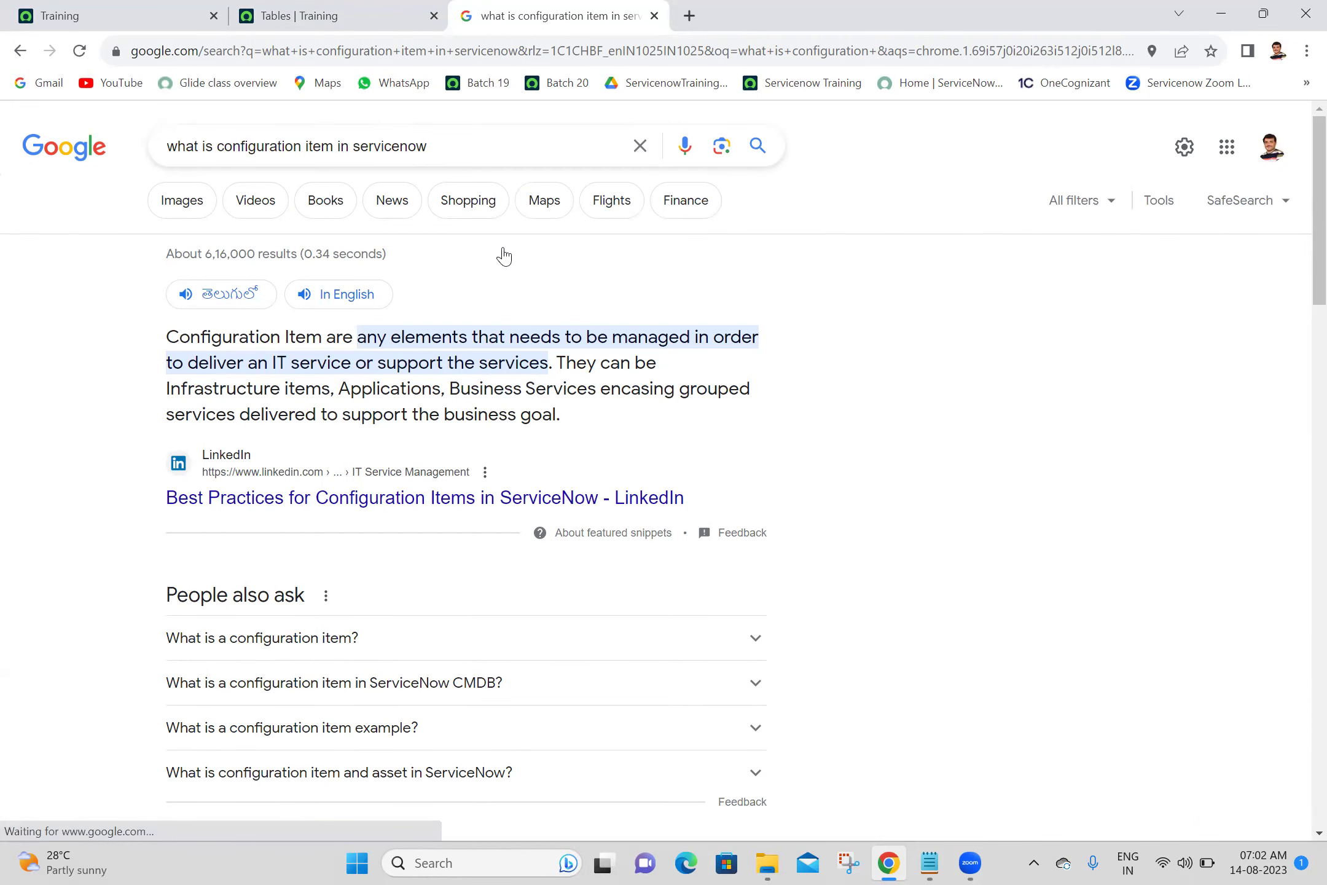
left_click_drag(1301, 261, 1297, 210)
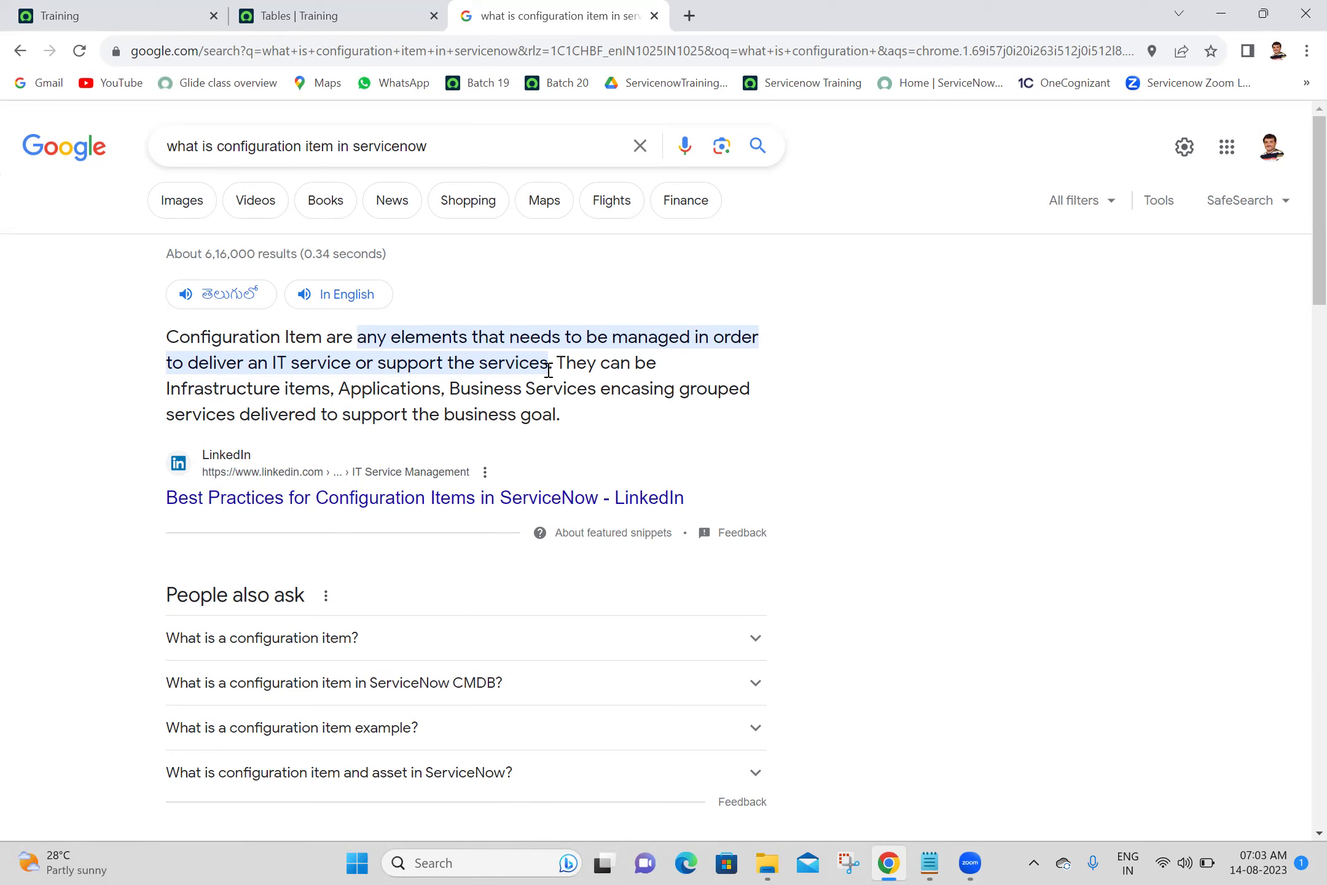
Copy the first sentence of the configuration item definition into the Batch 20 notes under a dash-underlined heading "Configuration Item:".
left_click_drag(555, 366, 159, 352)
key("ctrl+c")
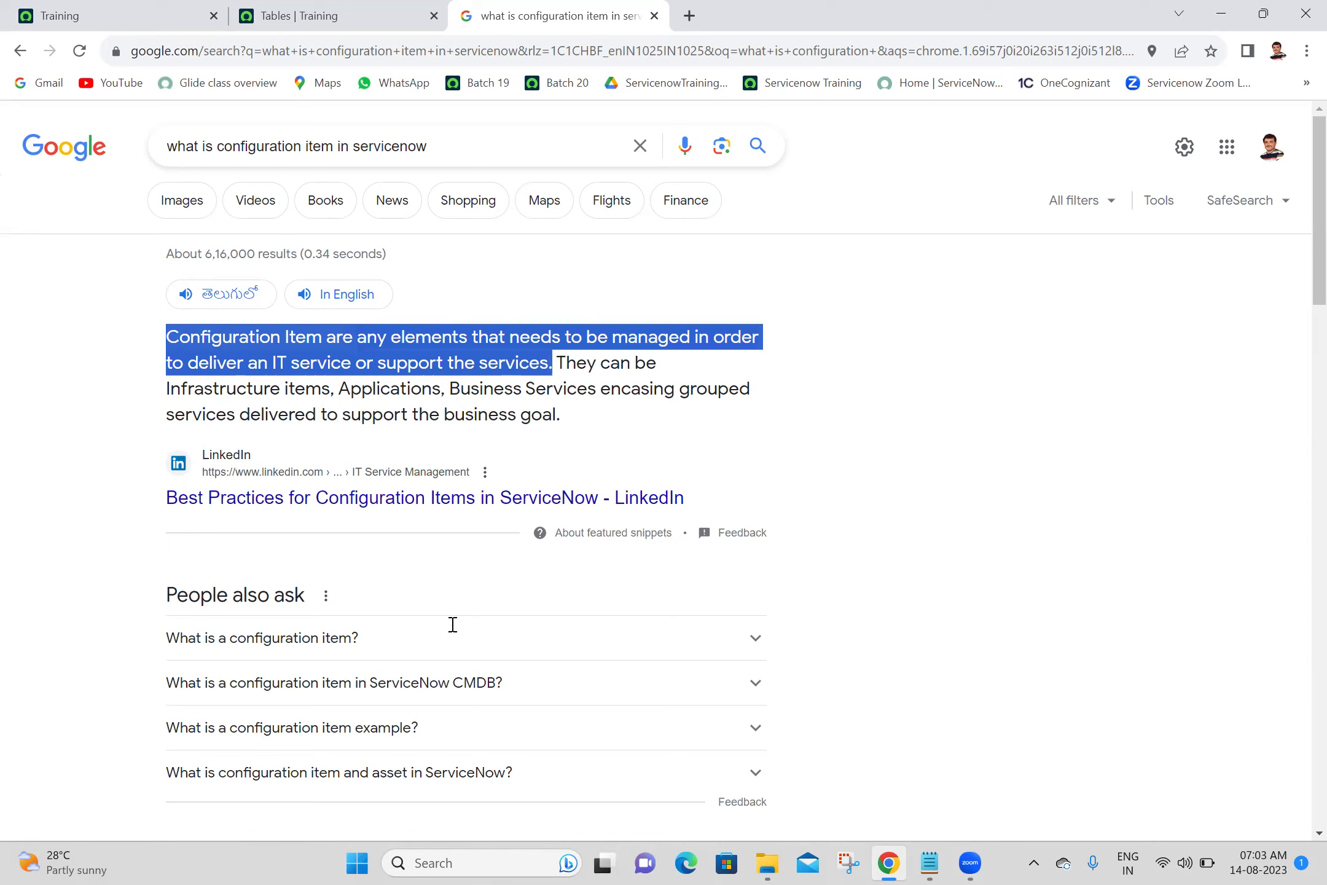
key("alt+Tab")
type("Conf")
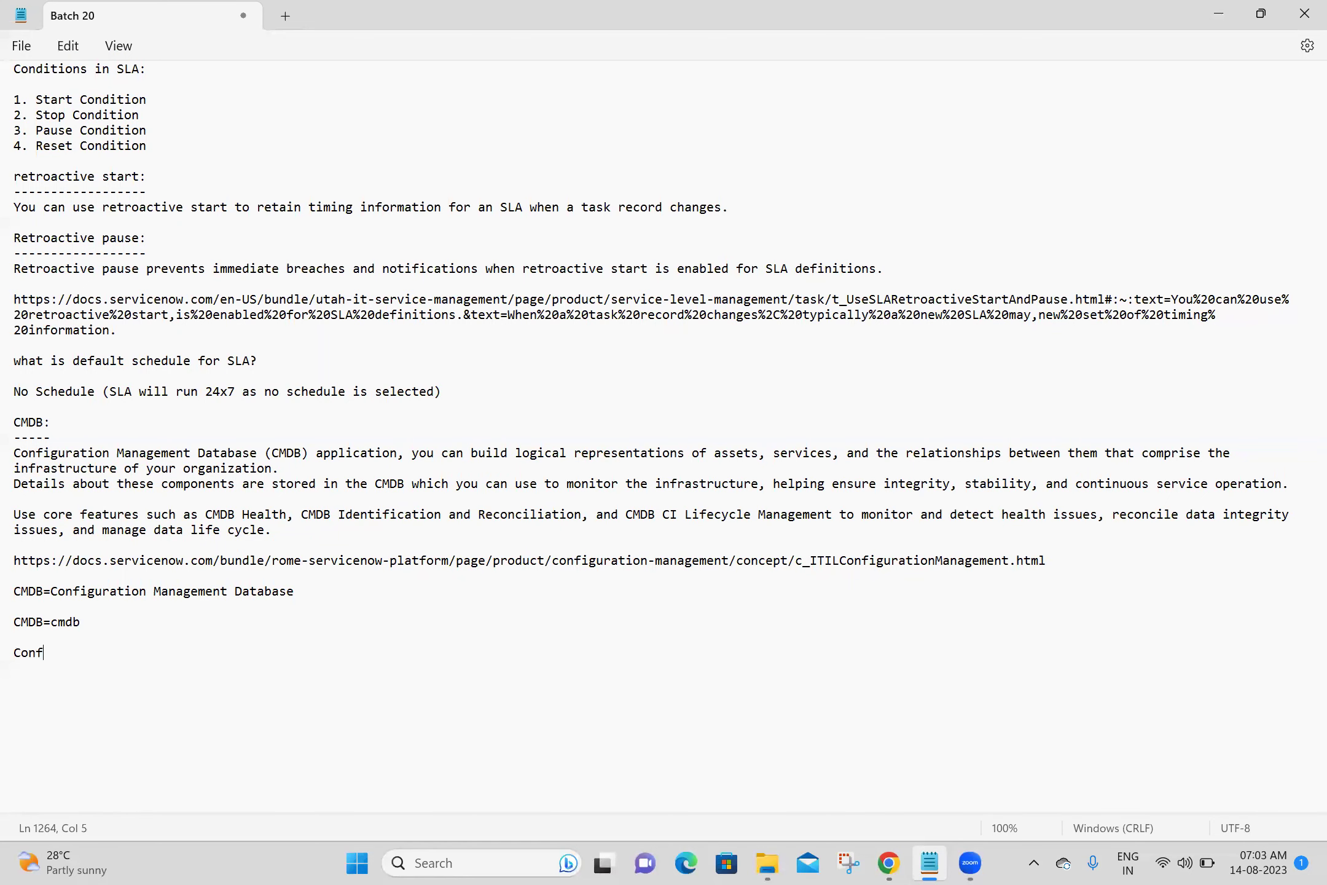
type("iguration Item:")
key("Return")
type("-------------------")
key("Return")
key("ctrl+v")
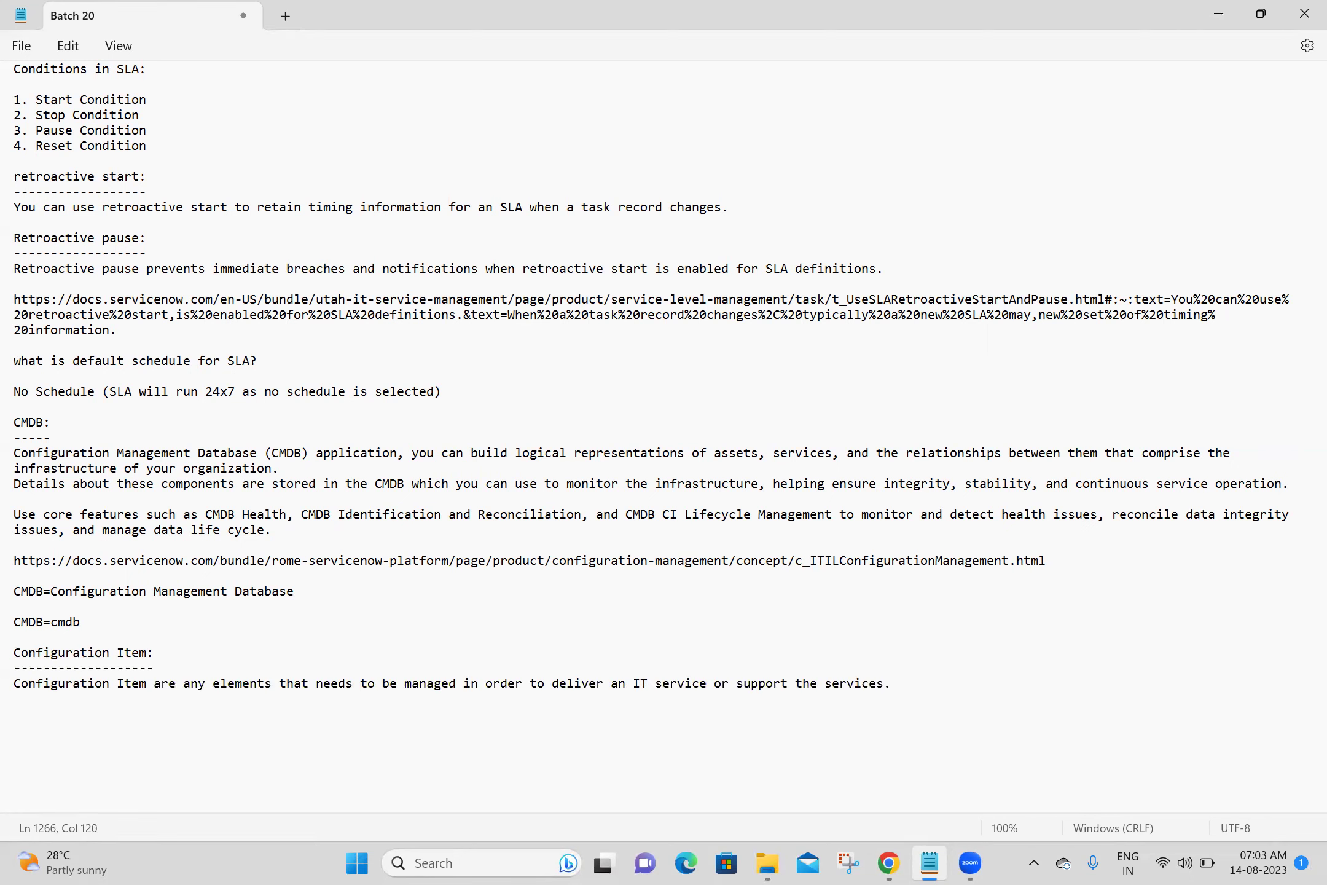
Reword the pasted definition so it begins "Configuration Item is anything that needs to be managed".
left_click(155, 682)
left_click_drag(155, 681, 177, 684)
type("is")
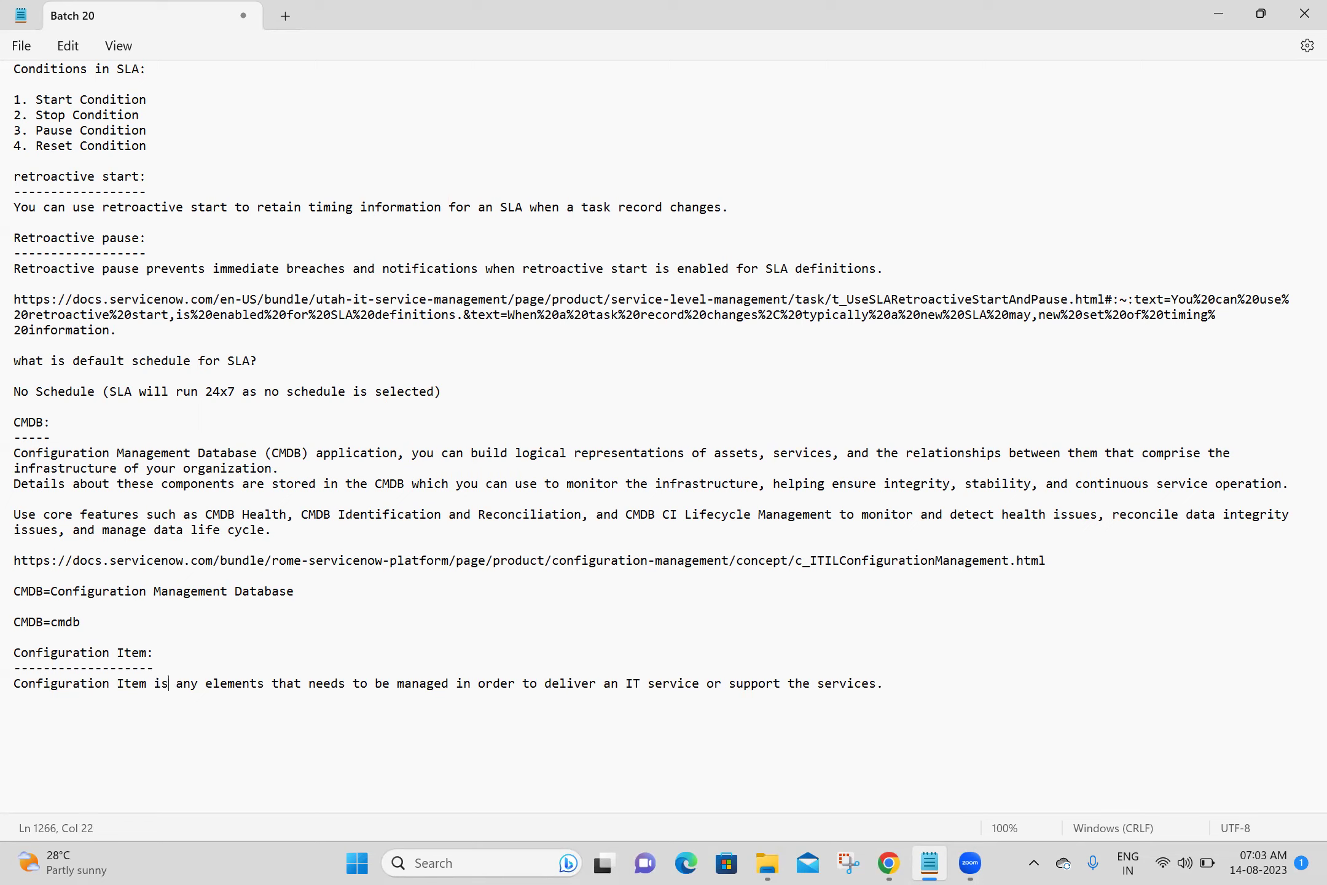
double_click(249, 683)
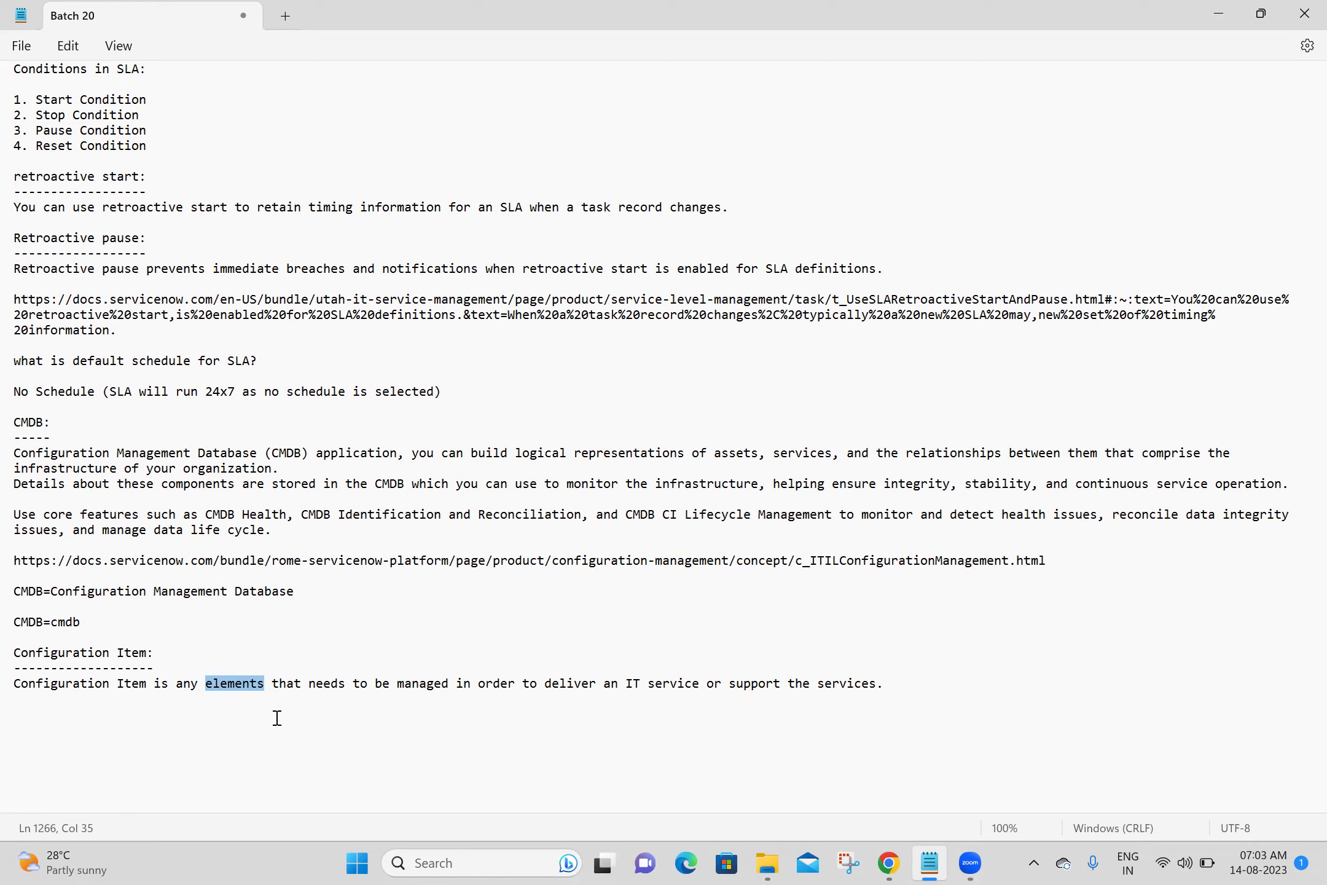
key("BackSpace")
key("BackSpace")
key("BackSpace")
type("ything")
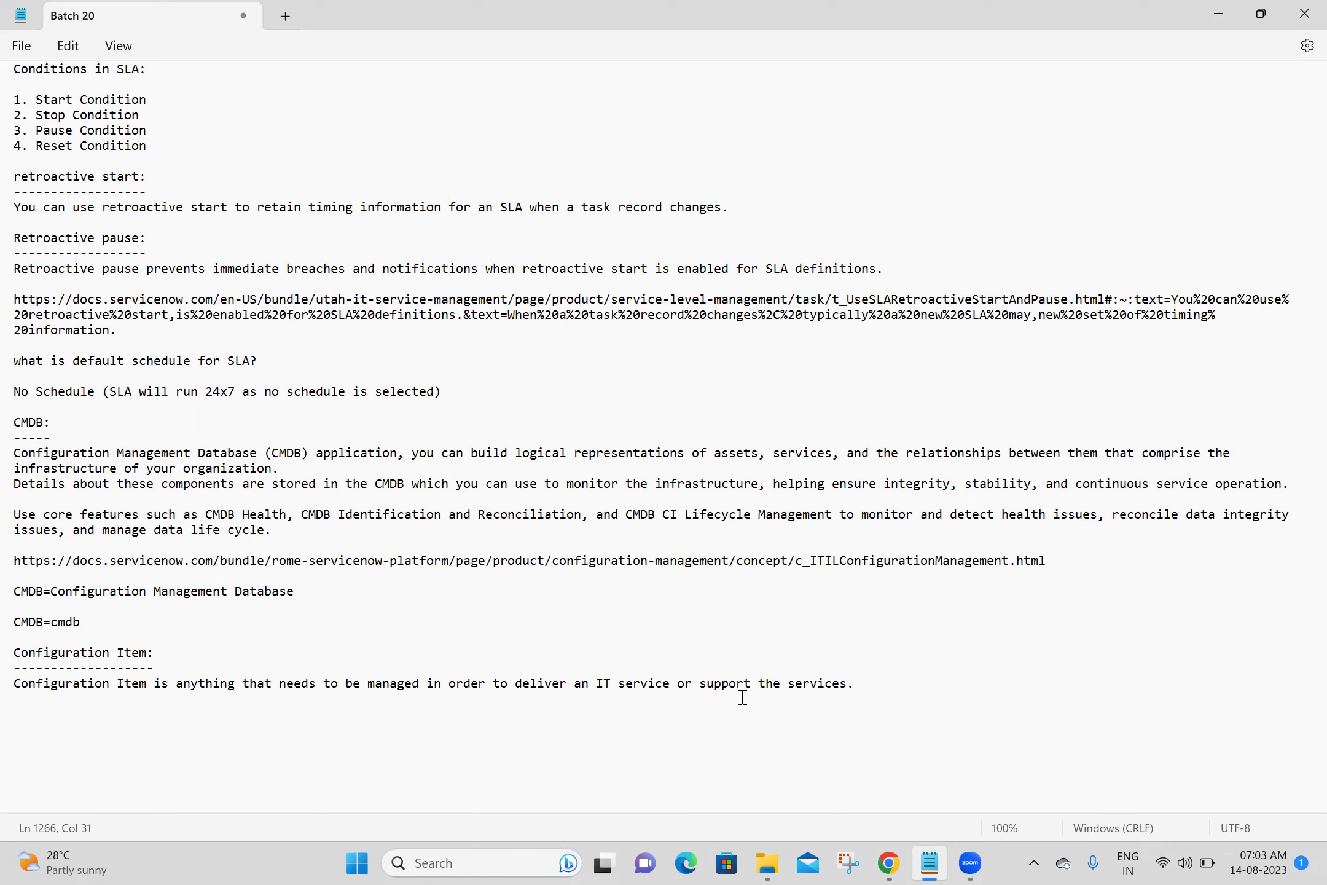
Add blank lines and the line "Configuration Item=cmdb_ci" below the definition, and save the notes.
left_click(123, 719)
key("Return")
key("Return")
key("Return")
key("Return")
key("Return")
key("Return")
key("Return")
key("Return")
key("Return")
key("Return")
key("Return")
key("Return")
key("Return")
key("Return")
key("Return")
key("Return")
key("Return")
key("Return")
key("Return")
key("Return")
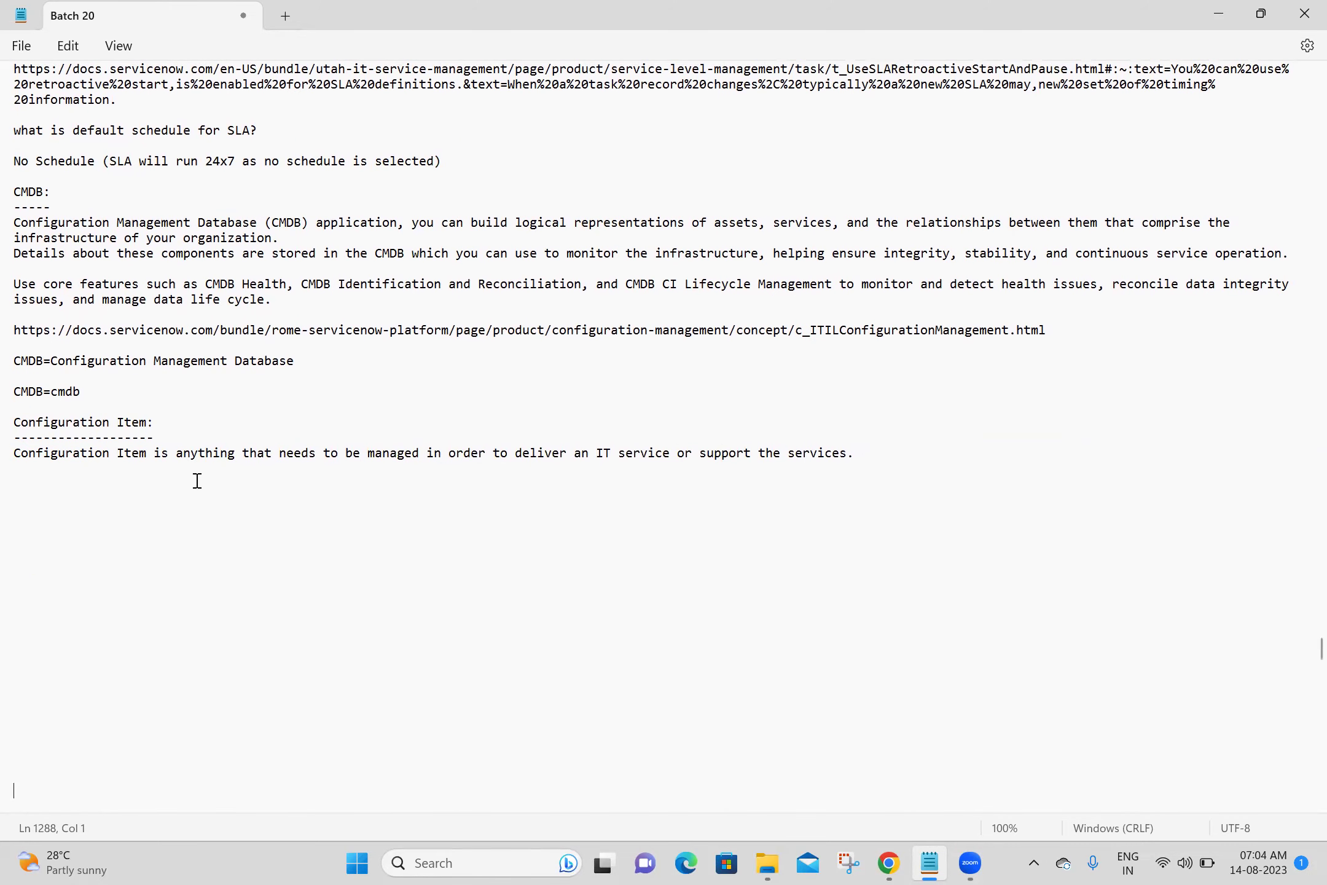
type("Configuration Item=")
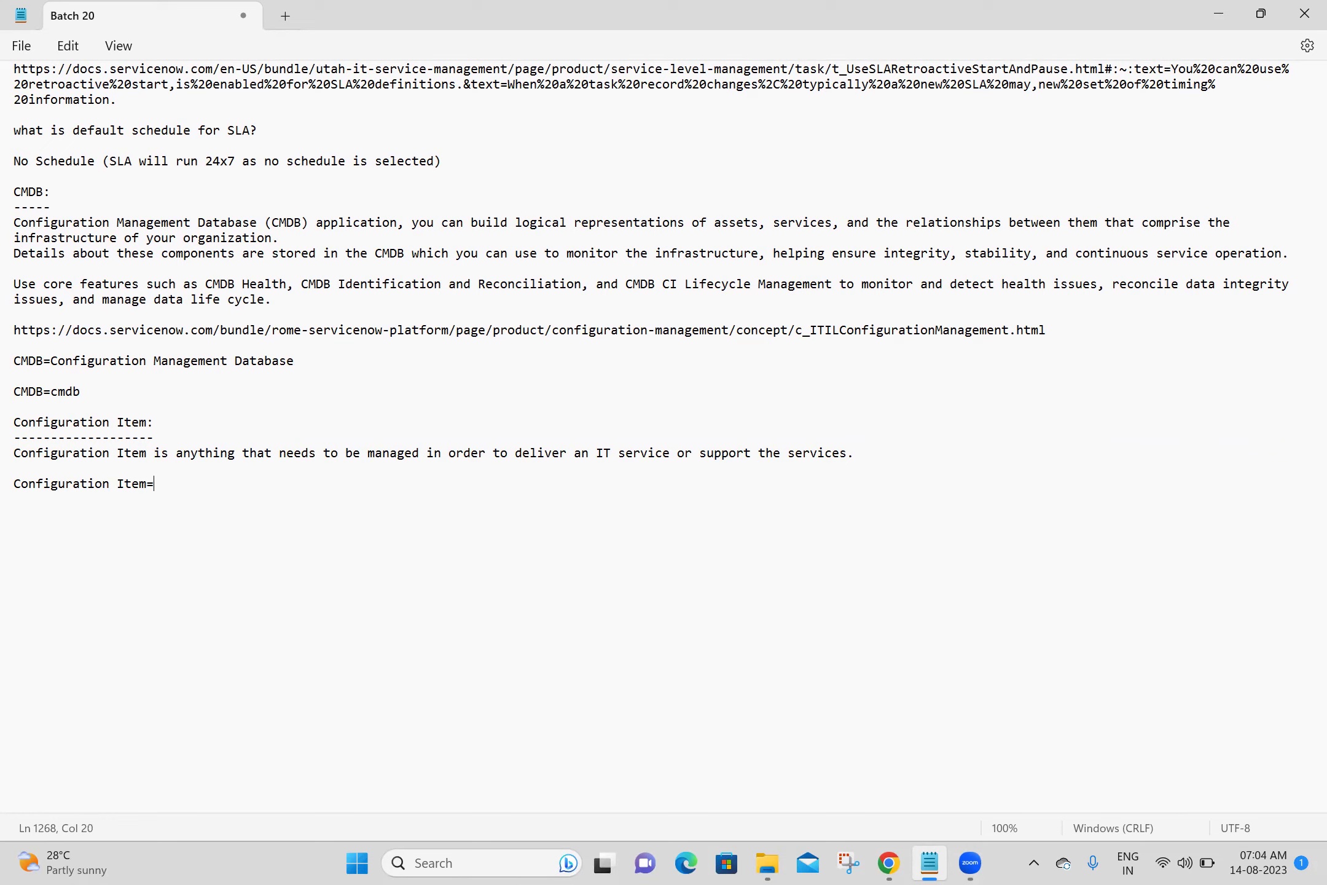
type("cmdb_ci")
key("Return")
key("Return")
key("ctrl+s")
Write the scratch lines "CMDB" and "cmdb_ci" below the notes, delete them again and save.
type("CMDB cmdvb")
key("BackSpace")
key("BackSpace")
type("b_ci")
key("Return")
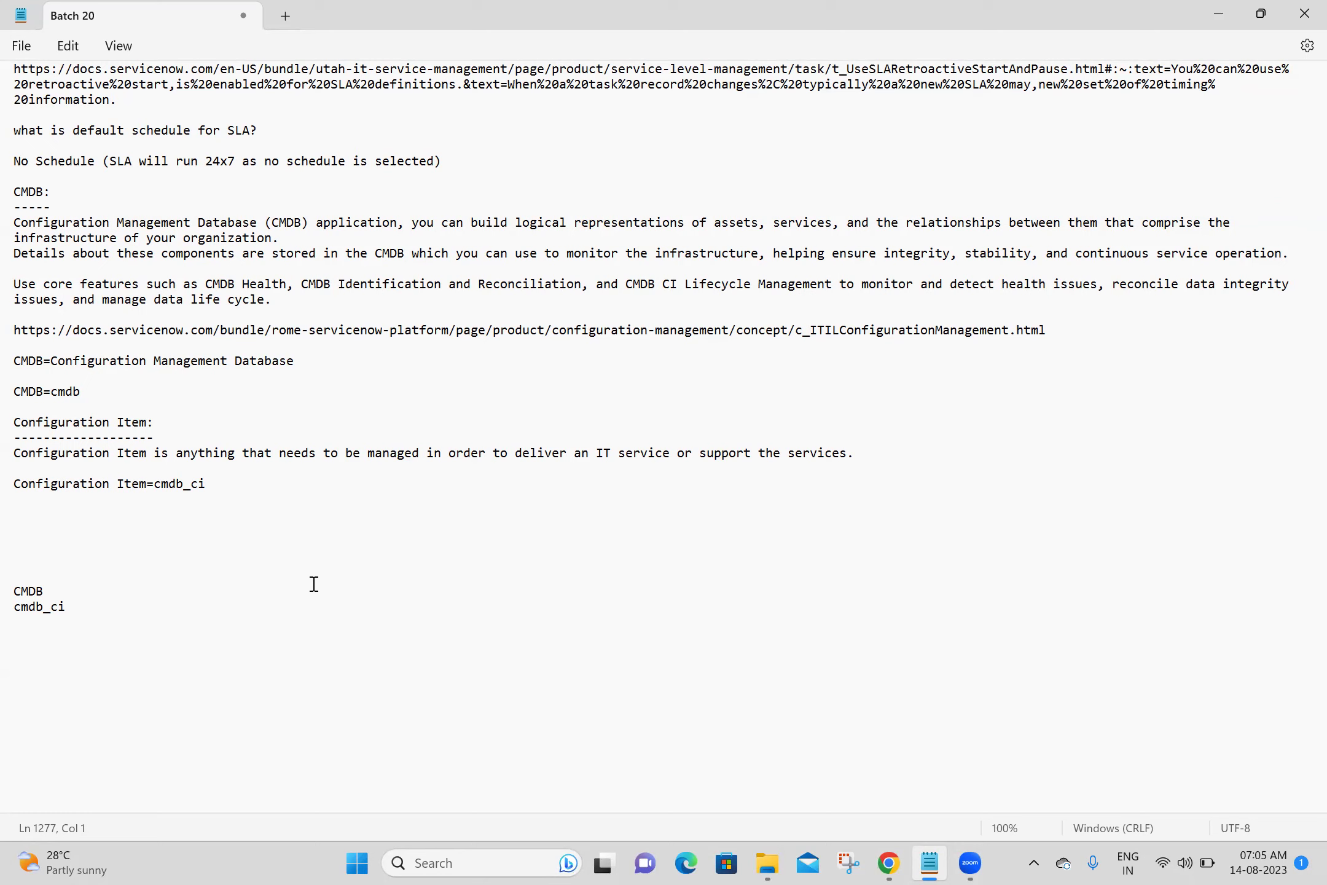
left_click_drag(98, 602, 14, 508)
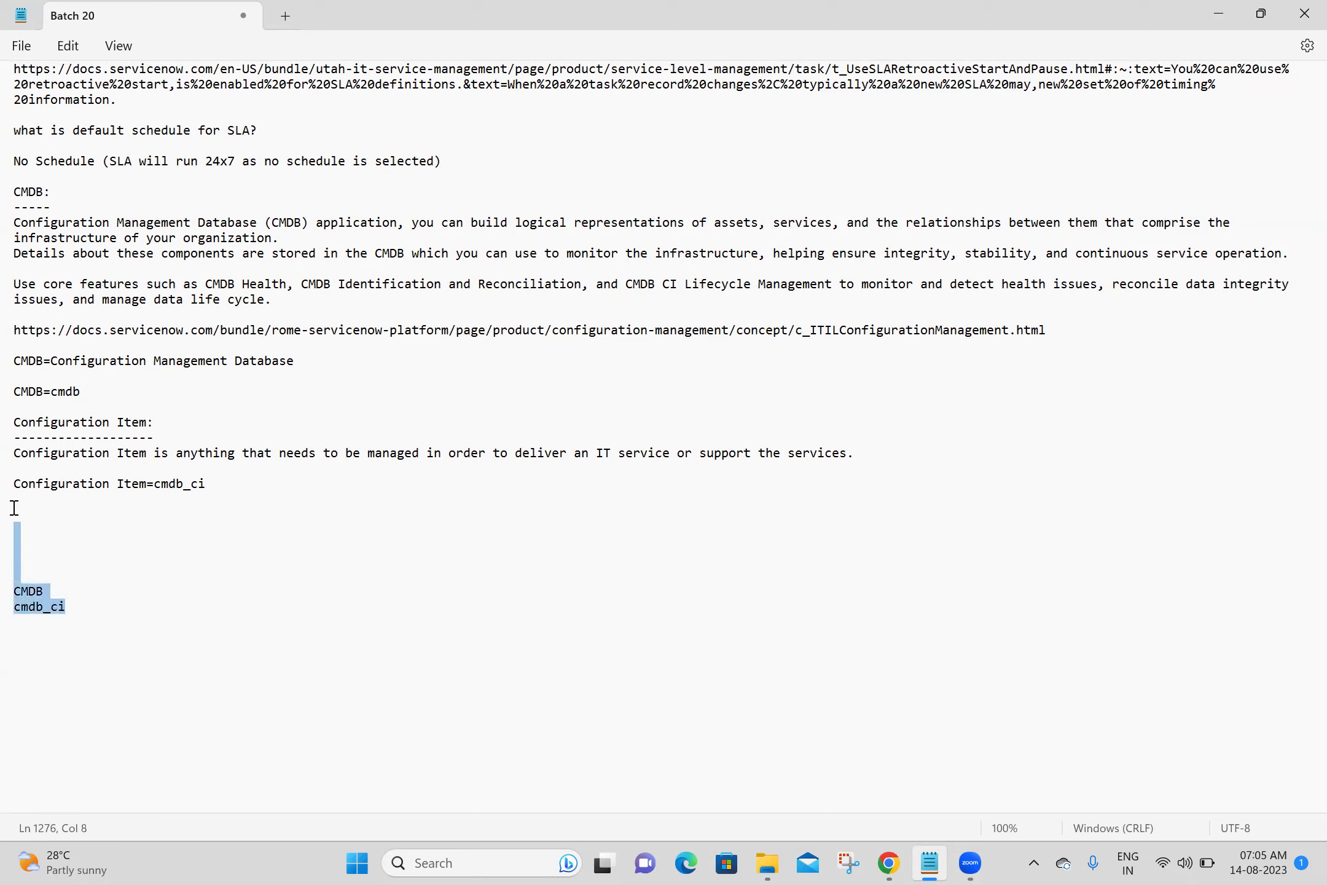
key("Delete")
key("ctrl+s")
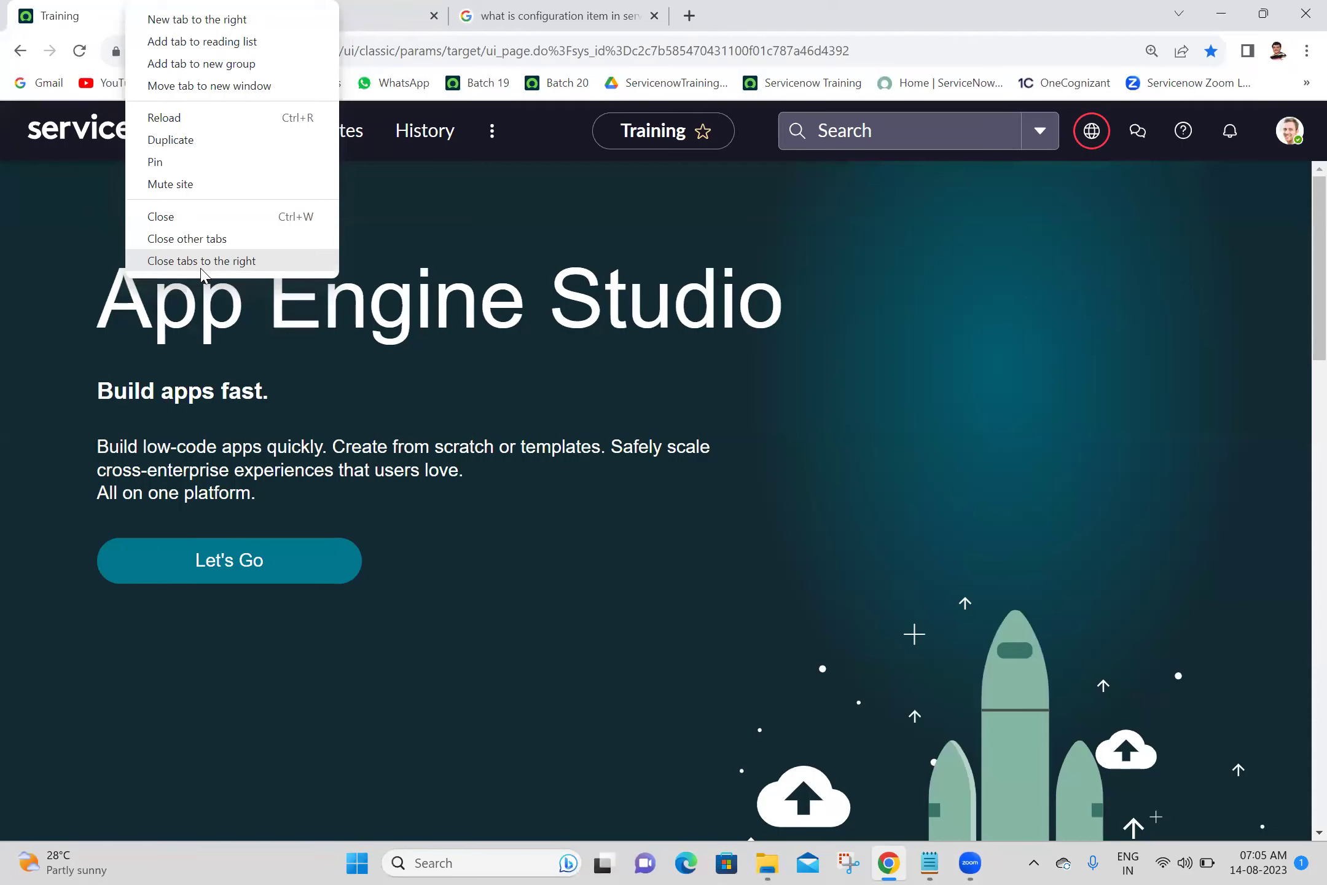
Close the other browser tabs and filter the ServiceNow application navigator for "configuration".
left_click(204, 261)
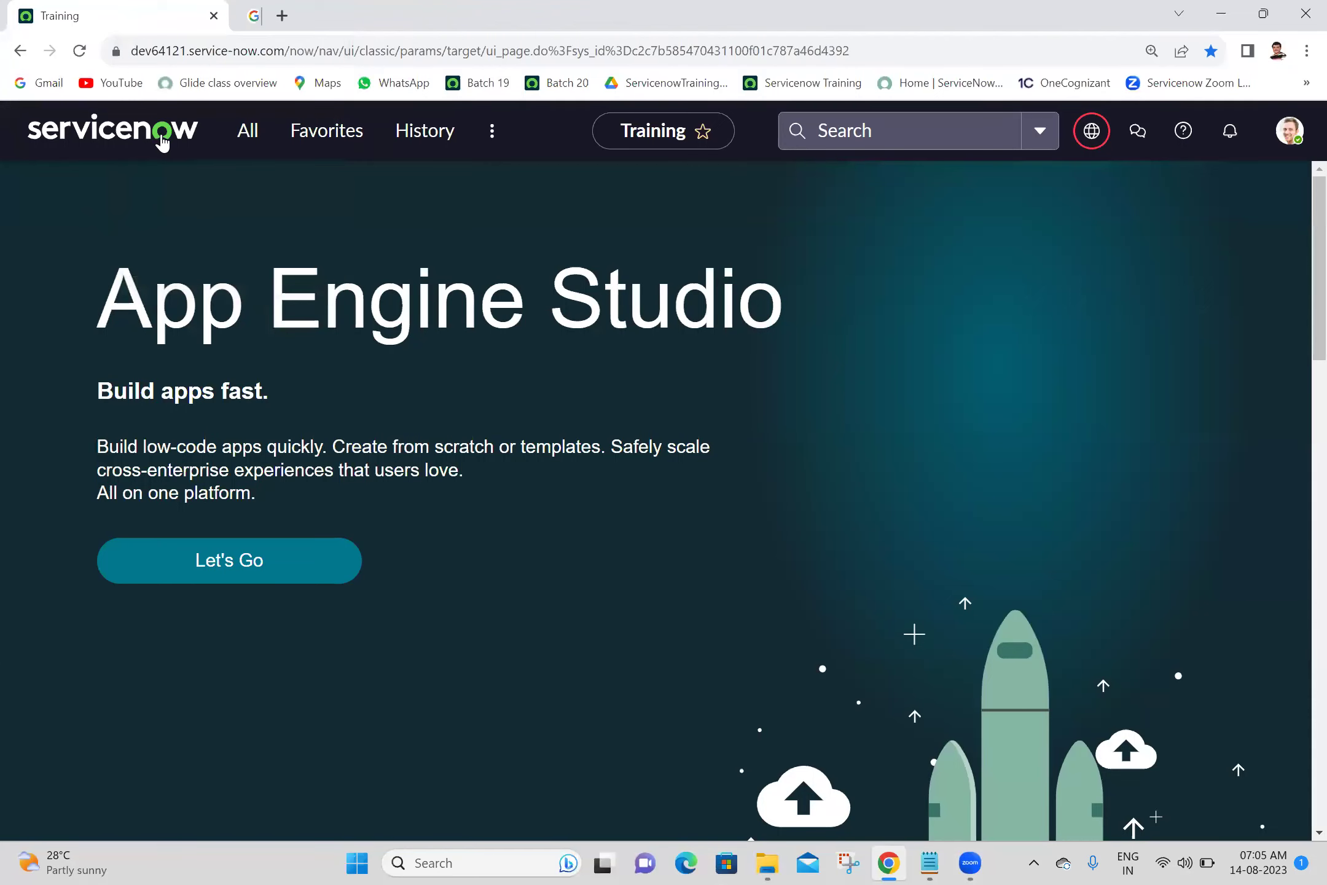
left_click(260, 148)
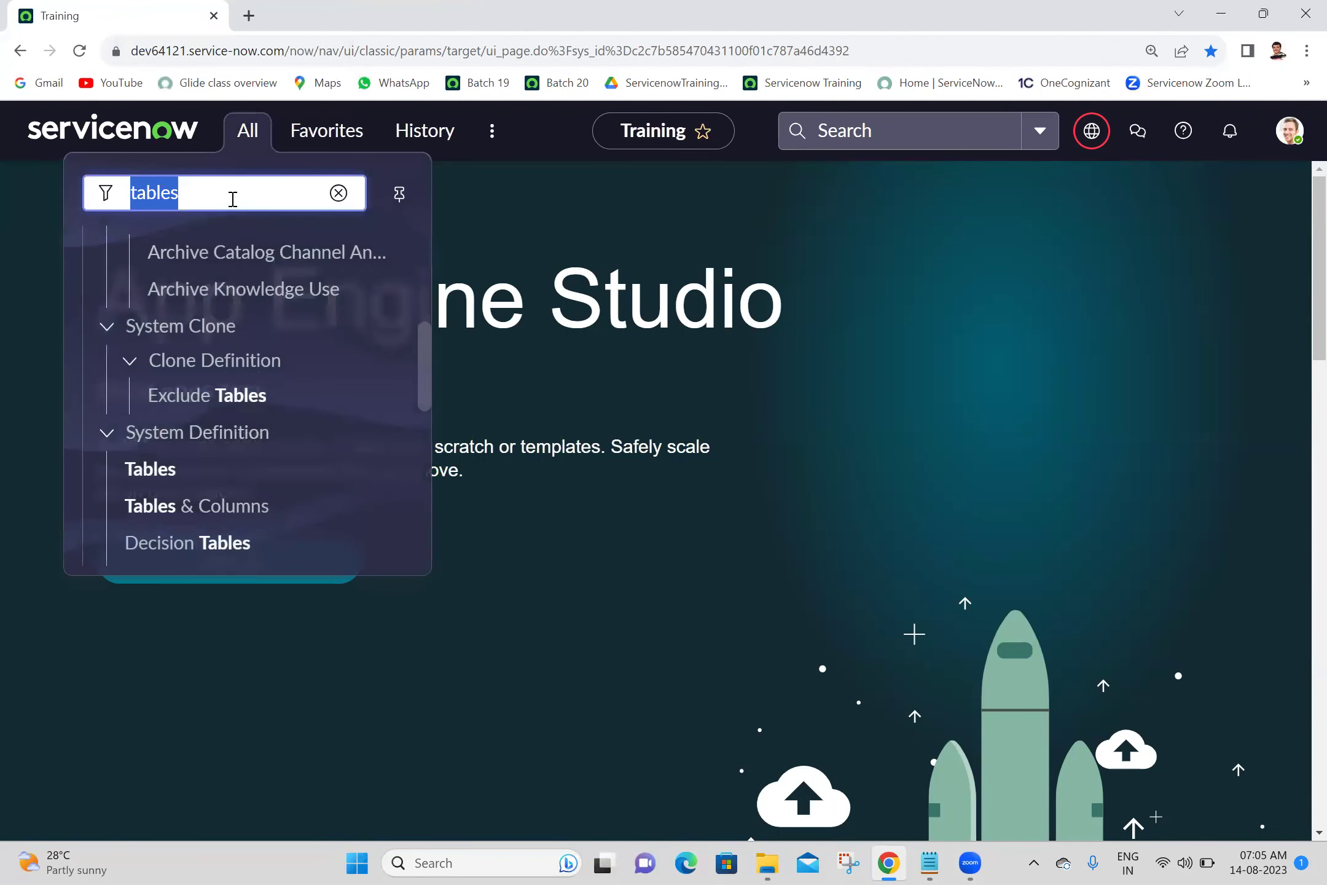
type("co")
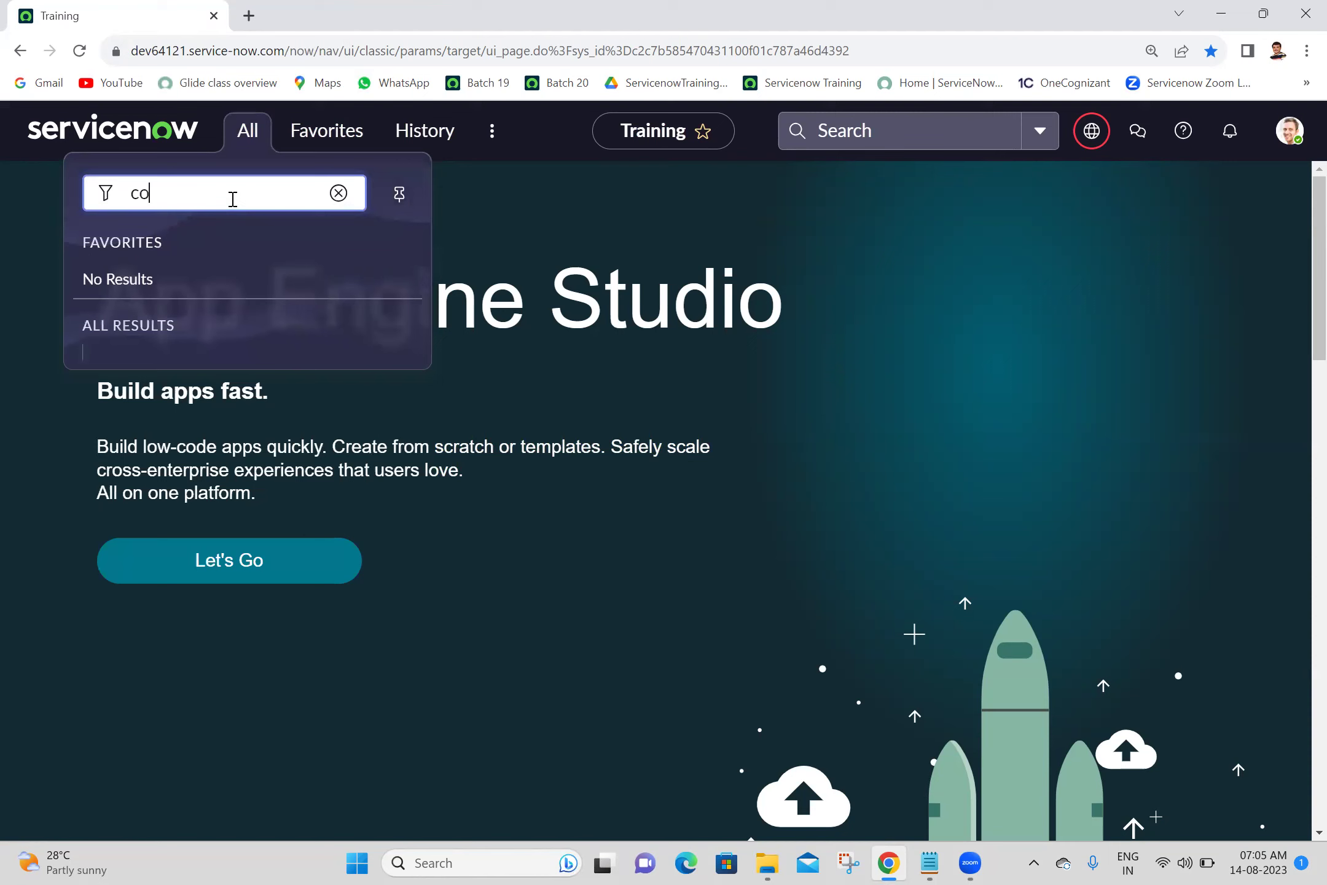
type("nfiguratio")
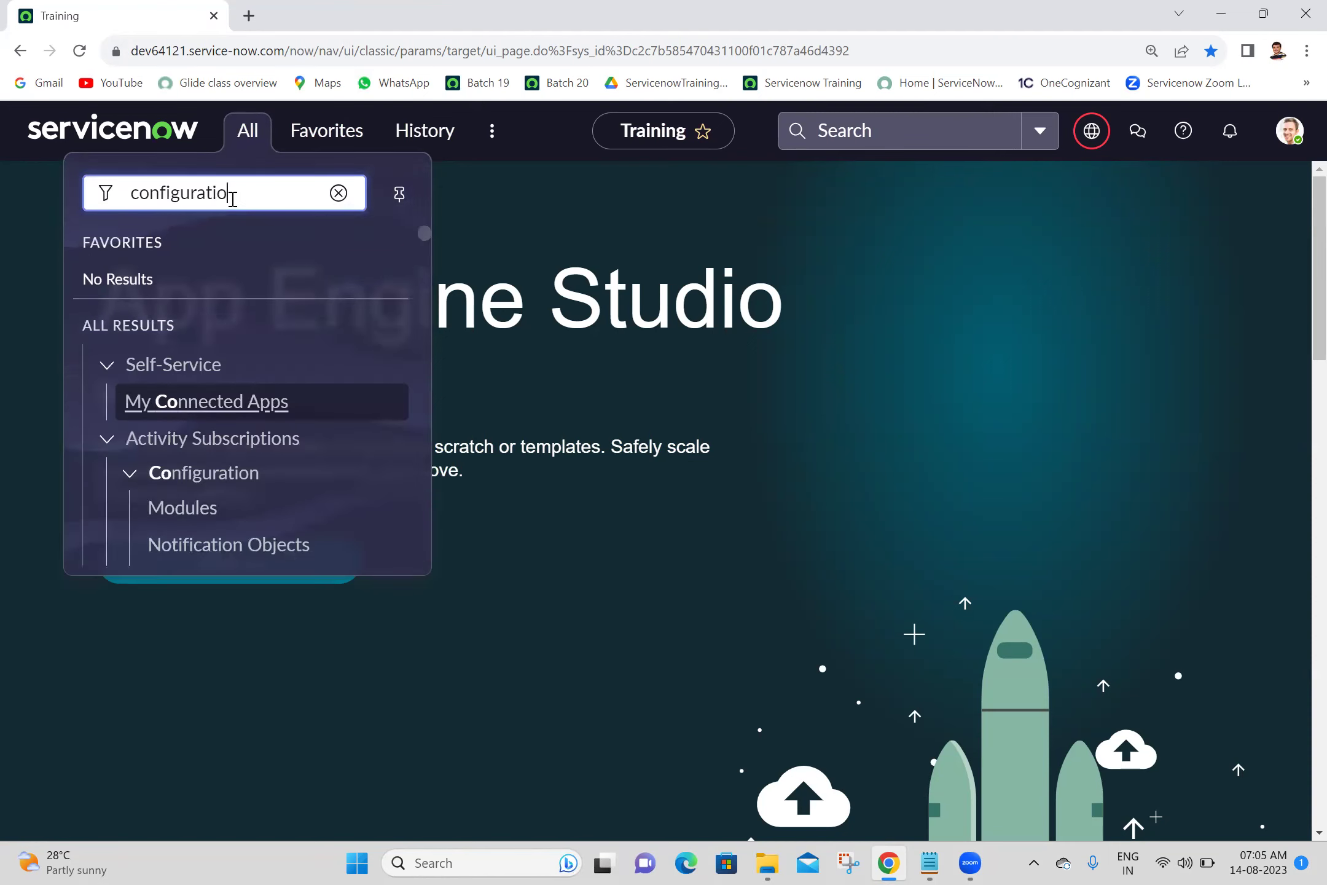
type("n")
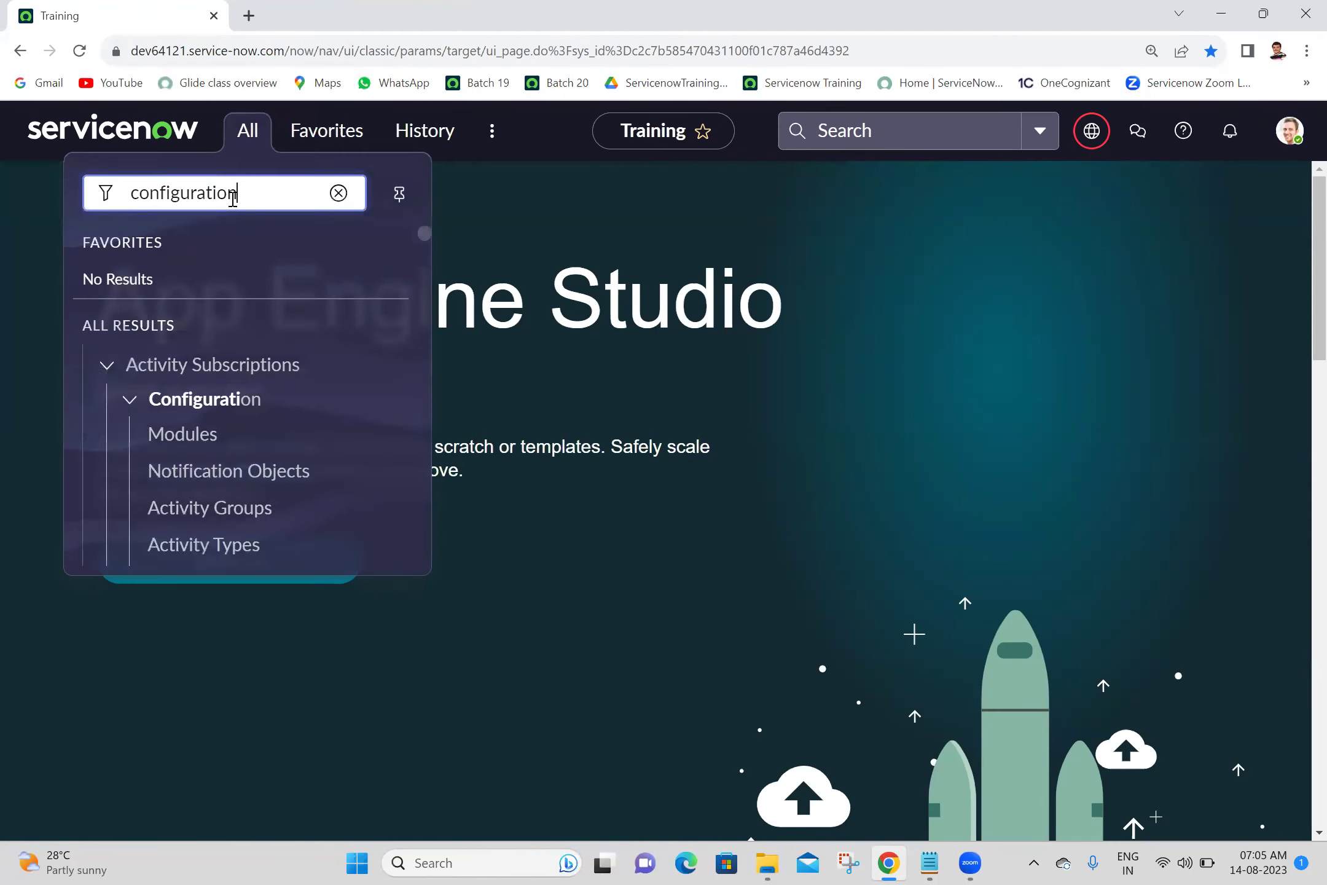
Collapse the filtered navigator groups from Activity Subscriptions to System Mobile and look through the Configuration application's modules.
left_click(109, 369)
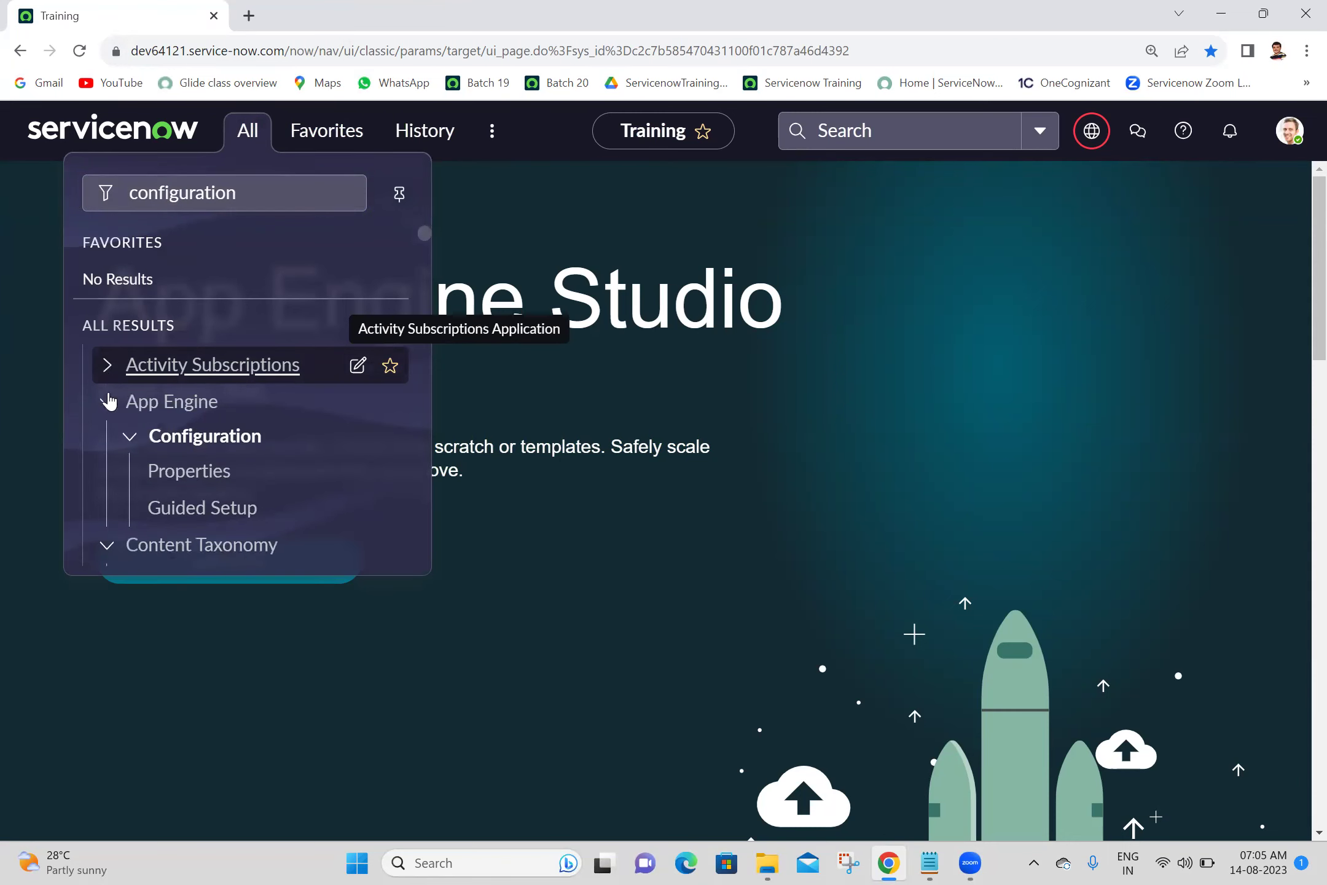
left_click(108, 403)
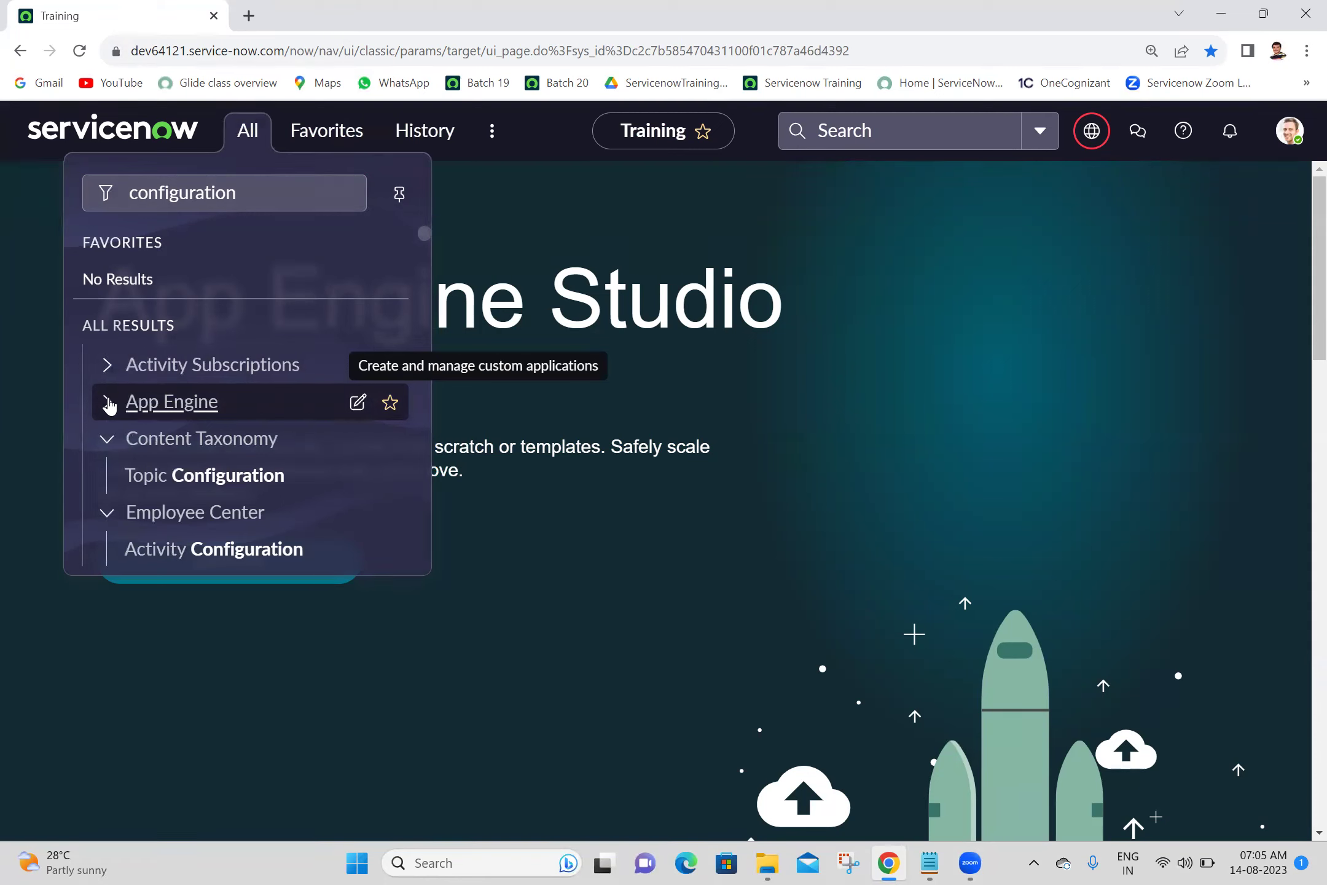
left_click(107, 438)
left_click(106, 476)
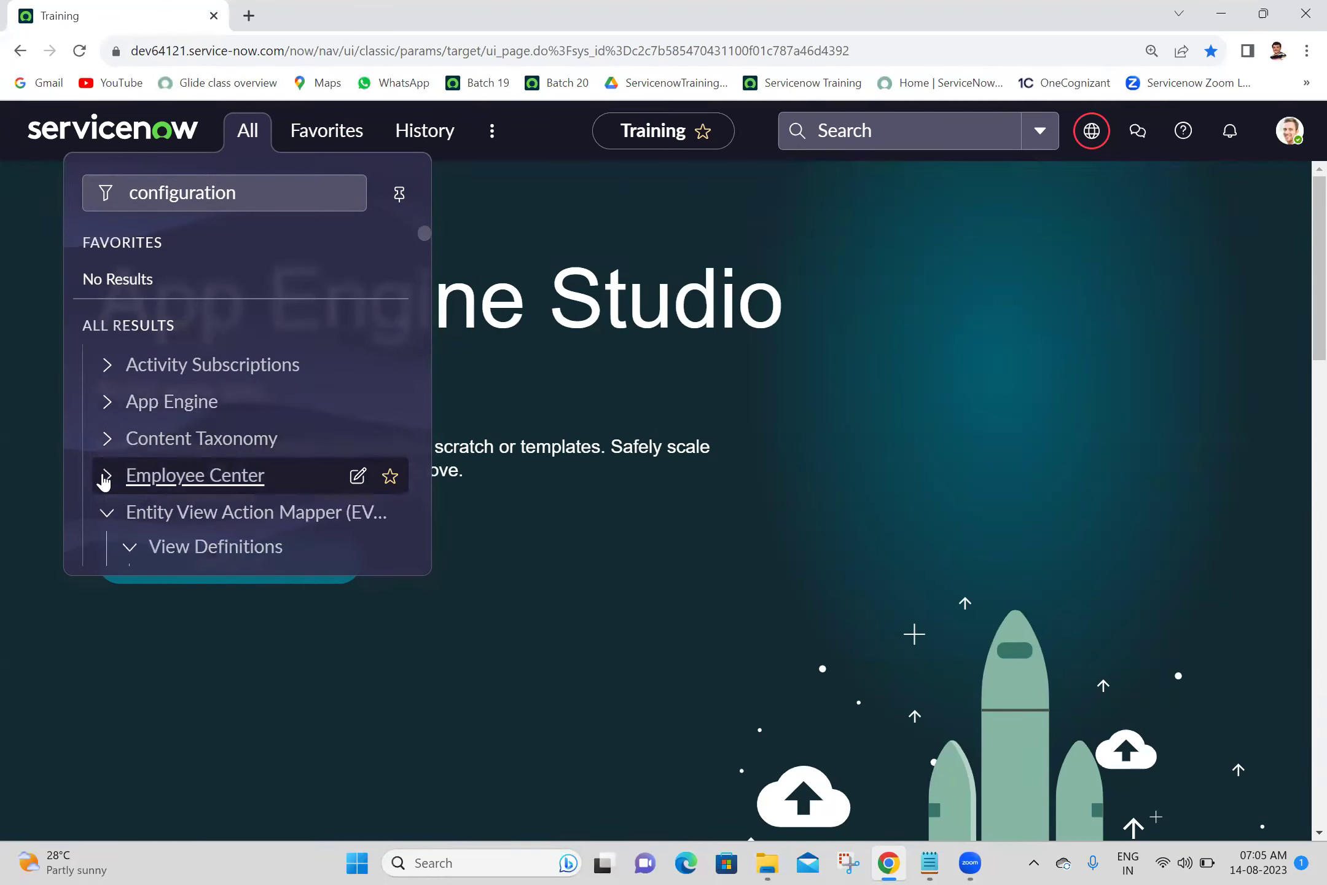
left_click(108, 518)
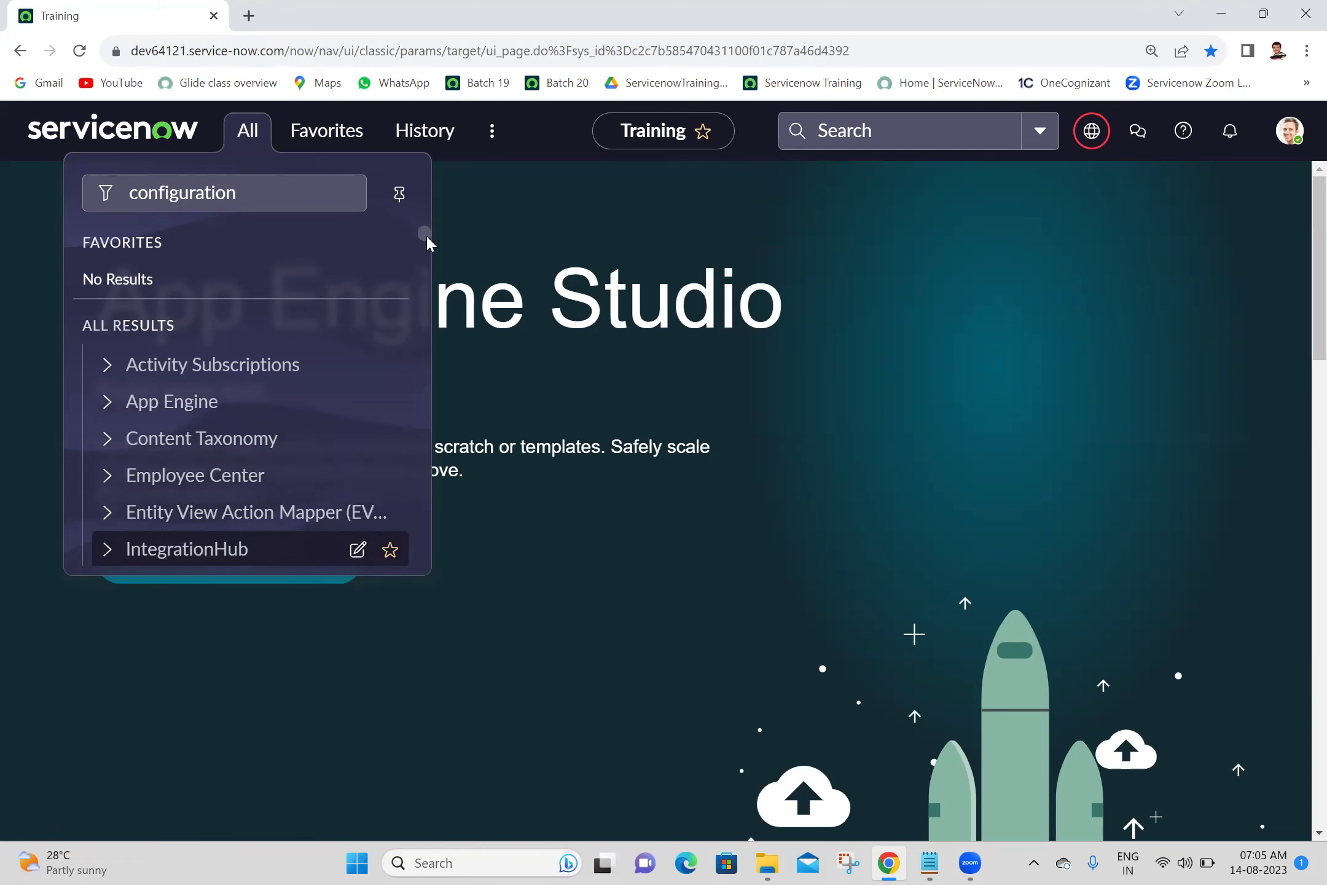
scroll(422, 233, "down", 1)
scroll(422, 234, "up", 1)
scroll(423, 239, "down", 3)
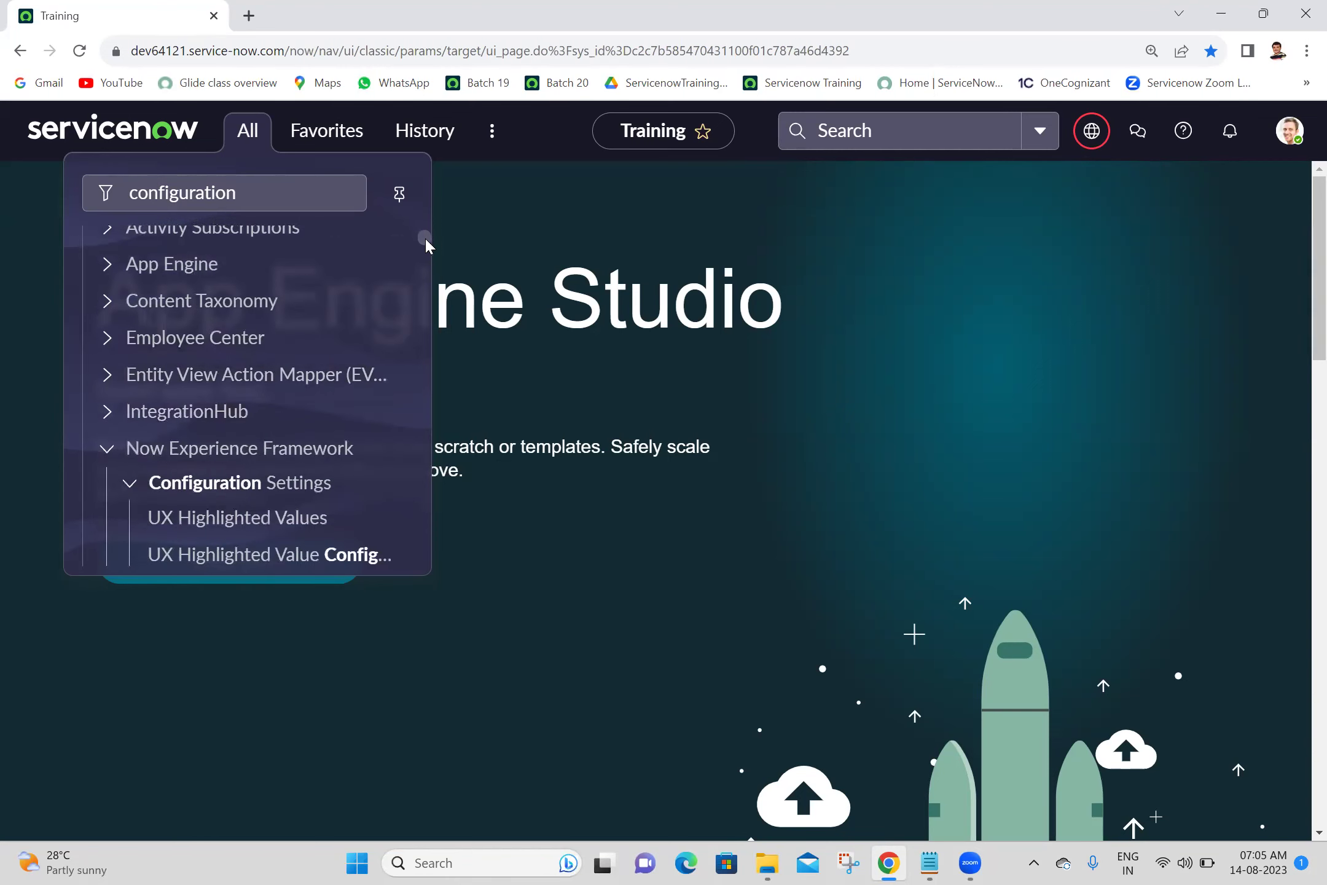
left_click(105, 454)
left_click(107, 488)
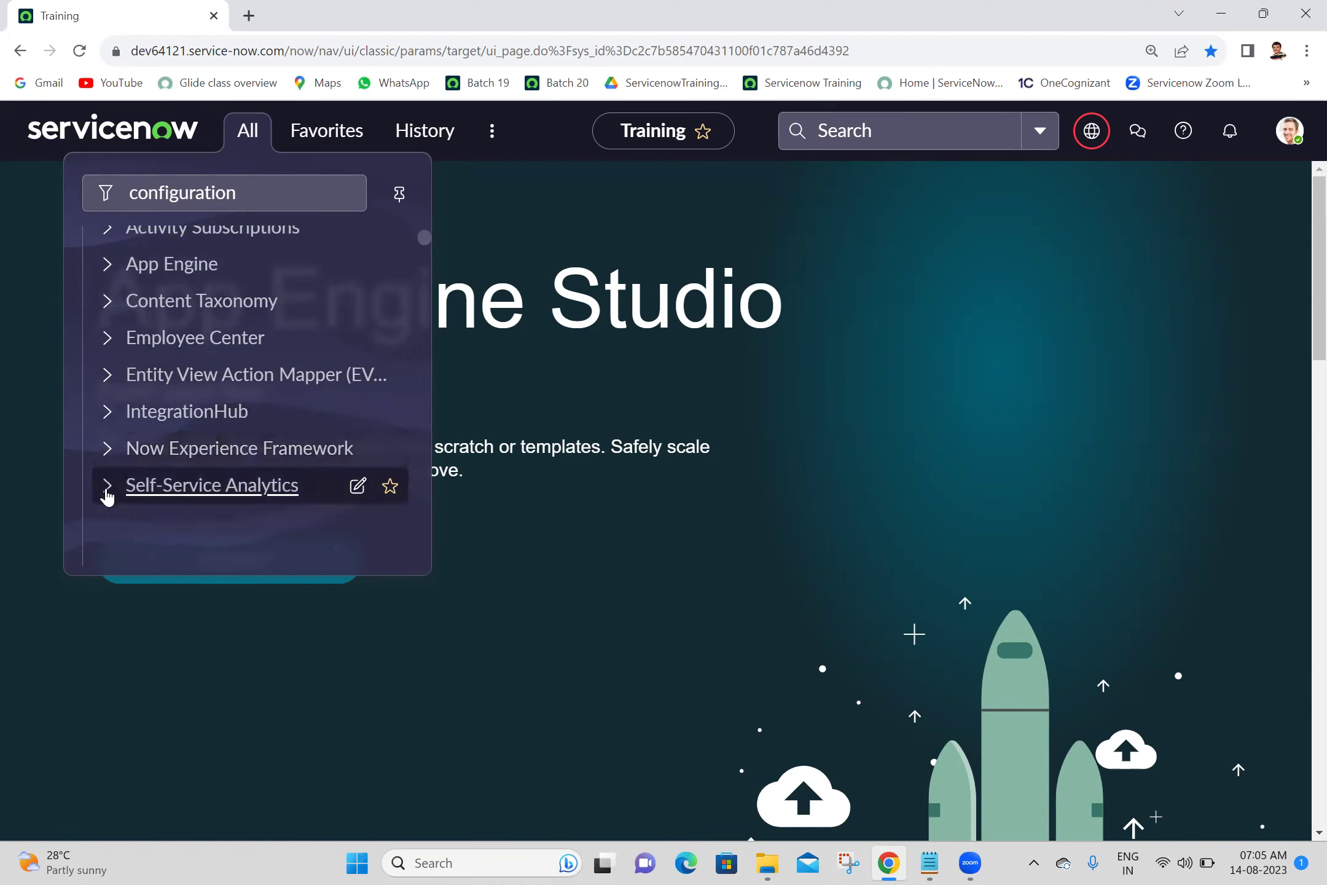
left_click(105, 521)
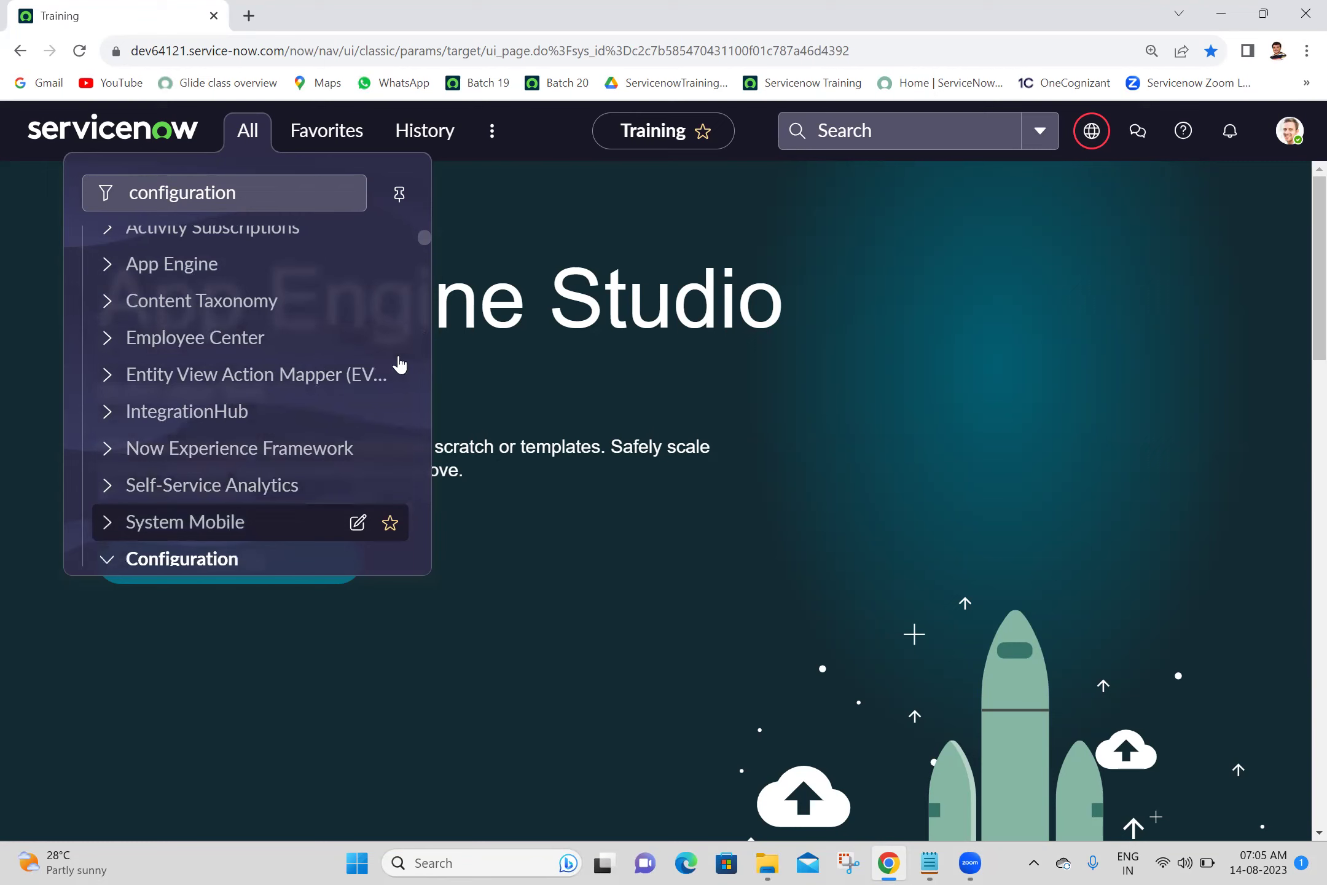
left_click_drag(425, 235, 429, 244)
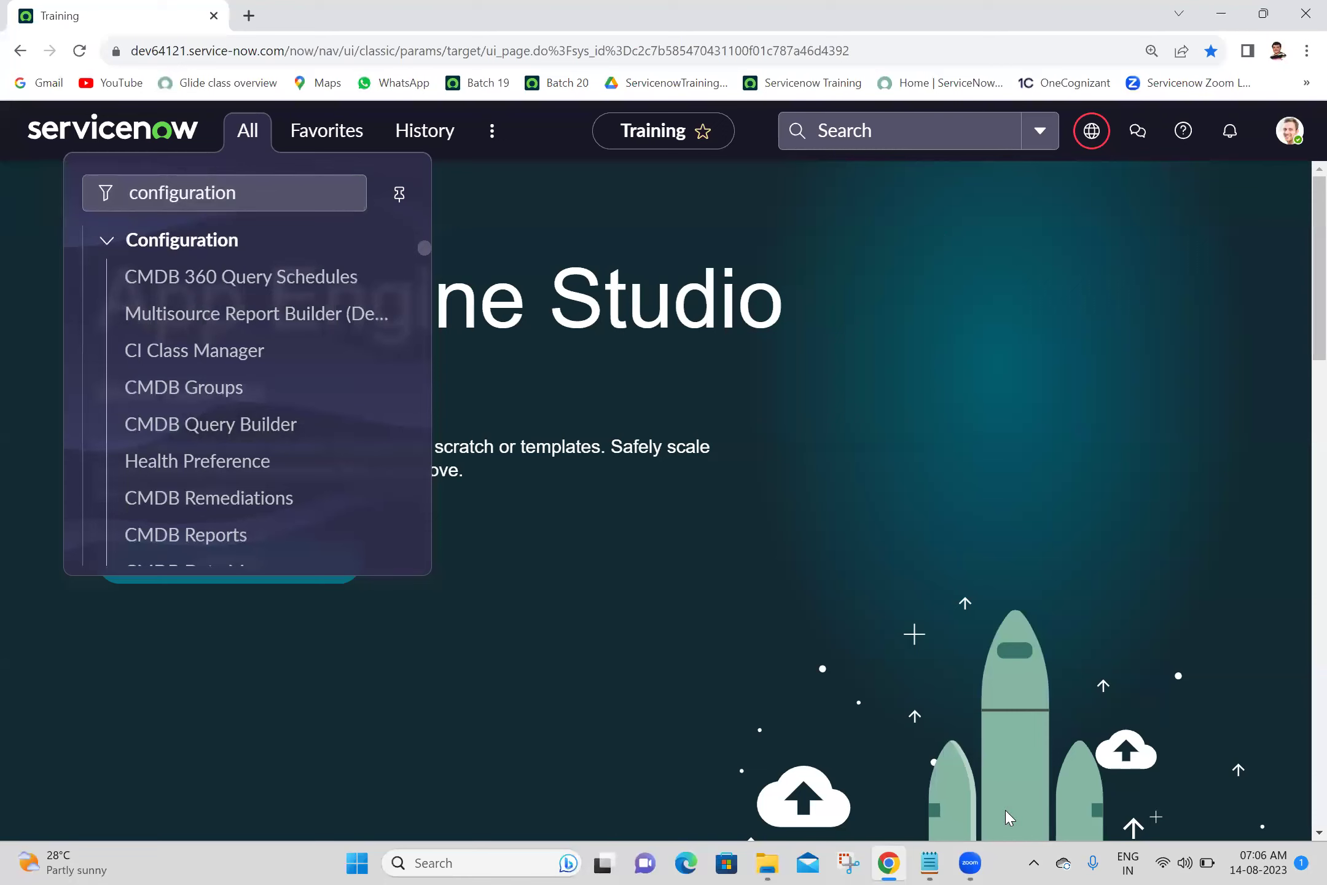
Switch to the Batch 20 notes, add the line "Configuration -->CI Class Manager" and save the file.
left_click(930, 862)
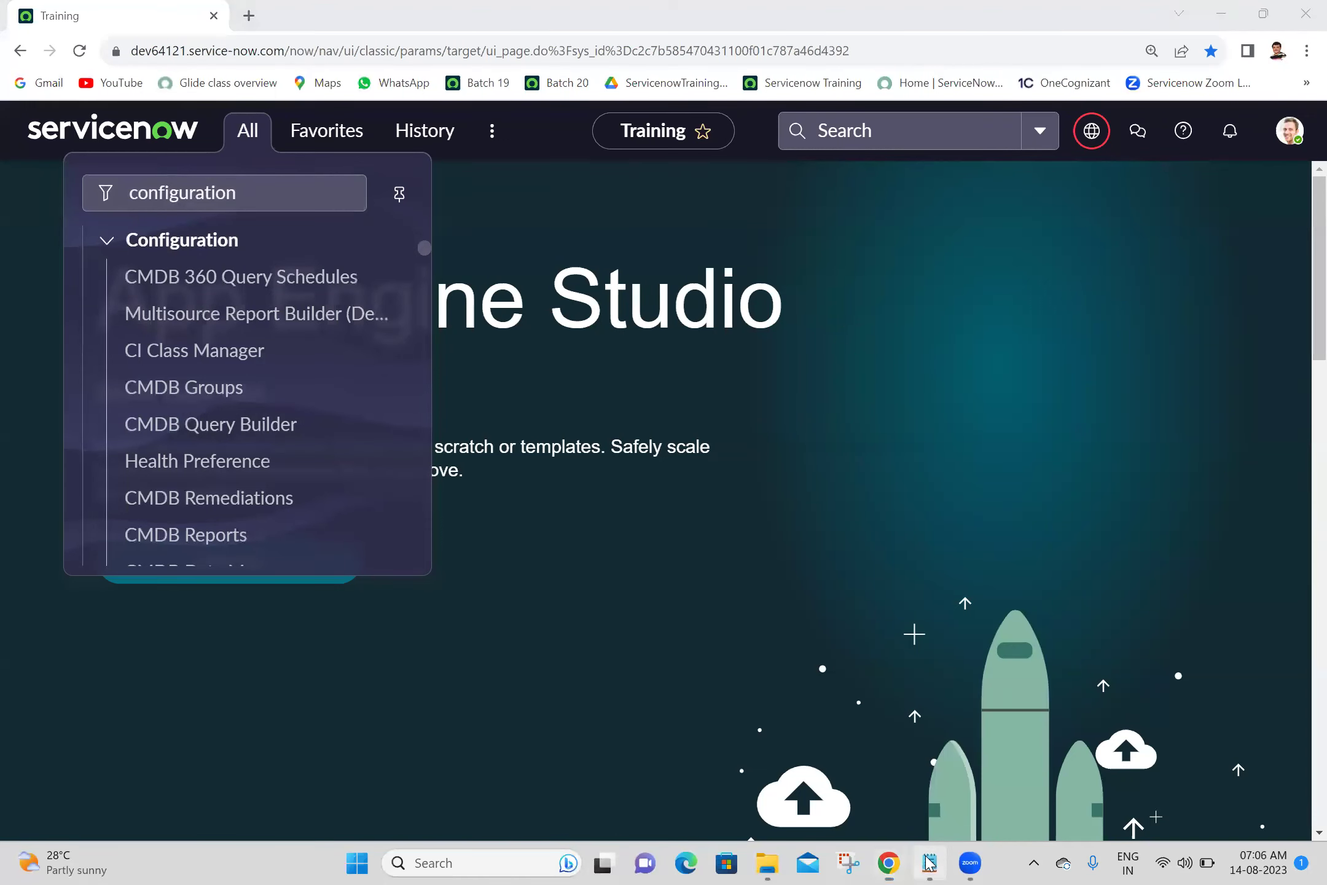
type("Configu")
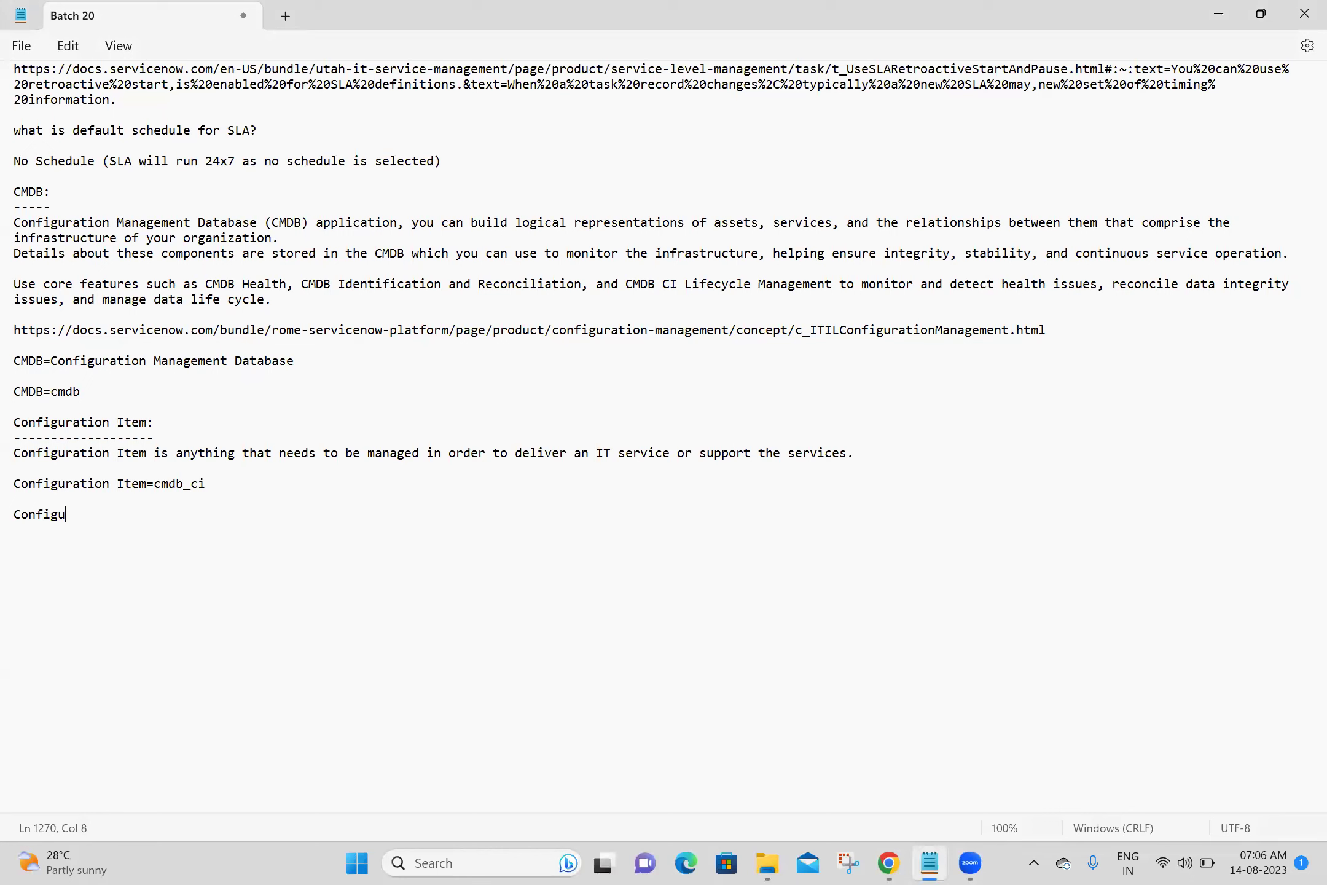
type("ration -->CI ClaSS")
key("BackSpace")
key("BackSpace")
key("BackSpace")
key("BackSpace")
type("ass Manager")
key("Return")
key("Return")
key("ctrl+s")
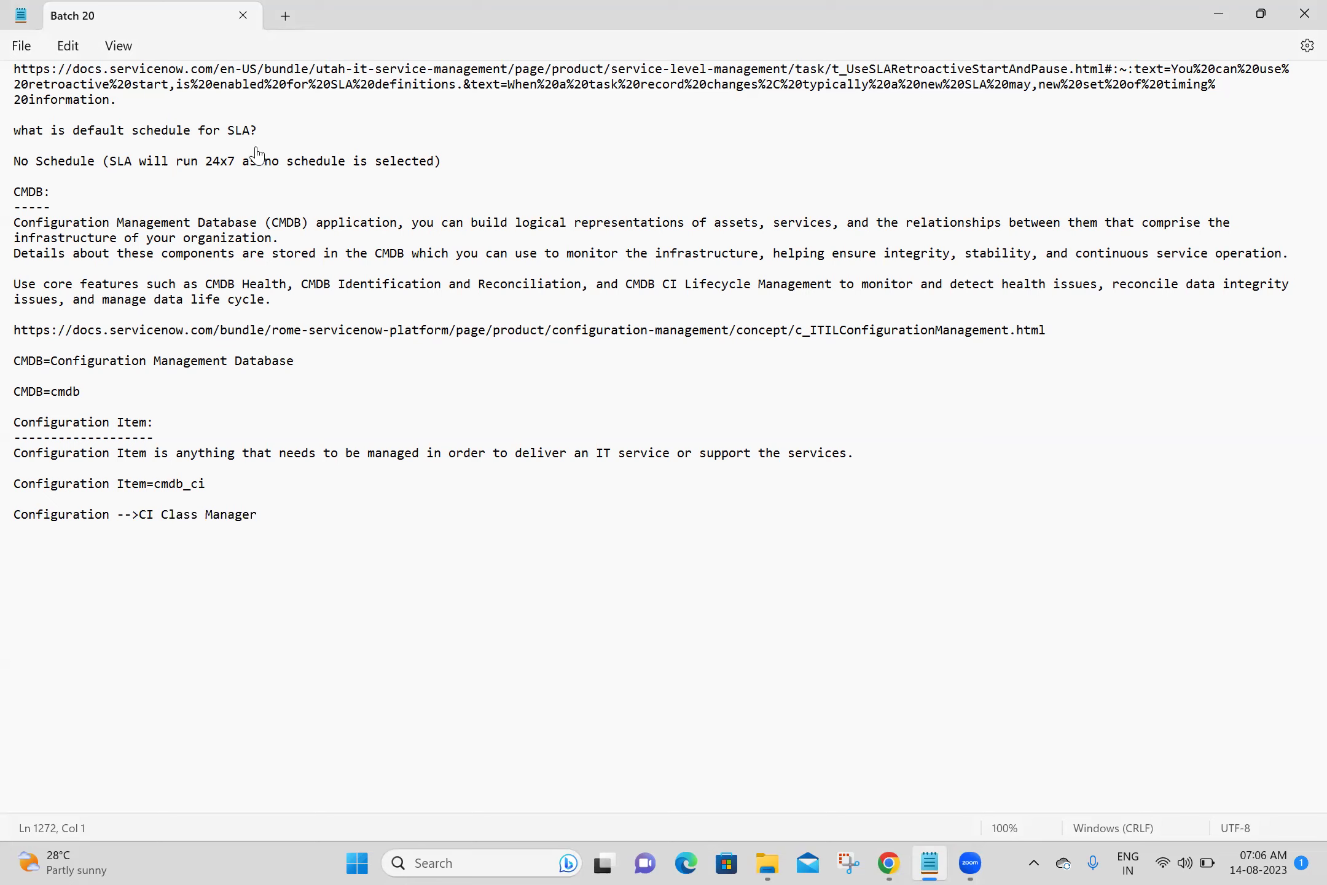
Switch to ServiceNow, open CI Class Manager in a new tab and look through its CI class hierarchy.
key("alt+Tab")
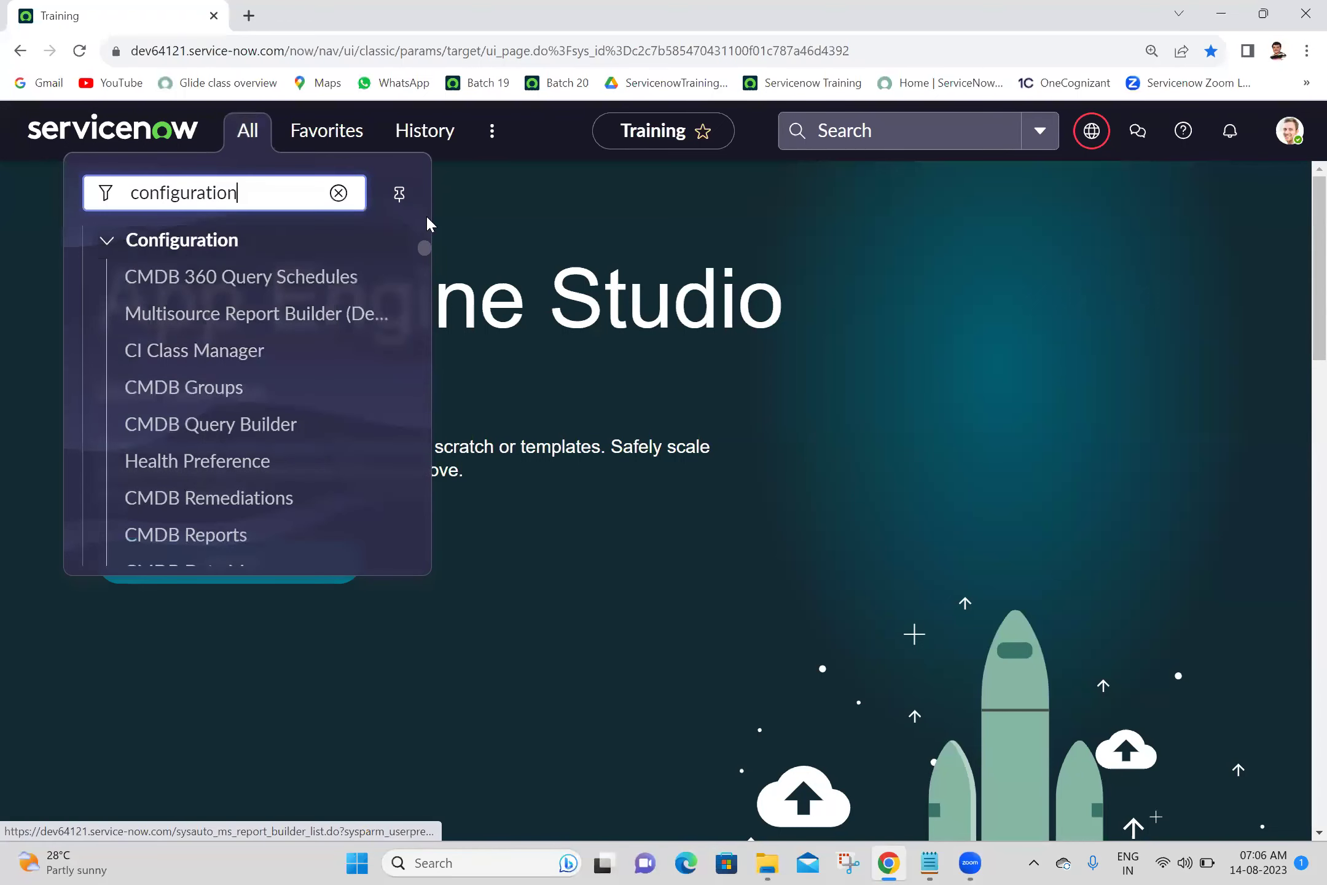
left_click(235, 355, "ctrl")
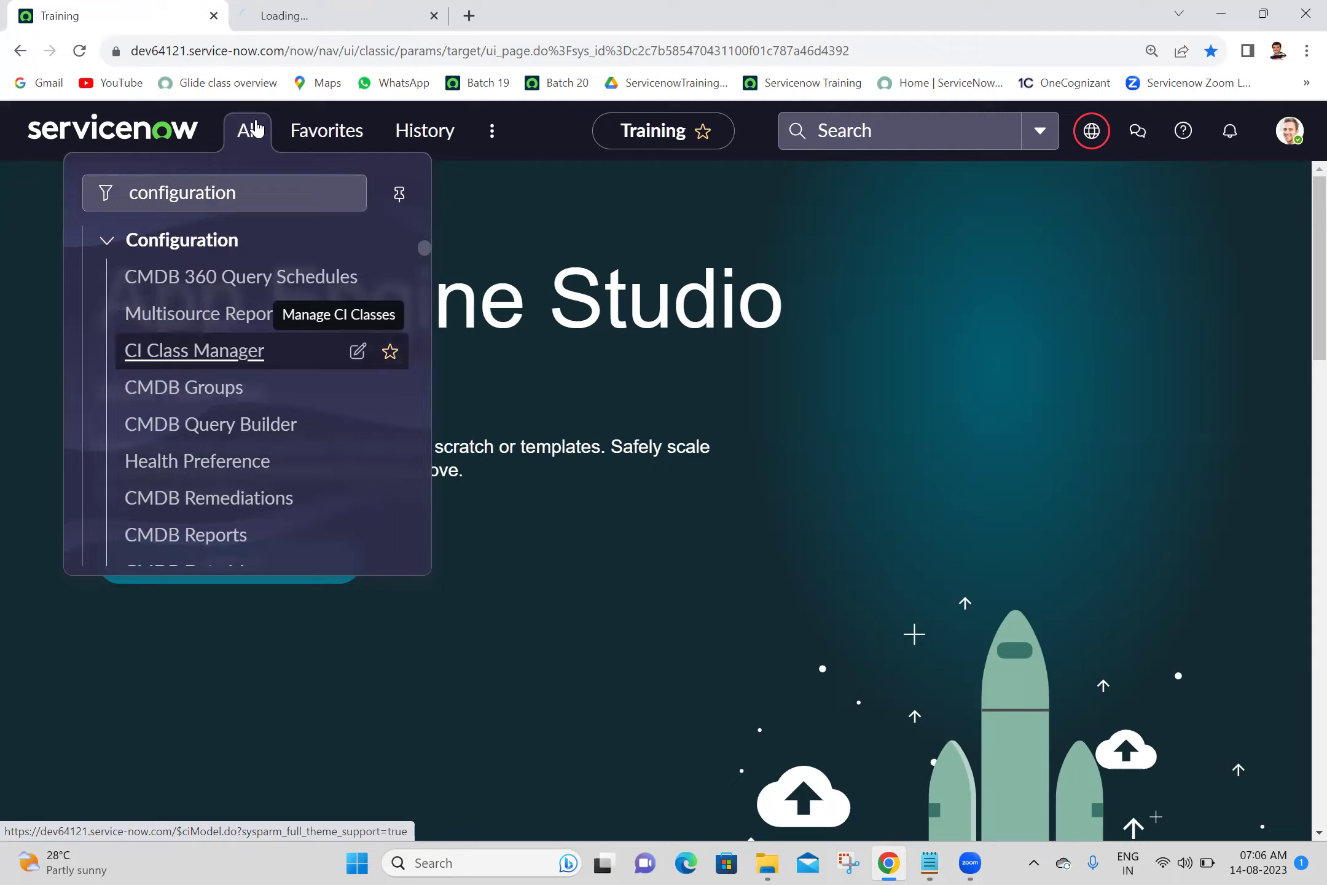
left_click(310, 7)
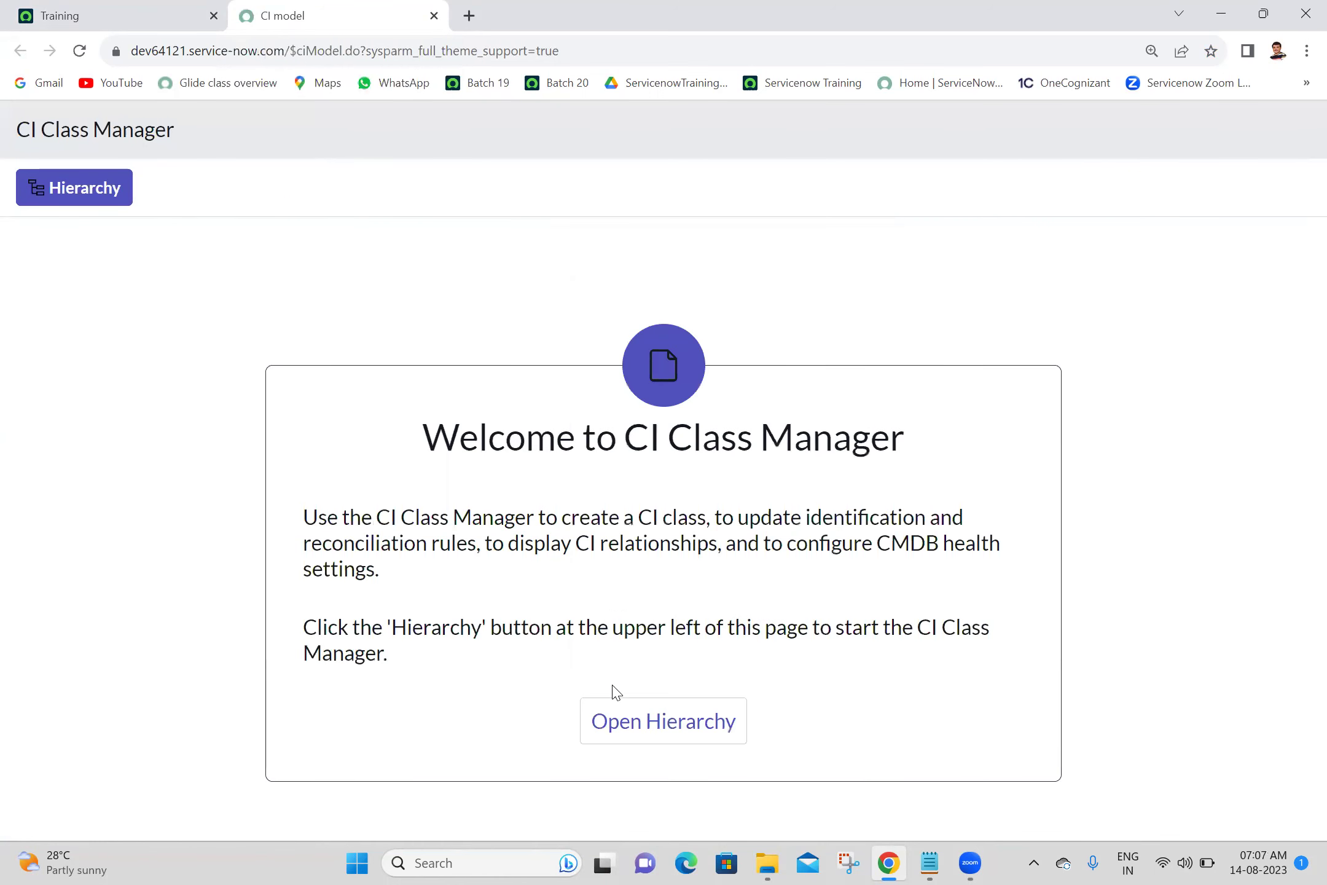
left_click(670, 730)
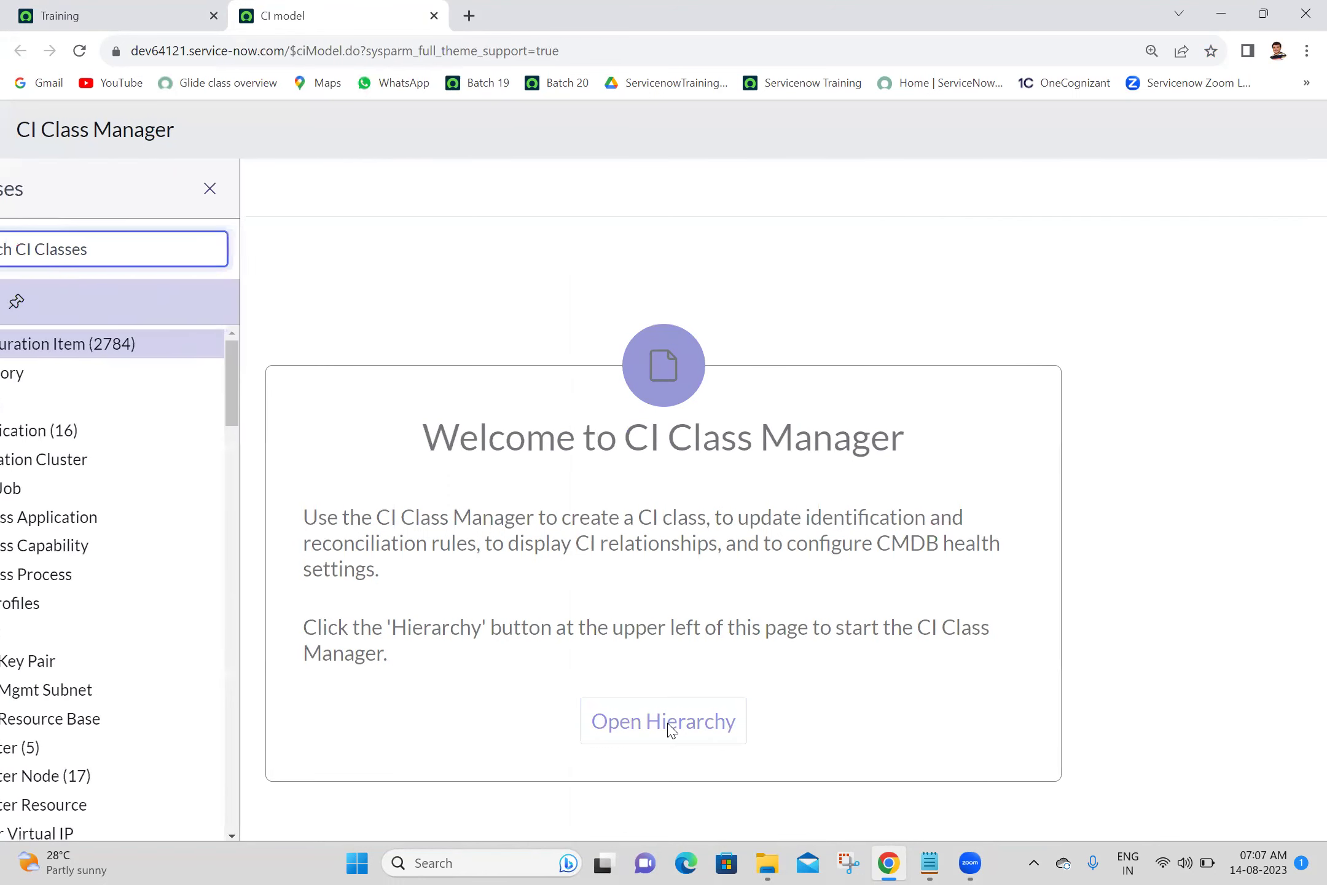
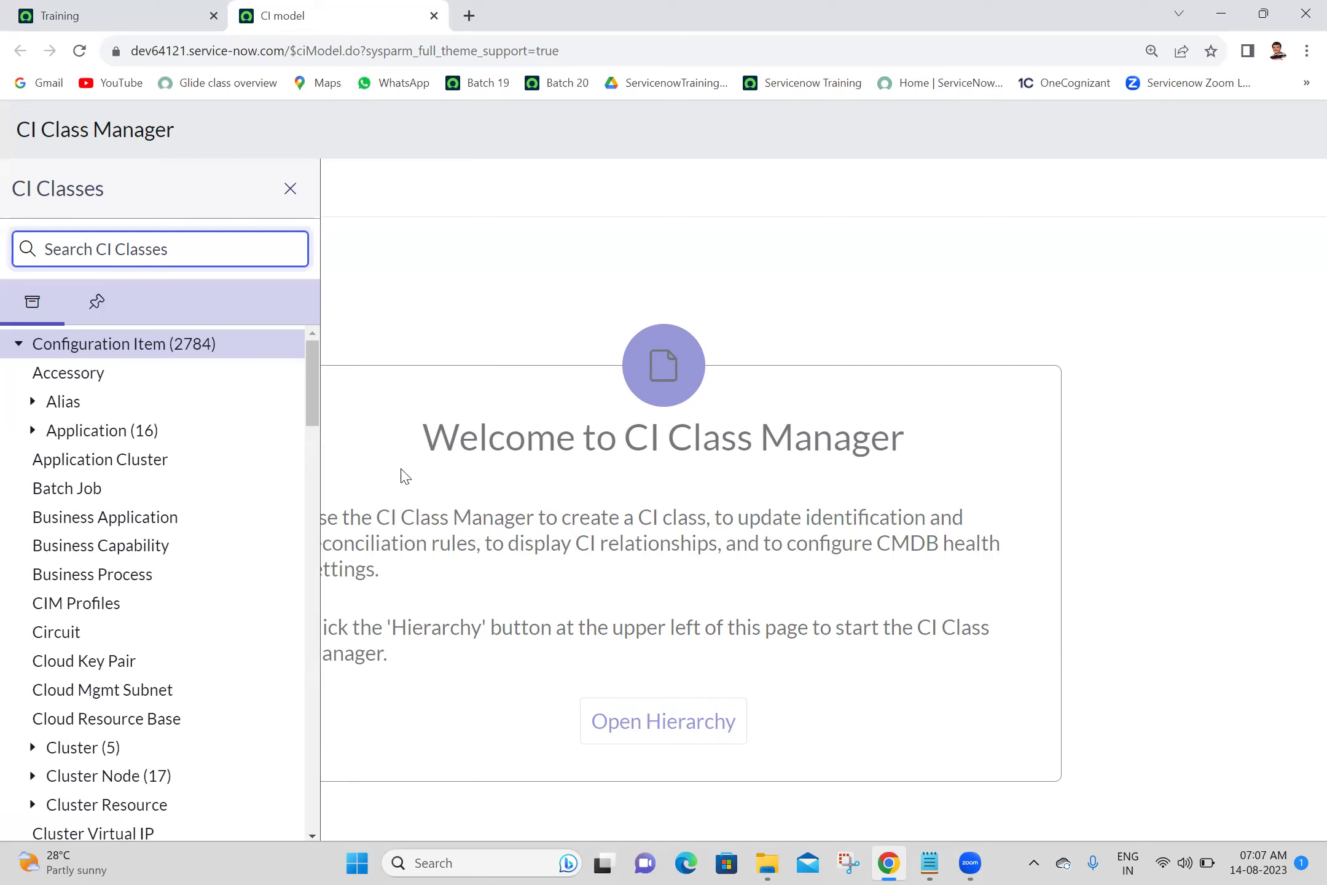
left_click_drag(314, 397, 315, 553)
left_click_drag(314, 637, 313, 387)
Search the CI classes for "busi", pick Business Application and open that class to view its basic info.
type("busi")
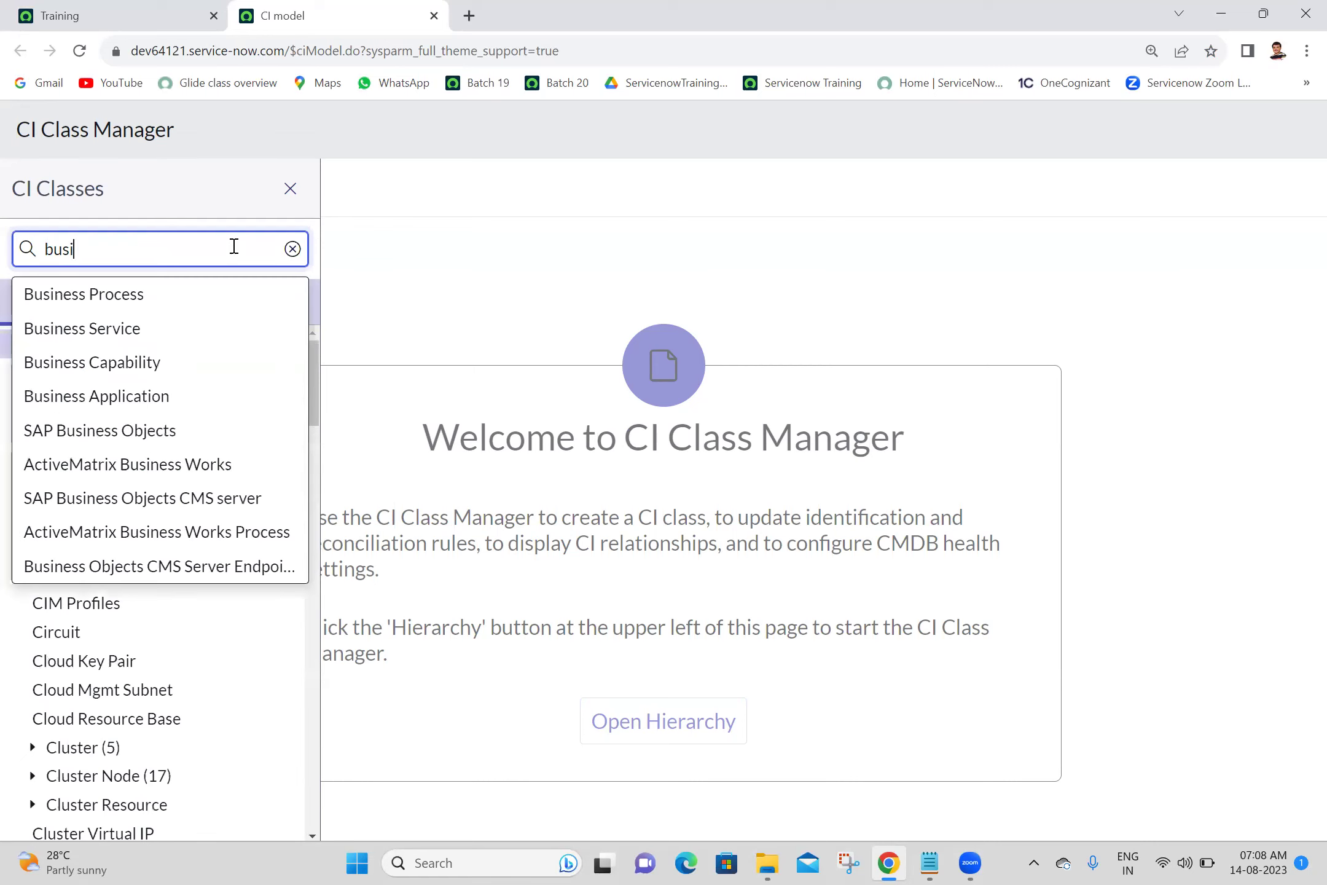
left_click(168, 413)
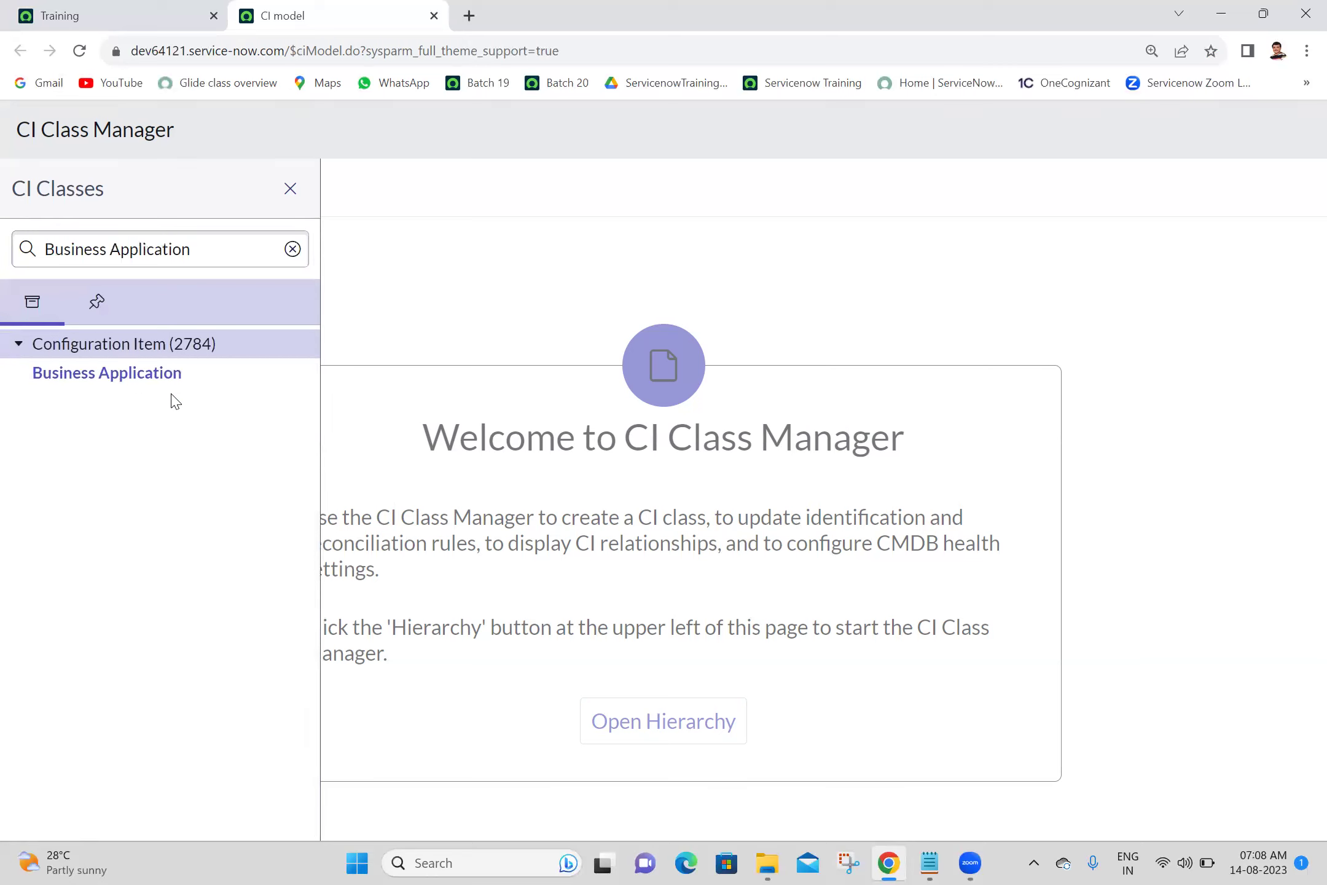
left_click(139, 385)
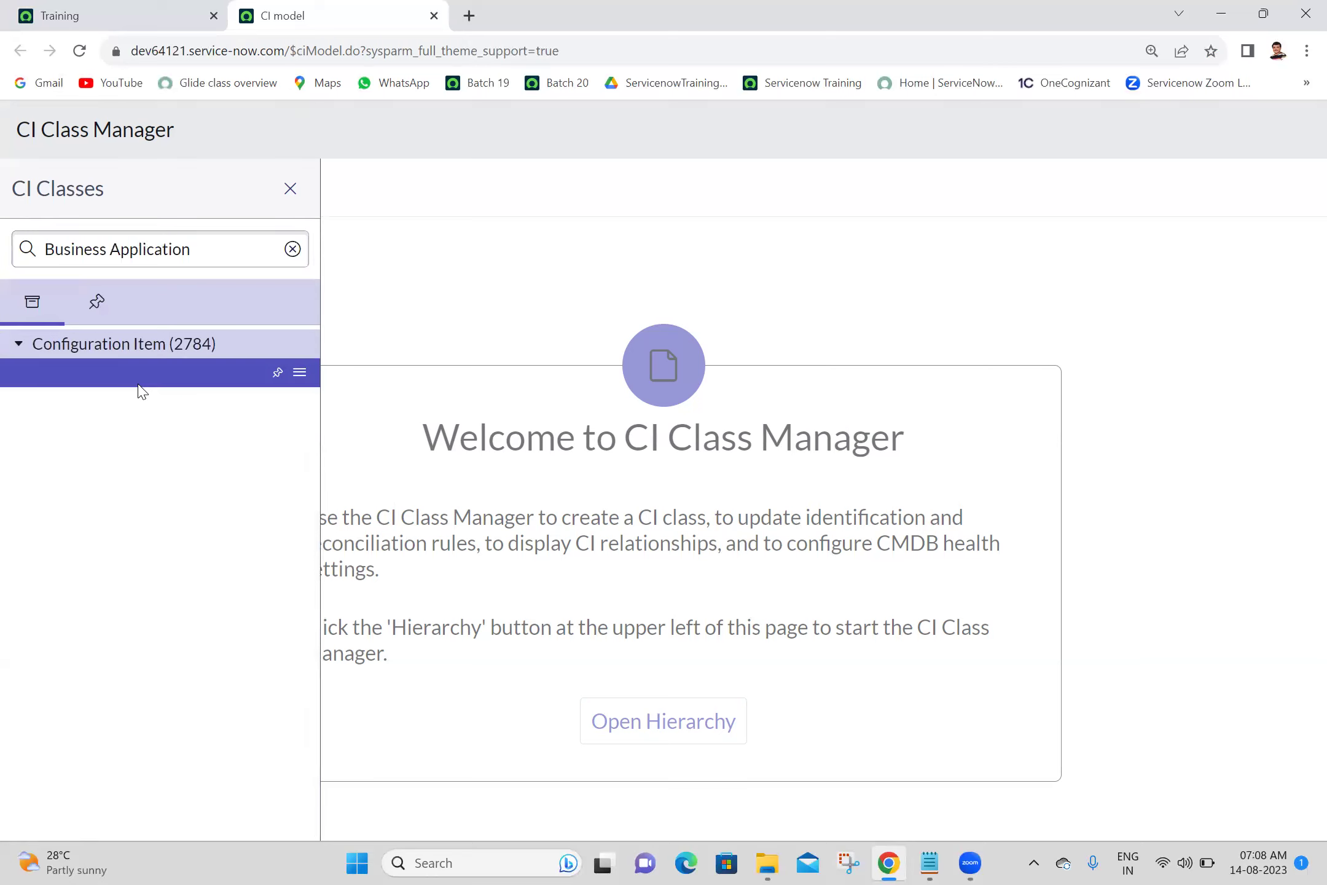
left_click(89, 389)
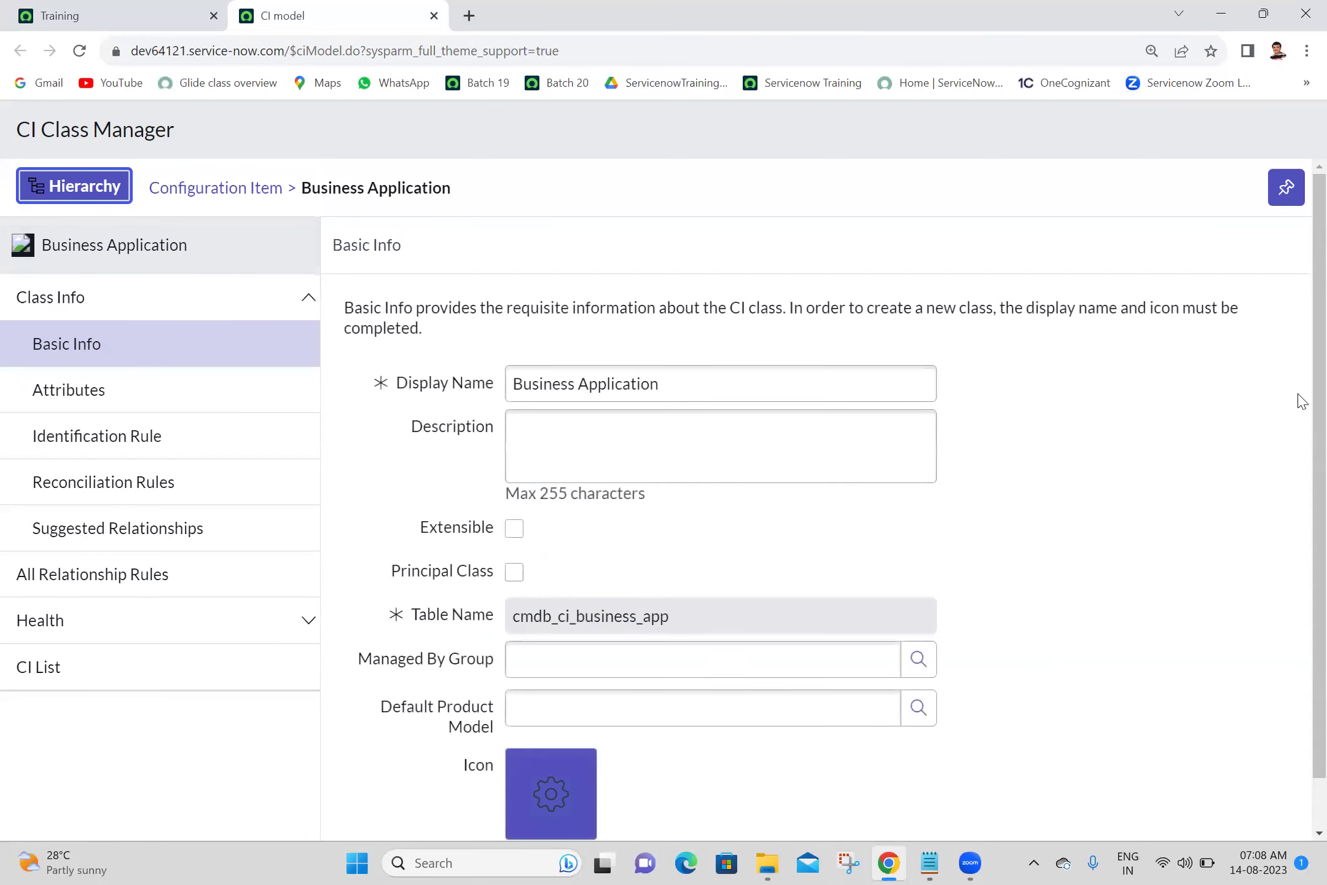
scroll(1297, 491, "down", 1)
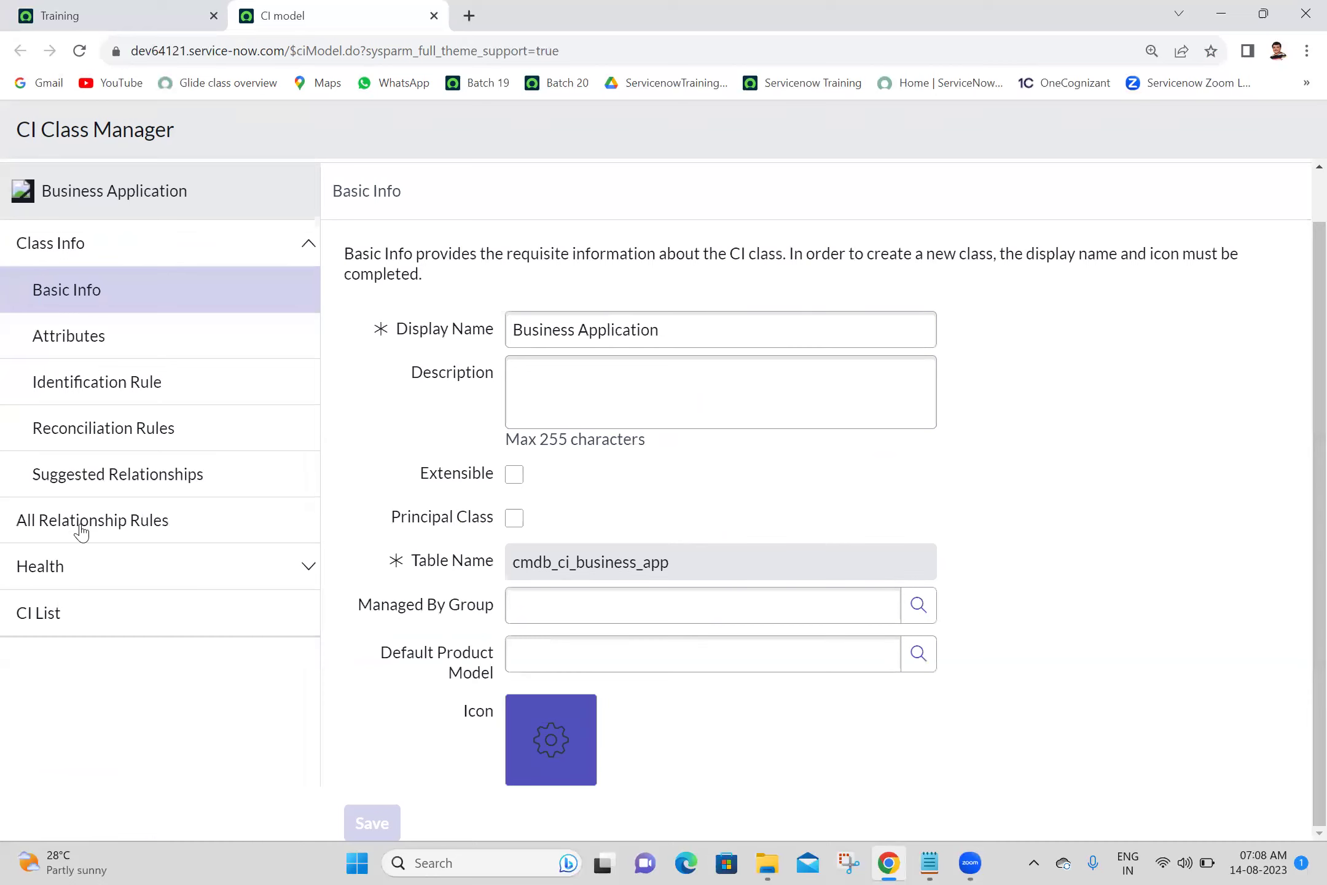
Review the Business Application class's attributes and its CI list.
left_click(113, 347)
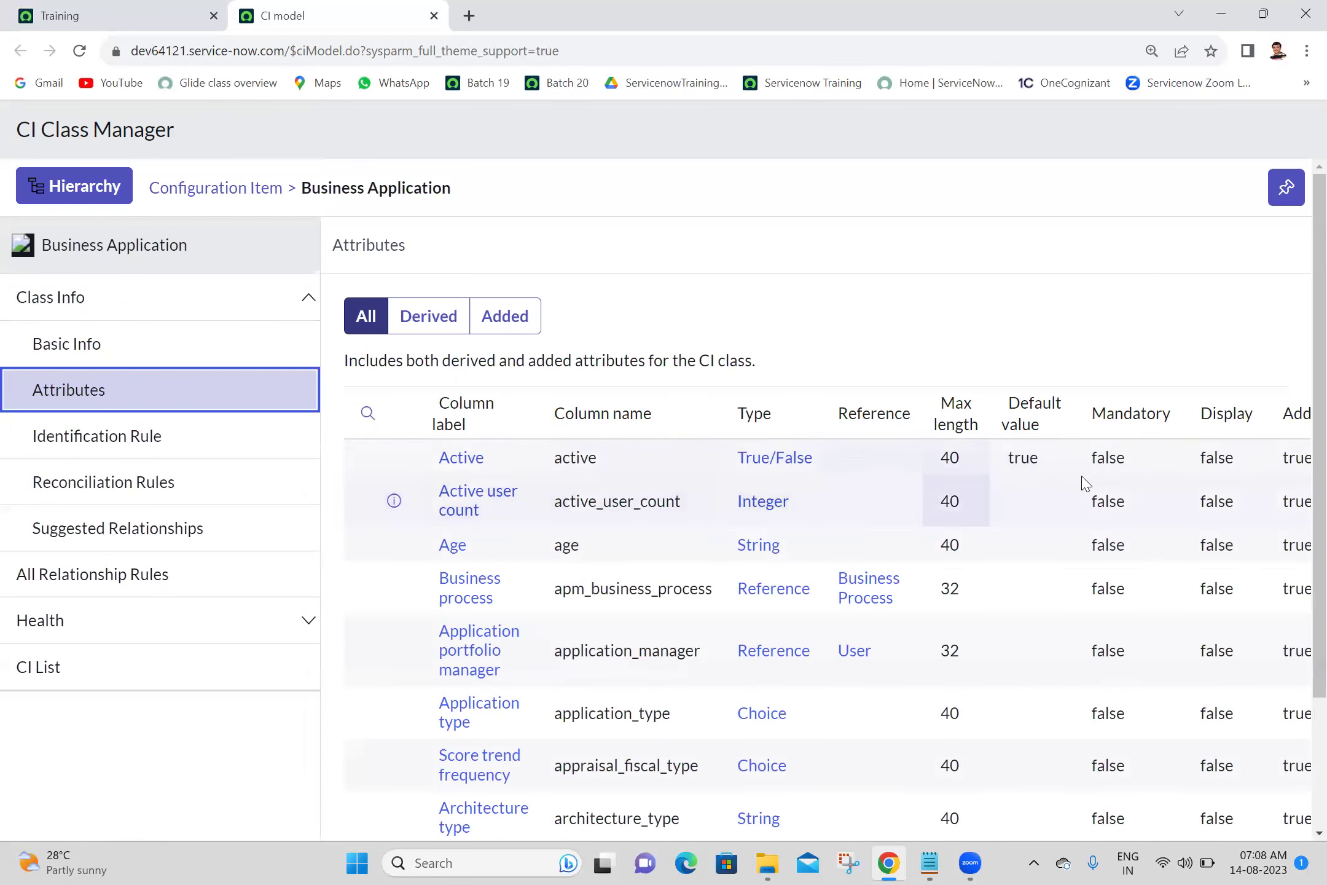
scroll(1296, 424, "down", 3)
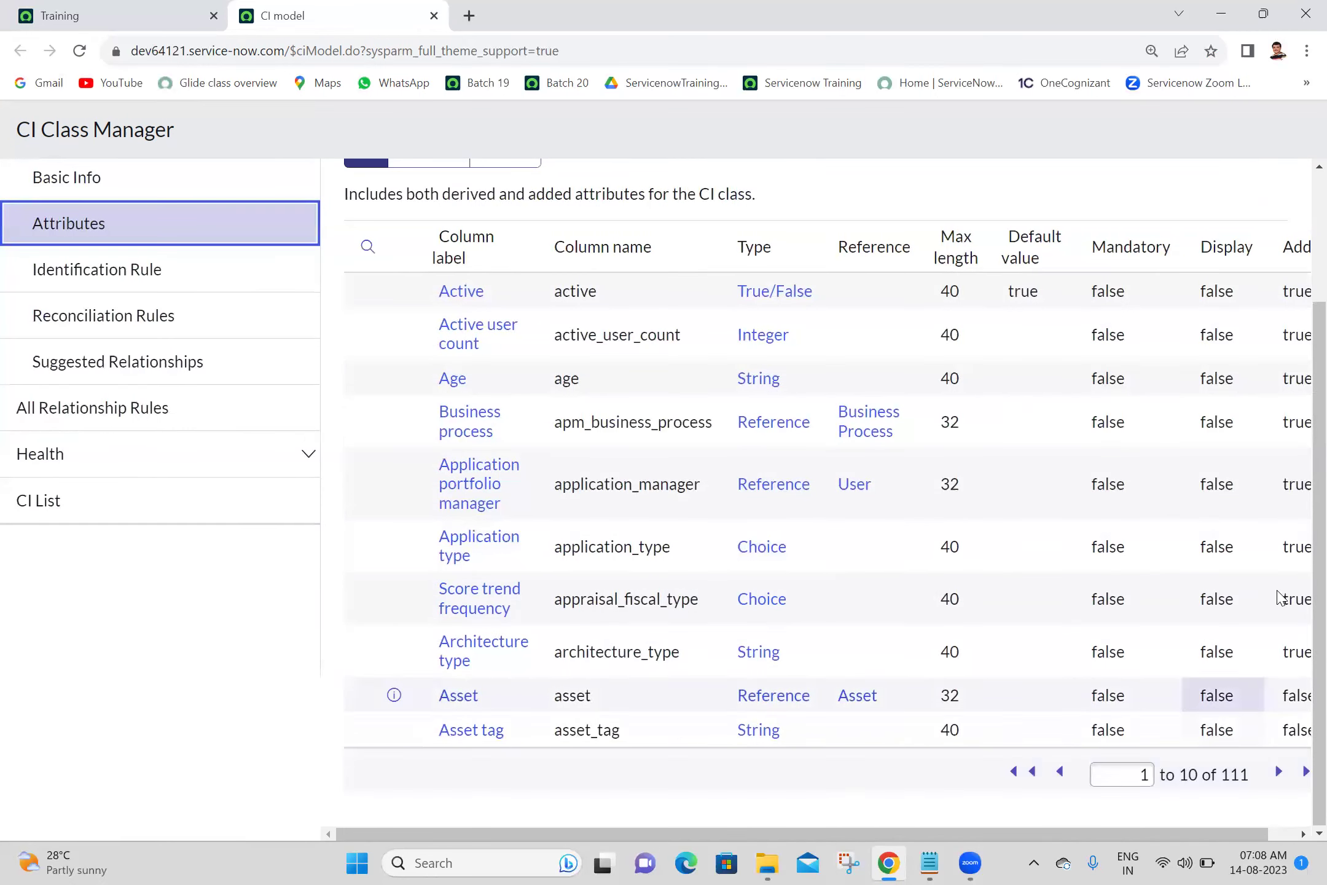
left_click(56, 500)
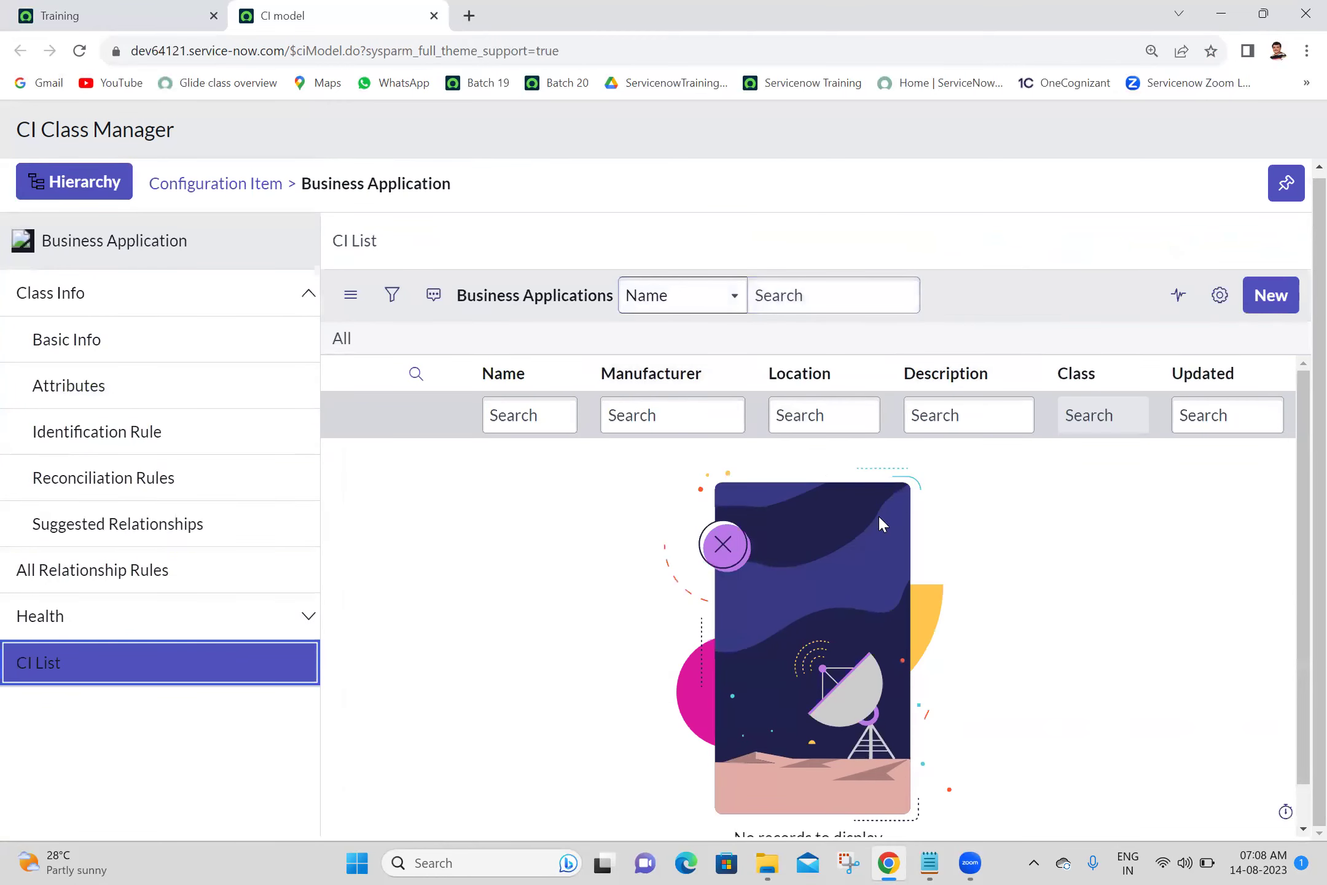
left_click(25, 7)
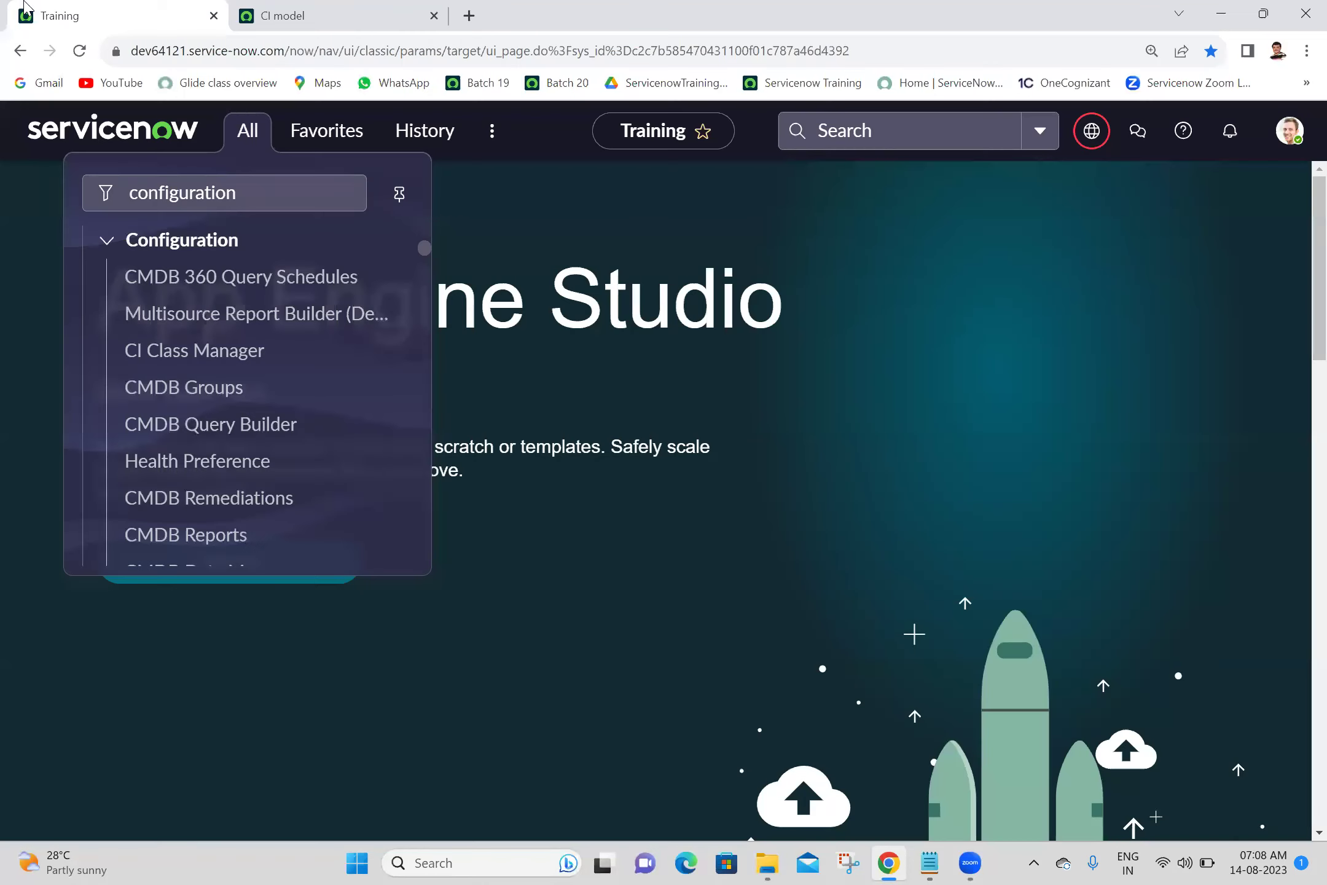
left_click(299, 9)
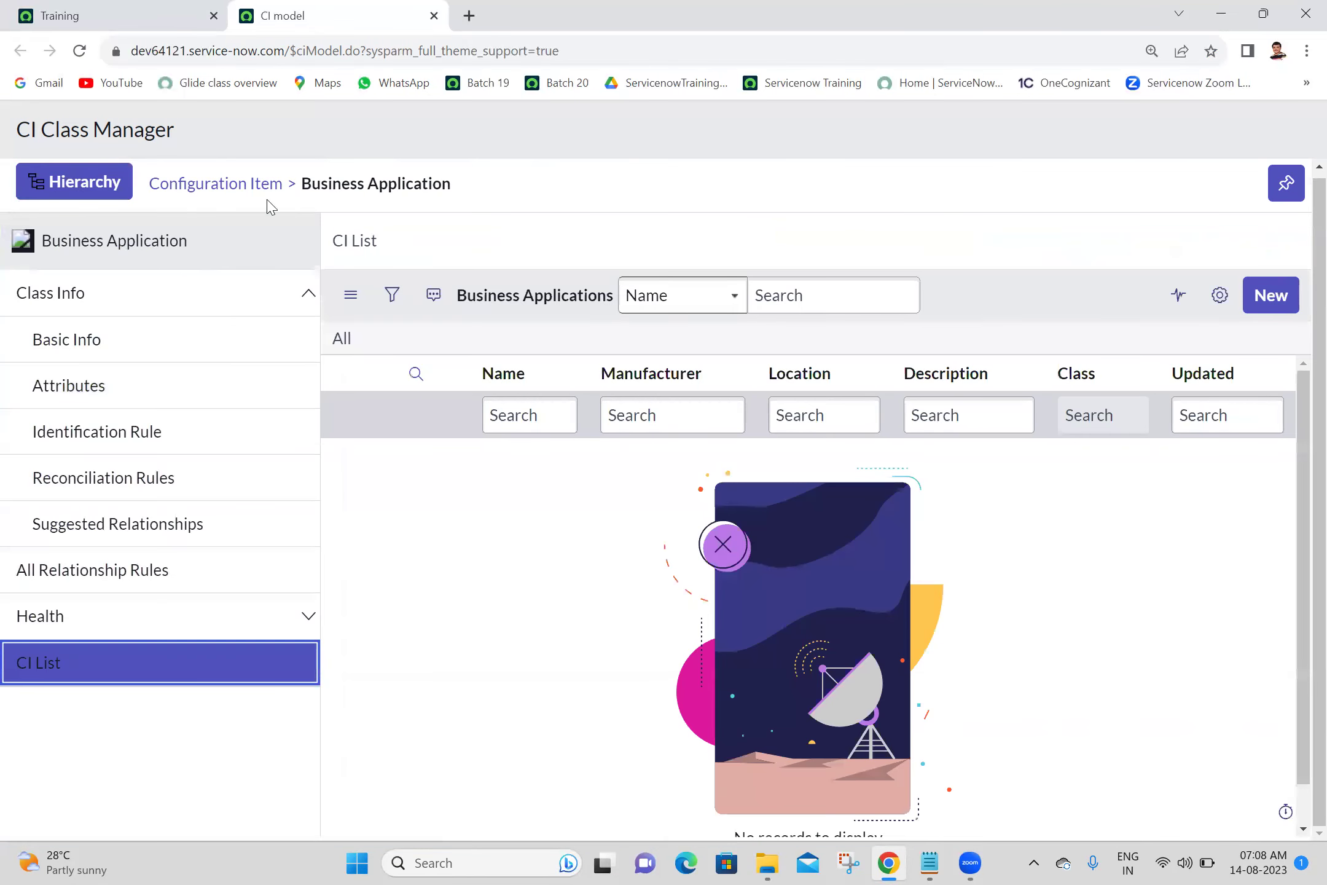
Go up to the parent Configuration Item class and filter its CI list to items of class Computer.
left_click(248, 190)
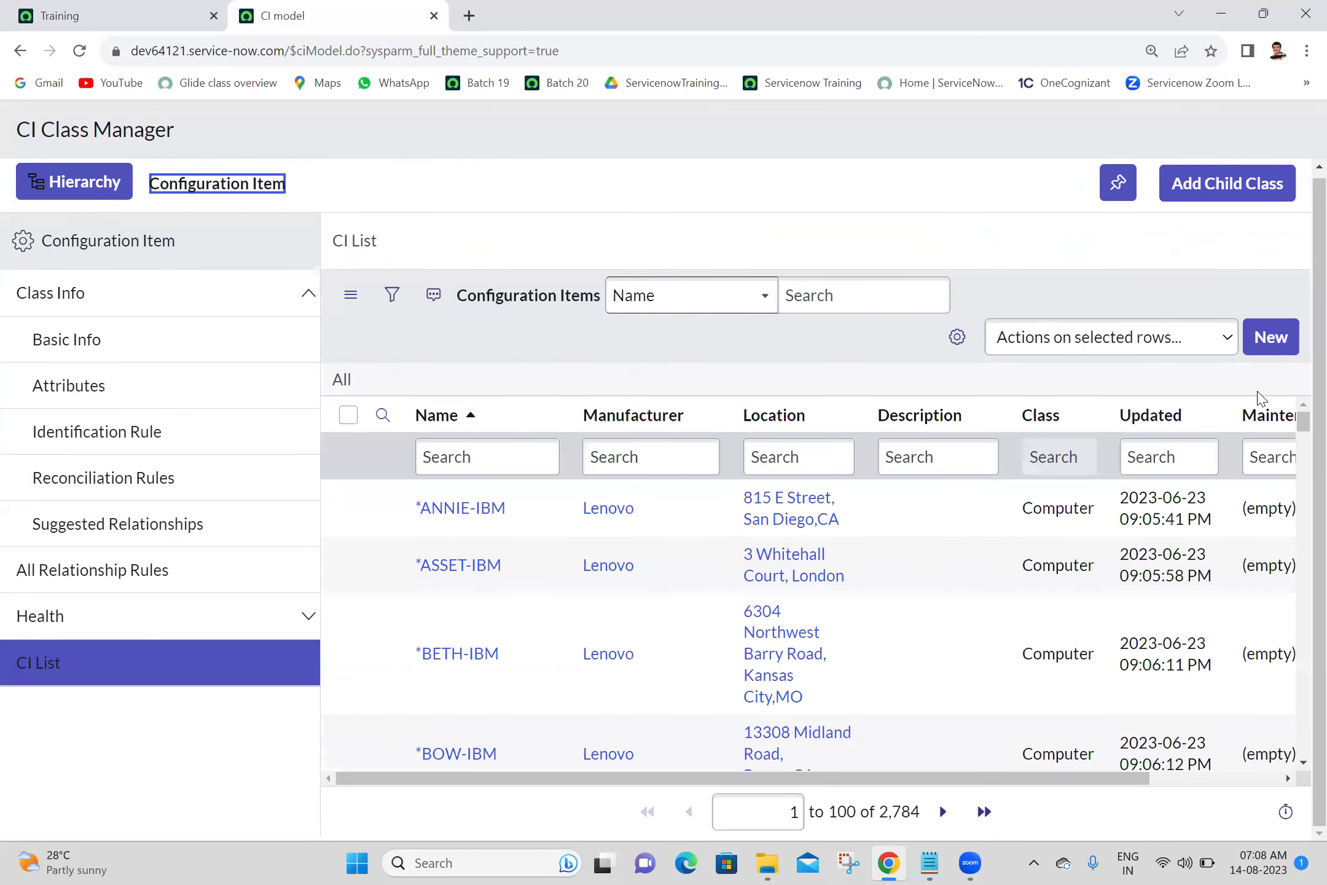
right_click(1036, 499)
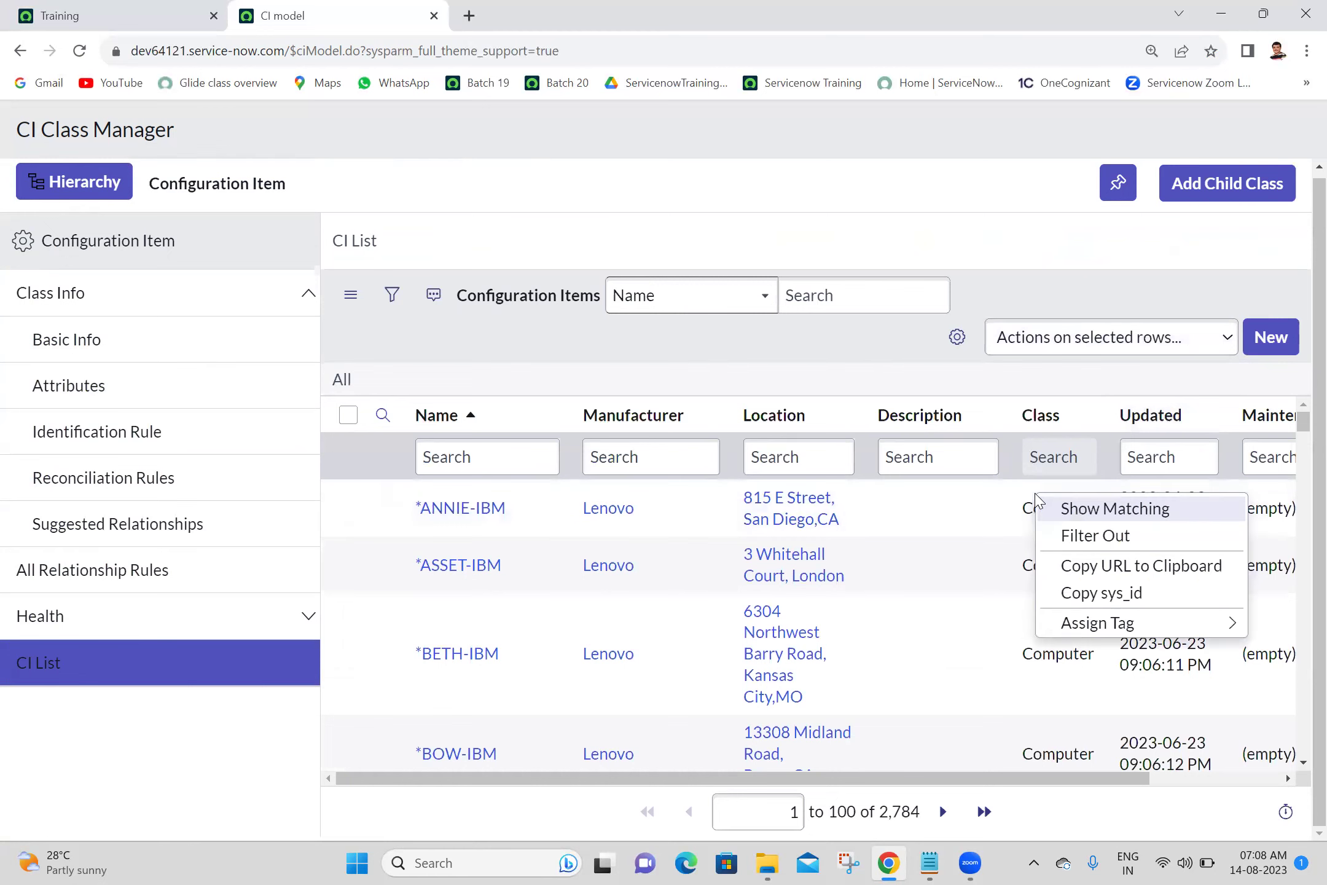
left_click(1053, 511)
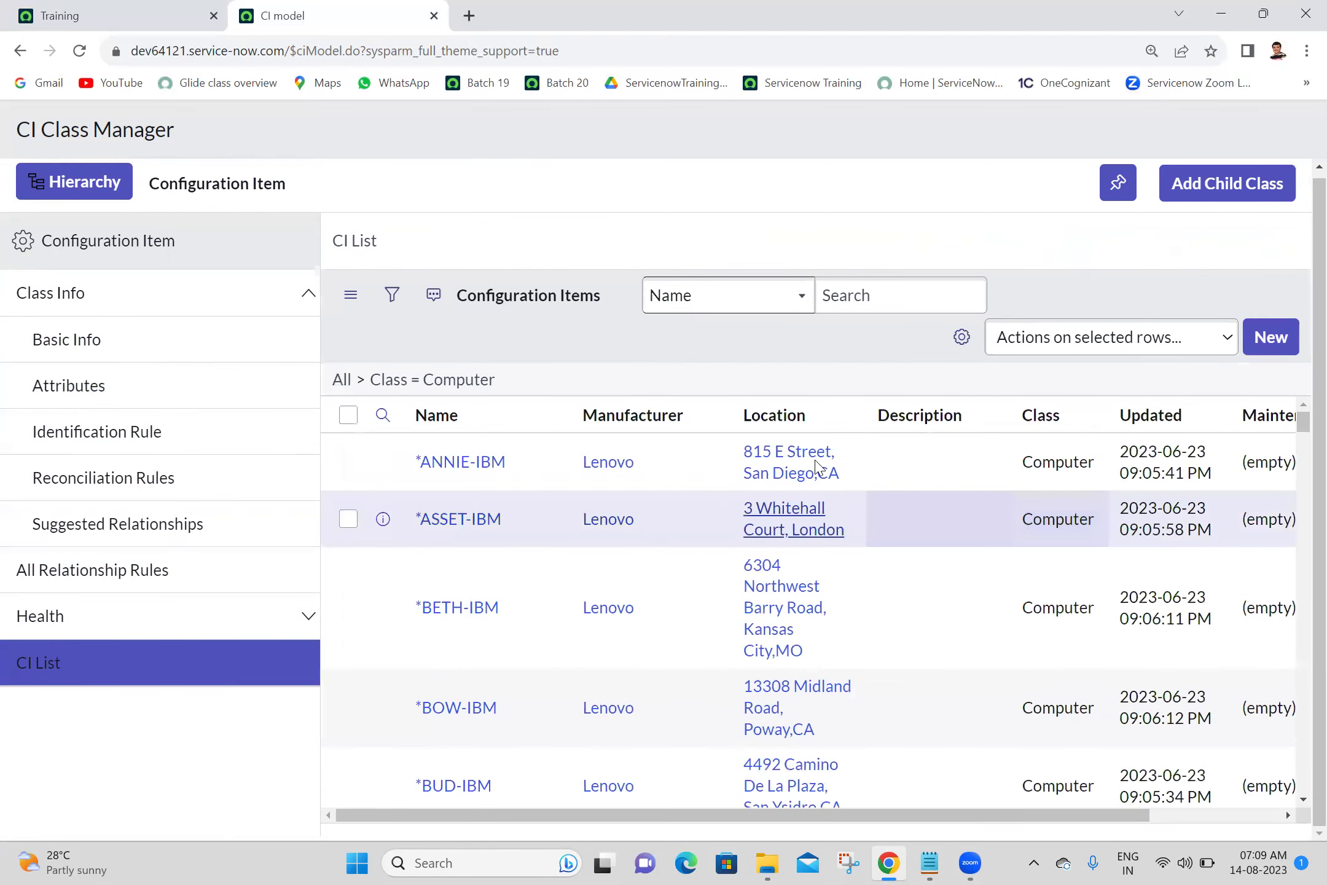
Try filtering the computer items by names containing "lap" and clear that name filter again.
left_click(485, 462)
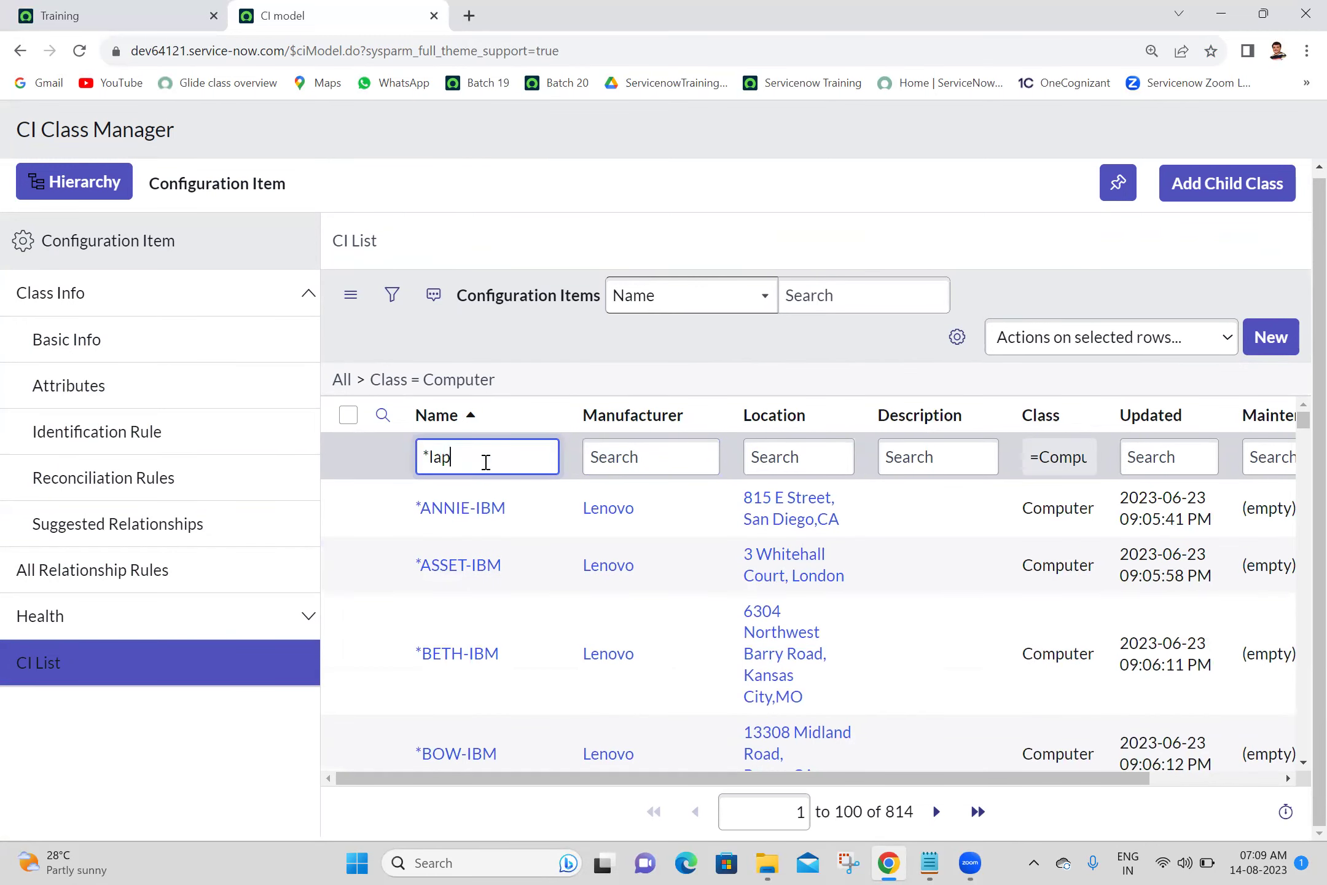
type("*lap")
key("Return")
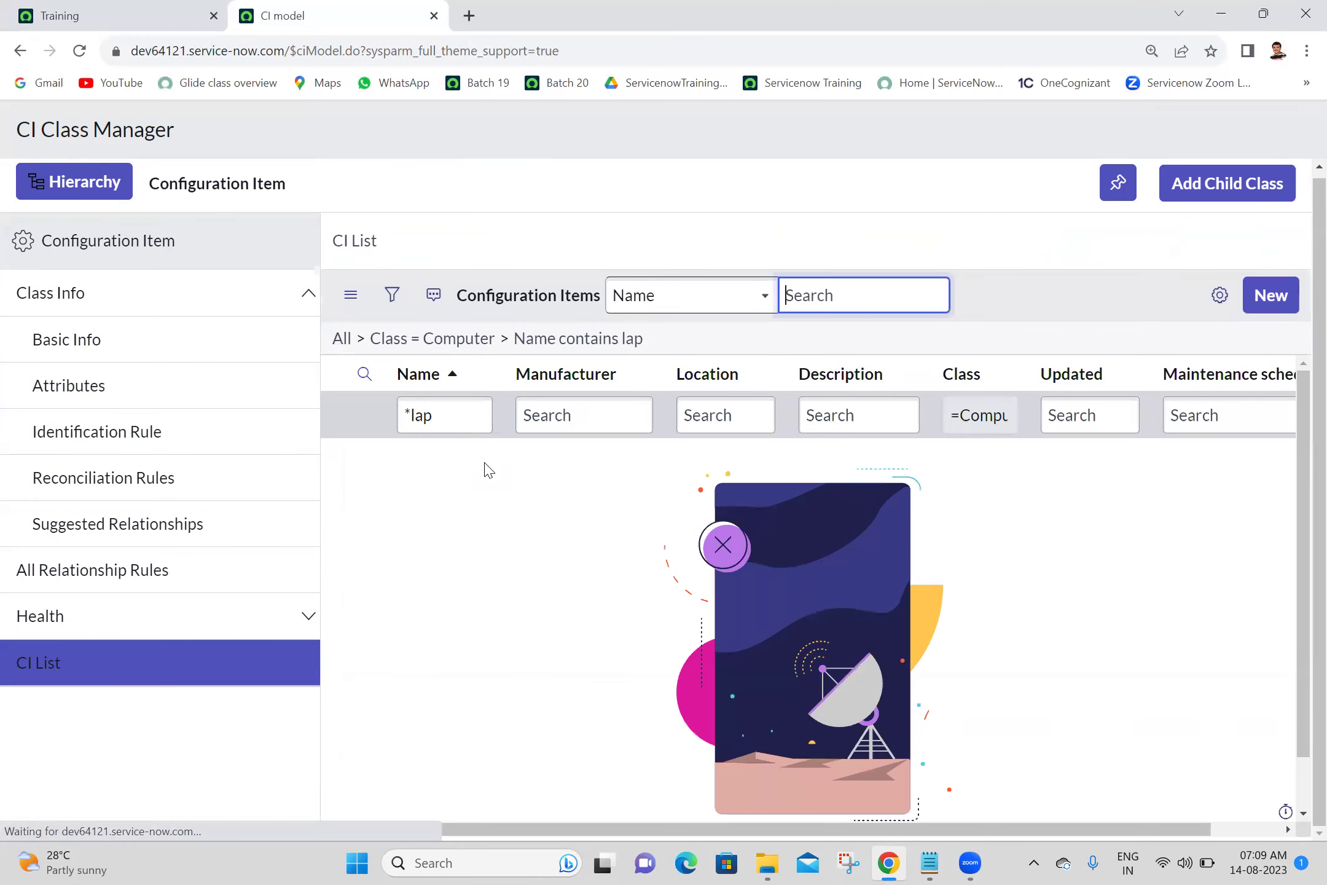
left_click(460, 428)
key("ctrl+a")
key("BackSpace")
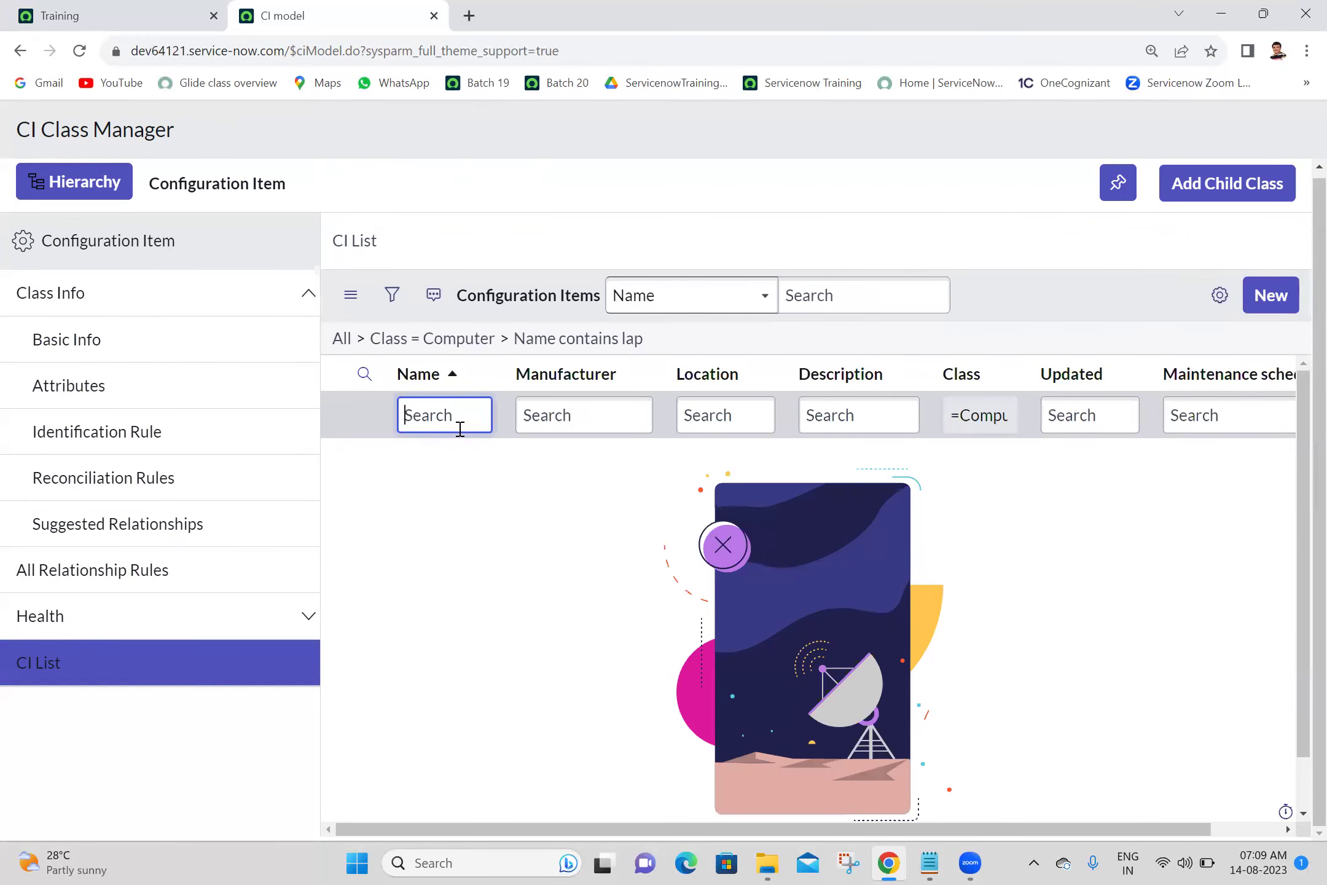
key("Return")
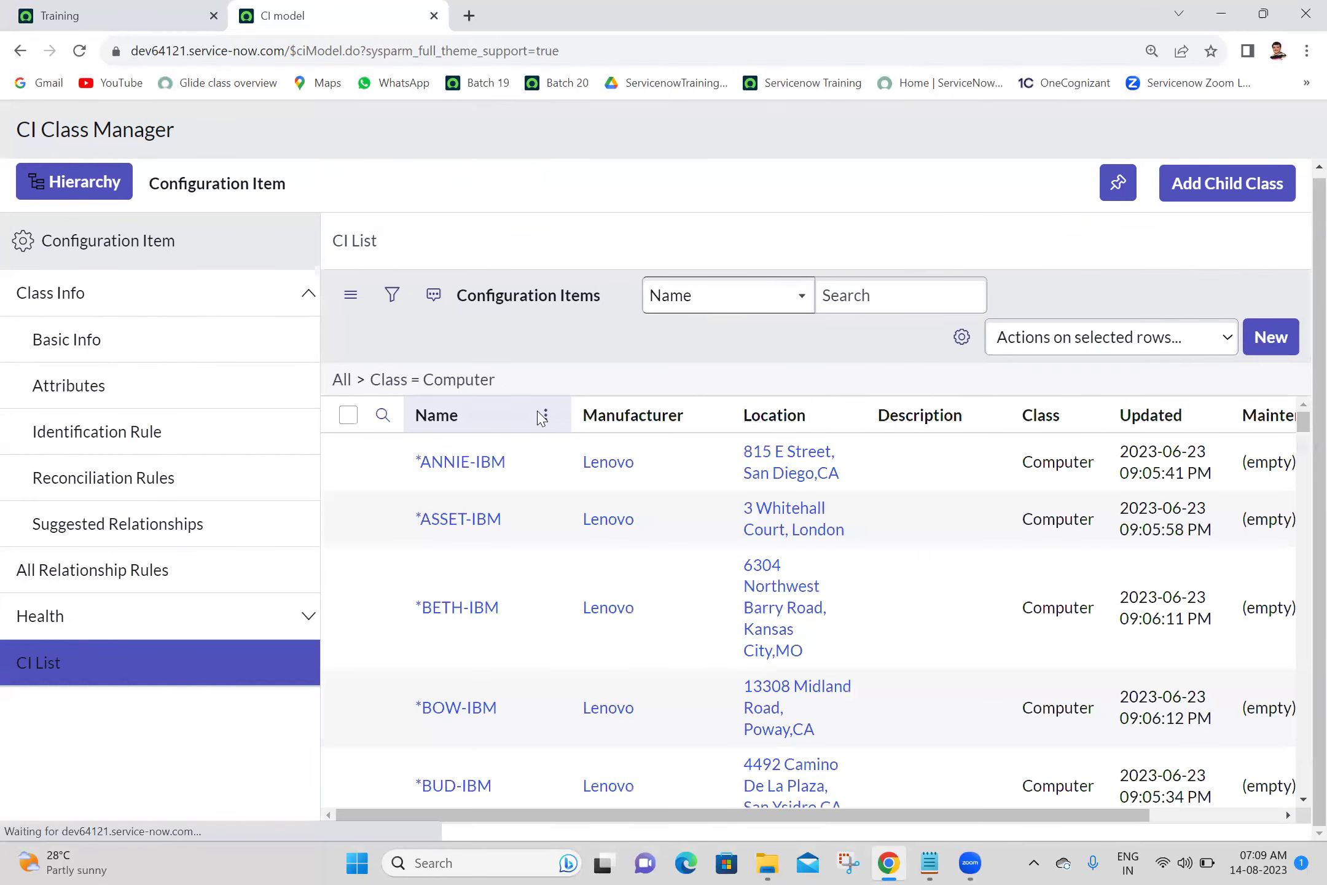
Open one of the "Apple - MacBook Pro 15" for Technical Staff" computer records in a new tab.
left_click_drag(1301, 422, 1303, 525)
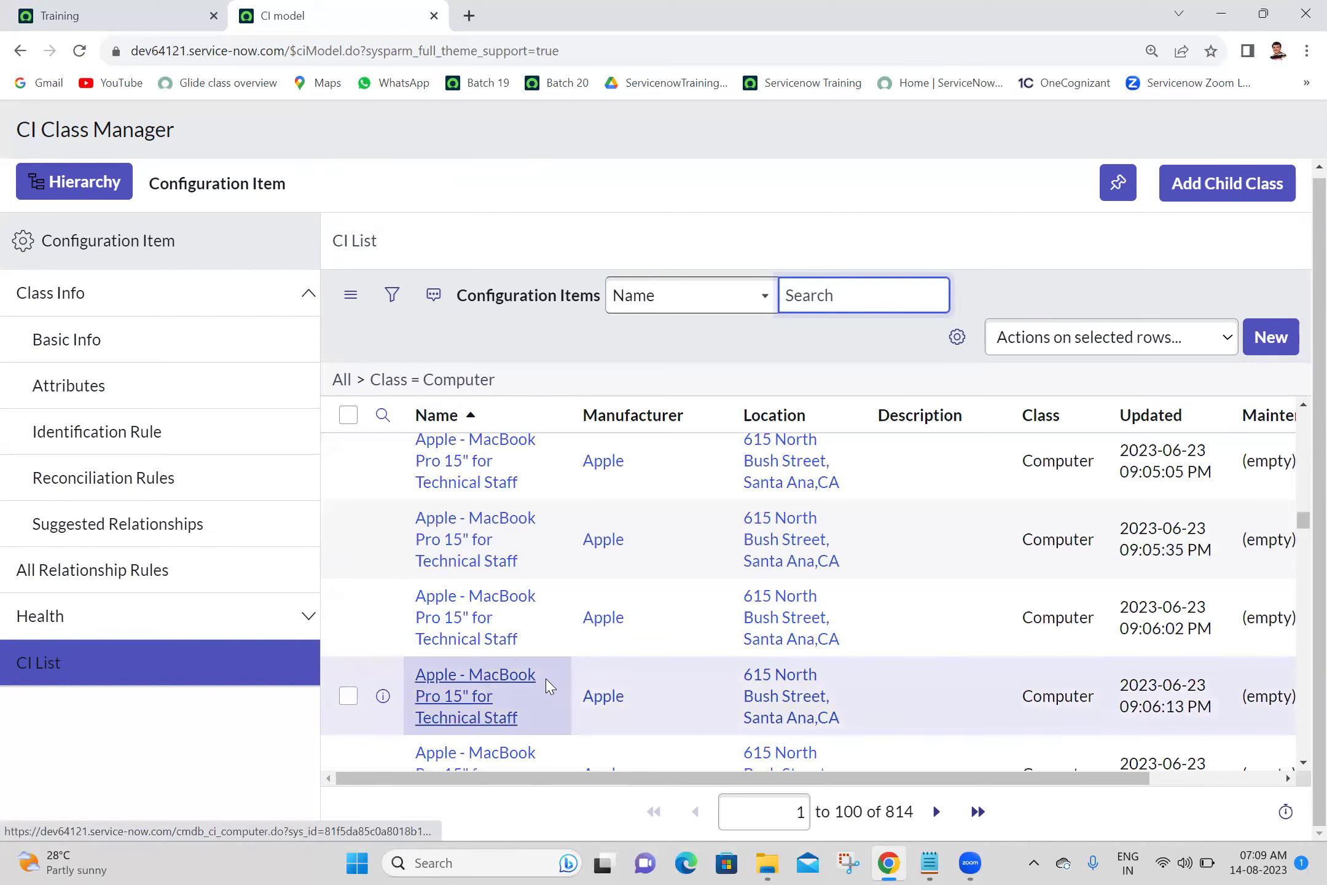
middle_click(479, 651)
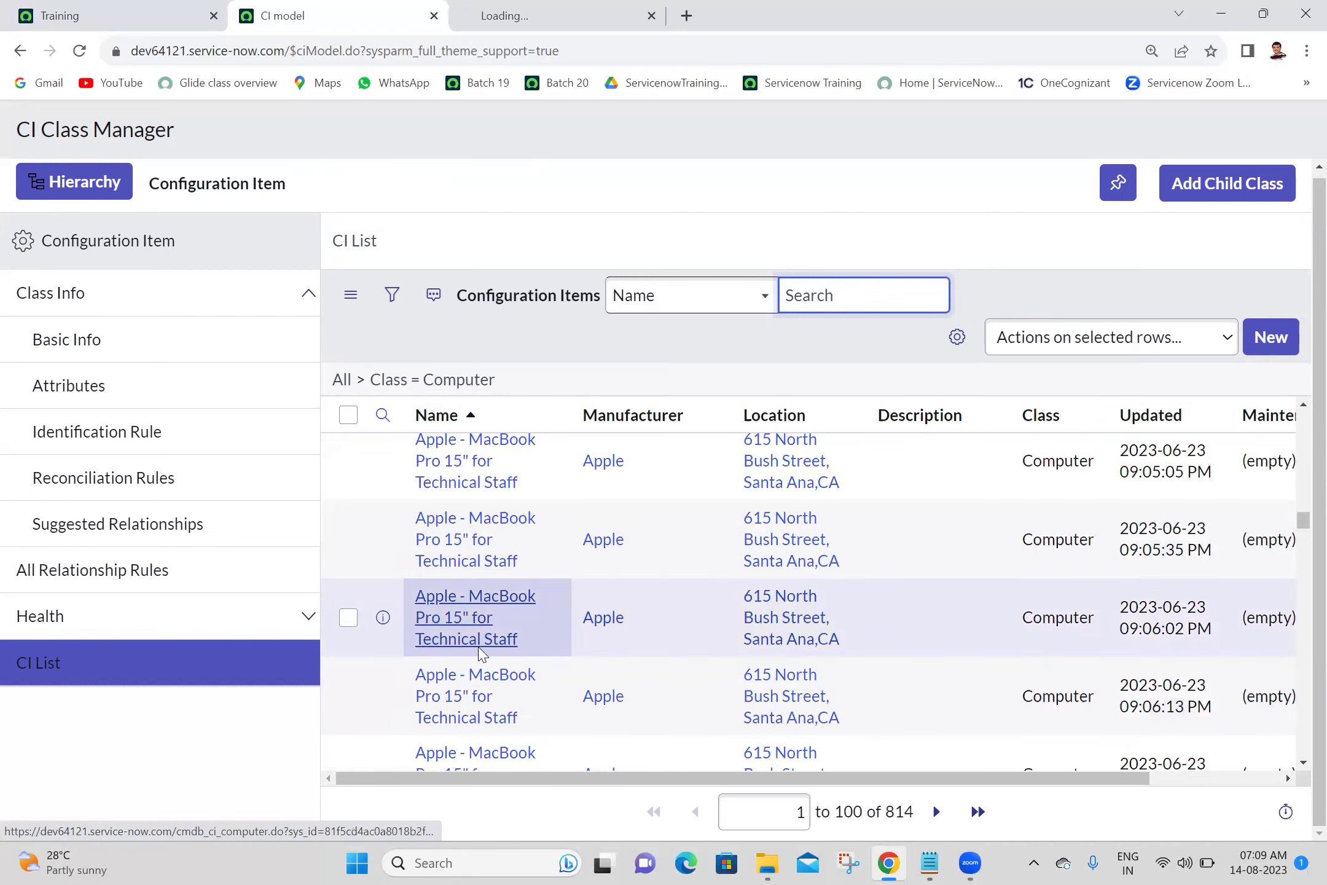
left_click(518, 8)
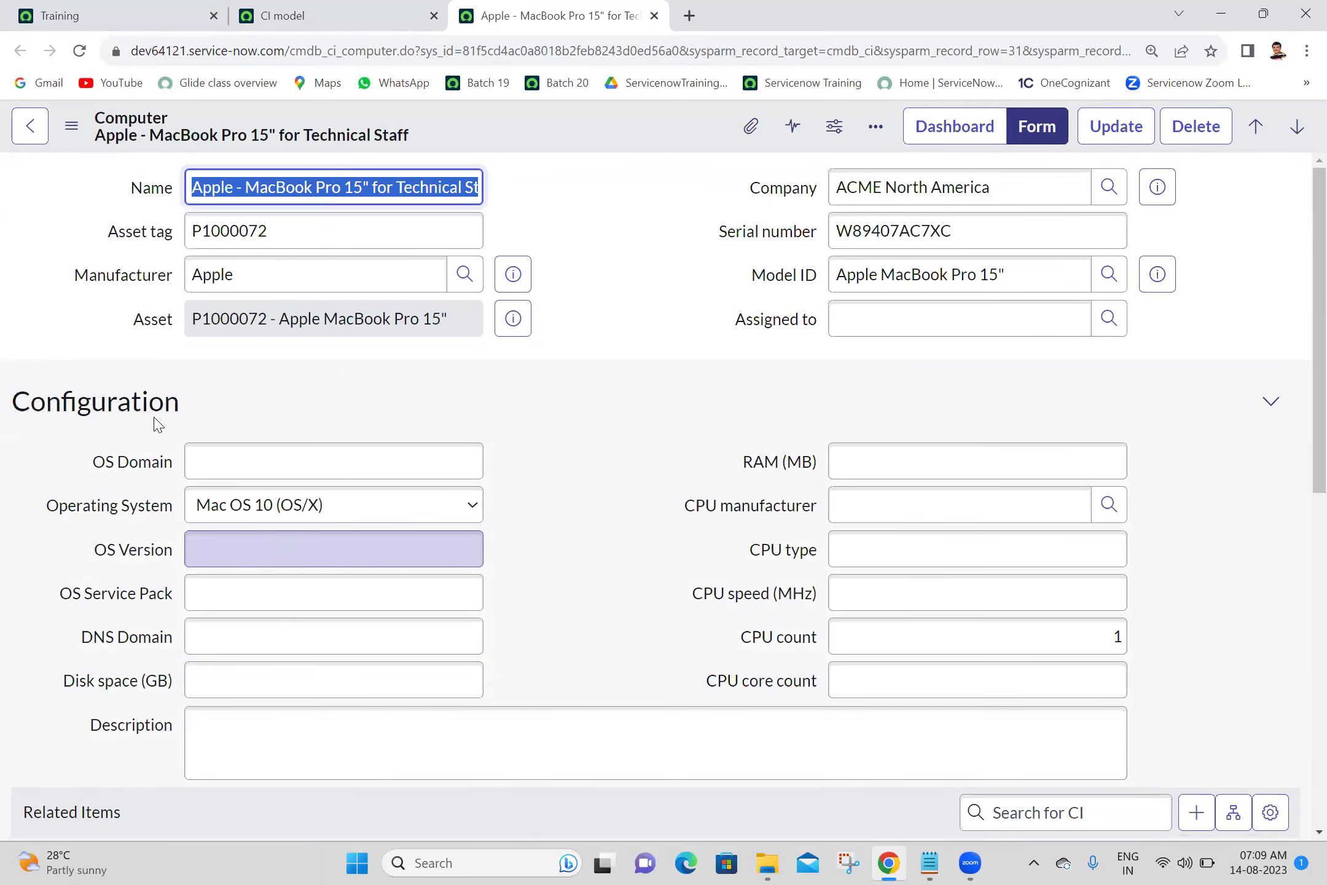
Examine the MacBook Pro record's related lists and its Configuration fields, such as OS version, DNS domain, disk space and CPU type.
left_click(172, 411)
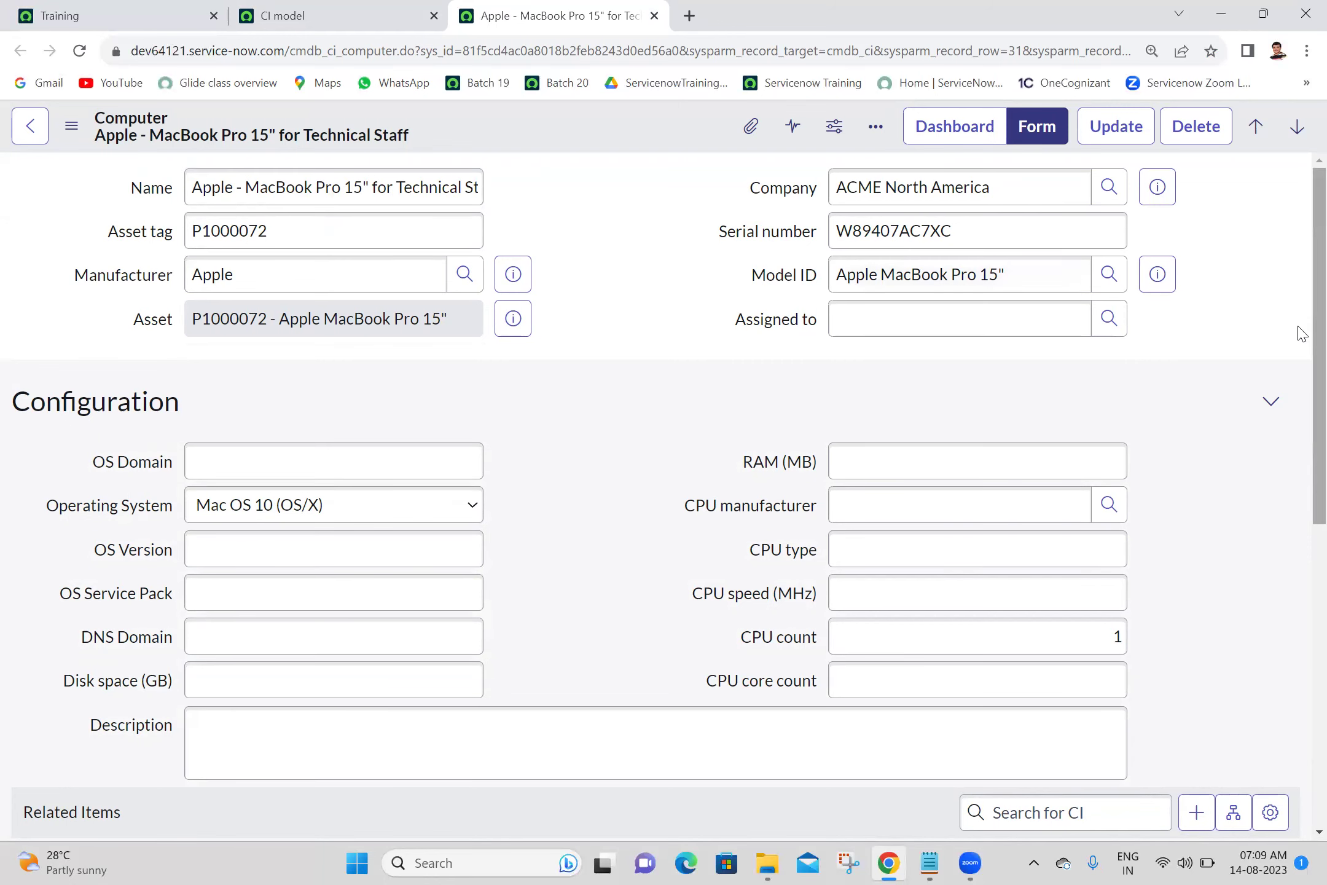
scroll(1297, 430, "down", 5)
scroll(1301, 547, "down", 3)
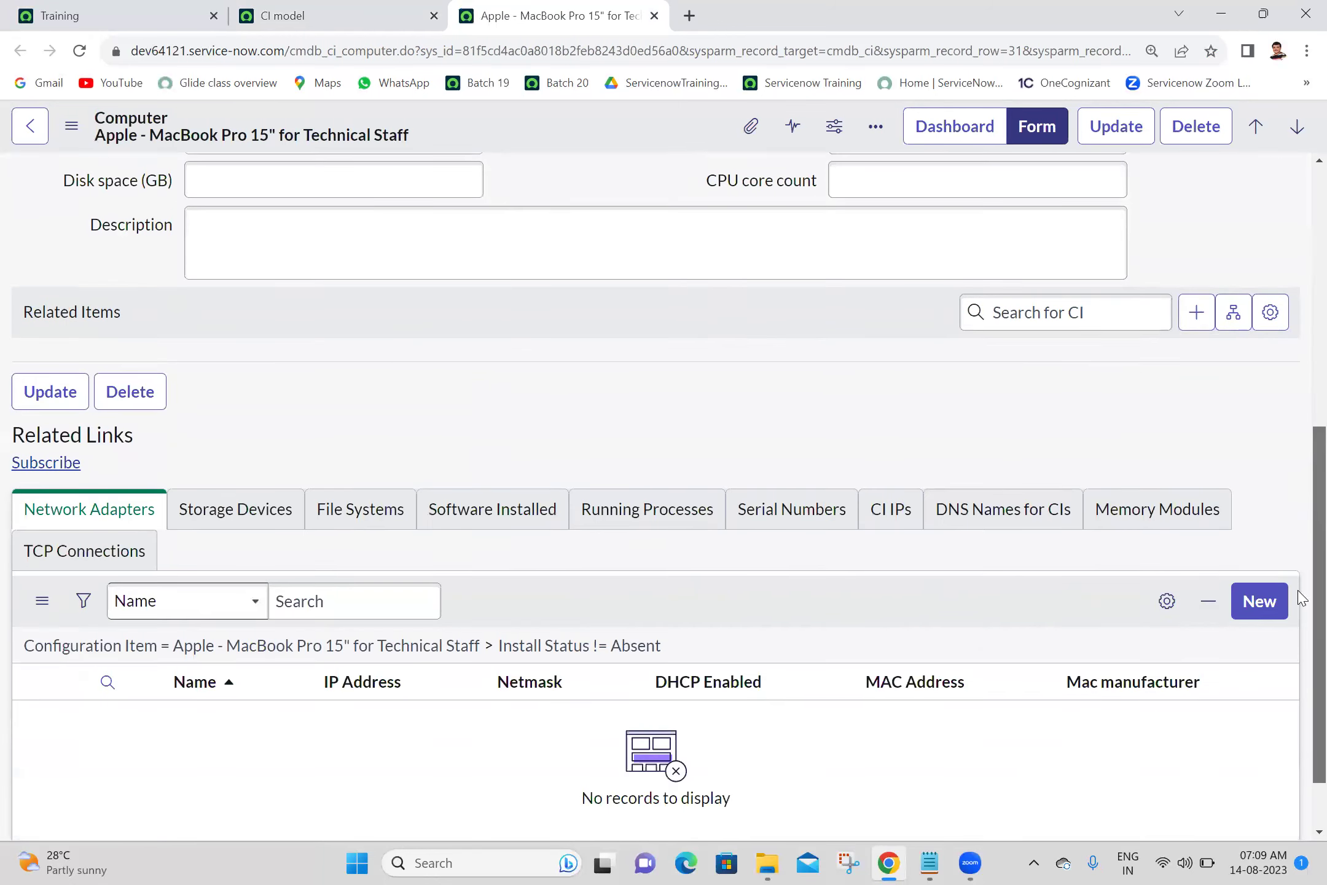
scroll(1299, 479, "up", 6)
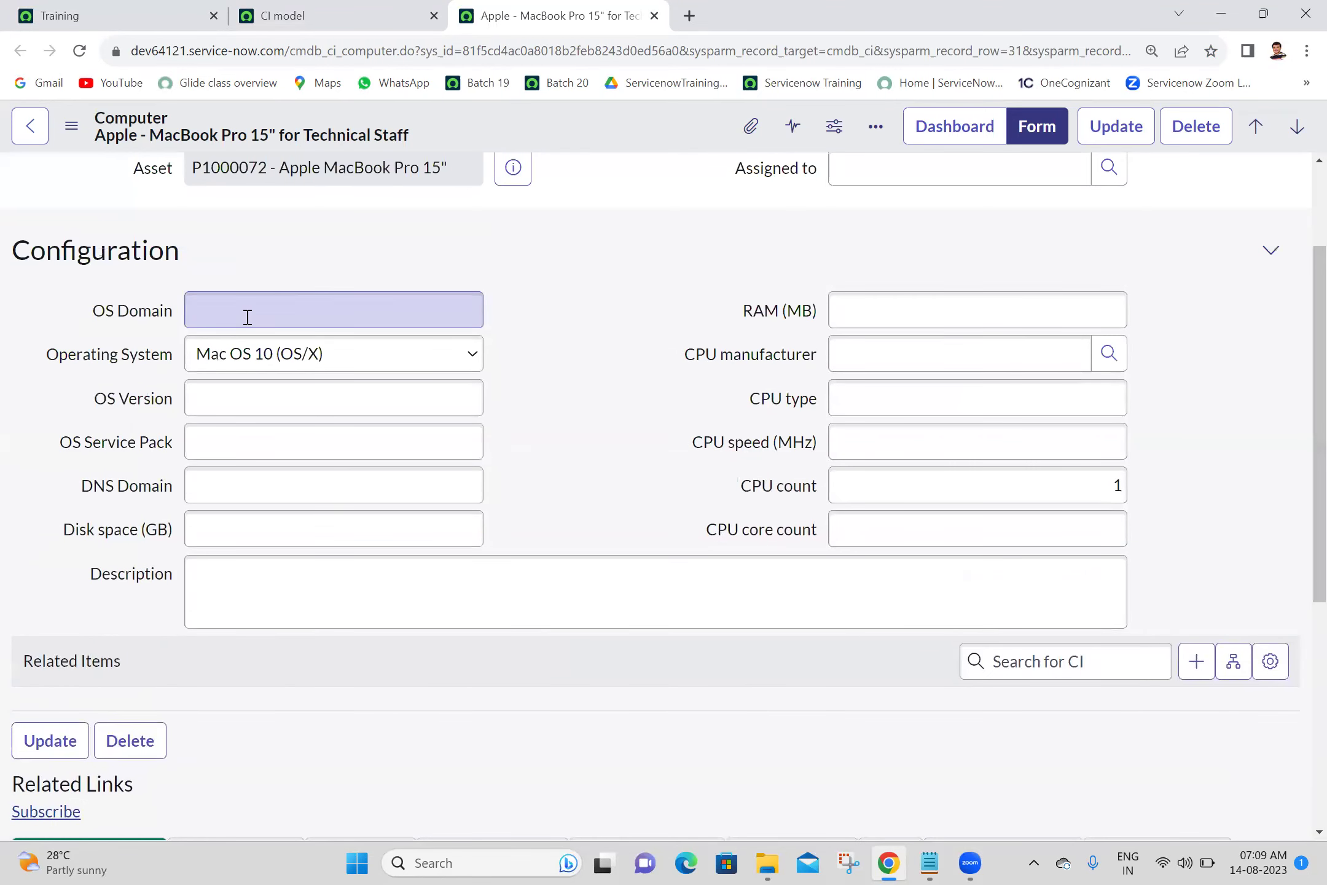
left_click(284, 411)
left_click(293, 440)
left_click(269, 474)
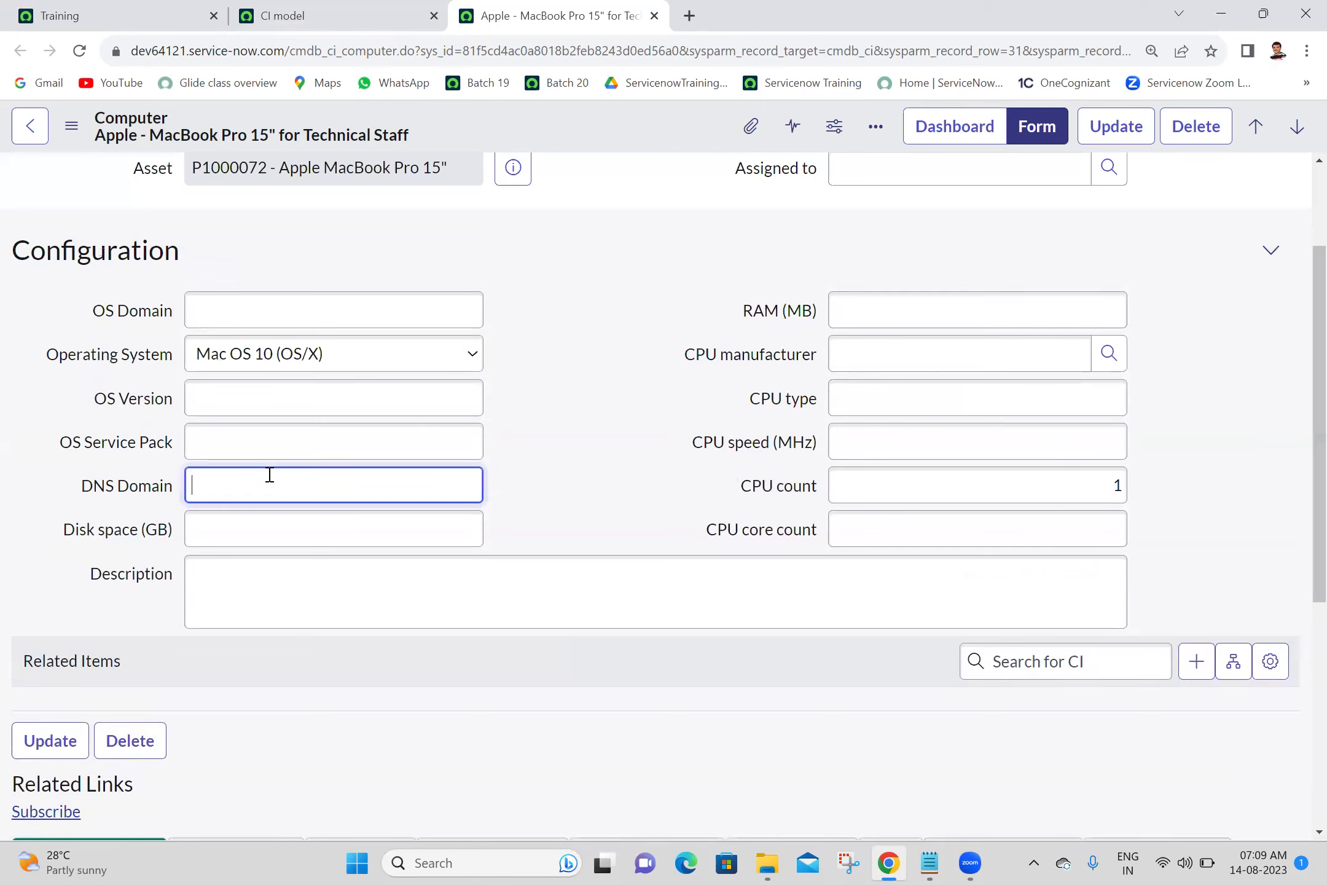
left_click(298, 528)
left_click(1017, 352)
left_click(973, 387)
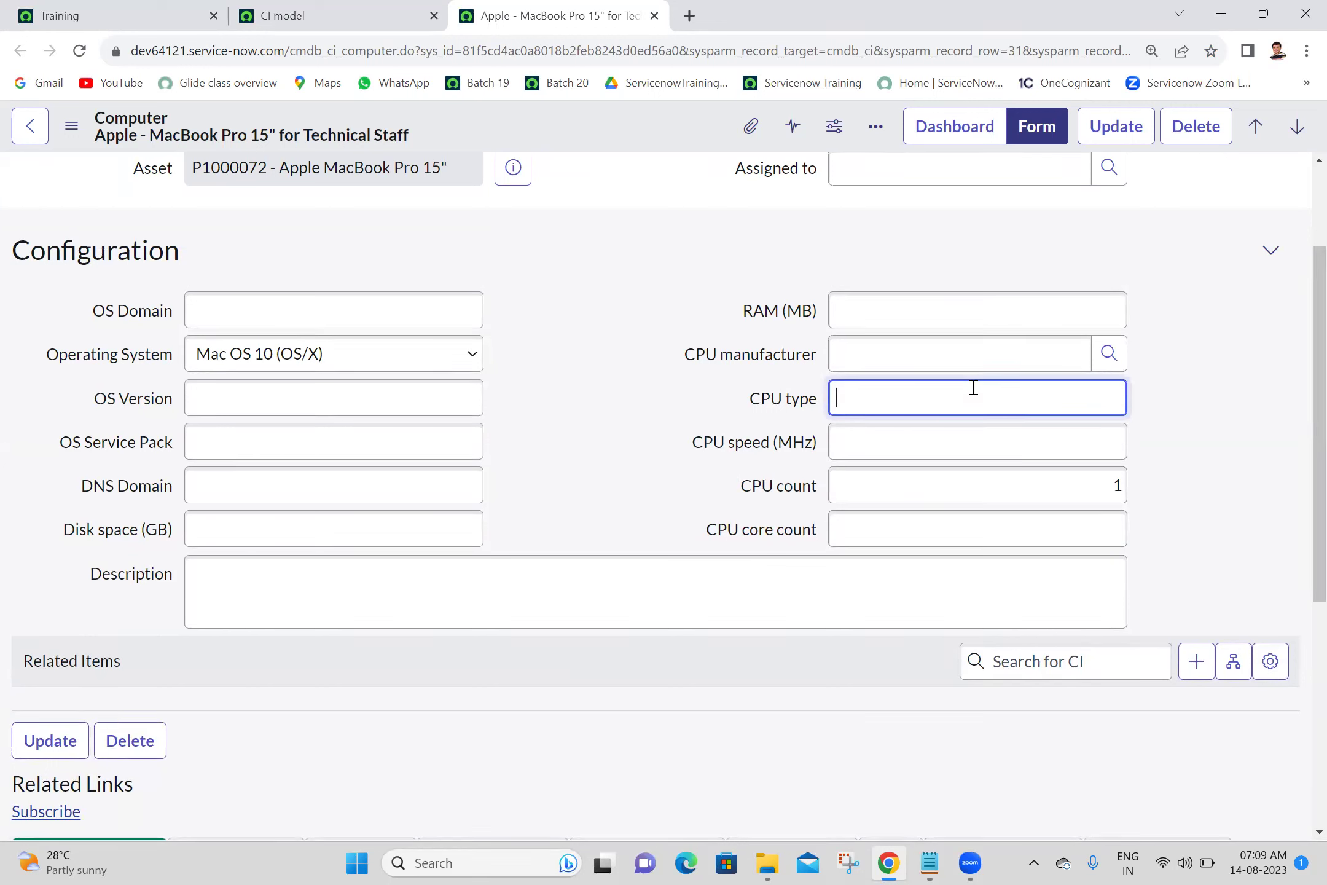
Show the MacBook Pro's dependency views in the Horizontal, Radial and Force layouts, and return to the Training page.
scroll(1297, 430, "down", 3)
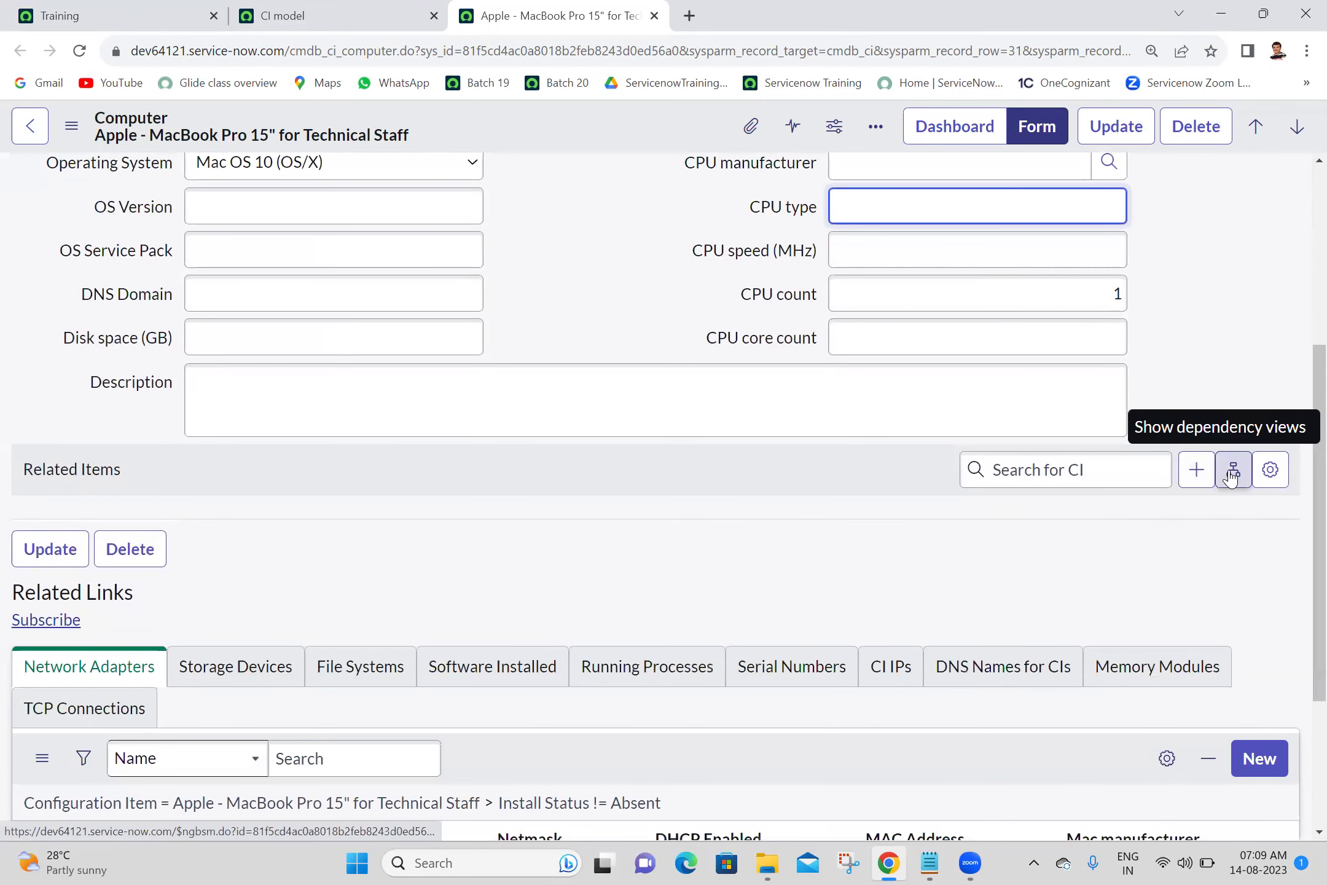
left_click(1232, 474)
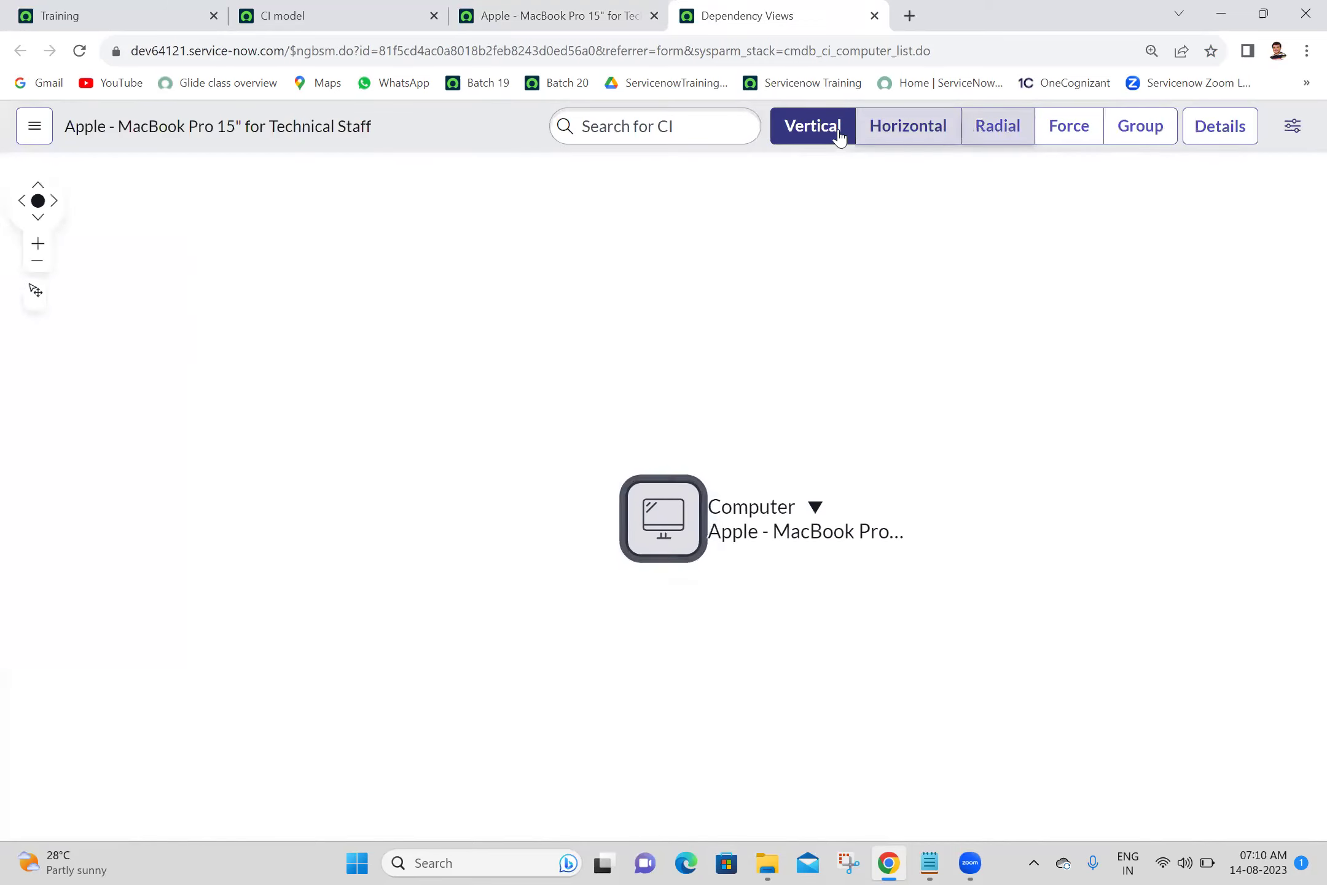
left_click(934, 132)
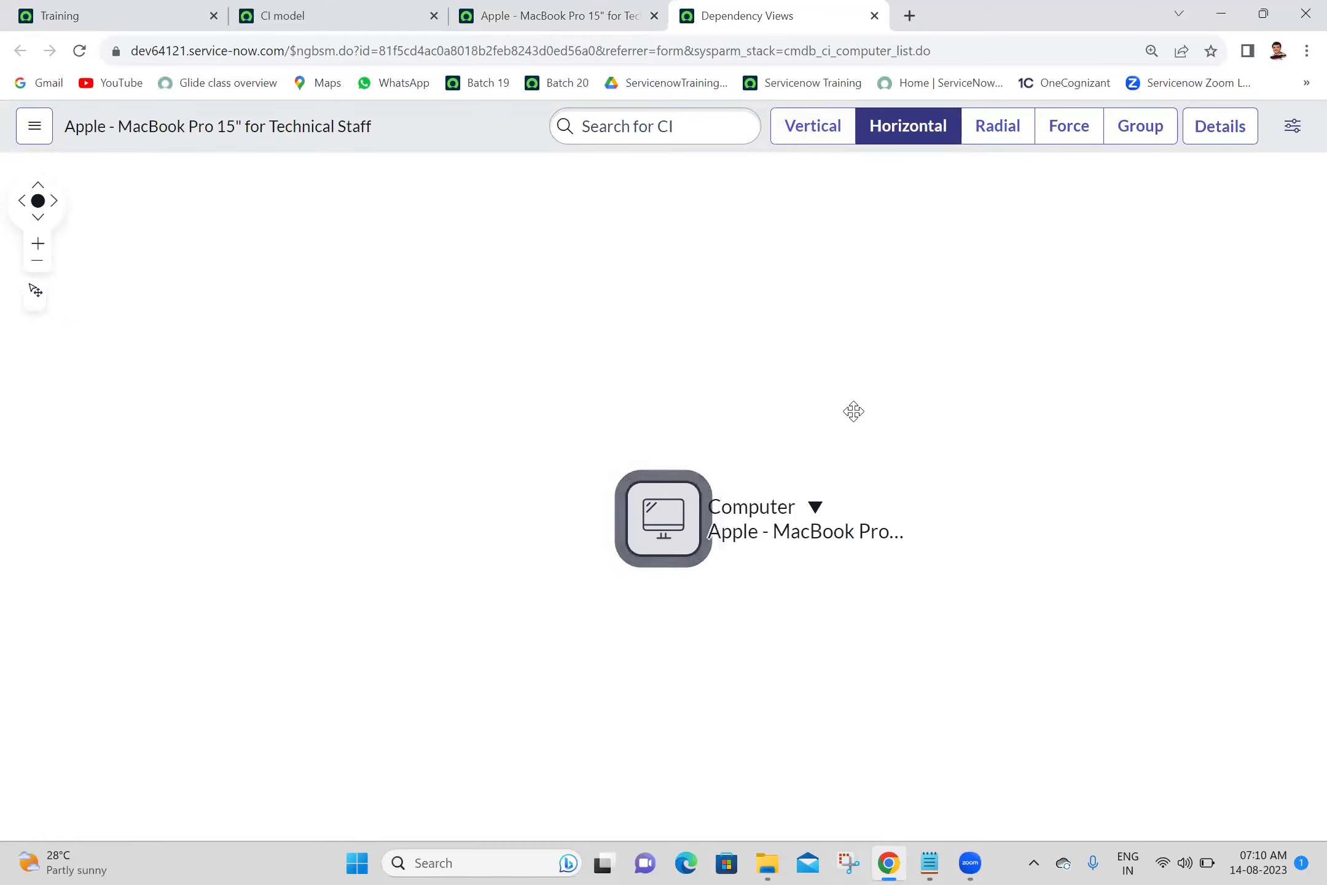
left_click(980, 141)
left_click(1064, 139)
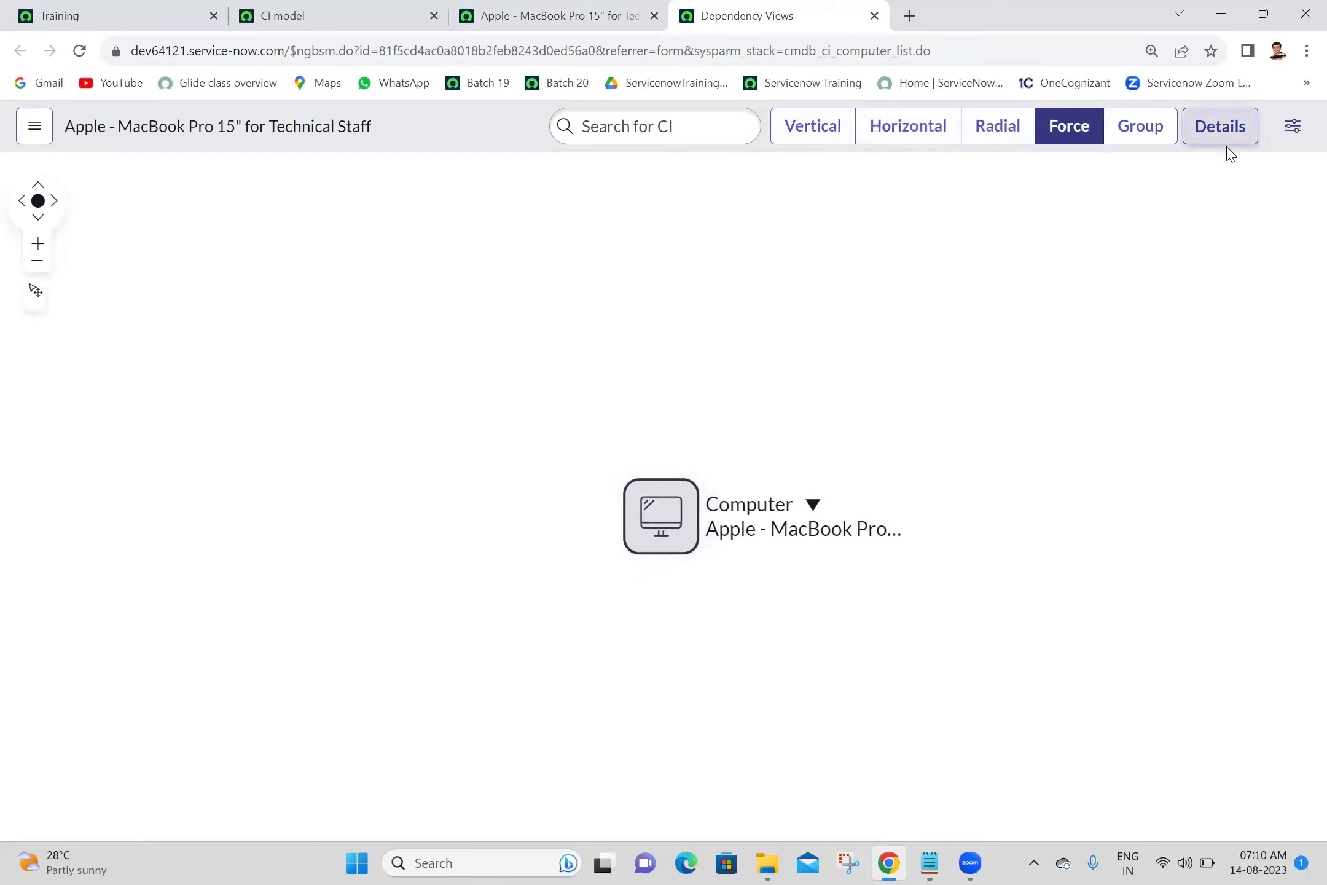
left_click(210, 5)
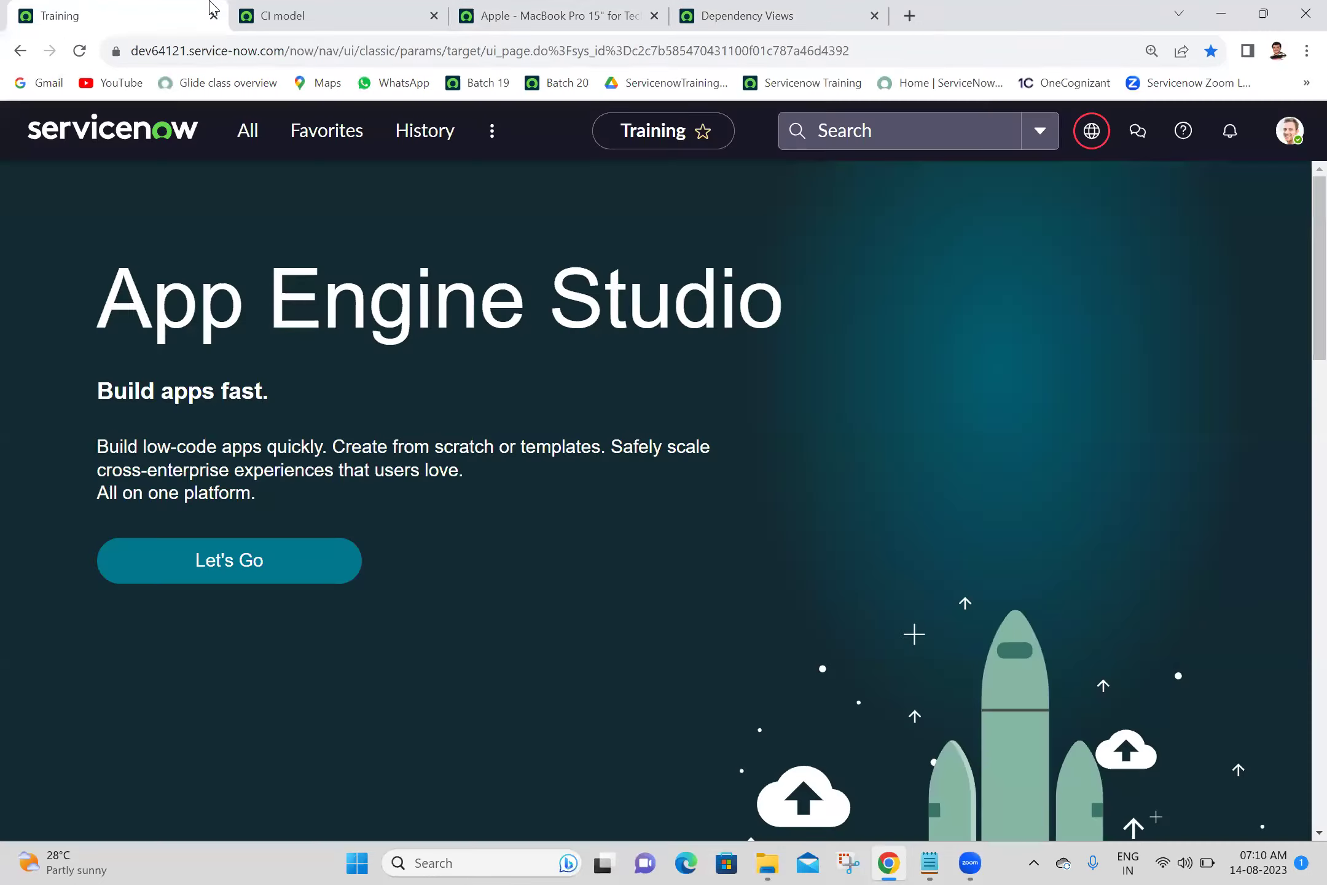
Search all modules for "relation" and open CI Relation Types, CI/User Relation Types and CI/Groups Relation Types in separate tabs.
left_click(258, 143)
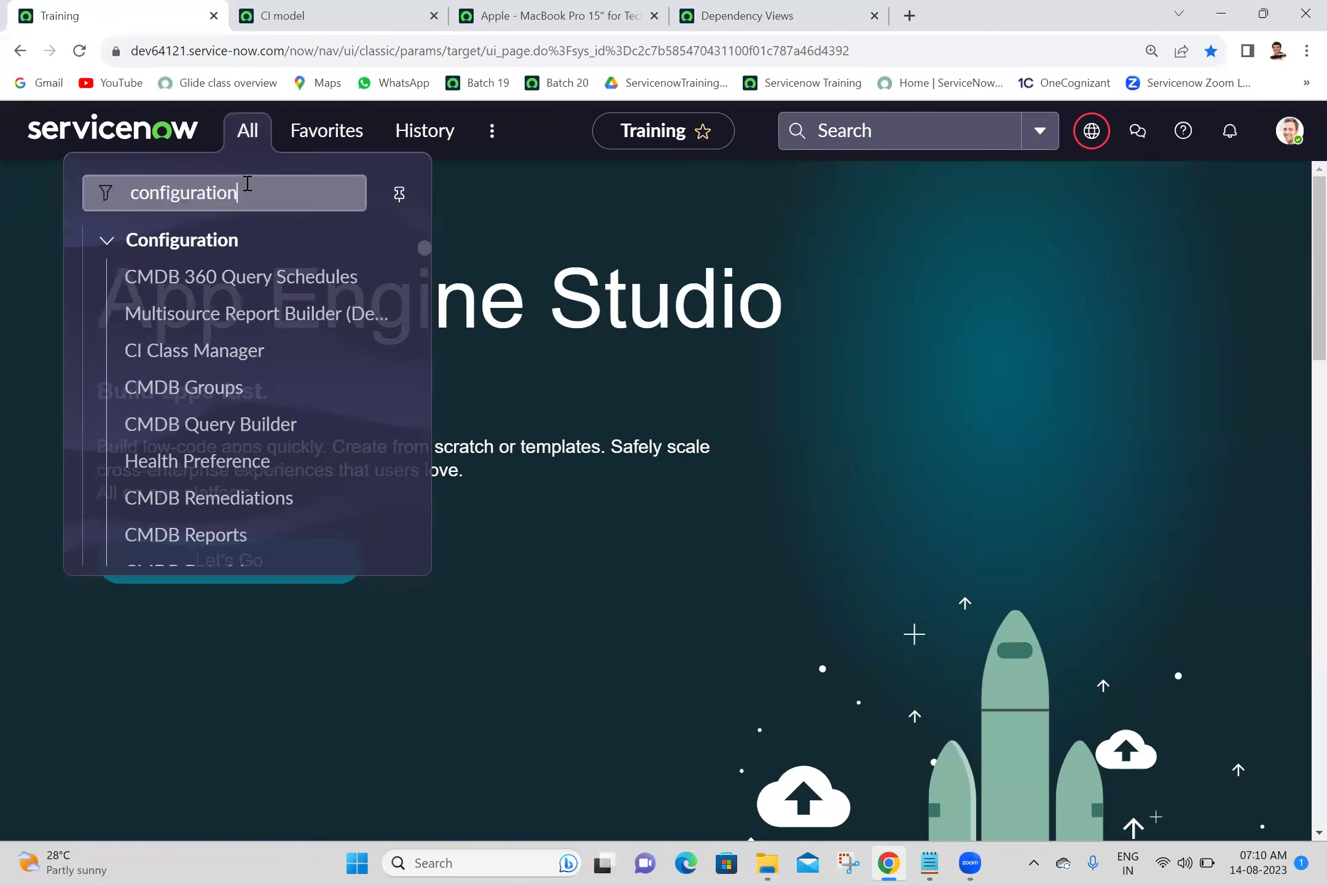
type("rela")
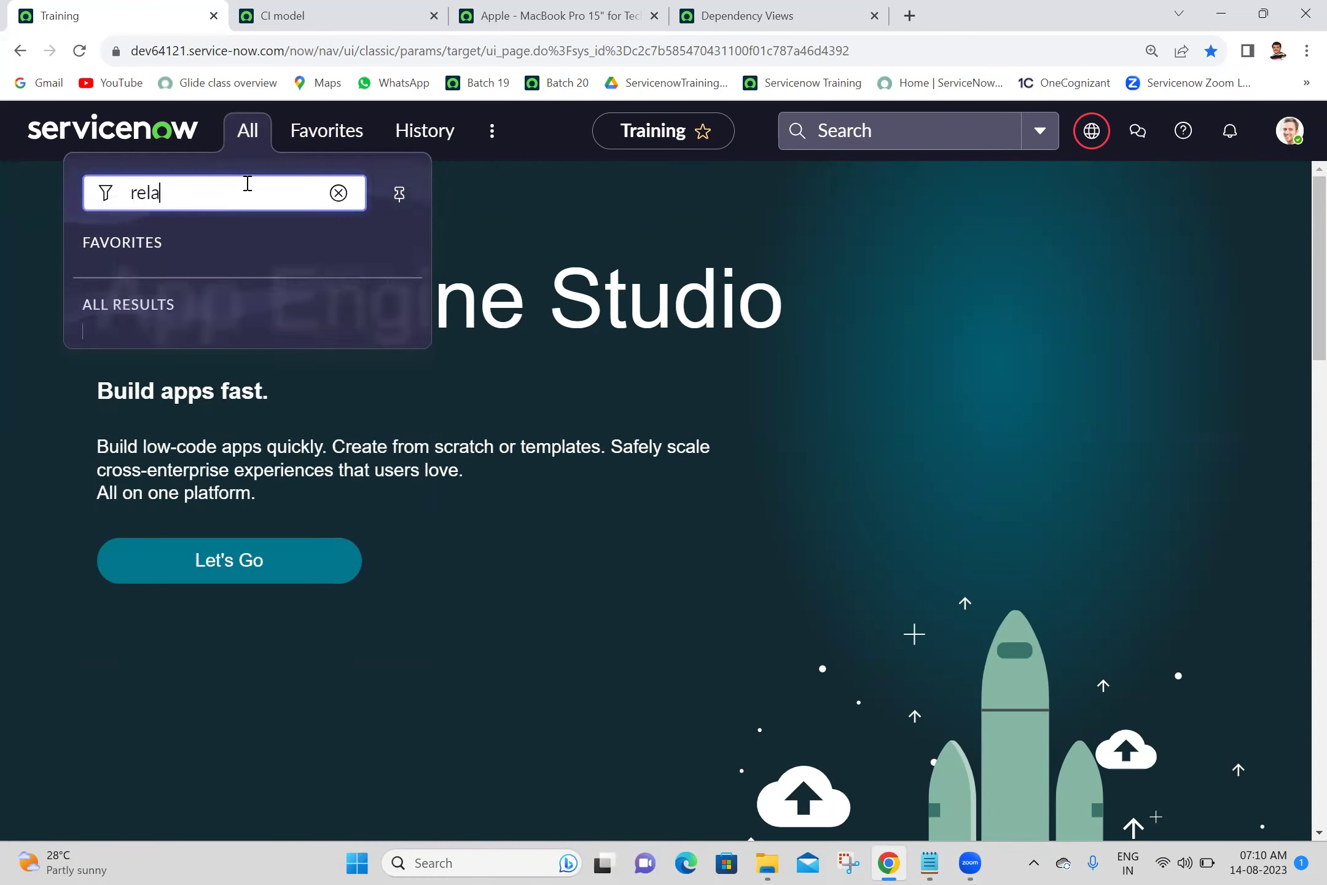
type("tion")
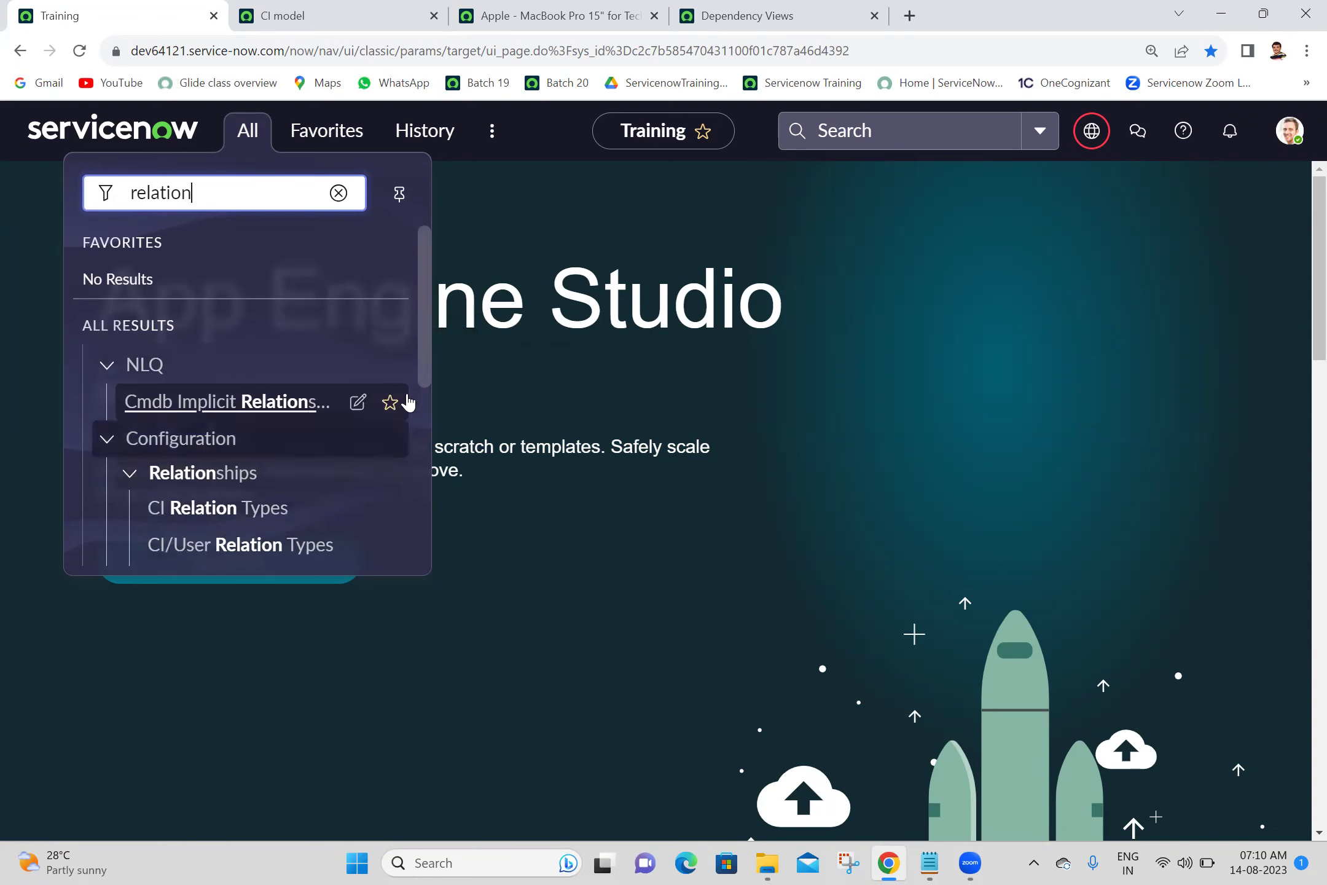
left_click(423, 369)
left_click_drag(423, 372, 430, 410)
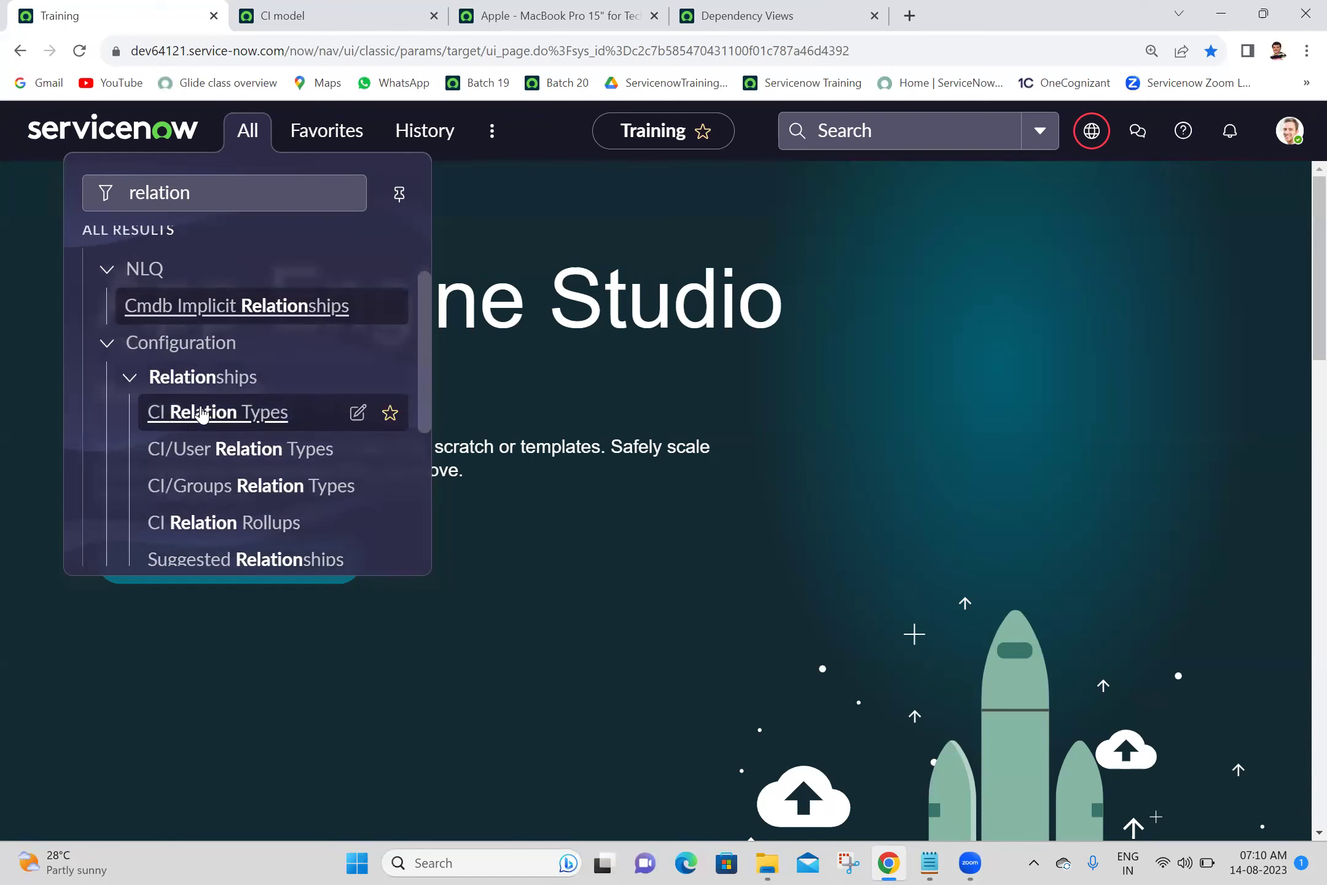
middle_click(209, 423)
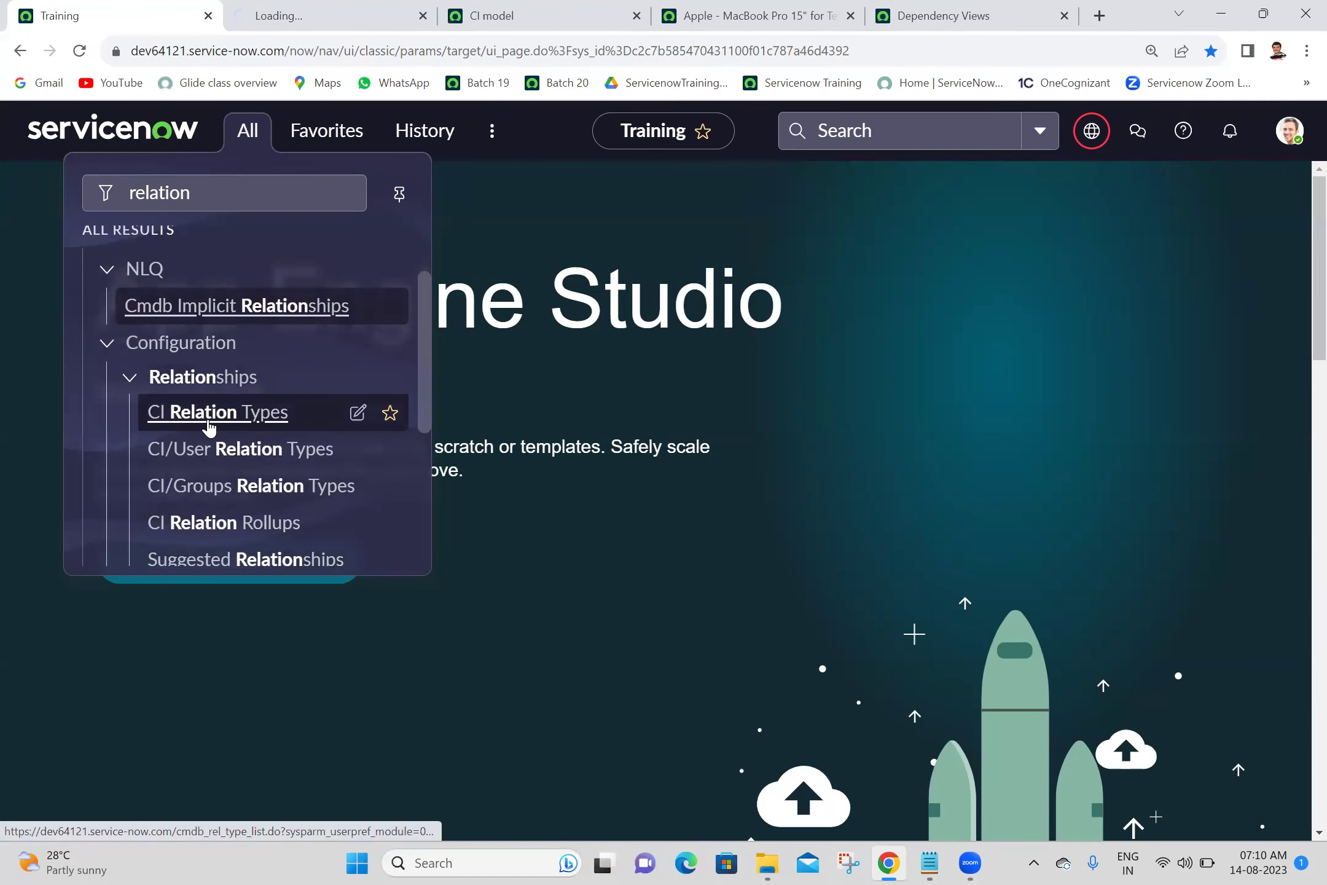
middle_click(210, 456)
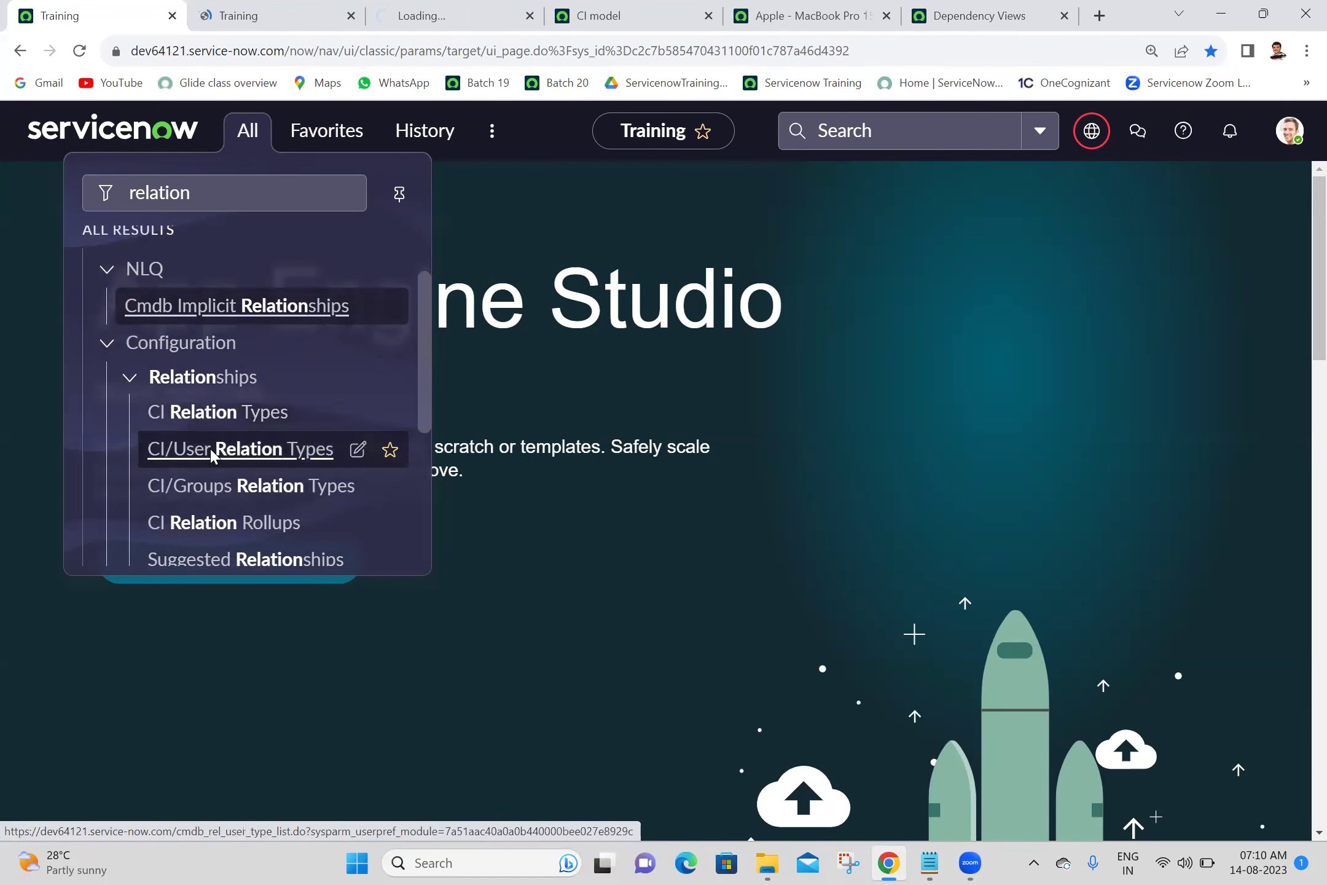
middle_click(213, 487)
Review the three relationship type lists and open the "Backup done by::Does backups for" group relationship type in a new tab.
left_click(294, 7)
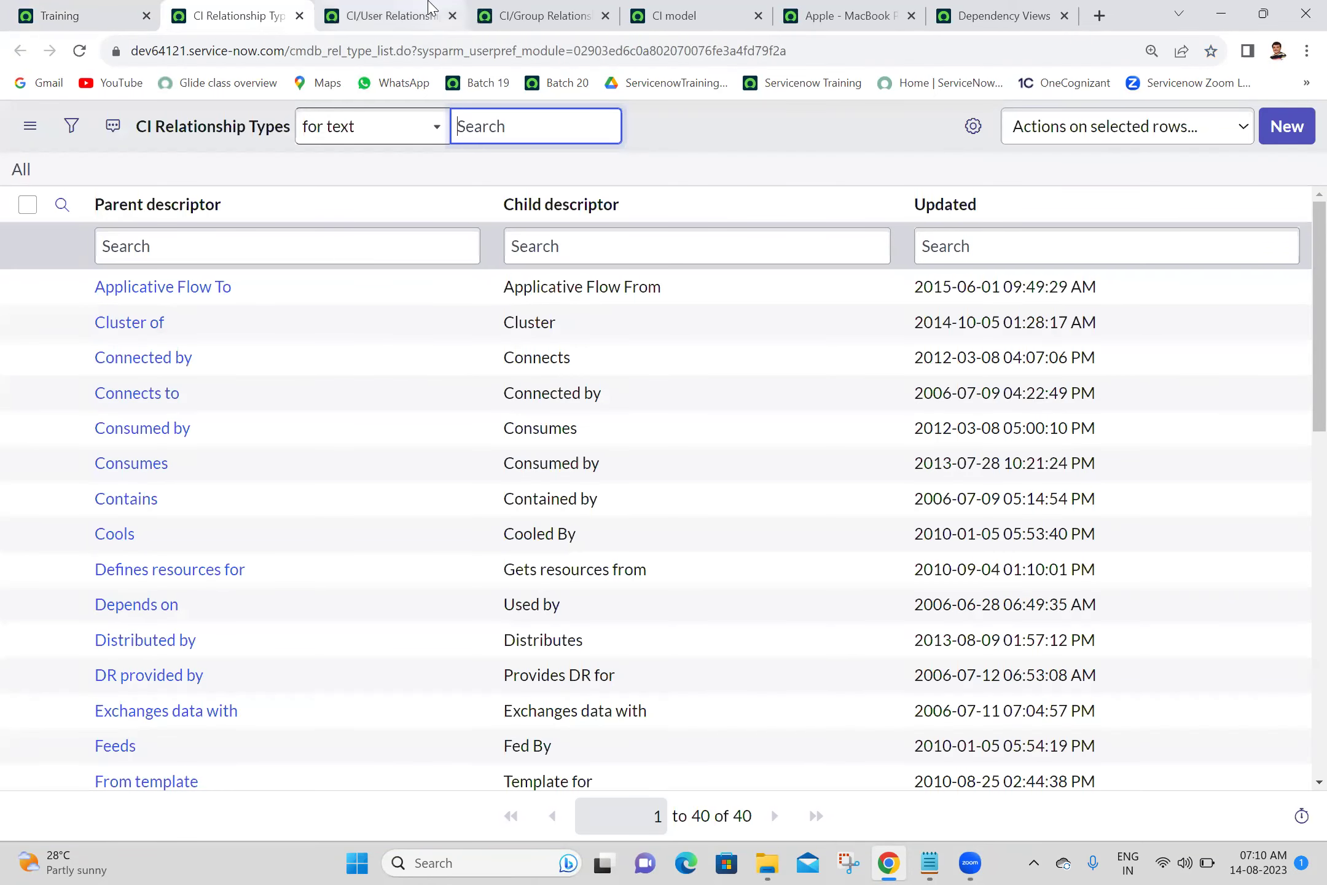
left_click(430, 8)
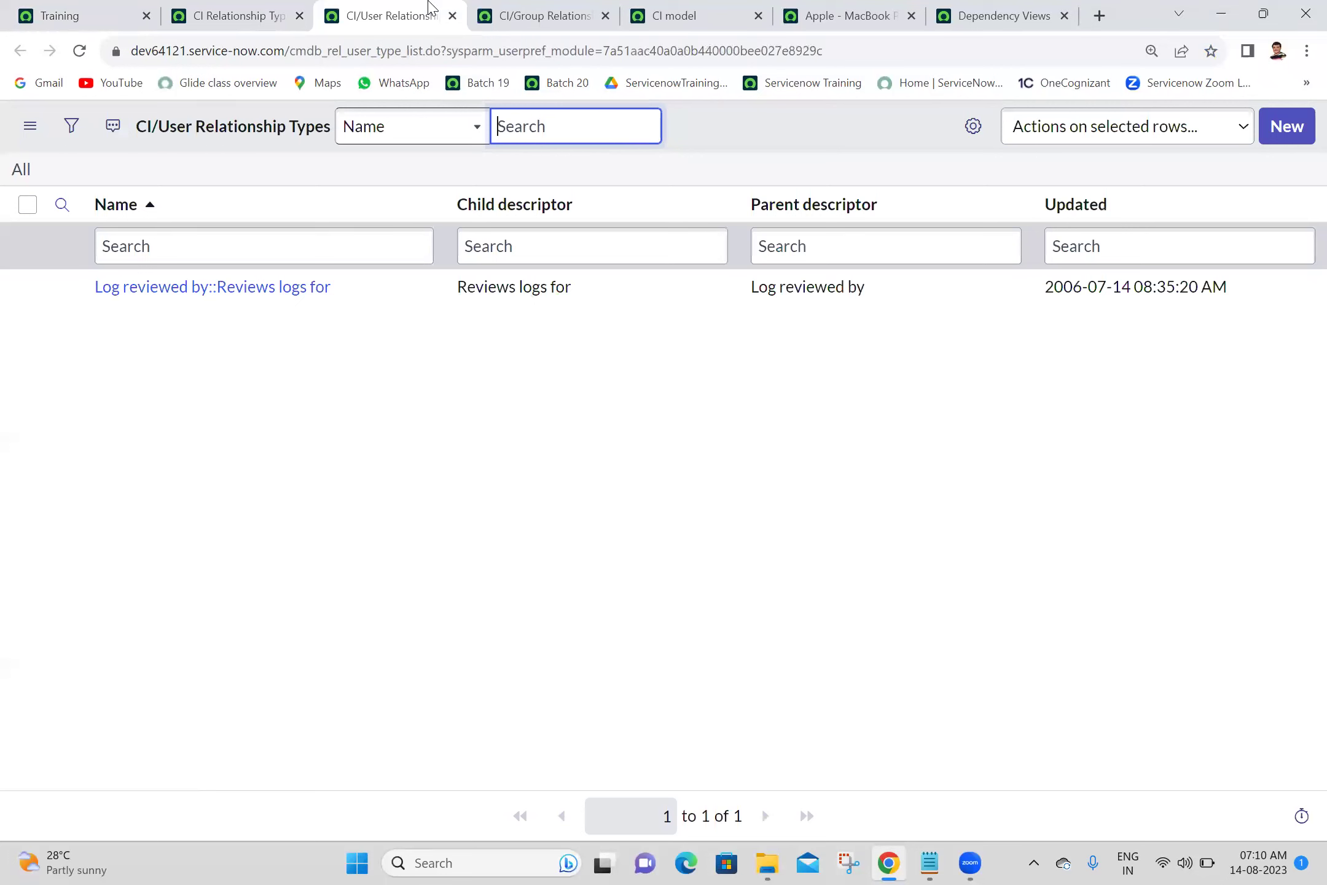
left_click(576, 7)
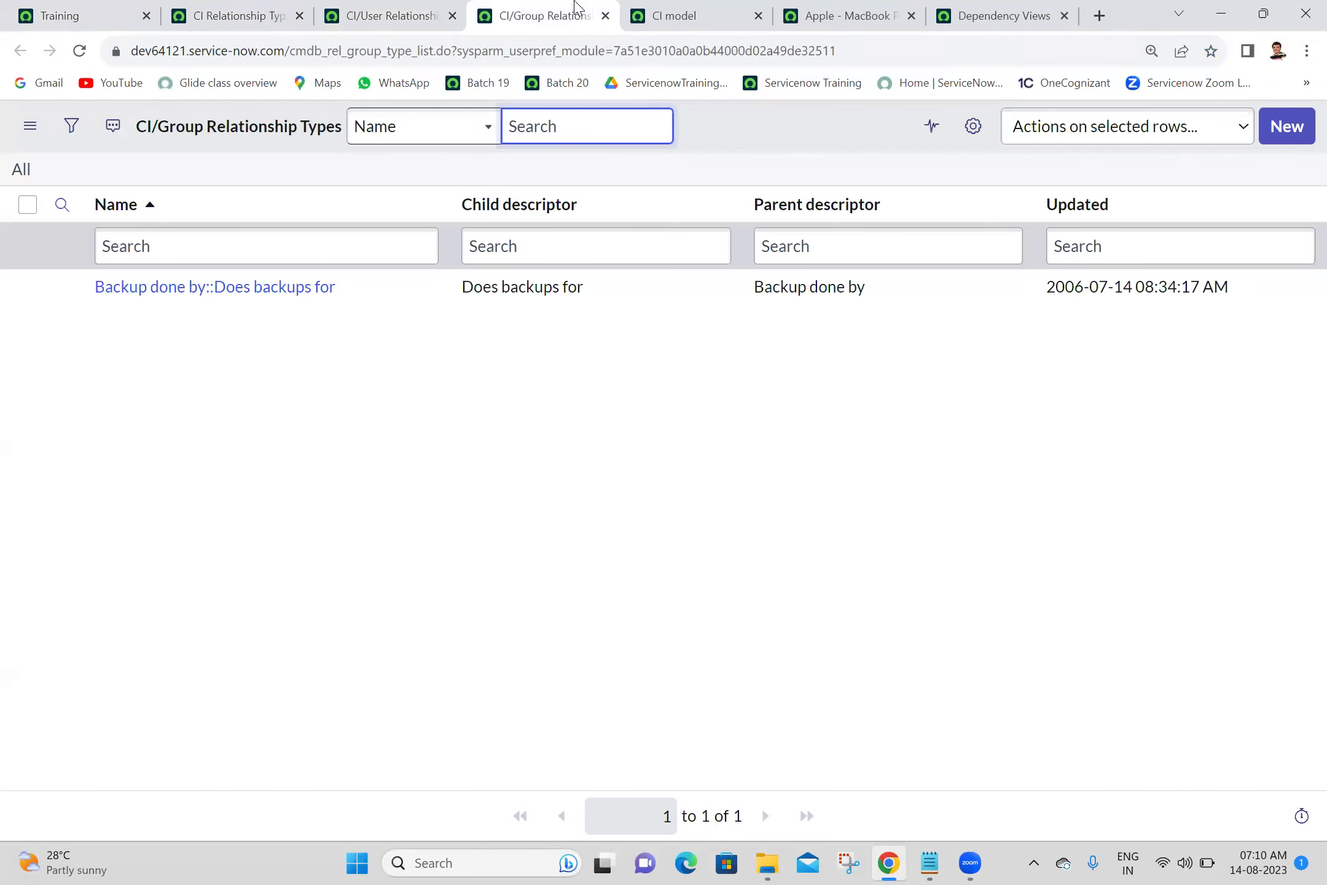
middle_click(270, 300)
left_click(569, 8)
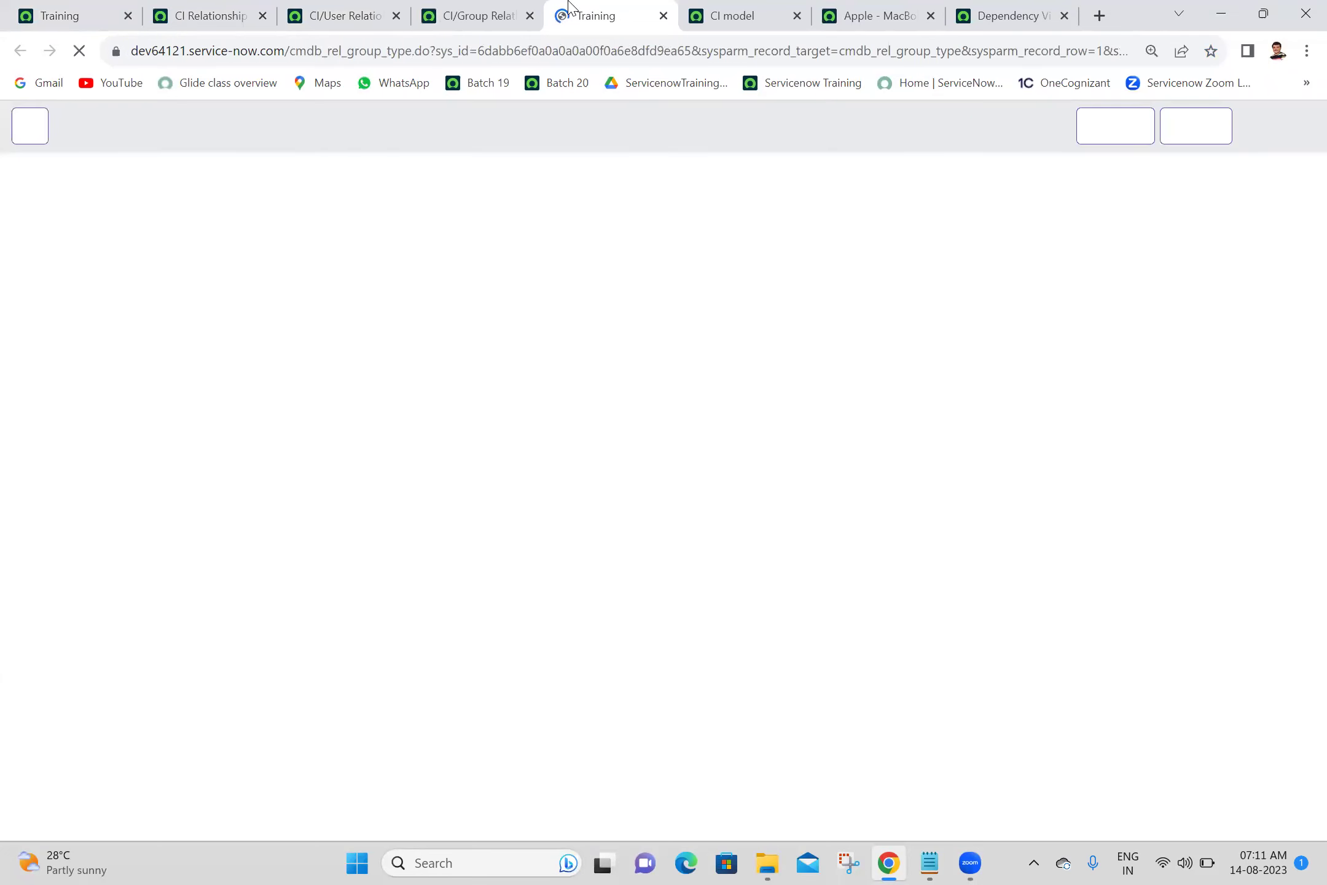
Return to the CI Relationship Types list and view the "Cluster of" relationship type in a new tab.
left_click(304, 9)
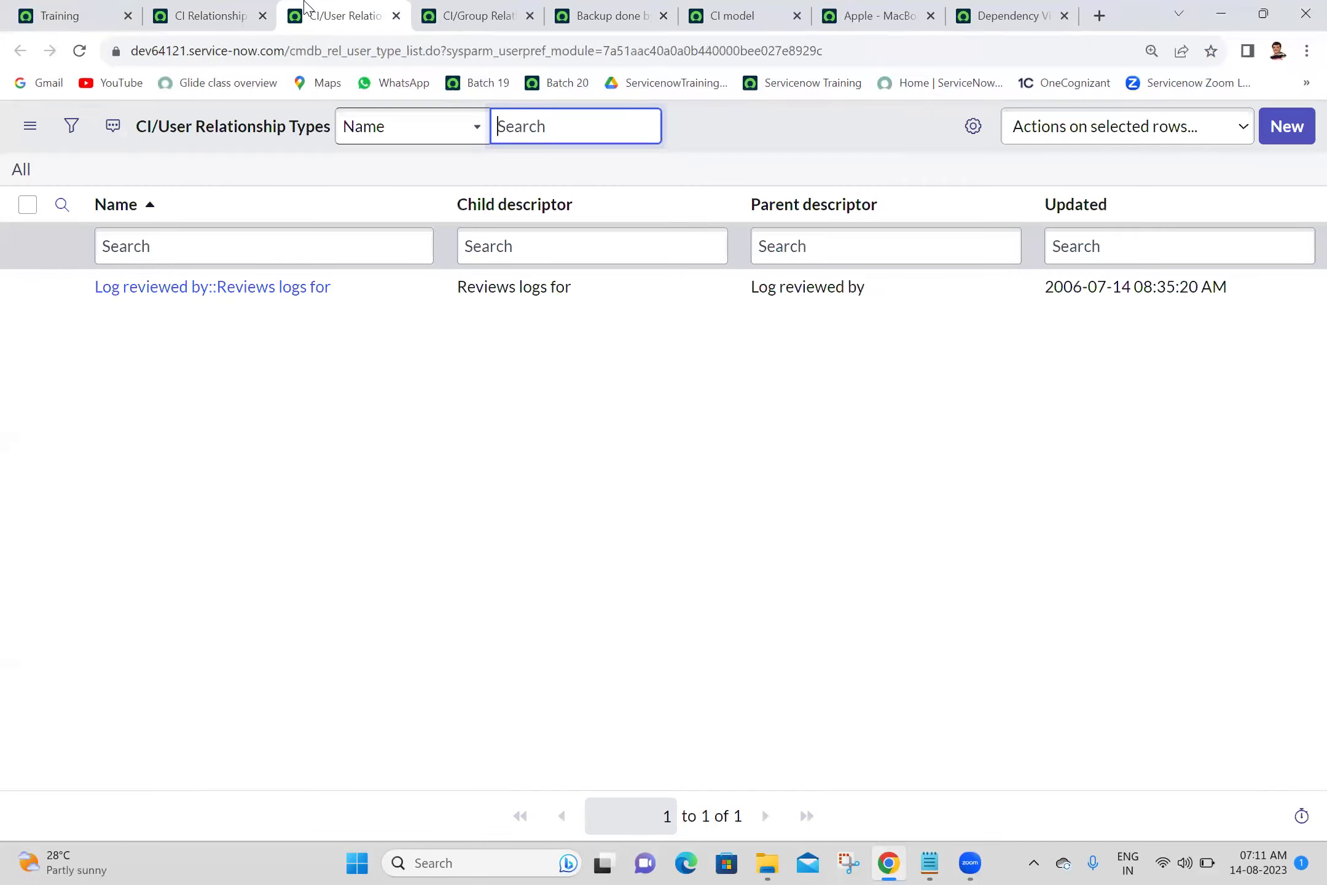
left_click(227, 7)
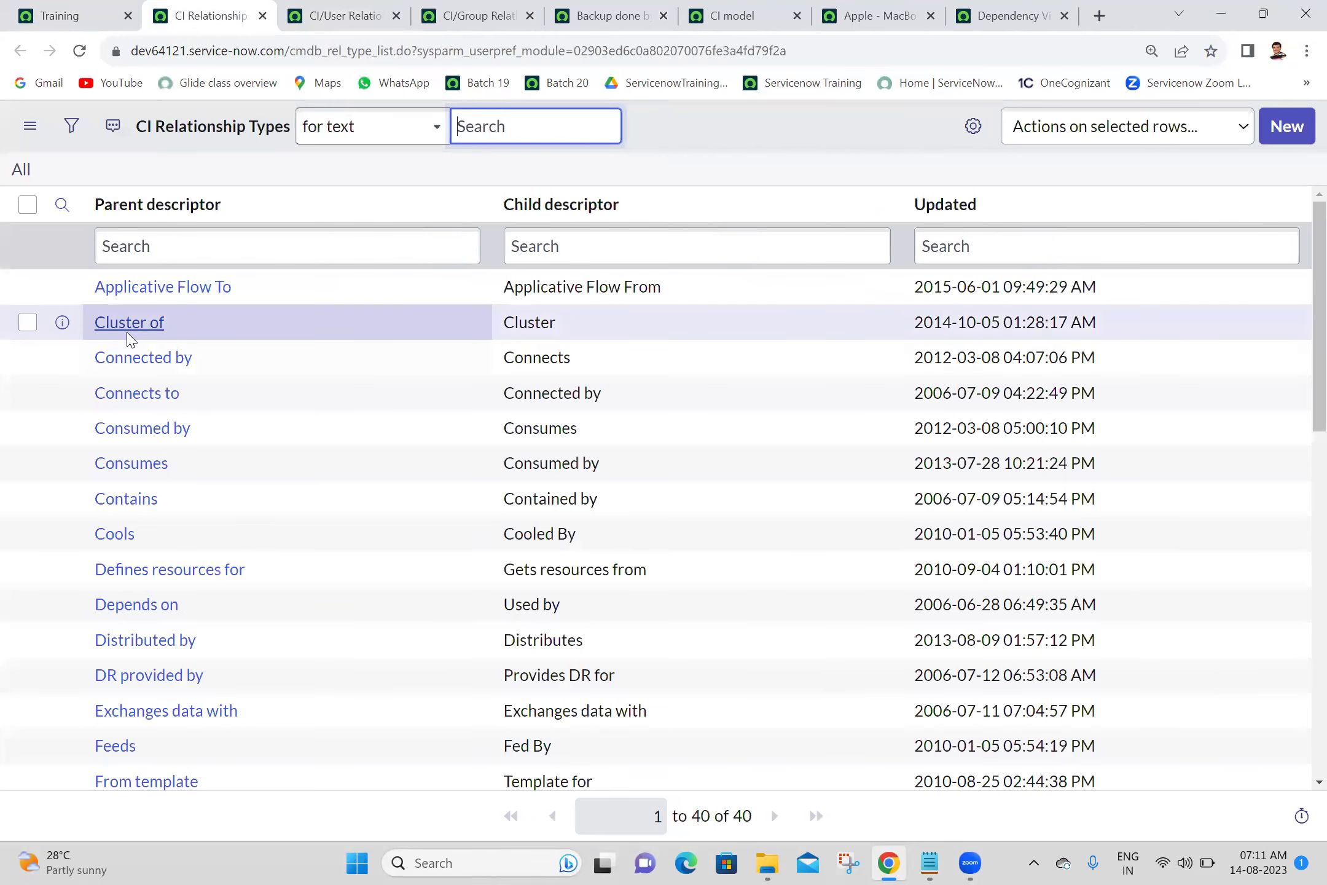
middle_click(129, 323)
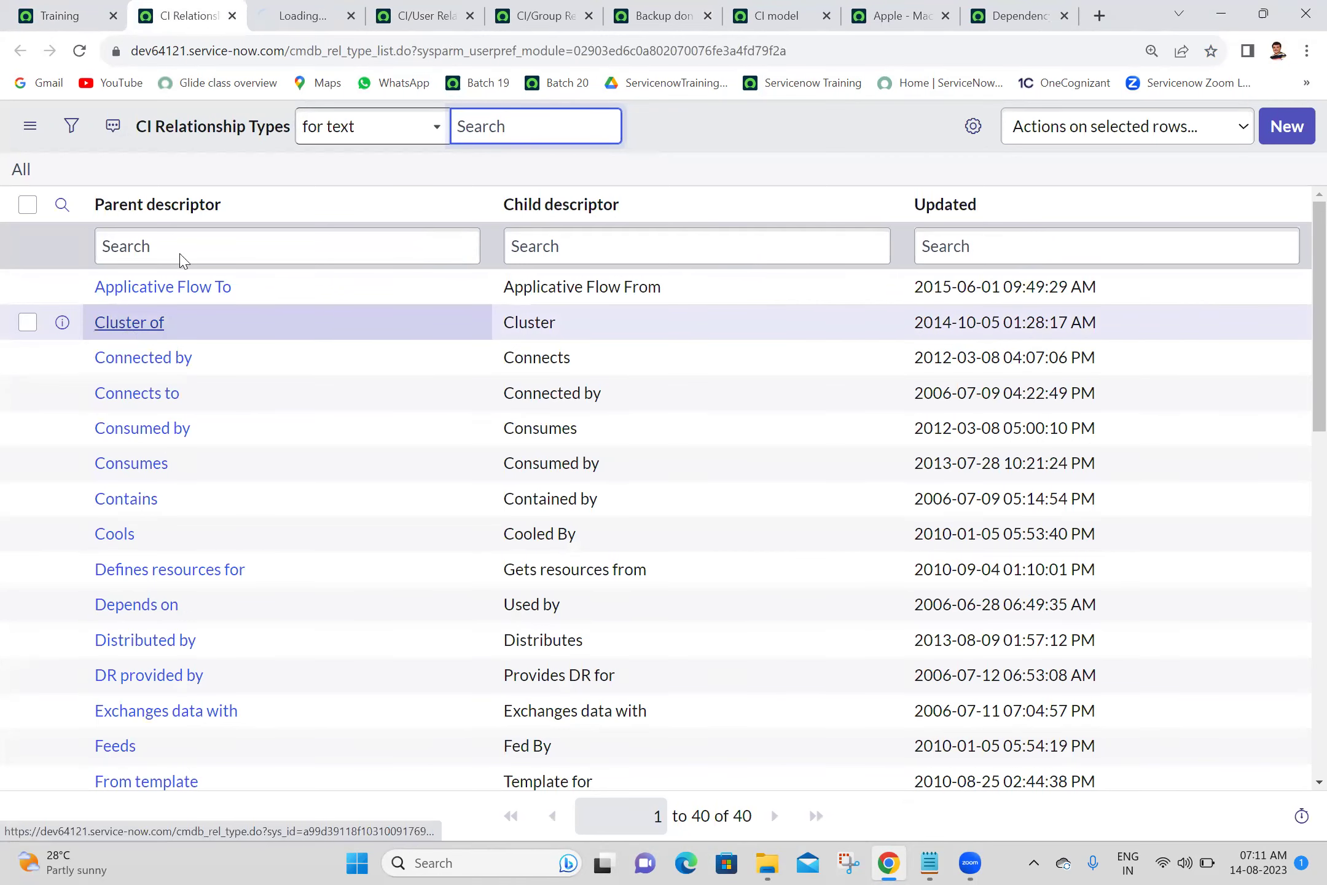
left_click(332, 7)
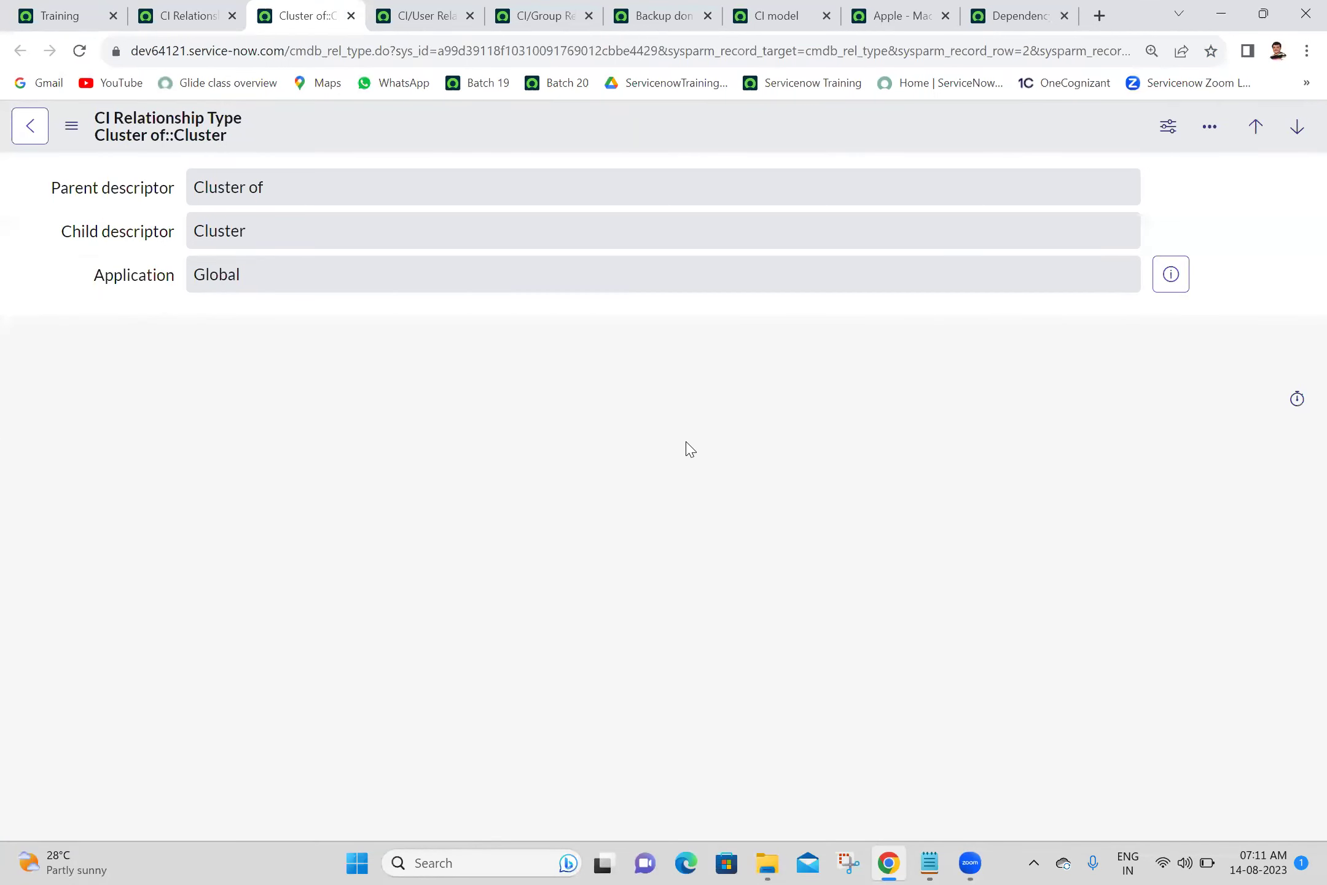
Revisit the MacBook Pro's dependency view and examine its computer record, including the Disk space and CPU count fields in the Configuration section.
left_click(987, 9)
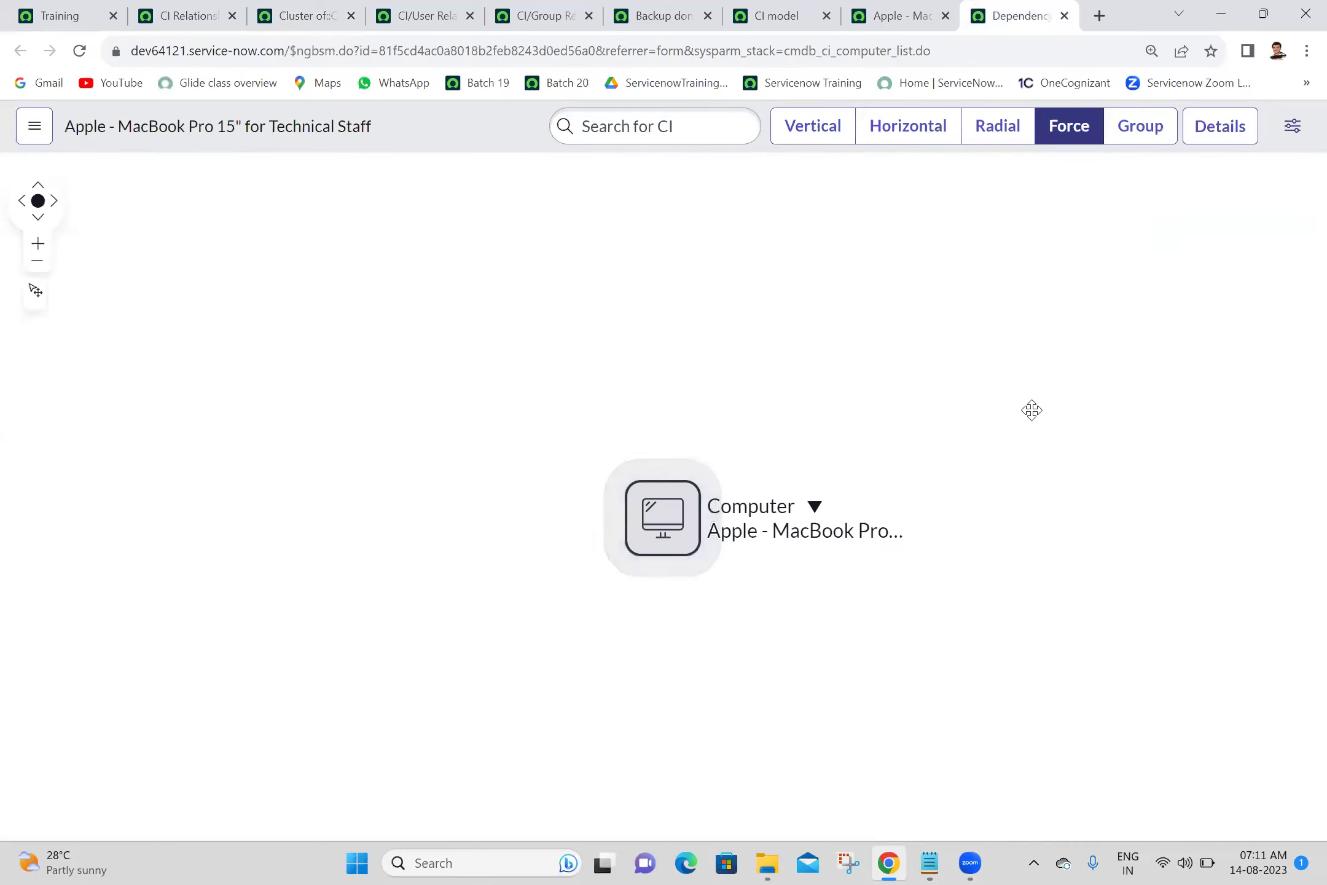
left_click(894, 15)
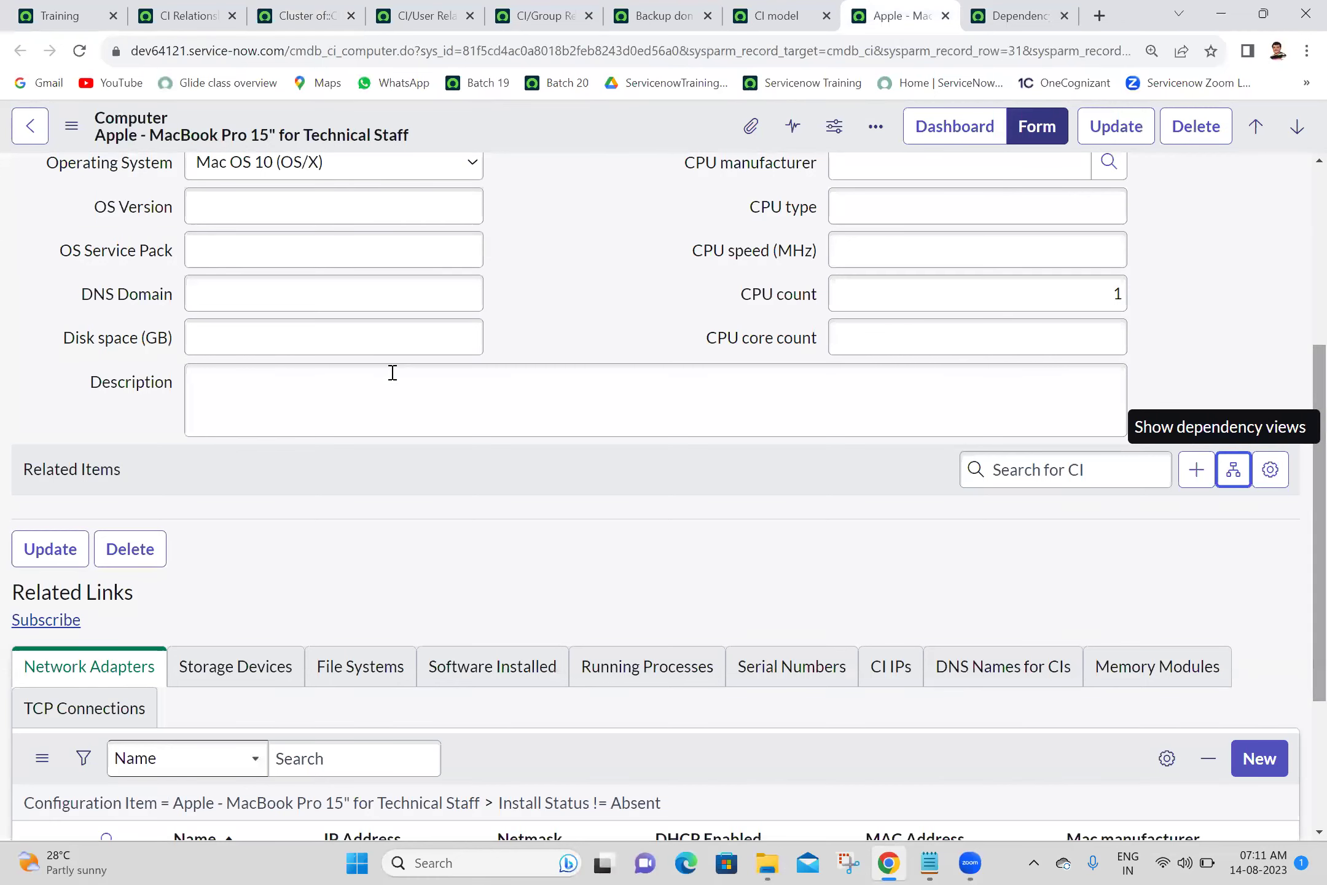
scroll(1298, 325, "up", 4)
scroll(1296, 553, "down", 5)
scroll(1293, 685, "up", 5)
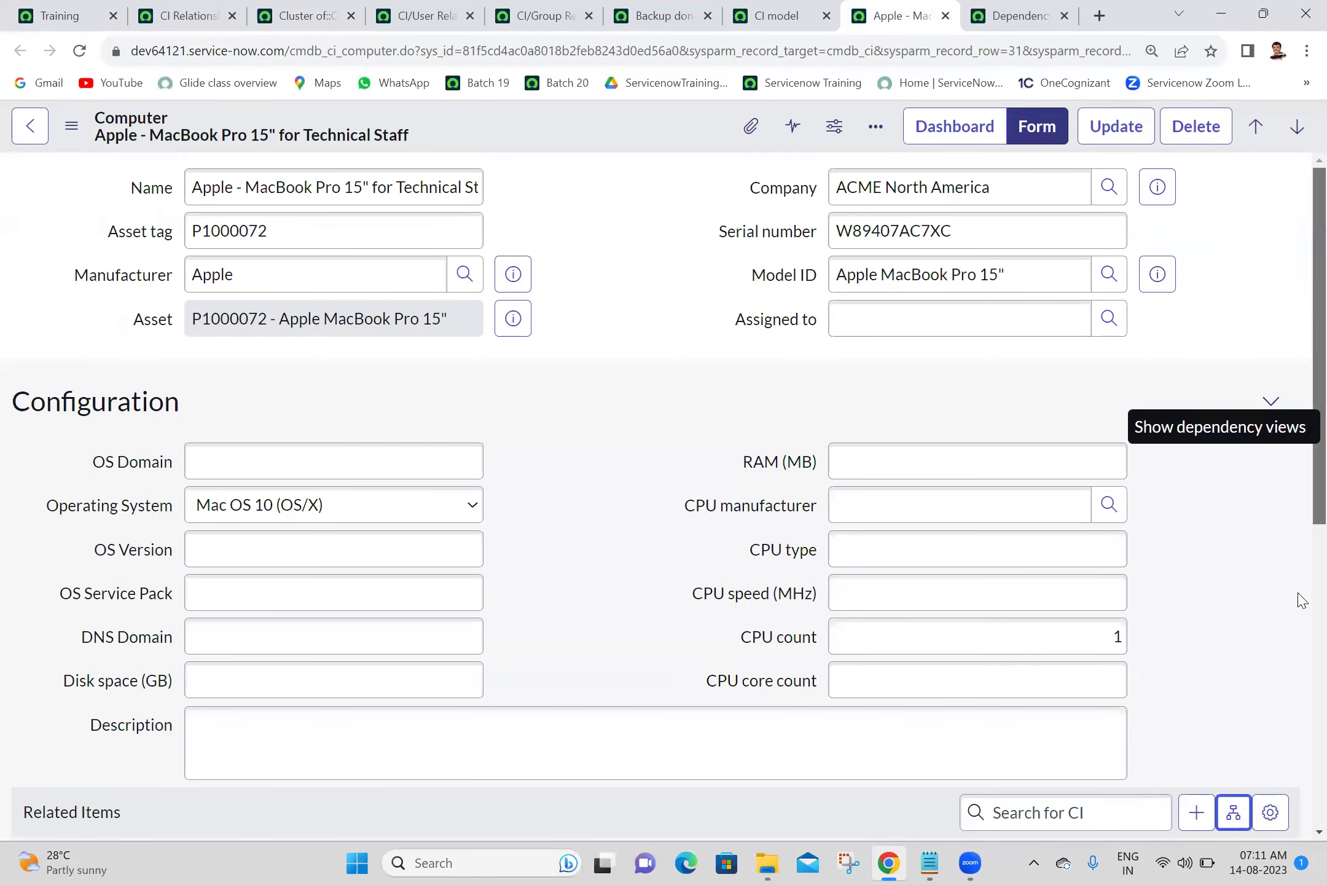
scroll(1301, 601, "down", 5)
scroll(502, 740, "up", 4)
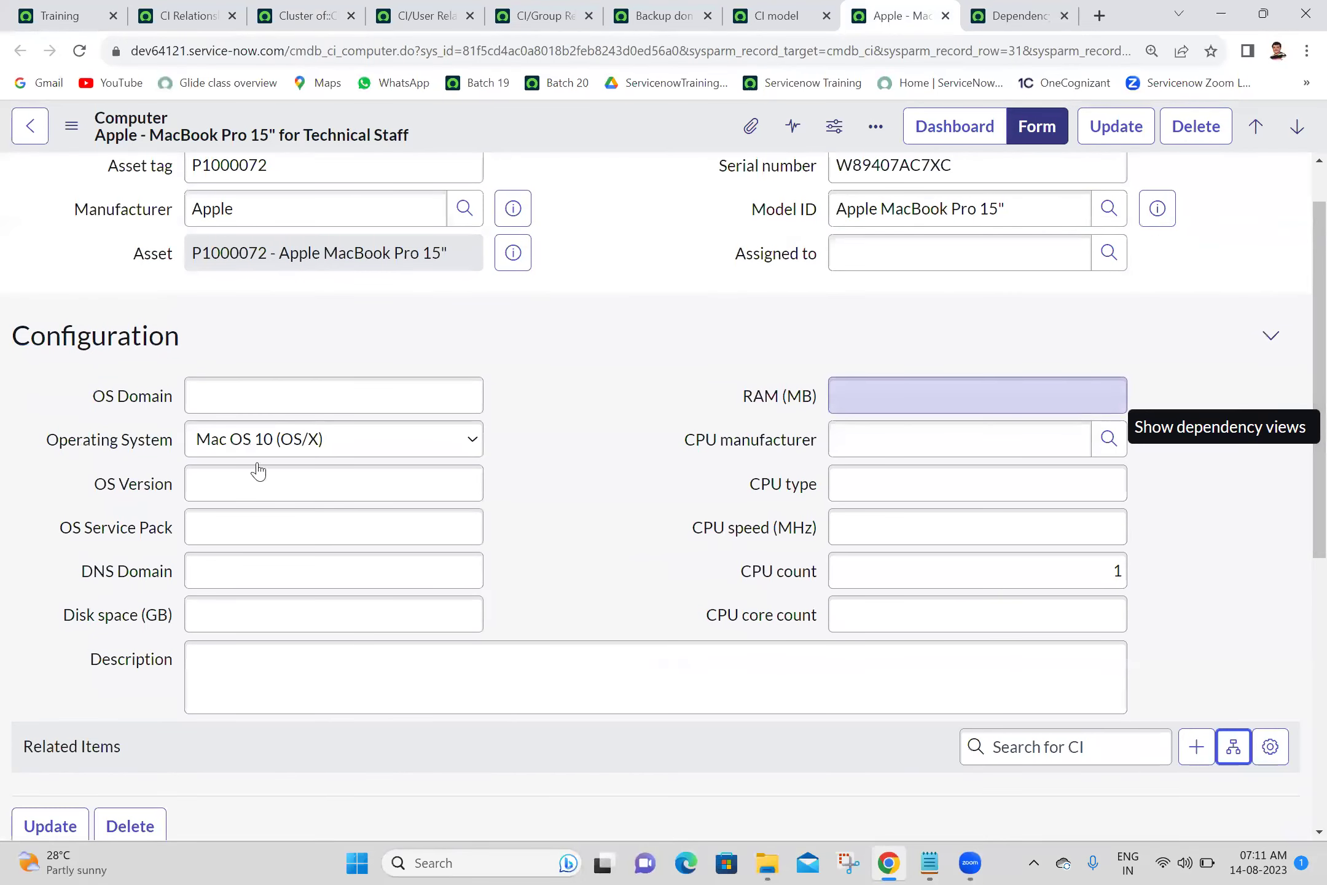
left_click(246, 625)
left_click(720, 569)
scroll(1297, 429, "down", 5)
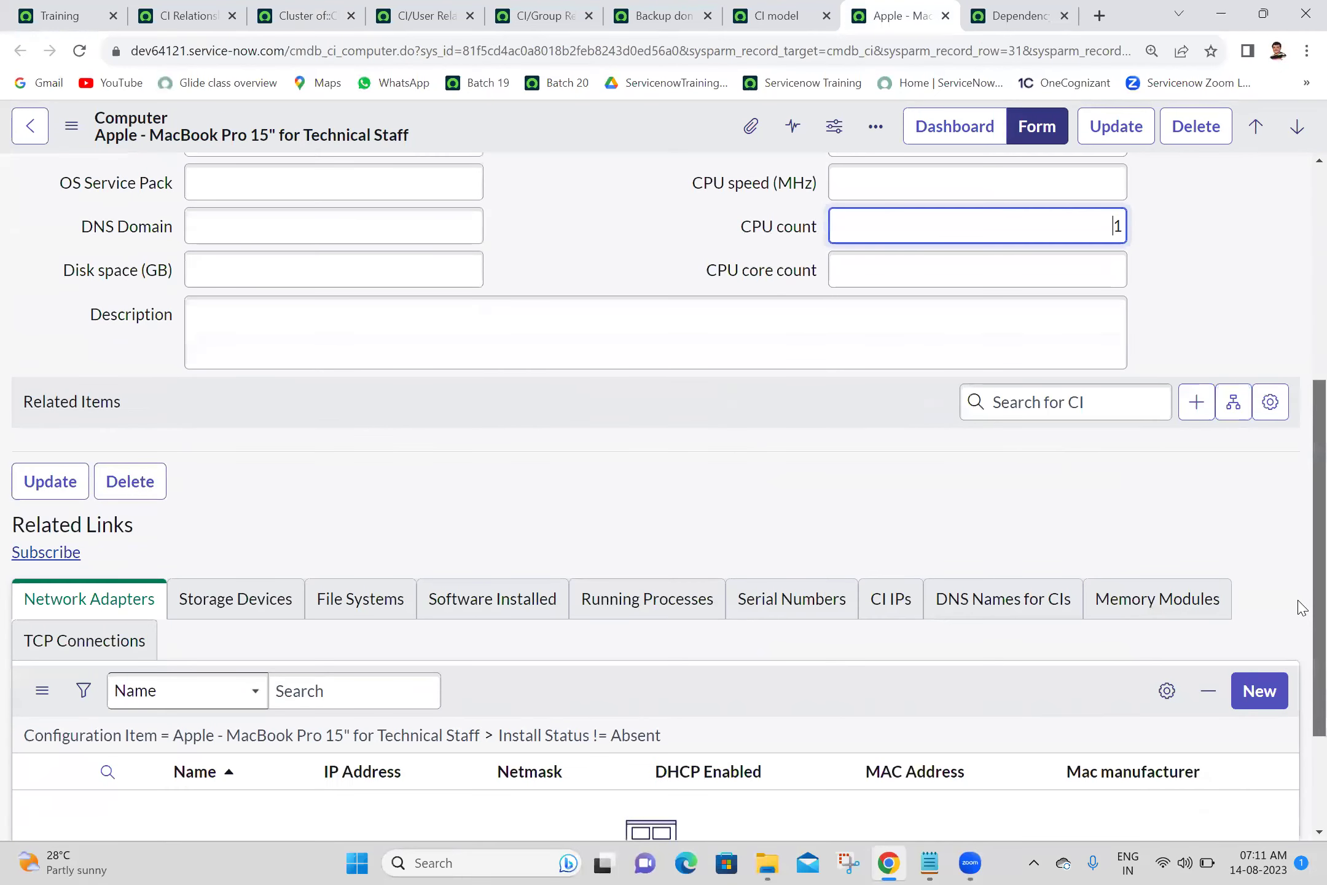
Show the MacBook Pro's Storage Devices related list and review the record from its related lists back to its name.
left_click(249, 608)
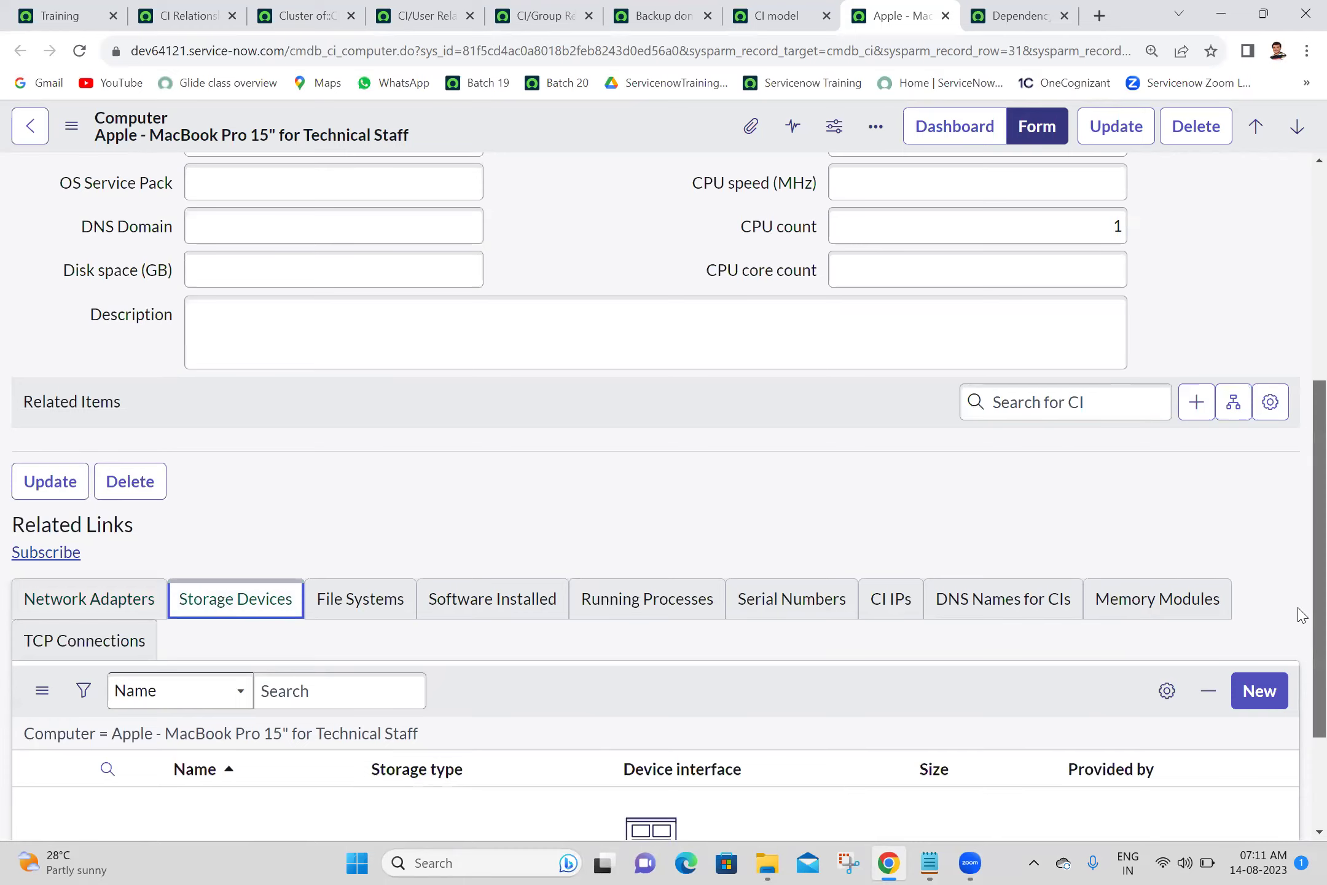
scroll(1300, 638, "up", 5)
scroll(1300, 652, "down", 2)
scroll(1301, 669, "down", 5)
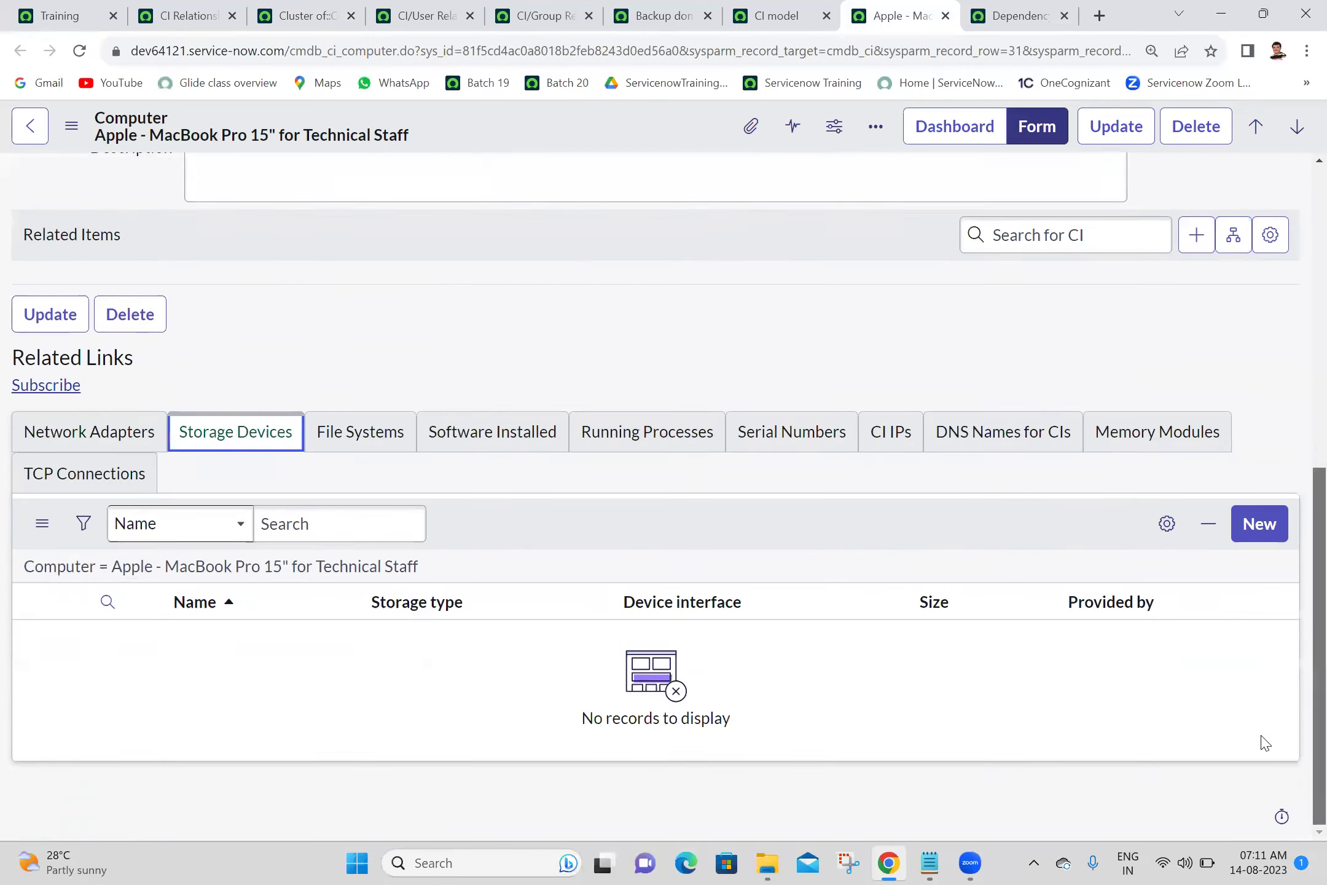
scroll(1302, 669, "up", 7)
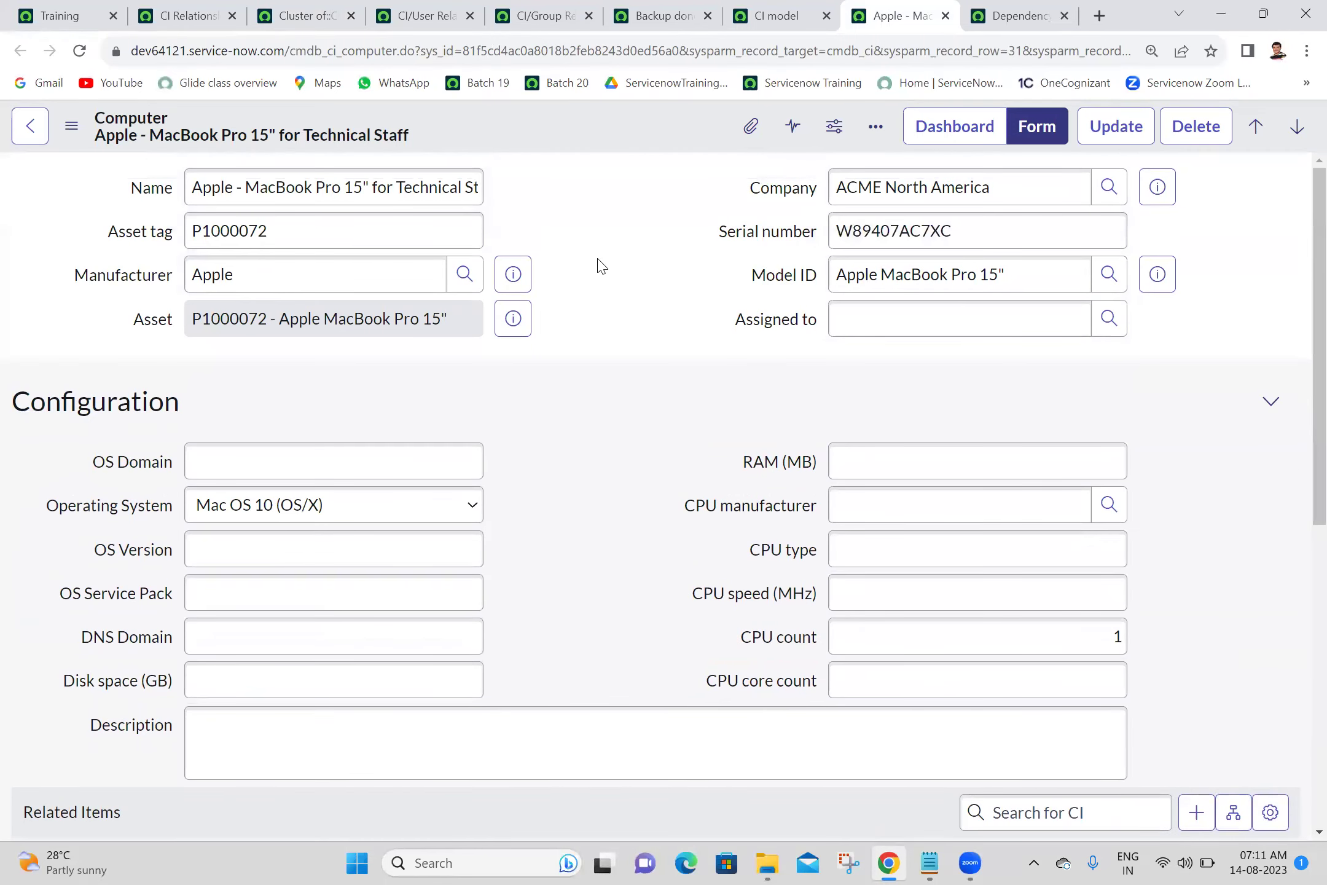
Switch to the Batch 20 notes in Notepad and highlight "CMDB Health" in the core features sentence.
left_click(930, 862)
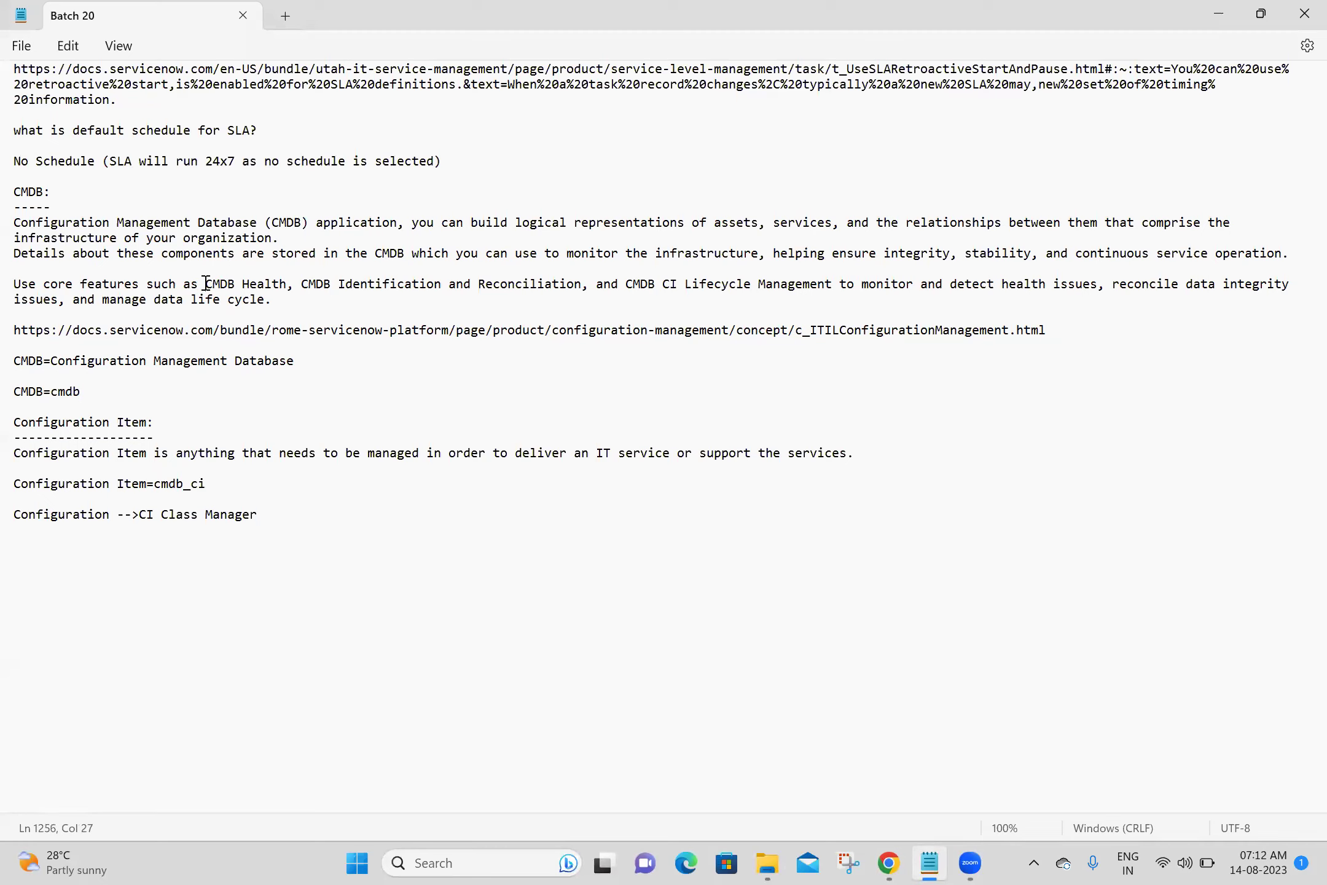
left_click_drag(206, 284, 288, 286)
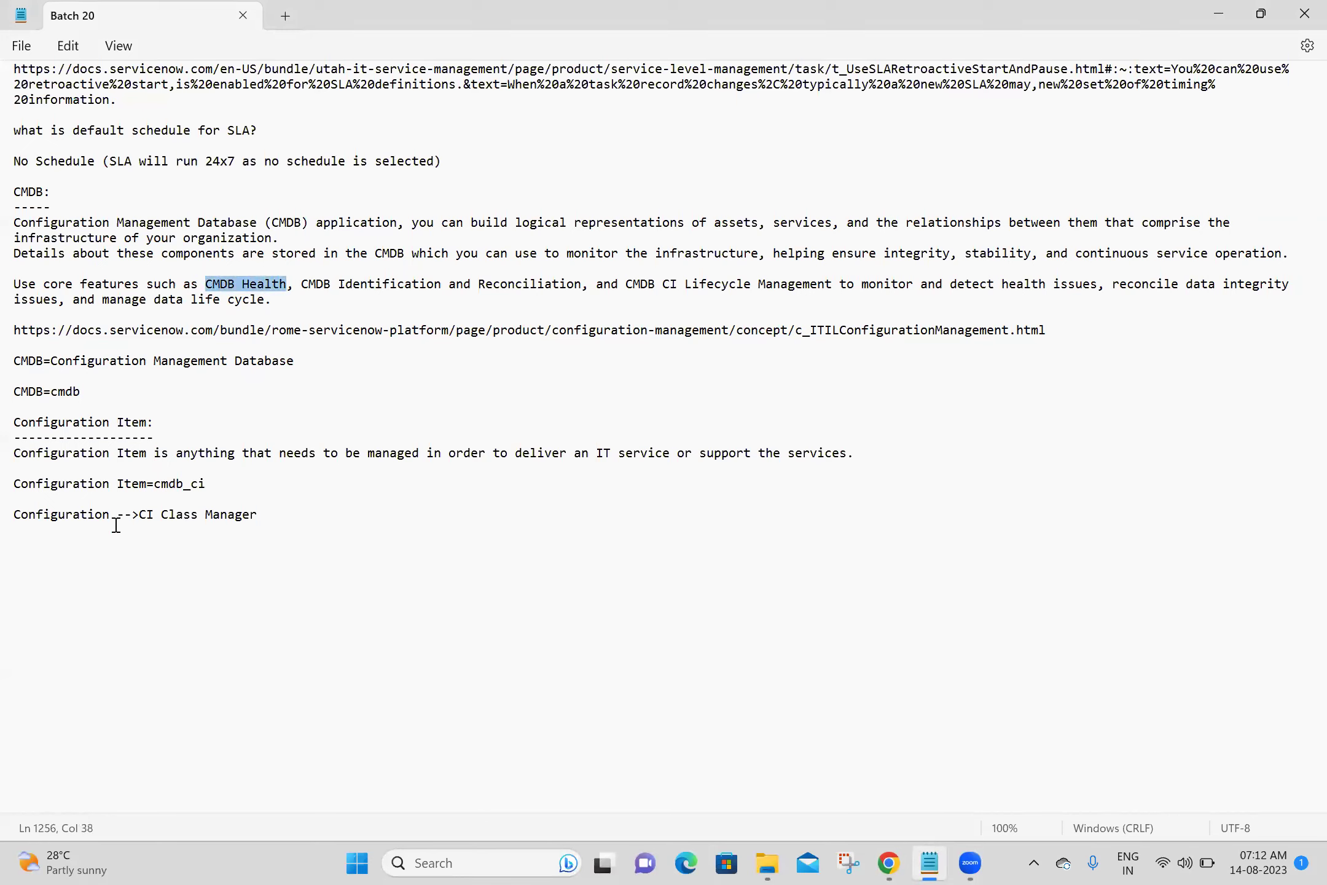